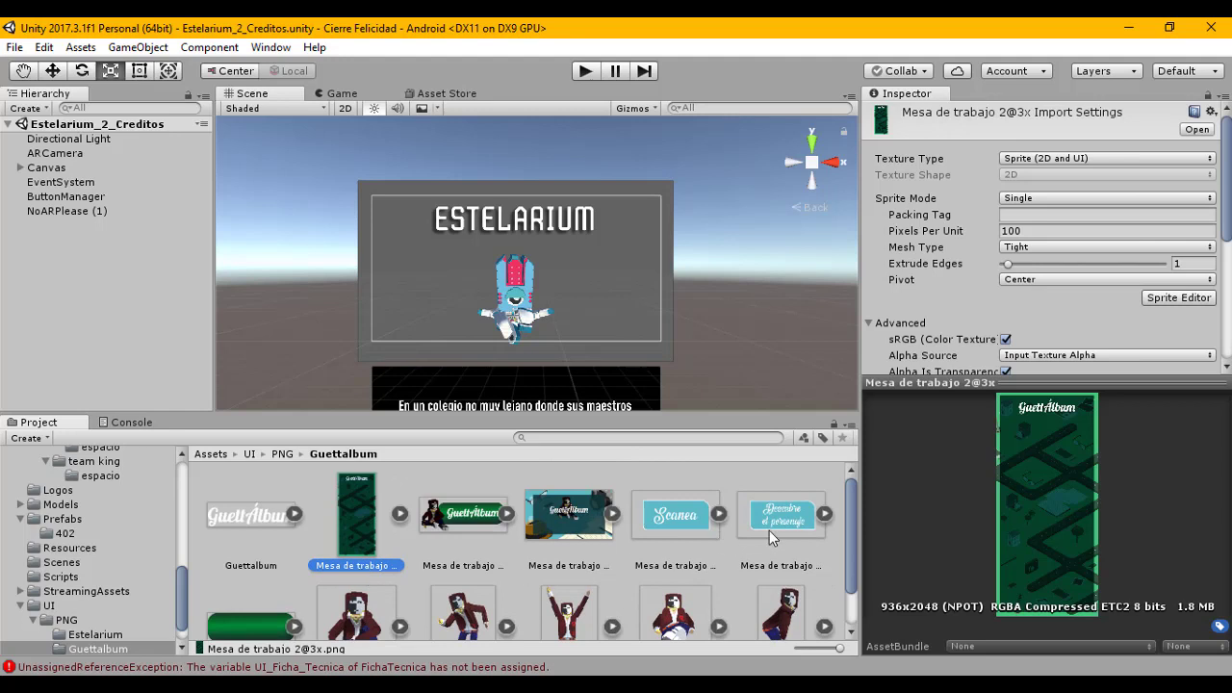
Step: Look over the sprites in the Guettalbum folder and return to its parent PNG folder
scroll(202, 556, down, 1)
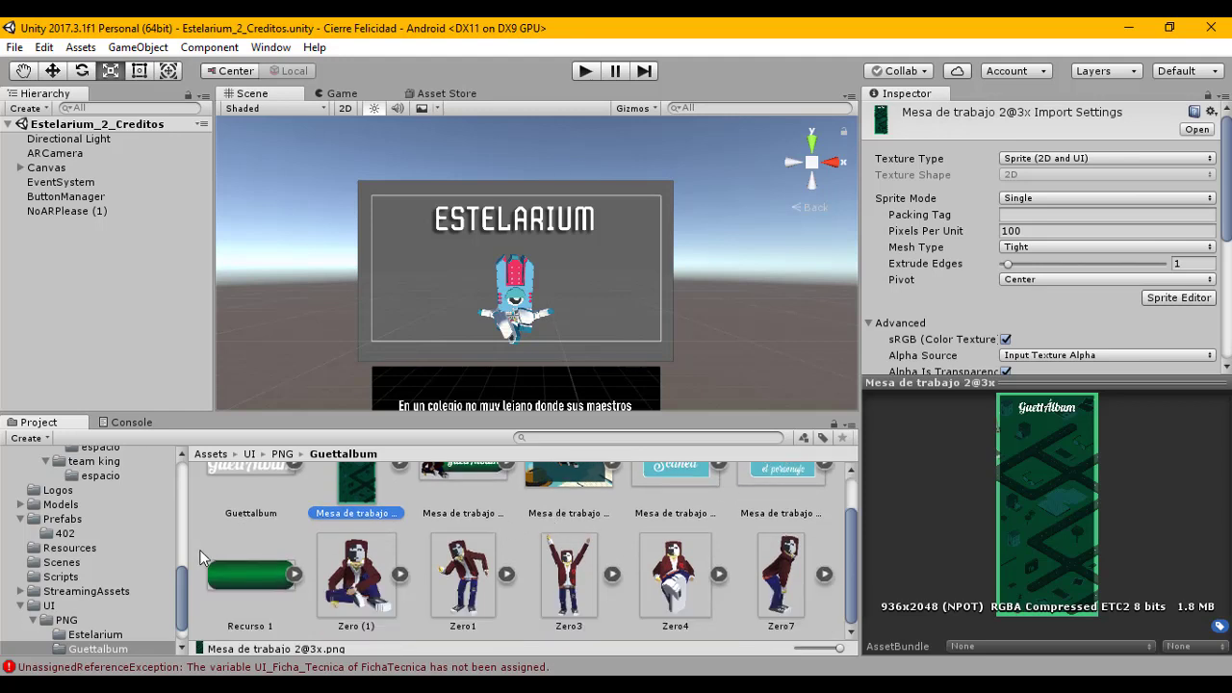
scroll(626, 544, up, 1)
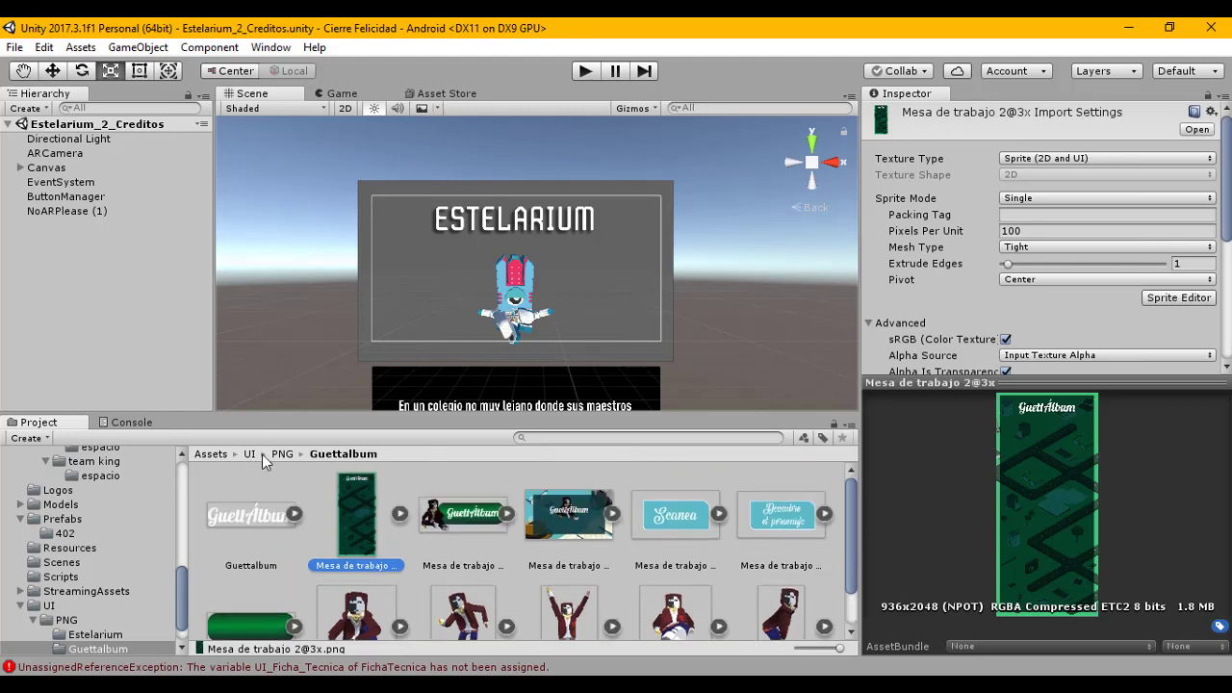
scroll(852, 522, down, 1)
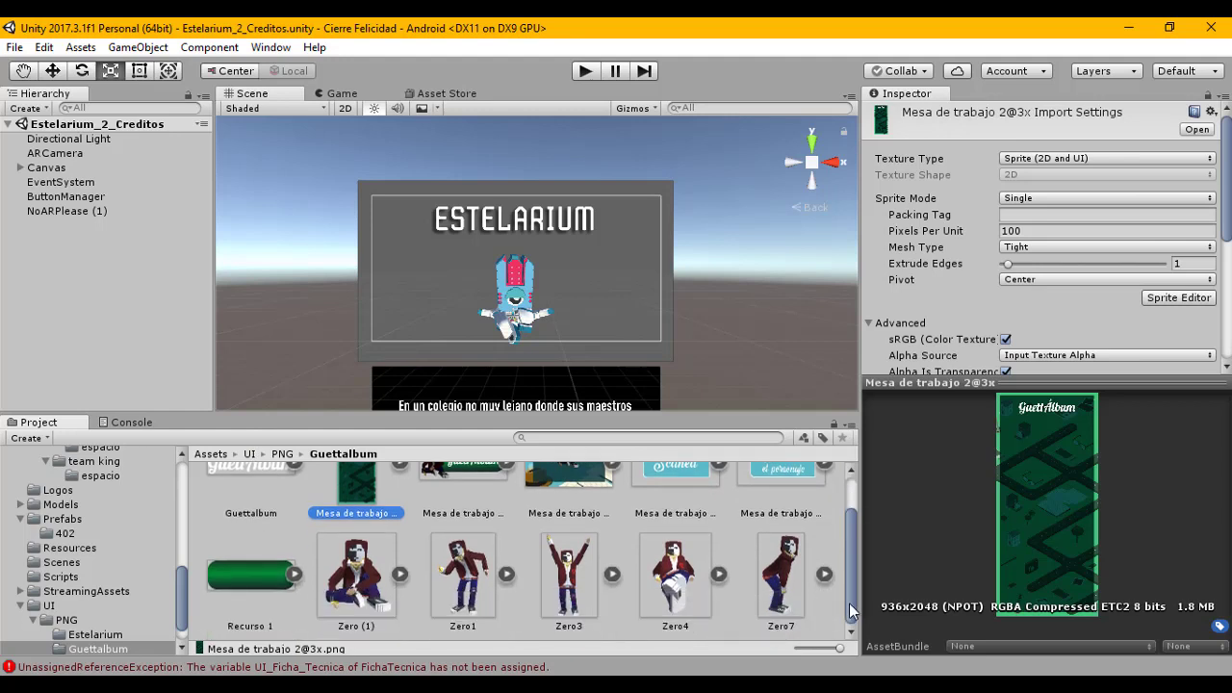
scroll(847, 529, up, 1)
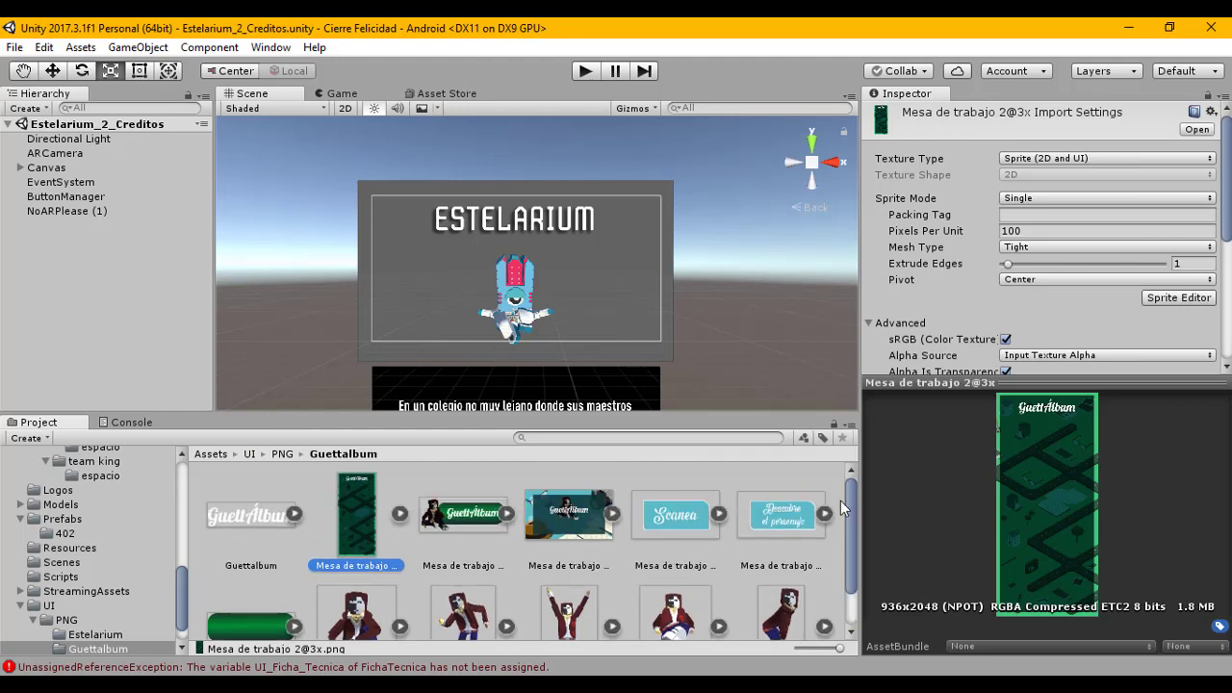
click(282, 453)
scroll(472, 320, up, 1)
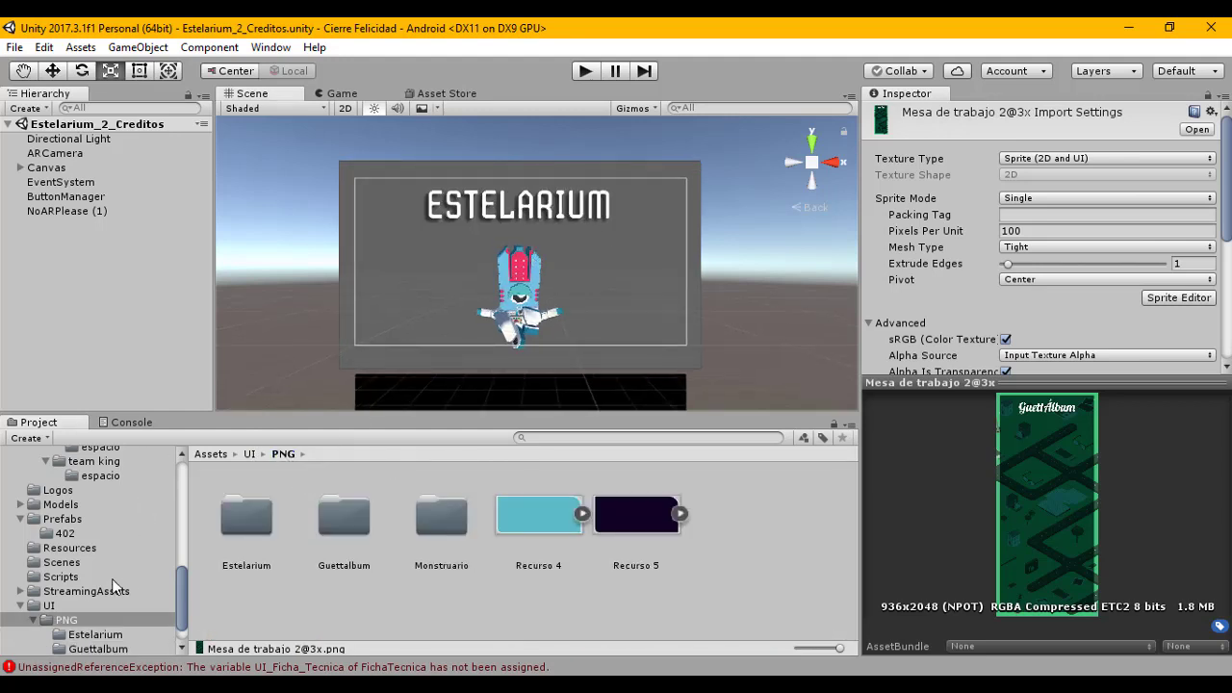
Step: Collapse the UI, La Felicidad and Prefabs folders in the project's folder tree
click(23, 606)
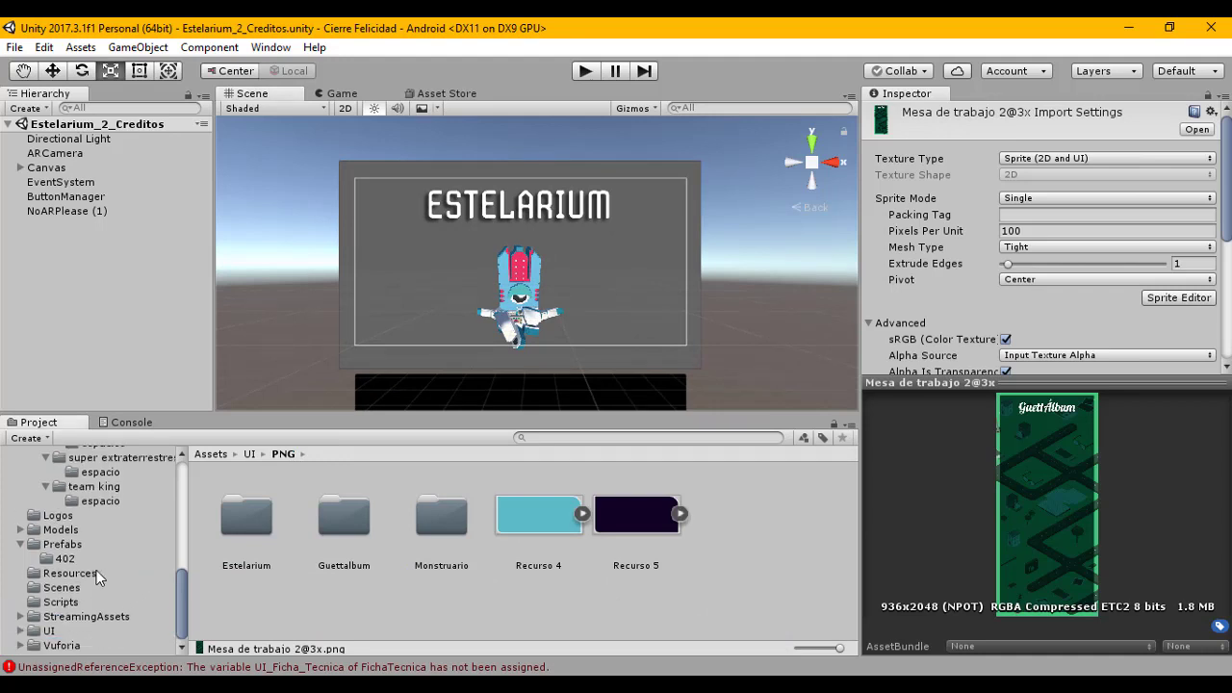
scroll(68, 527, up, 6)
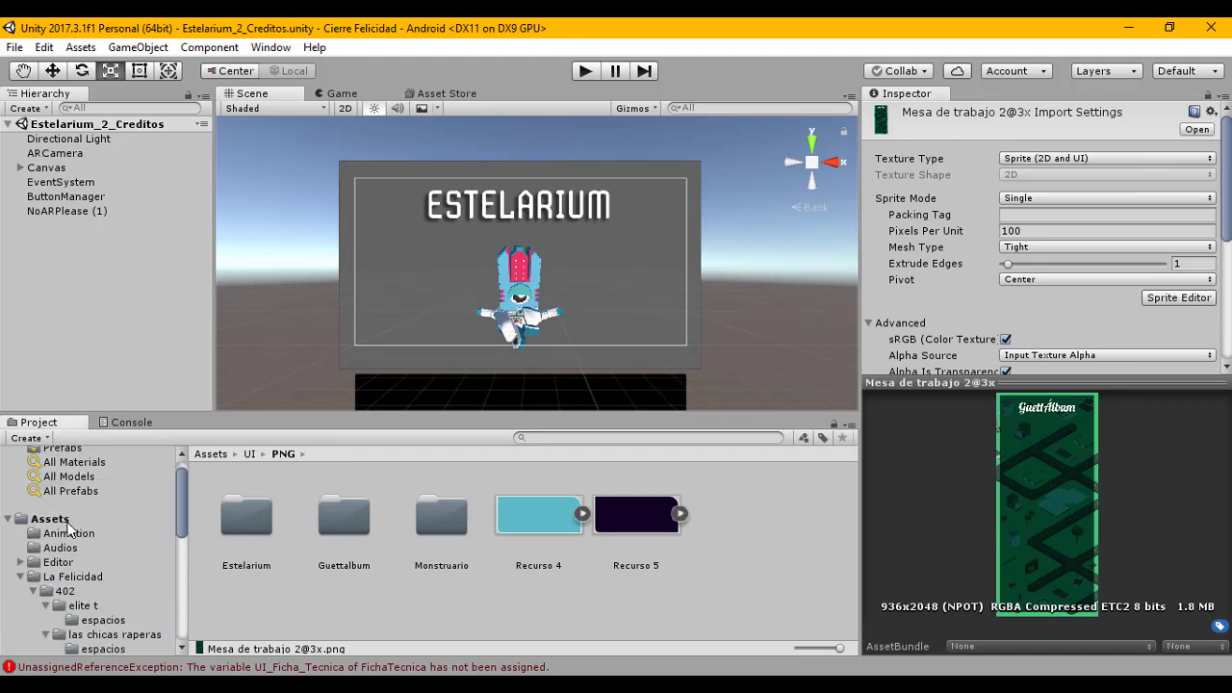
click(20, 577)
scroll(96, 567, down, 2)
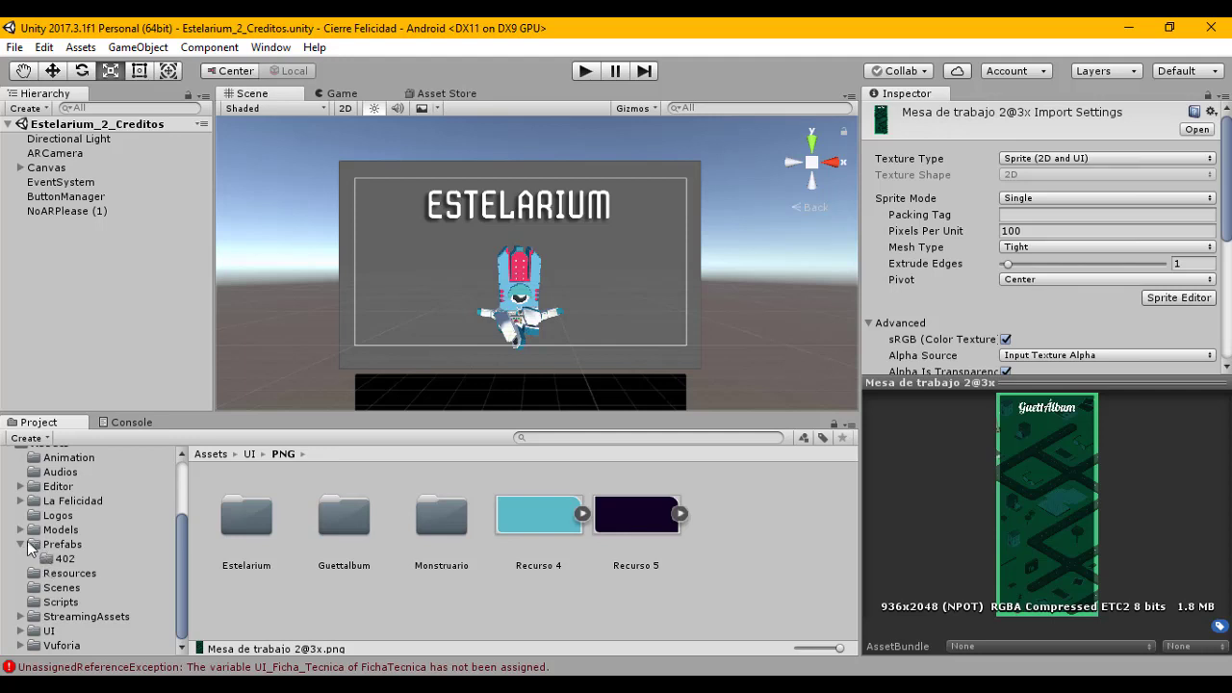
click(20, 543)
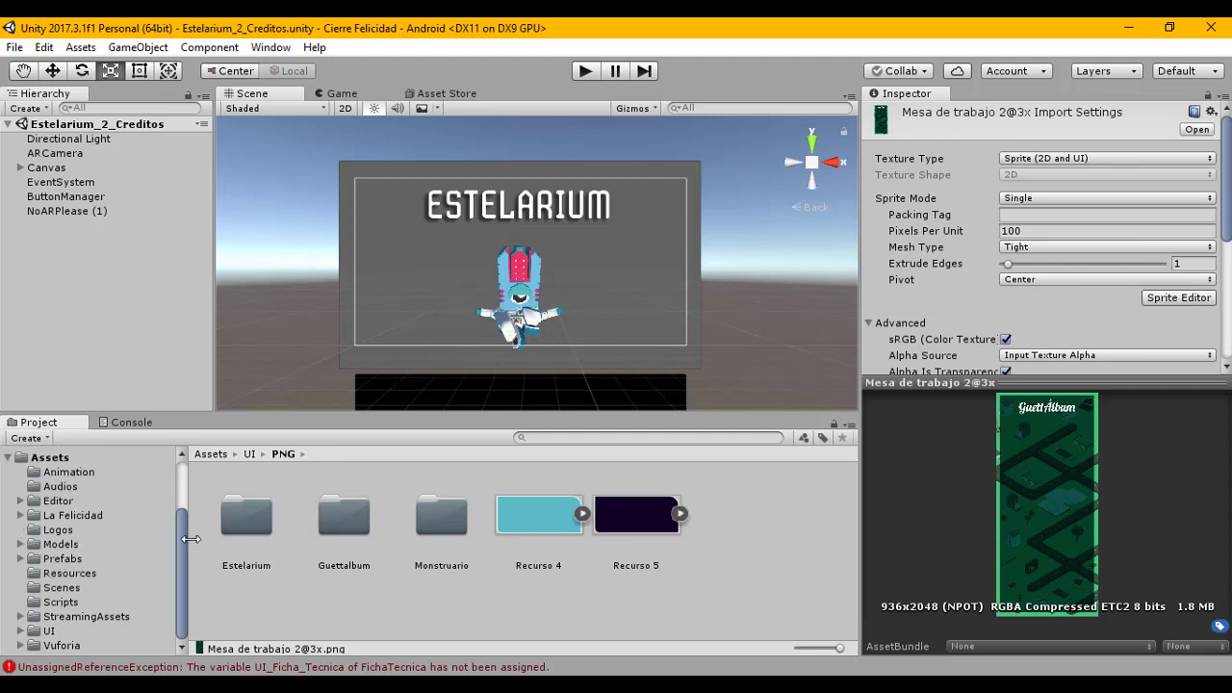
drag(194, 485, 195, 484)
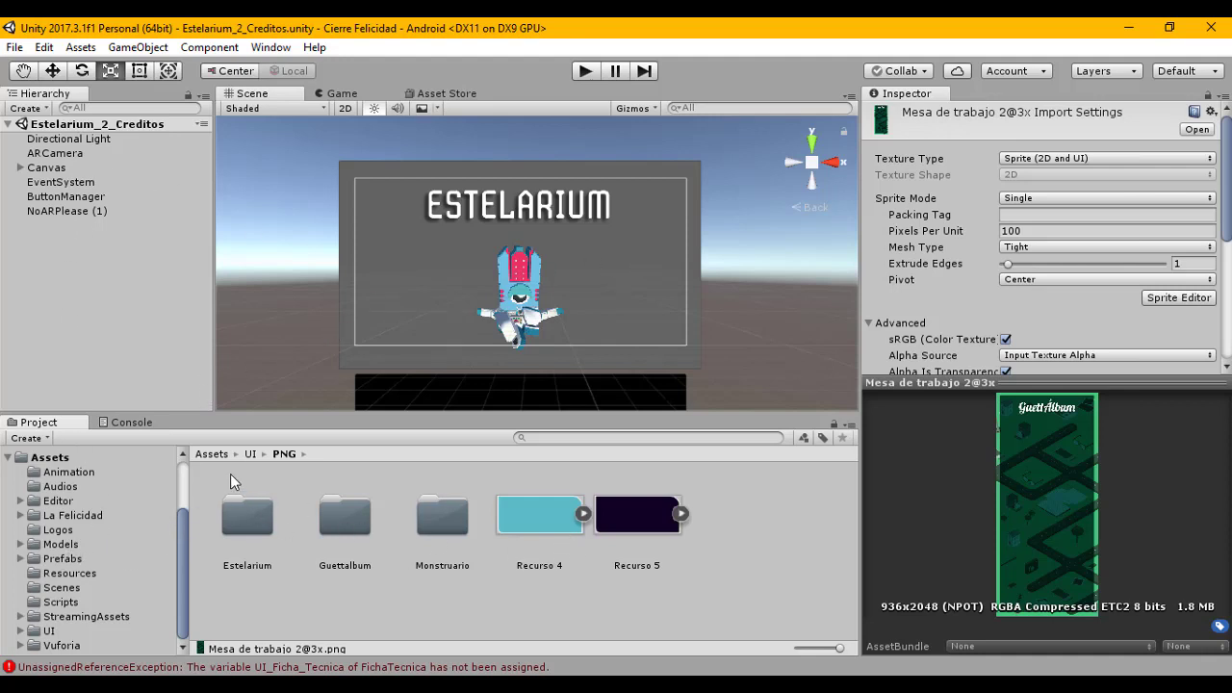
Step: Open the Scenes folder and reduce the asset thumbnails to a compact name list
click(59, 588)
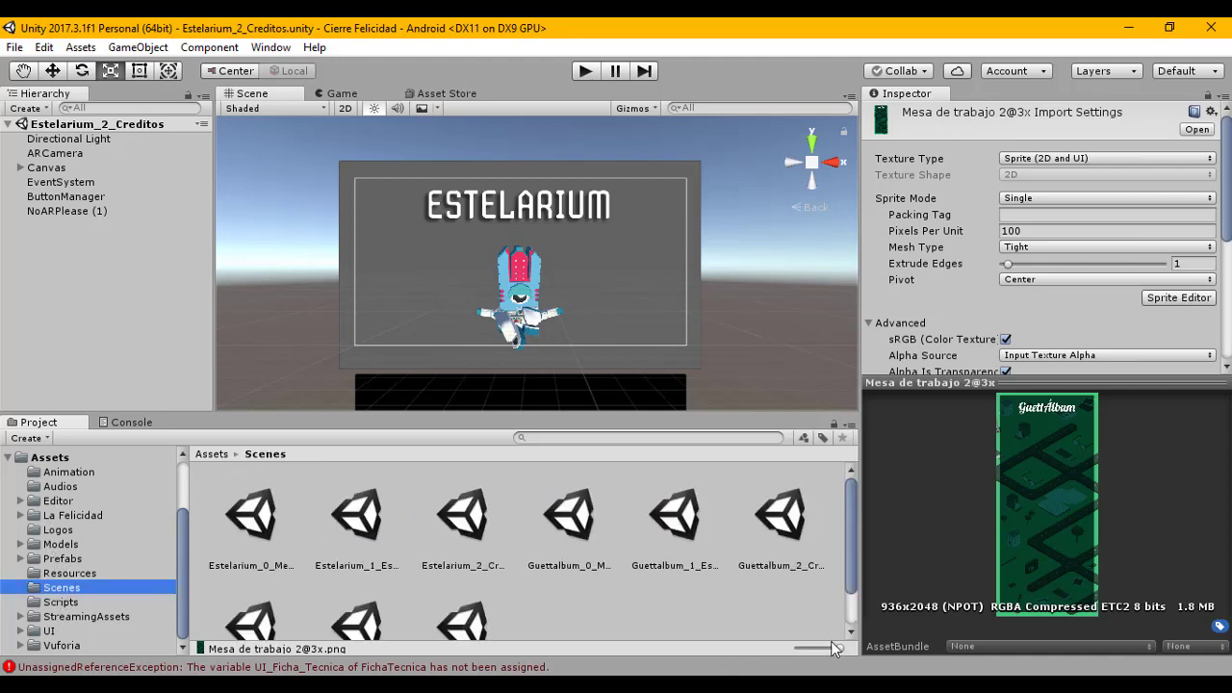
drag(834, 649, 797, 647)
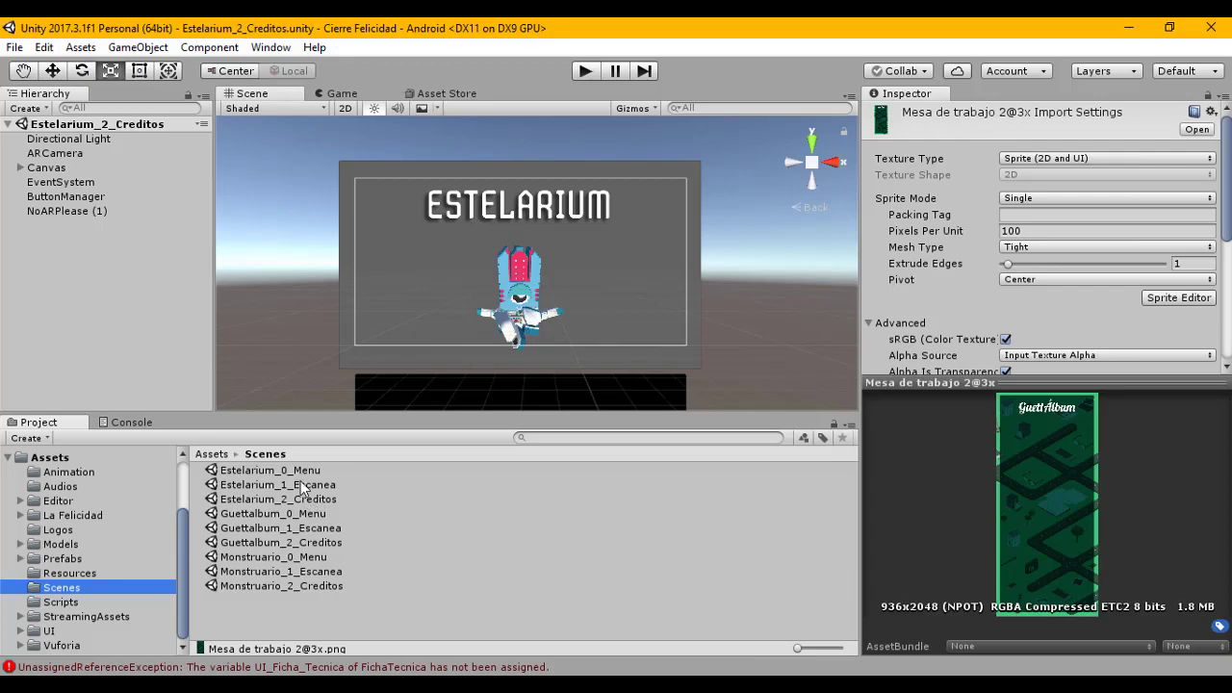
click(301, 486)
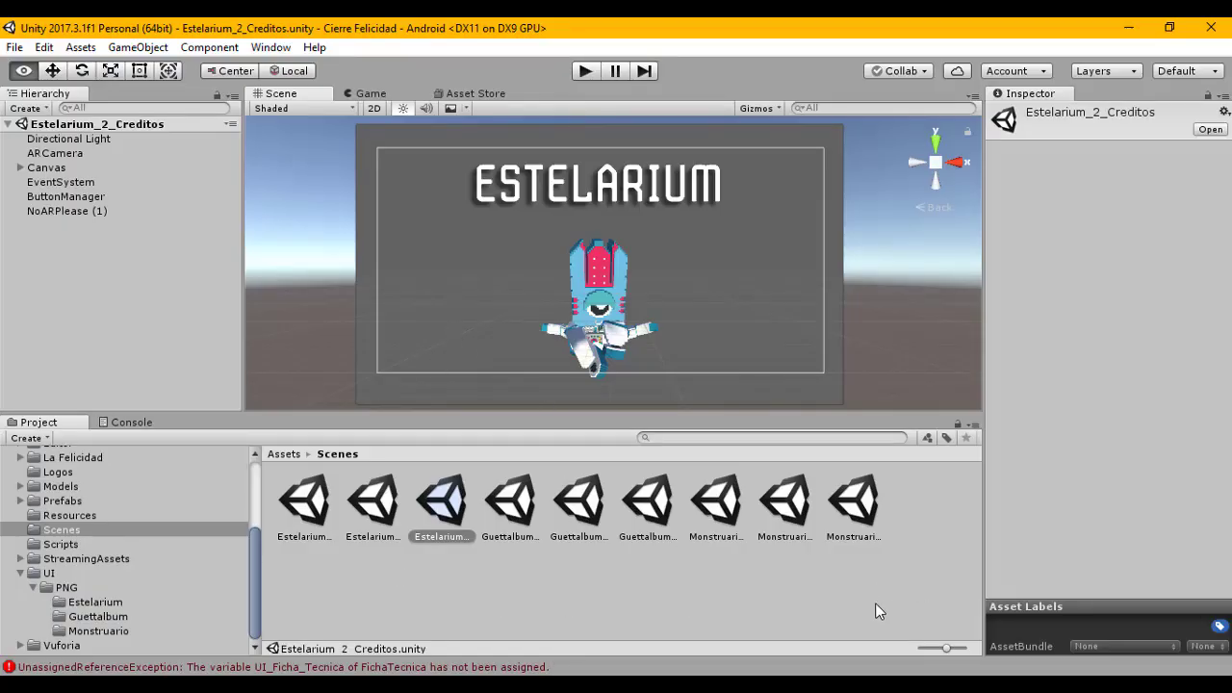
drag(949, 647, 827, 649)
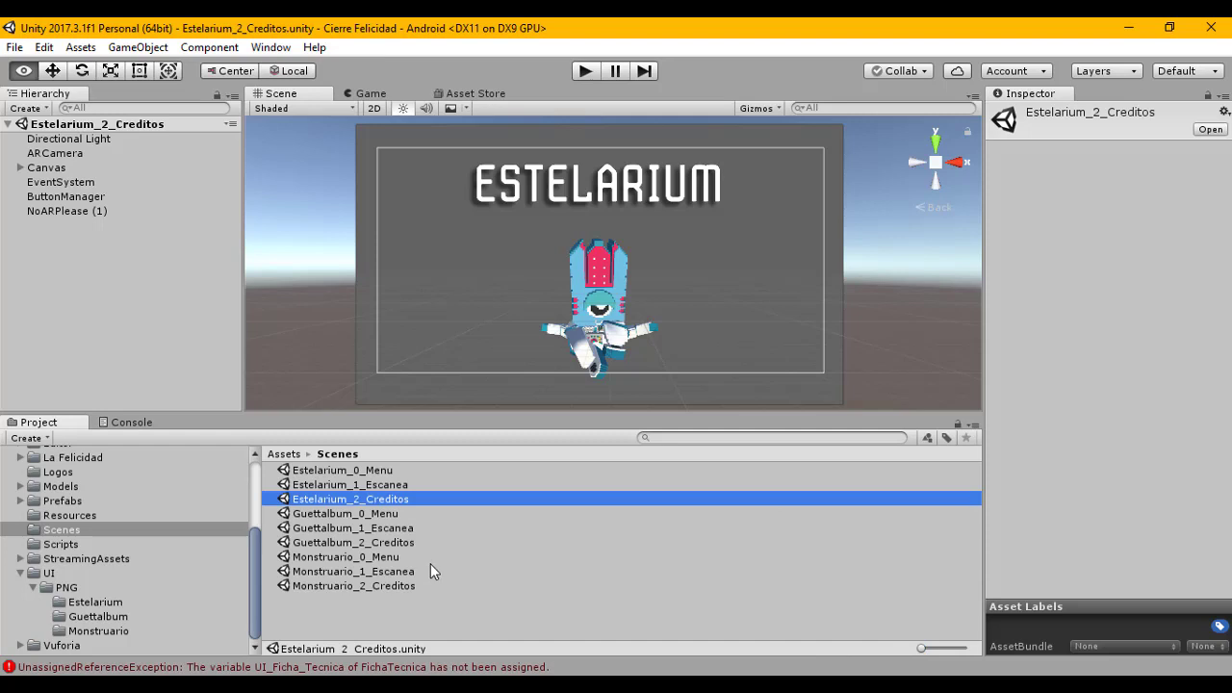
Step: Open the Monstruario_1_Escanea scene, narrow the hierarchy area slightly and clear the asset selection
double_click(330, 572)
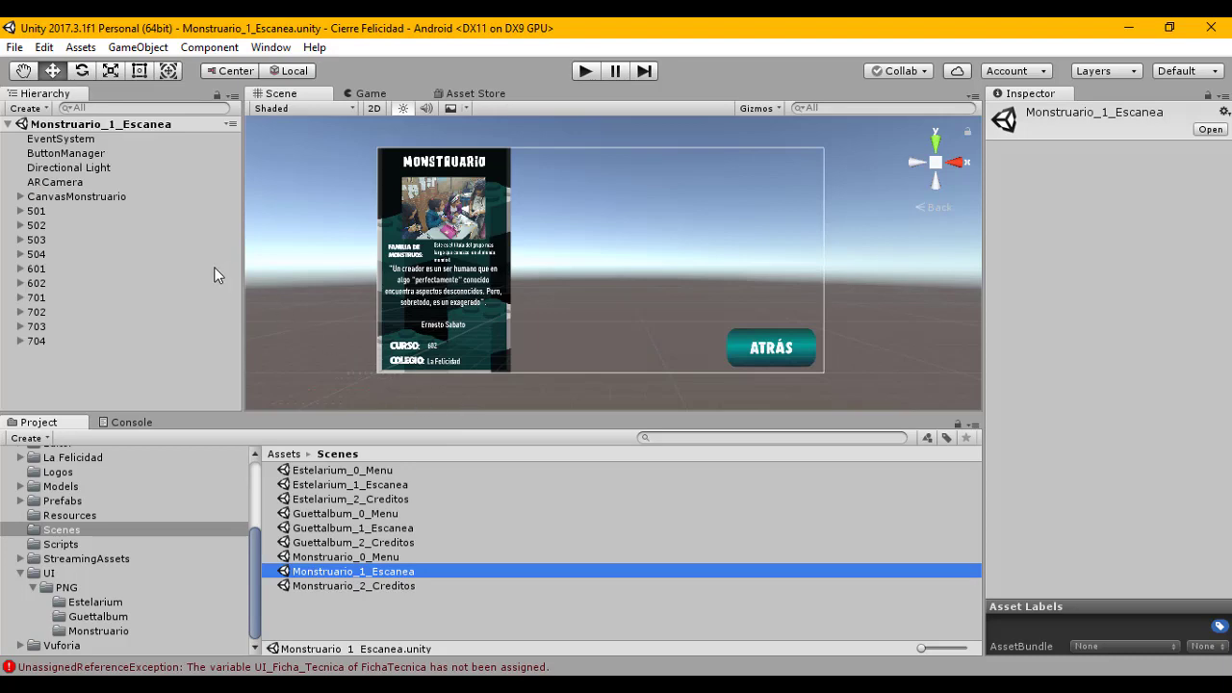
drag(246, 236, 229, 216)
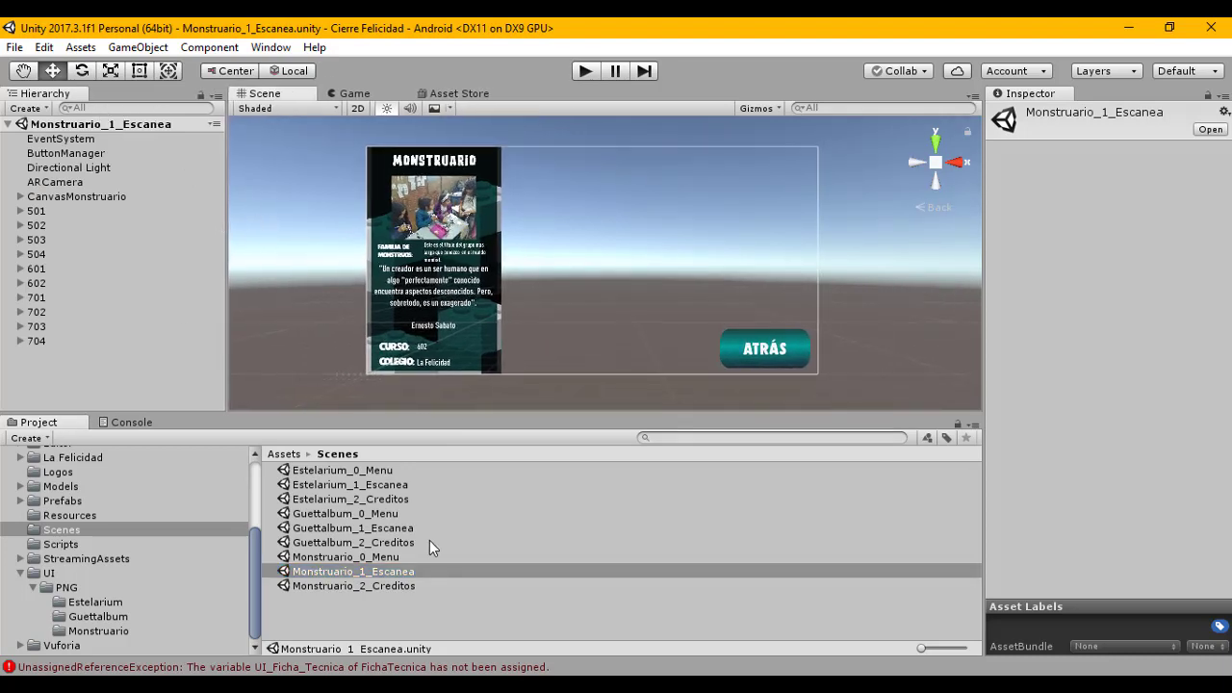
click(357, 604)
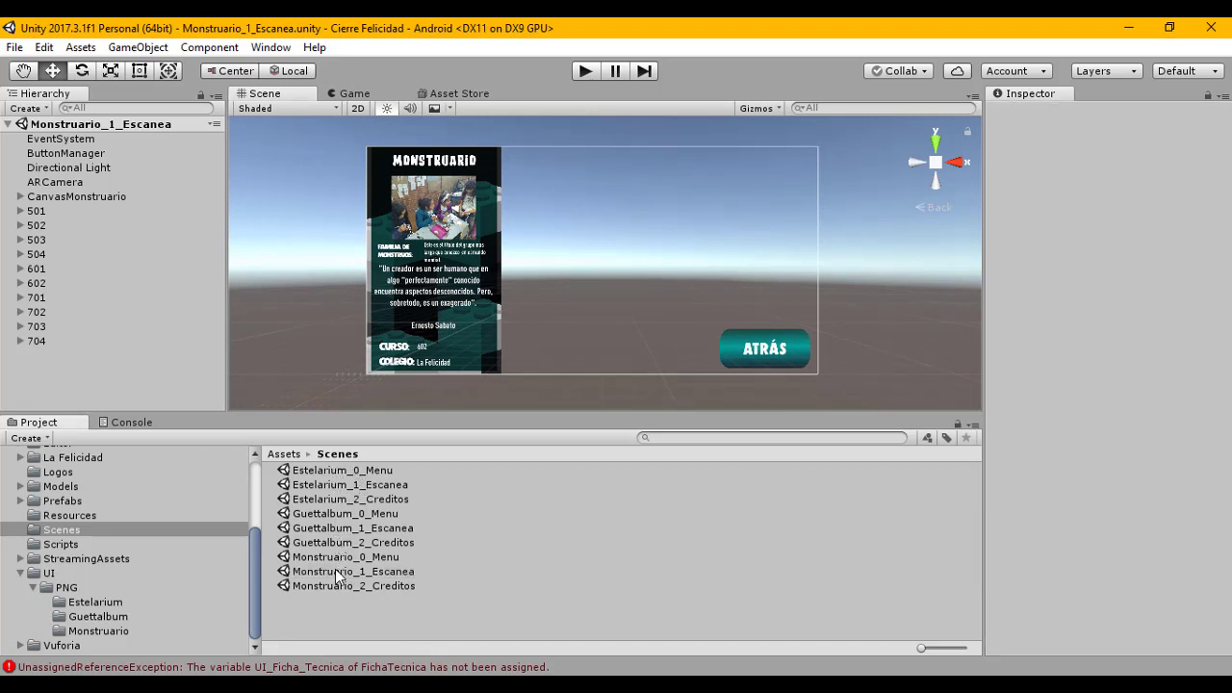
Step: Open the Vuforia configuration from the ARCamera object and examine its license and database settings
click(69, 197)
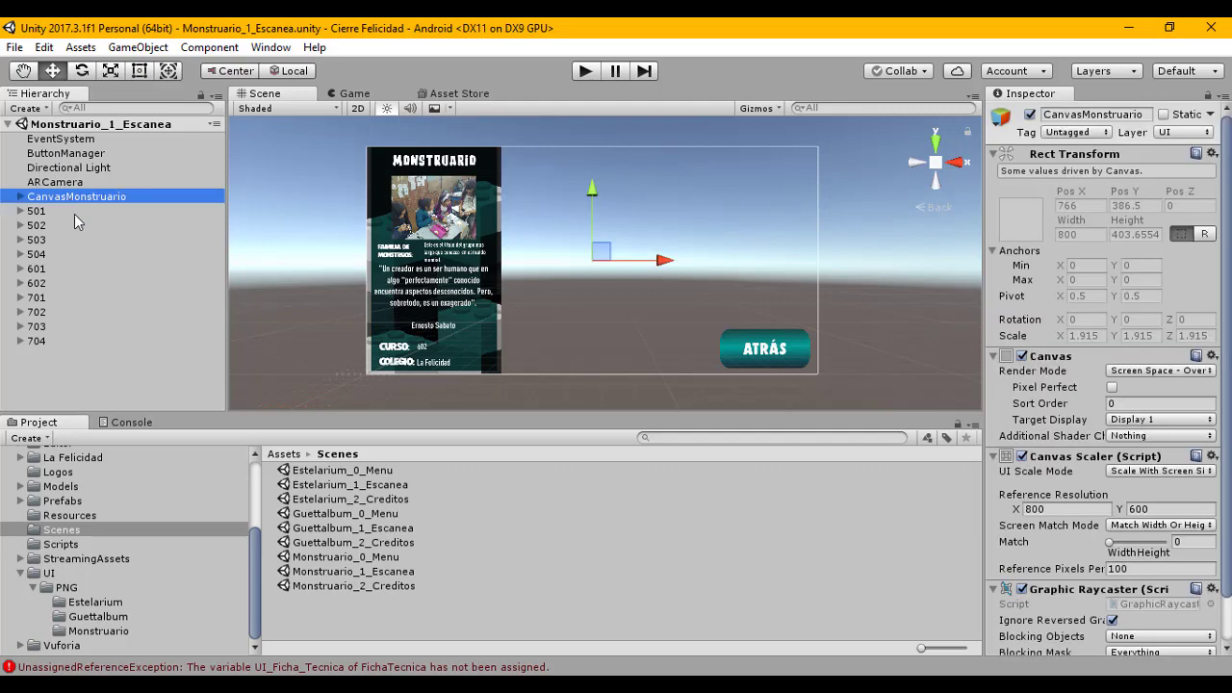
click(64, 183)
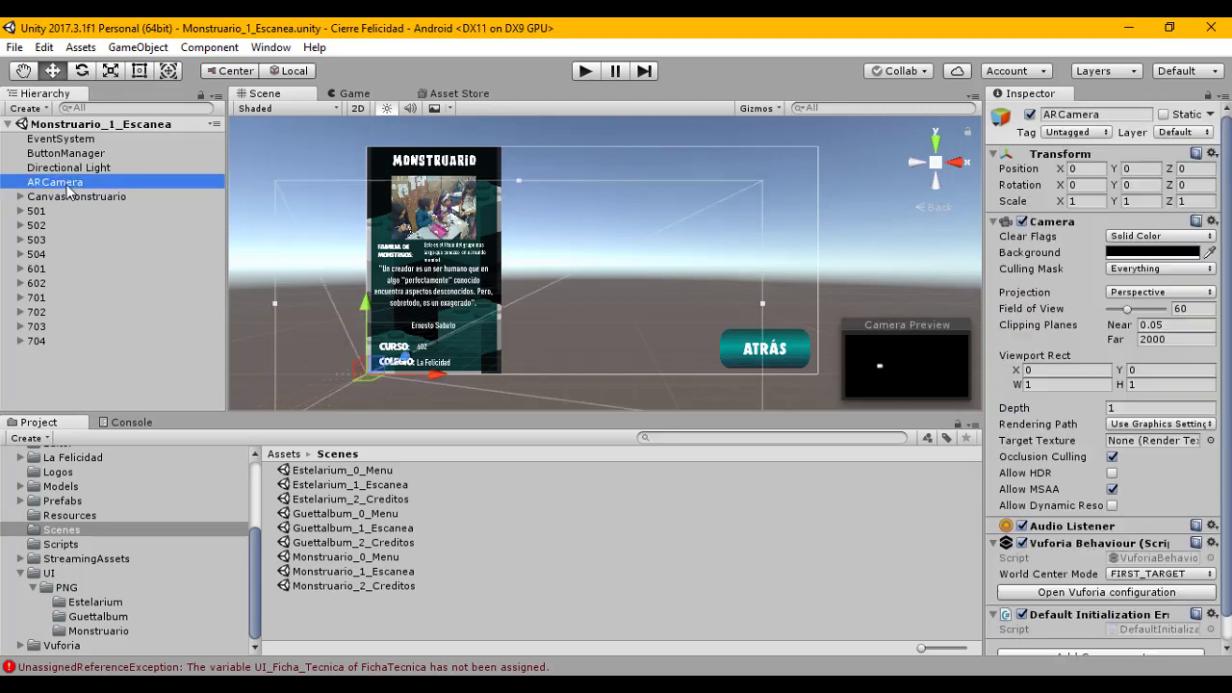
drag(985, 260, 922, 265)
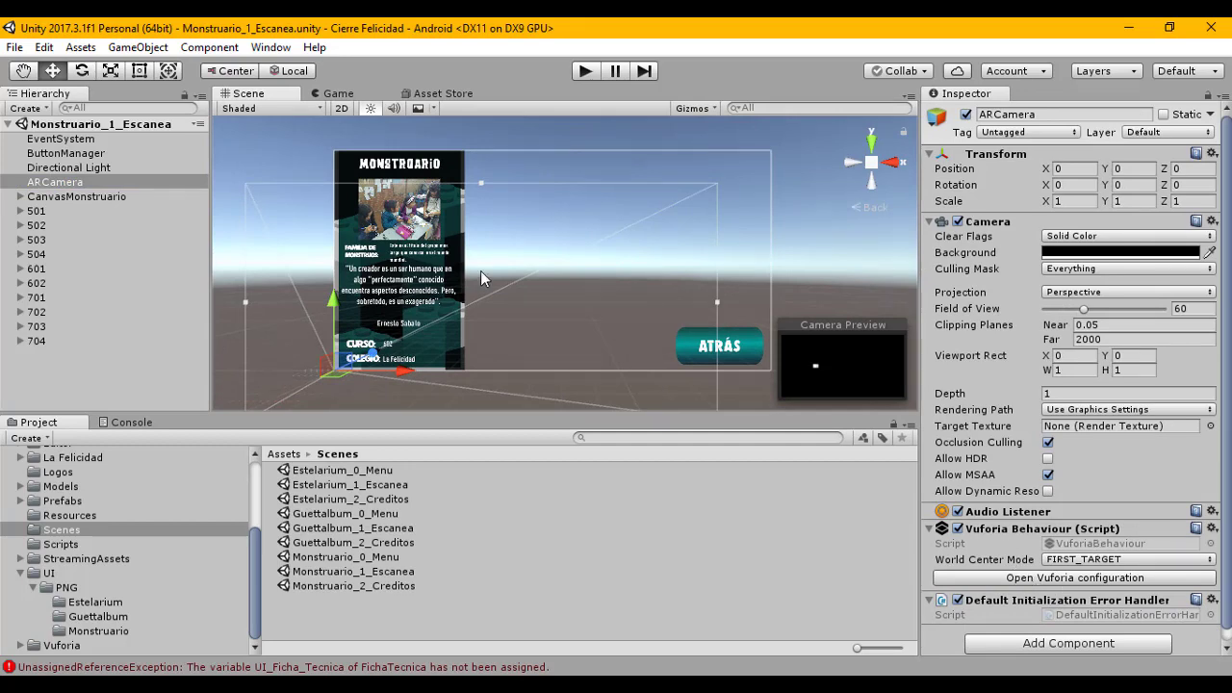
click(1017, 579)
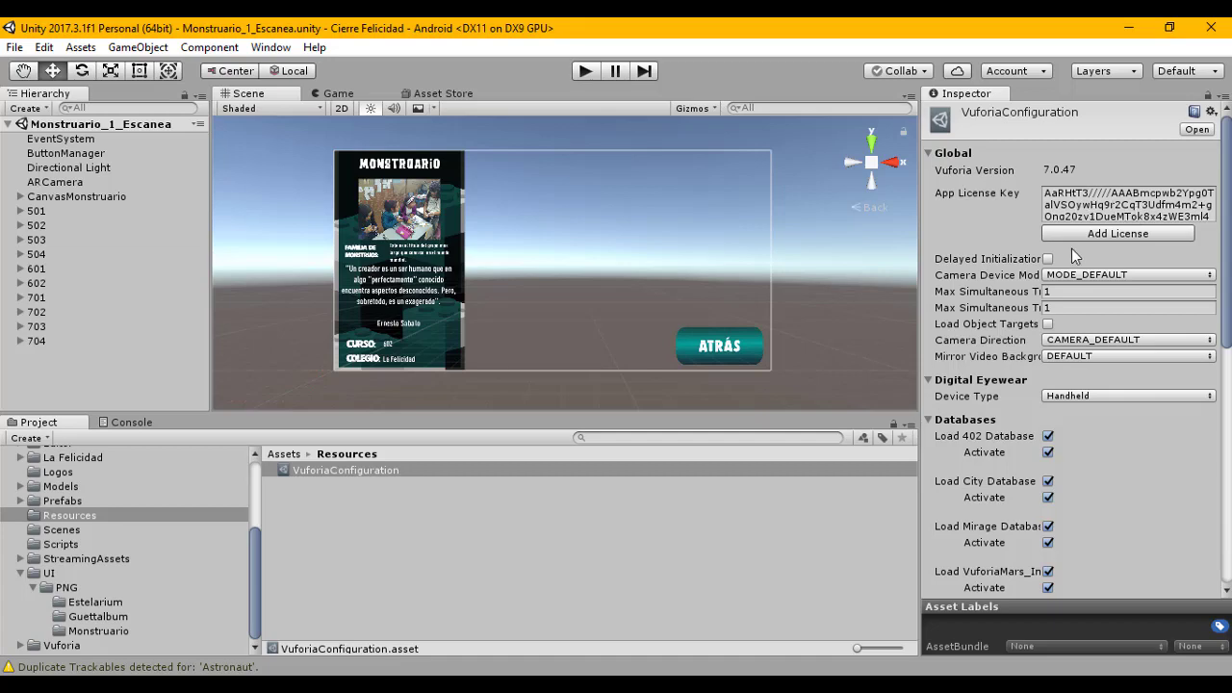
scroll(1073, 255, down, 5)
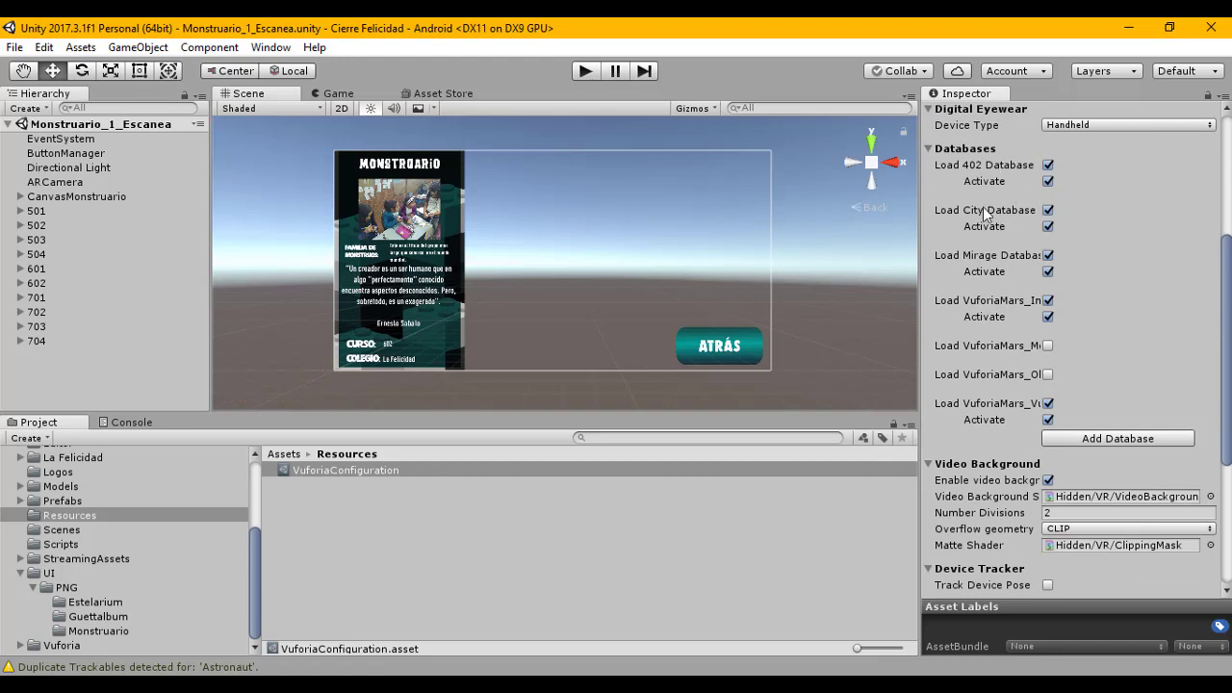
scroll(873, 335, down, 1)
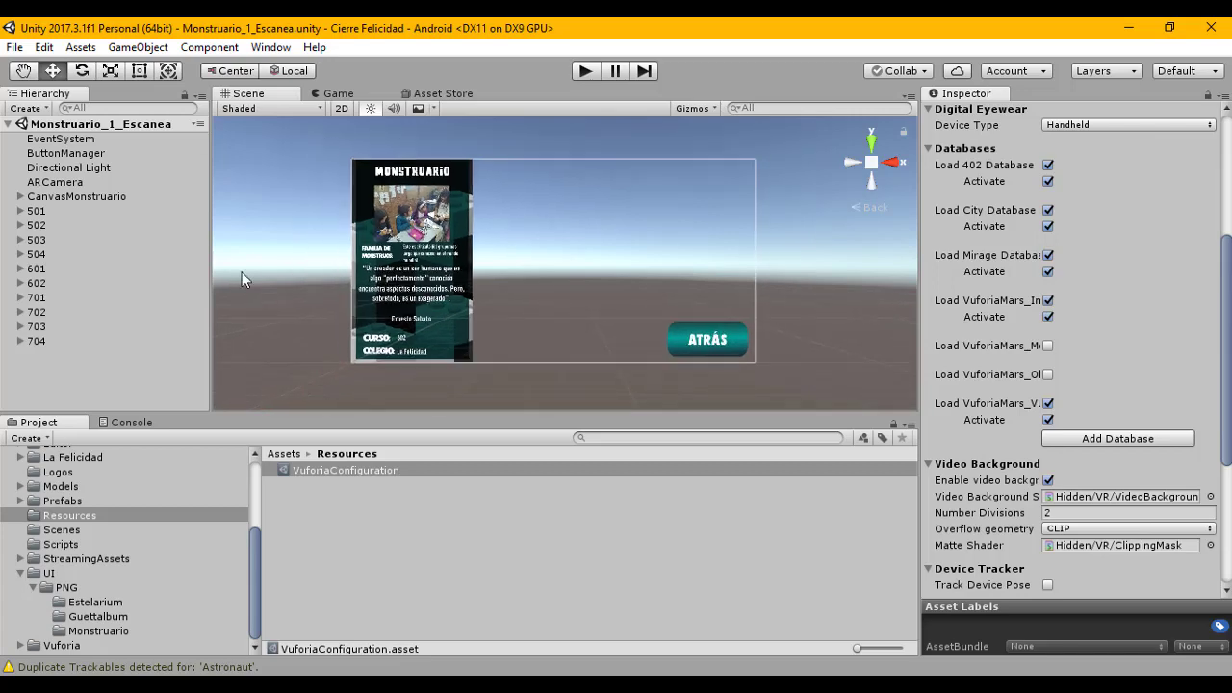
Step: Examine the CanvasMonstruario object and the transforms of the course groups 501 through 704
click(67, 197)
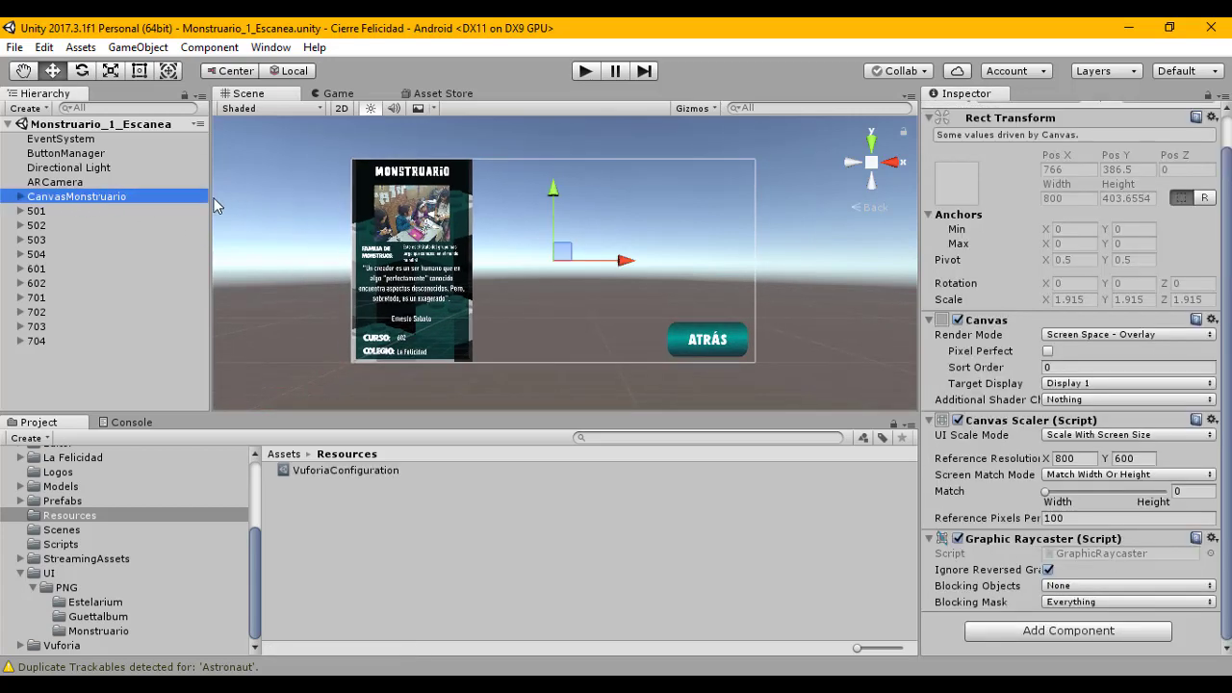
scroll(528, 269, up, 2)
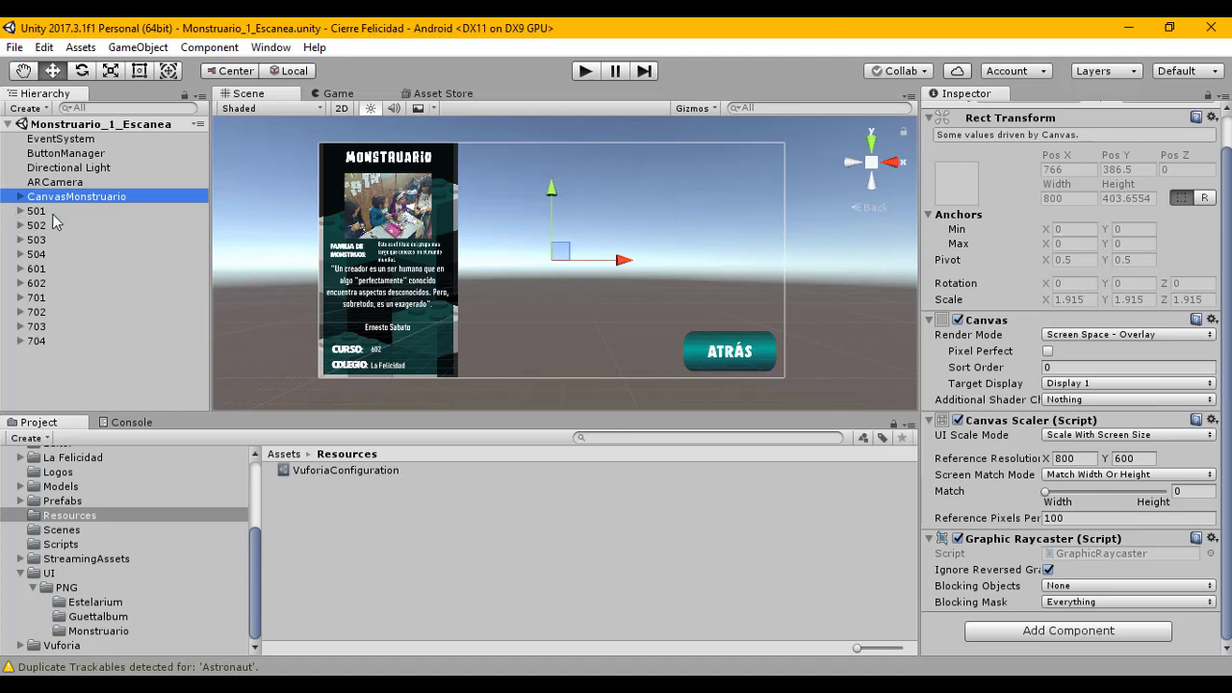
click(38, 211)
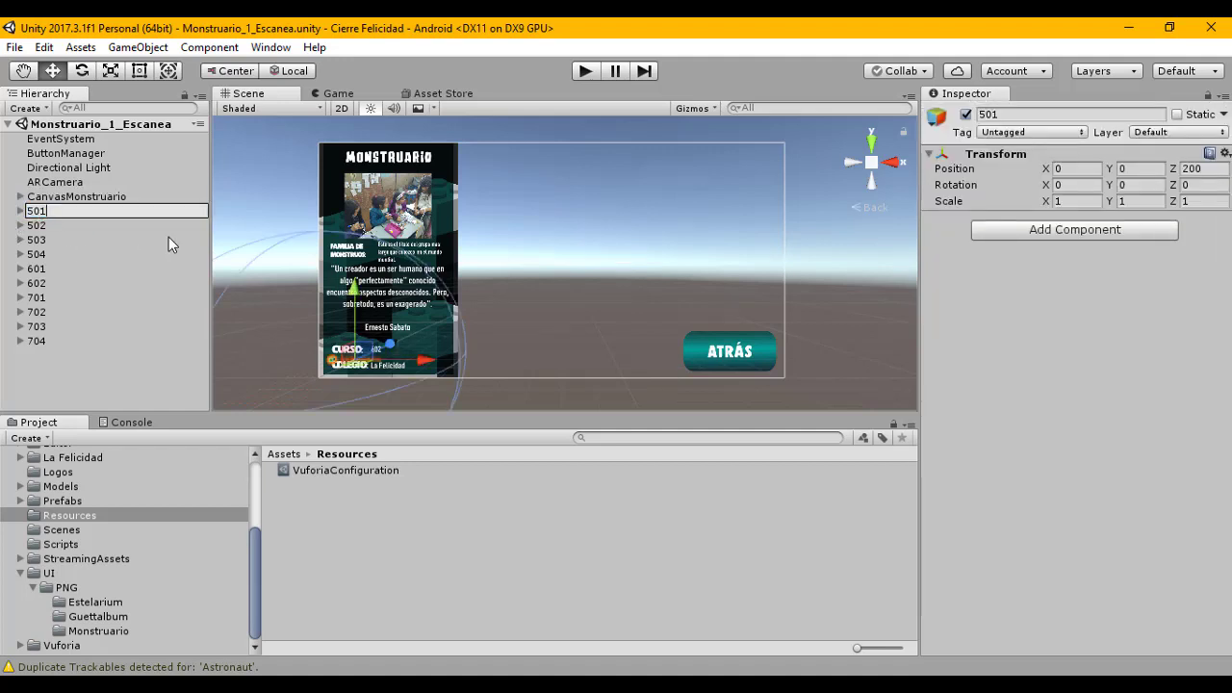
click(121, 240)
click(84, 213)
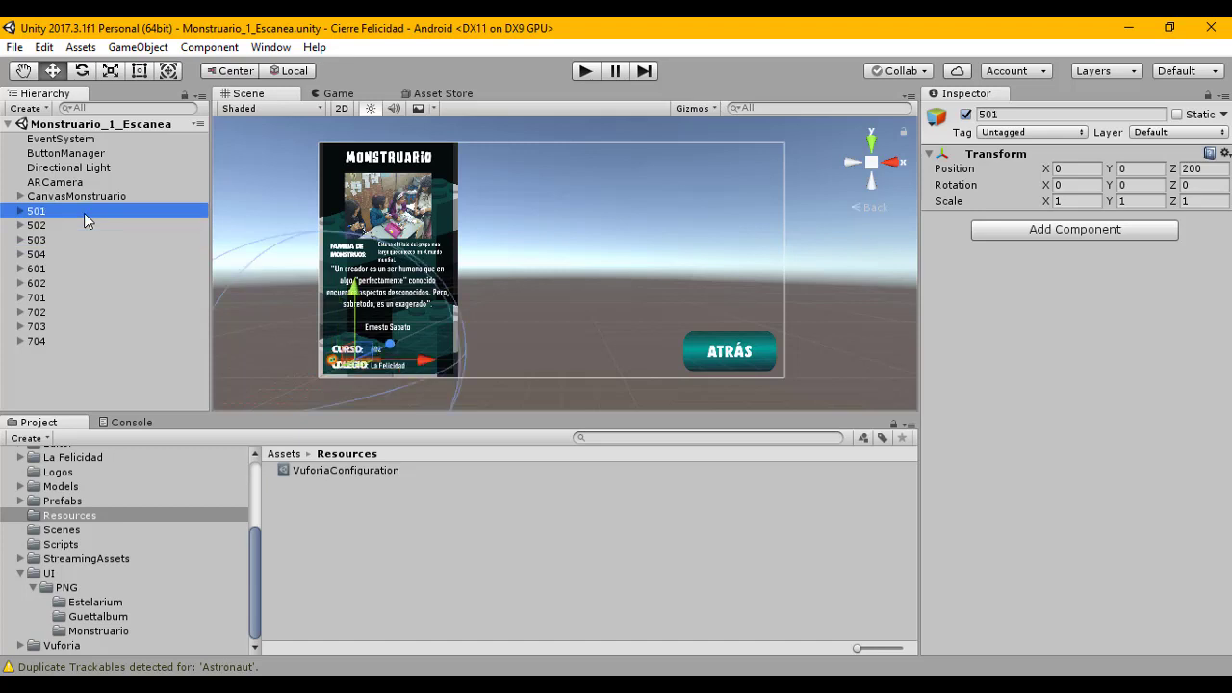
key(Down)
click(84, 213)
key(Down)
key(Down)
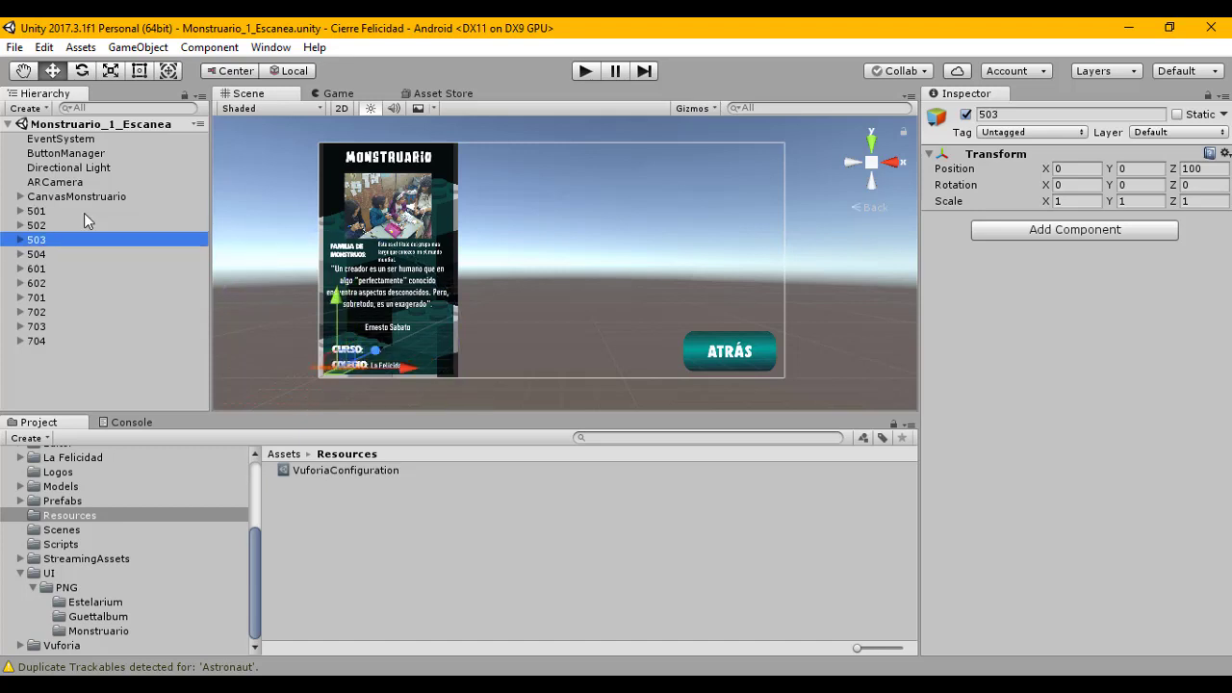
key(Down)
key(Down)
key(Down)
key(Down)
key(Down)
key(Down)
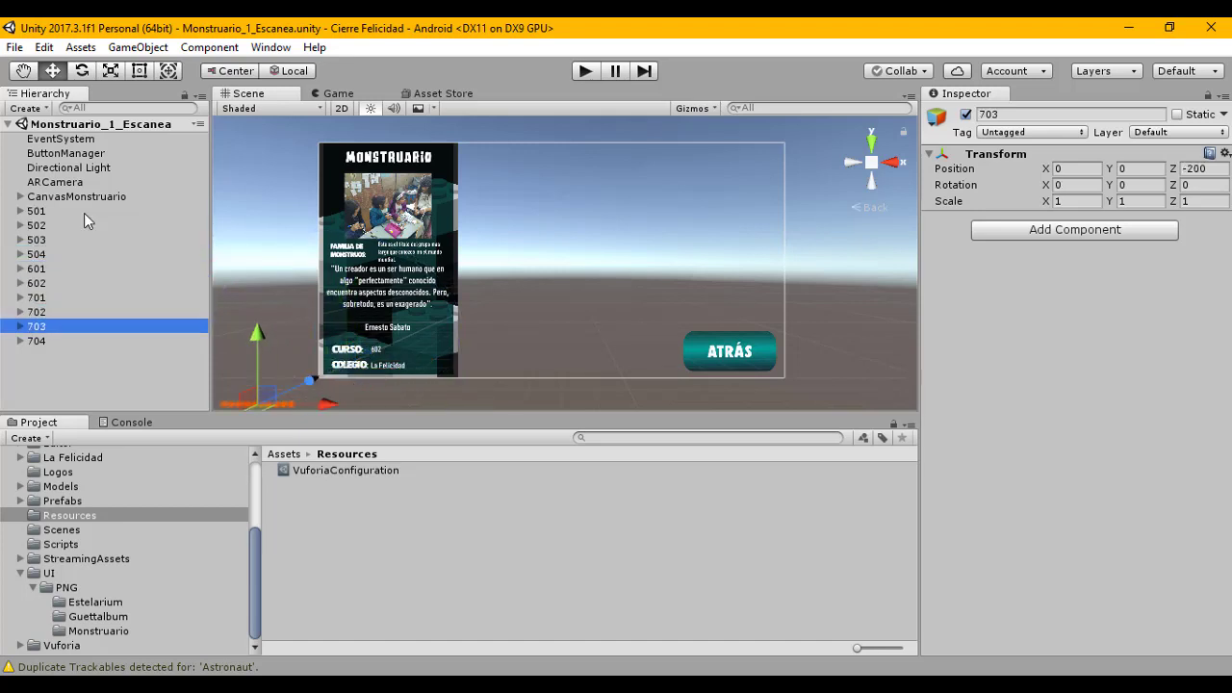
key(Down)
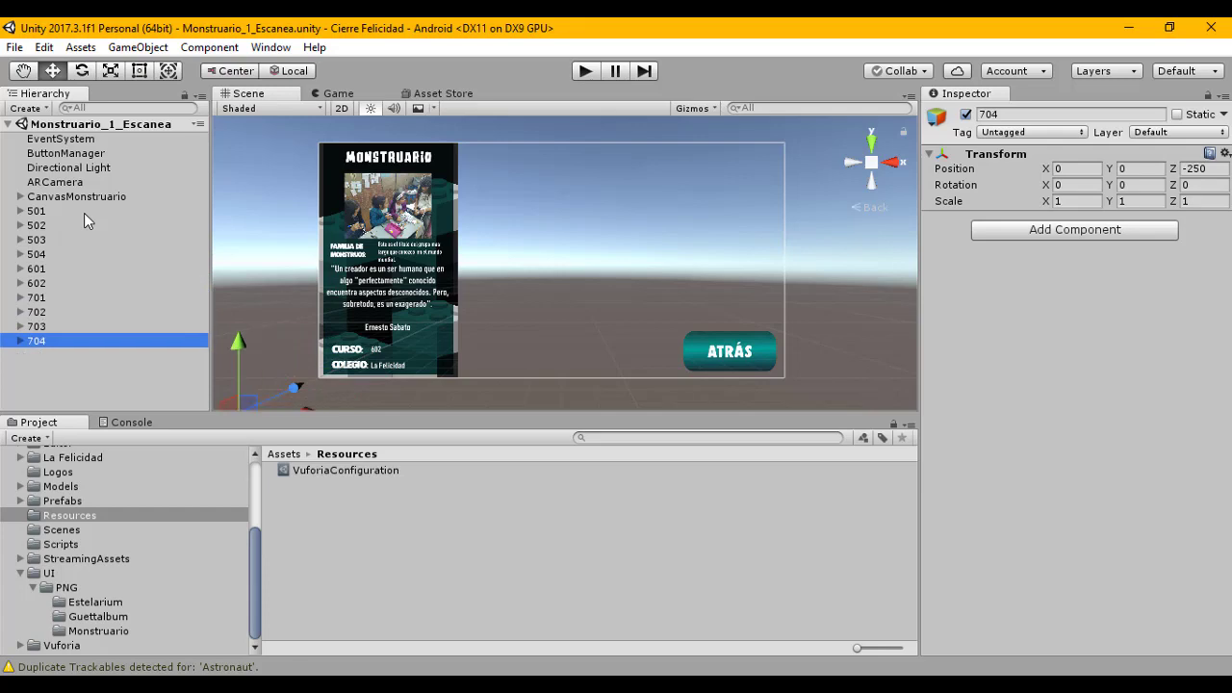
Step: Focus the scene view on group 501 and deactivate the CanvasMonstruario object to hide the interface
double_click(35, 210)
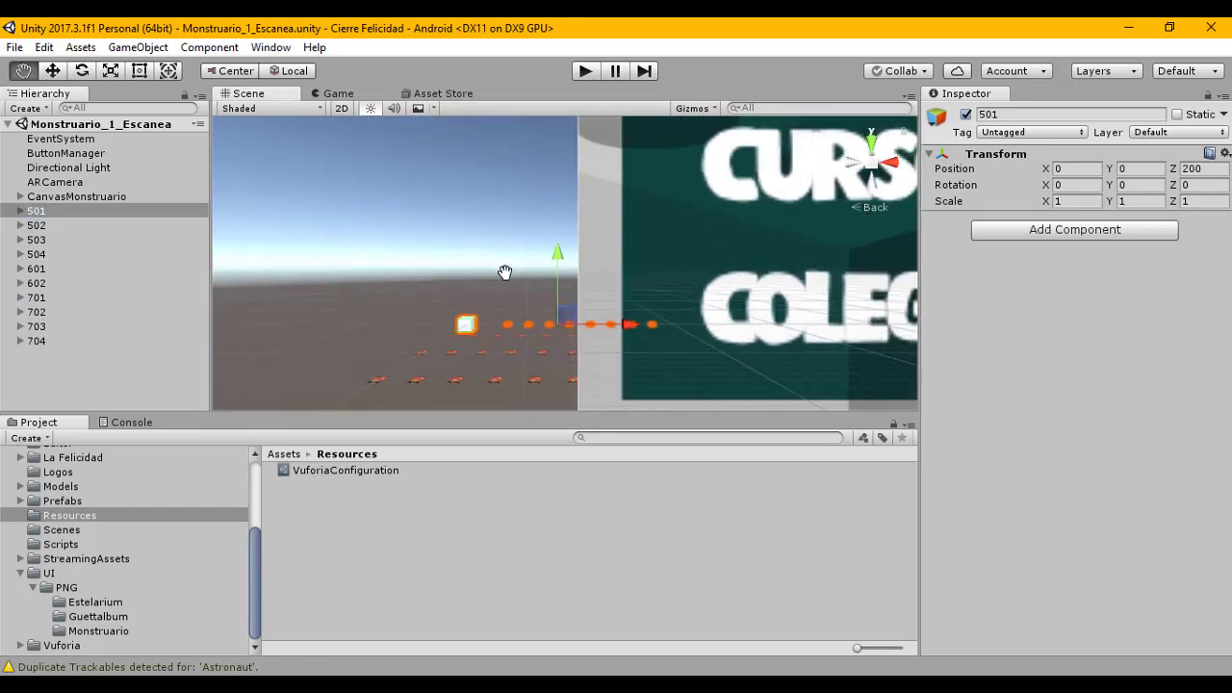
key(w)
click(63, 196)
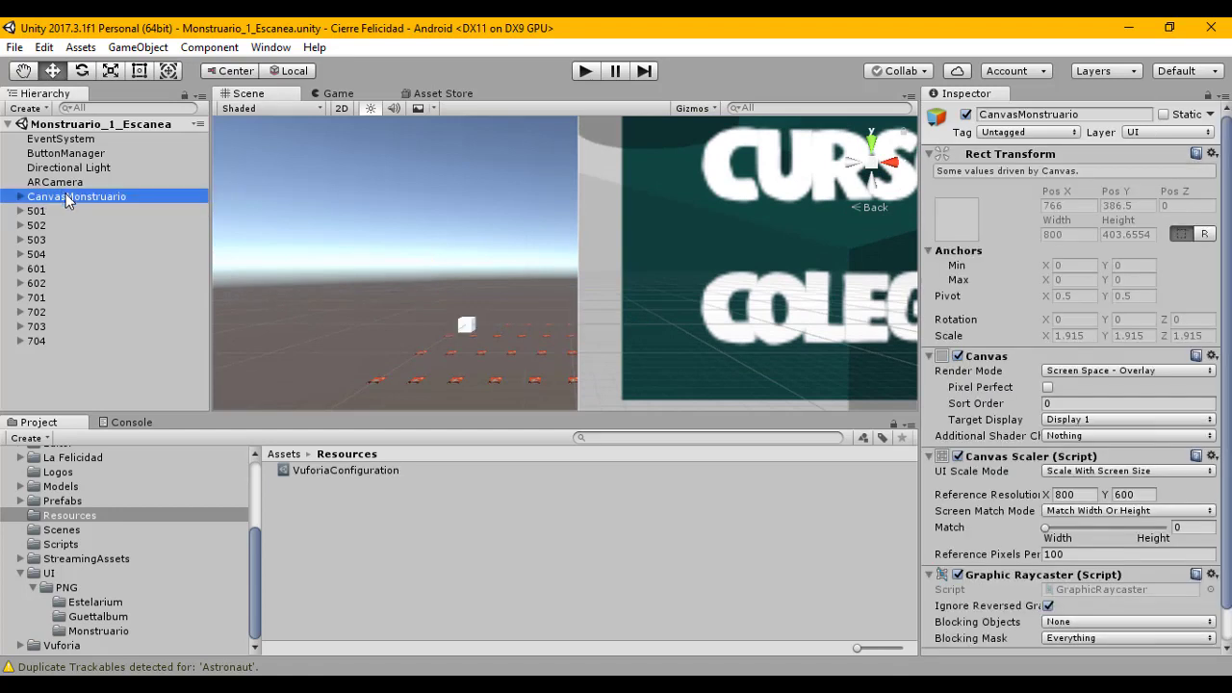
click(966, 115)
scroll(507, 276, up, 3)
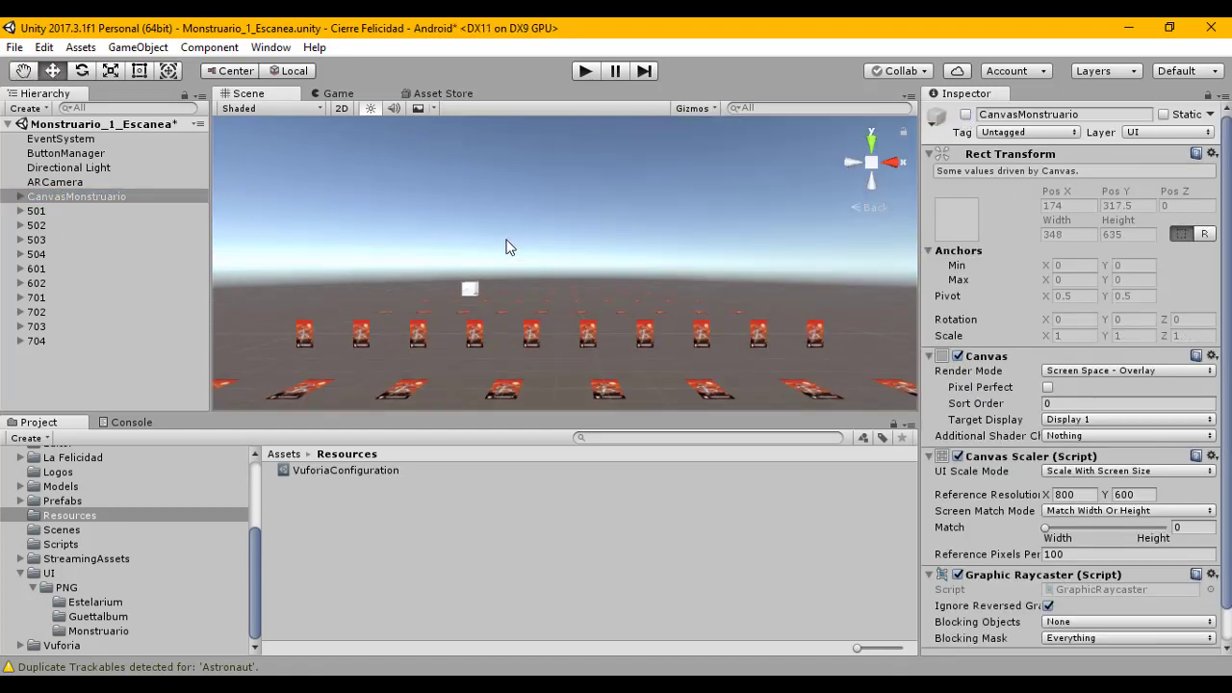
Step: Switch the scene view to the Top orientation to view the rows of image targets from above
mouse_move(211, 246)
mouse_down()
mouse_move(285, 250)
mouse_move(215, 252)
mouse_up()
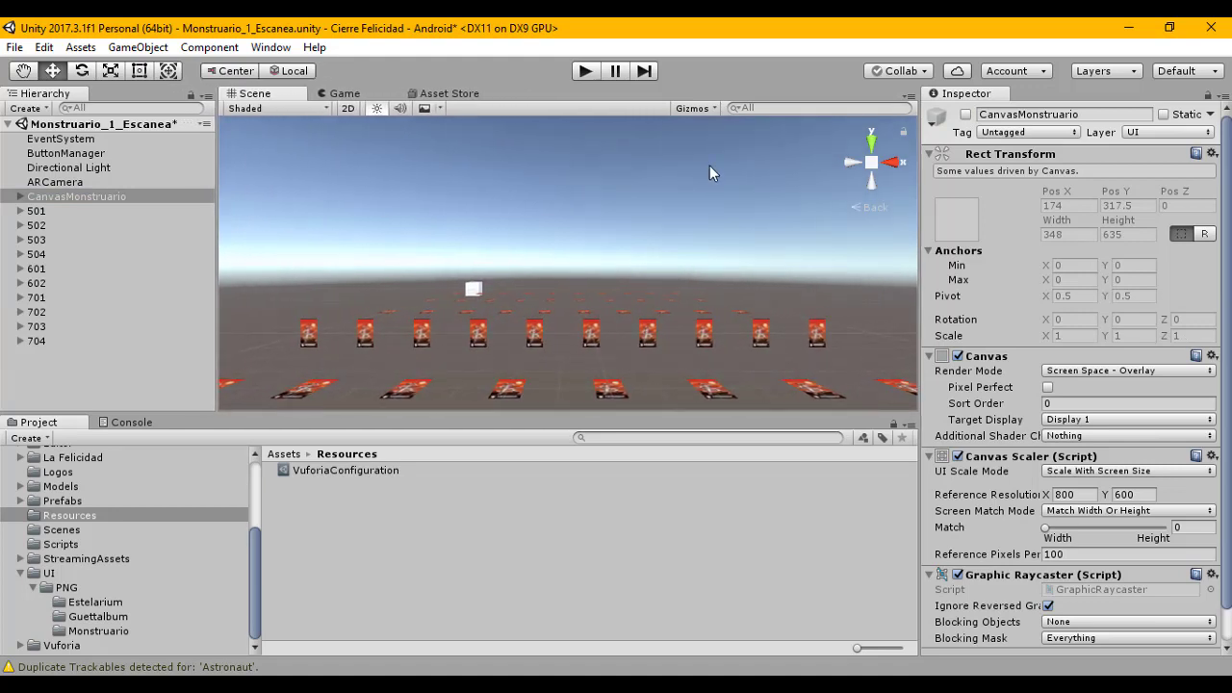
click(881, 140)
middle_drag(468, 200, 527, 117)
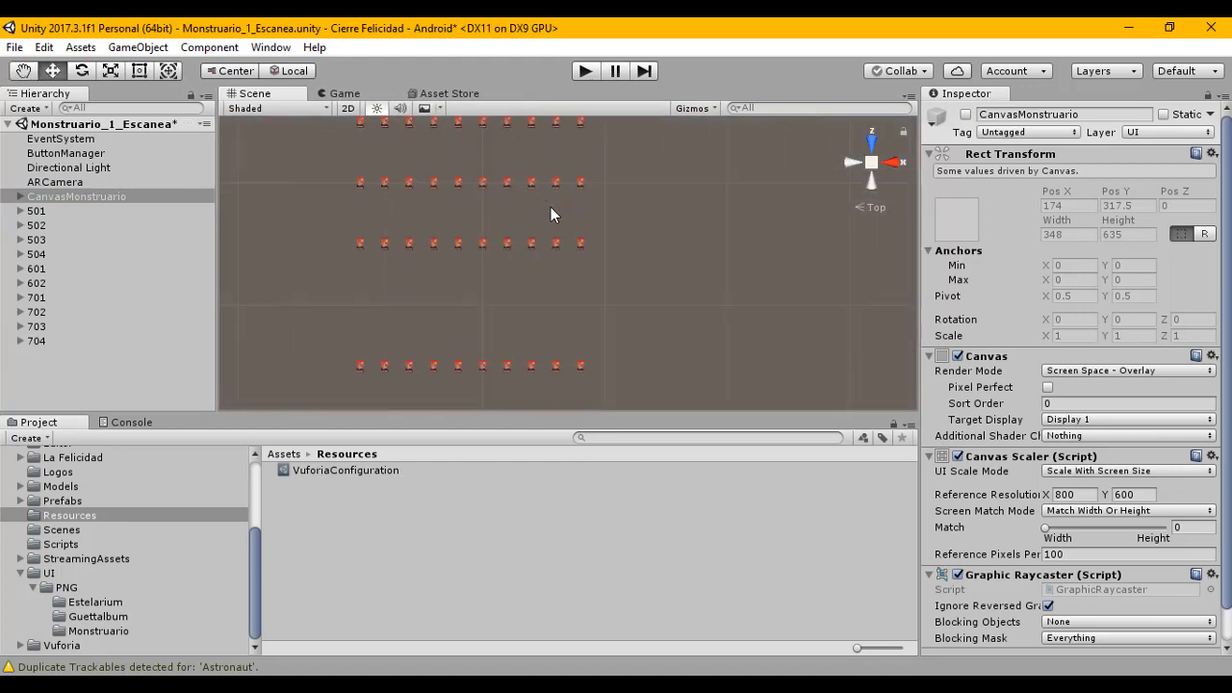
Step: Examine the rows of image targets up close and highlight the row belonging to group 501
scroll(550, 214, up, 2)
mouse_move(550, 214)
middle_down()
mouse_move(556, 193)
mouse_move(563, 219)
middle_up()
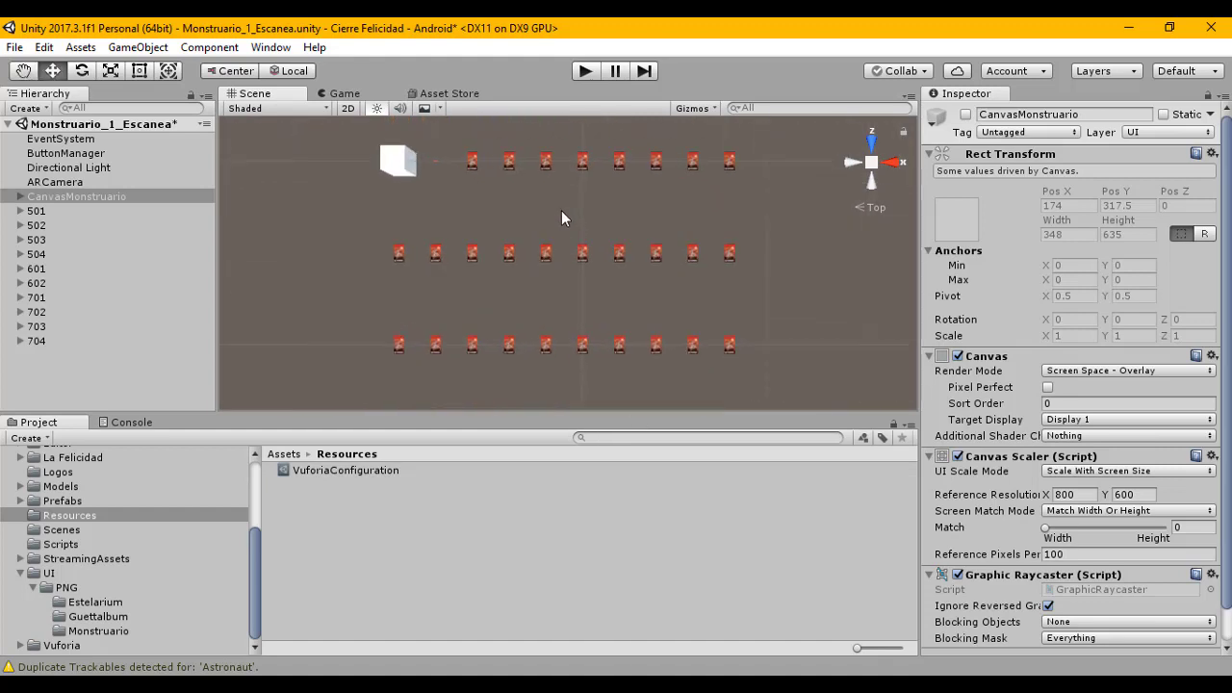
scroll(563, 218, up, 1)
middle_drag(486, 200, 551, 341)
scroll(567, 288, up, 2)
mouse_move(577, 274)
middle_down()
mouse_move(507, 267)
mouse_move(524, 272)
mouse_move(539, 253)
middle_up()
scroll(539, 252, up, 1)
click(120, 241)
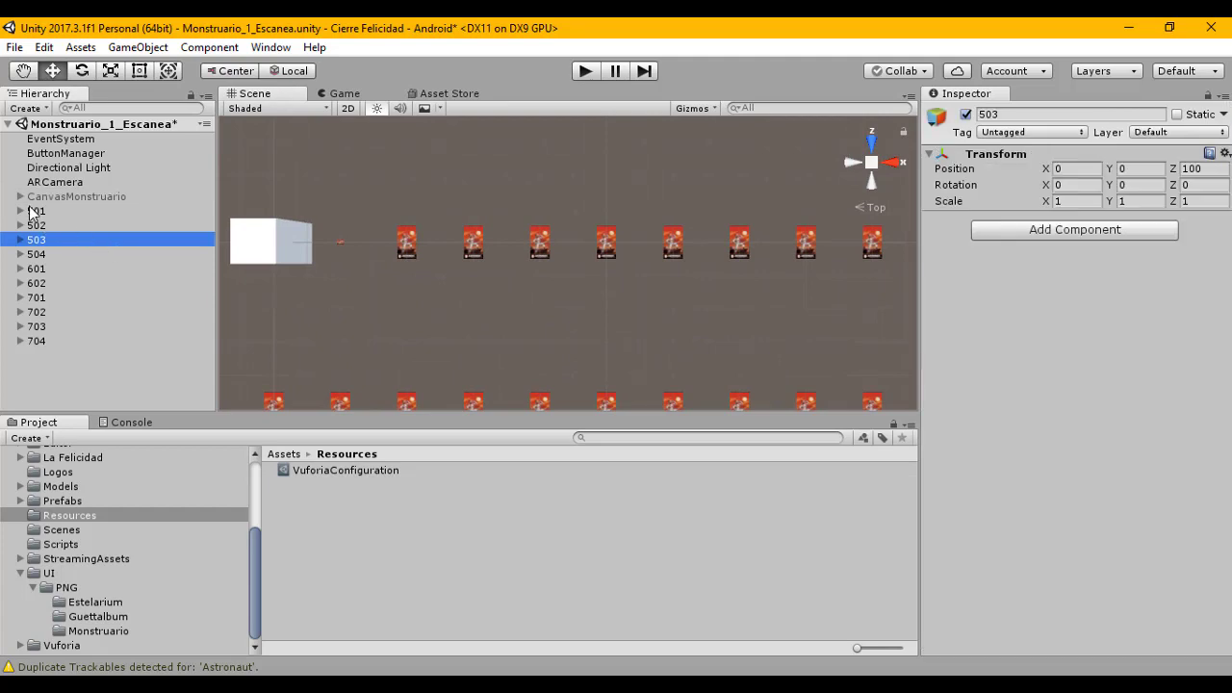
click(34, 212)
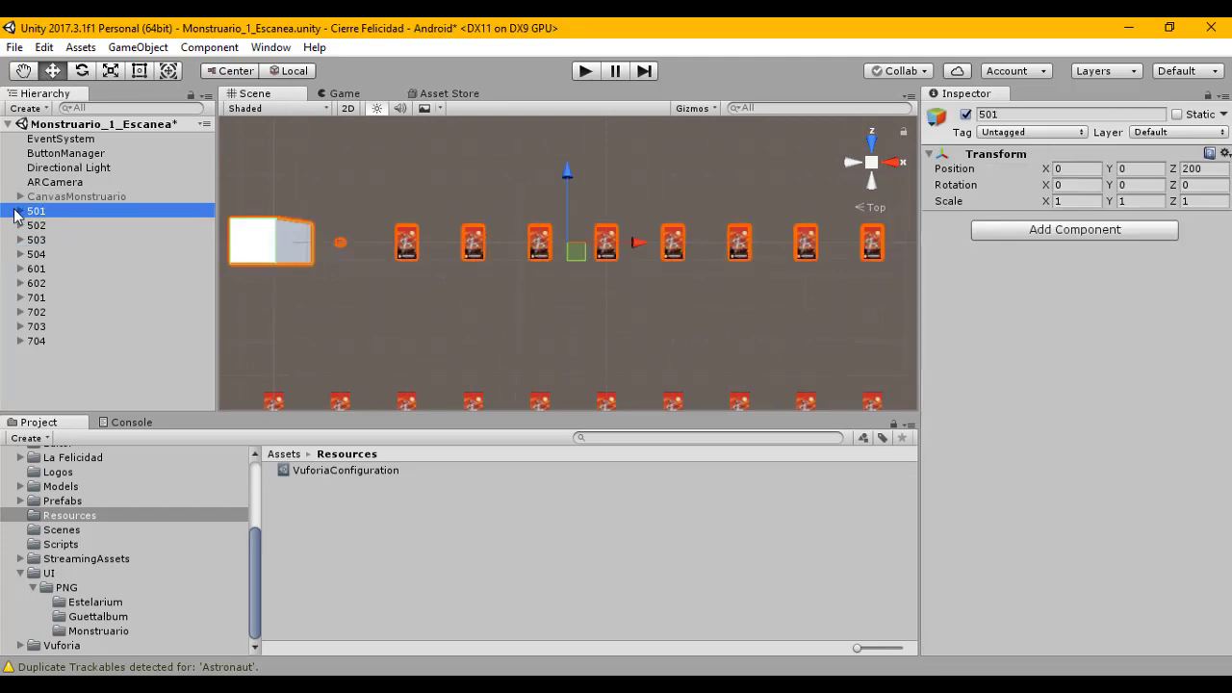
Step: Expand group 501 and inspect each of its ImageTarget objects in order, from the first to the last
click(20, 212)
click(72, 227)
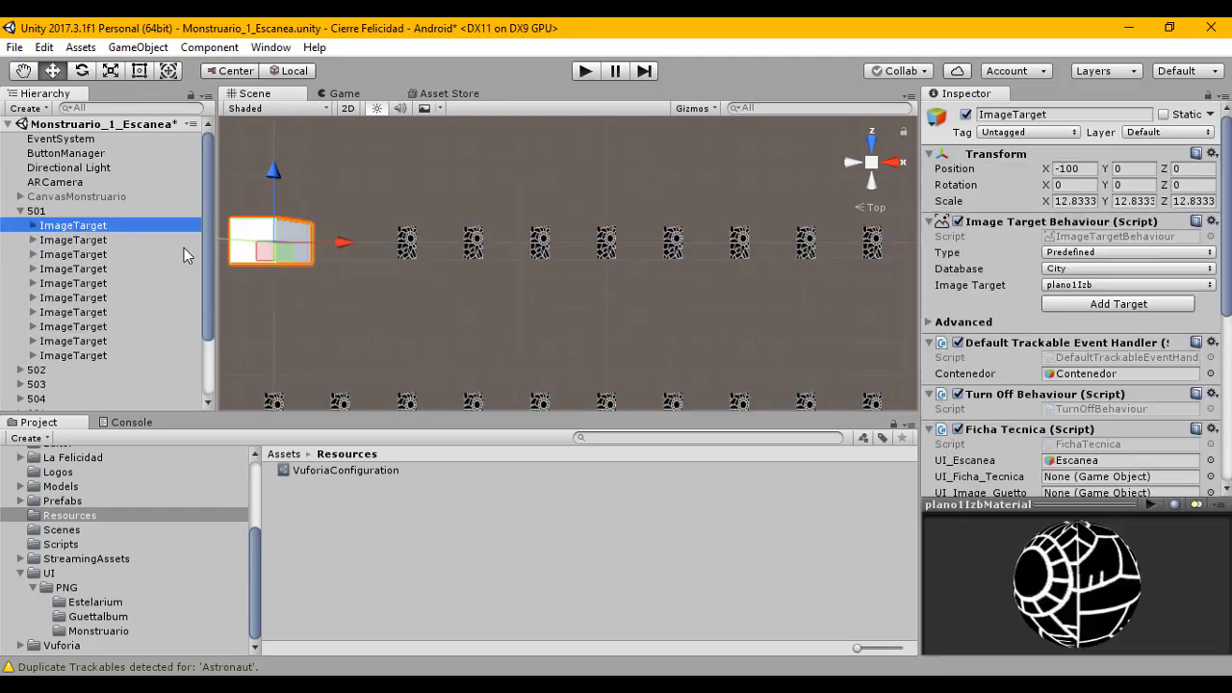
key(Down)
key(Down)
key(Down)
key(Down)
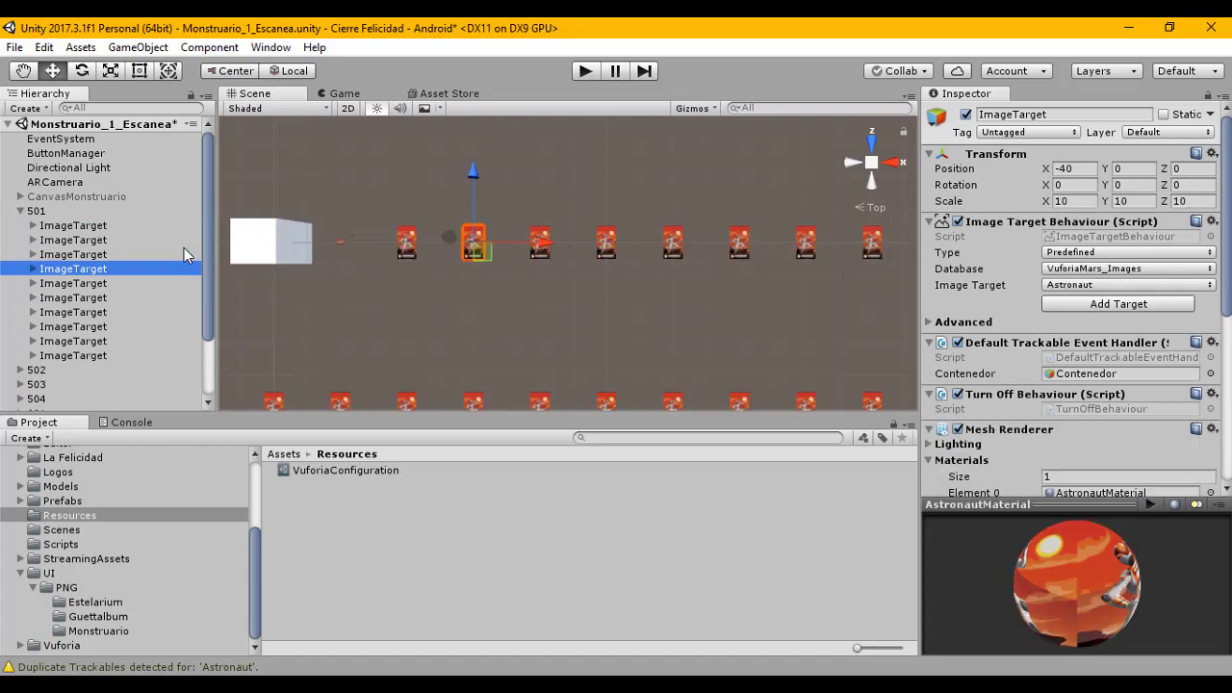
key(Down)
key(Down)
key(Down)
key(Down)
key(Down)
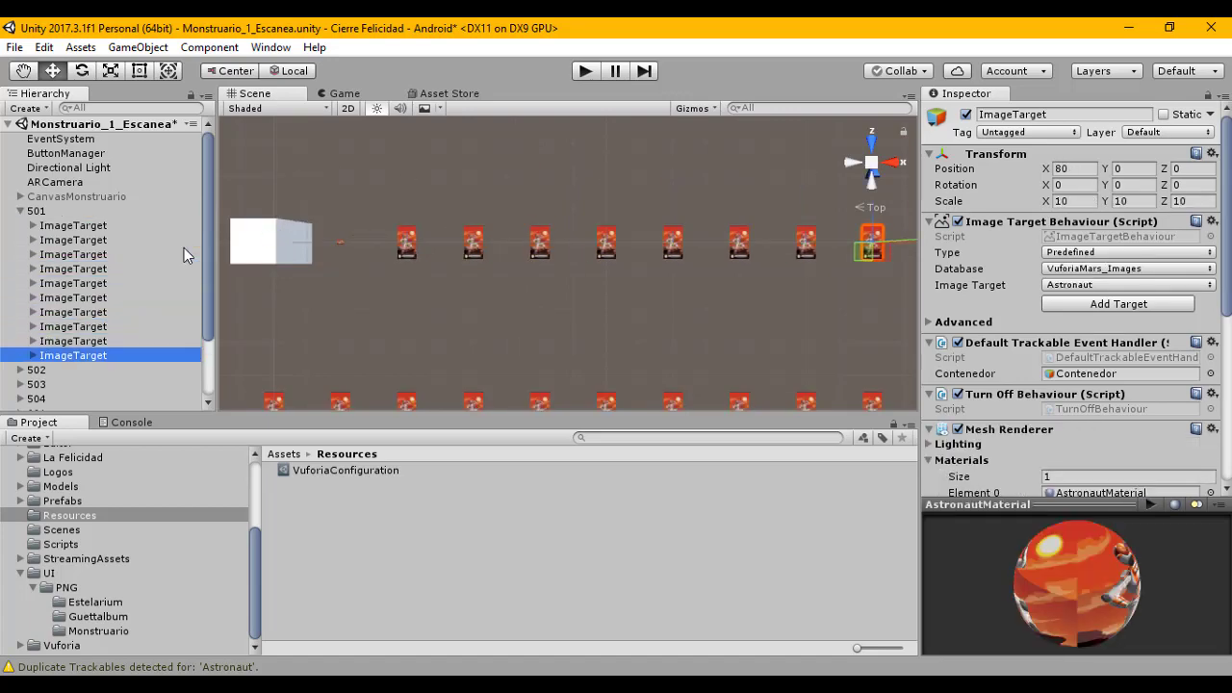
Step: Go back through group 501's ImageTarget objects to the first one, comparing their database and image target settings
key(Up)
key(Up)
key(Up)
key(Up)
key(Up)
key(Up)
key(Up)
key(Up)
key(Up)
key(Up)
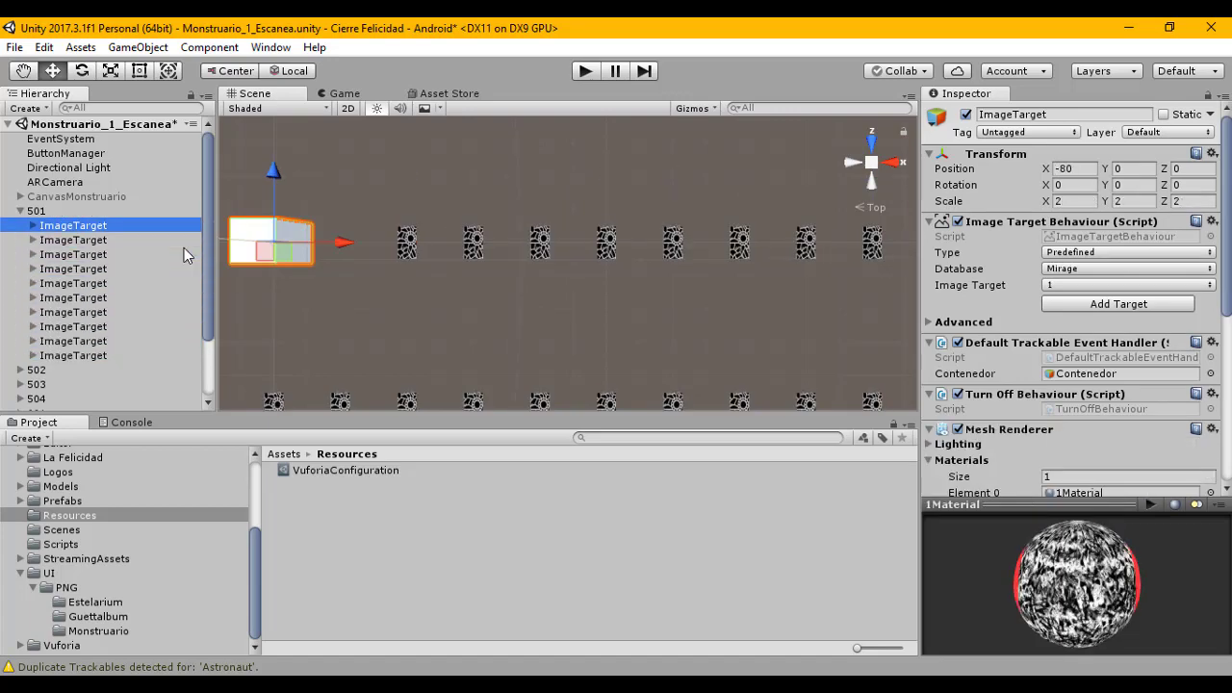
key(Down)
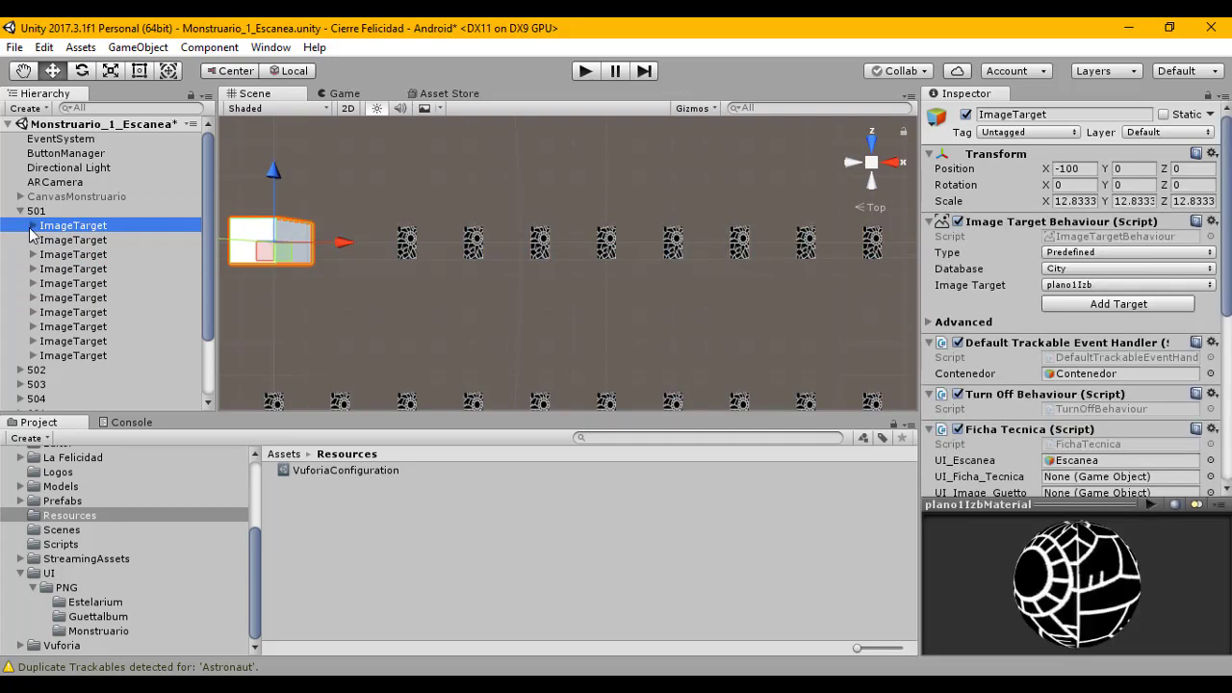
Step: Expand the first ImageTarget of group 501 and inspect its Contenedor child object
click(32, 227)
click(82, 240)
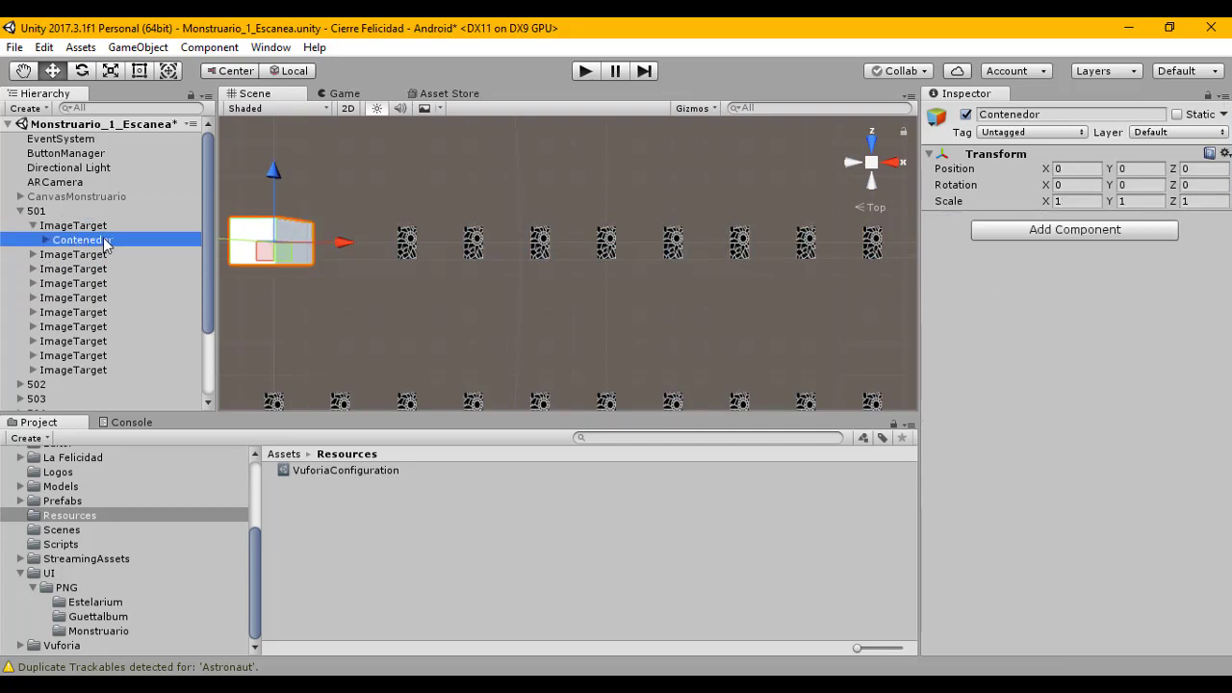
scroll(379, 260, down, 3)
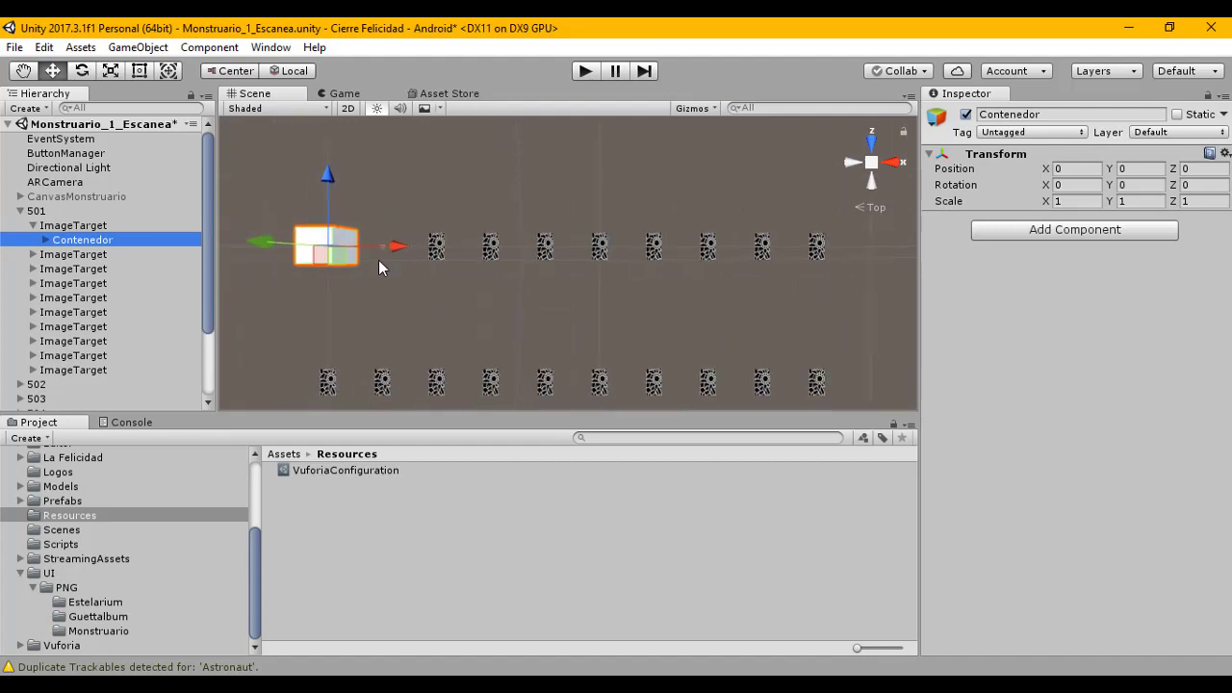
middle_drag(547, 297, 525, 259)
scroll(526, 267, up, 2)
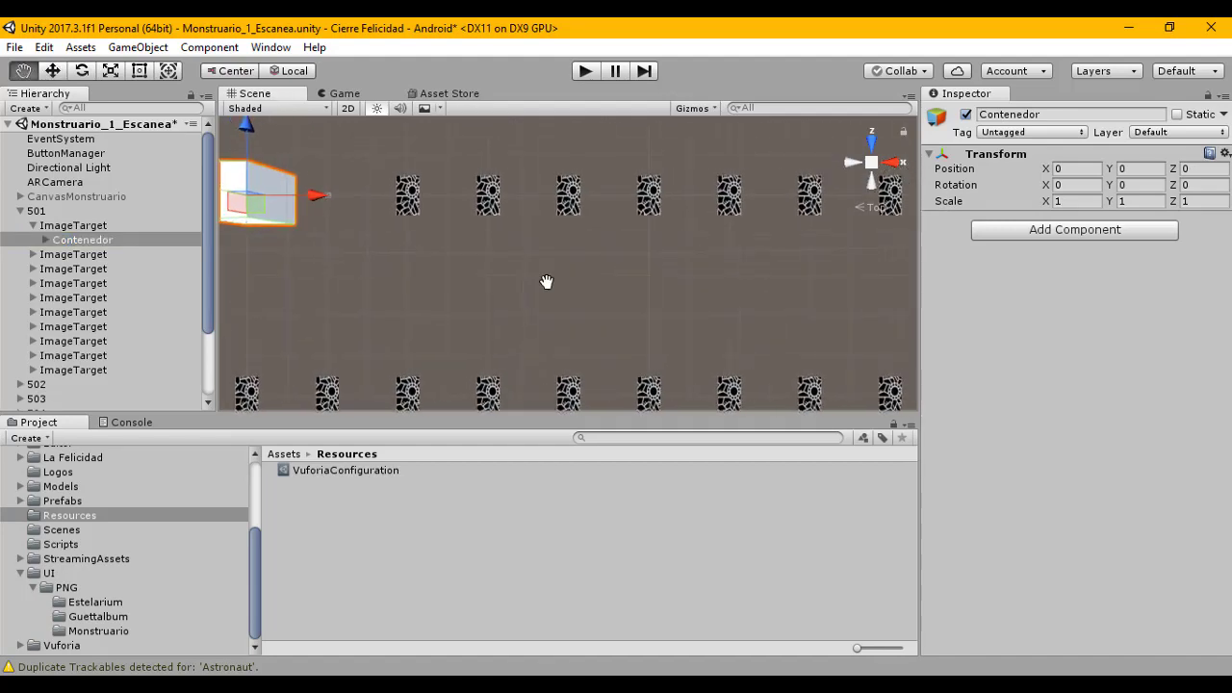
scroll(533, 288, down, 2)
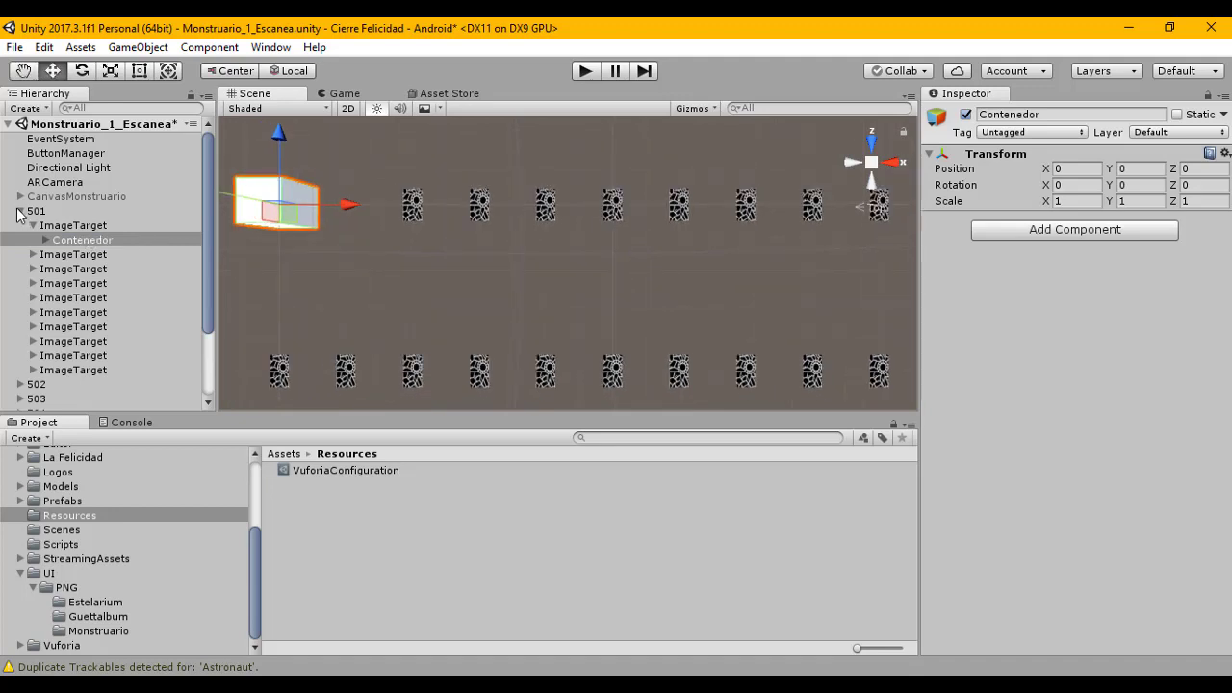
Step: Collapse group 501 and examine which row of image targets belongs to each of the groups 501 to 504
click(20, 211)
click(93, 213)
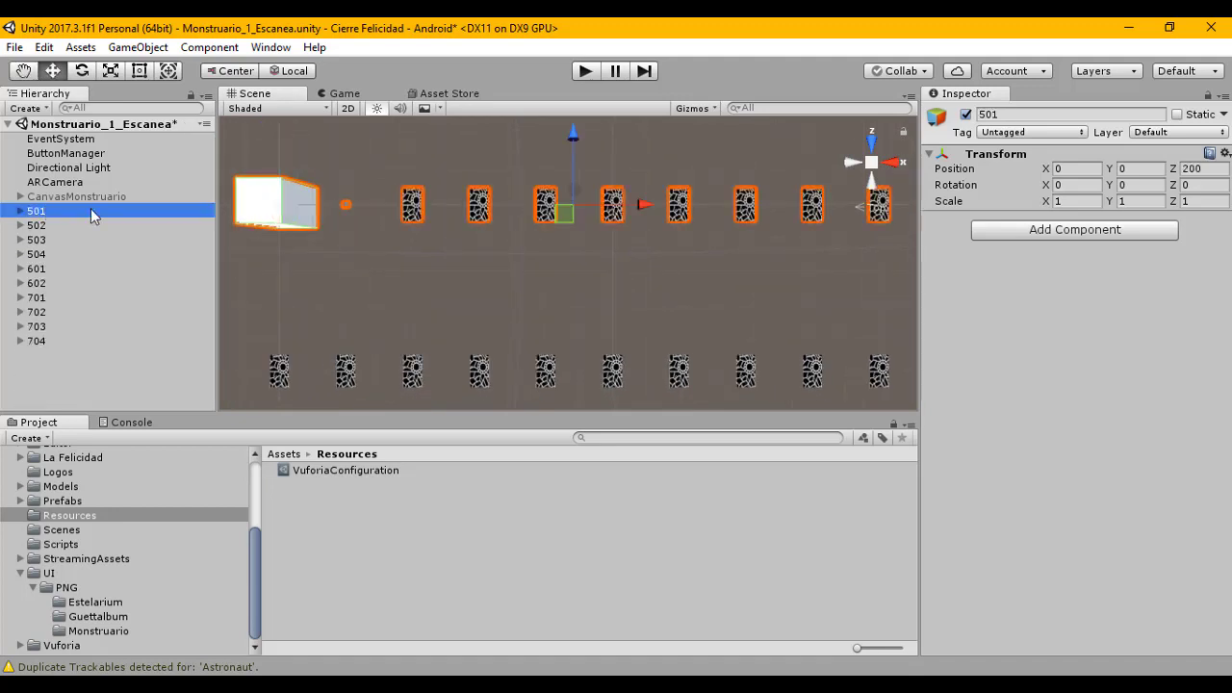
key(Down)
key(Down)
key(Down)
scroll(303, 237, down, 3)
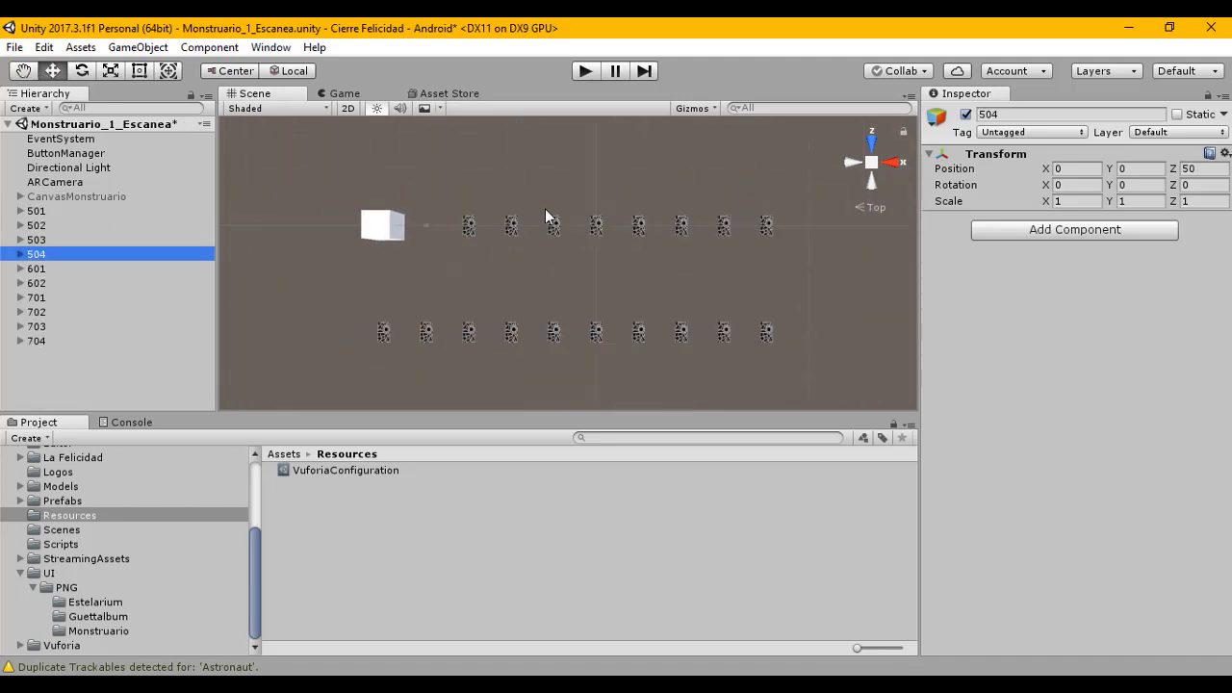
middle_drag(611, 286, 584, 200)
scroll(514, 227, up, 2)
scroll(525, 216, up, 2)
scroll(627, 217, down, 1)
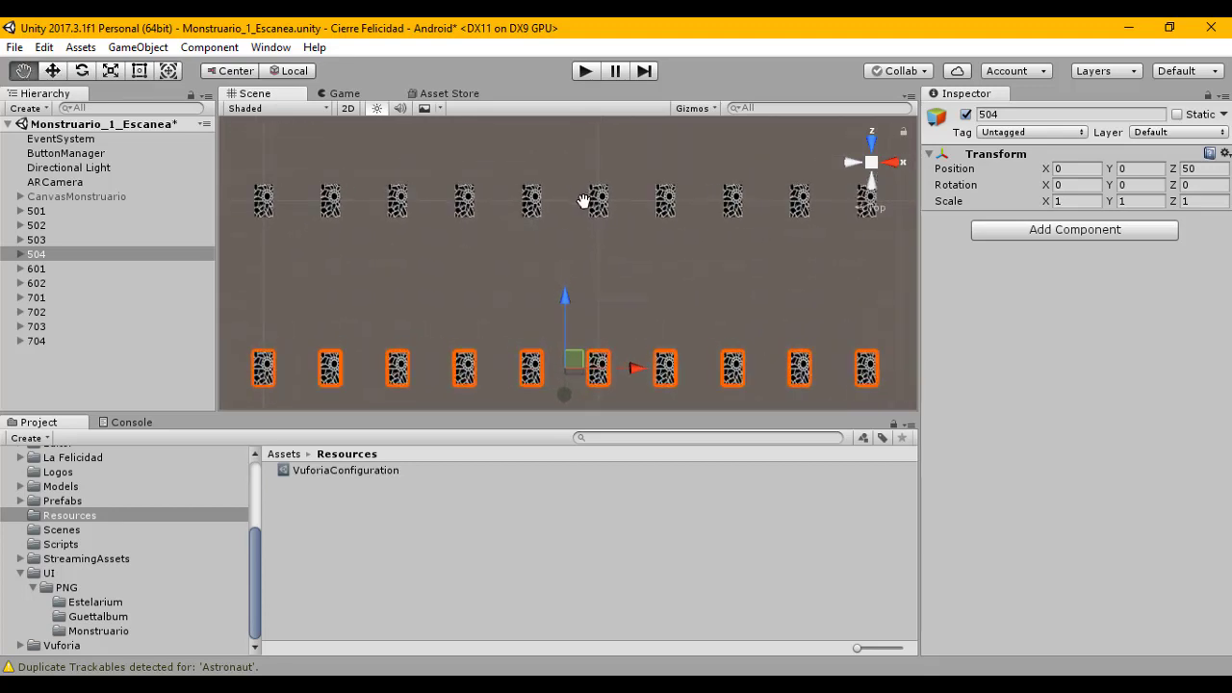
scroll(583, 201, up, 1)
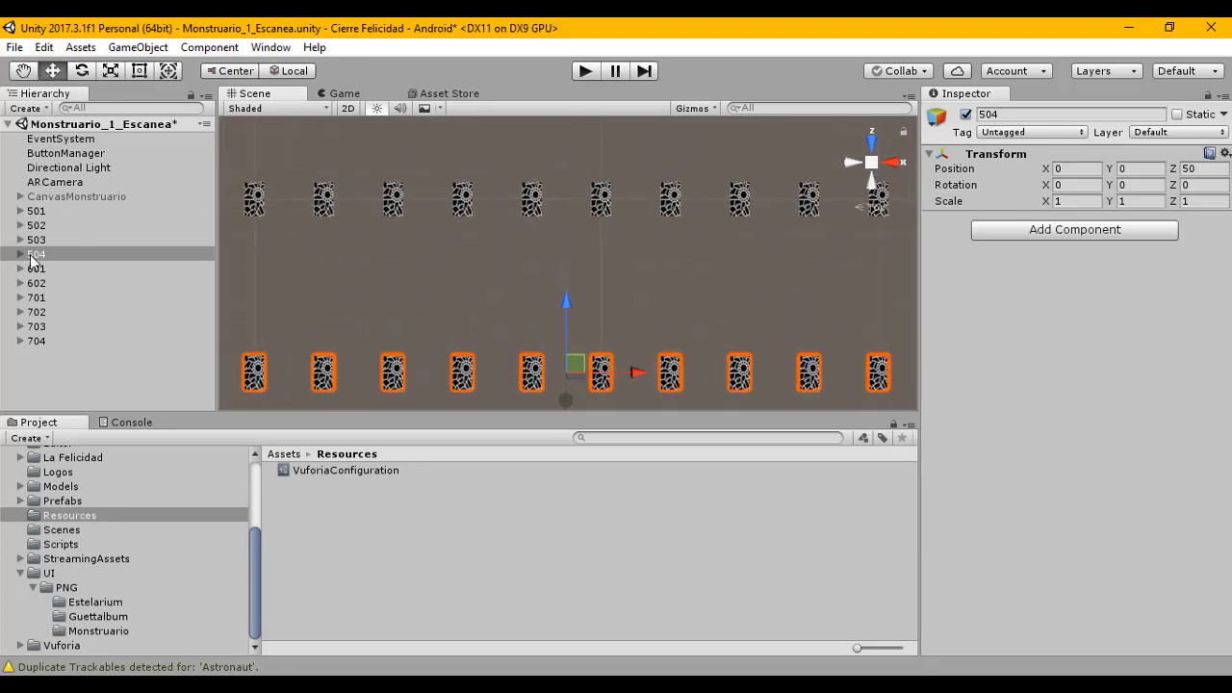
click(41, 211)
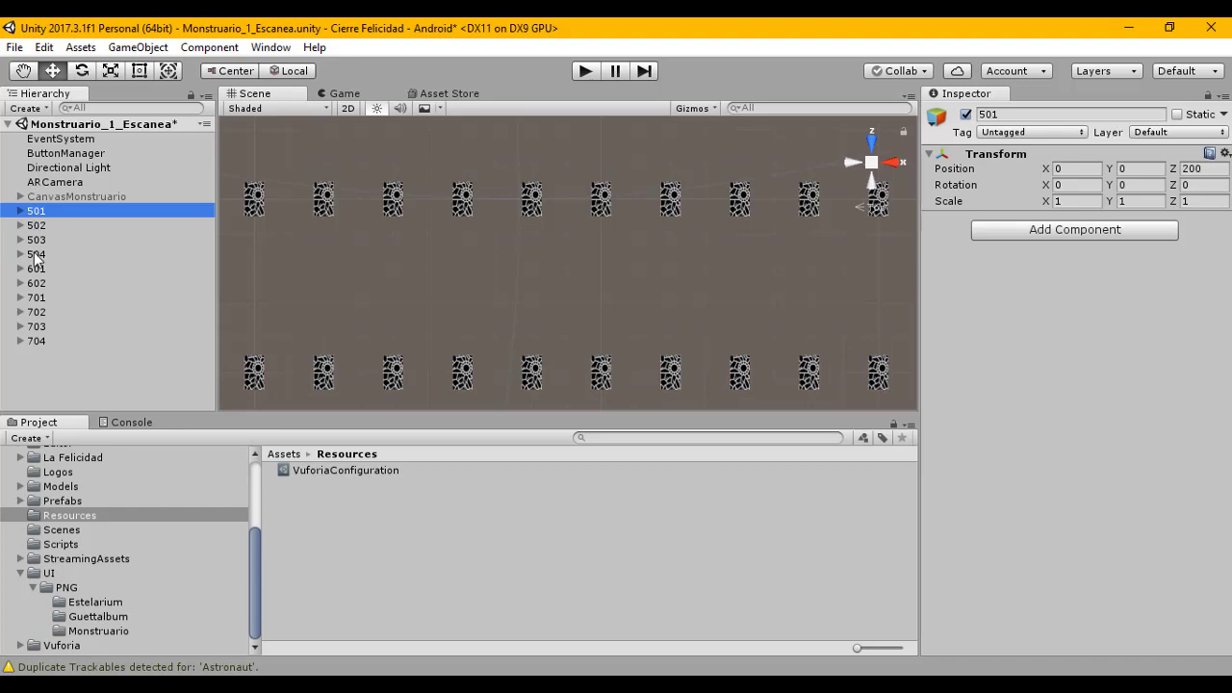
Step: Reactivate the CanvasMonstruario object and frame it in the scene view from the Back orientation
click(53, 197)
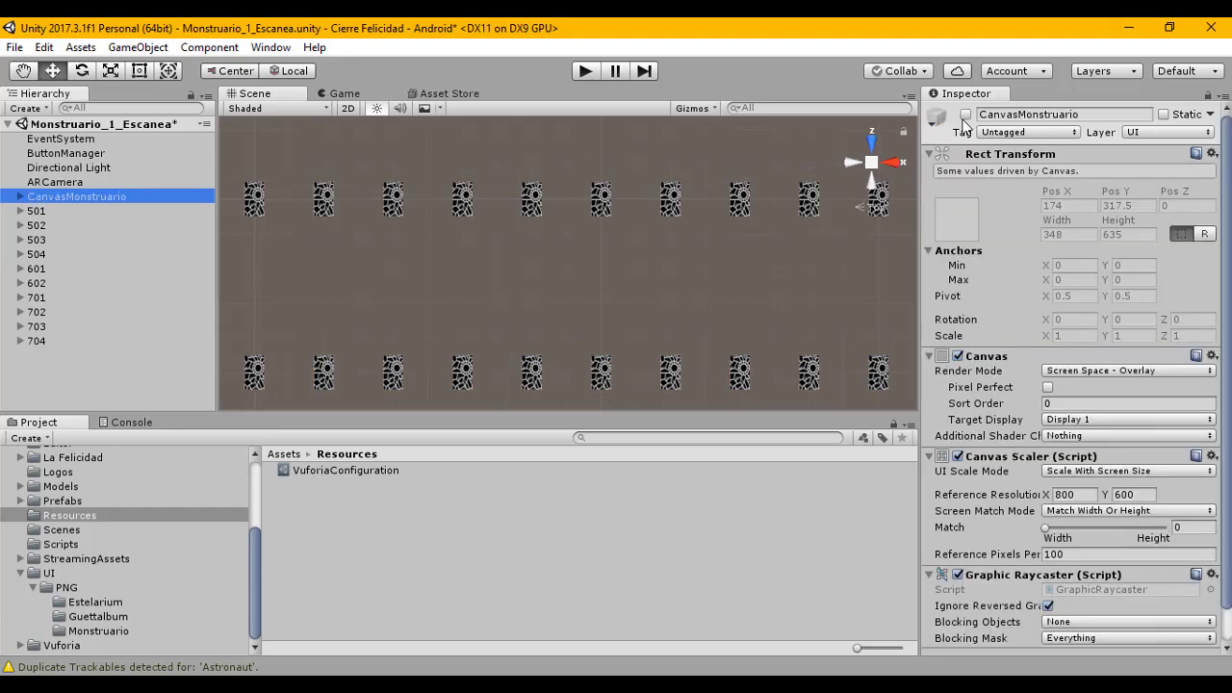
click(966, 114)
double_click(51, 198)
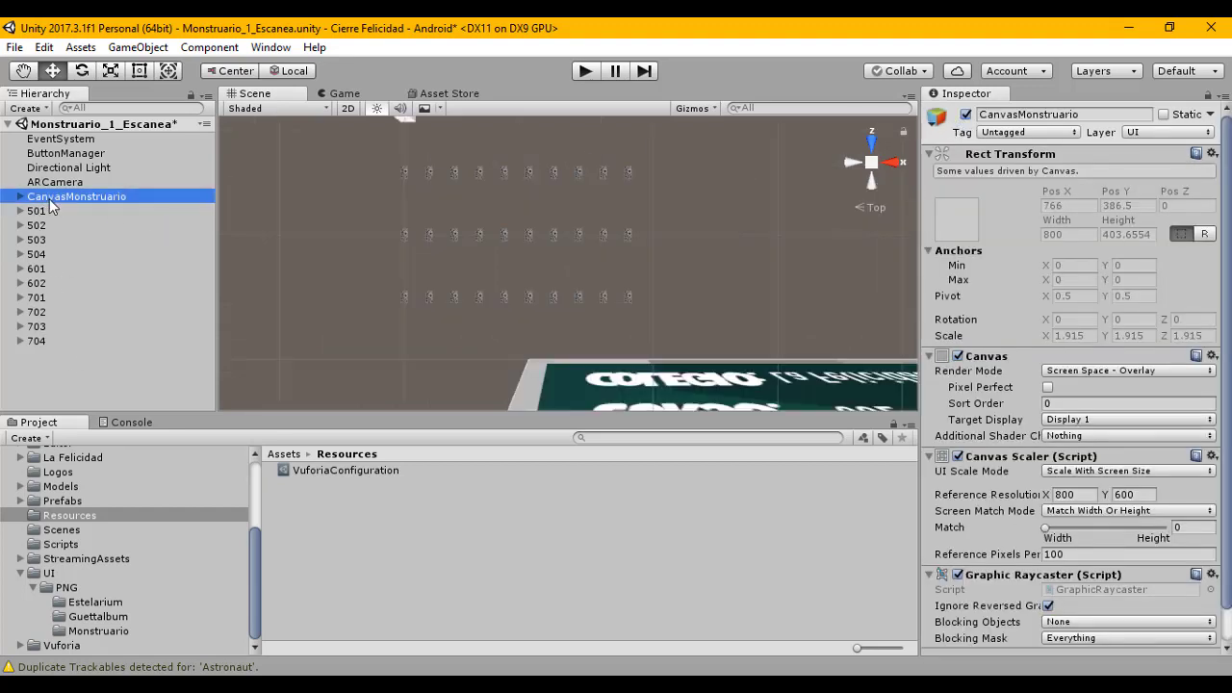
click(871, 189)
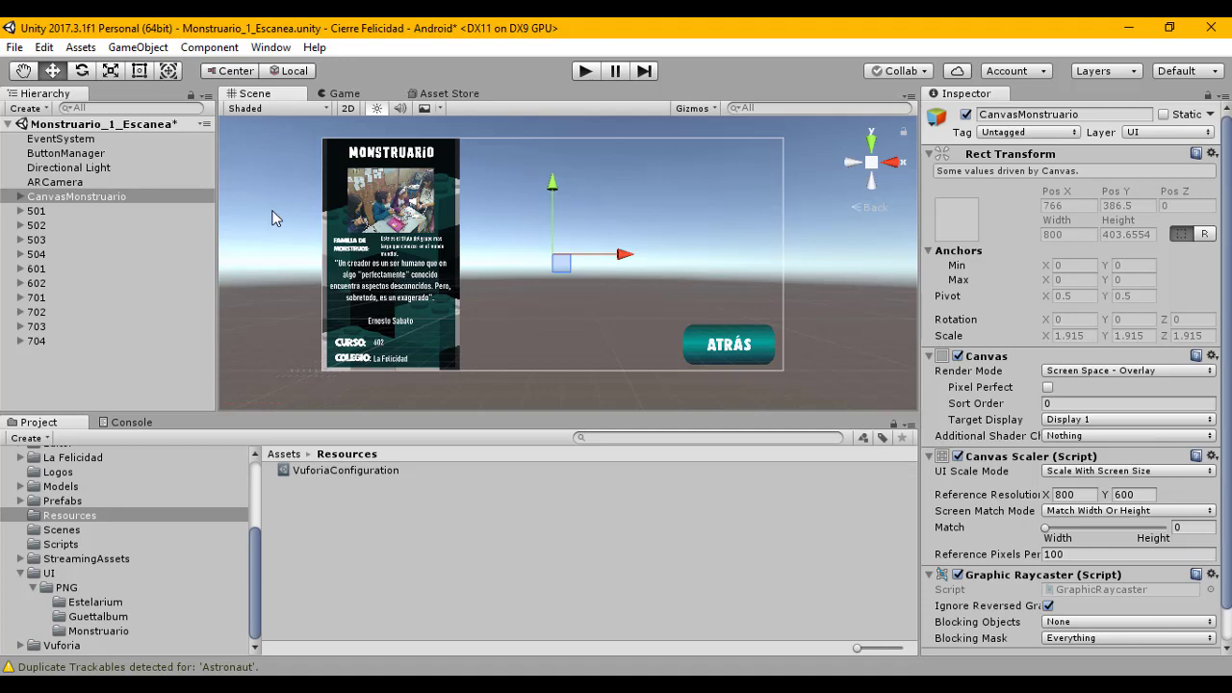
Step: Expand CanvasMonstruario and inspect its two interface children, Escanea and Ficha_Tecnica
click(21, 197)
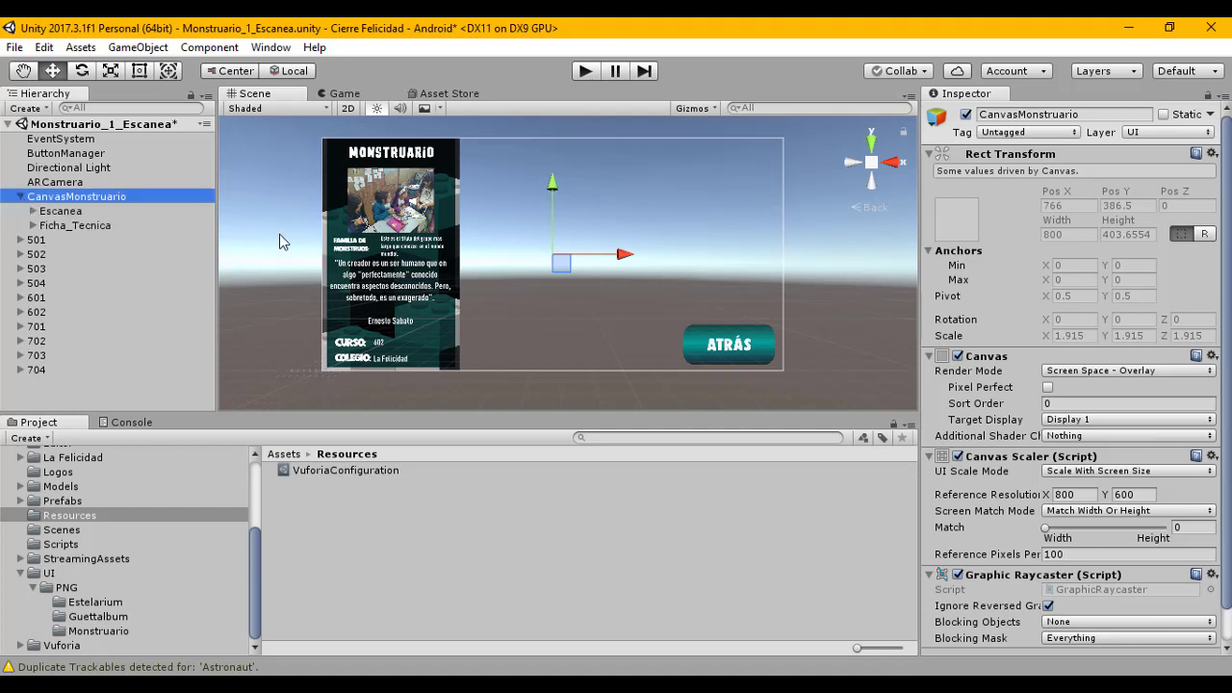
click(60, 211)
click(75, 227)
click(64, 212)
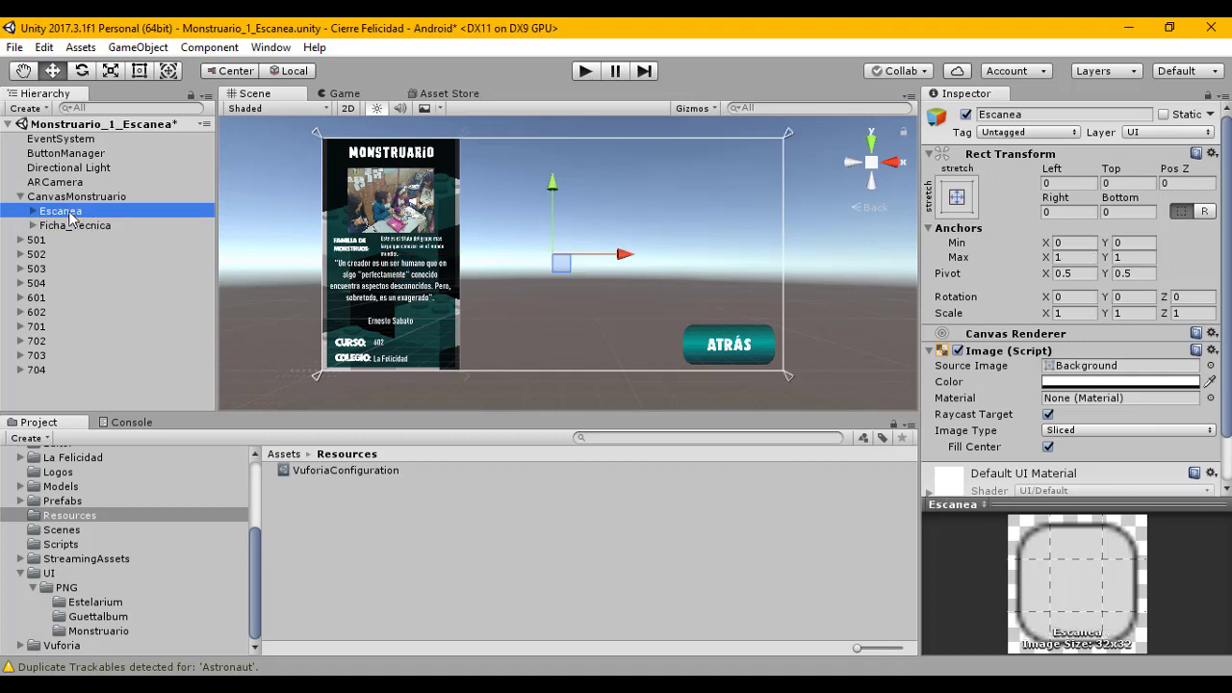
click(84, 226)
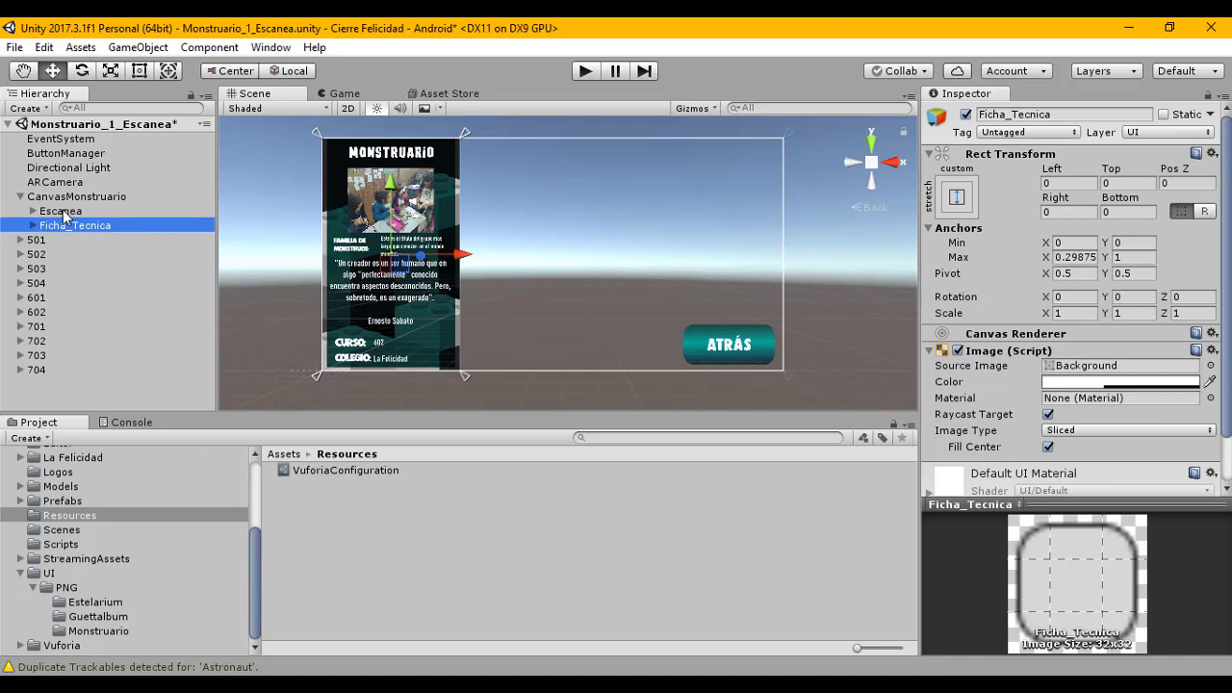
click(59, 212)
Step: Deactivate Ficha_Tecnica and select Escanea to view the scanning interface on its own
click(72, 224)
click(967, 114)
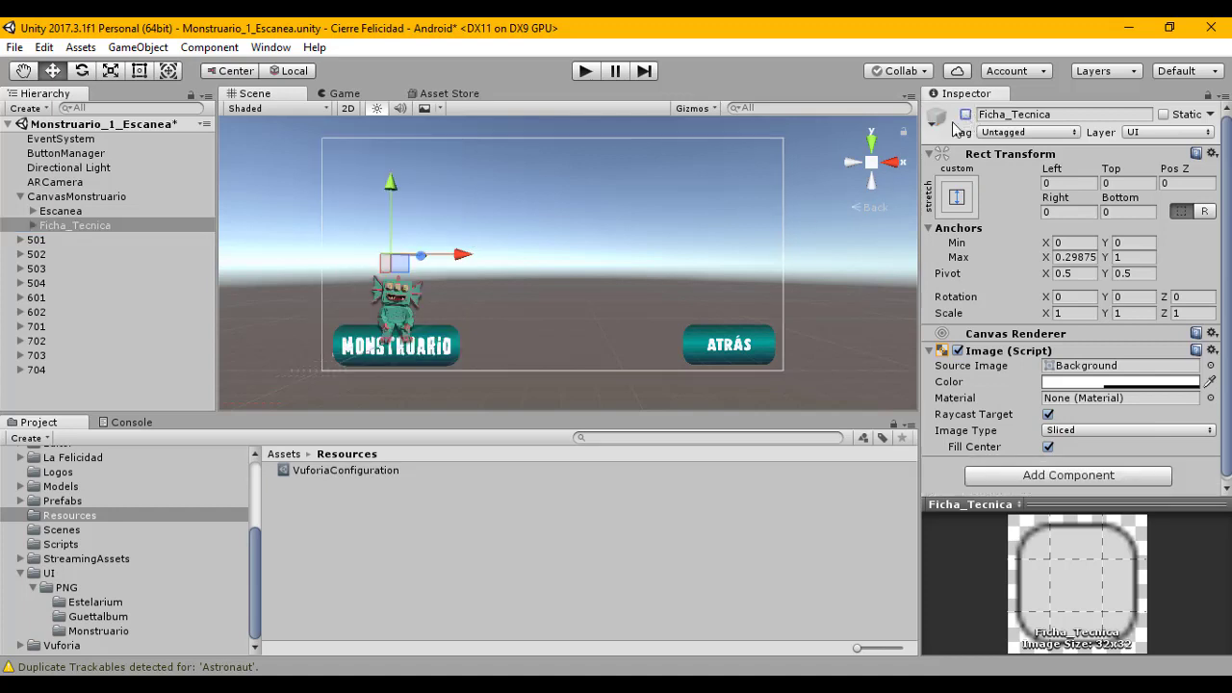
click(68, 211)
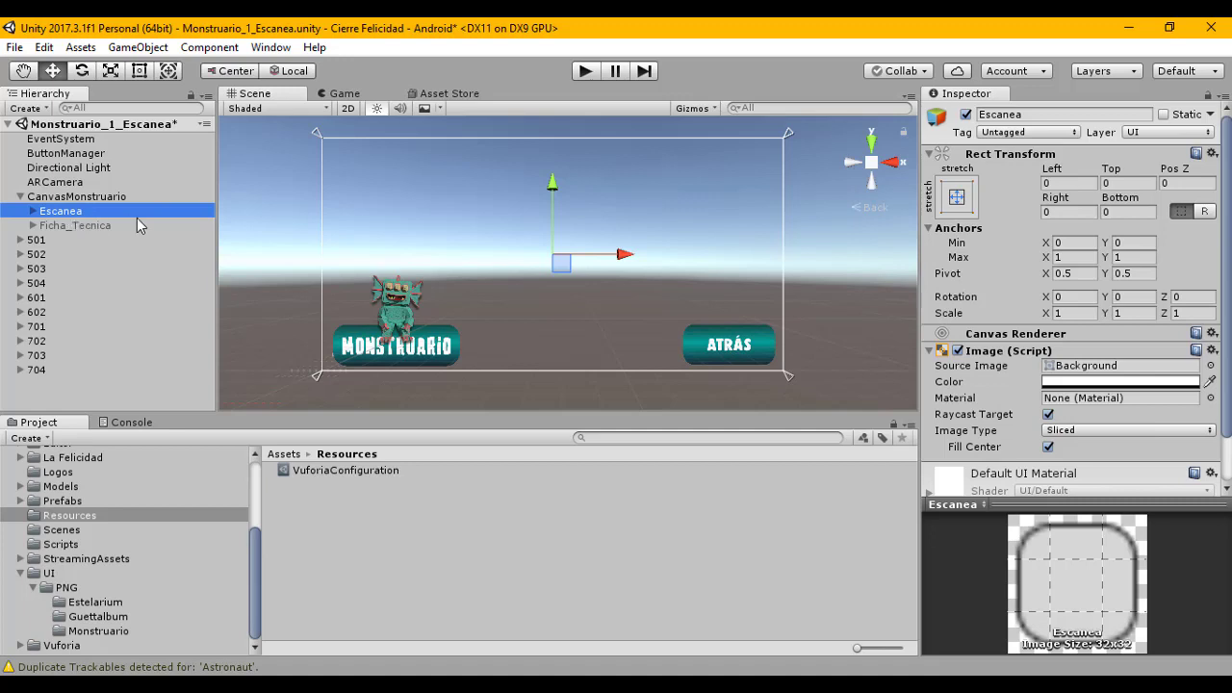
Step: Reactivate the Ficha_Tecnica object and bring its card into close view
click(84, 225)
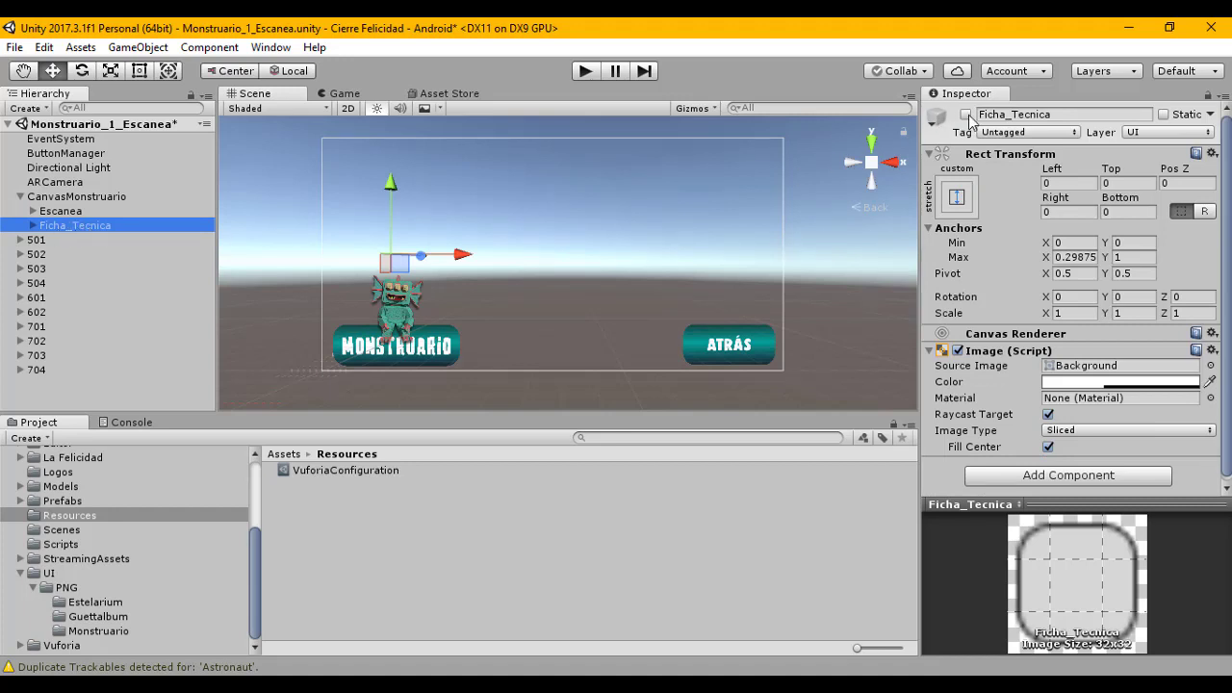
click(966, 114)
scroll(421, 256, up, 4)
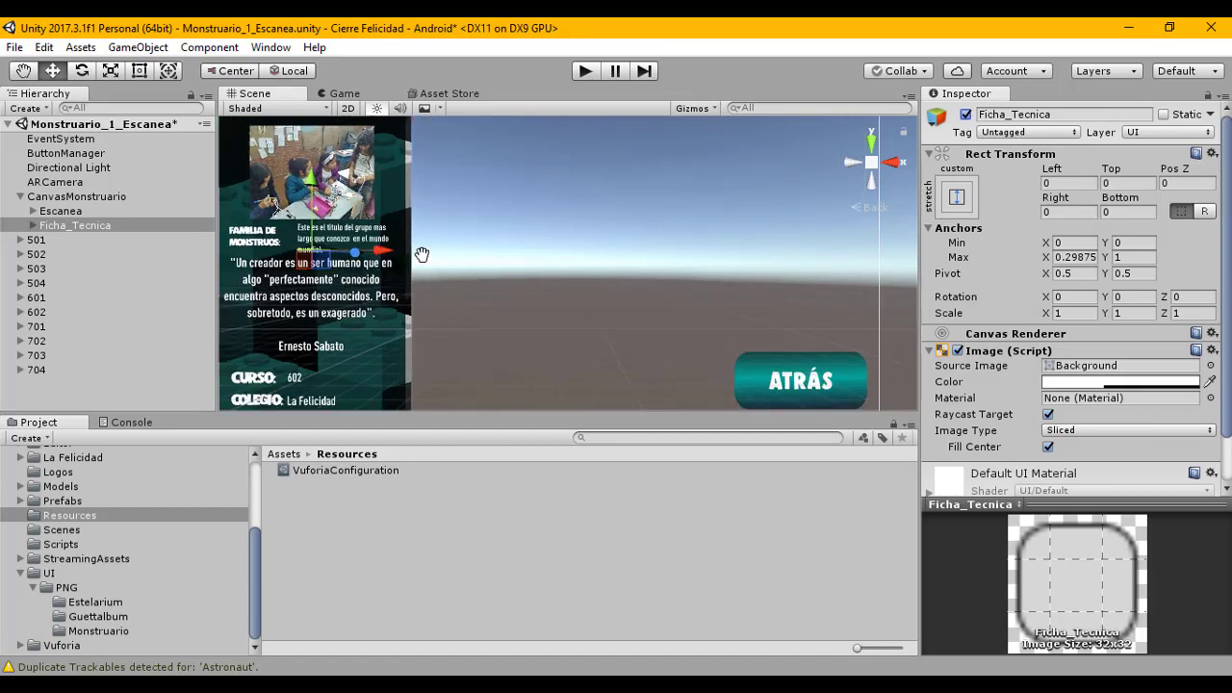
middle_drag(420, 256, 563, 349)
scroll(563, 348, up, 4)
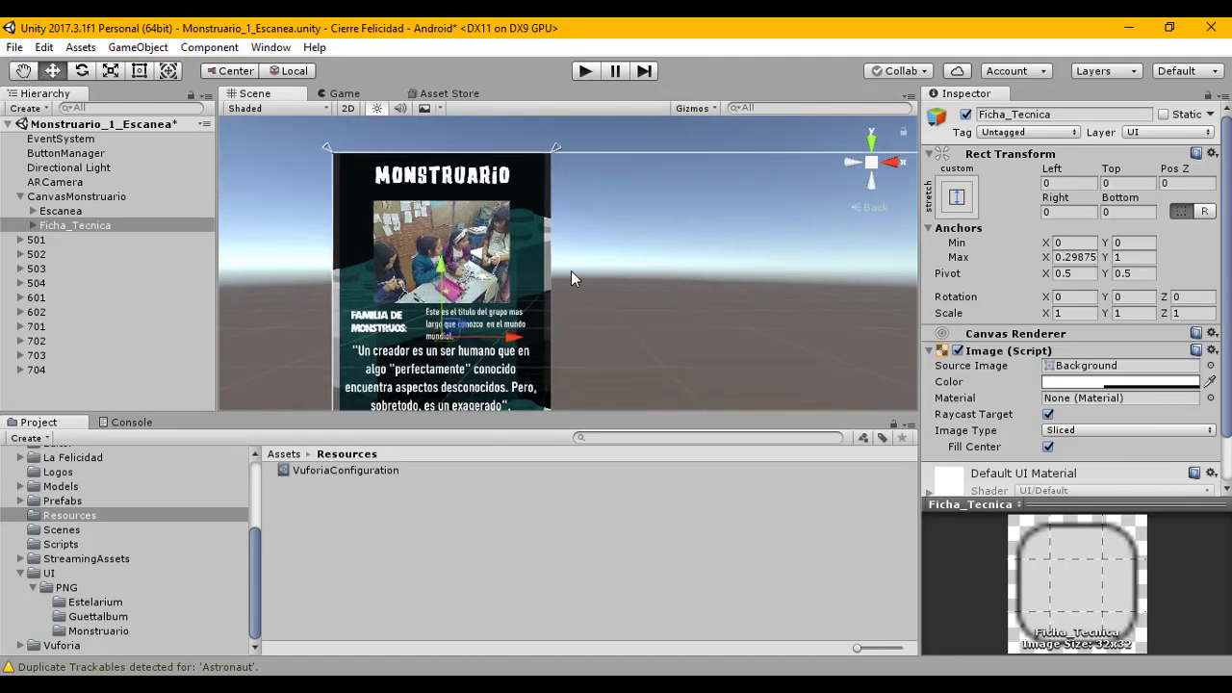
scroll(564, 267, up, 3)
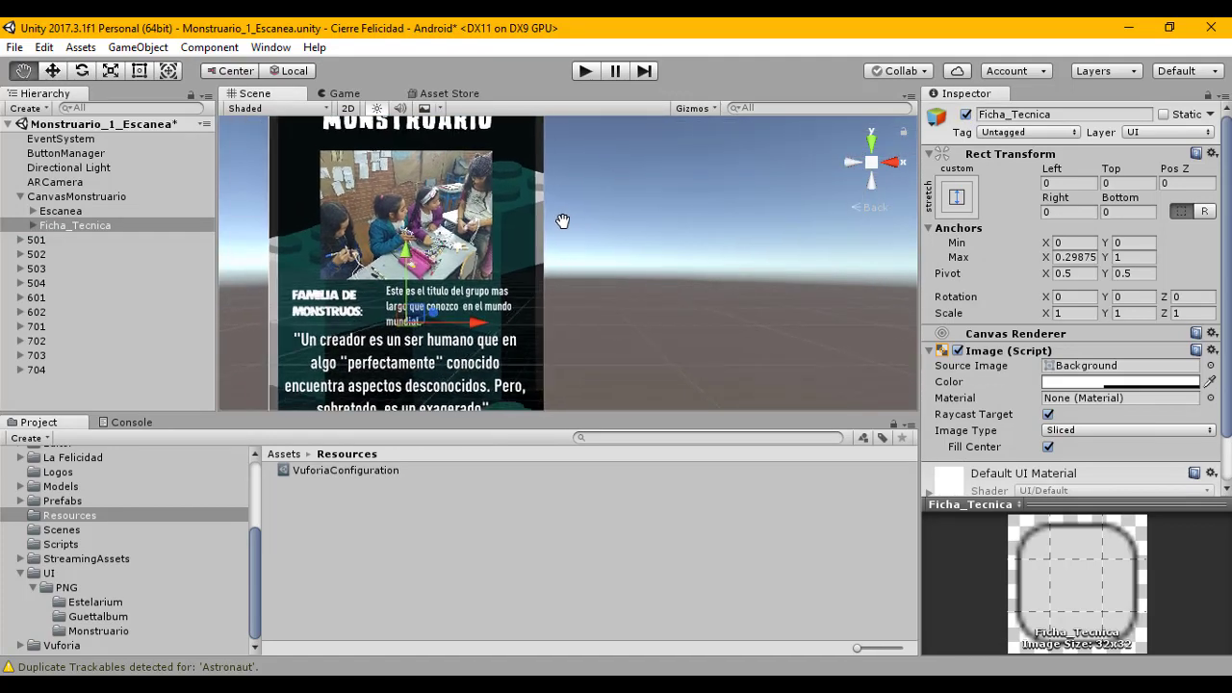
Step: Examine the Ficha_Tecnica card's title, group photo, monster family name and quote text
middle_drag(564, 267, 588, 275)
scroll(588, 276, up, 2)
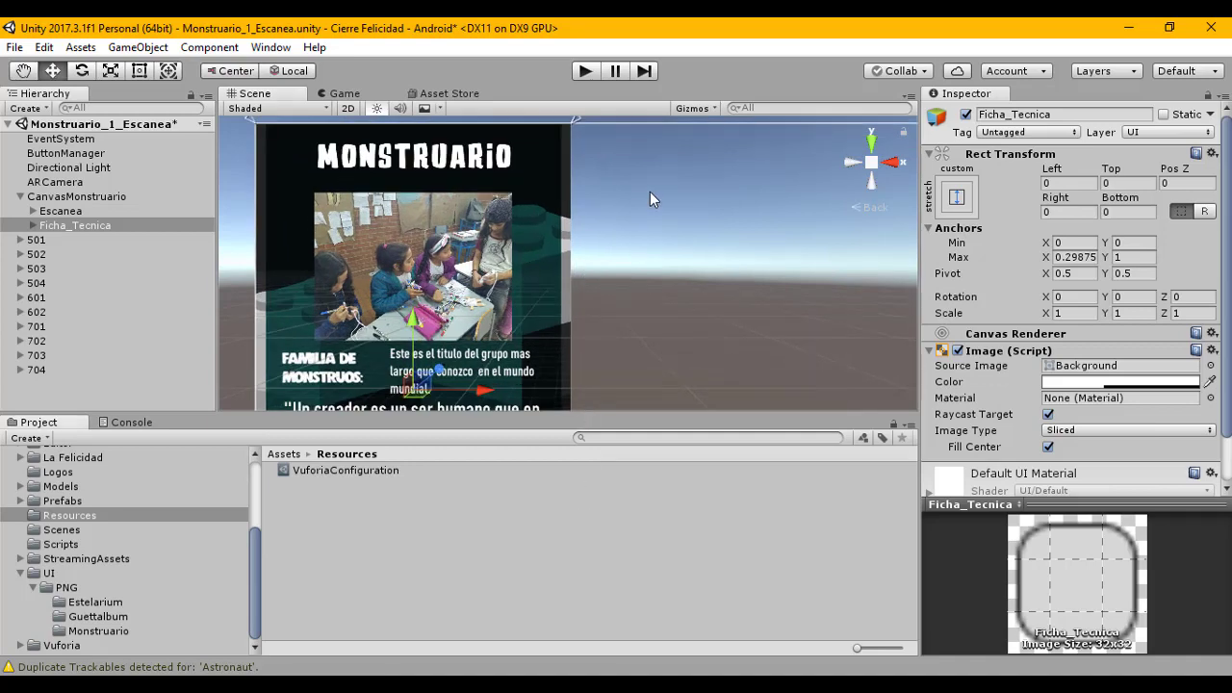
middle_drag(649, 191, 701, 184)
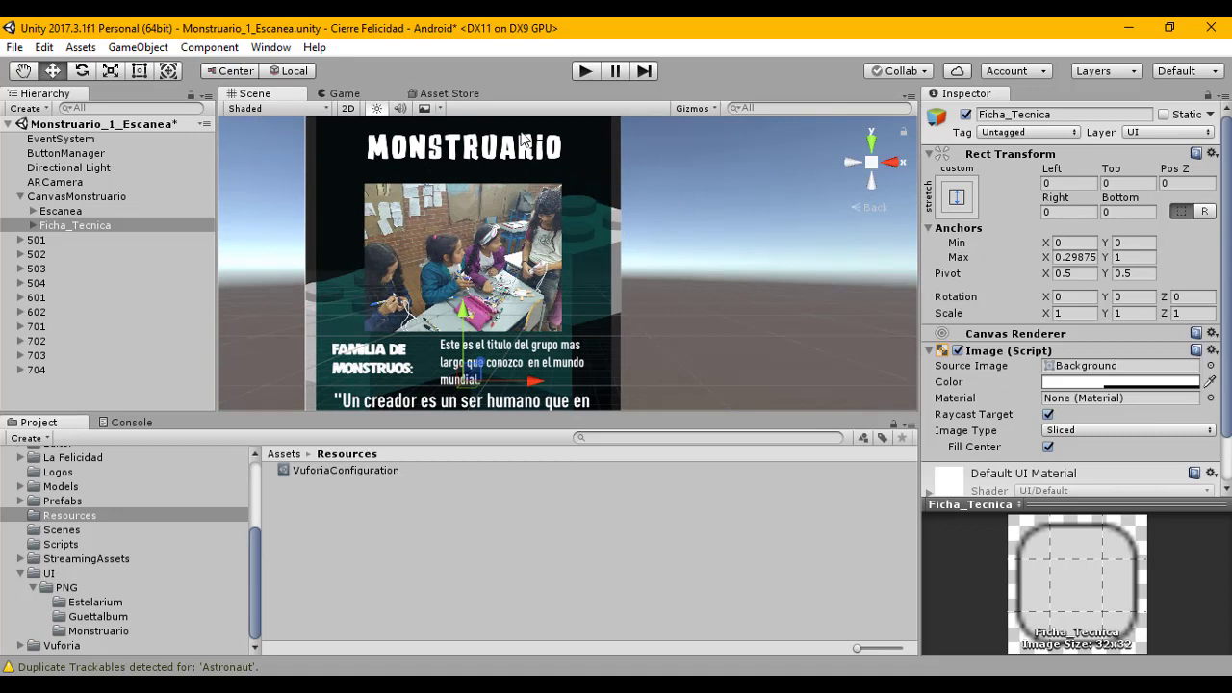
middle_drag(522, 139, 569, 189)
middle_drag(706, 280, 648, 218)
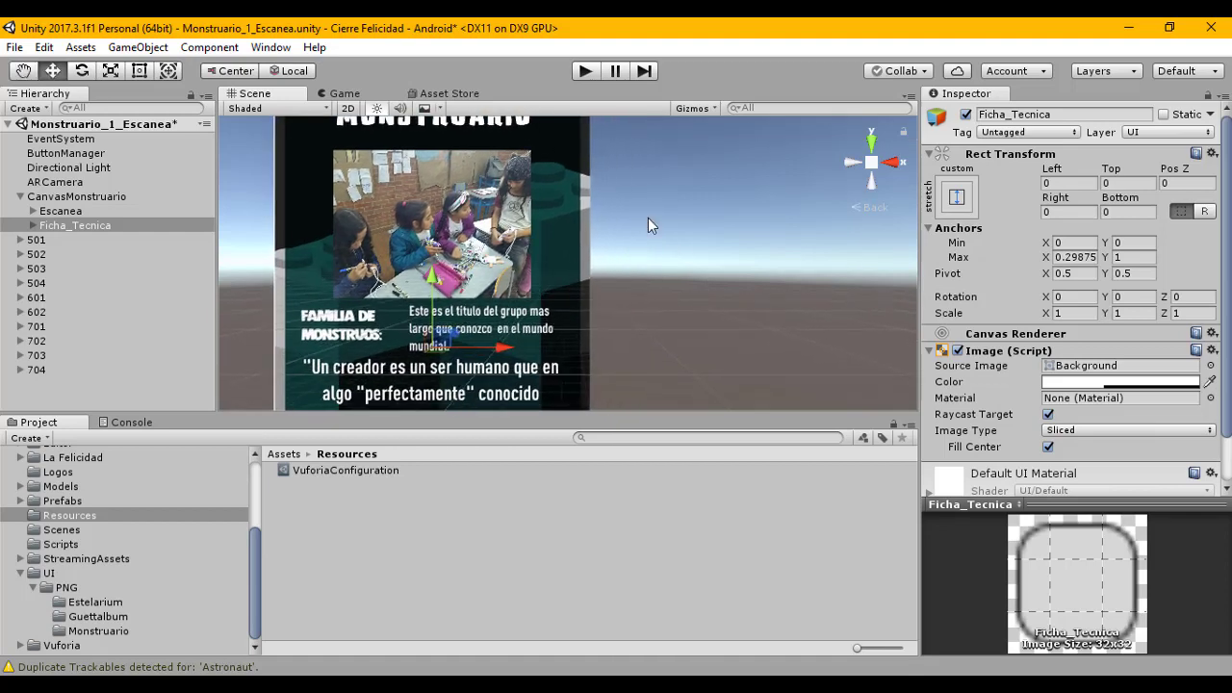
middle_drag(507, 210, 569, 211)
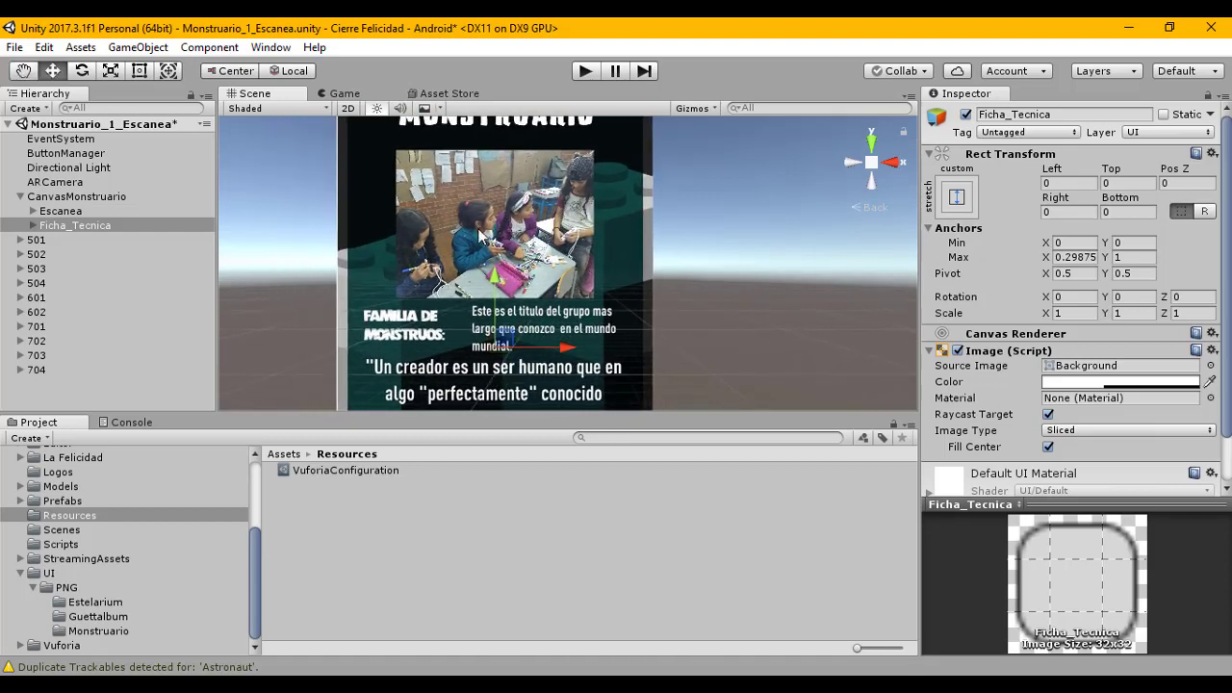
scroll(502, 223, up, 2)
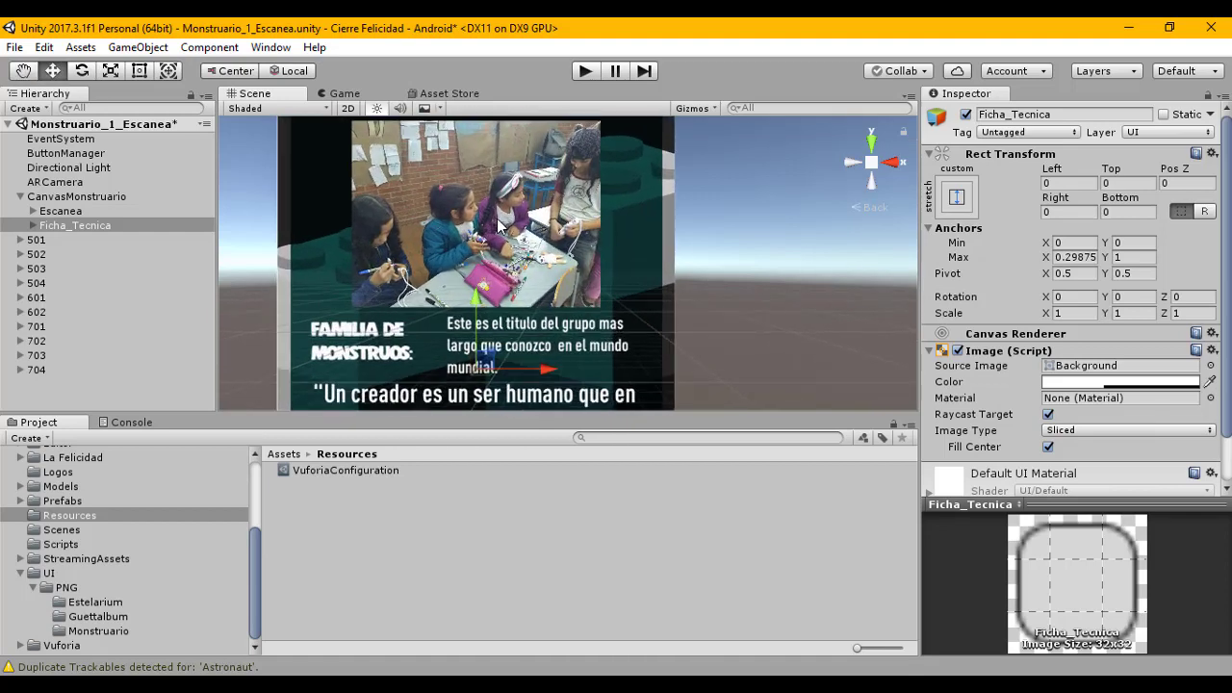
scroll(498, 225, down, 3)
scroll(498, 228, up, 1)
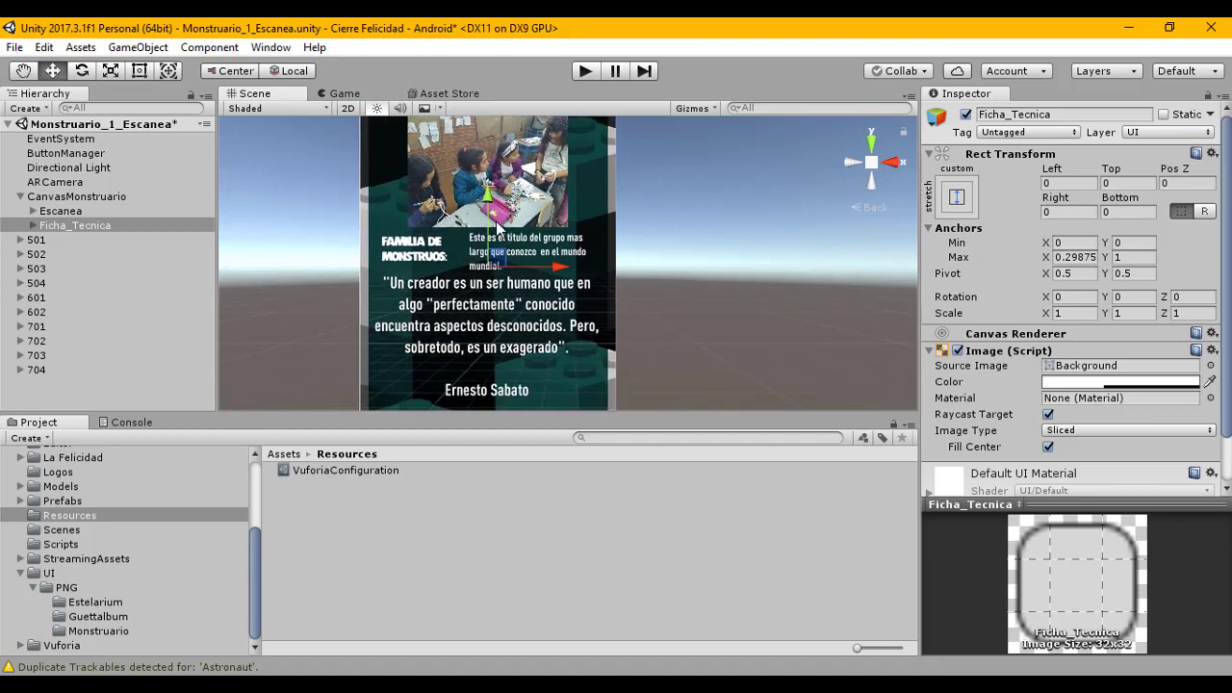
Step: Examine the Ficha_Tecnica card's overall layout, from the Monstruario title and group photo to the FAMILIA DE MONSTRUOS text
middle_drag(426, 242, 437, 300)
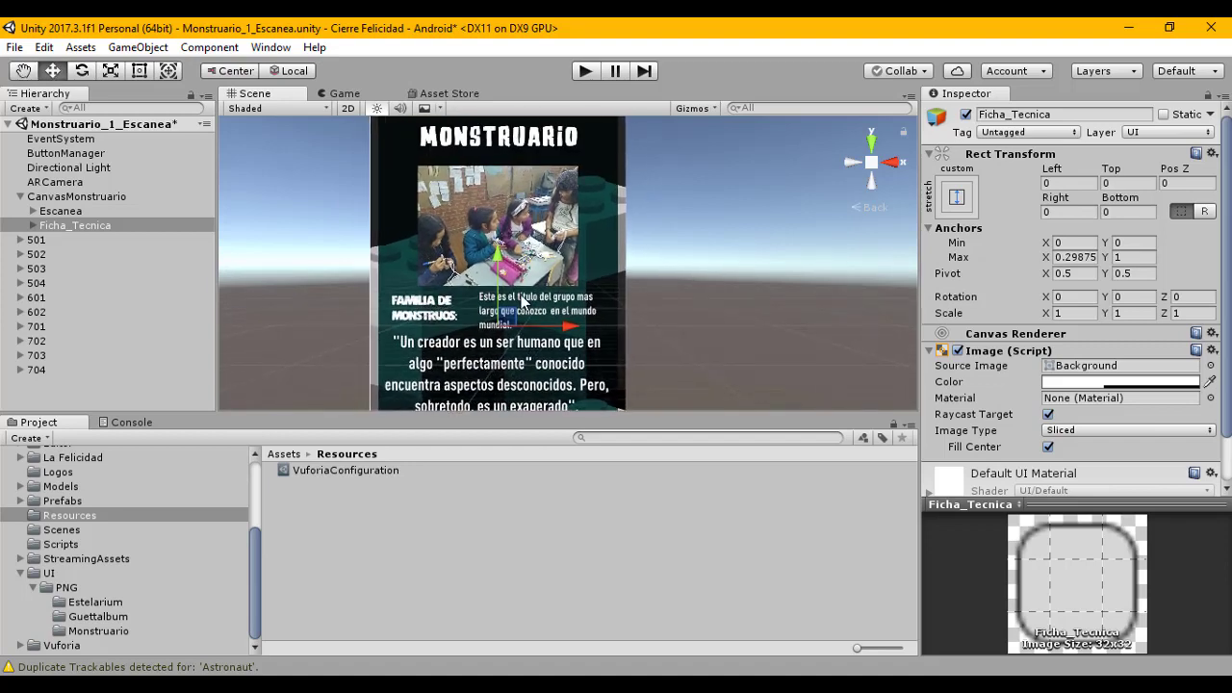
scroll(523, 301, up, 5)
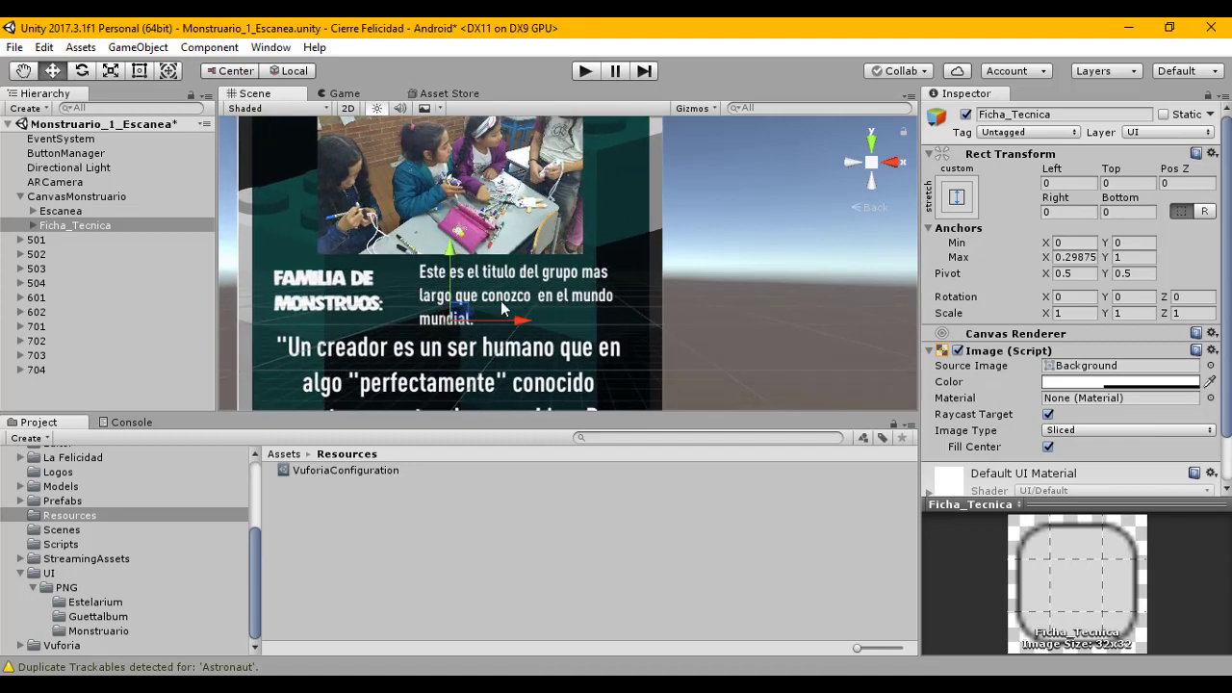
scroll(493, 277, down, 5)
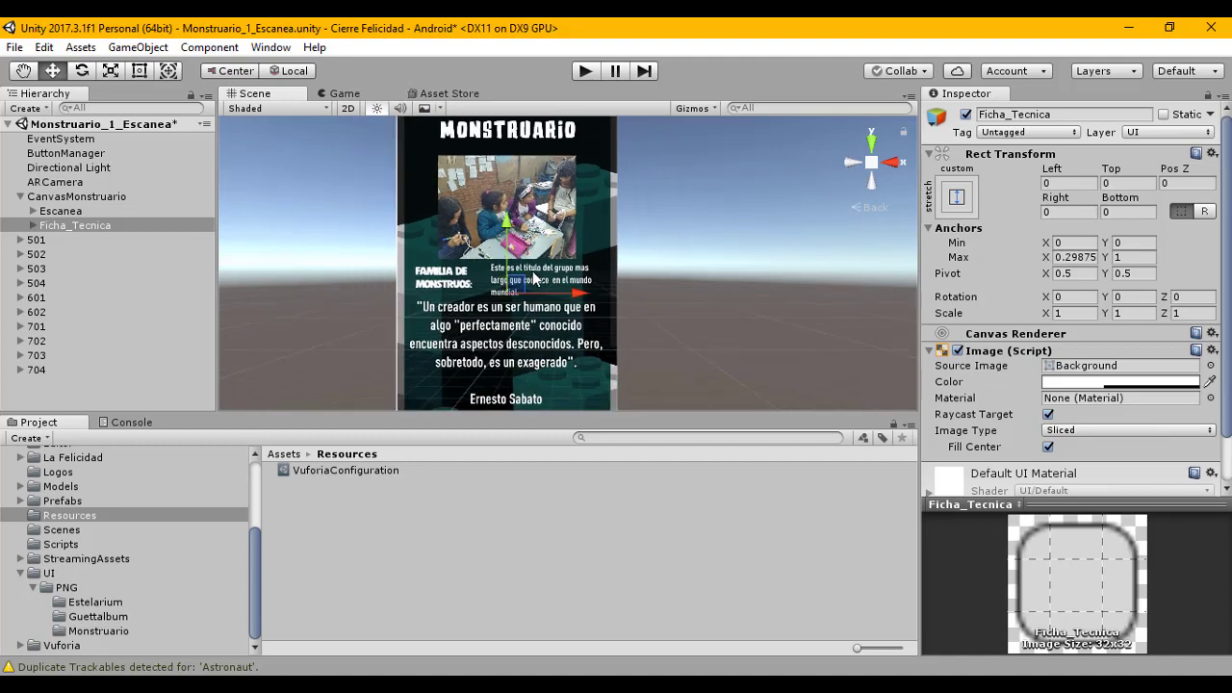
middle_drag(533, 278, 444, 253)
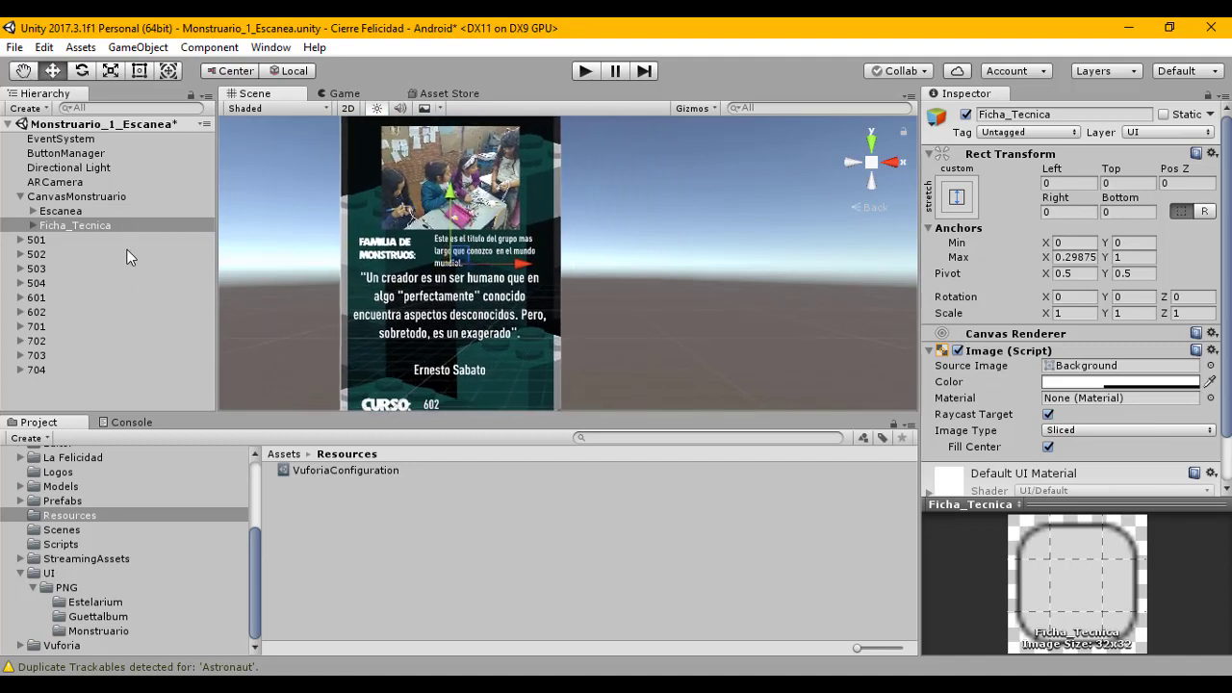
scroll(577, 272, up, 5)
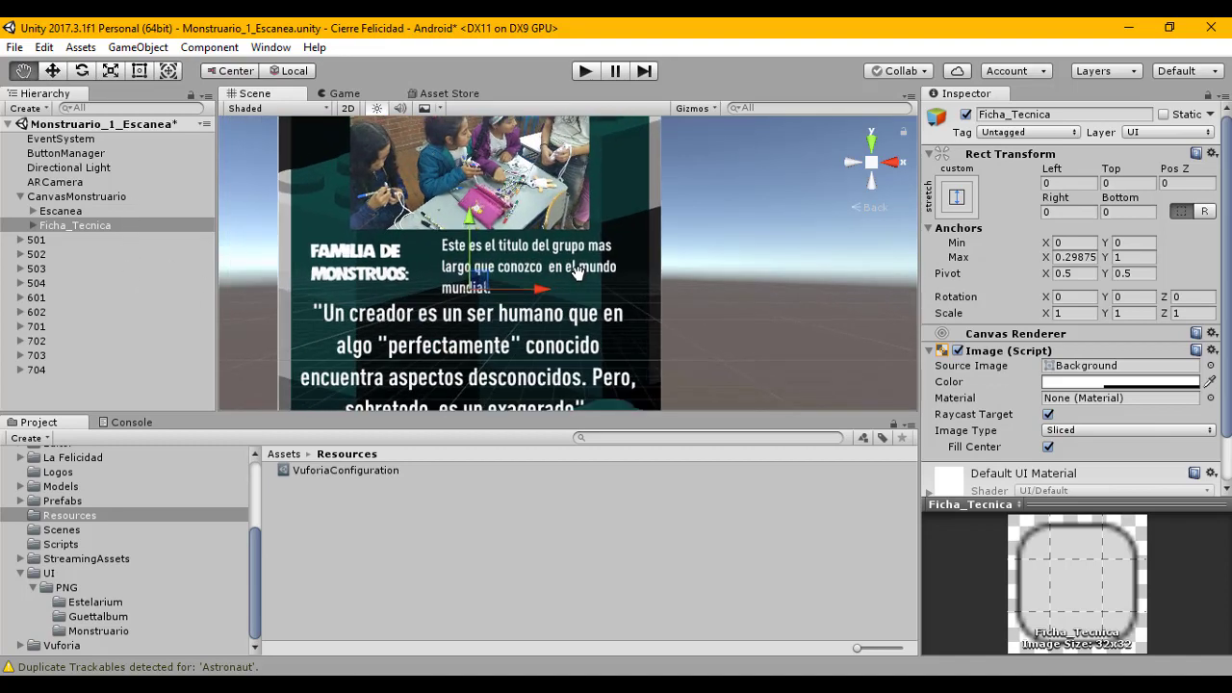
scroll(577, 273, down, 5)
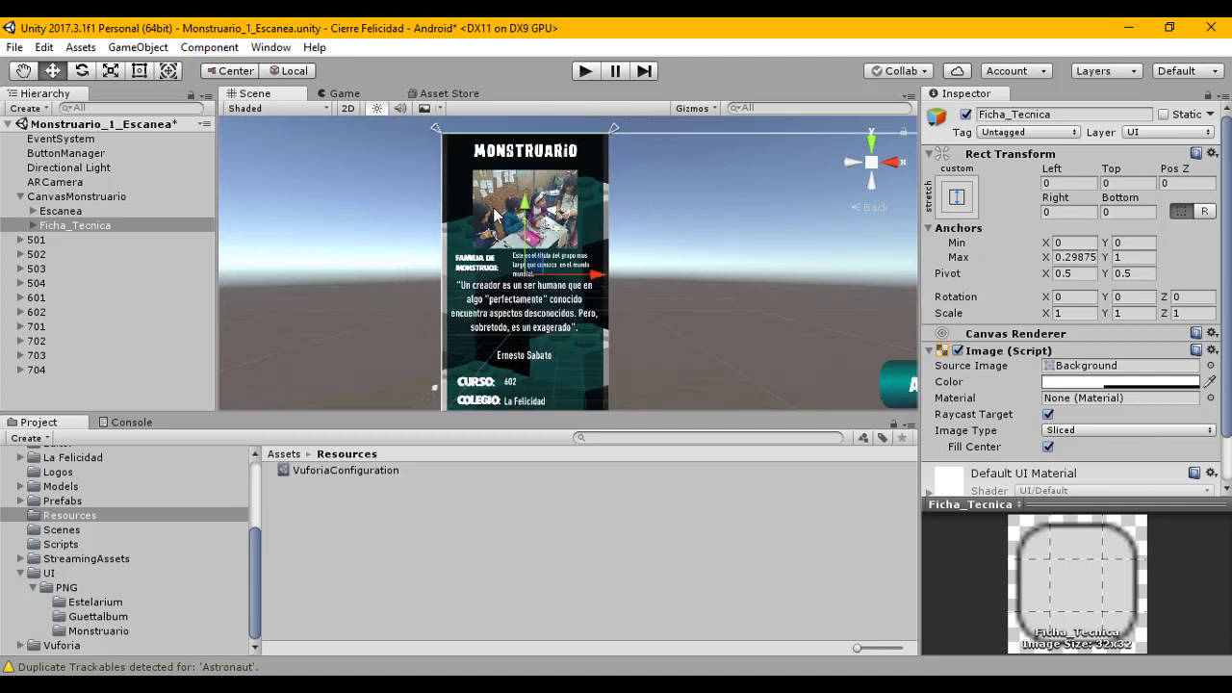
Step: Select Escanea and examine the lower half of the card, from the quote and its author to the course and school fields
click(60, 211)
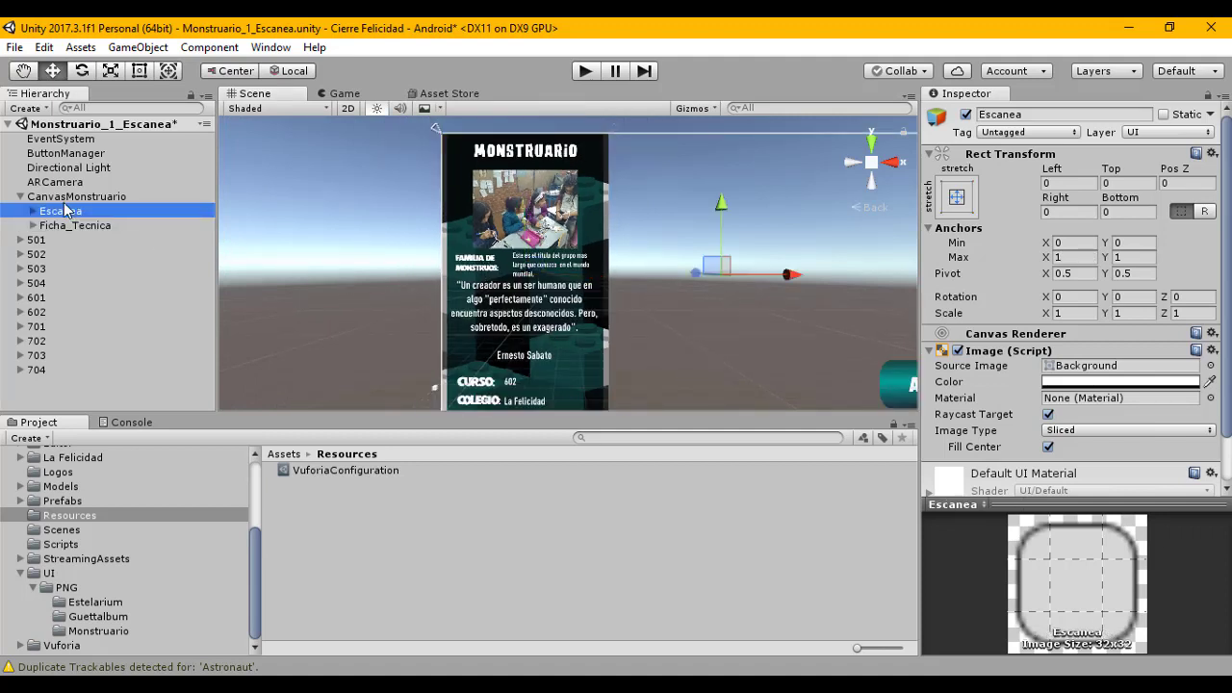
scroll(474, 267, up, 5)
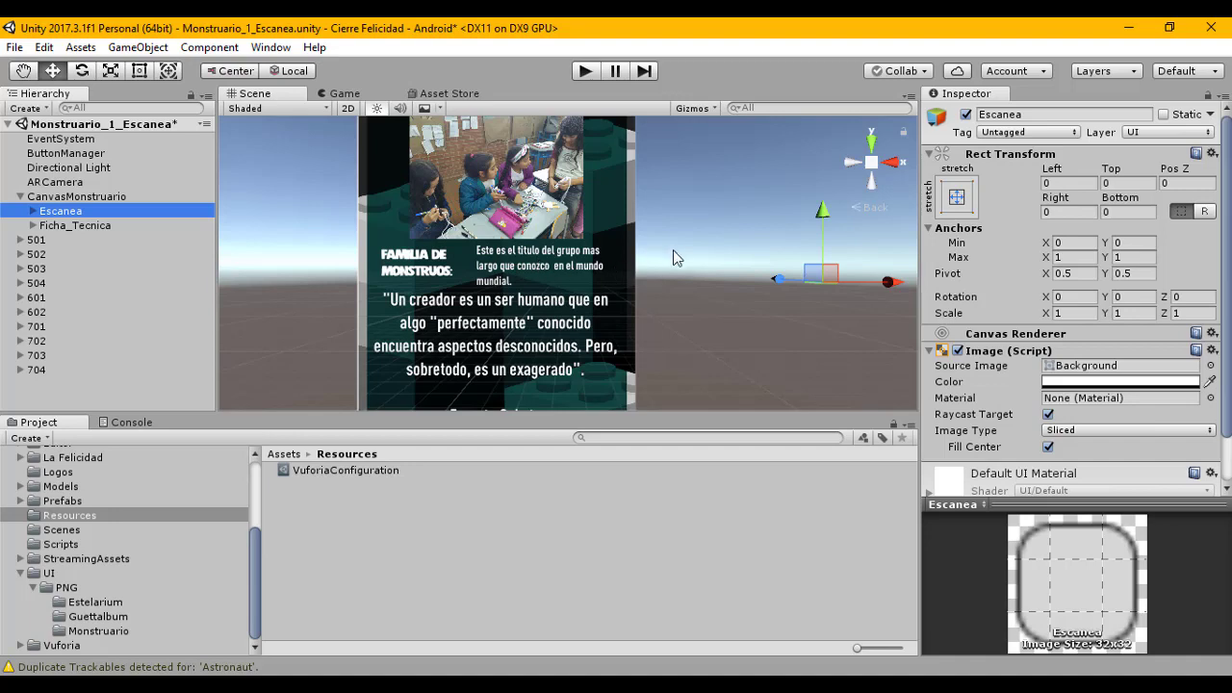
middle_drag(674, 256, 582, 229)
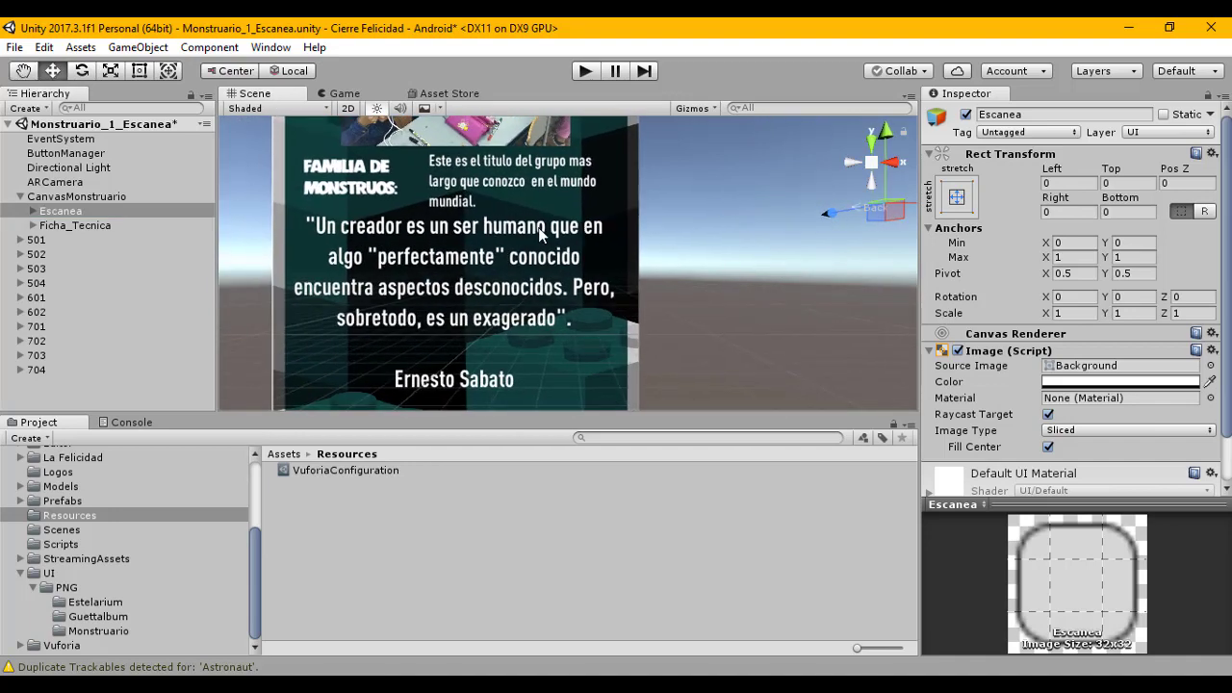
alt+drag(582, 229, 481, 227)
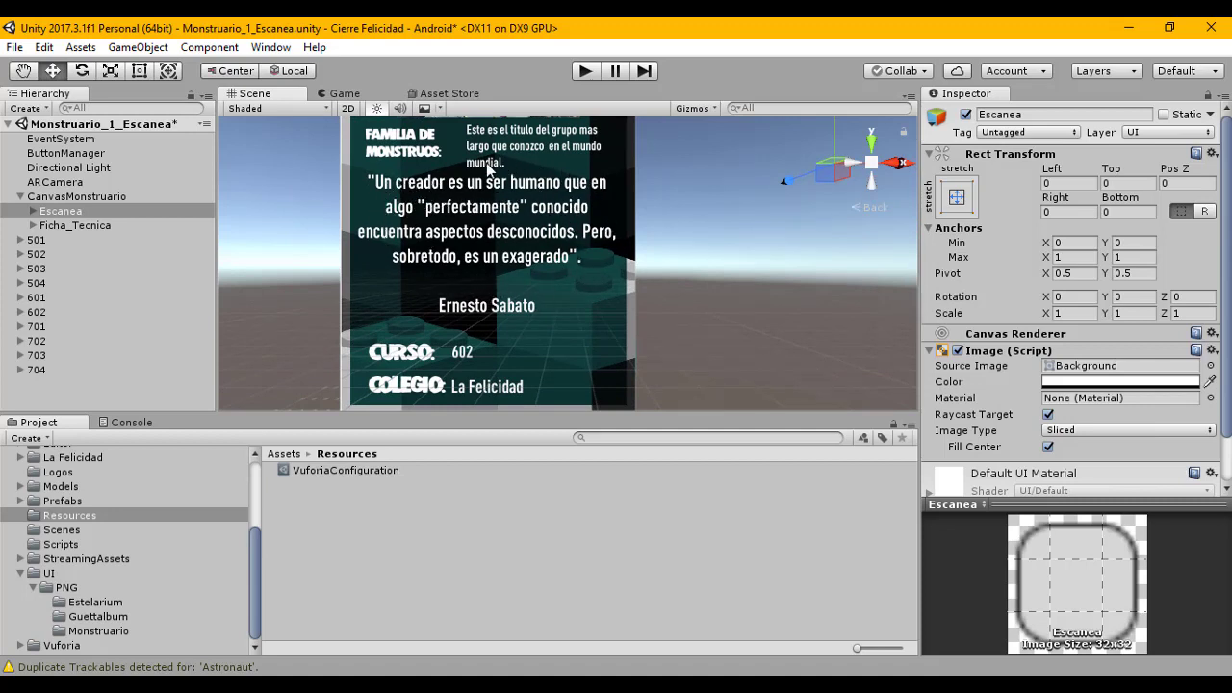
right_drag(556, 231, 535, 231)
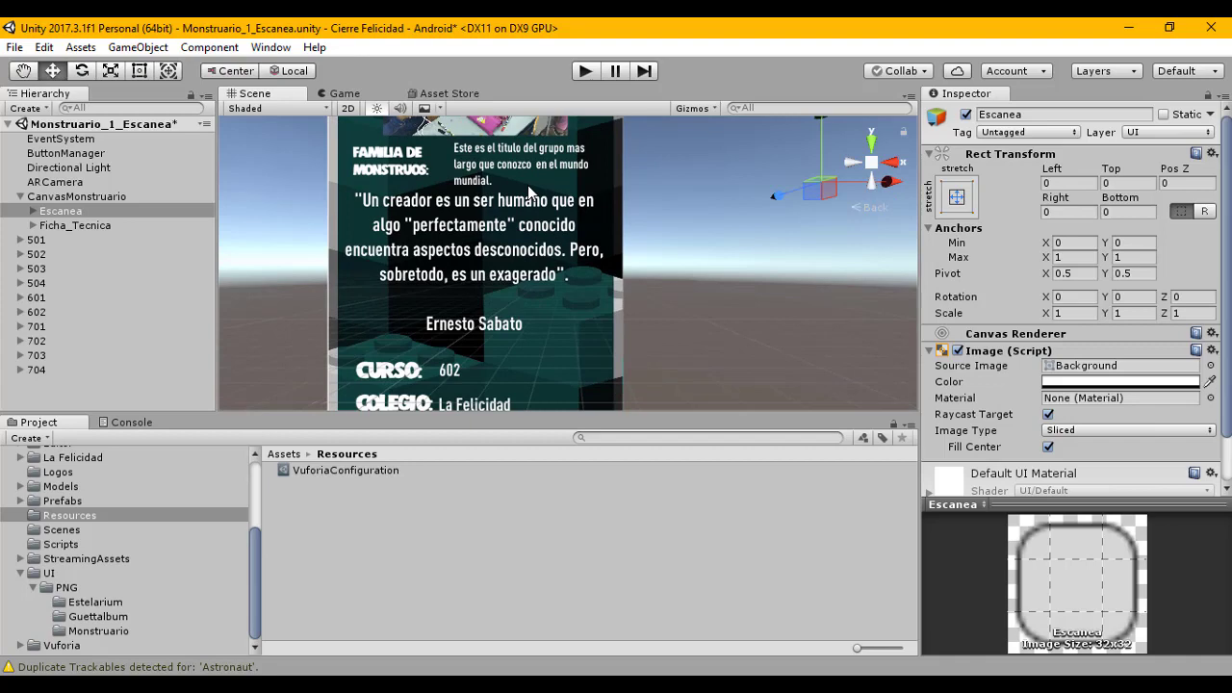
scroll(511, 204, down, 3)
middle_drag(558, 248, 477, 238)
scroll(476, 240, up, 5)
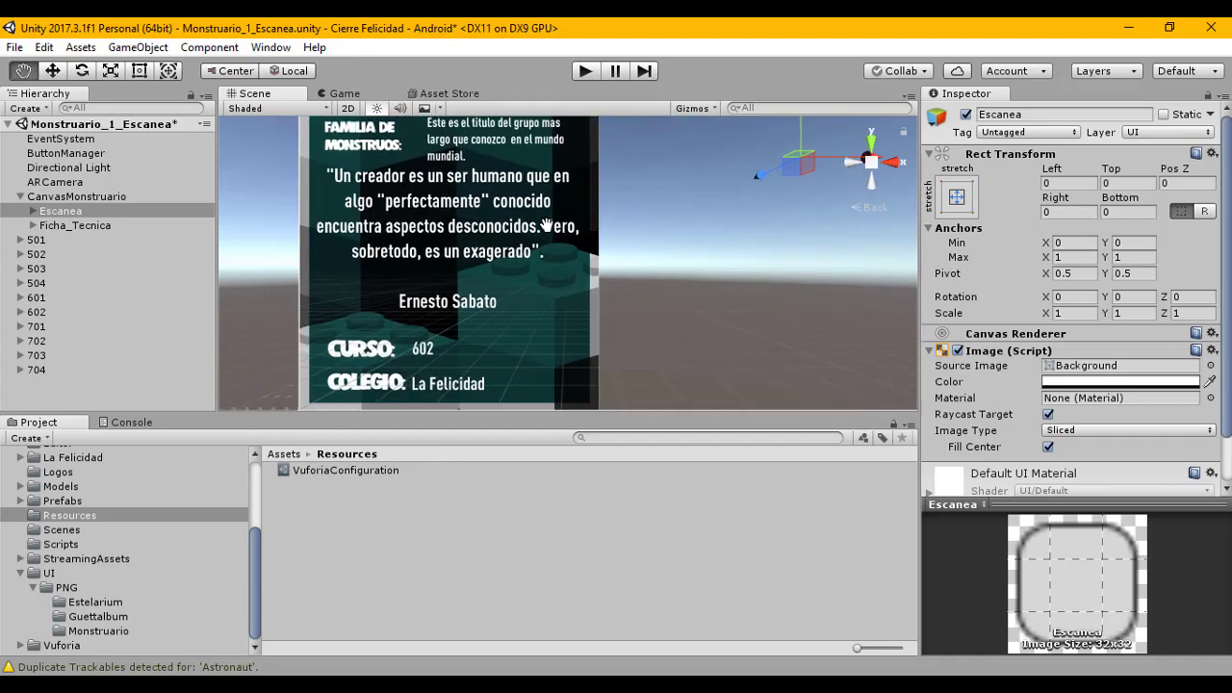
scroll(536, 220, up, 2)
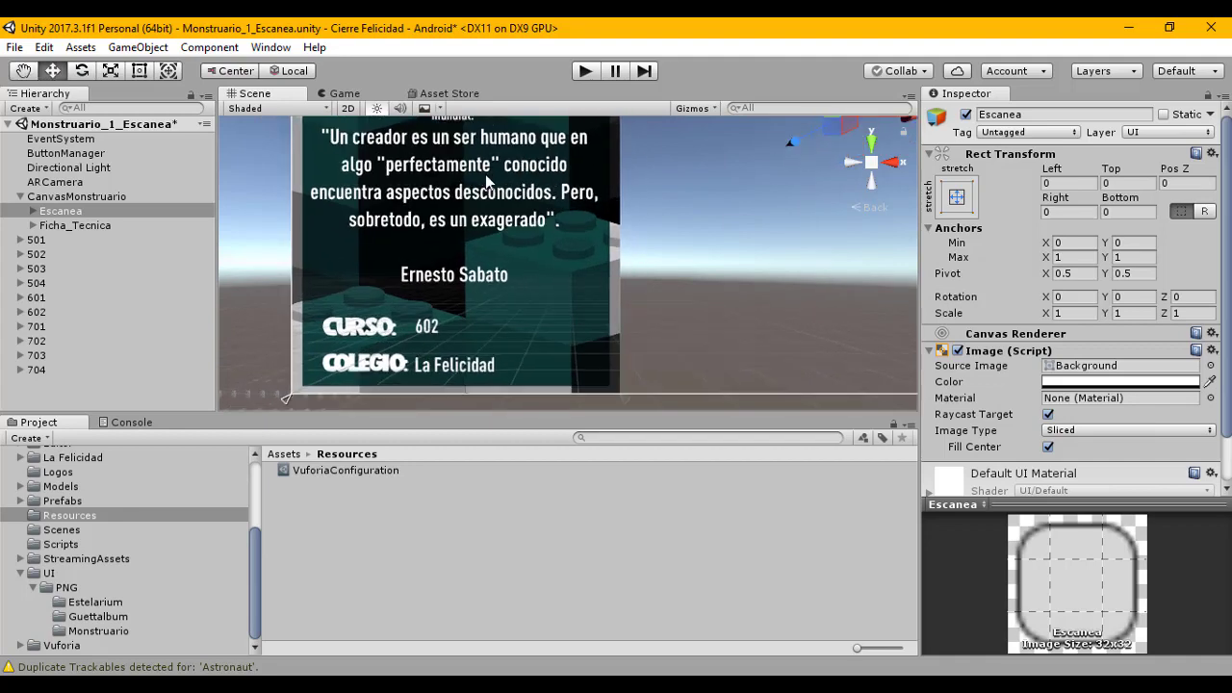
middle_drag(536, 222, 538, 247)
scroll(542, 253, down, 2)
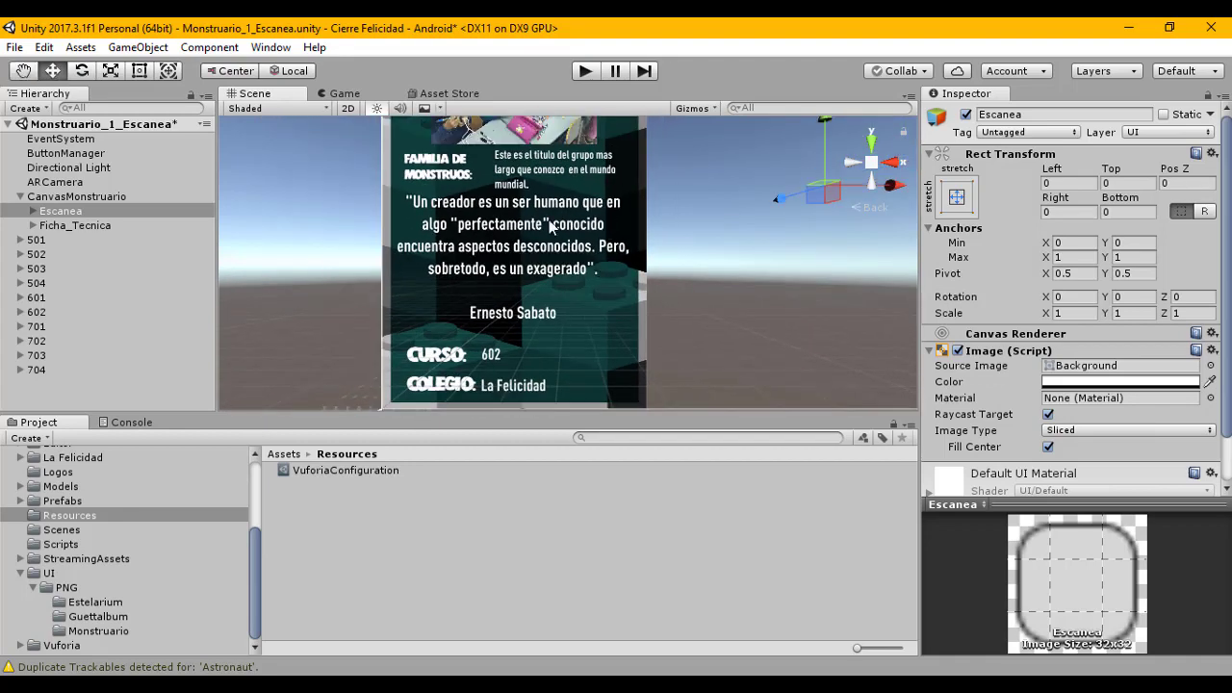
right_drag(496, 243, 649, 198)
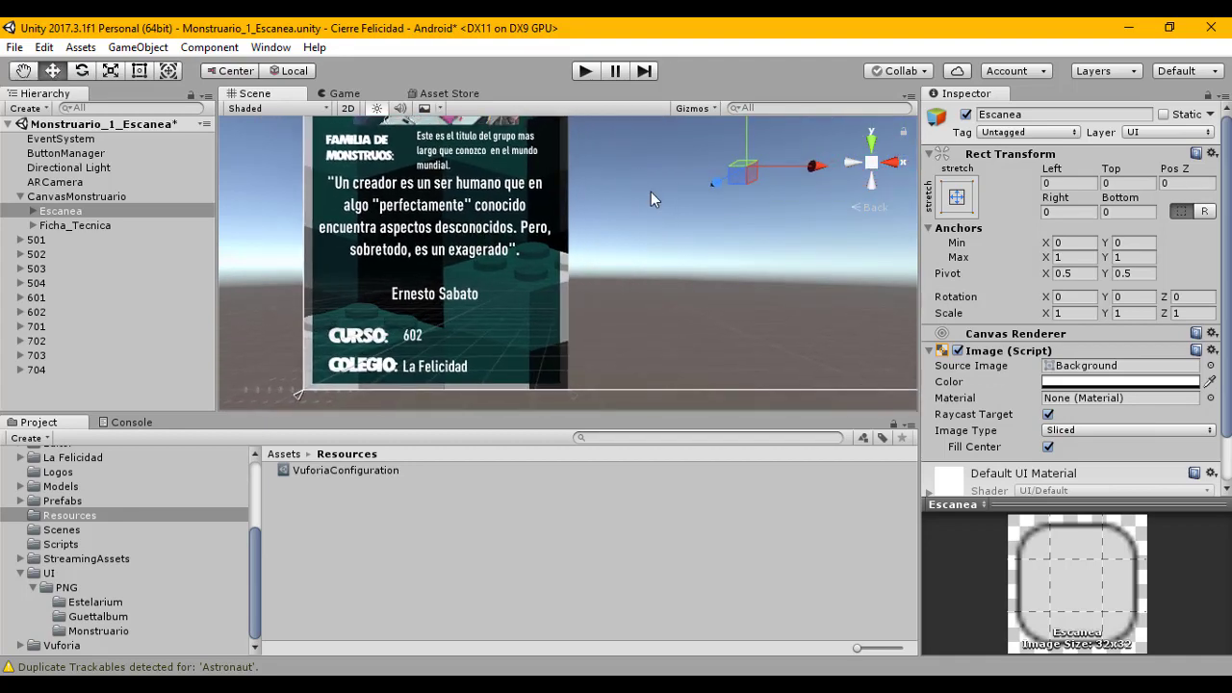
scroll(578, 207, down, 1)
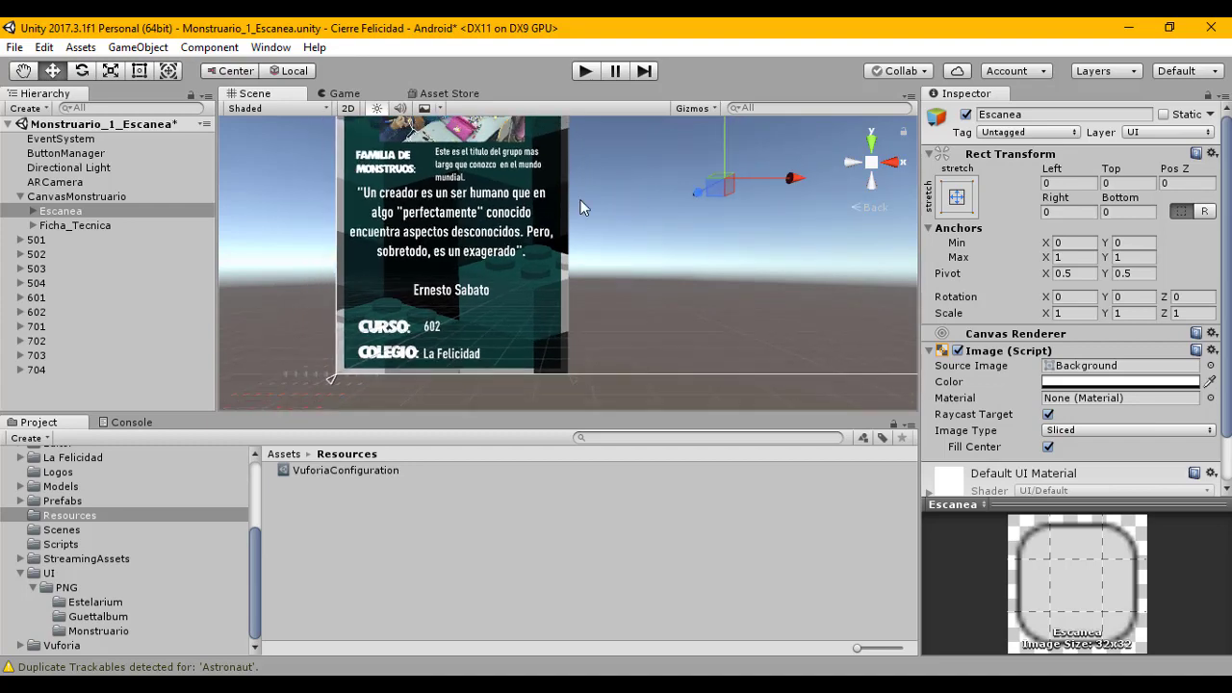
scroll(539, 241, up, 2)
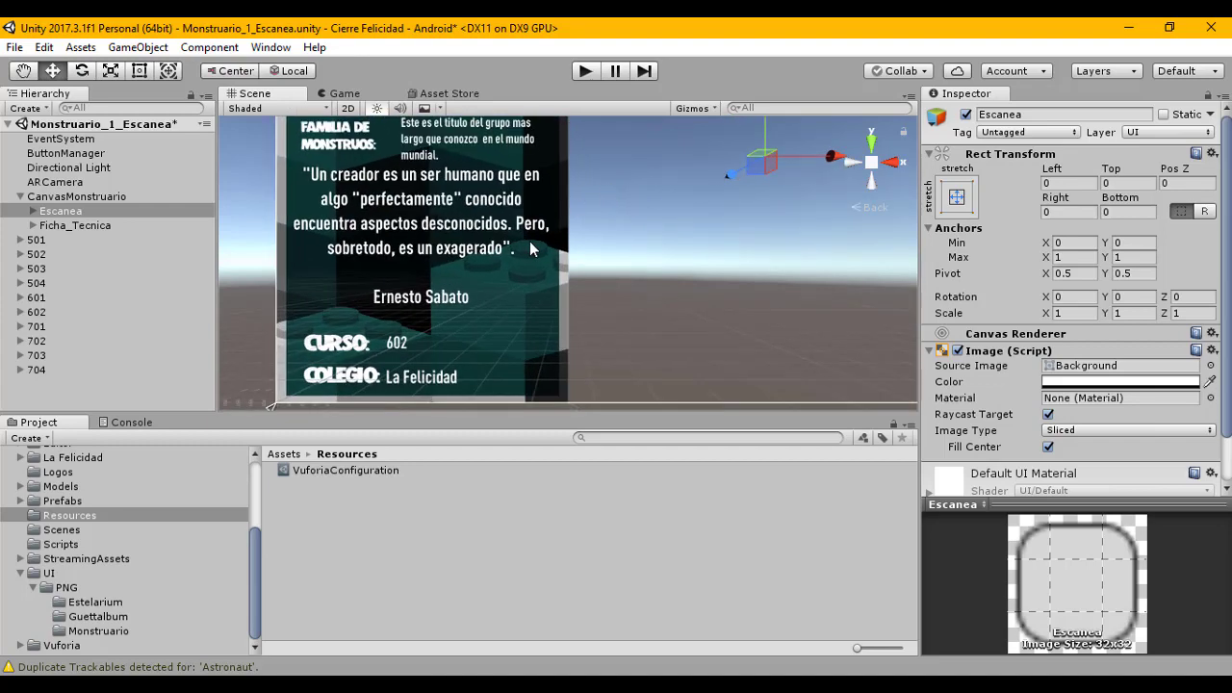
middle_drag(537, 248, 515, 187)
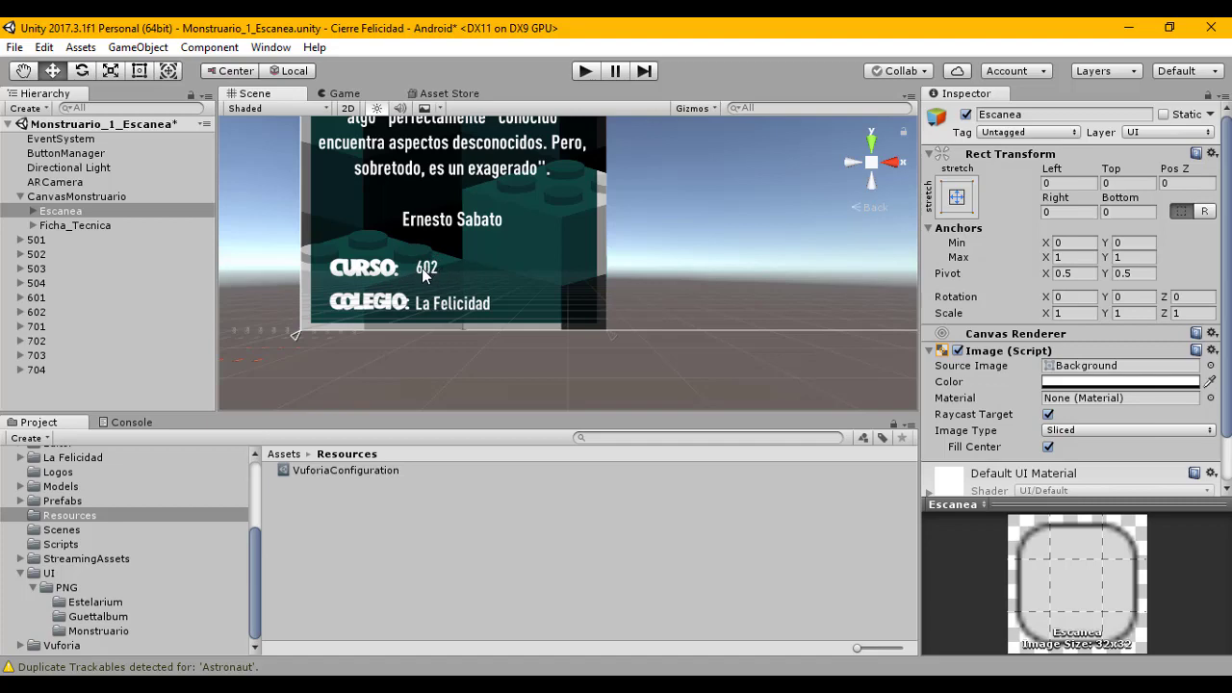
Step: Examine the CURSO and COLEGIO fields at the foot of the card in close view
scroll(481, 267, up, 3)
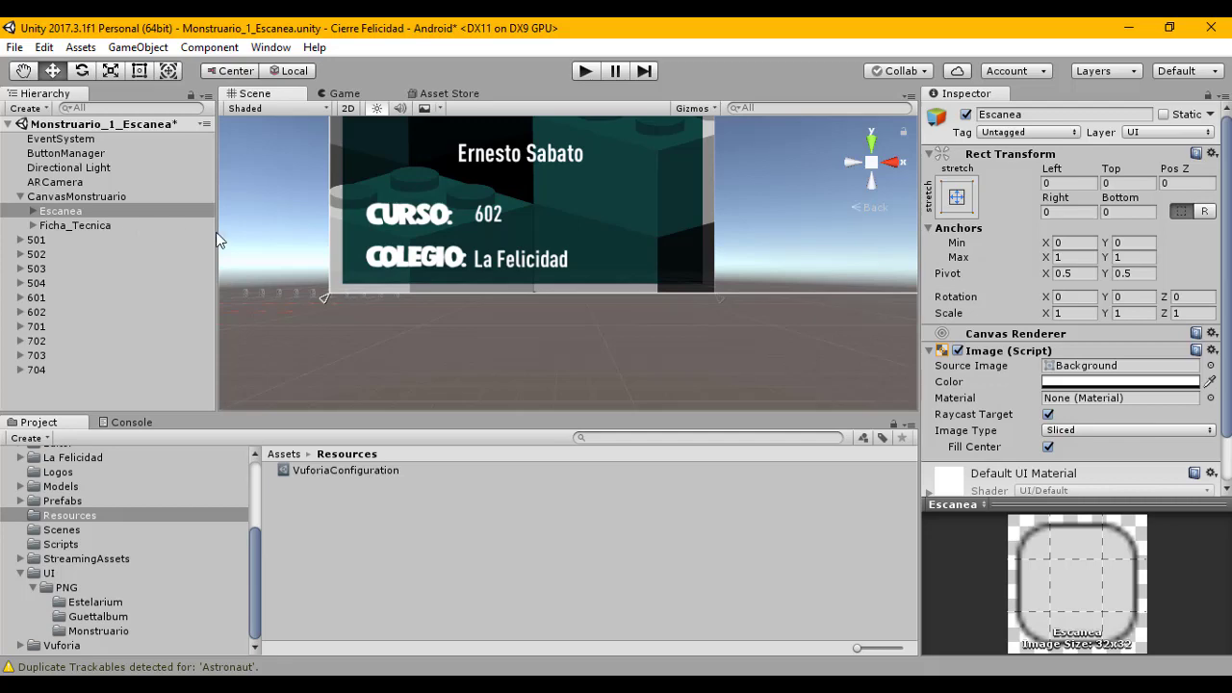
scroll(571, 240, down, 3)
scroll(525, 271, up, 3)
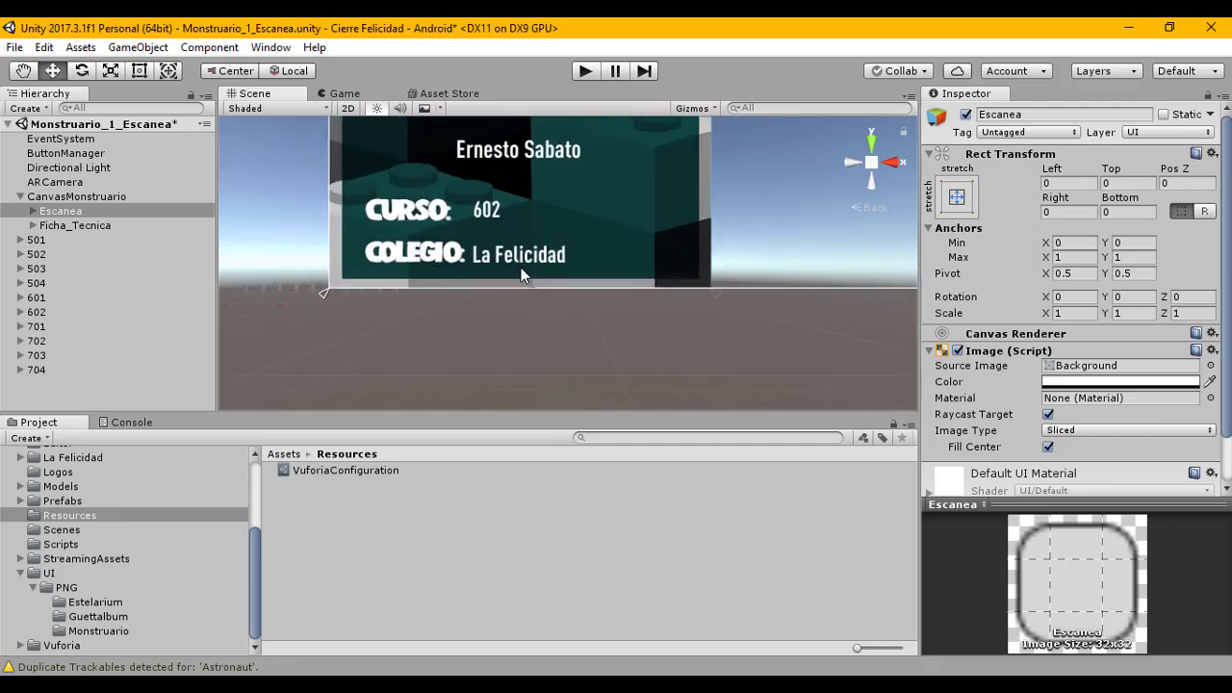
scroll(520, 268, up, 2)
scroll(556, 228, up, 1)
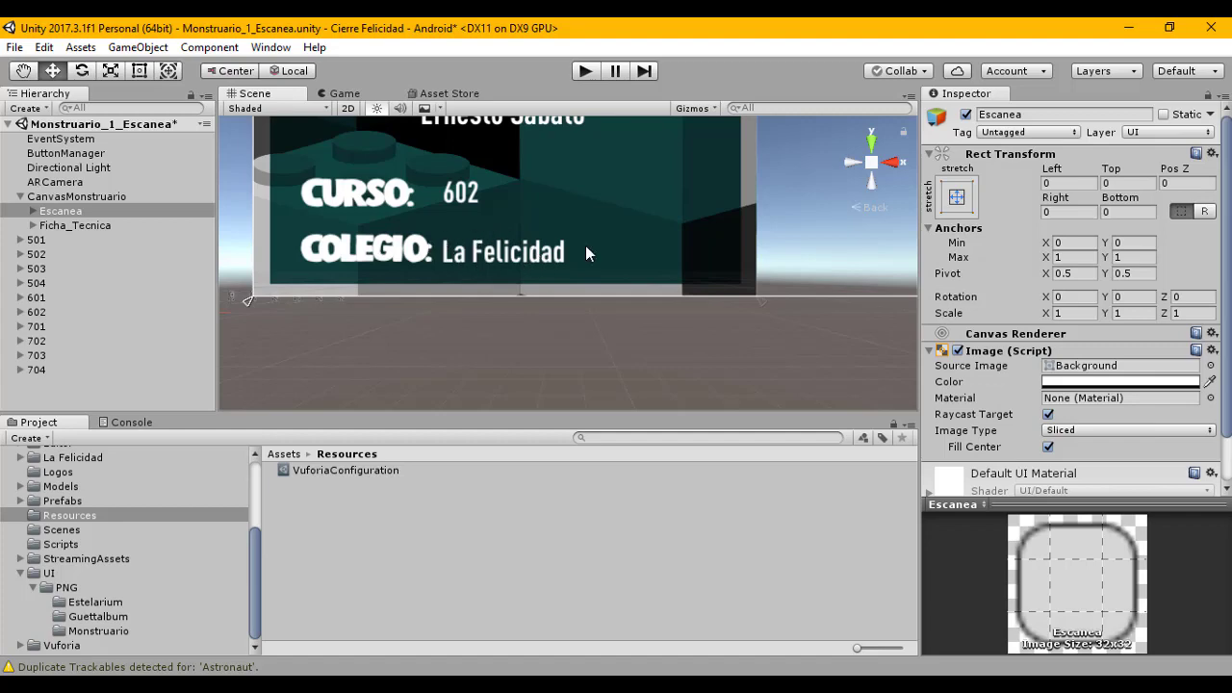
Step: Select Ficha_Tecnica, expand it to list its child objects and bring the whole card into view
click(91, 239)
click(77, 225)
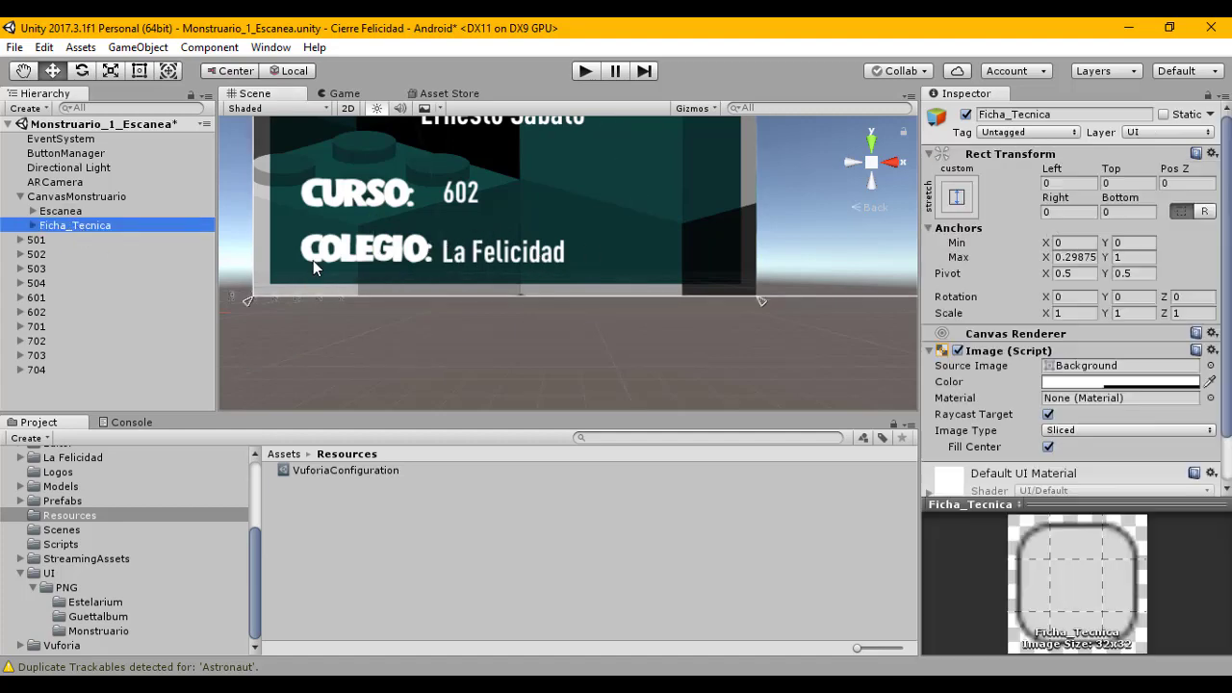
key(f)
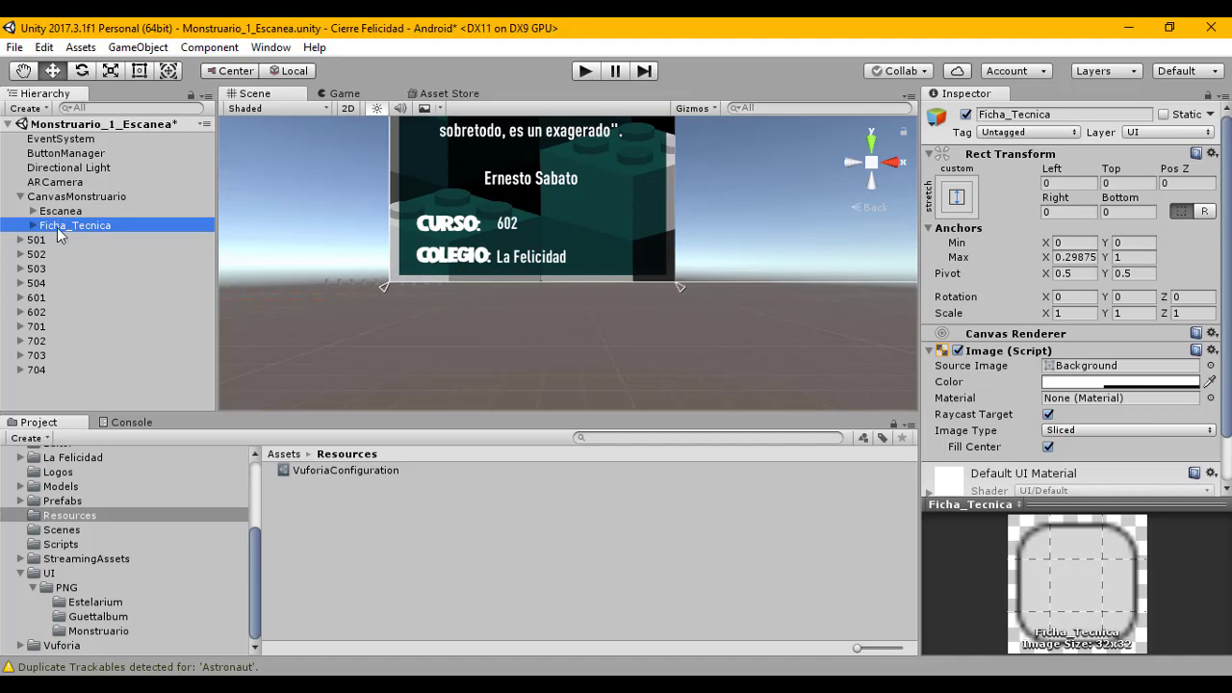
click(33, 225)
scroll(498, 202, down, 2)
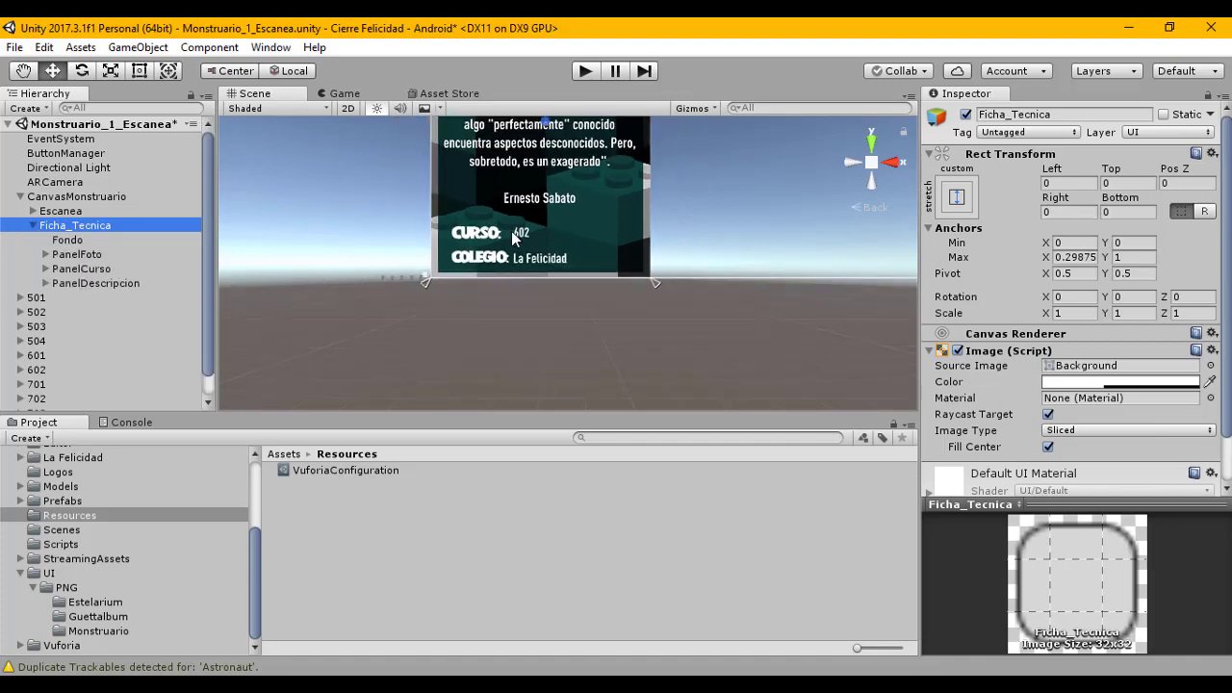
scroll(512, 239, down, 3)
middle_drag(561, 253, 451, 270)
Step: Inspect the card's Fondo, PanelFoto, PanelCurso and PanelDescripcion objects one after another
click(69, 241)
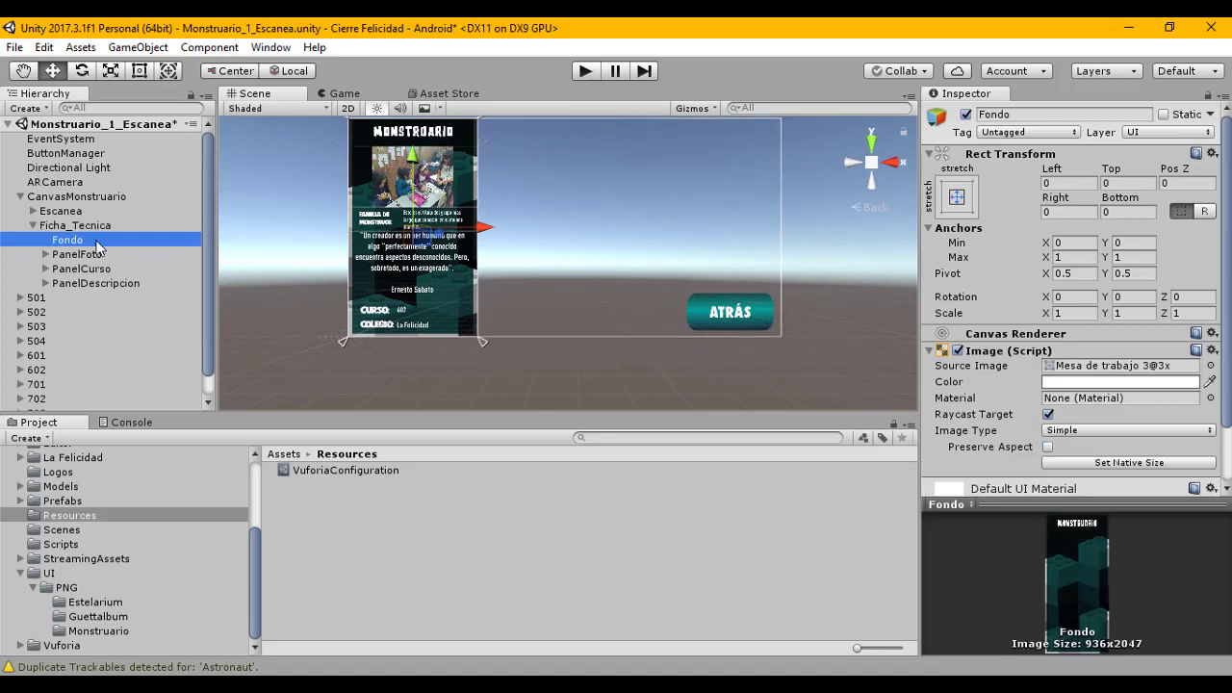
click(82, 255)
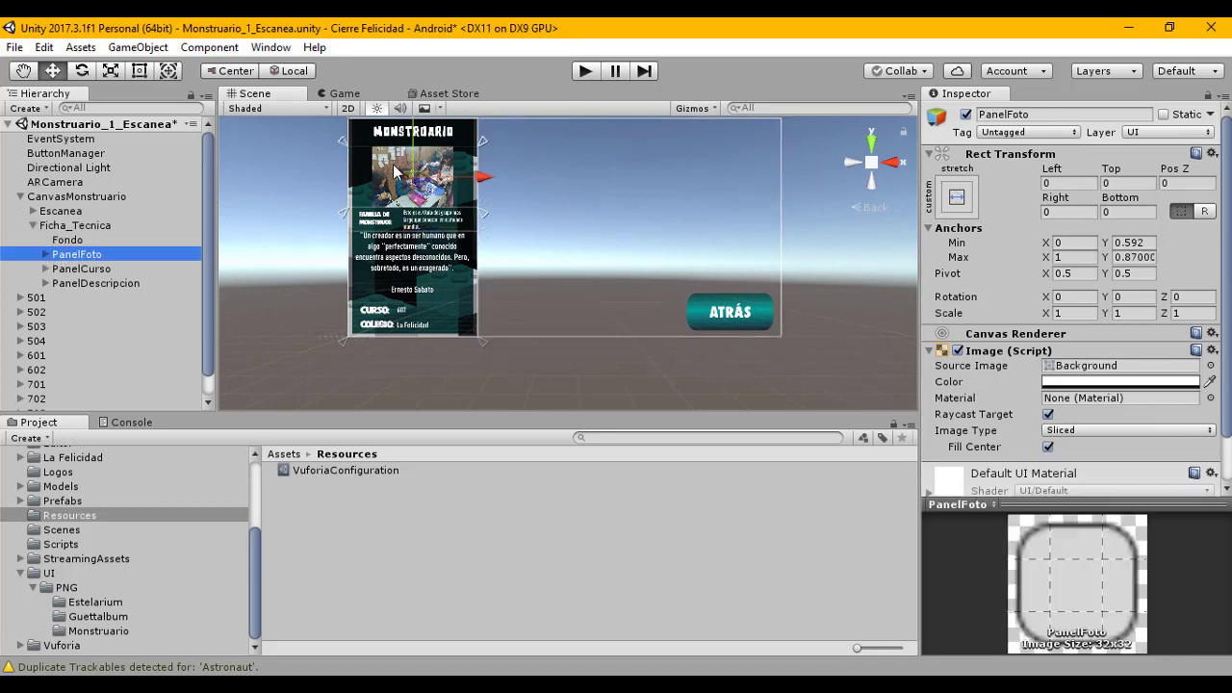
click(93, 273)
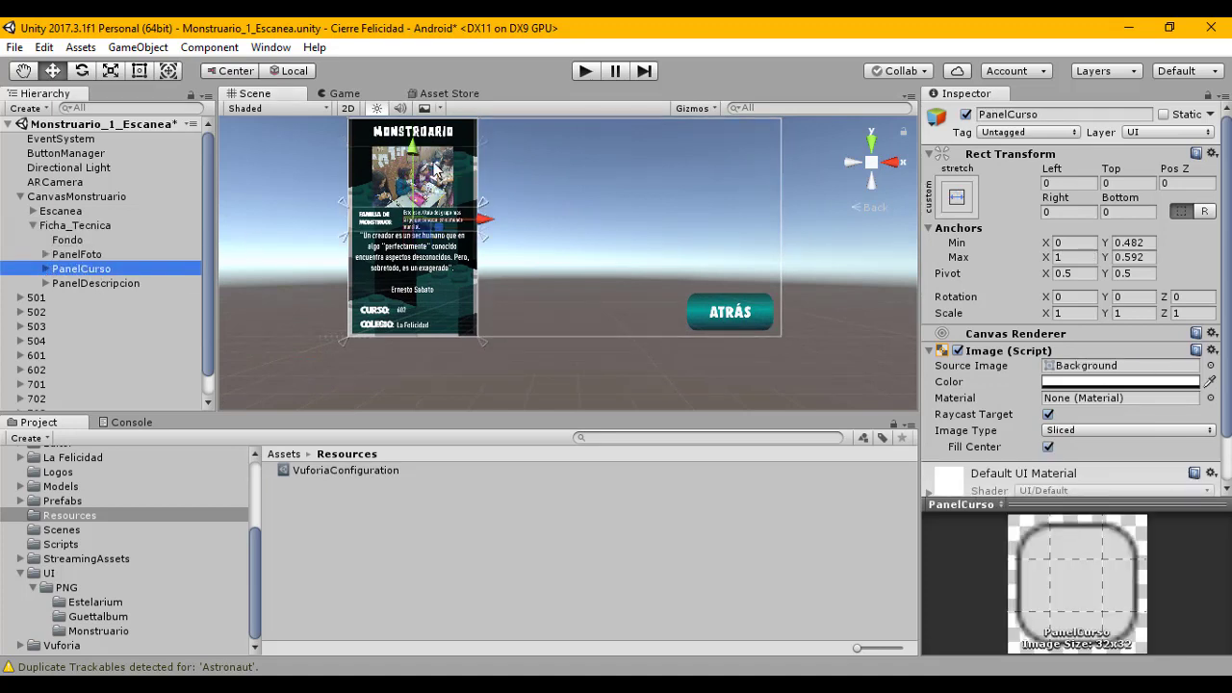
click(89, 282)
scroll(383, 316, up, 2)
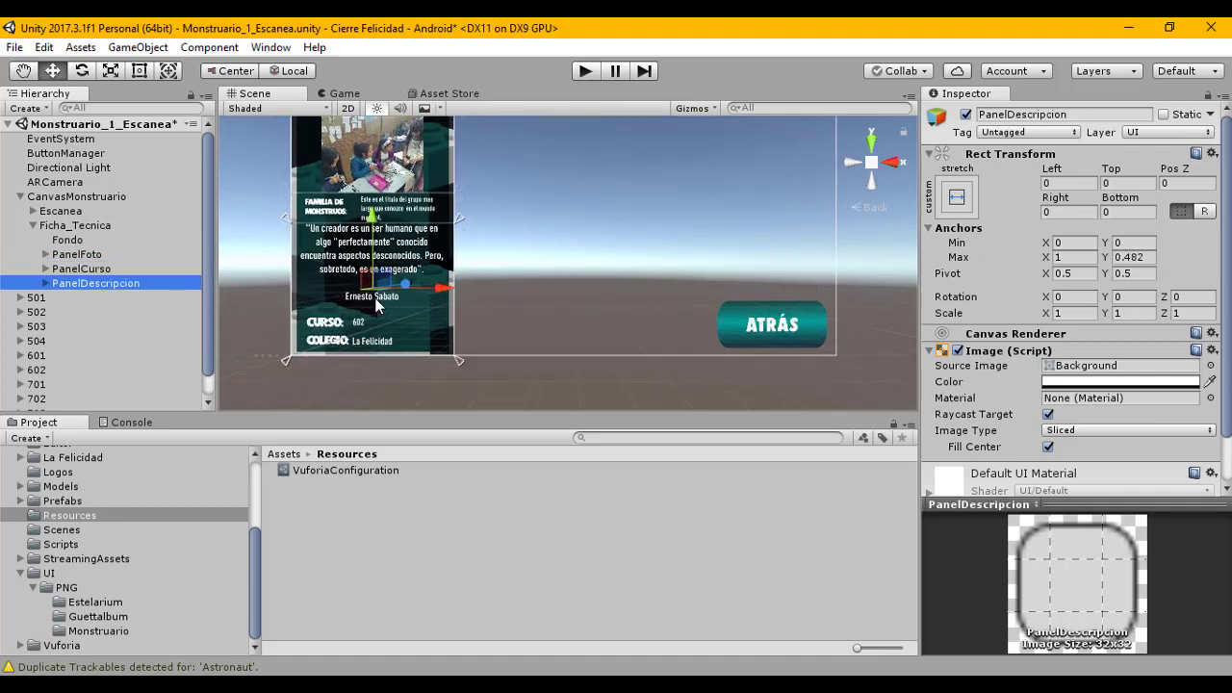
Step: Expand PanelDescripcion and select its Rpta_Colegio text object to inspect its properties
click(46, 283)
click(45, 283)
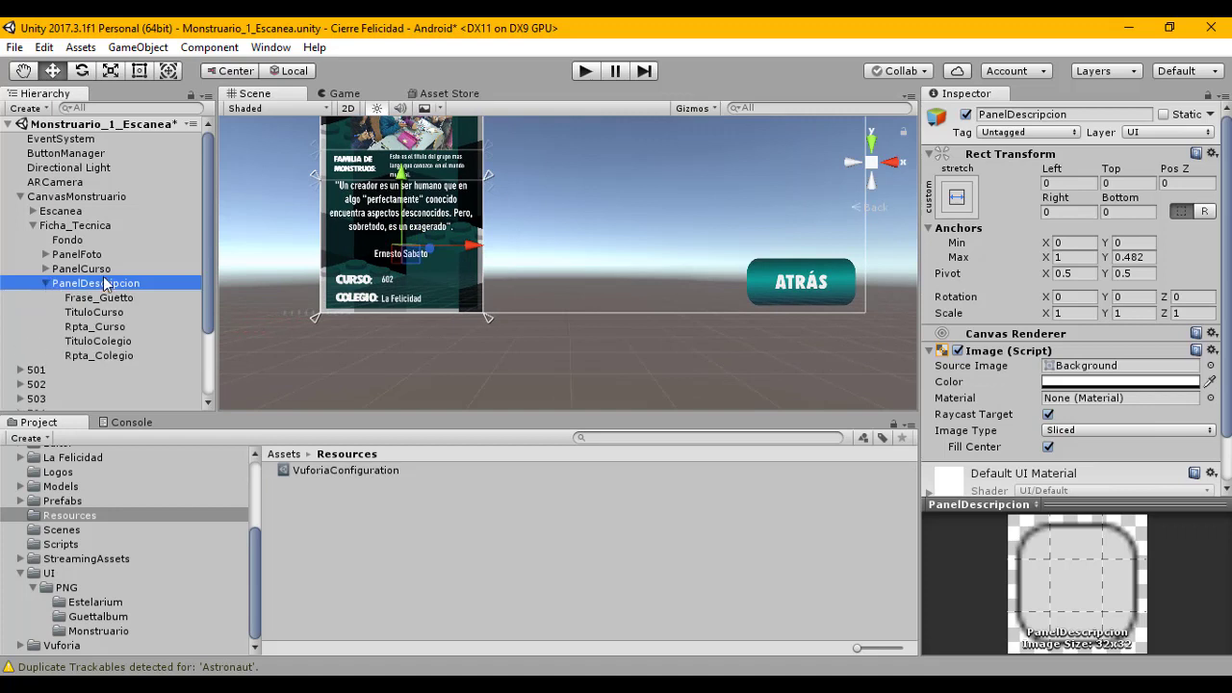
scroll(103, 276, down, 2)
scroll(104, 283, up, 1)
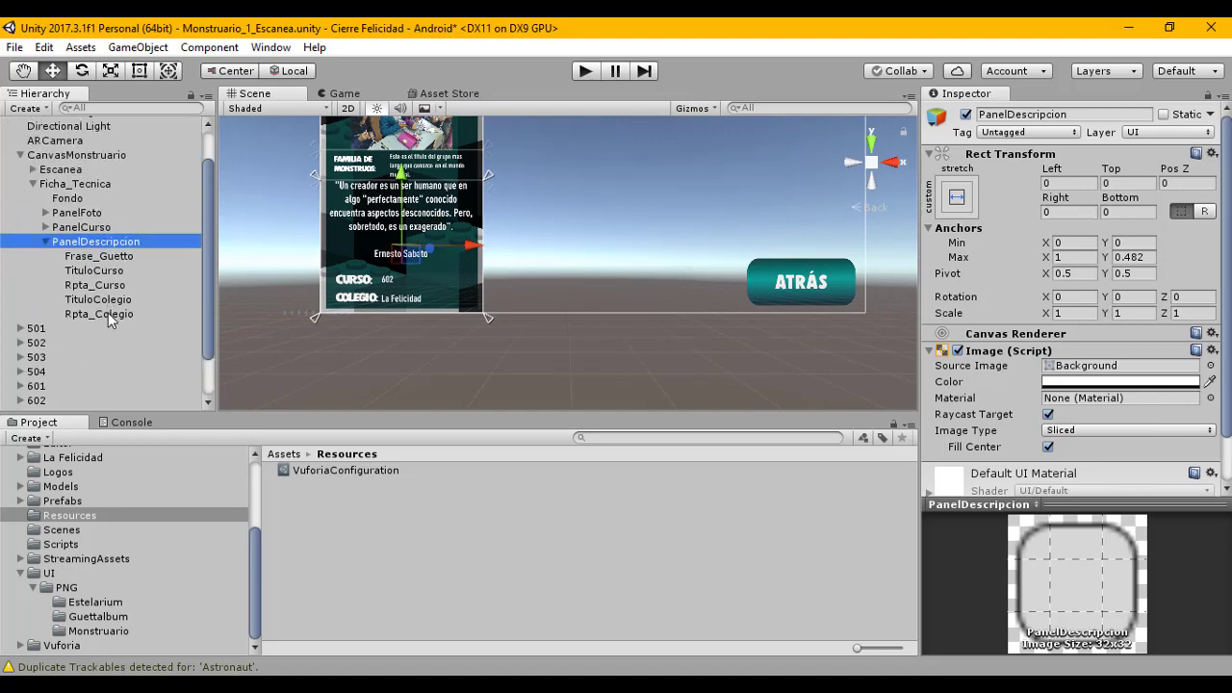
click(105, 314)
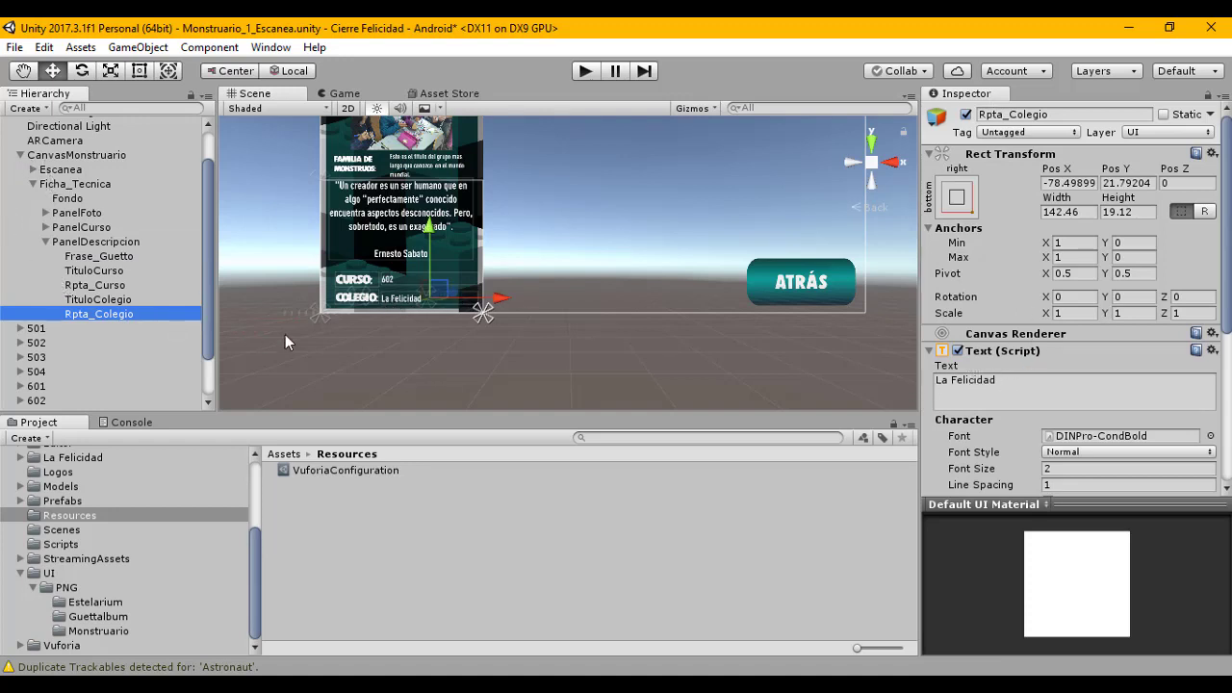
Step: Select the Rpta_Colegio text object by picking the school name La Felicidad on the card in the scene
scroll(414, 306, up, 5)
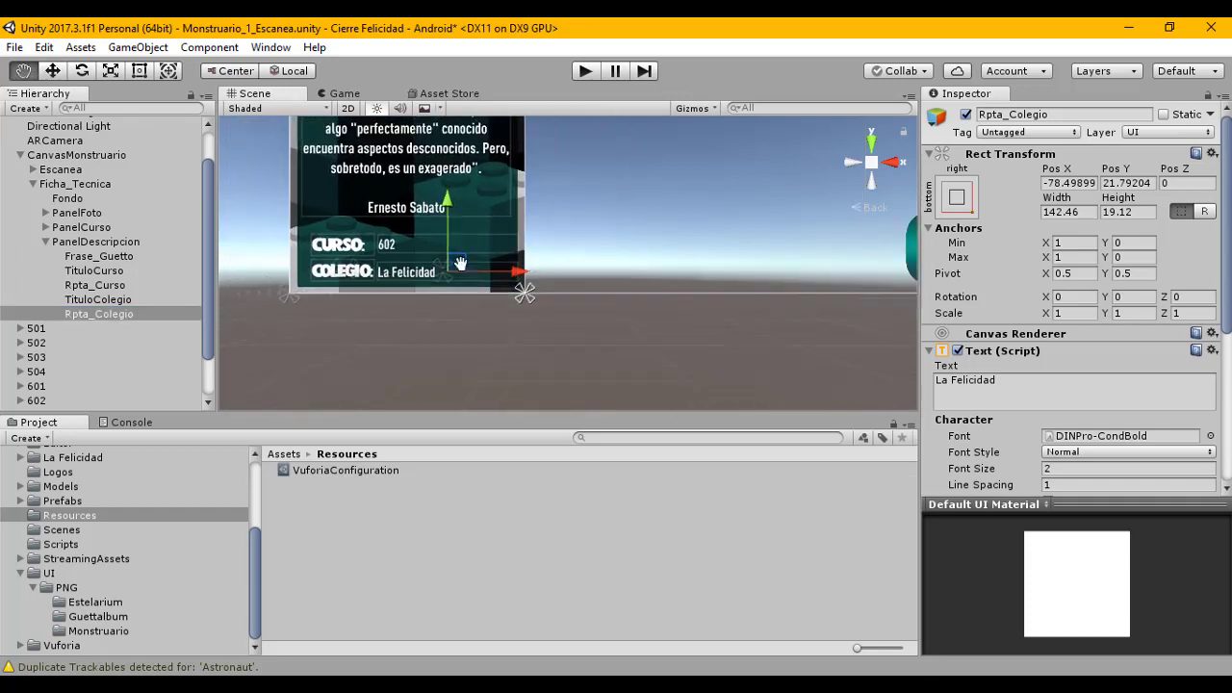
click(19, 155)
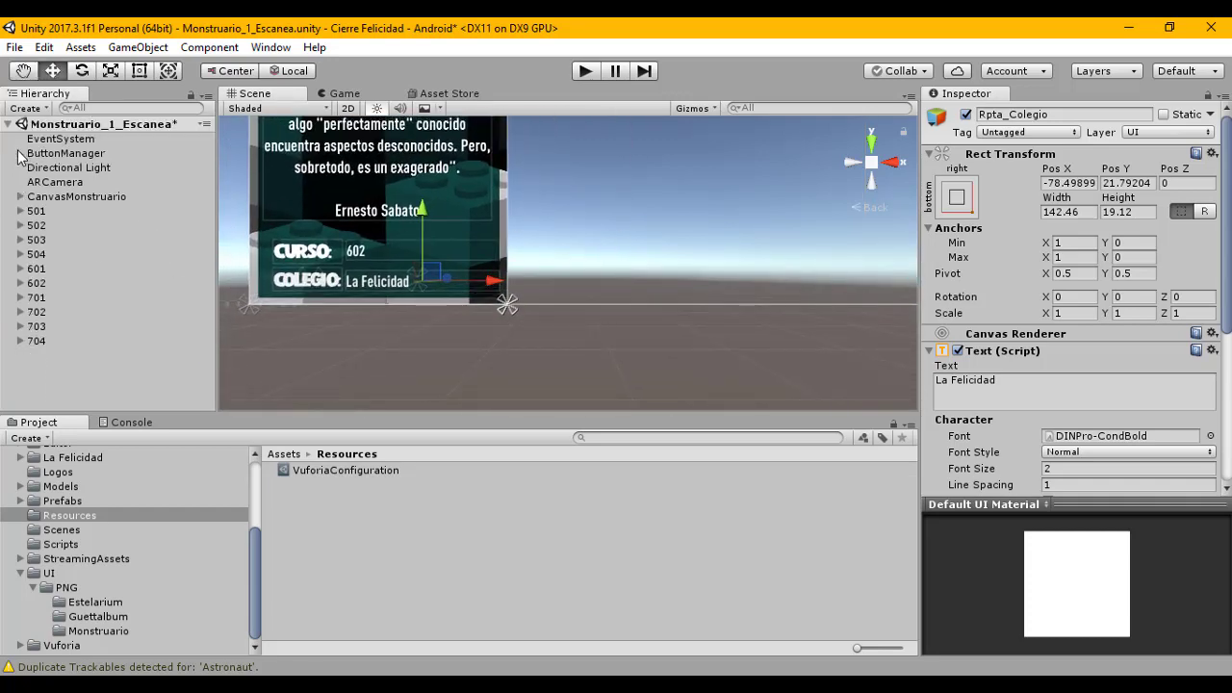
click(368, 286)
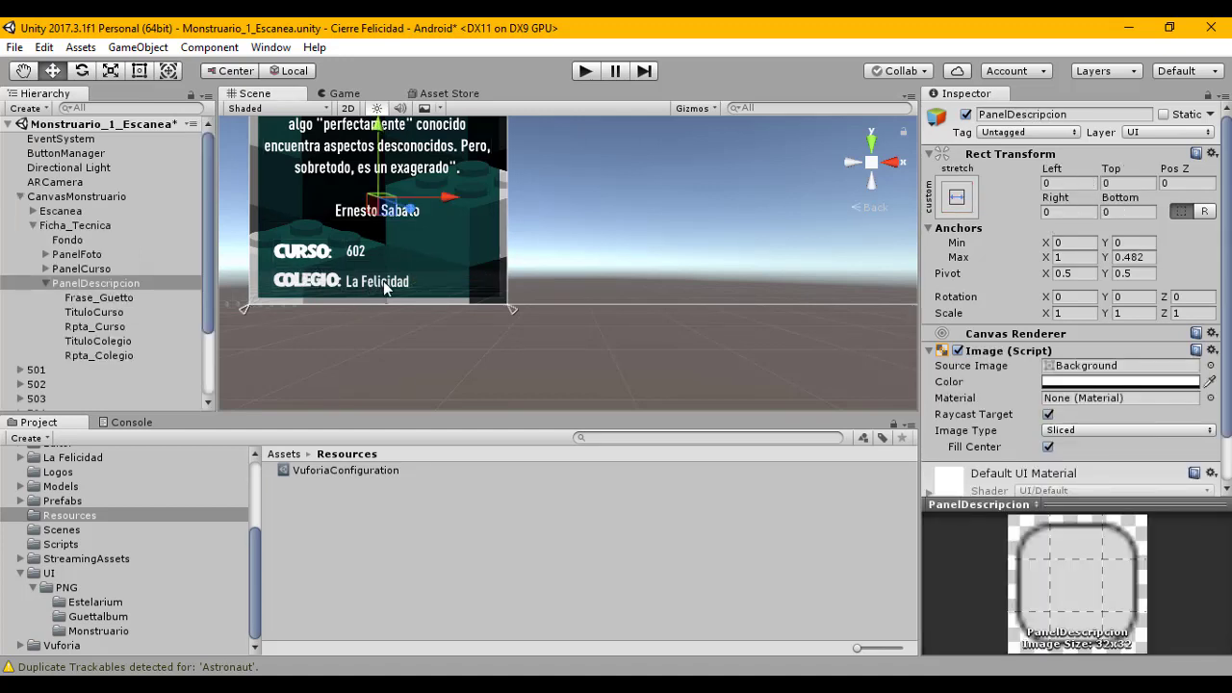
click(383, 281)
click(383, 281)
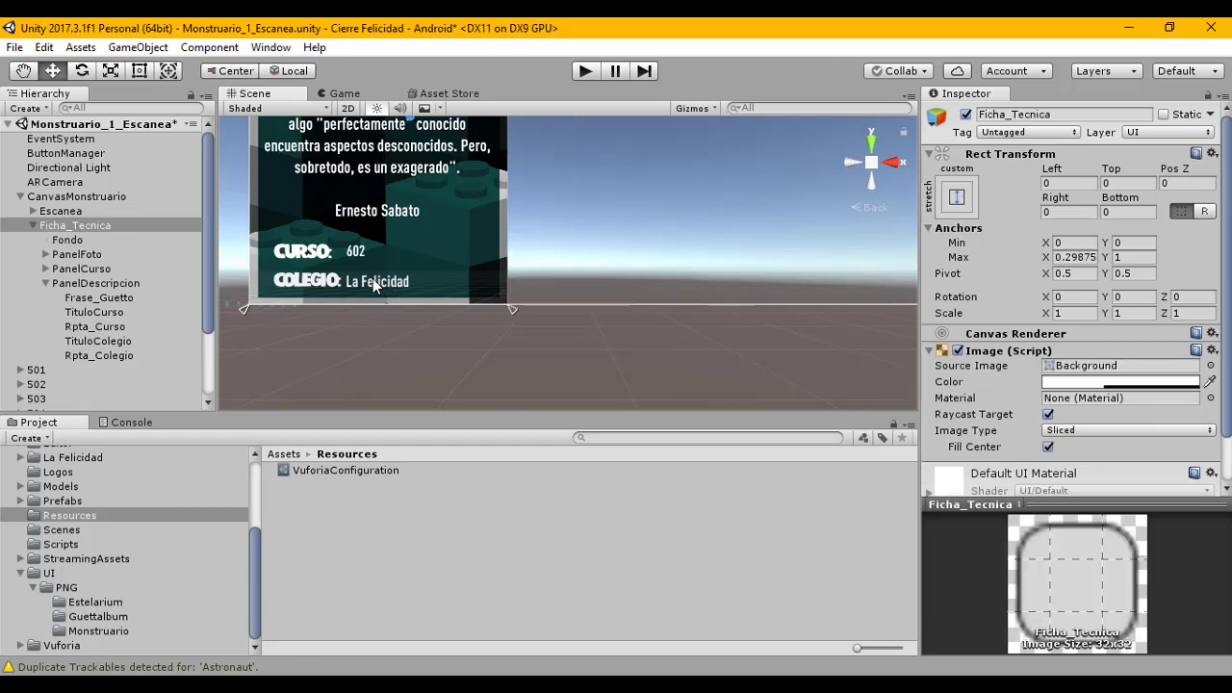
click(372, 279)
click(372, 284)
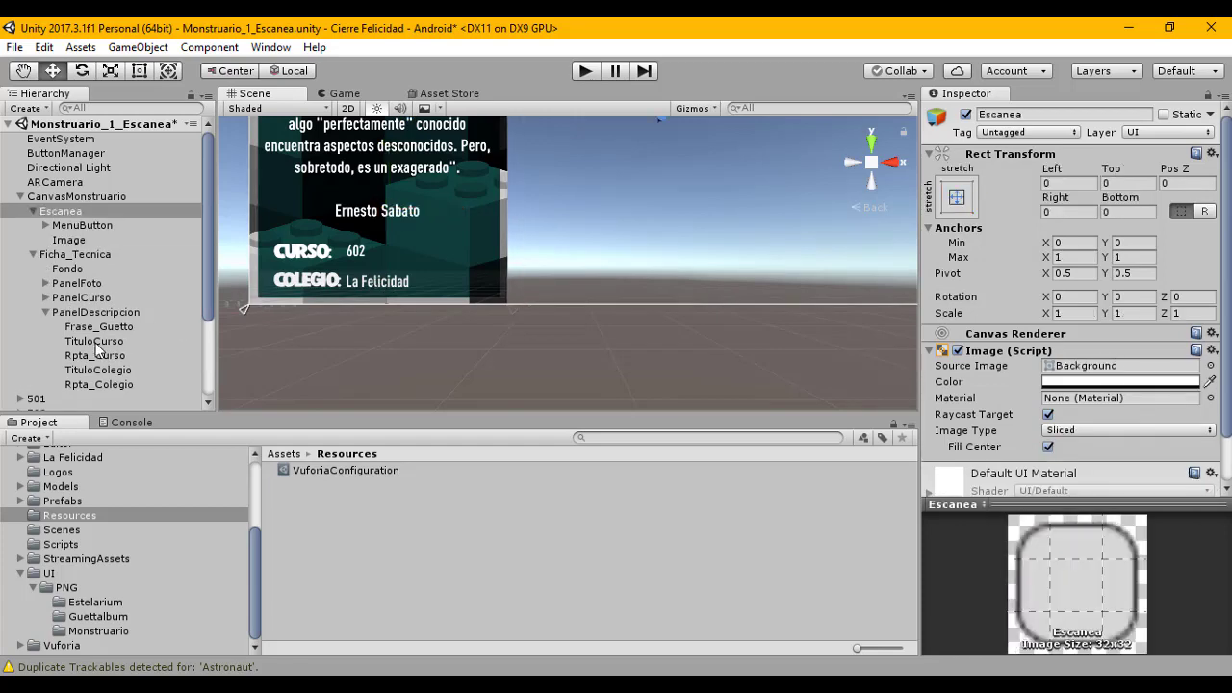
click(371, 282)
scroll(371, 279, up, 5)
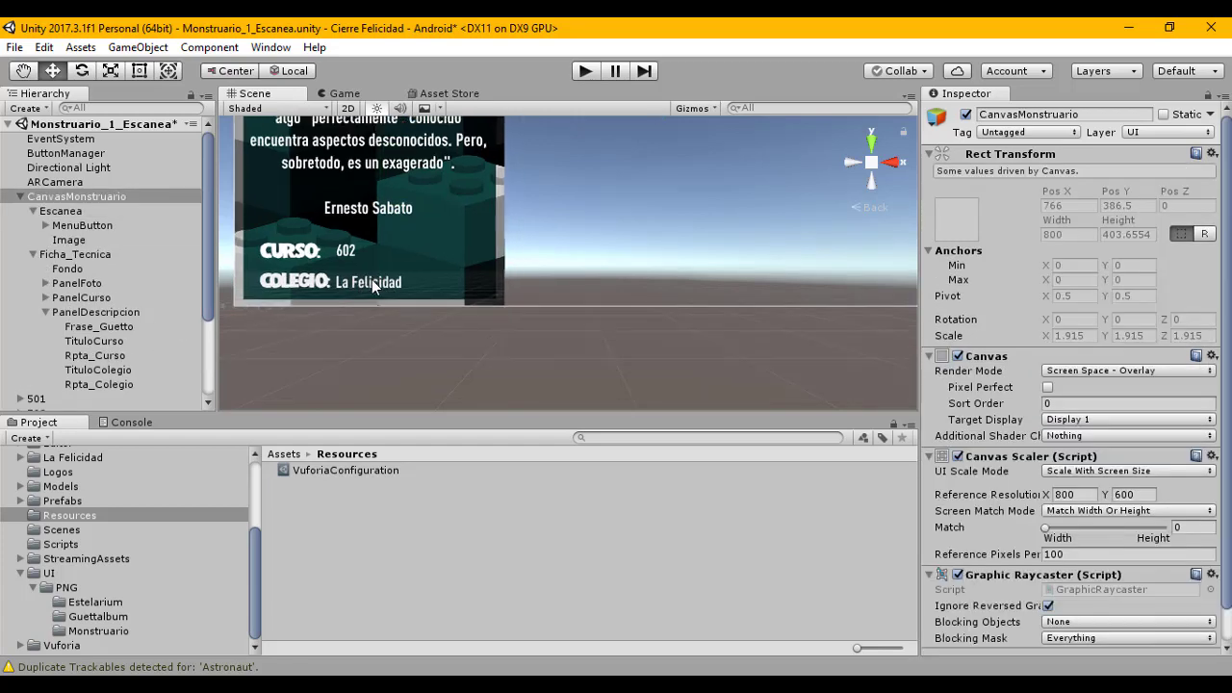
click(390, 285)
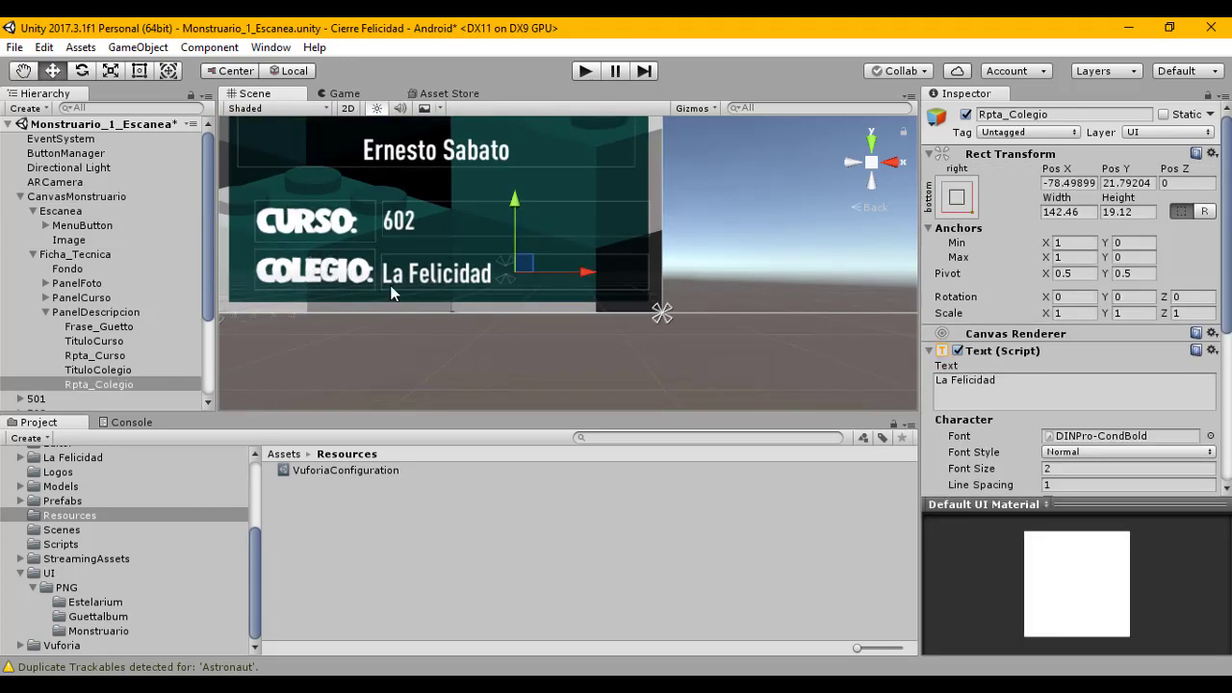
Step: Replace the text of Rpta_Colegio with "Naciones Unidas" and check the card's COLEGIO line
click(1030, 385)
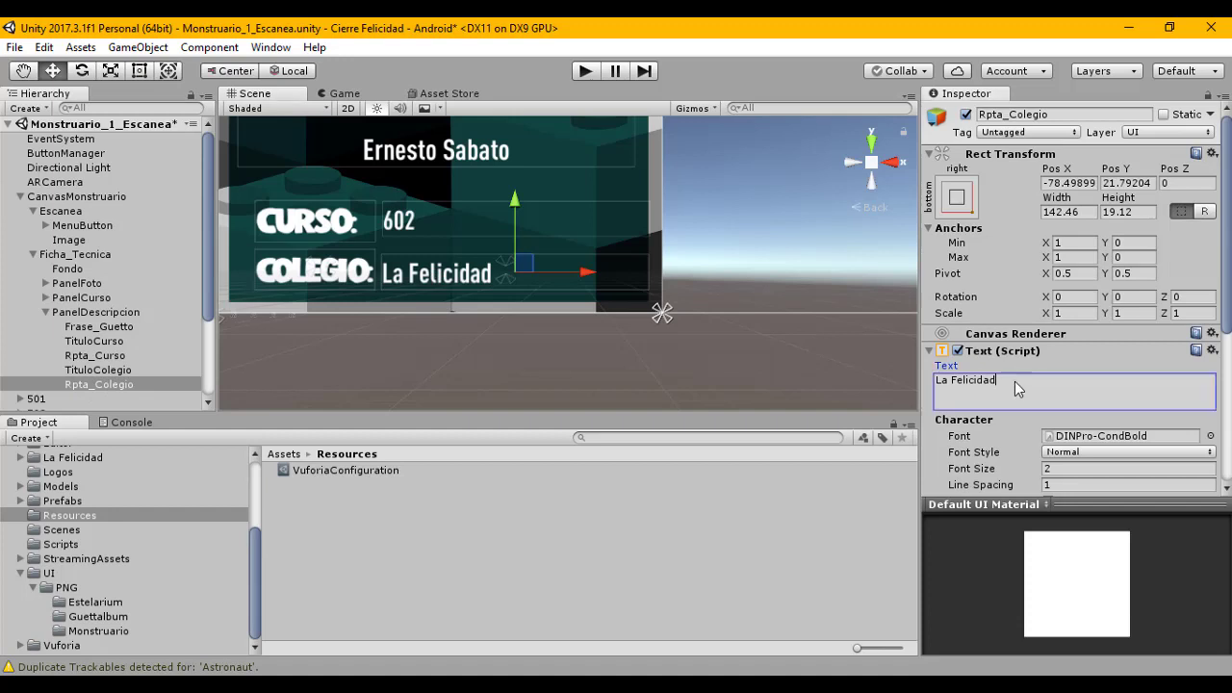
key(ctrl+a)
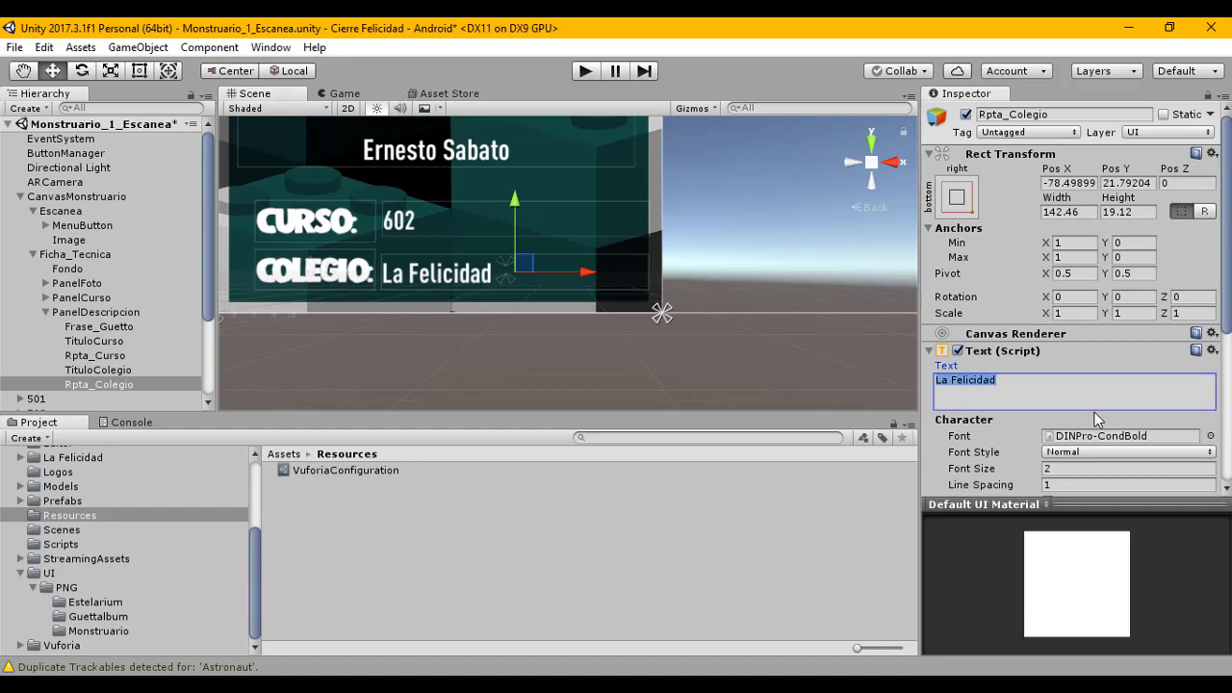
text(La)
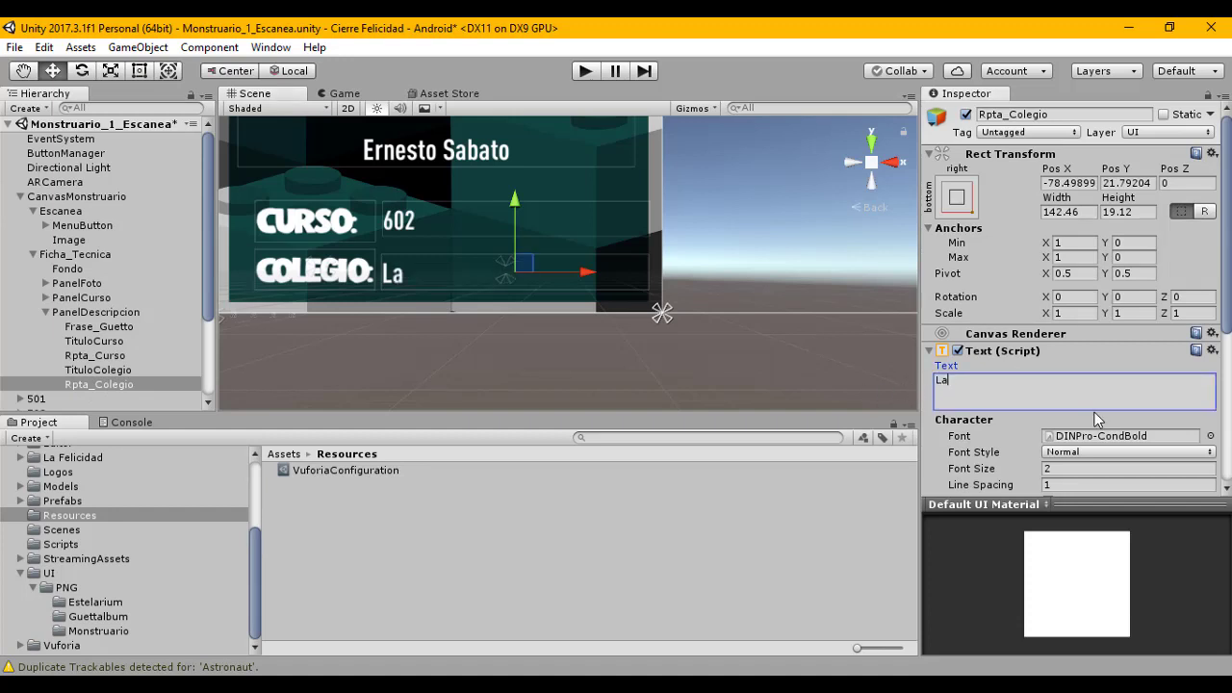
key(BackSpace)
key(BackSpace)
text(Naciones )
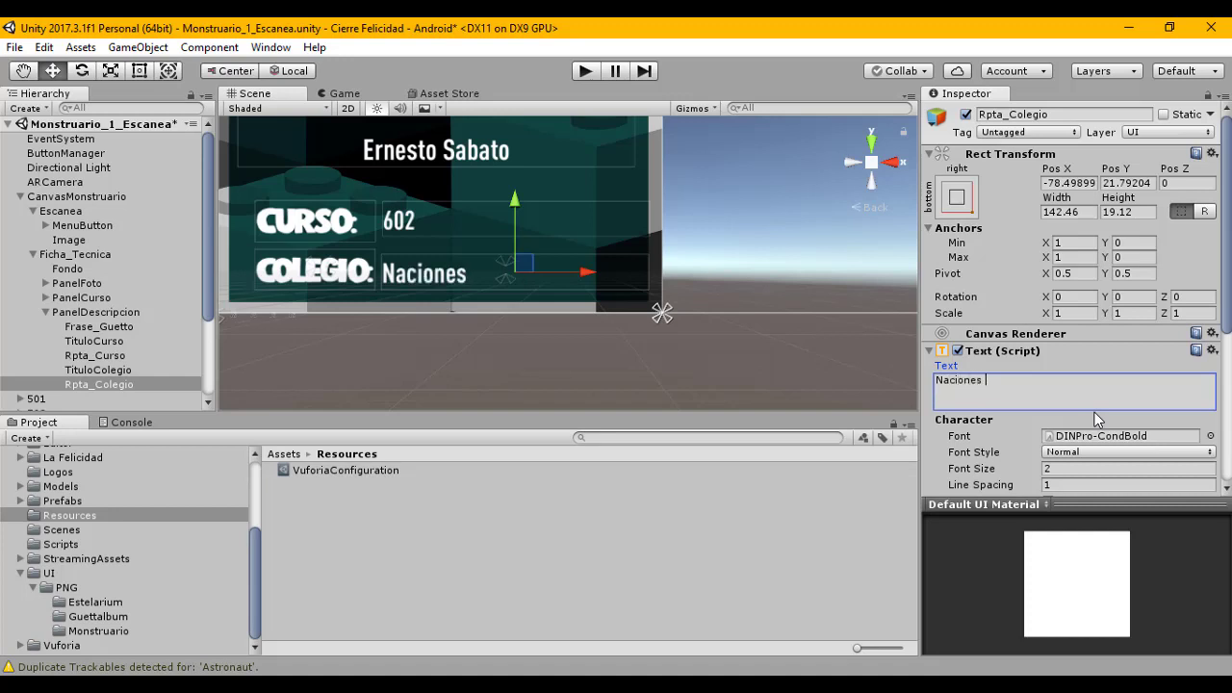
text(Unidas)
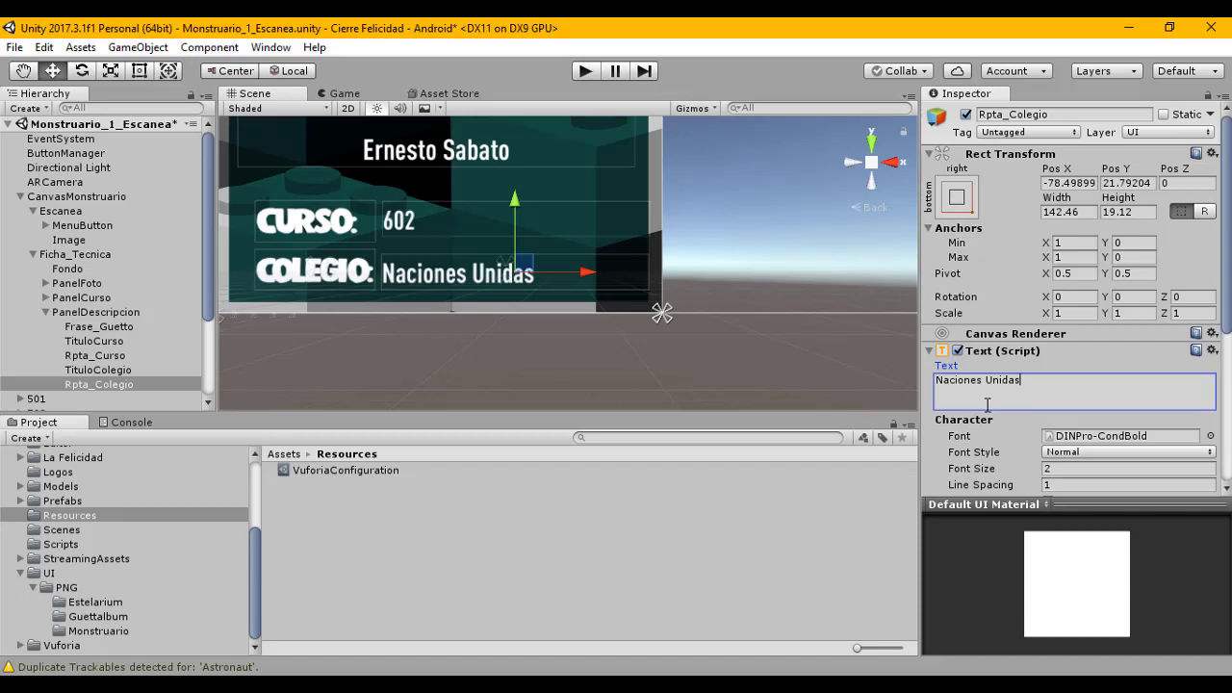
scroll(710, 304, down, 5)
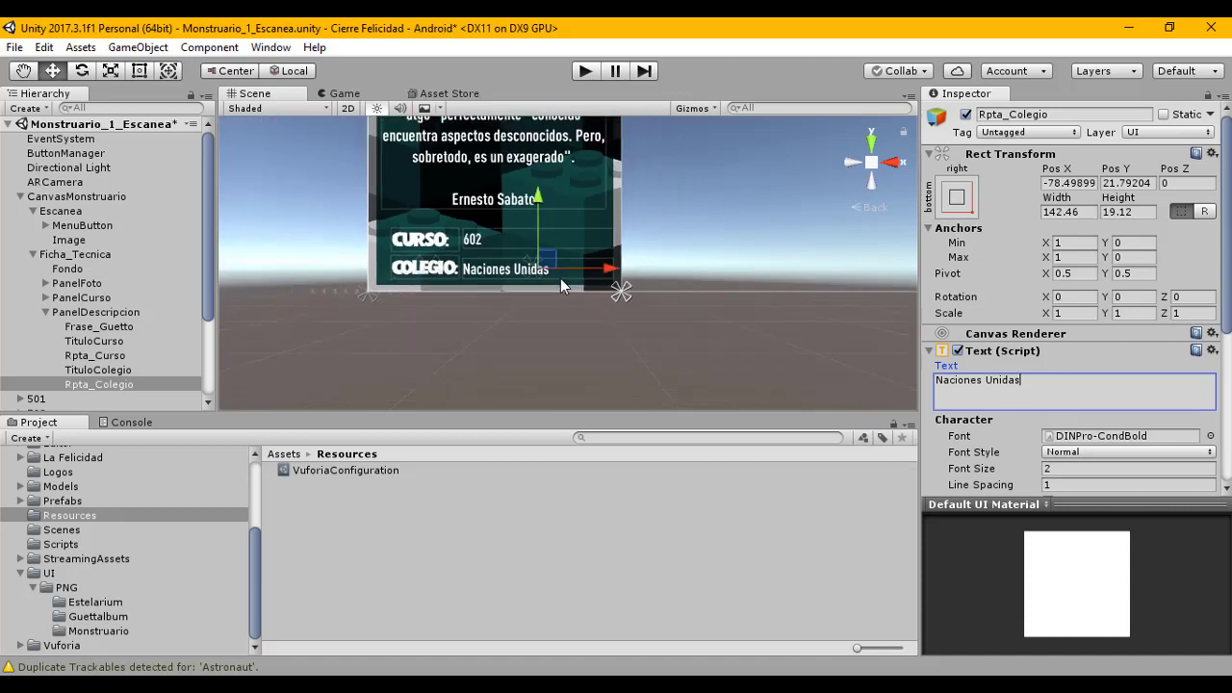
middle_drag(610, 267, 286, 286)
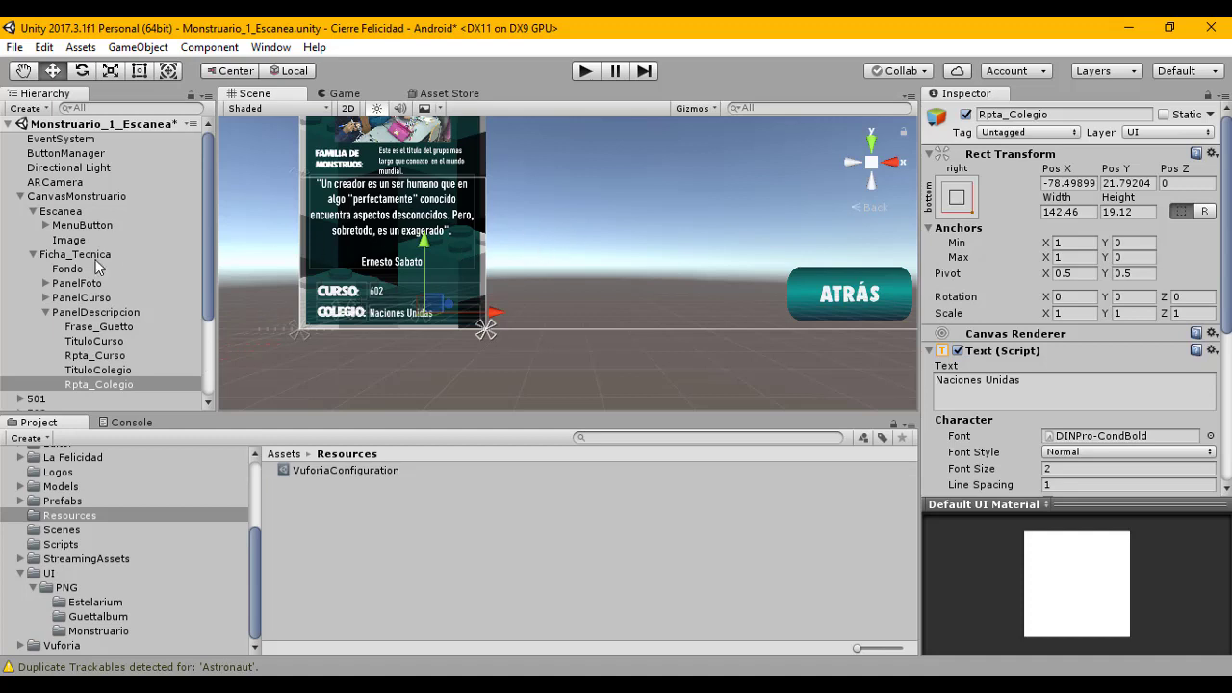
Step: Collapse PanelDescripcion, Ficha_Tecnica and Escanea in the hierarchy and view the whole Monstruario card with Ficha_Tecnica selected
scroll(89, 318, down, 1)
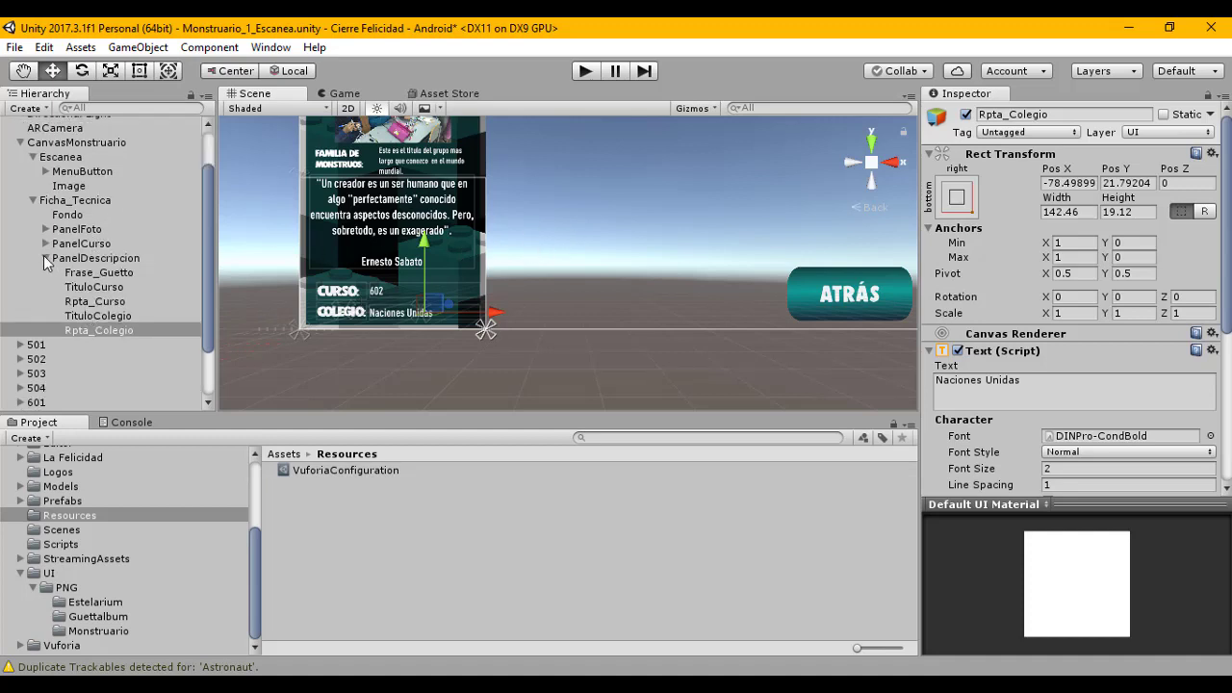
click(46, 259)
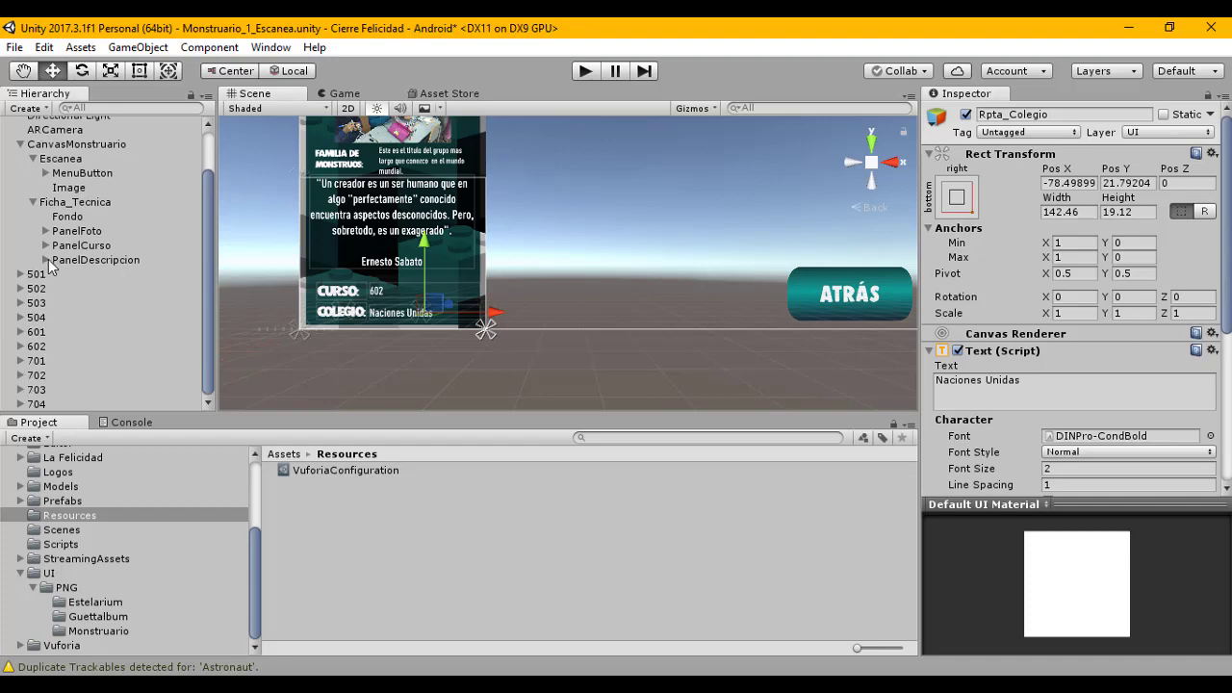
scroll(413, 302, up, 2)
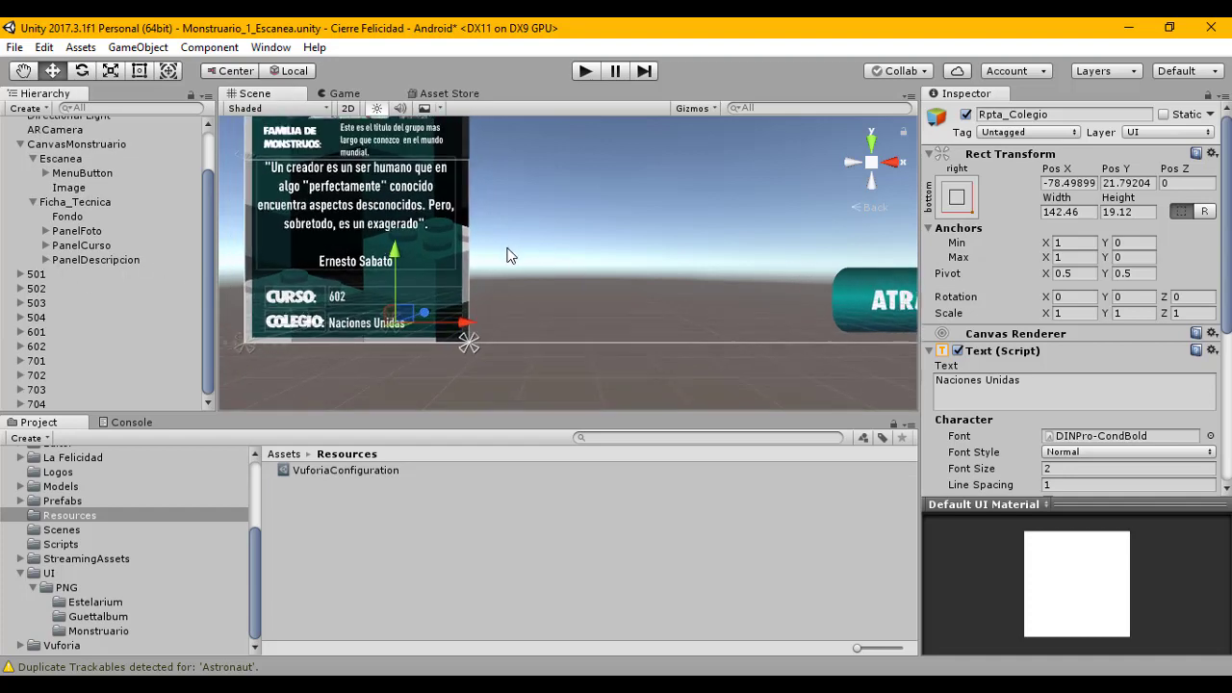
scroll(533, 214, down, 3)
middle_drag(533, 214, 536, 266)
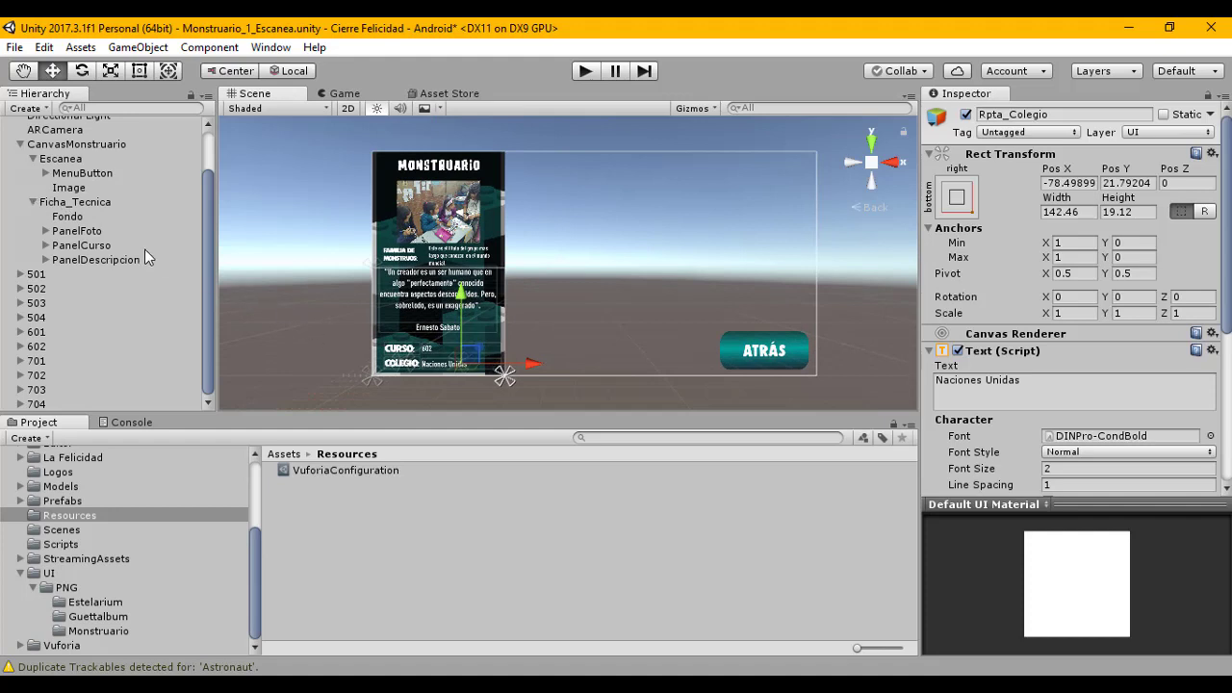
click(23, 204)
click(33, 202)
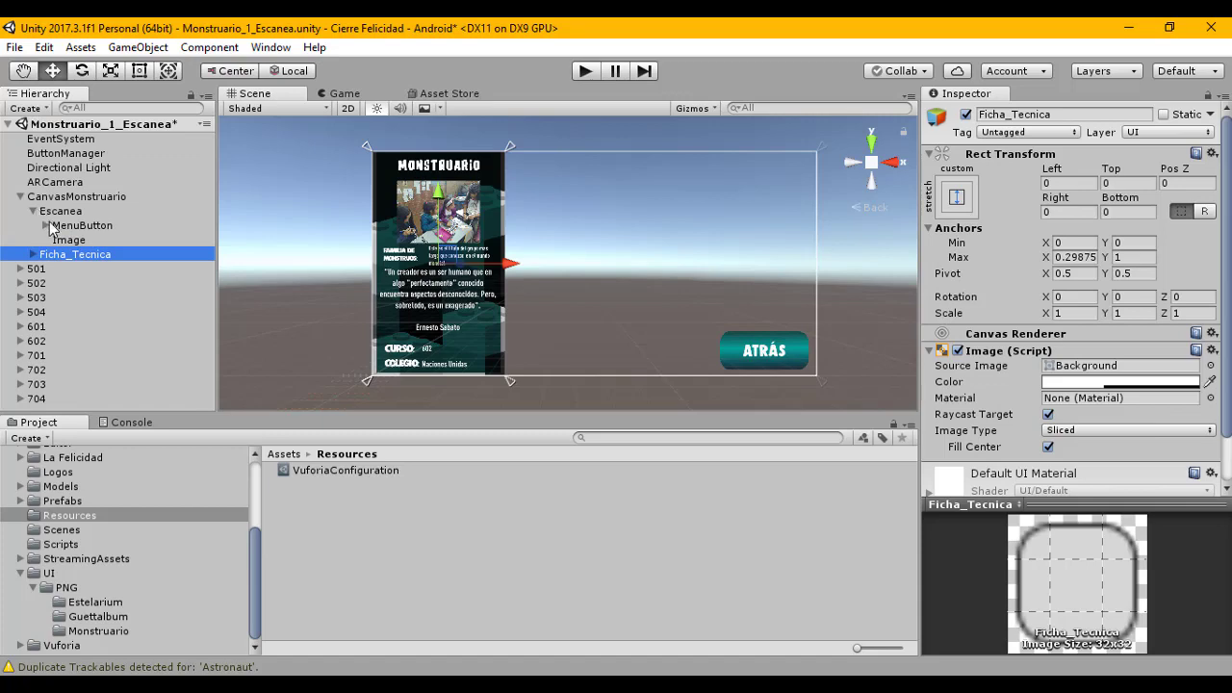
click(32, 210)
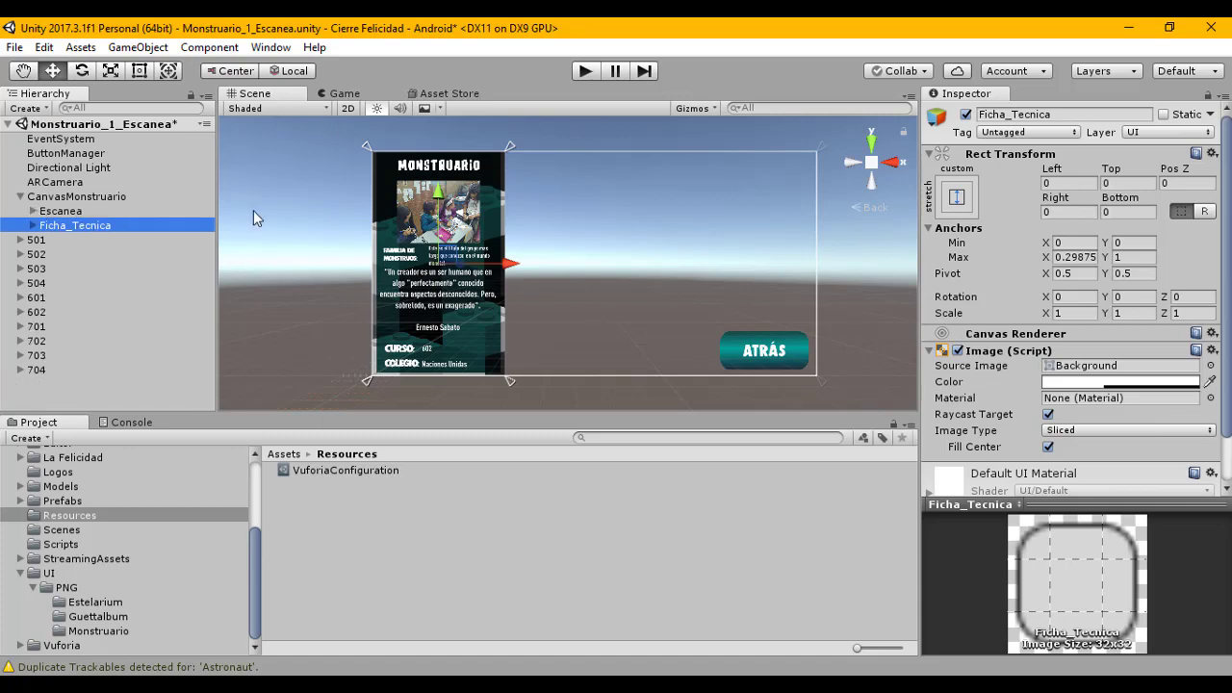
scroll(496, 170, up, 4)
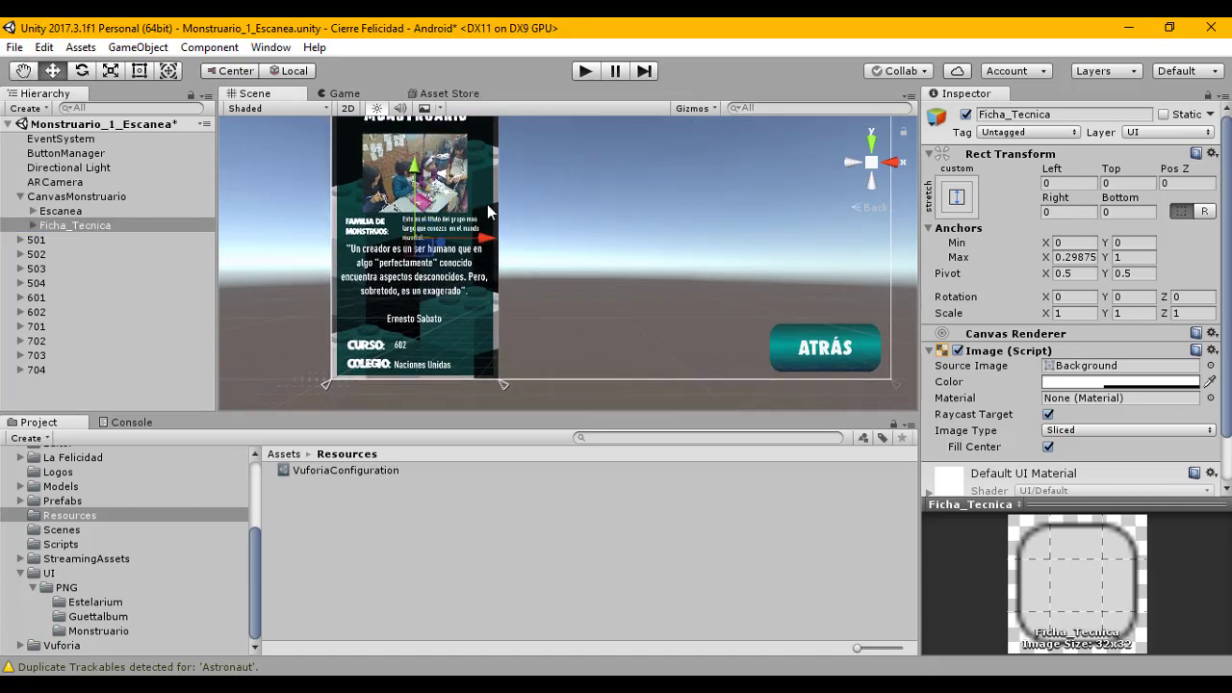
scroll(526, 231, down, 1)
middle_drag(630, 258, 597, 267)
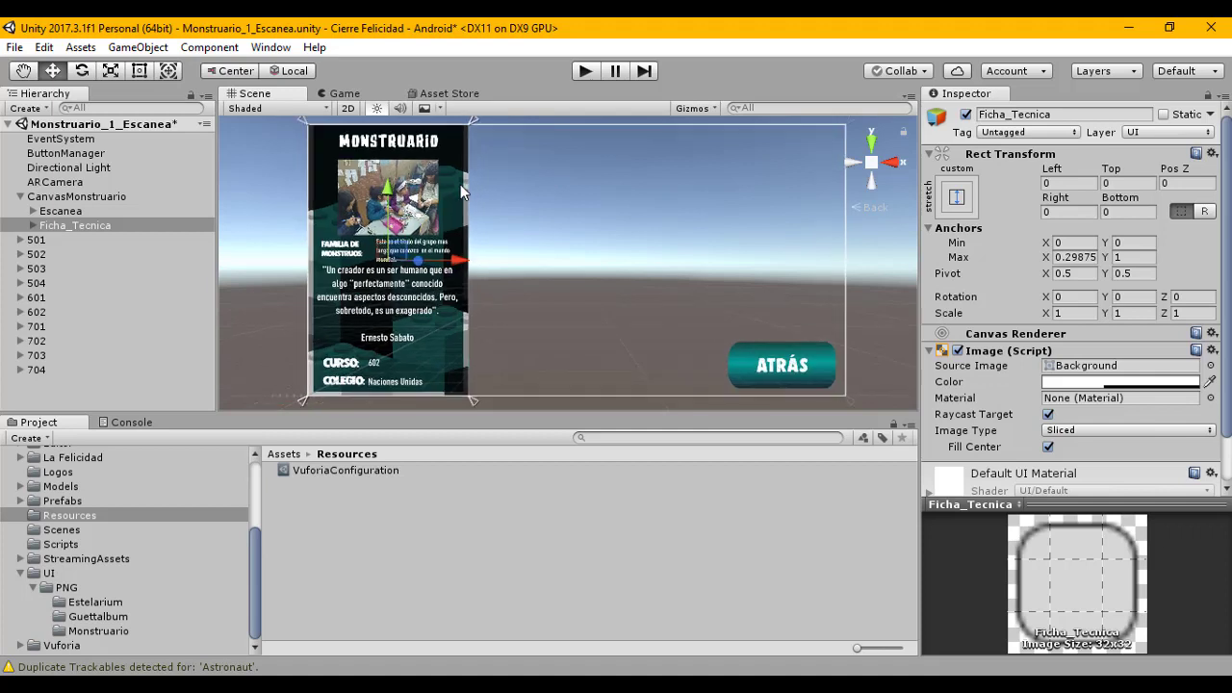
scroll(461, 190, up, 1)
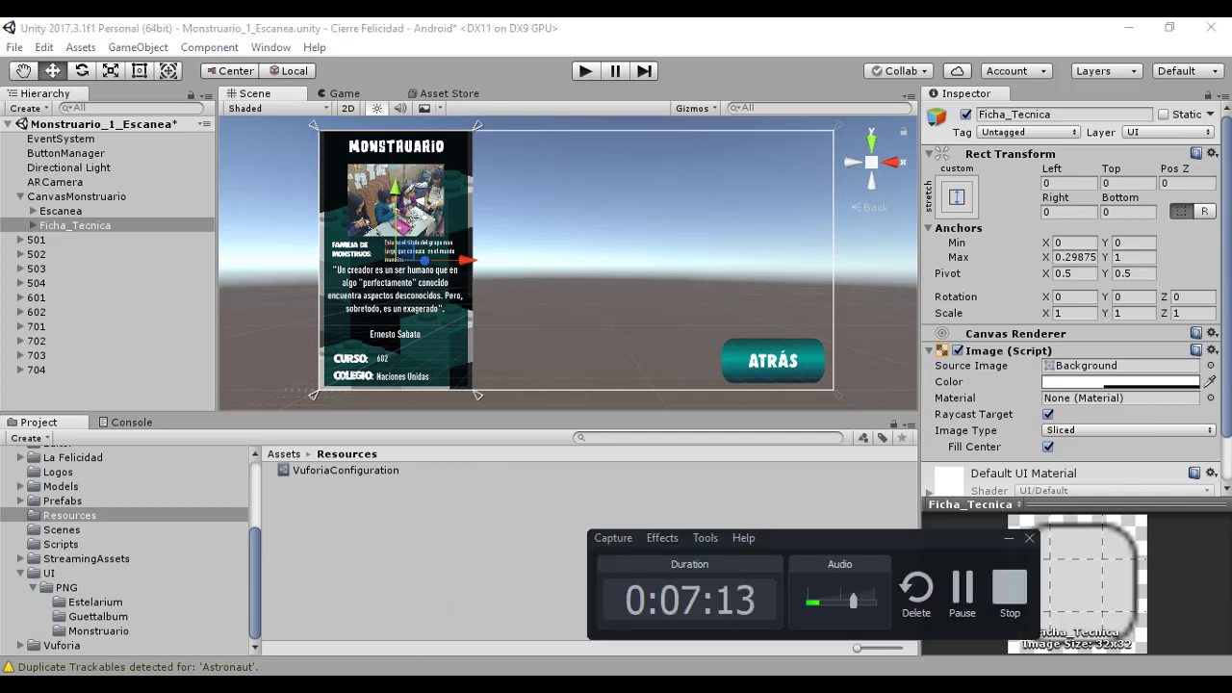
Step: Switch to the PowerPoint presentation and go back two slides to the Temario
click(1008, 538)
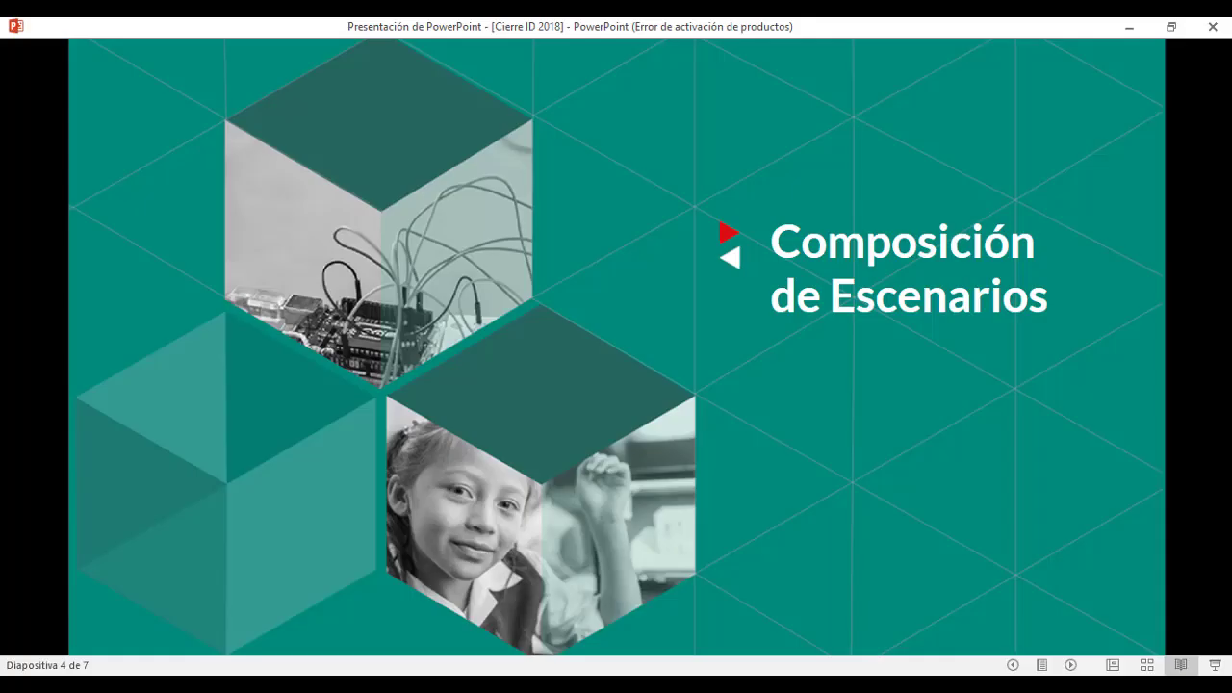
key(Left)
key(Left)
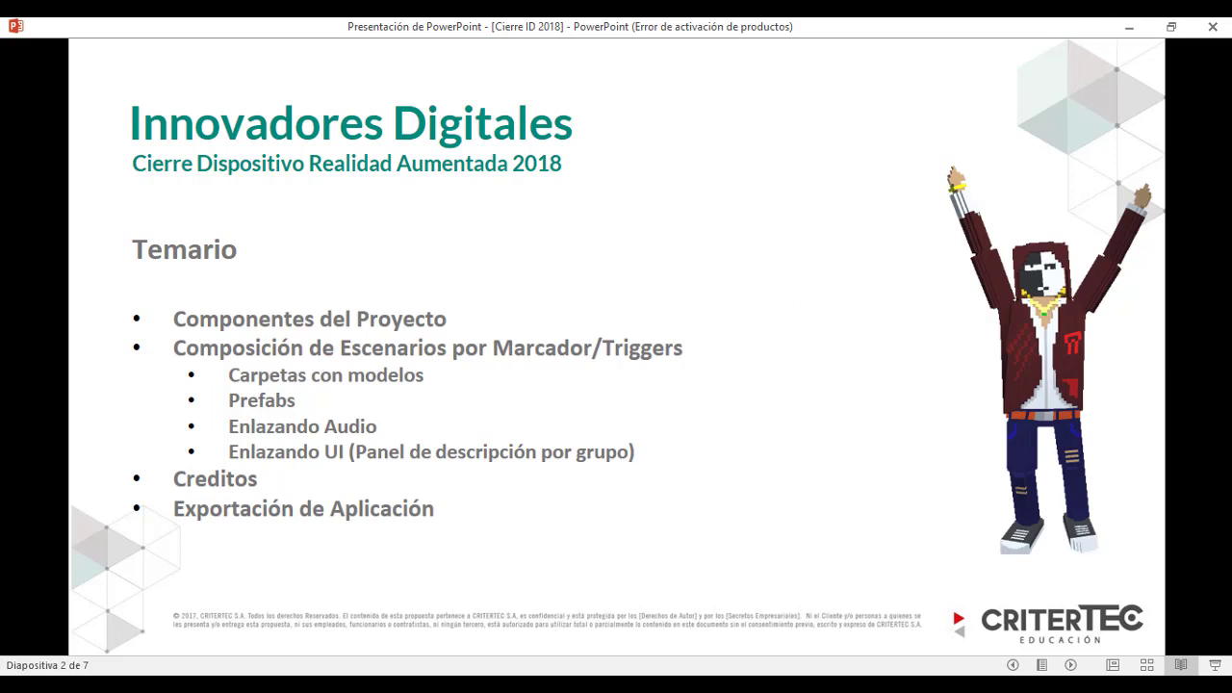
Step: Switch to the CURSOS folder in File Explorer and go through the course folders 401, 402, 501, 502, 601 and 602
key(alt+Tab)
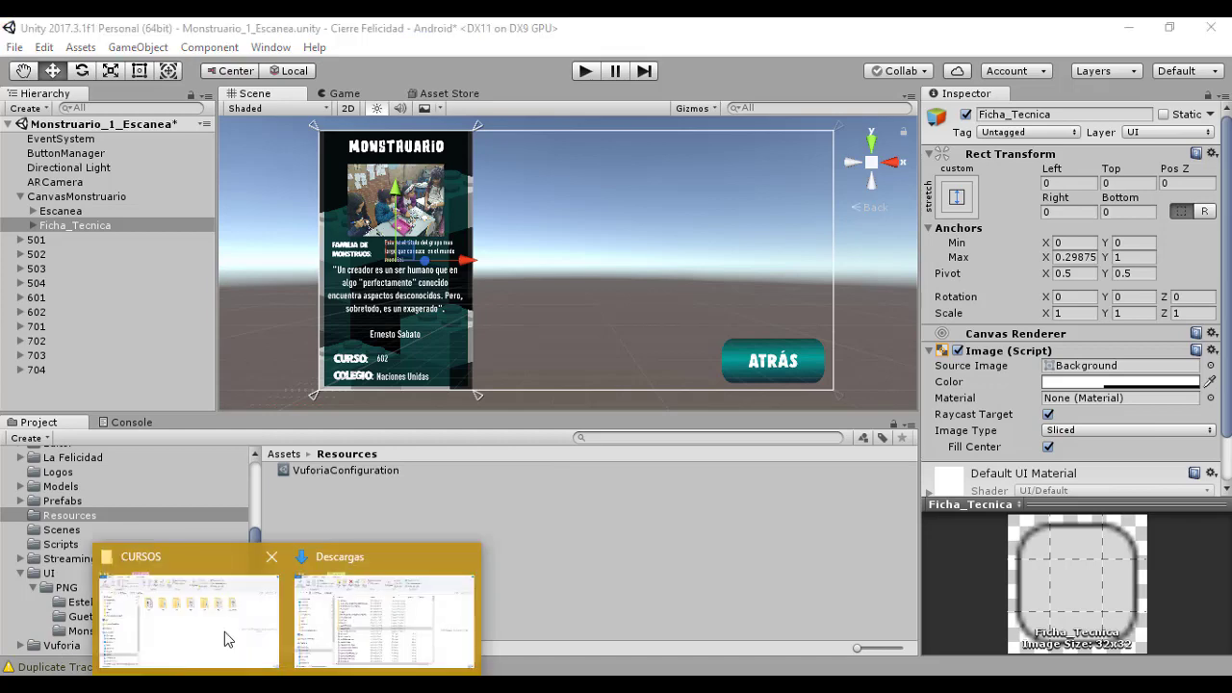
click(224, 631)
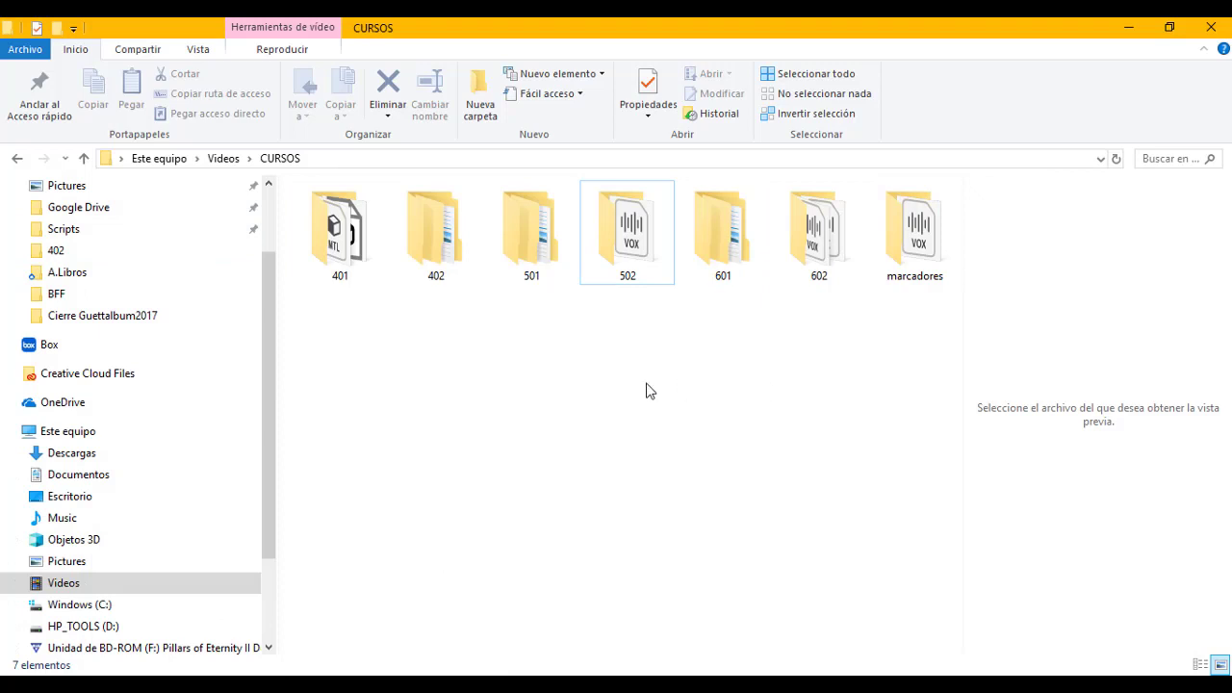
click(351, 240)
click(450, 239)
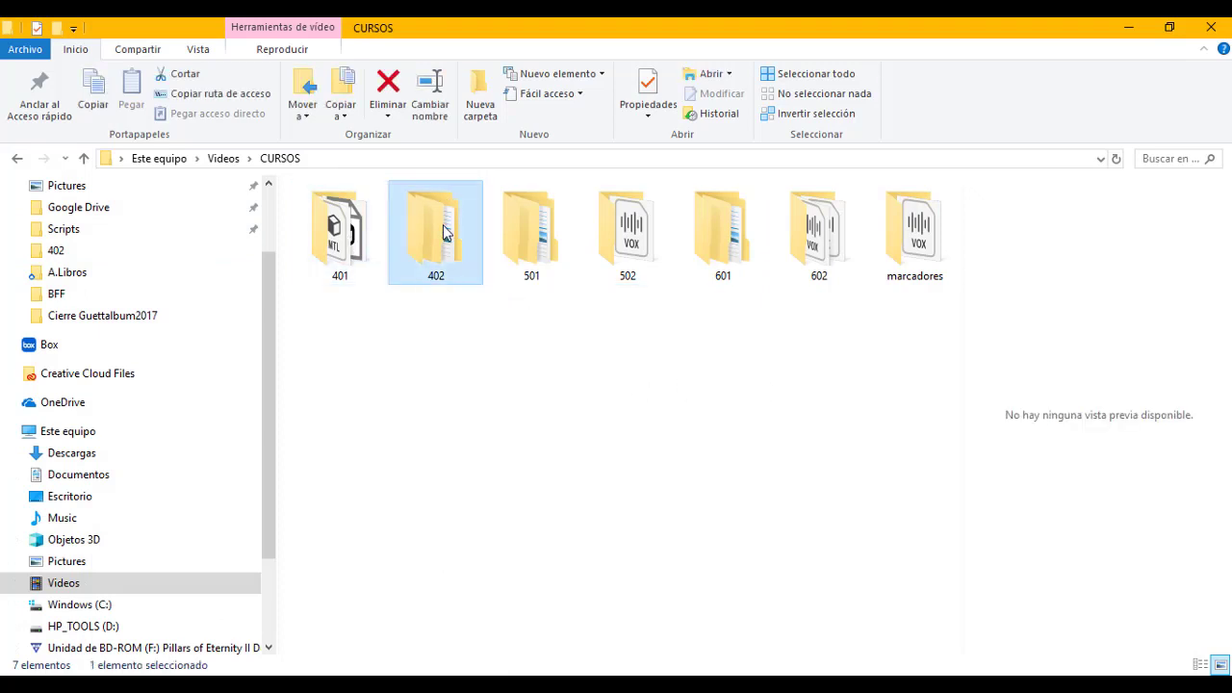
click(329, 225)
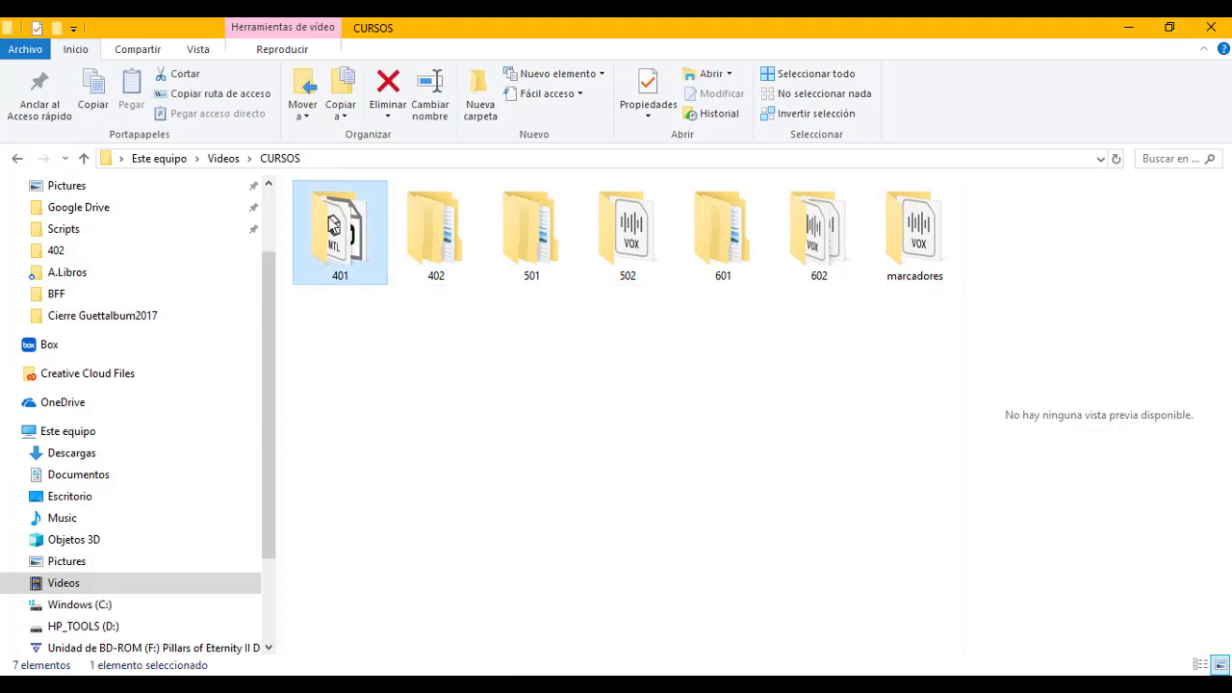
click(428, 220)
click(541, 222)
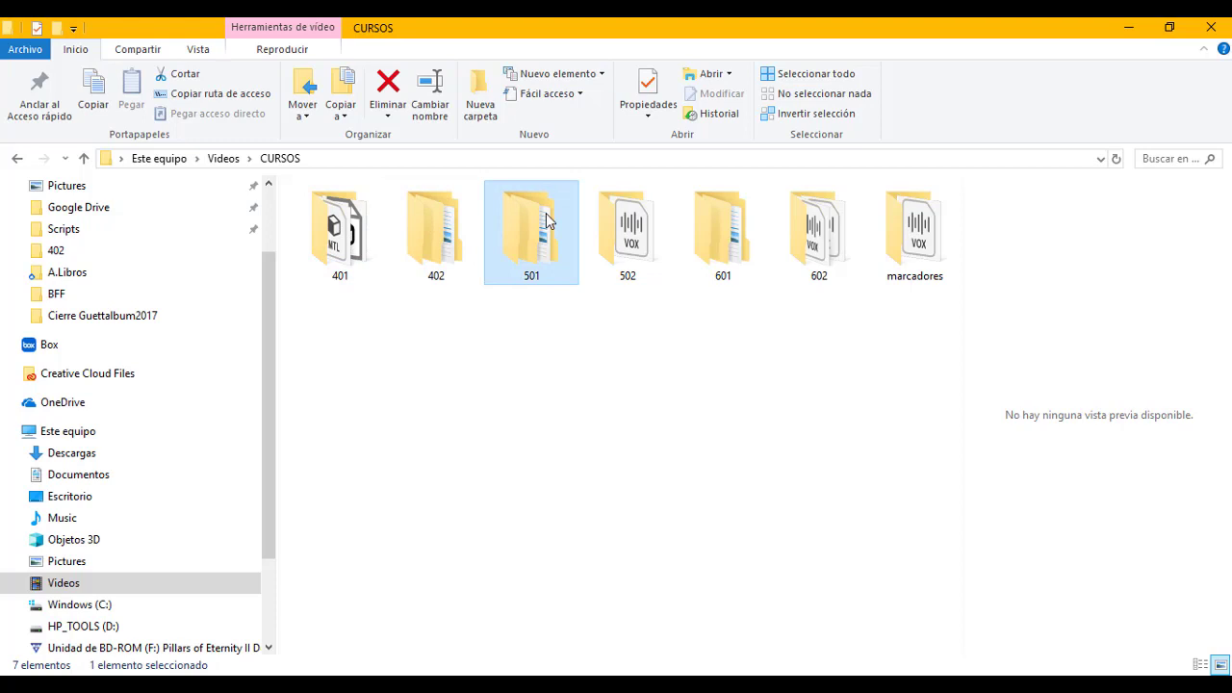
click(657, 225)
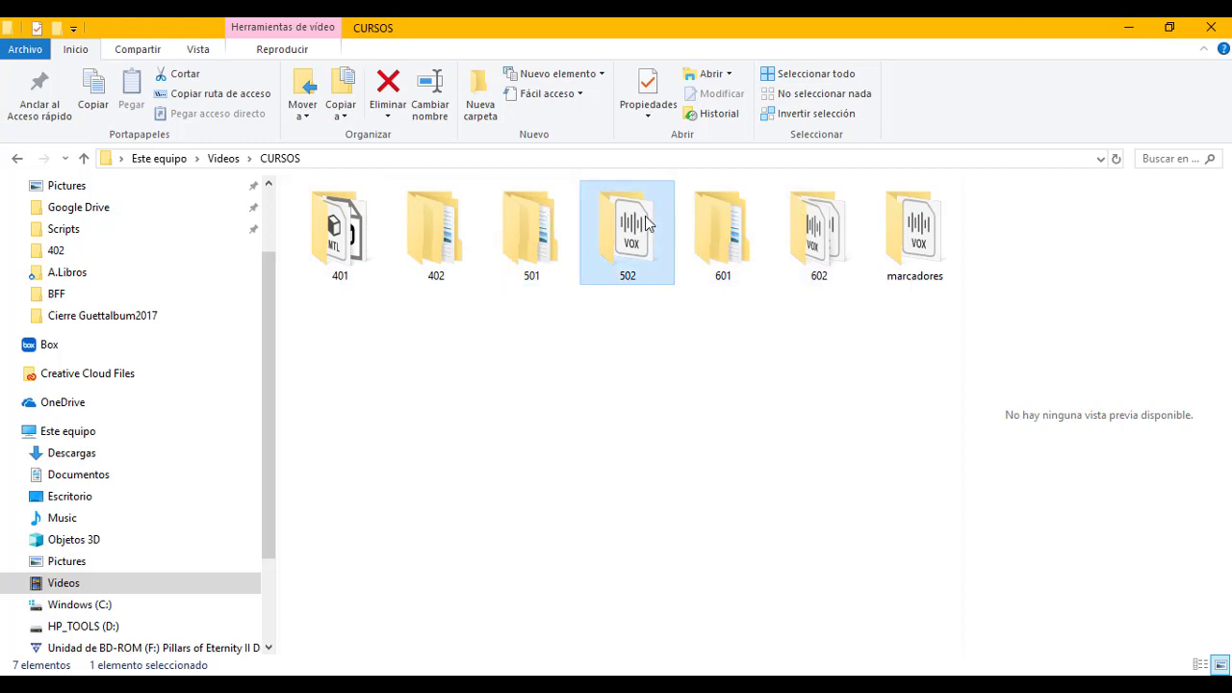
click(714, 231)
click(825, 244)
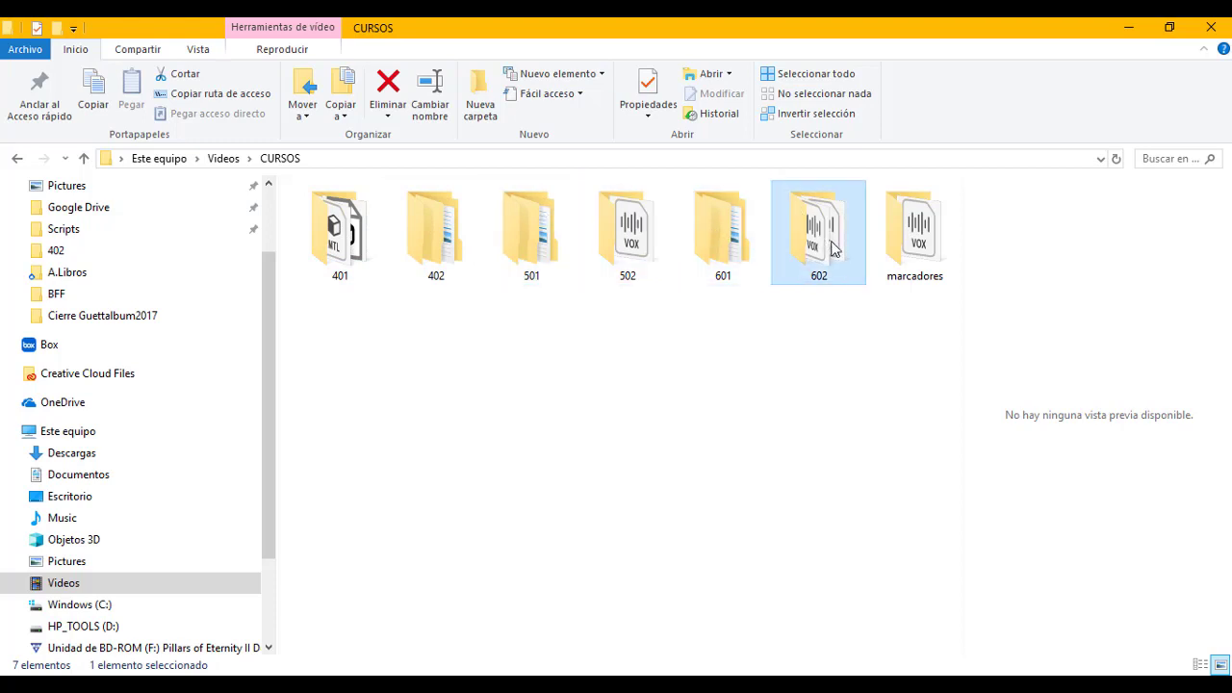
Step: Open the marcadores folder and its 401 subfolder, and preview its marker images one after another up to lasestrellas
click(907, 226)
double_click(906, 226)
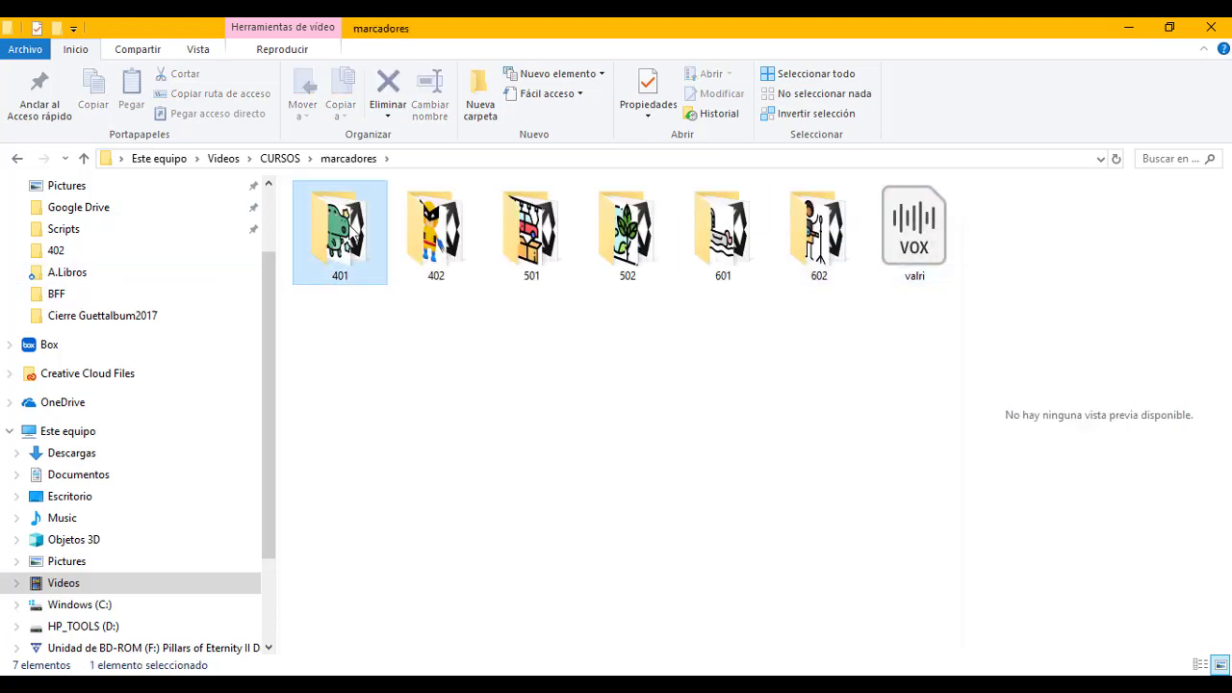
double_click(342, 231)
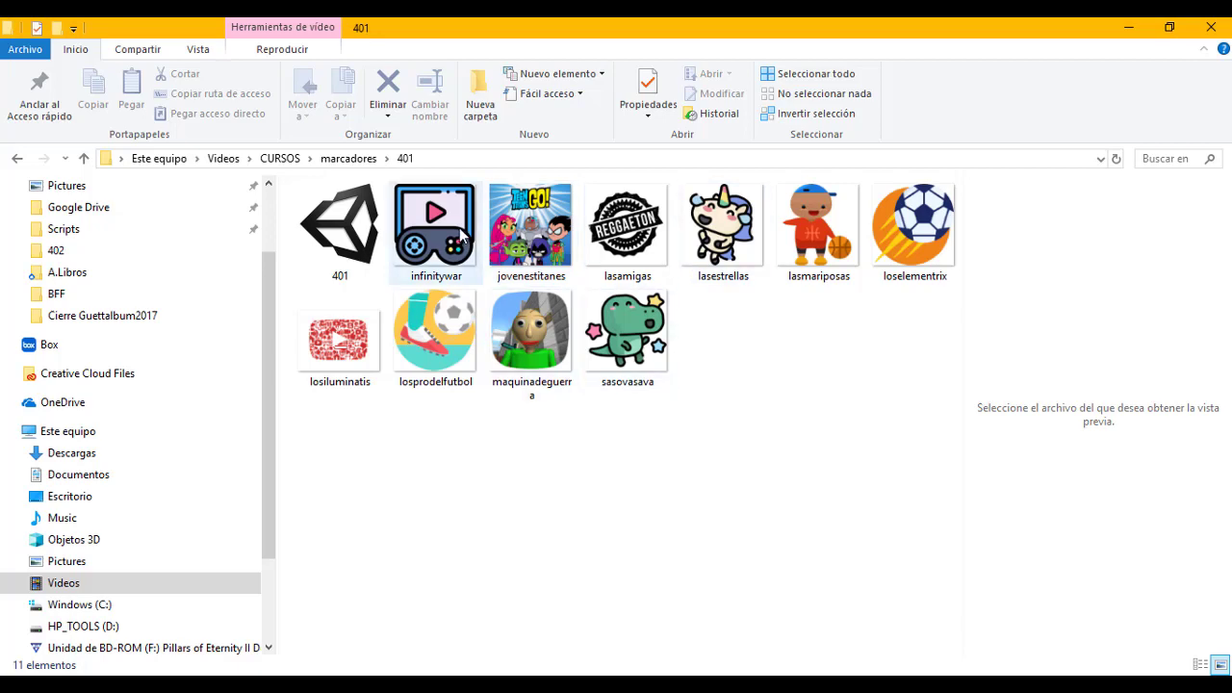
click(463, 236)
key(Right)
key(Right)
key(Right)
key(Right)
key(Right)
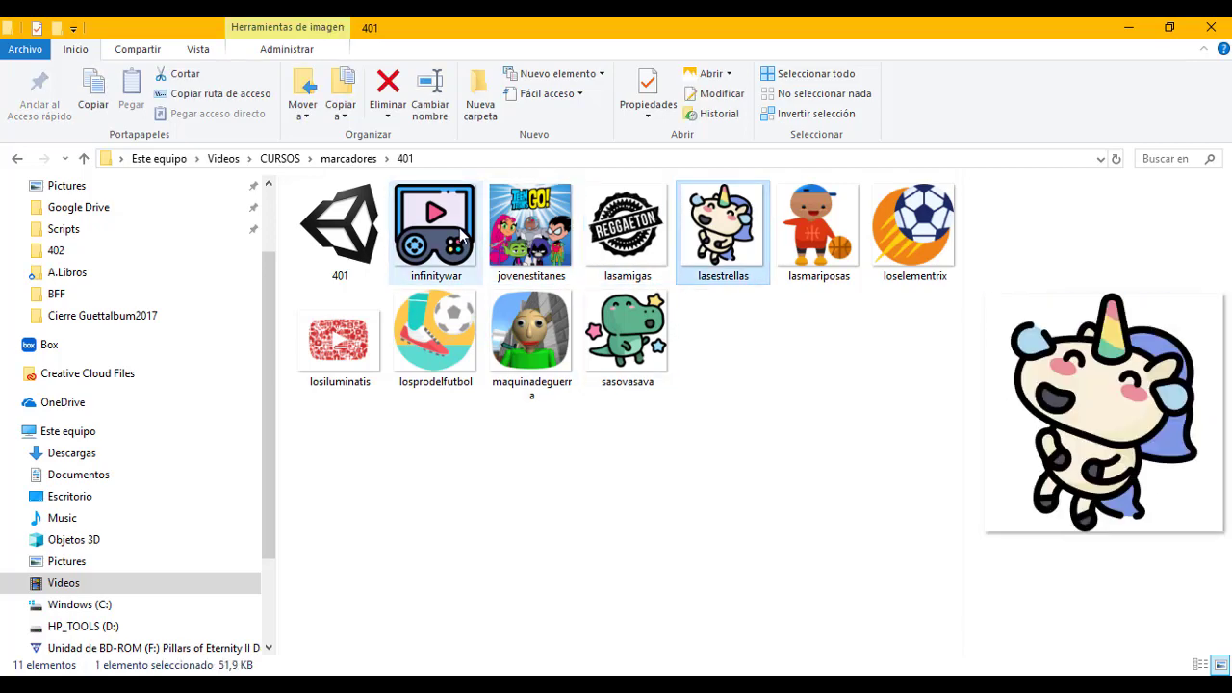
Step: Preview the maquinadeguerra marker, check the 401 Unity package's file details, and return to the CURSOS folder
key(Down)
key(Left)
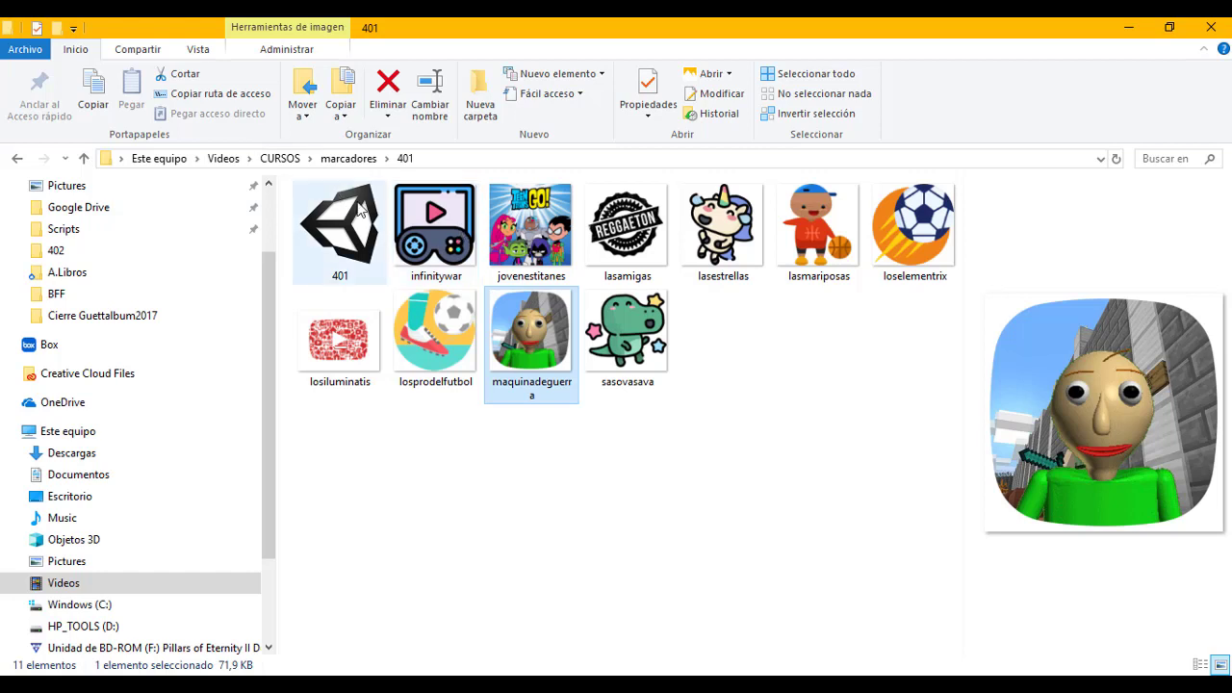
click(393, 518)
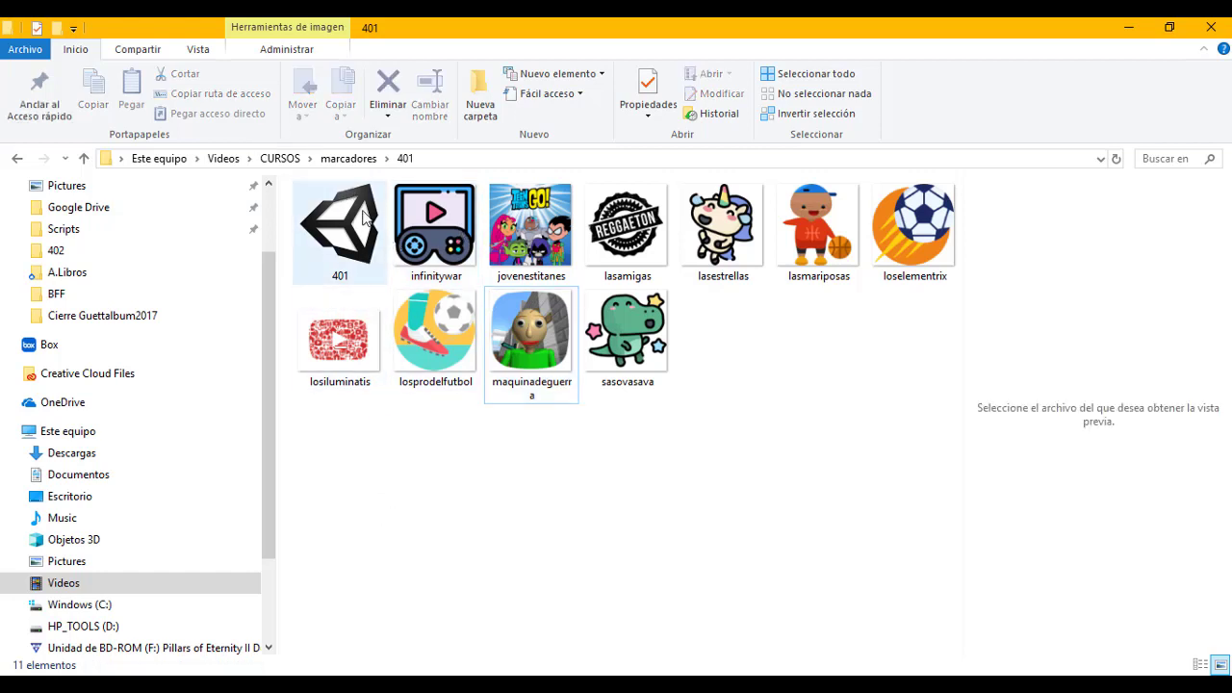
mouse_move(328, 212)
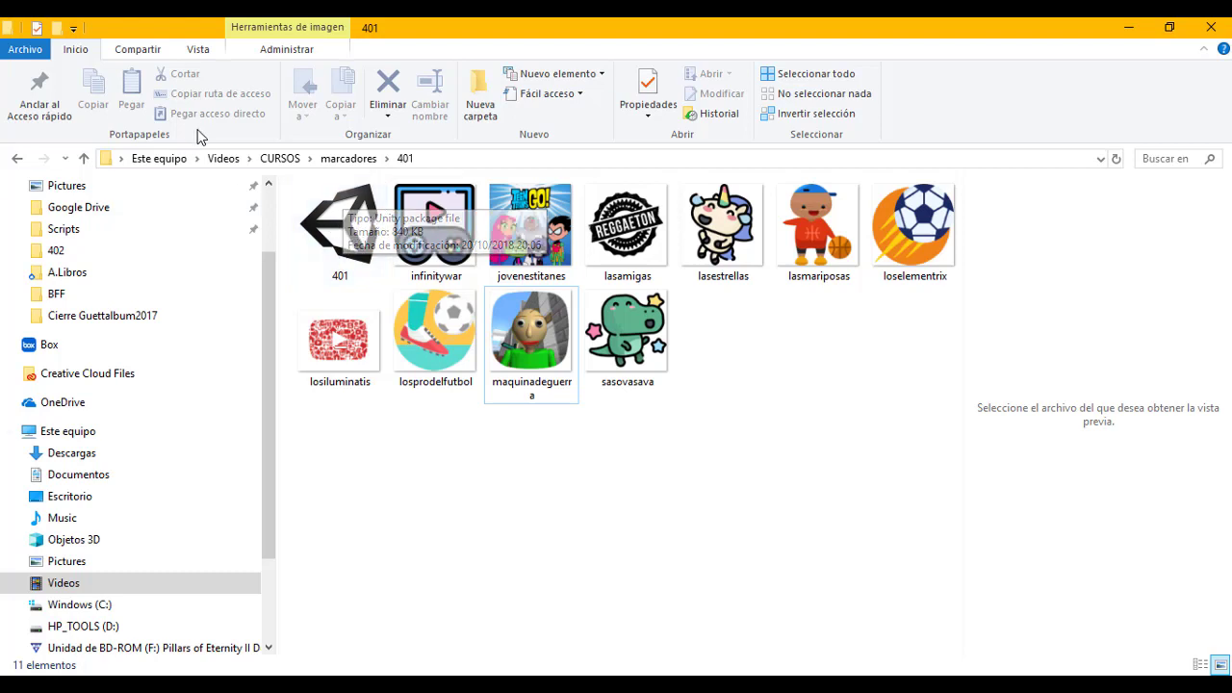
click(16, 159)
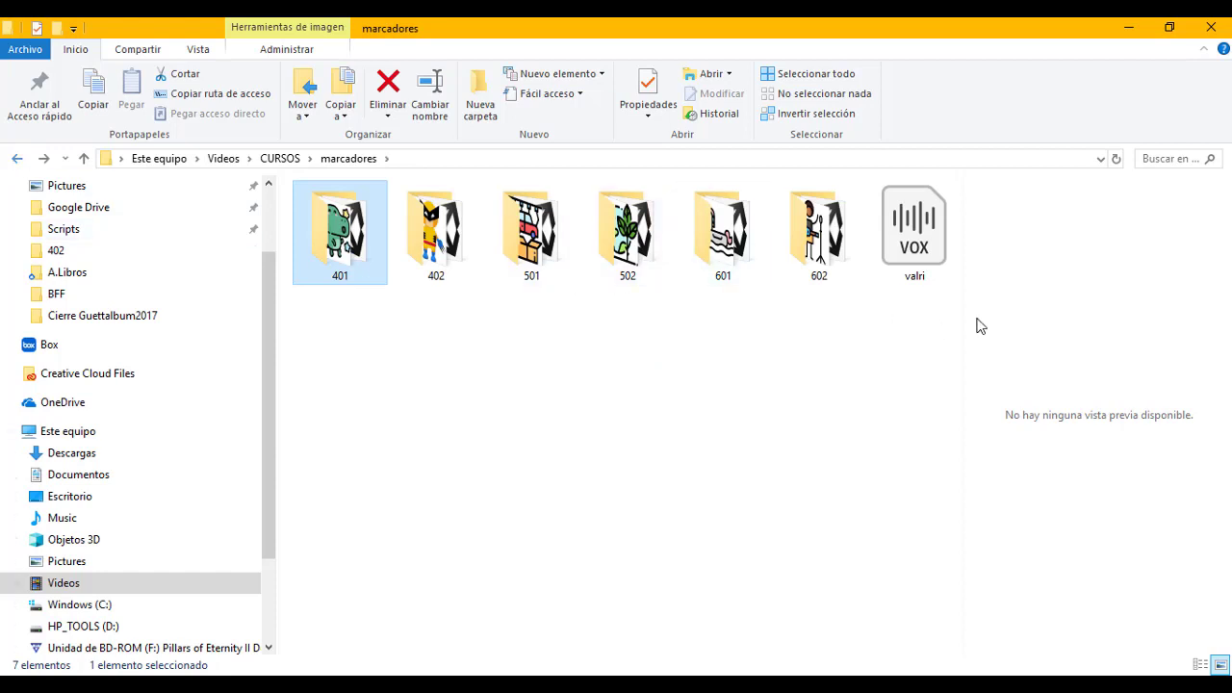
click(18, 159)
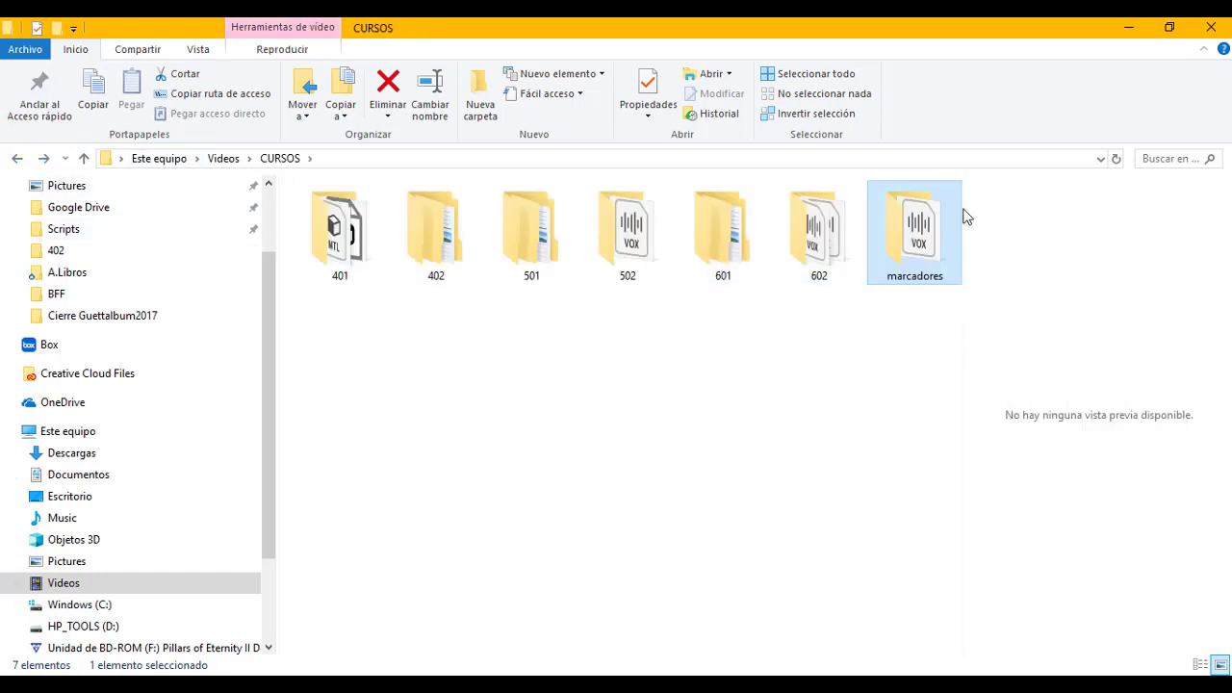
Step: Create a text document named License Key in the CURSOS folder, then open it briefly and close it empty
click(399, 344)
right_click(397, 341)
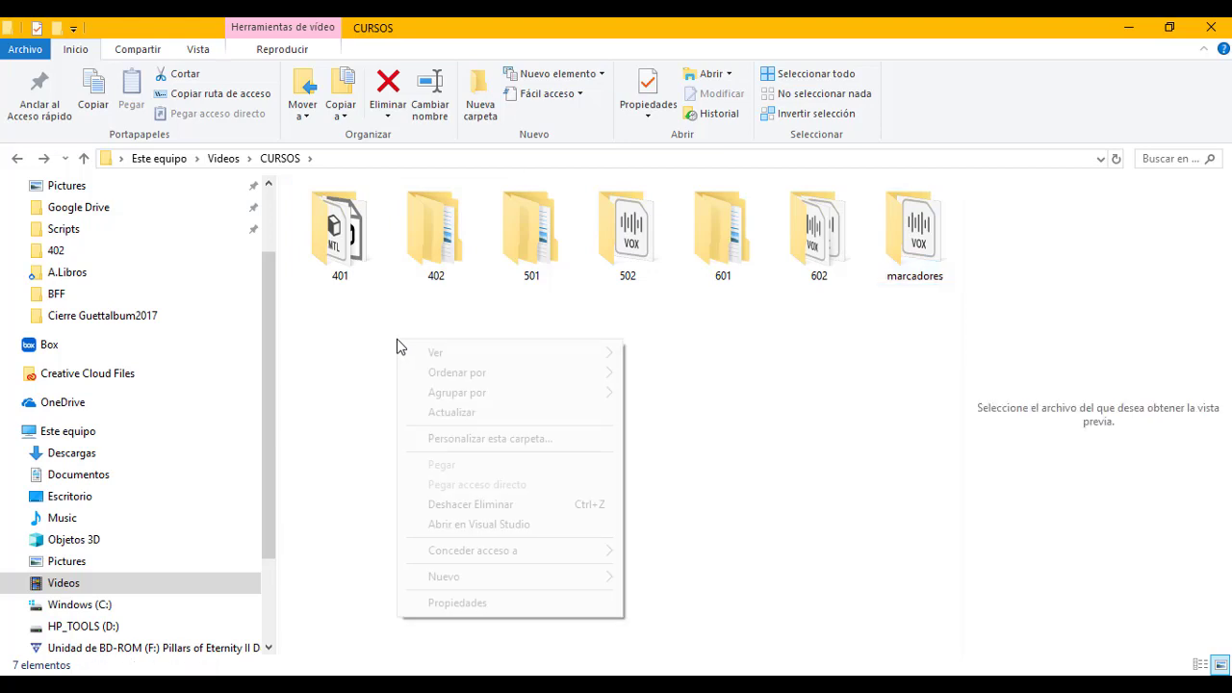
mouse_move(491, 574)
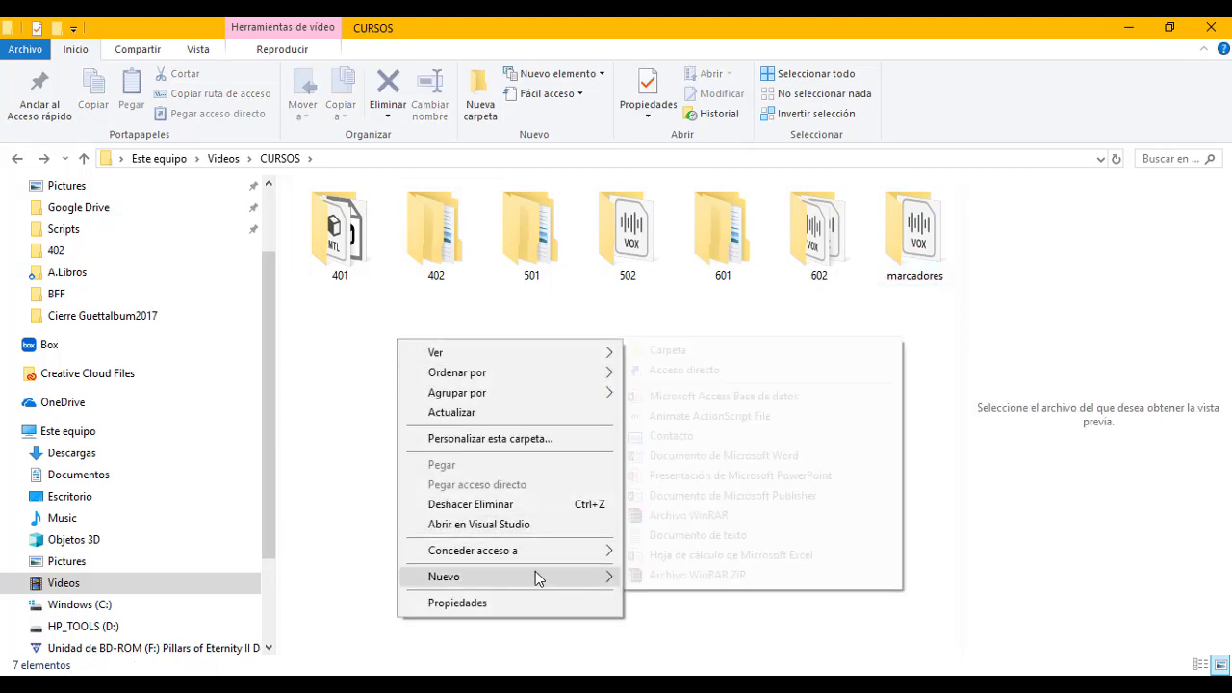
click(707, 535)
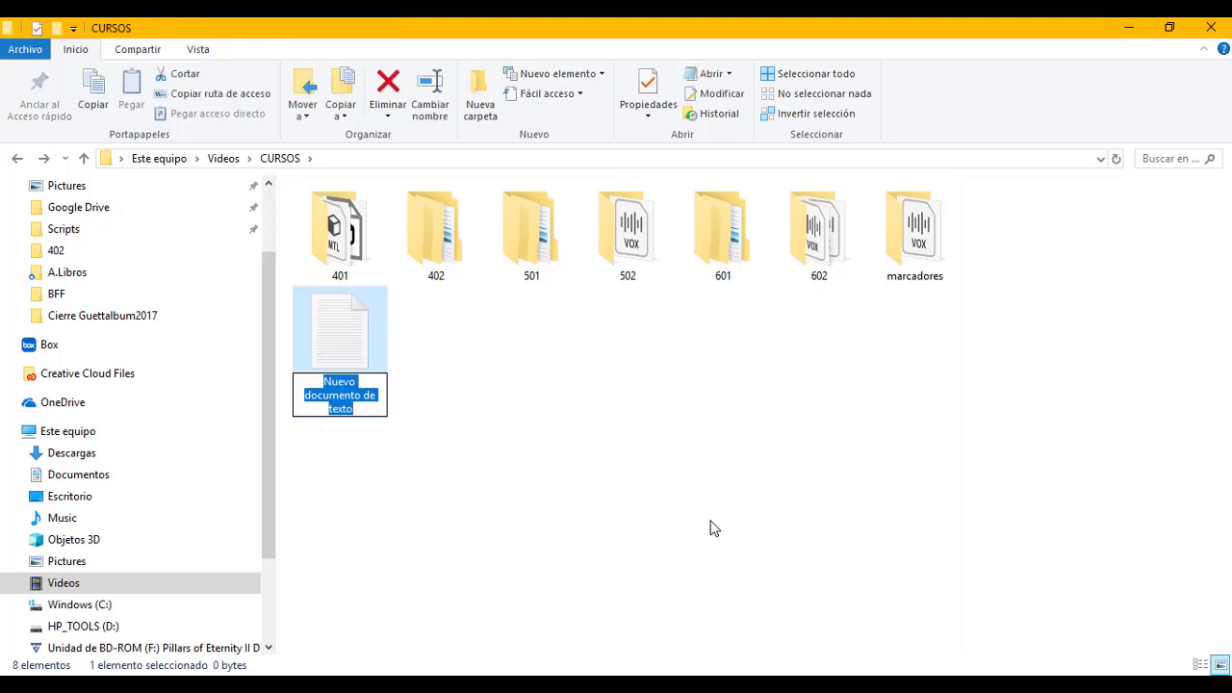
text(License K)
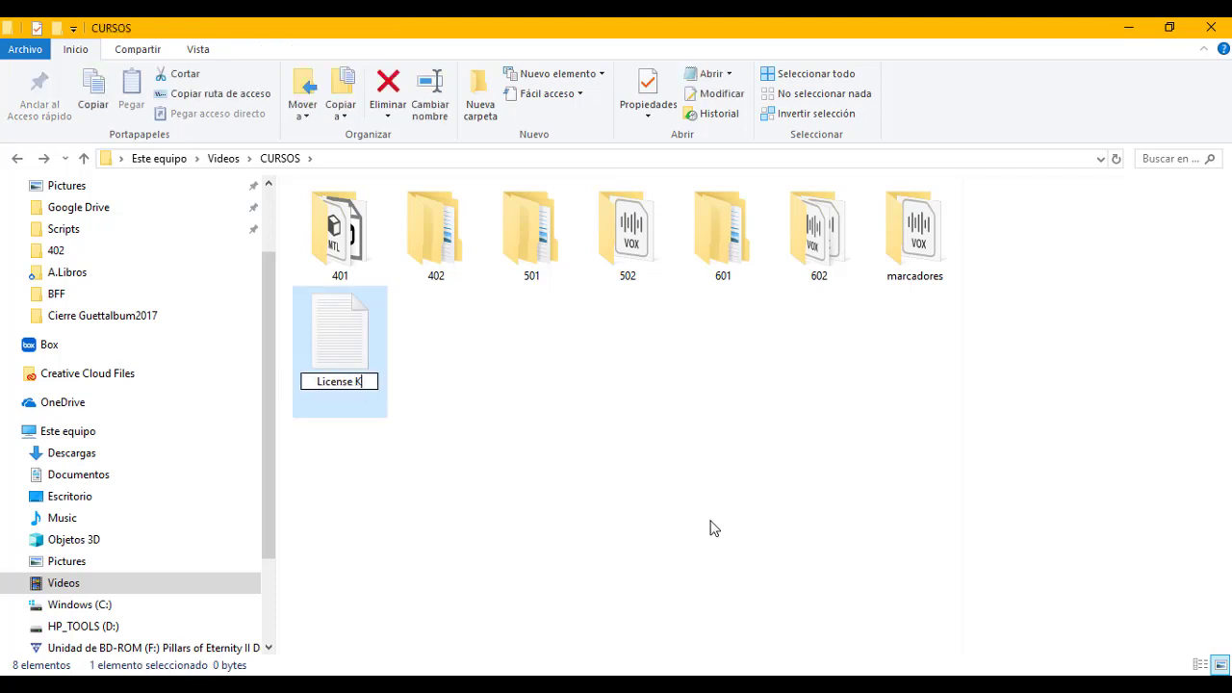
text(ey)
key(Return)
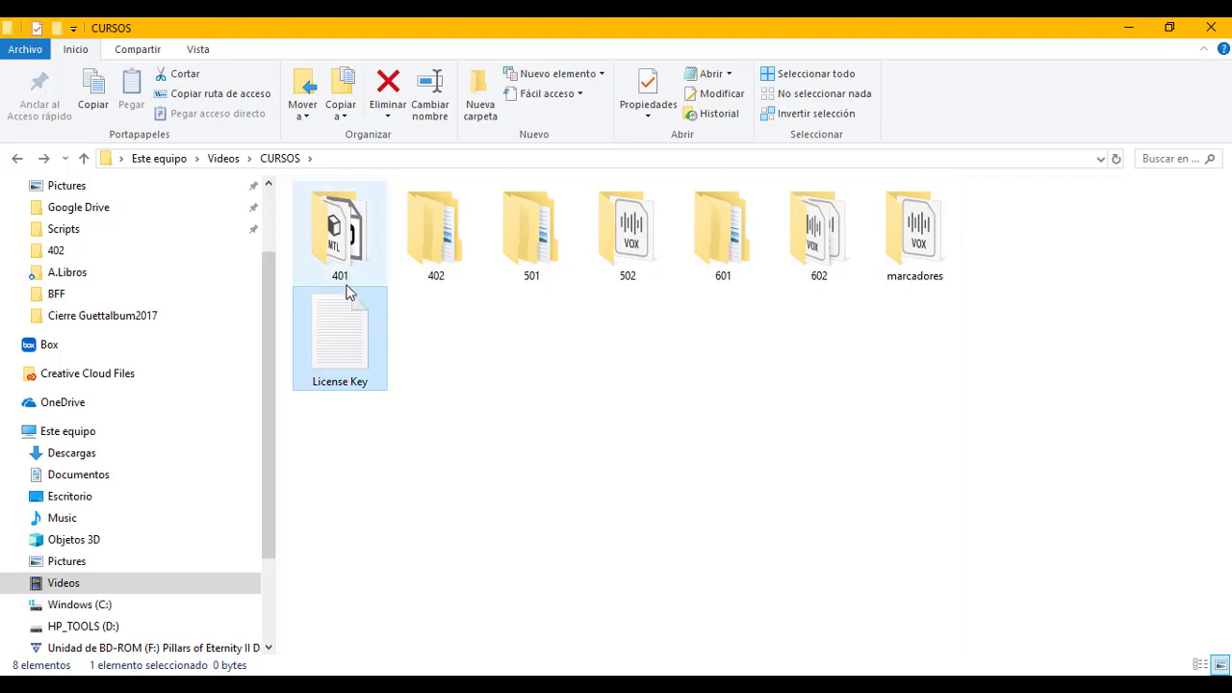
double_click(330, 337)
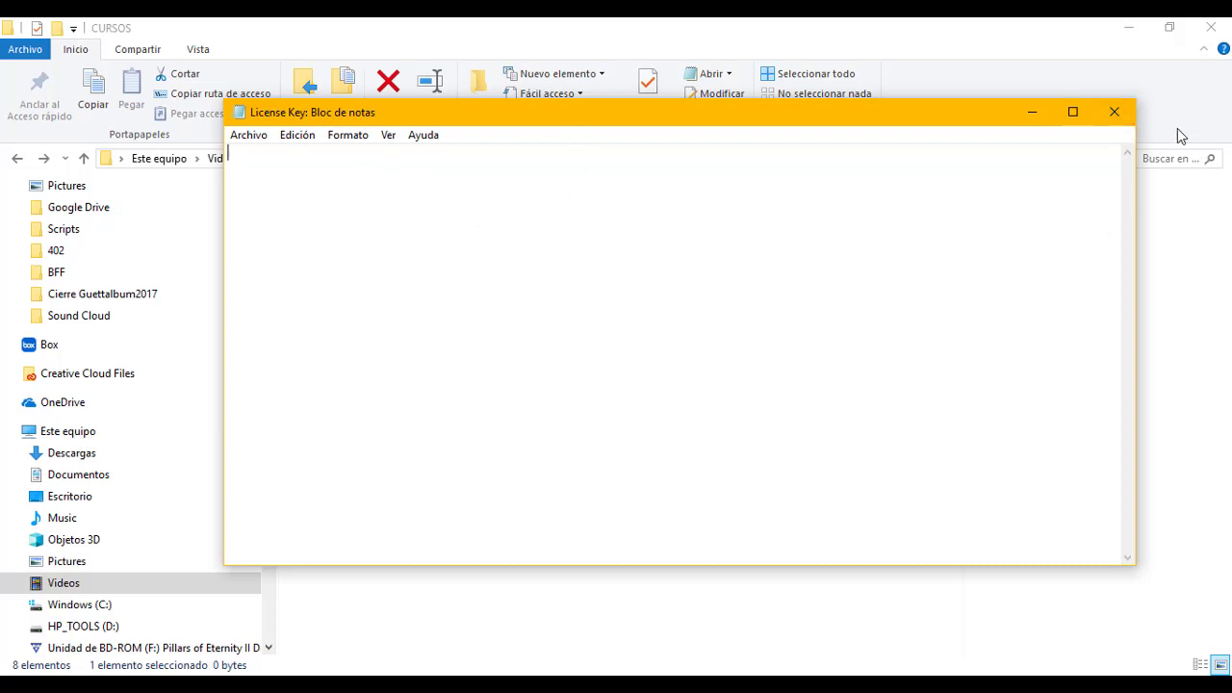
click(1113, 113)
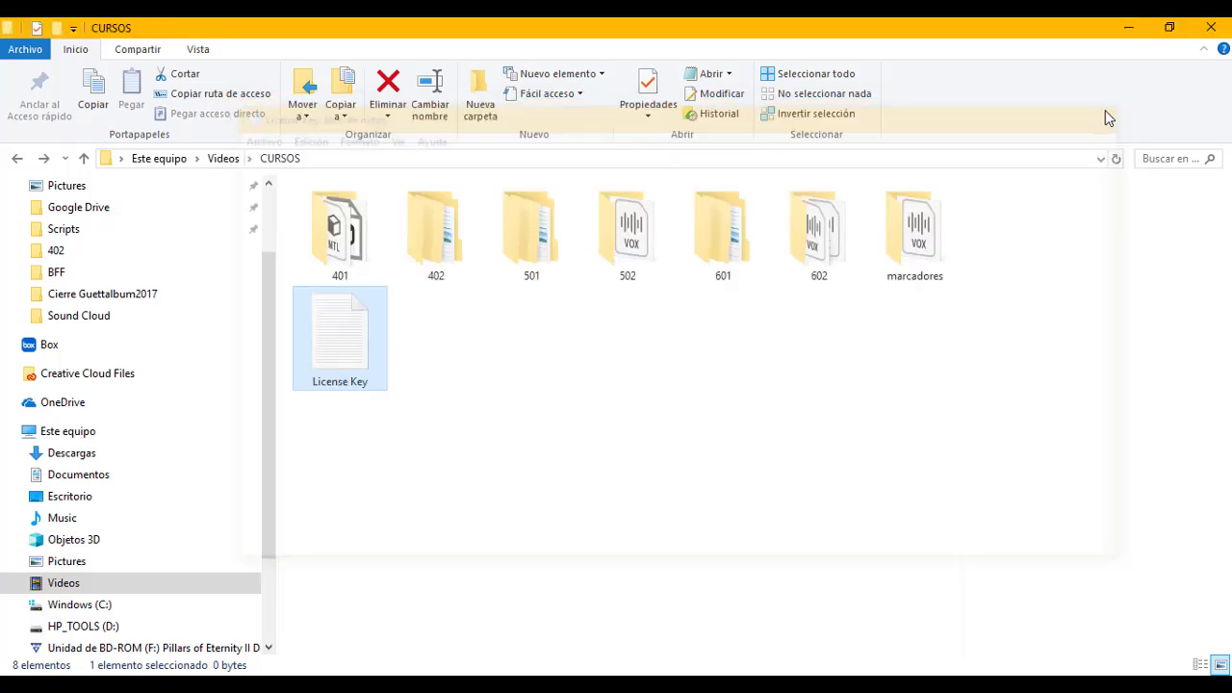
Step: Open the 401 course folder, show its contents as a list, and return to CURSOS
double_click(335, 248)
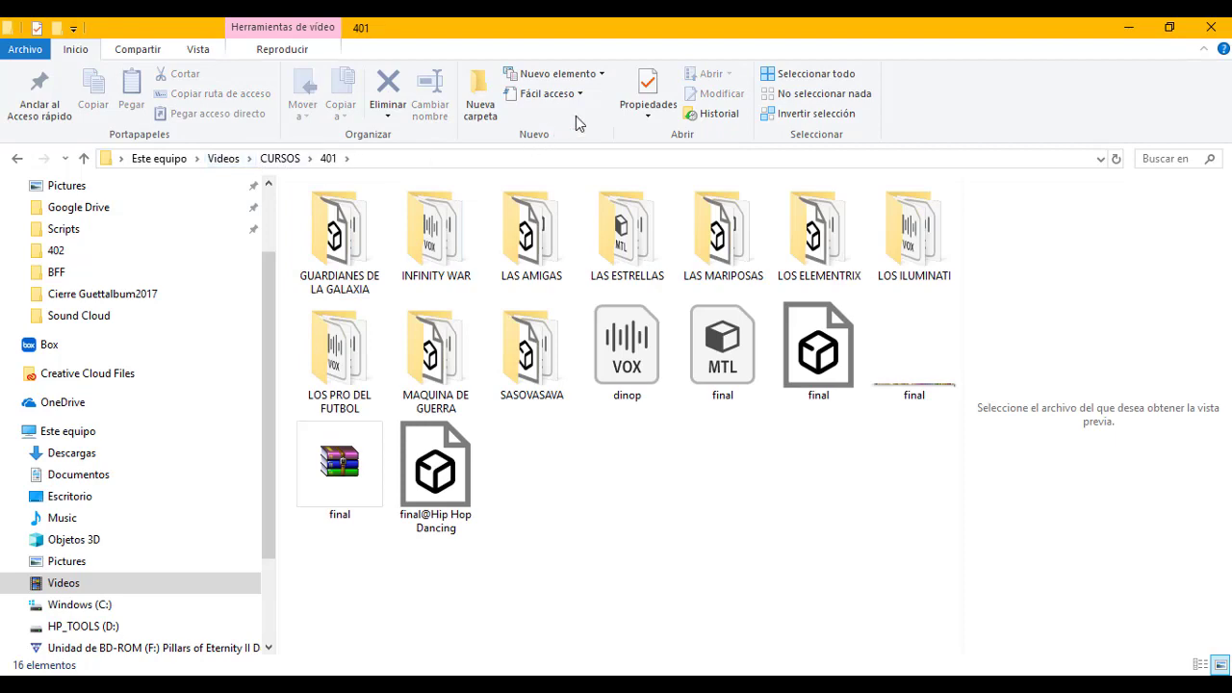
click(199, 49)
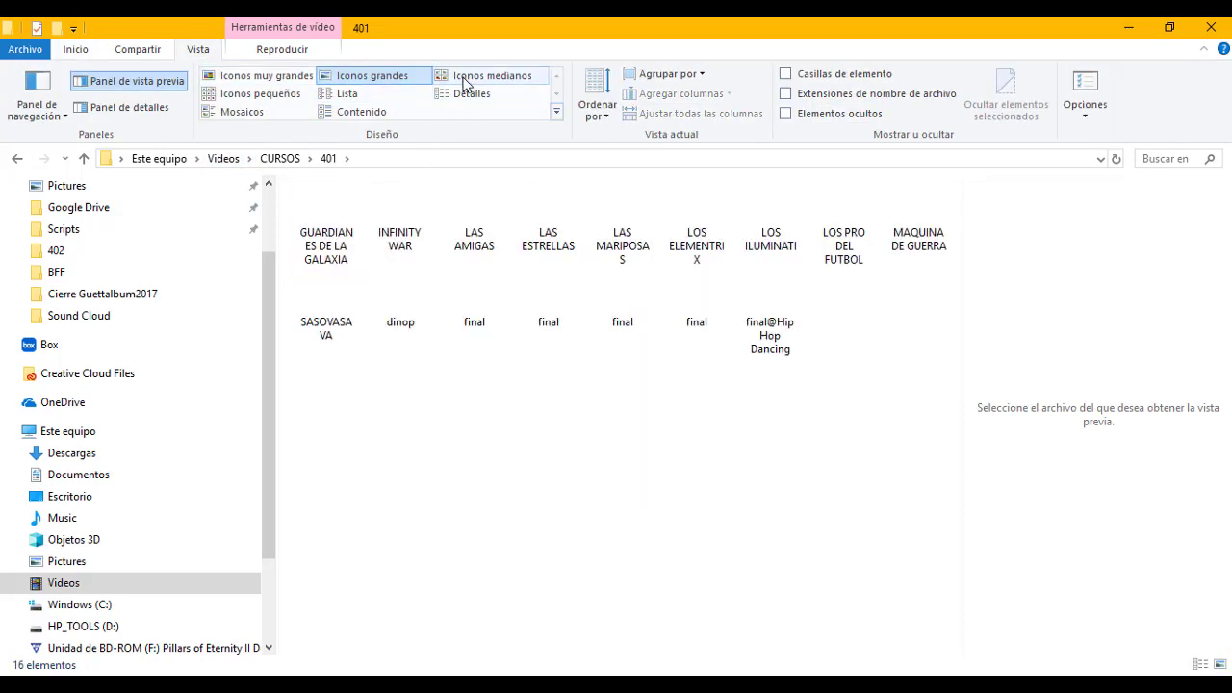
click(346, 93)
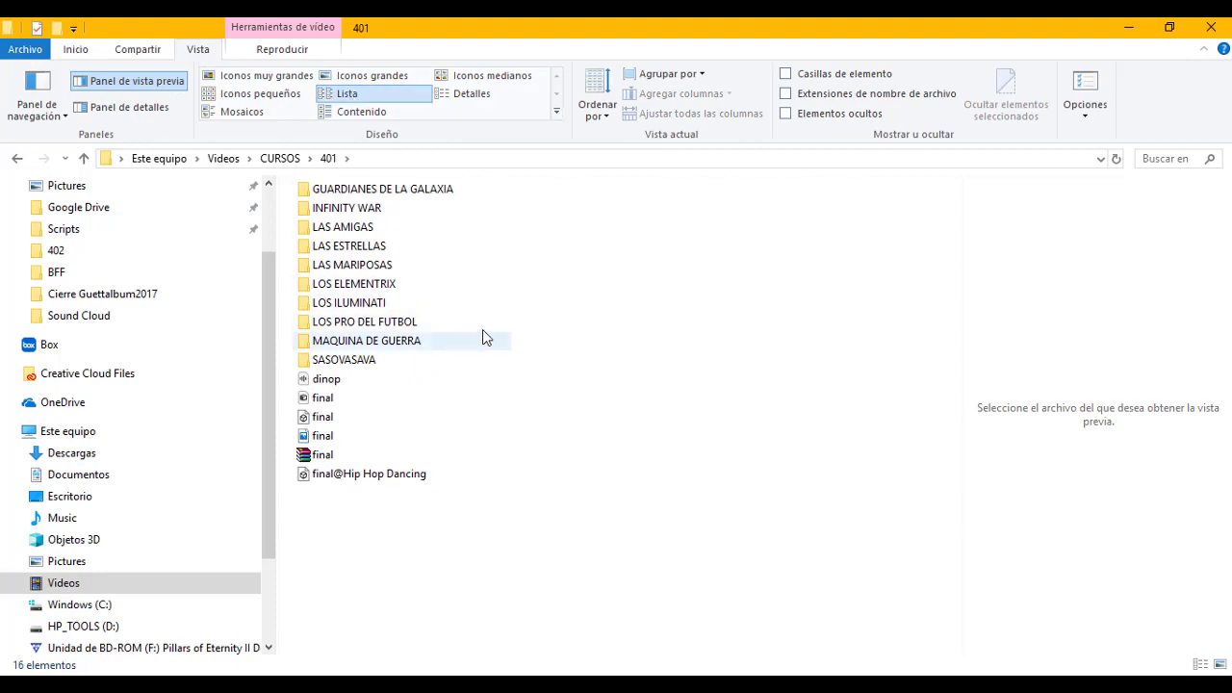
click(335, 188)
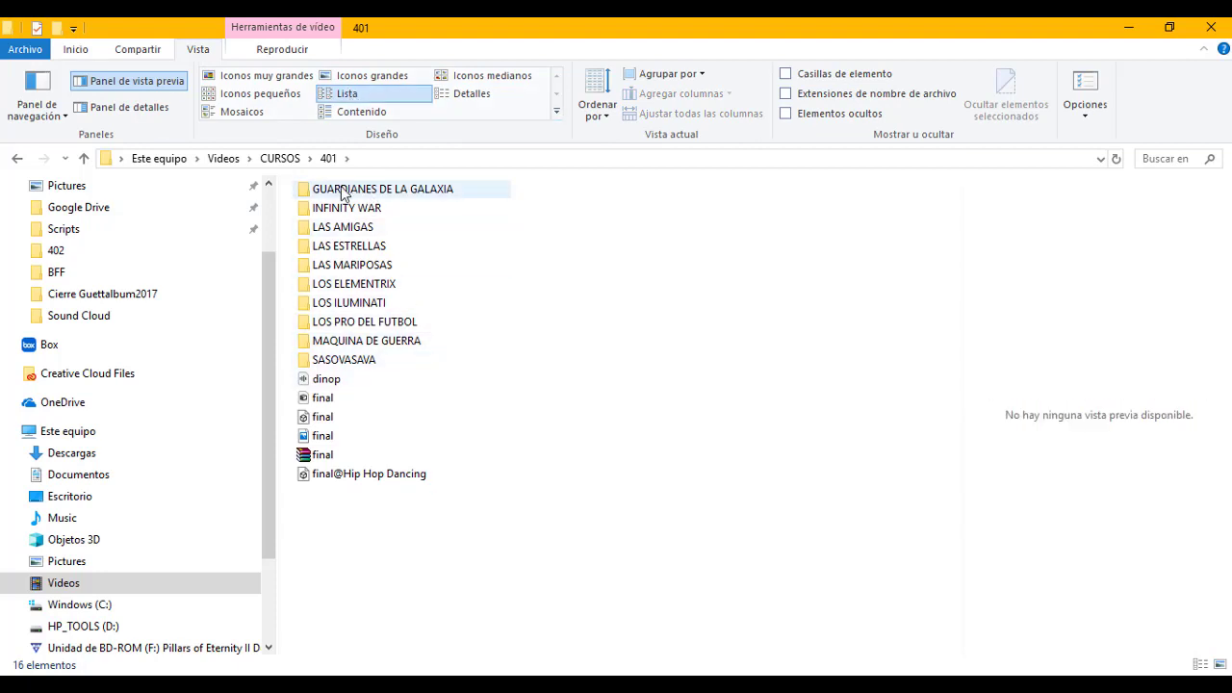
click(18, 158)
Step: Open the 402 course folder and its elite t subfolder, showing both as lists, and open the espacios folder
click(429, 220)
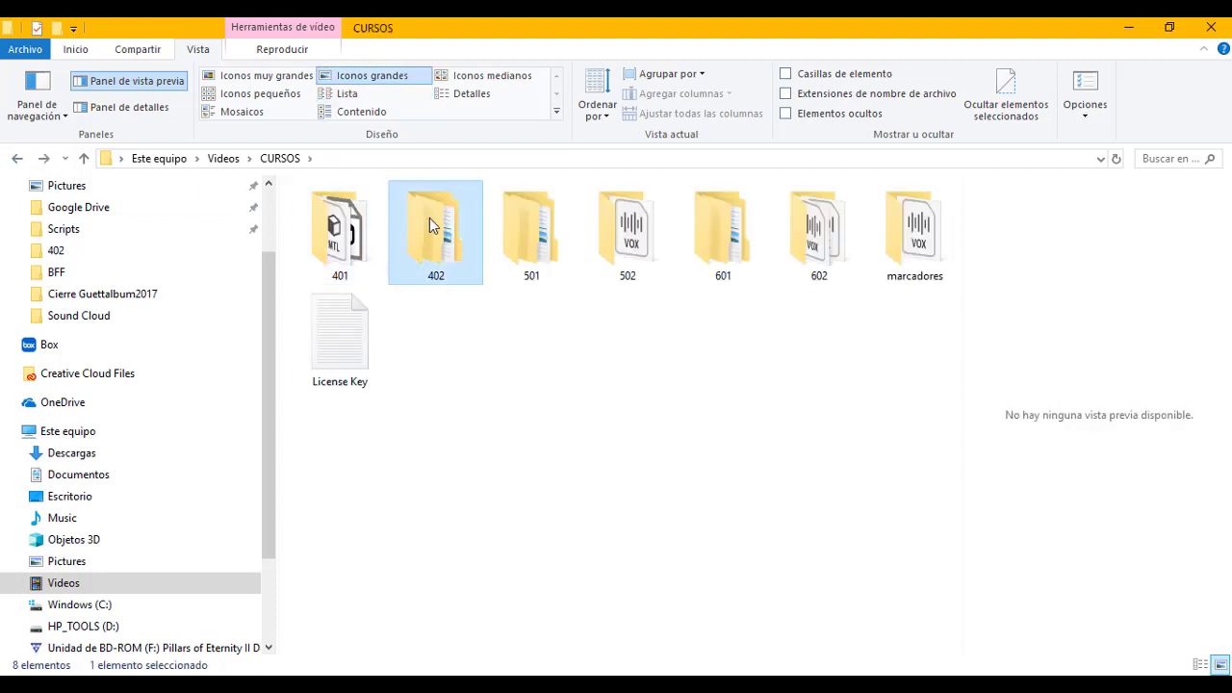
double_click(430, 220)
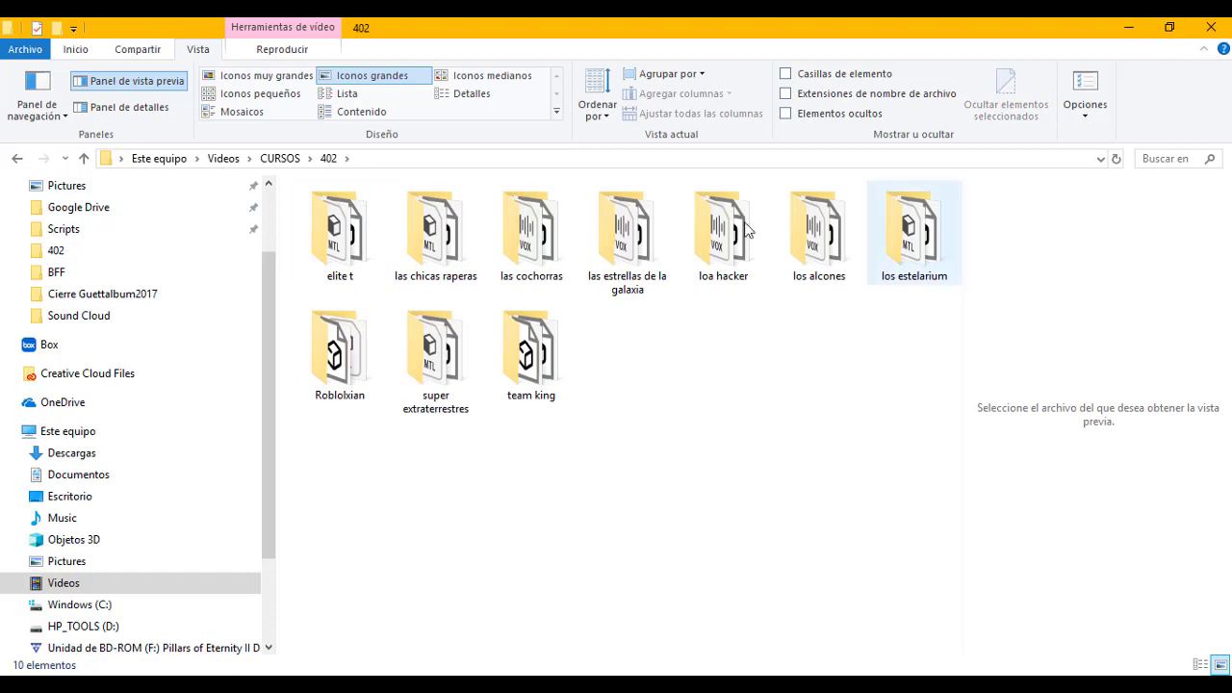
click(347, 93)
double_click(334, 187)
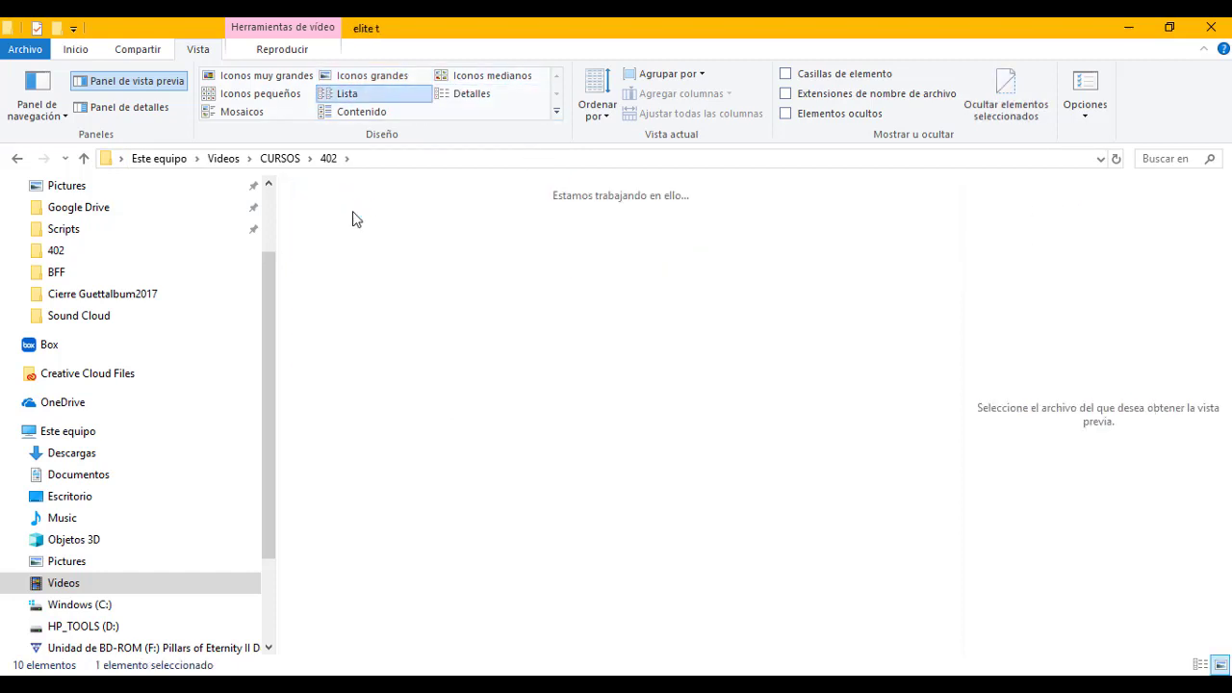
click(347, 96)
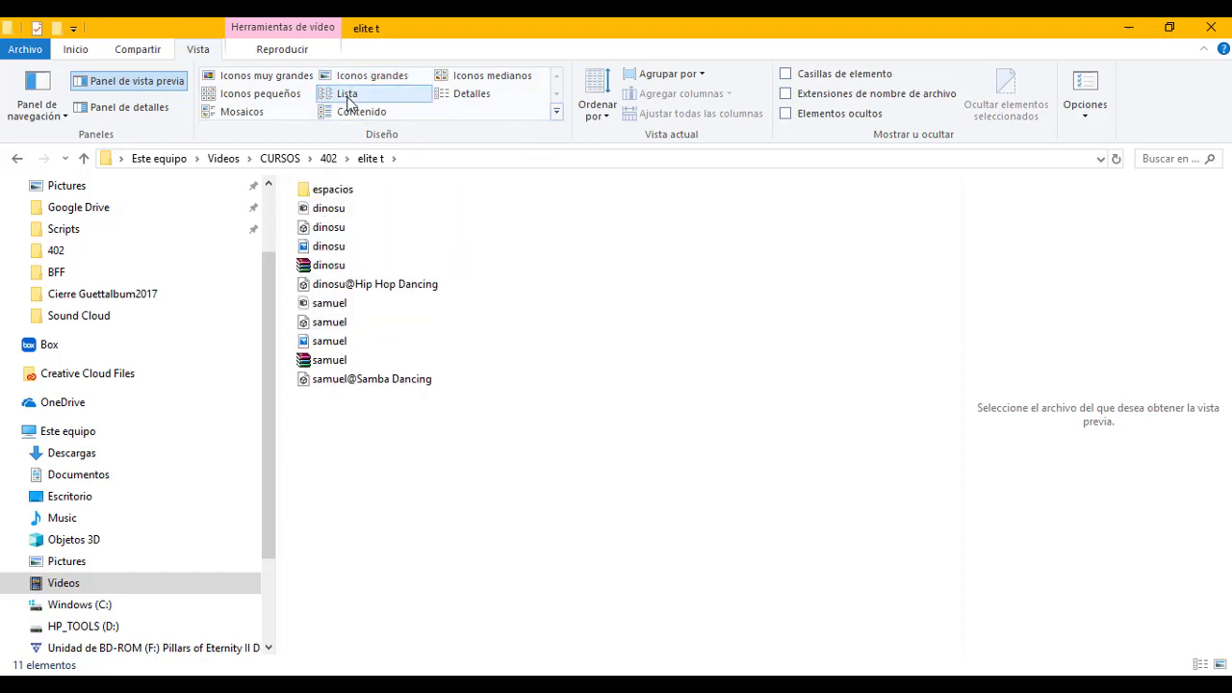
double_click(343, 193)
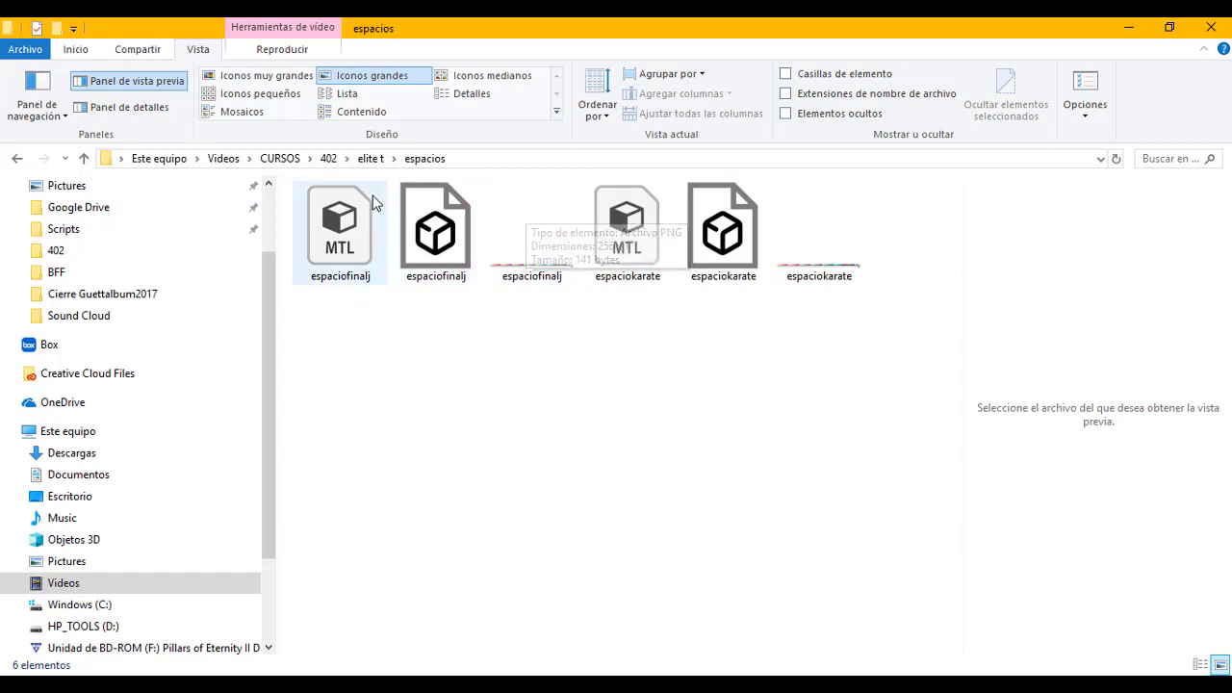
Step: Return to elite t, point out the Hip Hop Dancing and Samba Dancing animation files, and go back to CURSOS
click(18, 158)
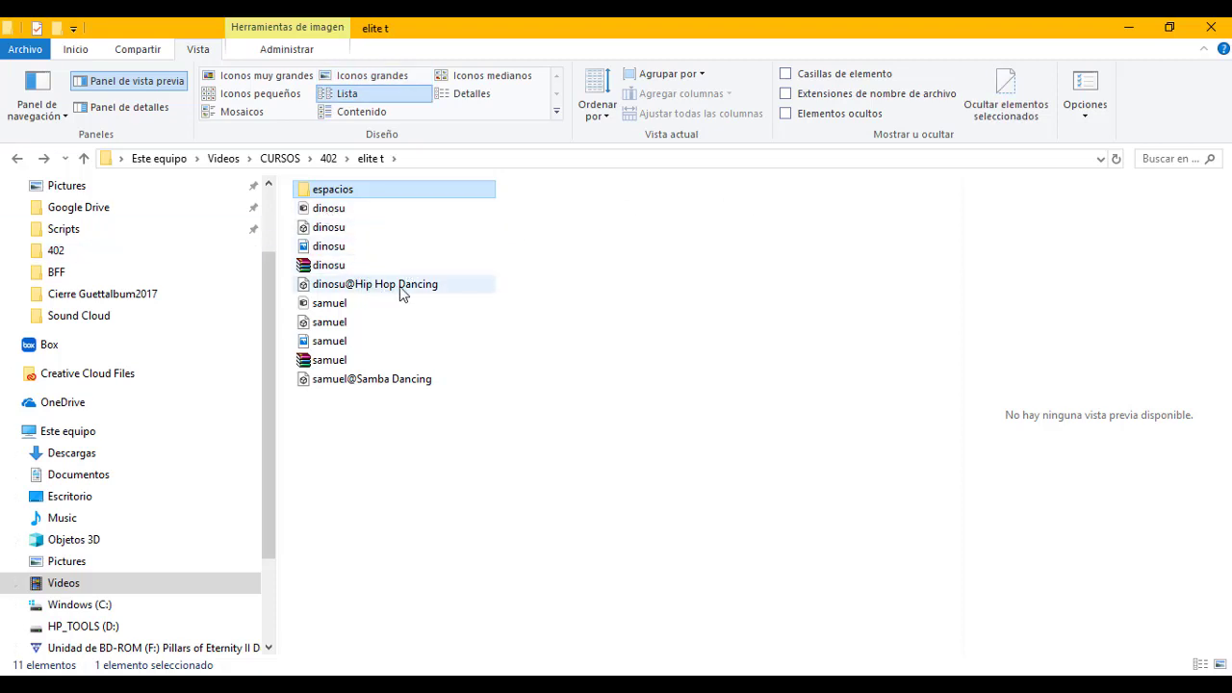
click(402, 297)
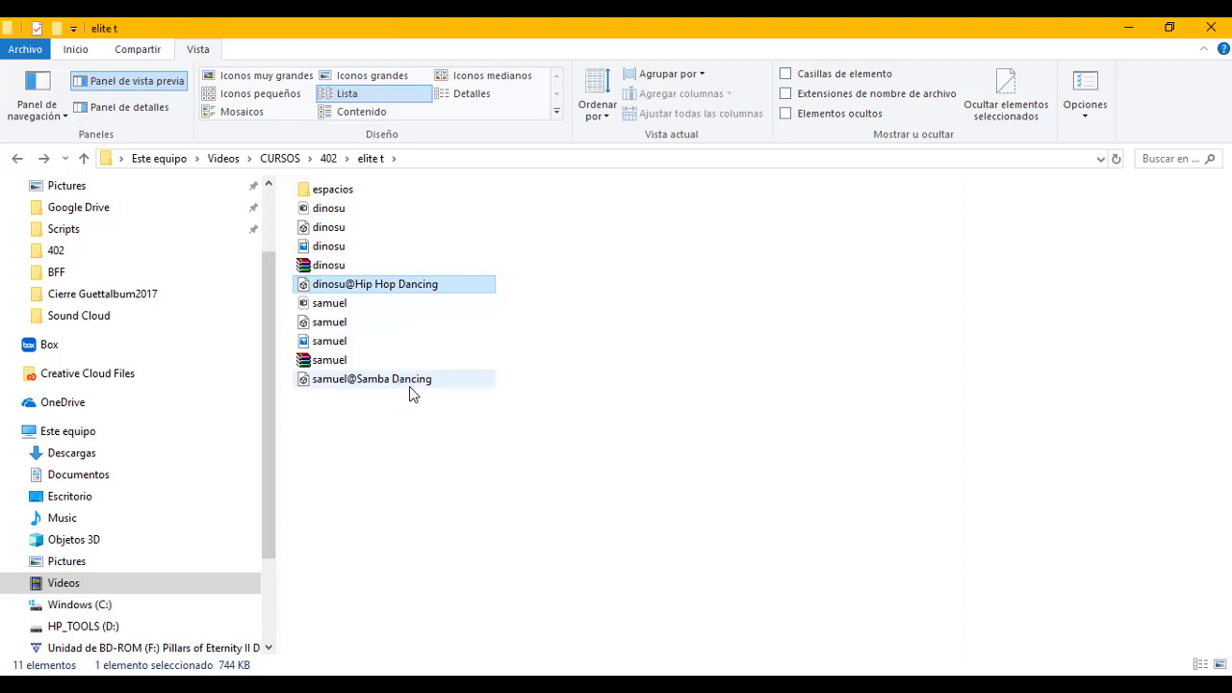
click(379, 382)
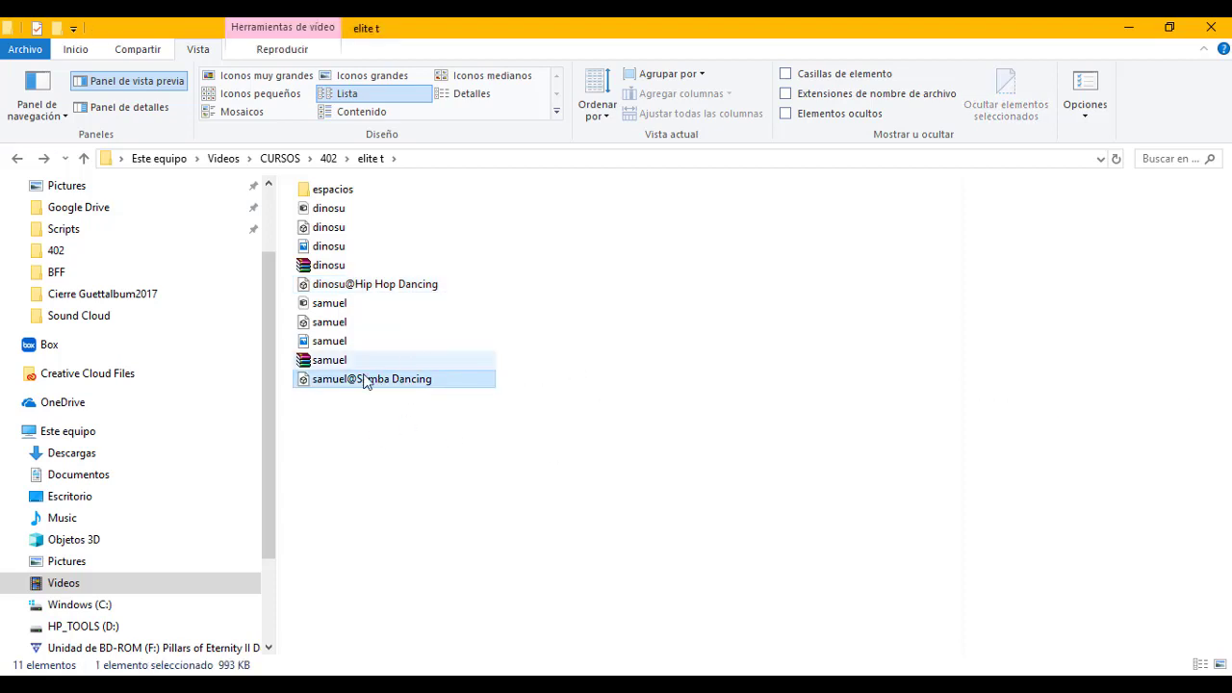
click(17, 160)
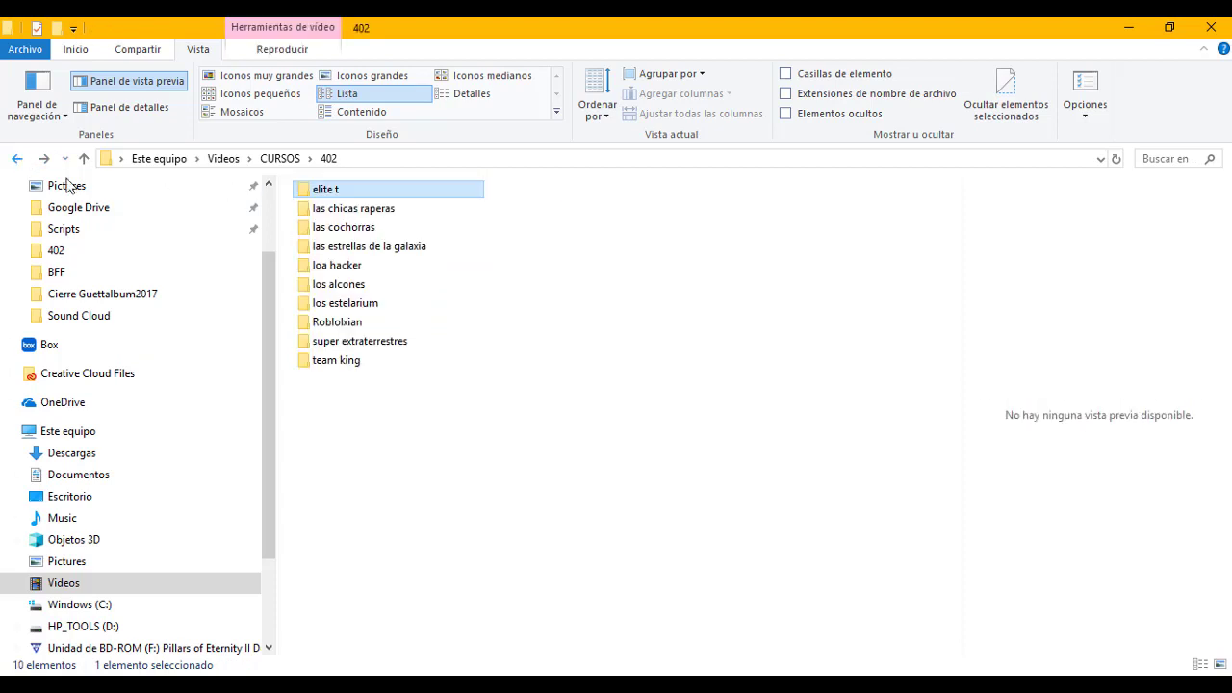
click(17, 160)
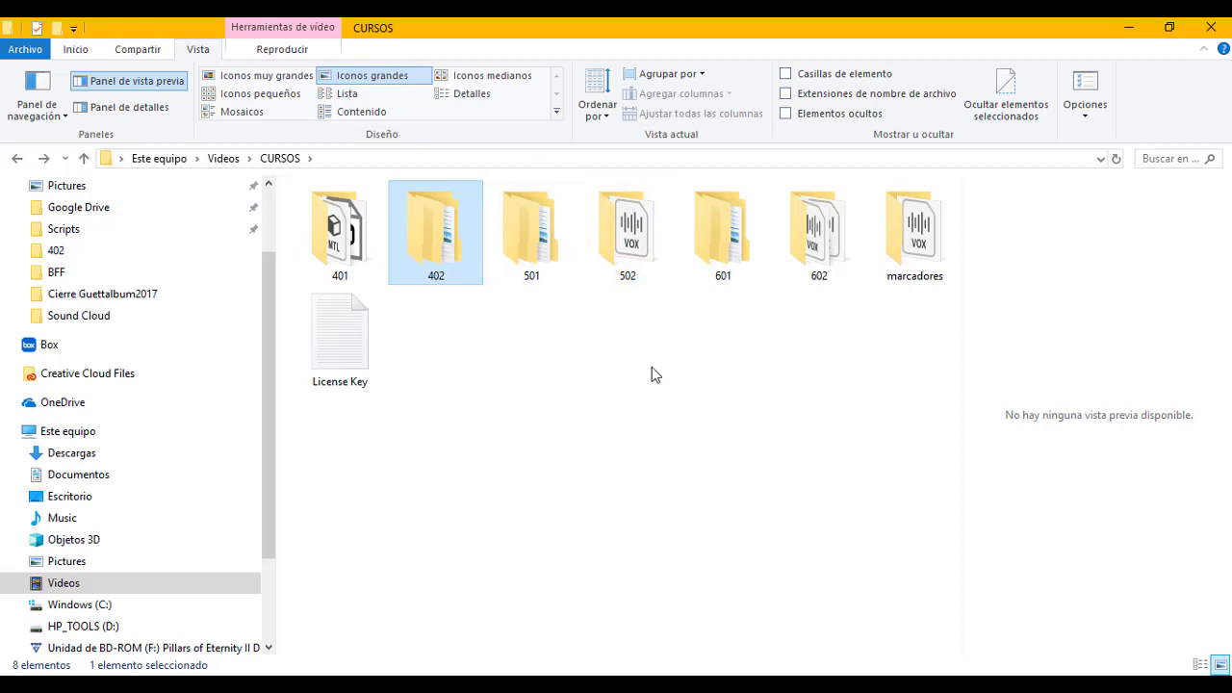
Step: Go back to the Videos folder, point out the CURSOS folder there, and reopen it
click(17, 160)
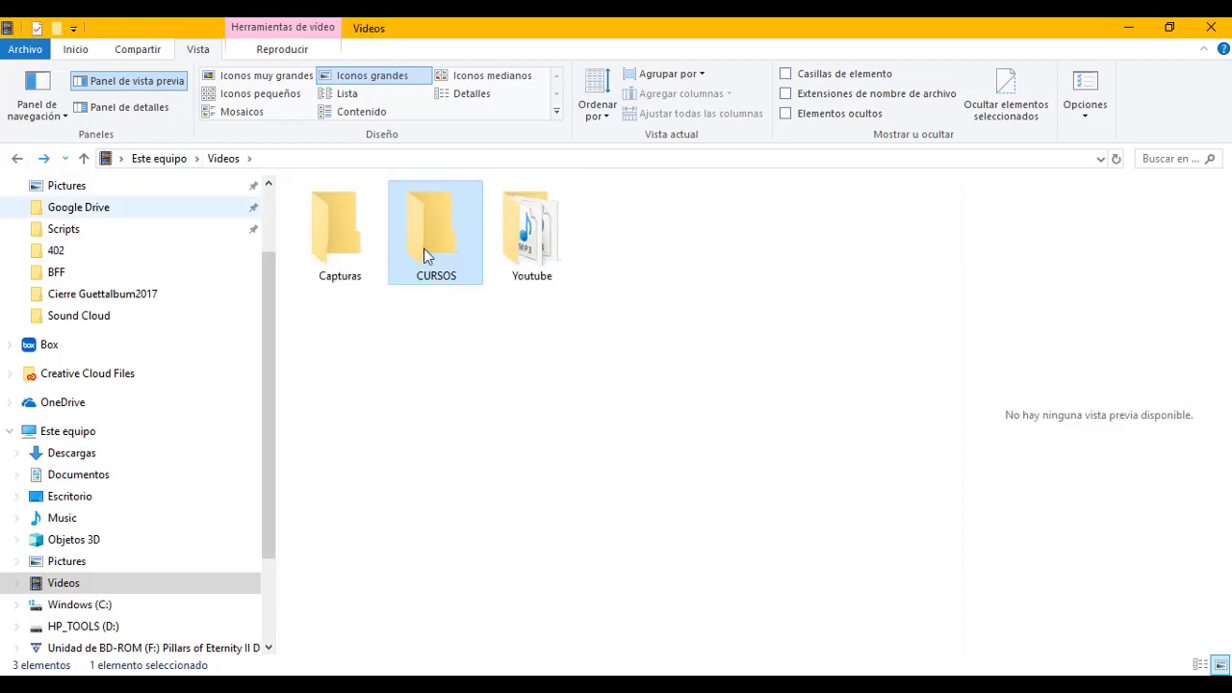
mouse_move(421, 277)
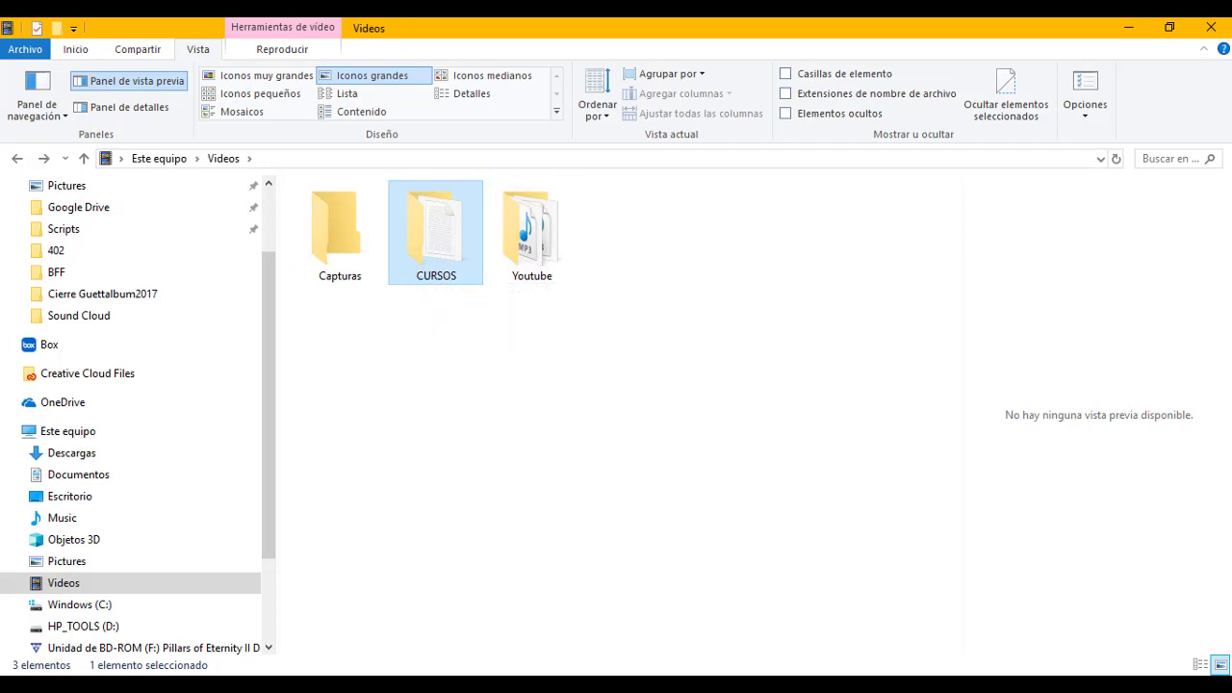
click(433, 276)
click(489, 375)
double_click(429, 247)
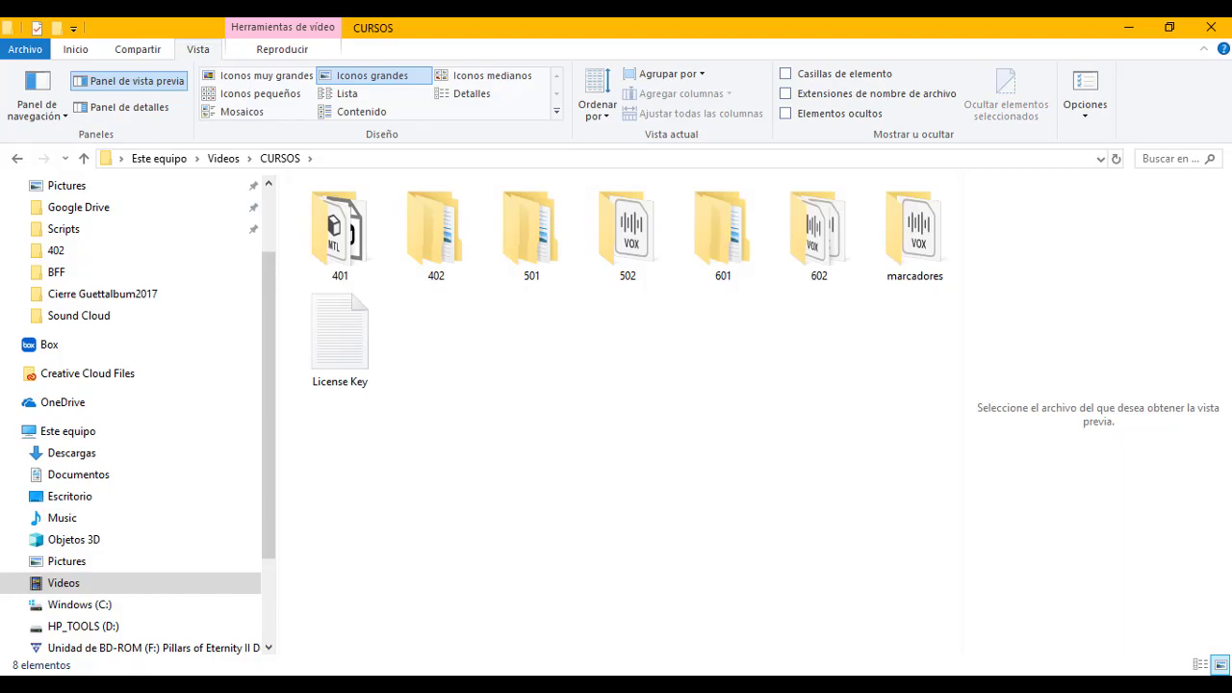
Step: Switch to Unity, expand the 501 group in the hierarchy and collapse its first ImageTarget
key(alt+Tab)
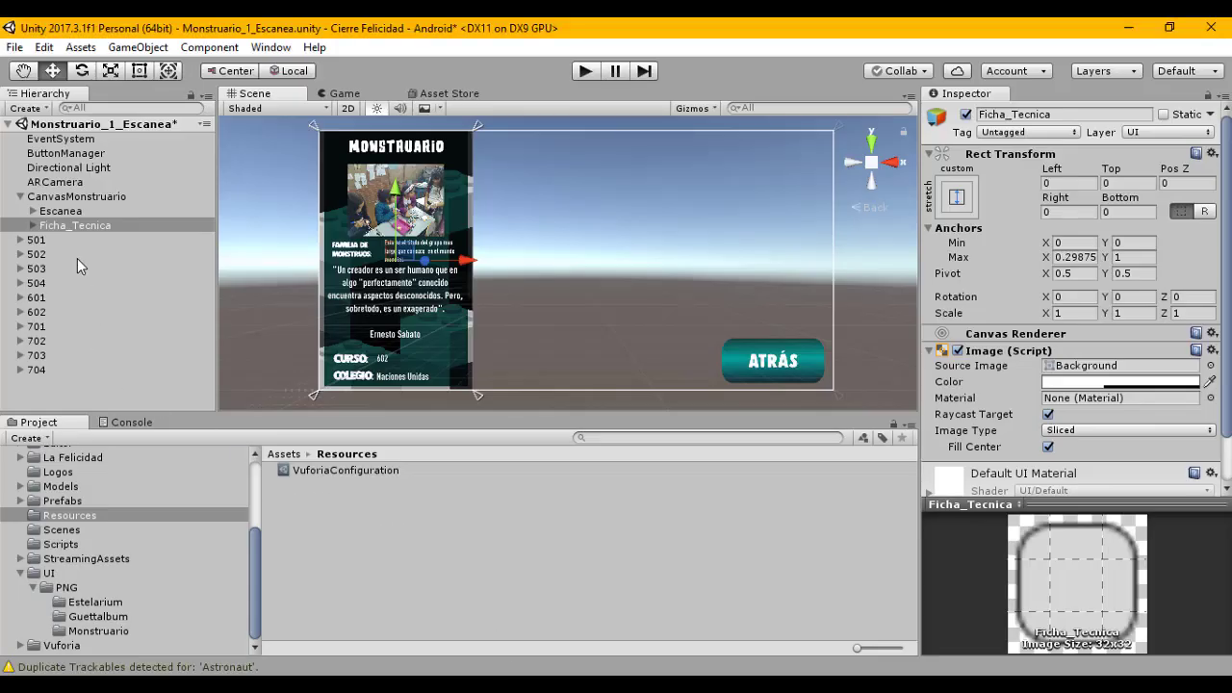
click(21, 240)
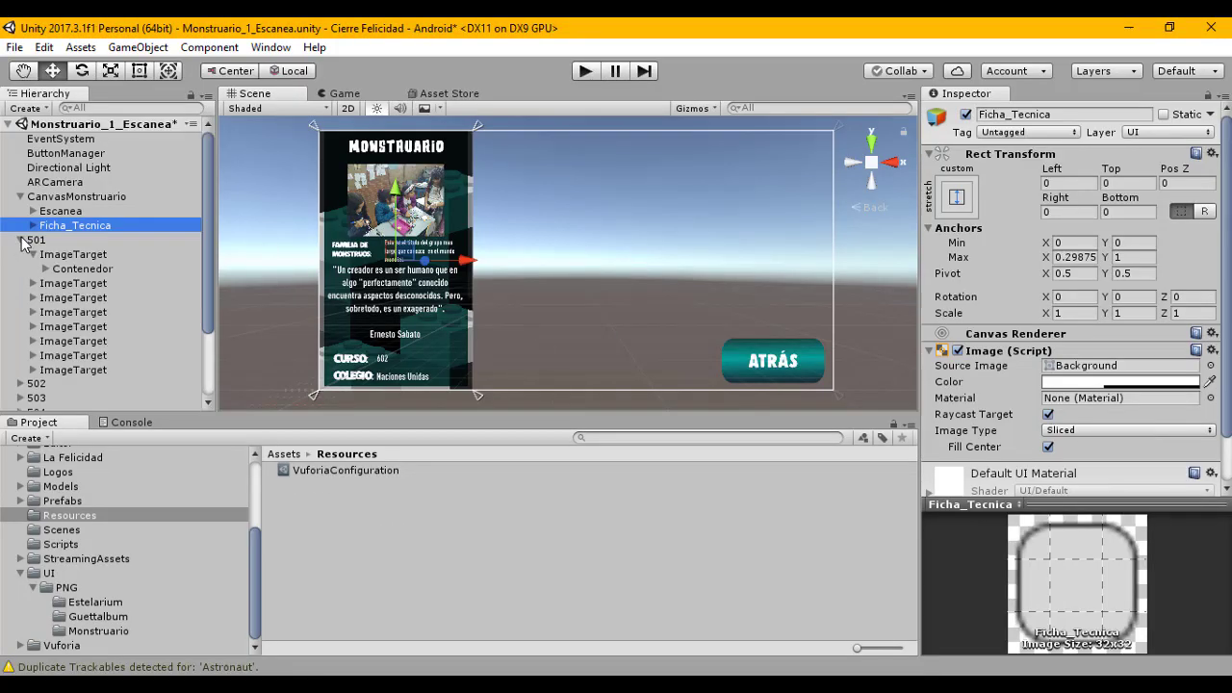
click(33, 254)
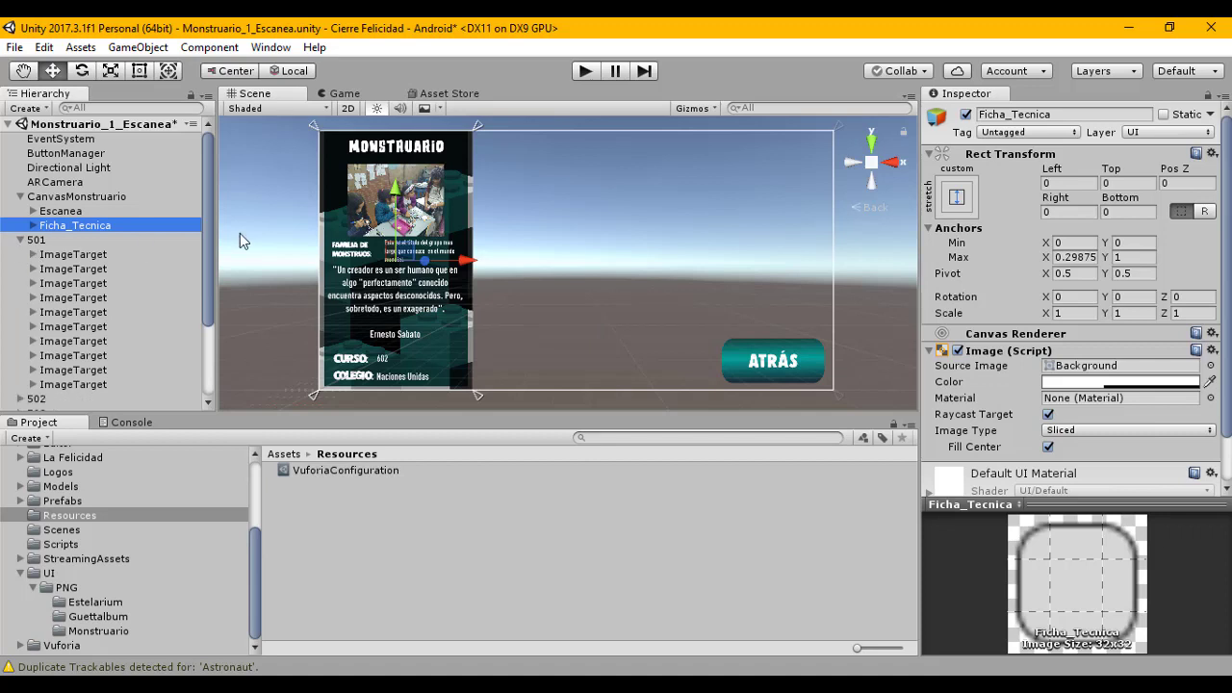
Step: Collapse the whole Monstruario_1_Escanea scene hierarchy and show the project's Scenes folder
click(9, 124)
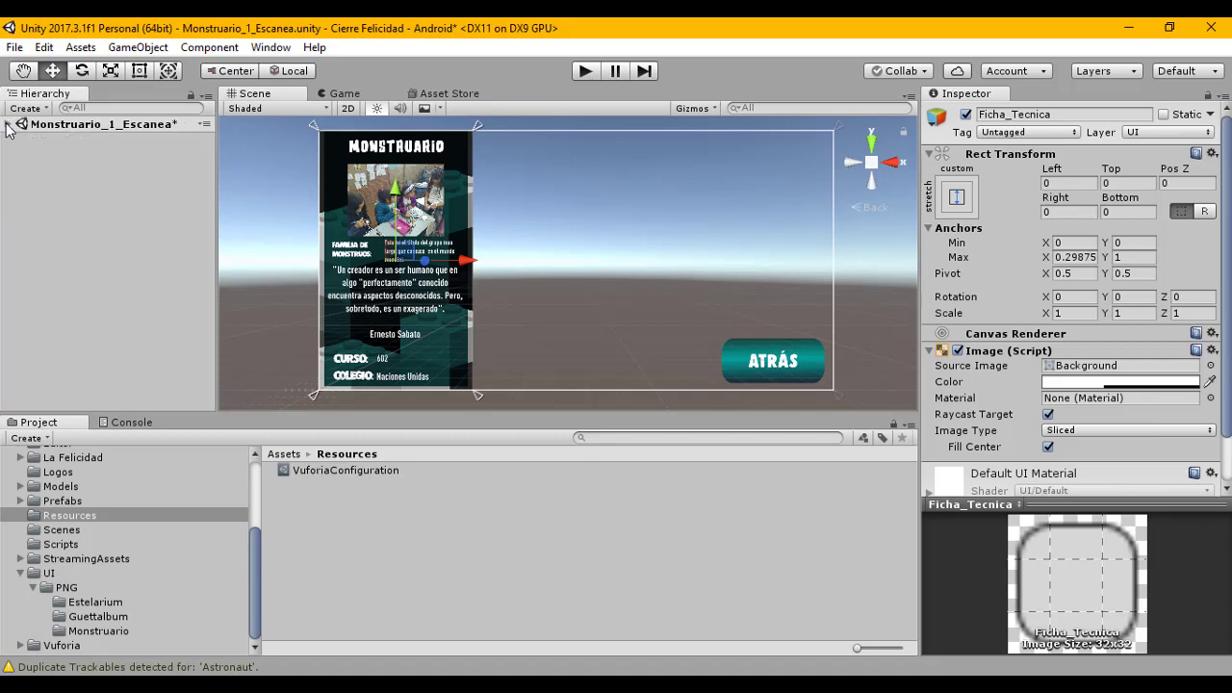
click(16, 125)
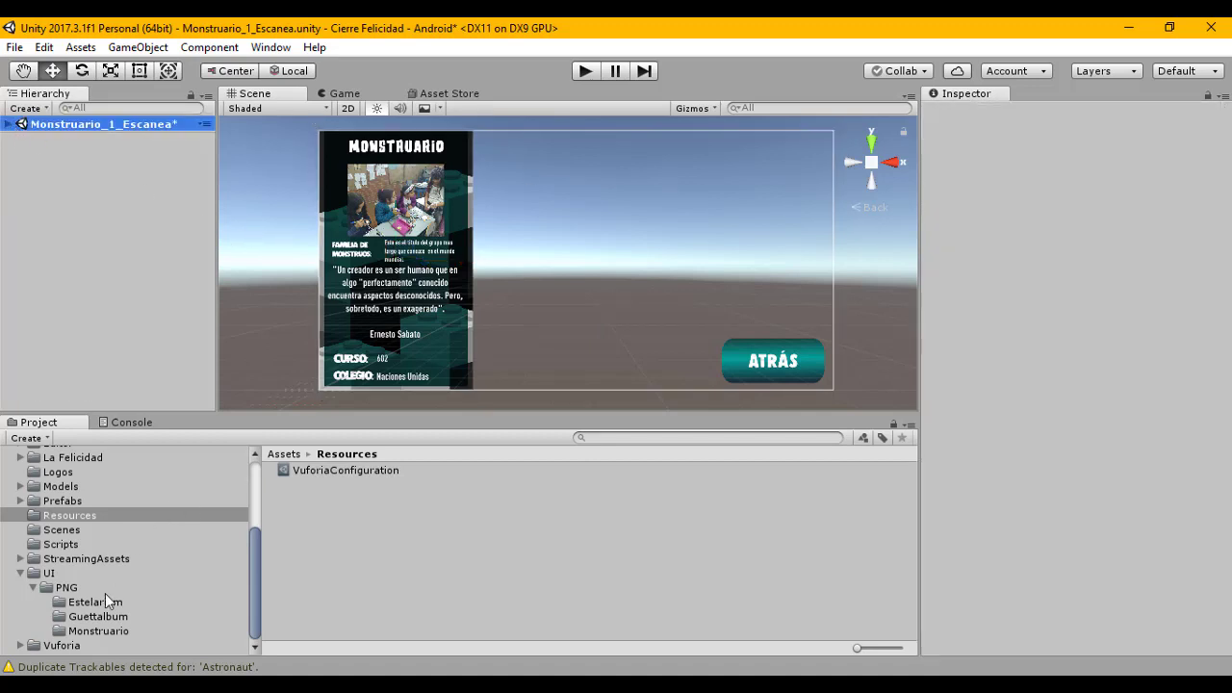
click(65, 530)
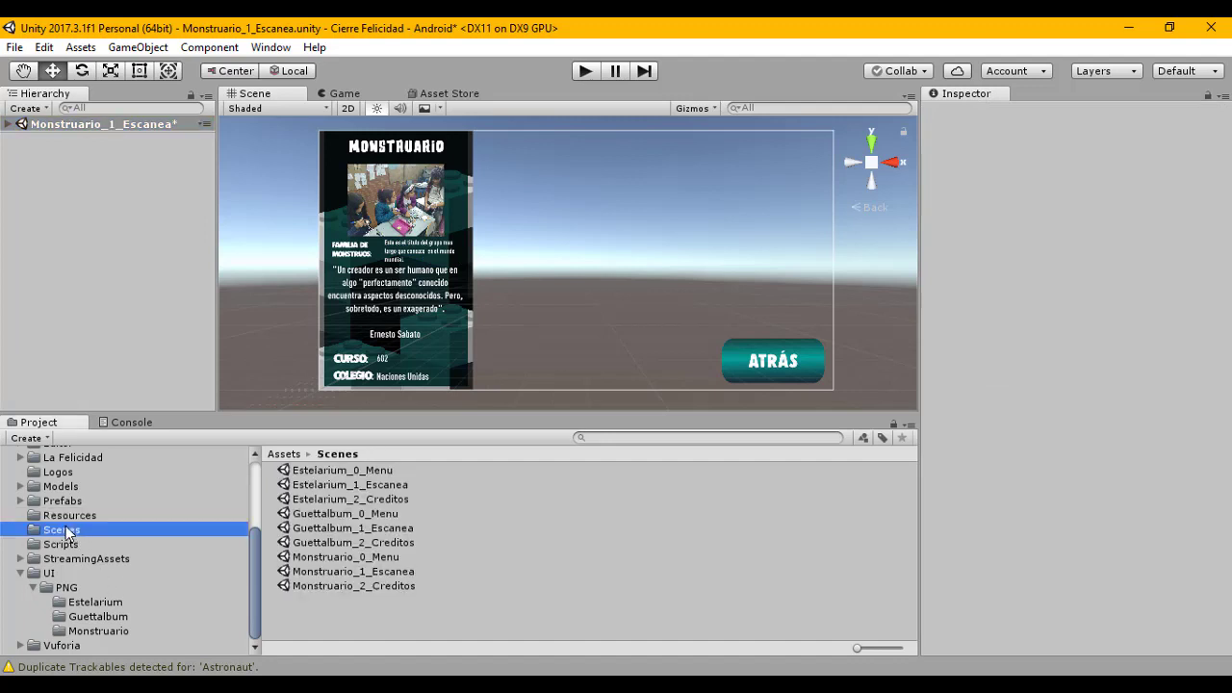
Step: Open the Estelarium_1_Escanea scene, saving the changes made to Monstruario_1_Escanea
click(331, 488)
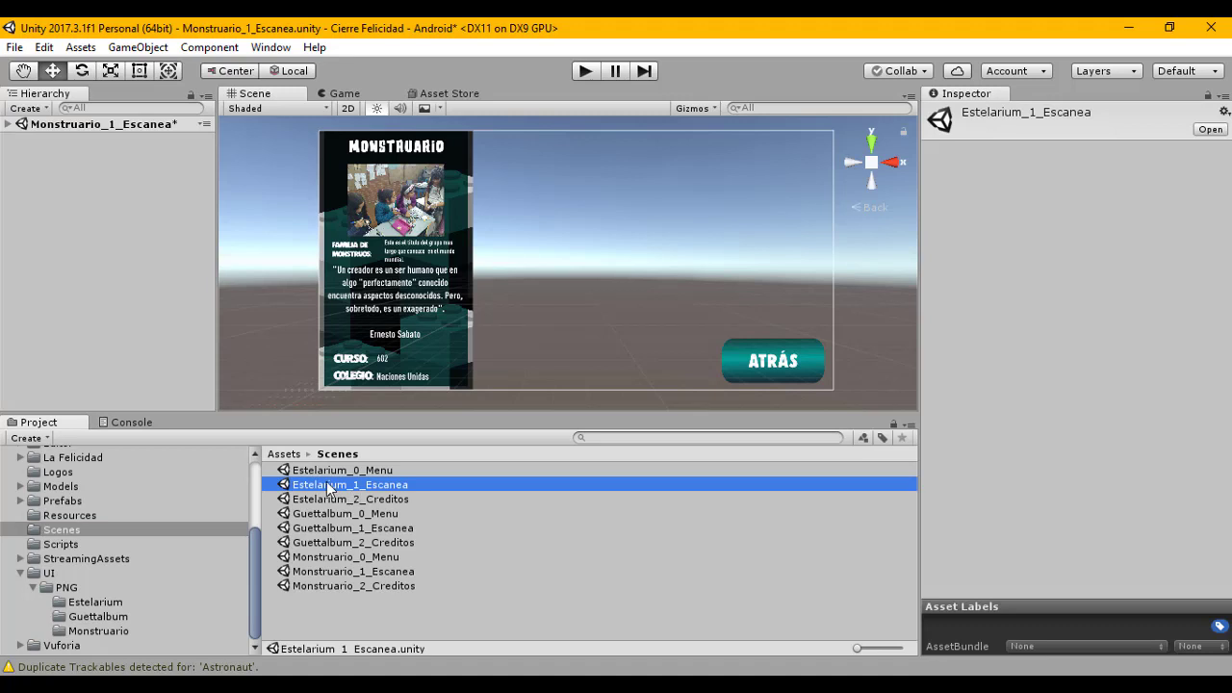
double_click(327, 486)
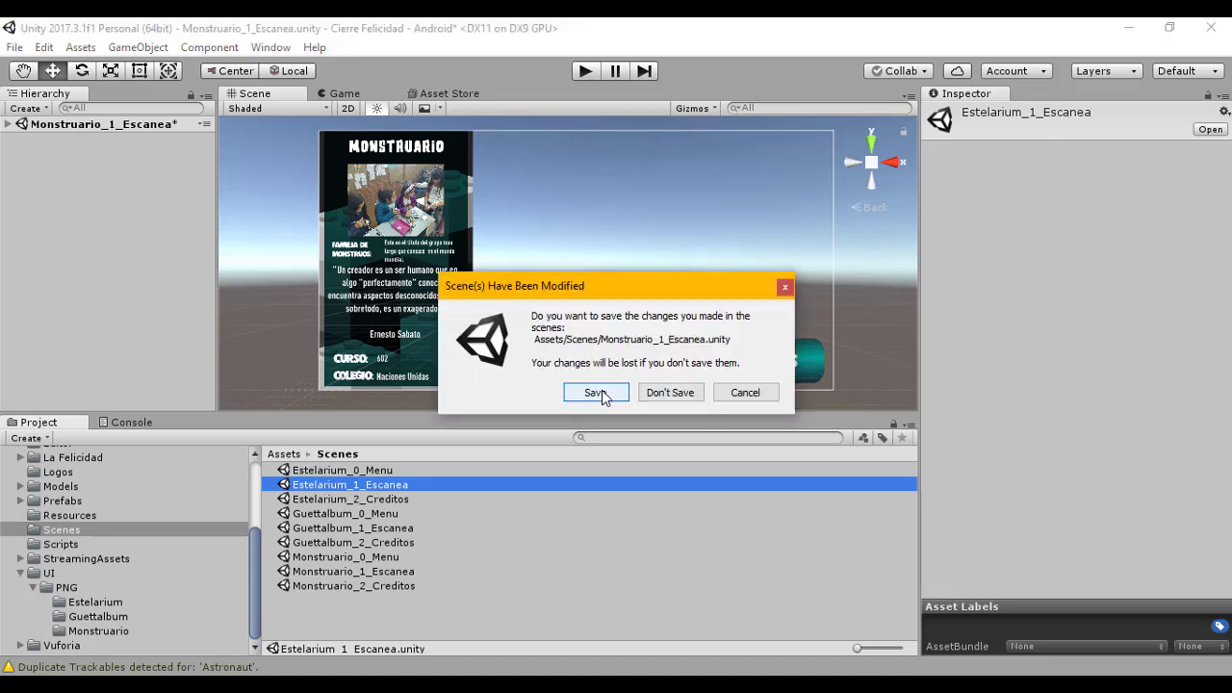
click(596, 393)
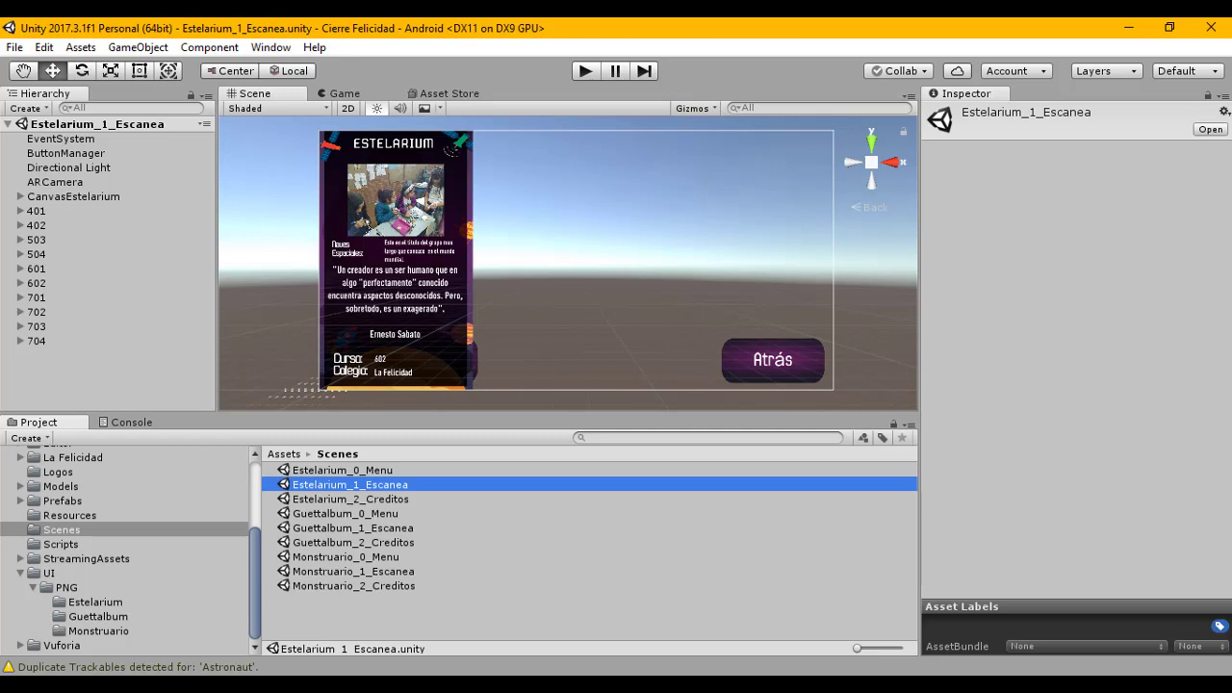
Step: Switch the editor to the 2 by 3 layout, dock the Project panel below the Hierarchy, and widen the Scene and Game views
click(1195, 72)
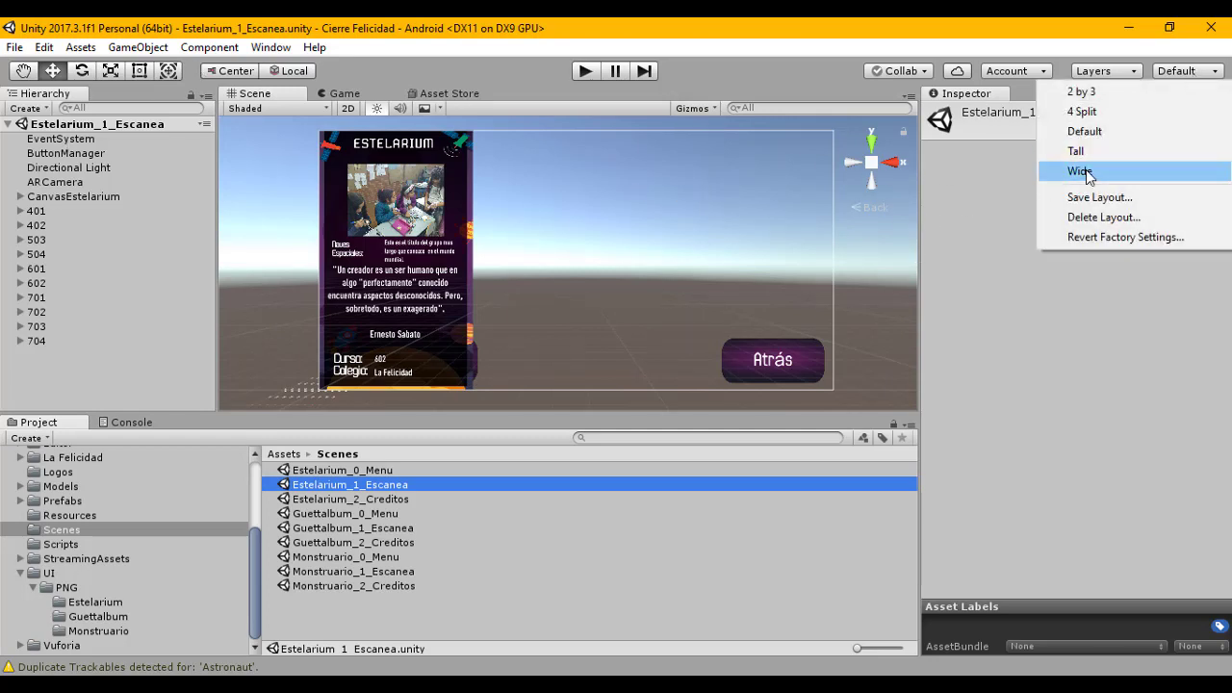
click(1083, 93)
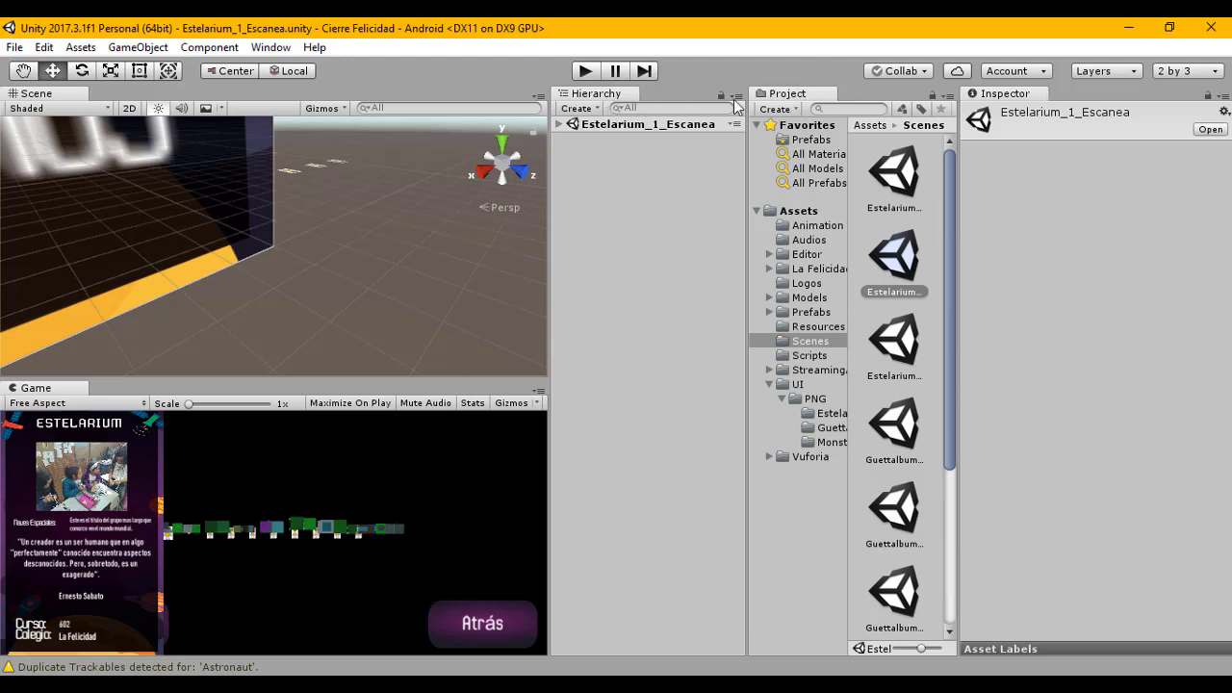
drag(785, 93, 603, 556)
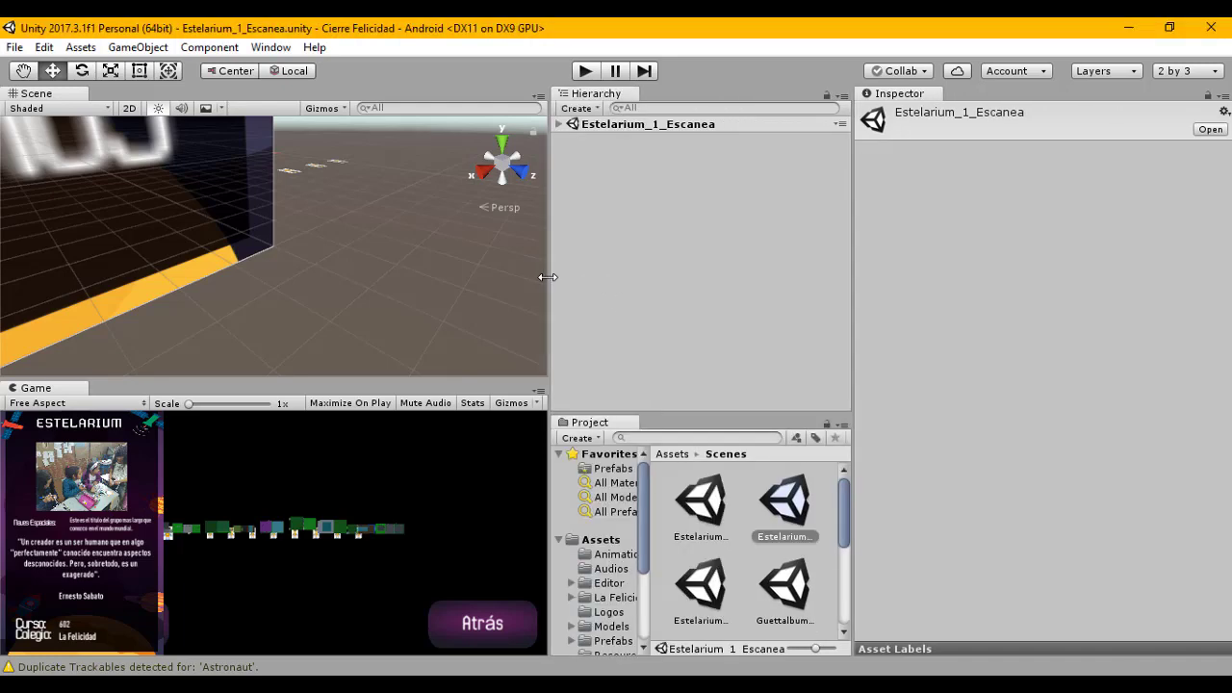
drag(546, 278, 879, 255)
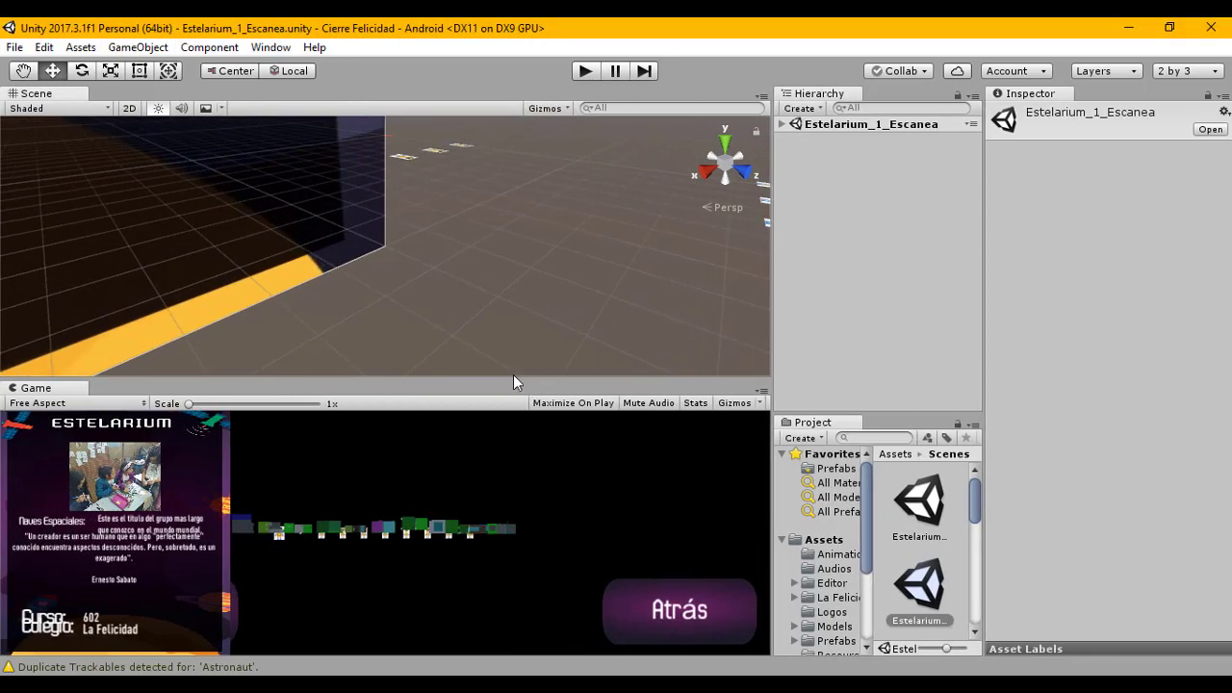
drag(513, 381, 521, 515)
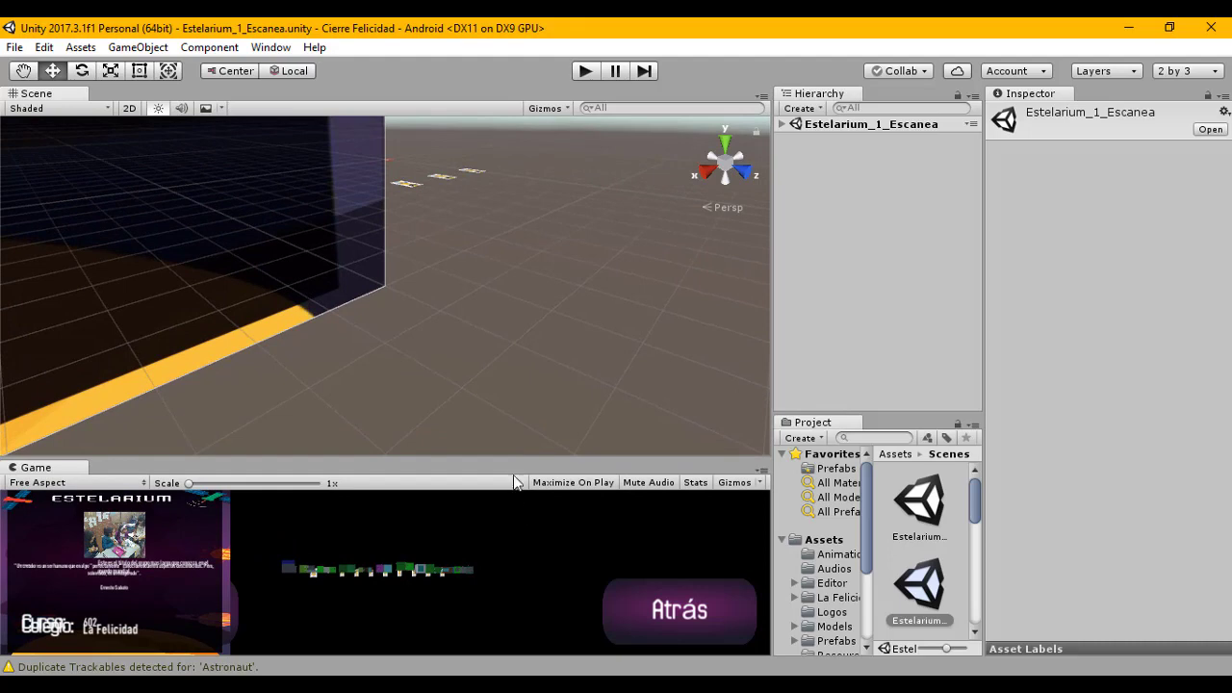
drag(510, 460, 278, 337)
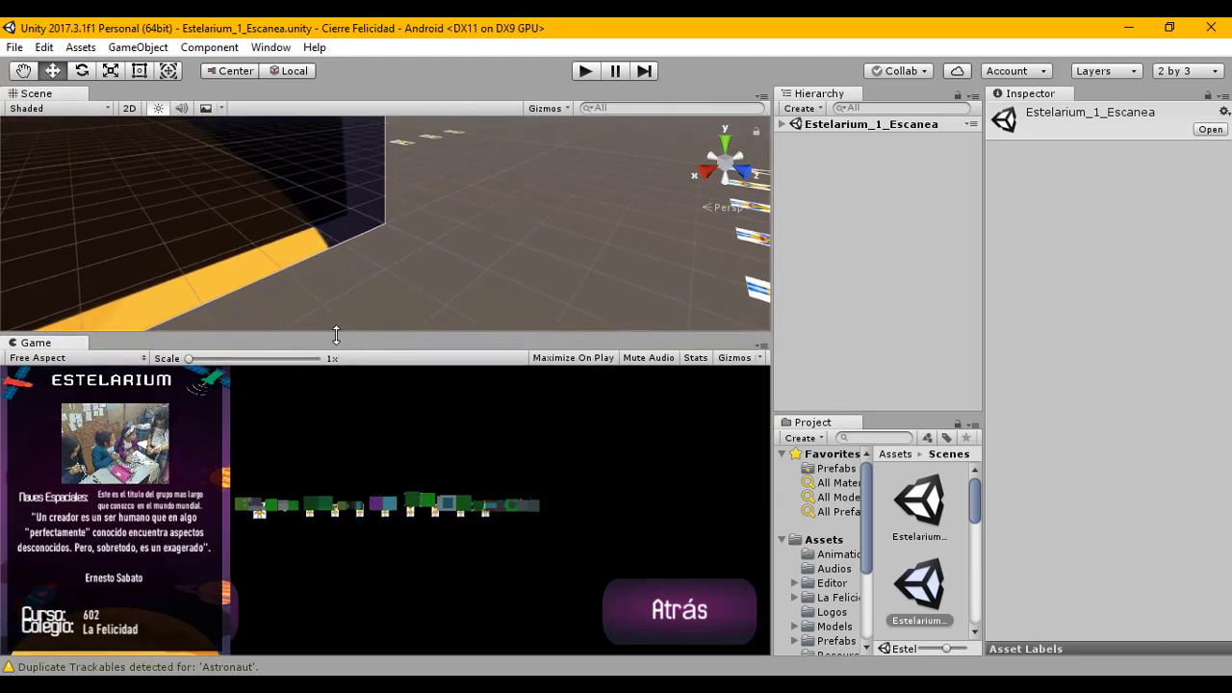
Step: Turn the Scene view to the back view and frame the whole Estelarium canvas
scroll(529, 250, up, 3)
click(706, 178)
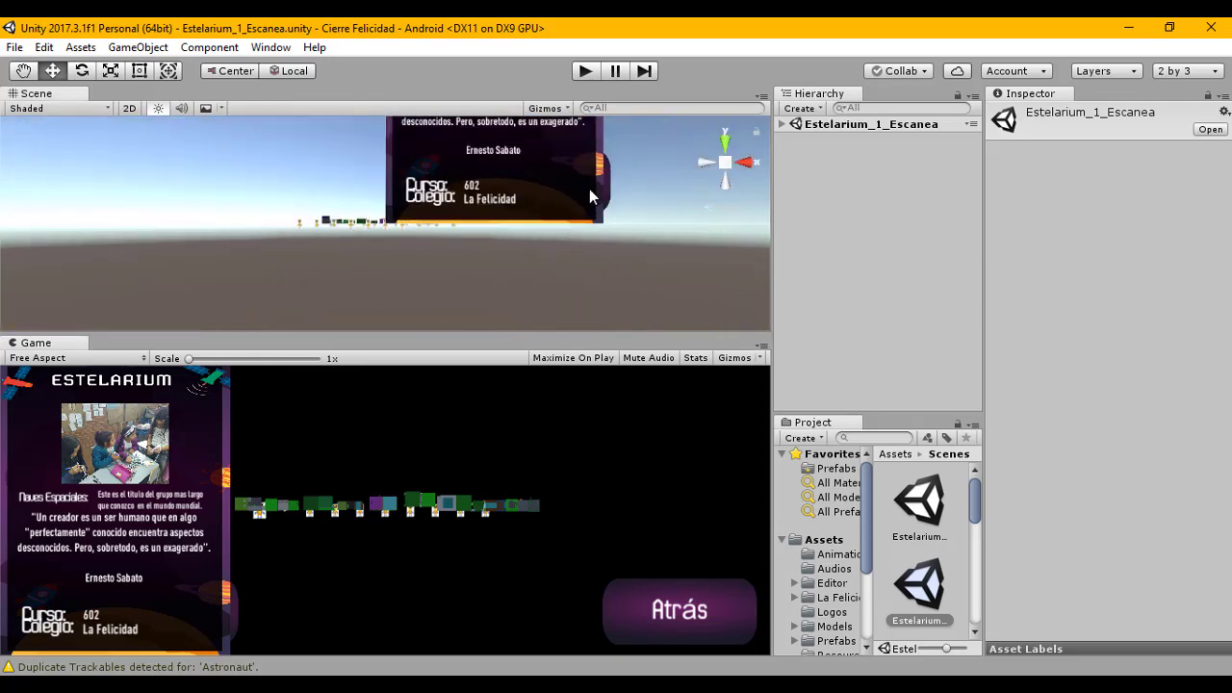
middle_drag(501, 220, 407, 361)
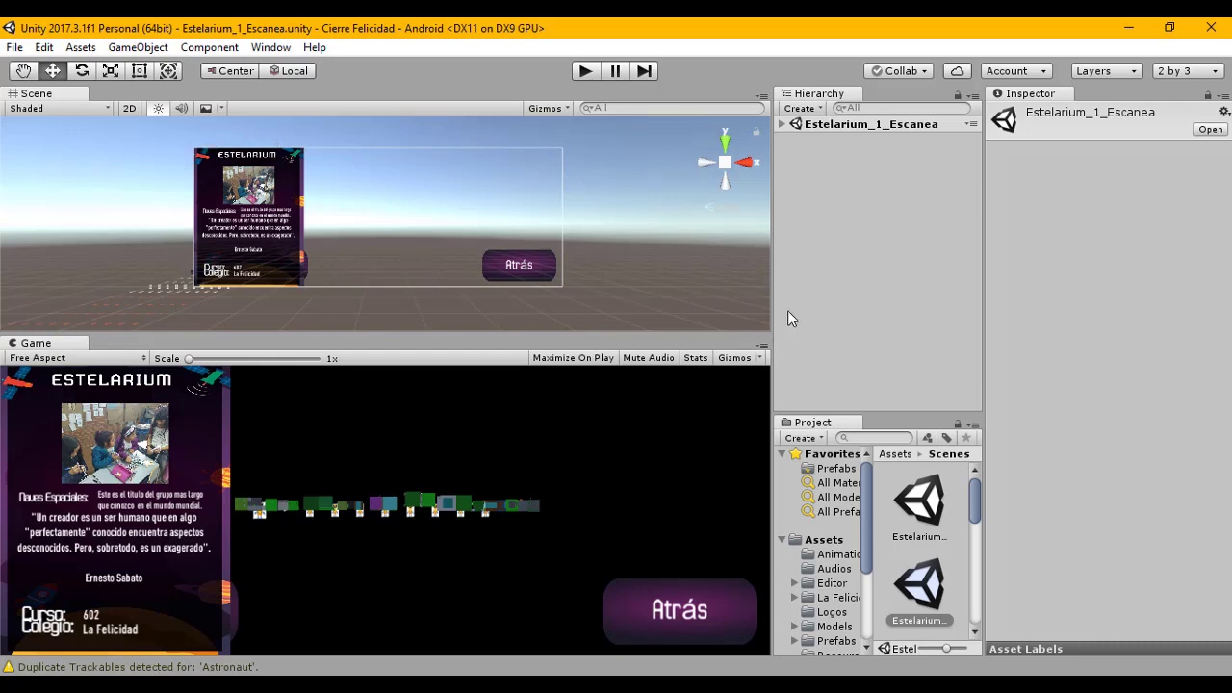
Step: Make the Game view taller and set its aspect to CustomView (1280x720)
drag(762, 317, 482, 332)
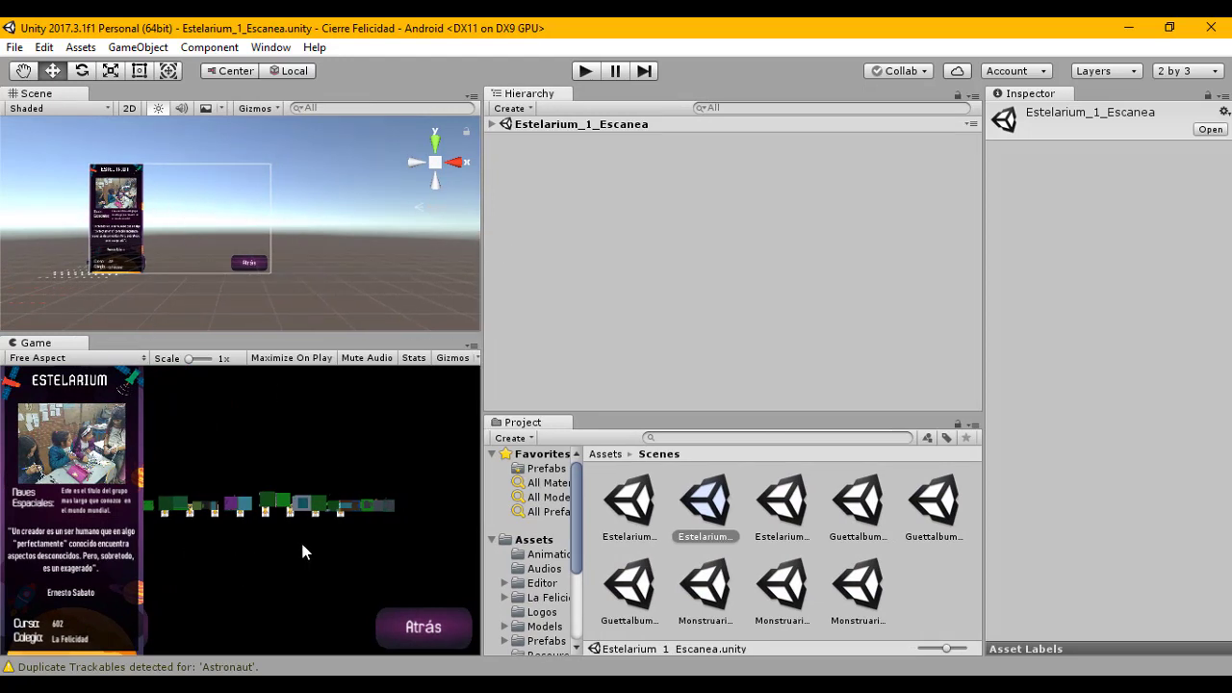
drag(482, 262, 877, 245)
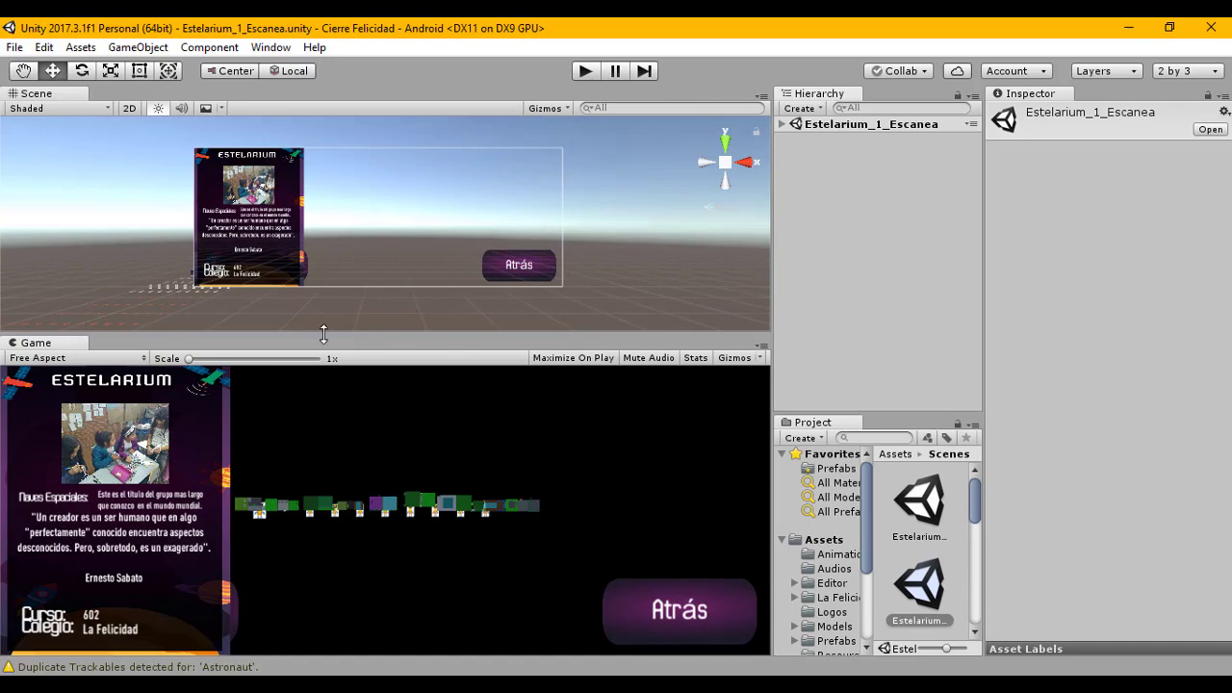
drag(323, 333, 328, 295)
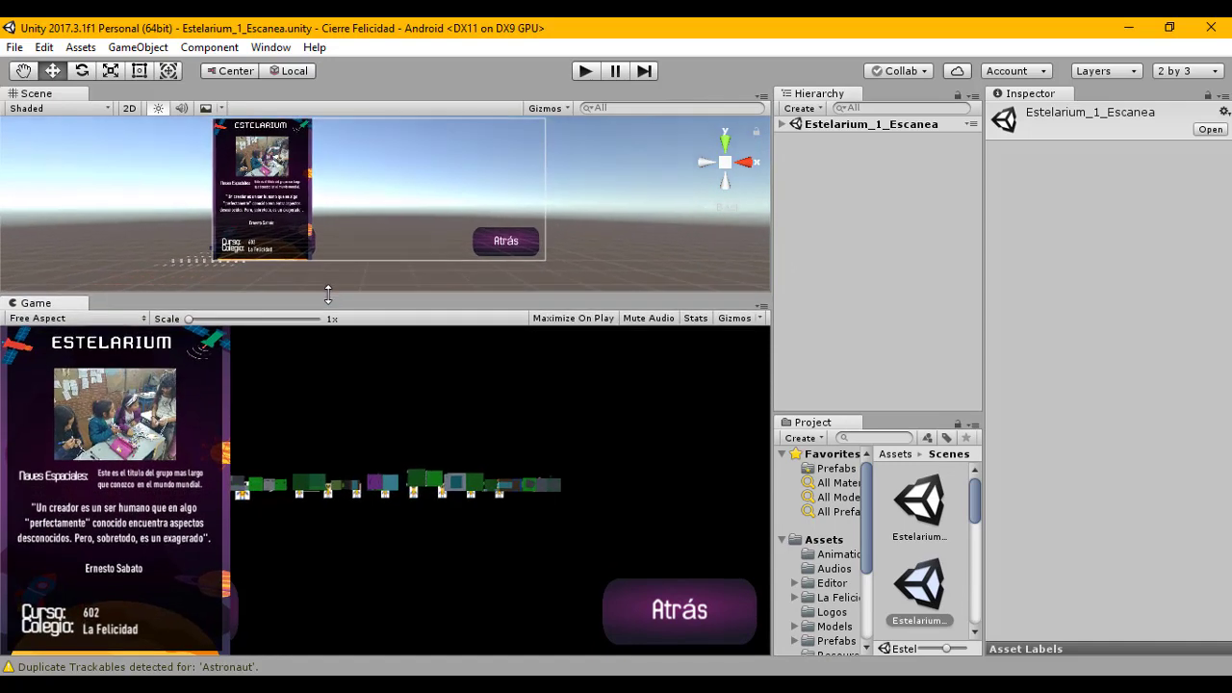
click(114, 319)
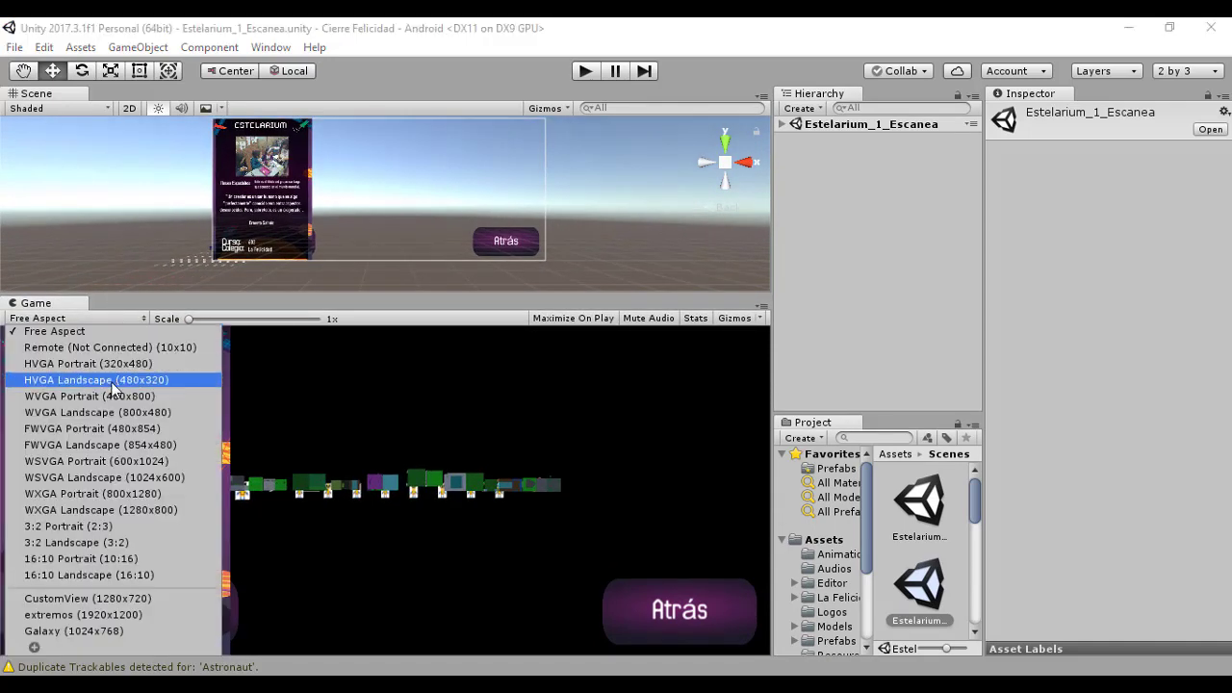
click(143, 598)
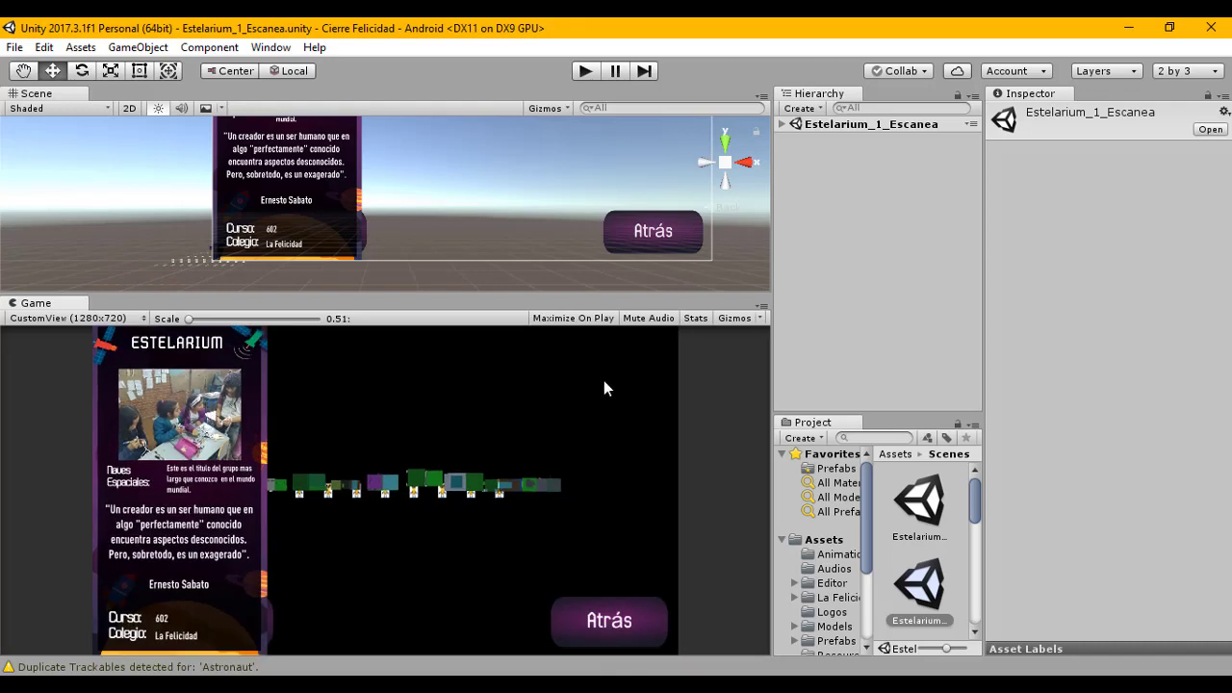
Step: Make the Scene view taller than the Game view and move in on the Estelarium canvas
mouse_move(443, 235)
middle_down()
mouse_move(452, 261)
mouse_move(462, 242)
middle_up()
drag(467, 291, 464, 554)
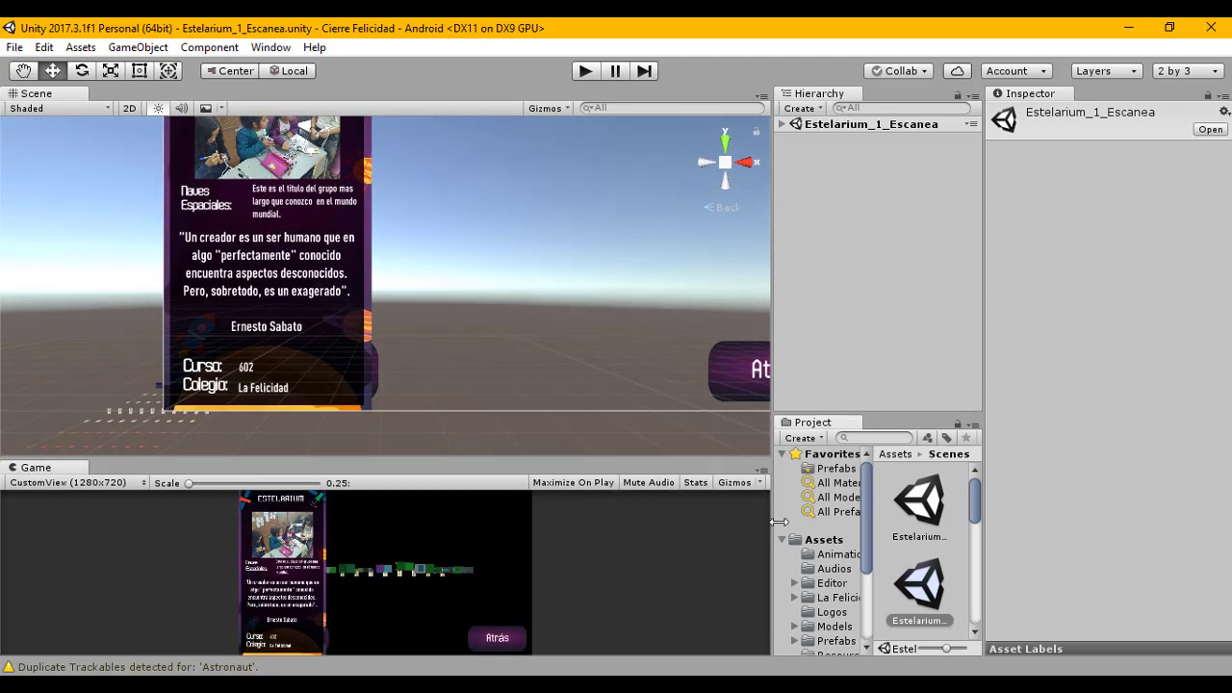
scroll(259, 286, up, 3)
middle_drag(259, 286, 539, 311)
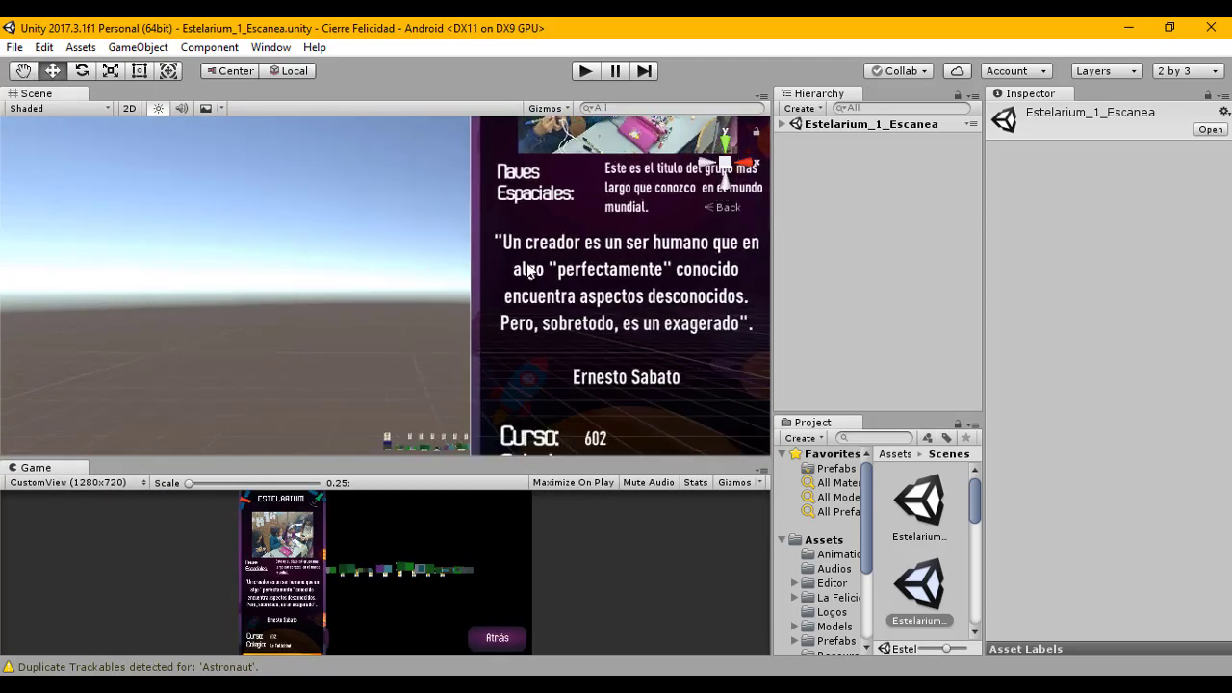
Step: Expand the Estelarium_1_Escanea hierarchy and frame CanvasEstelarium in the Scene view
click(782, 125)
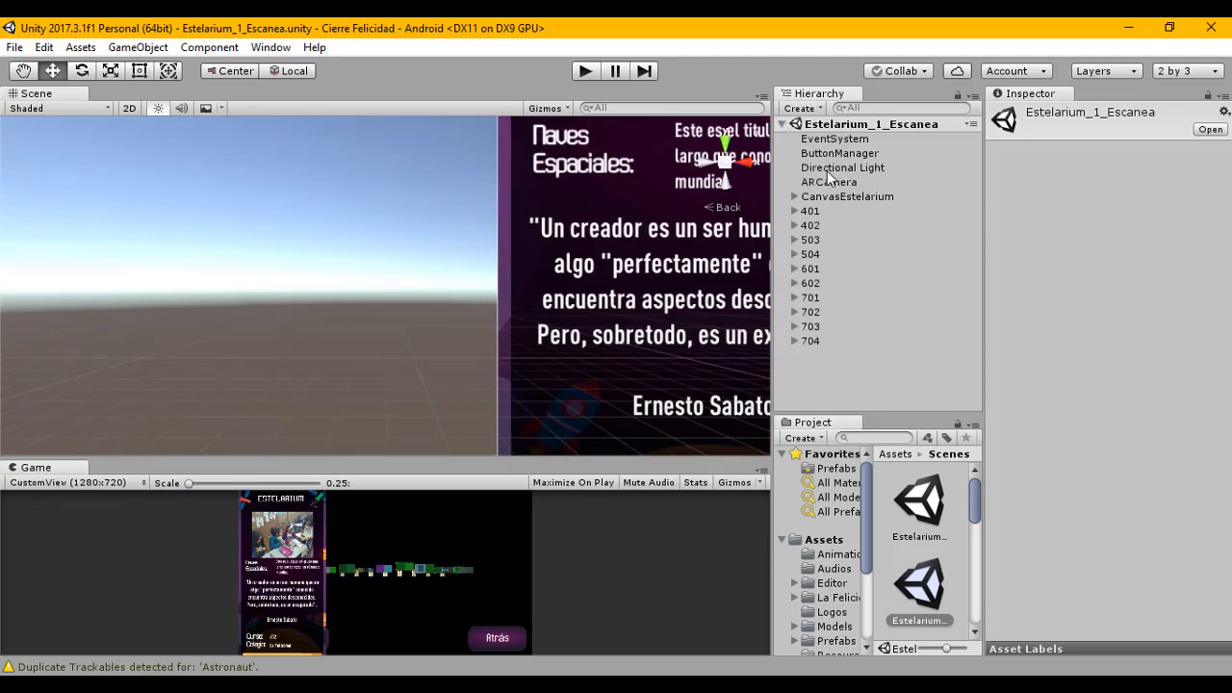
double_click(803, 196)
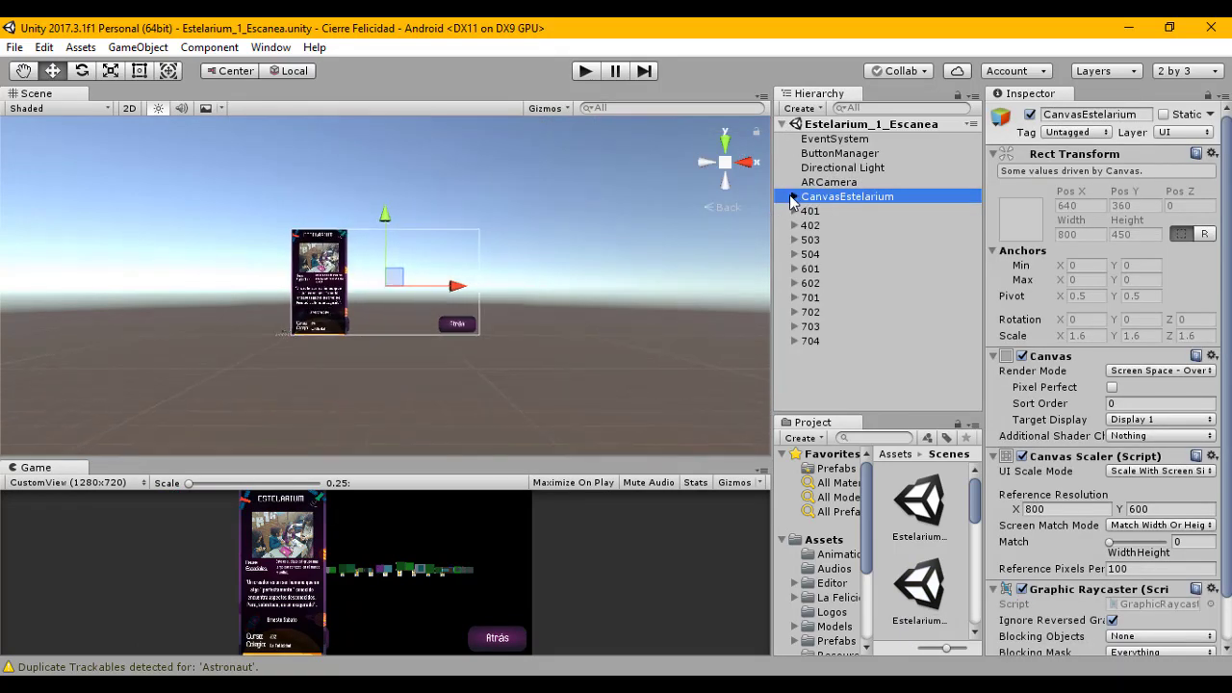
click(795, 197)
click(792, 197)
Step: Frame the 402 group and examine its row of models from the back
double_click(809, 226)
scroll(331, 351, down, 10)
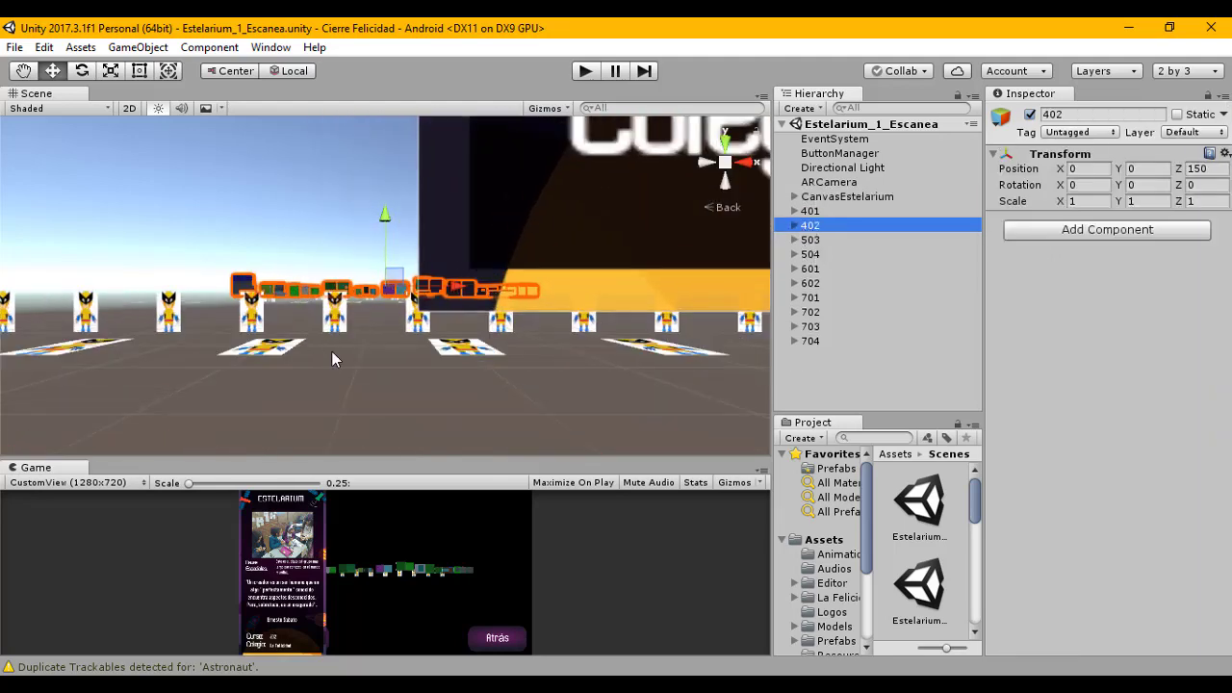
middle_drag(377, 345, 497, 391)
scroll(358, 362, up, 5)
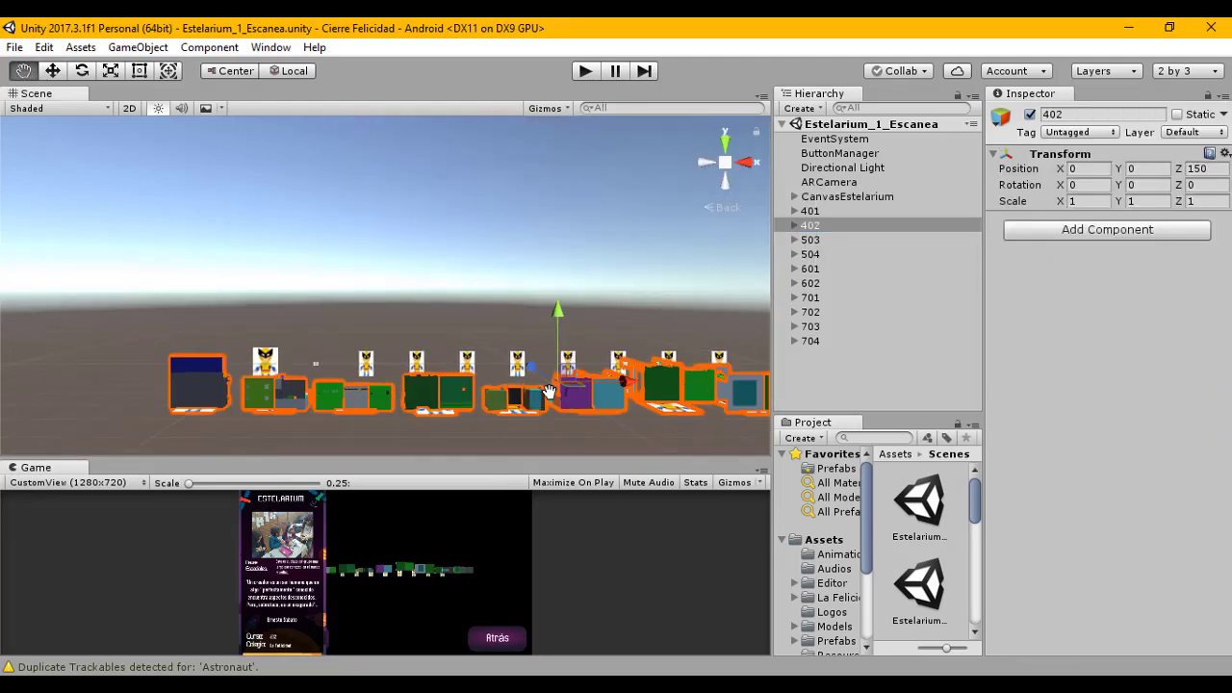
middle_drag(358, 362, 253, 285)
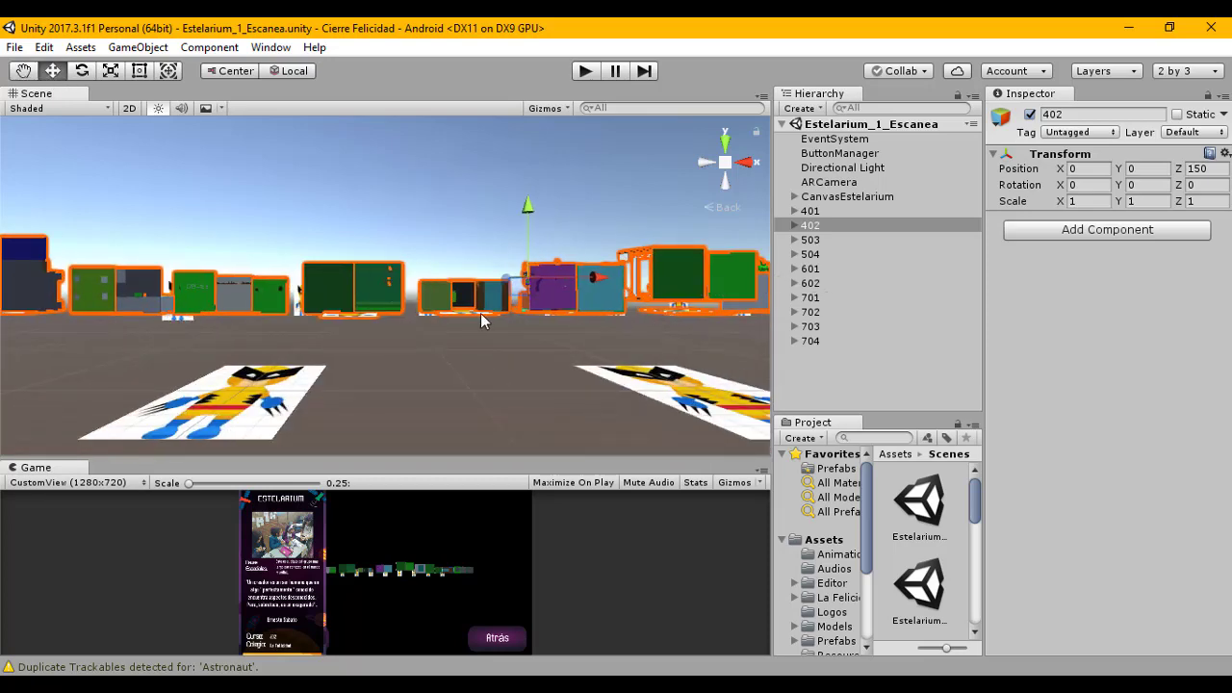
scroll(470, 312, down, 3)
scroll(470, 313, up, 5)
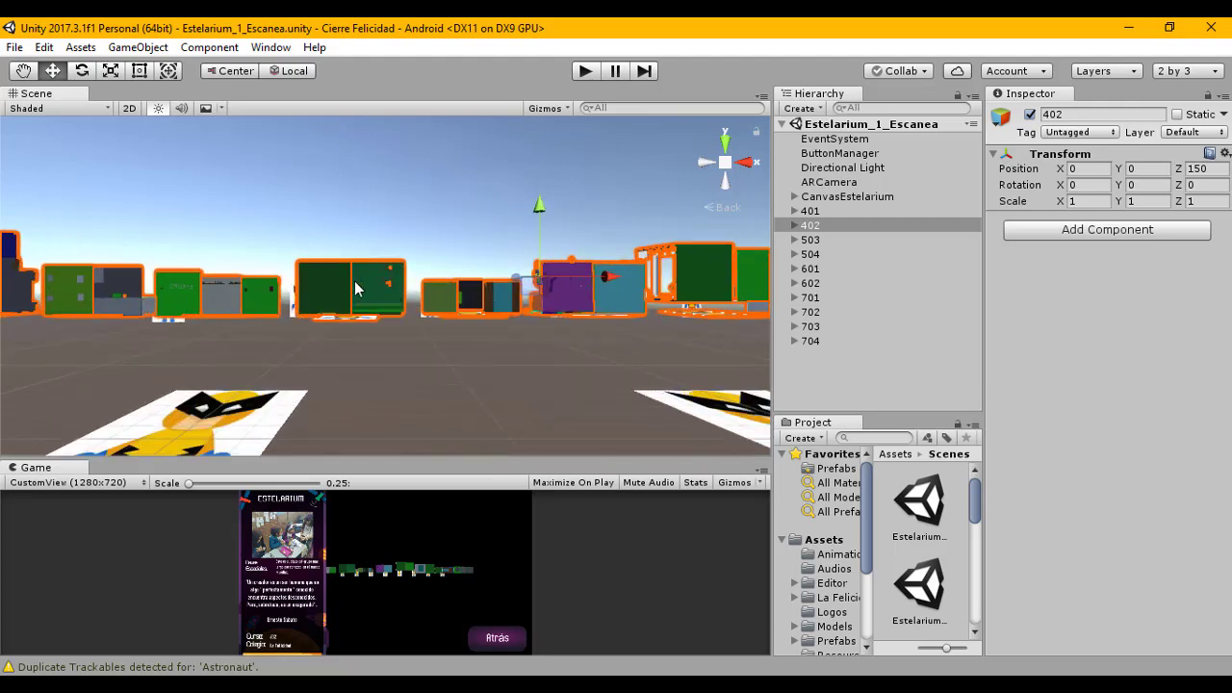
scroll(355, 300, up, 4)
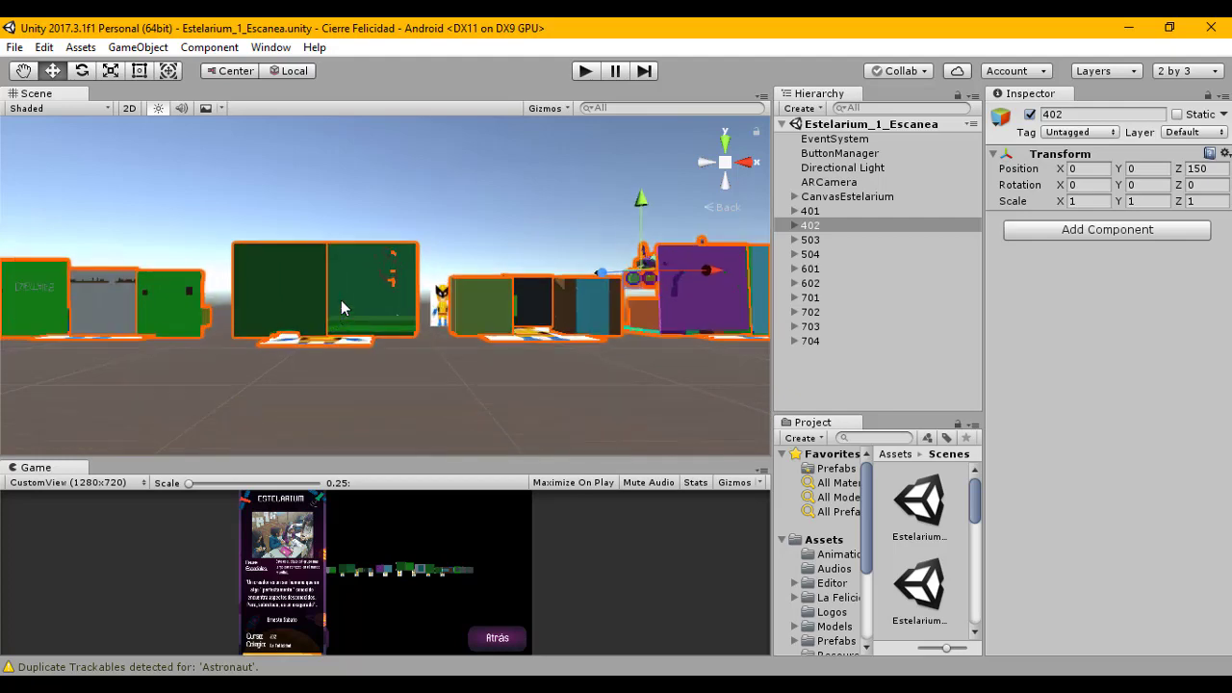
middle_drag(341, 299, 616, 374)
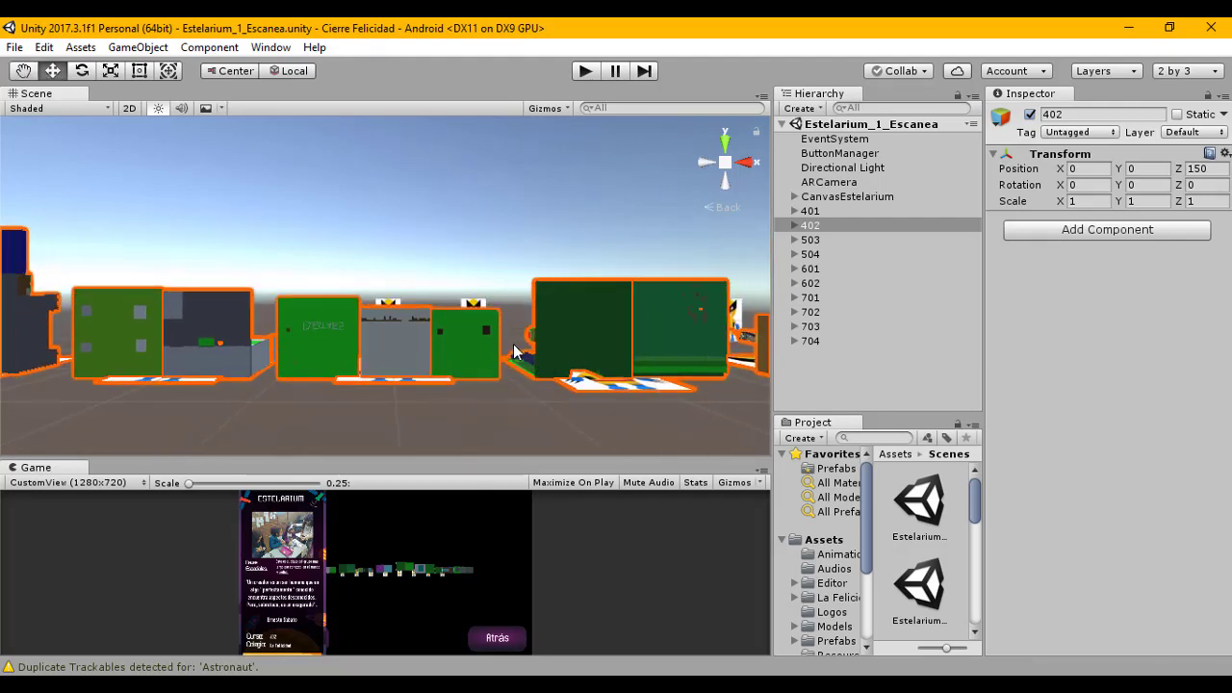
Step: Switch the Scene view to the top view and examine the 402 group's models on their markers one by one
click(724, 151)
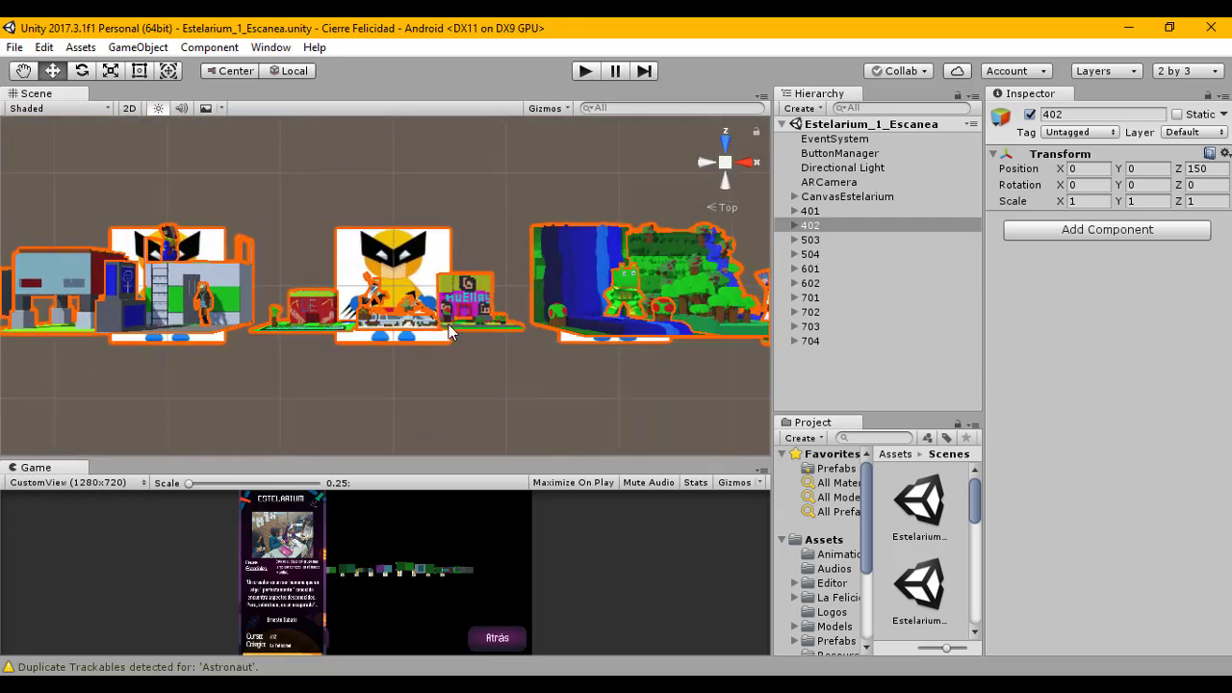
scroll(452, 322, up, 2)
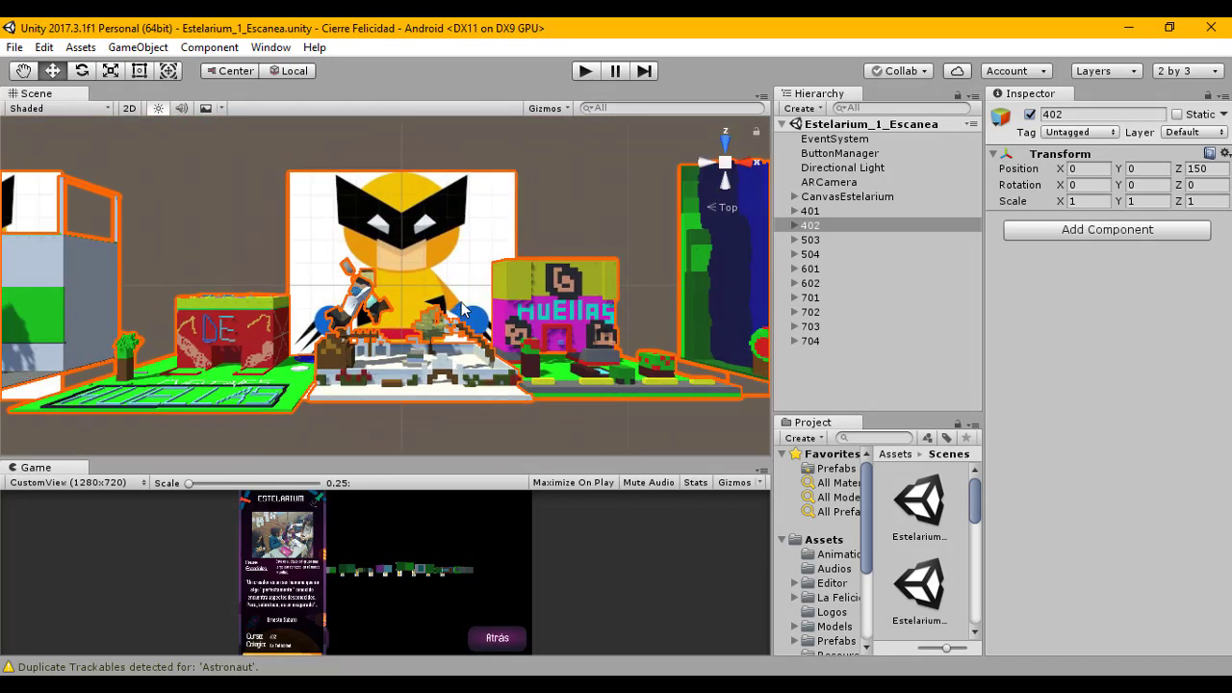
alt+drag(366, 241, 578, 268)
scroll(572, 266, down, 3)
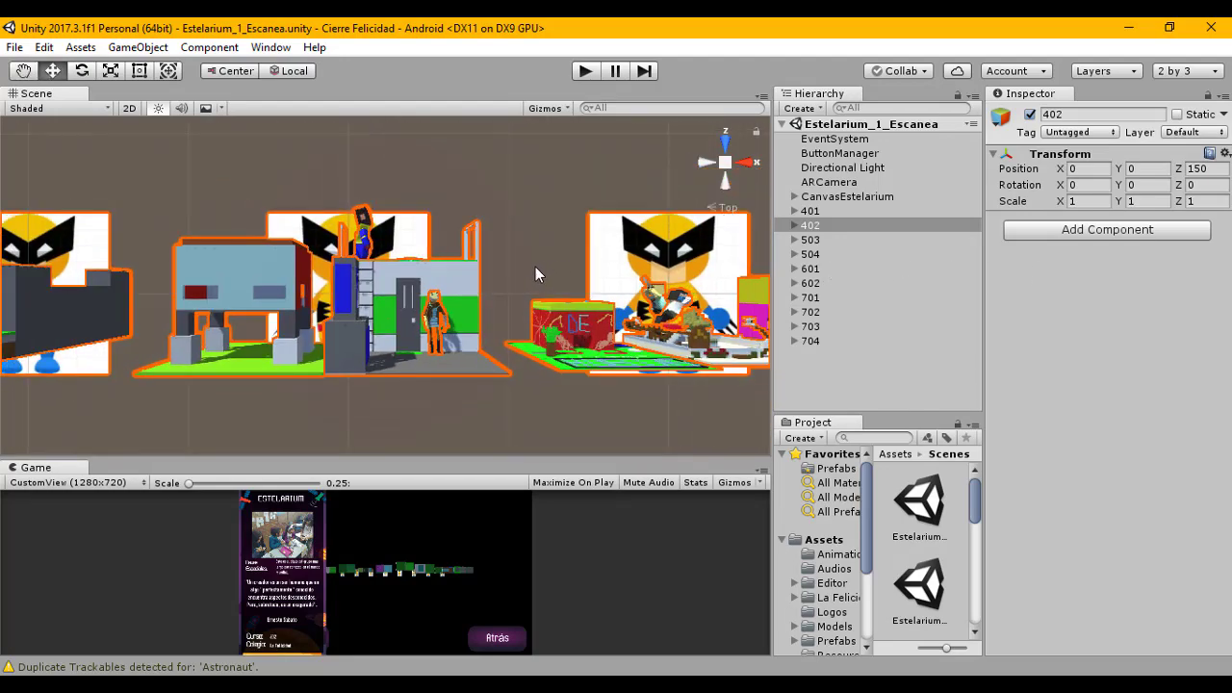
alt+drag(302, 266, 557, 293)
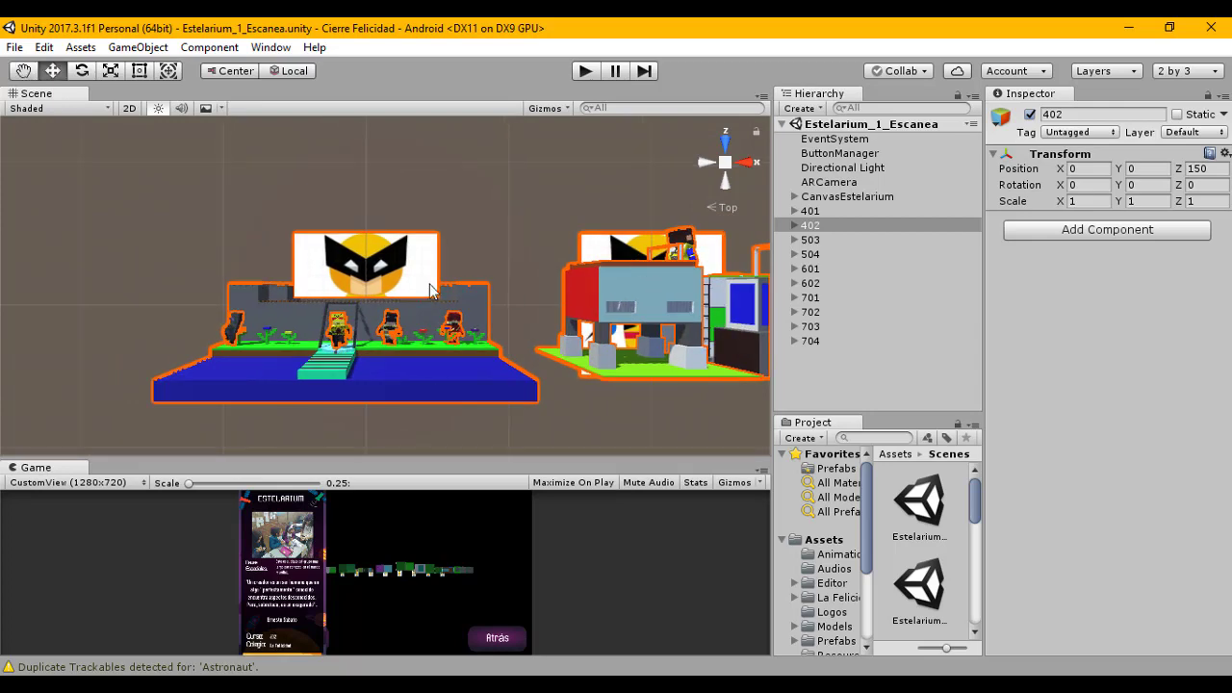
scroll(432, 290, up, 3)
scroll(432, 290, down, 2)
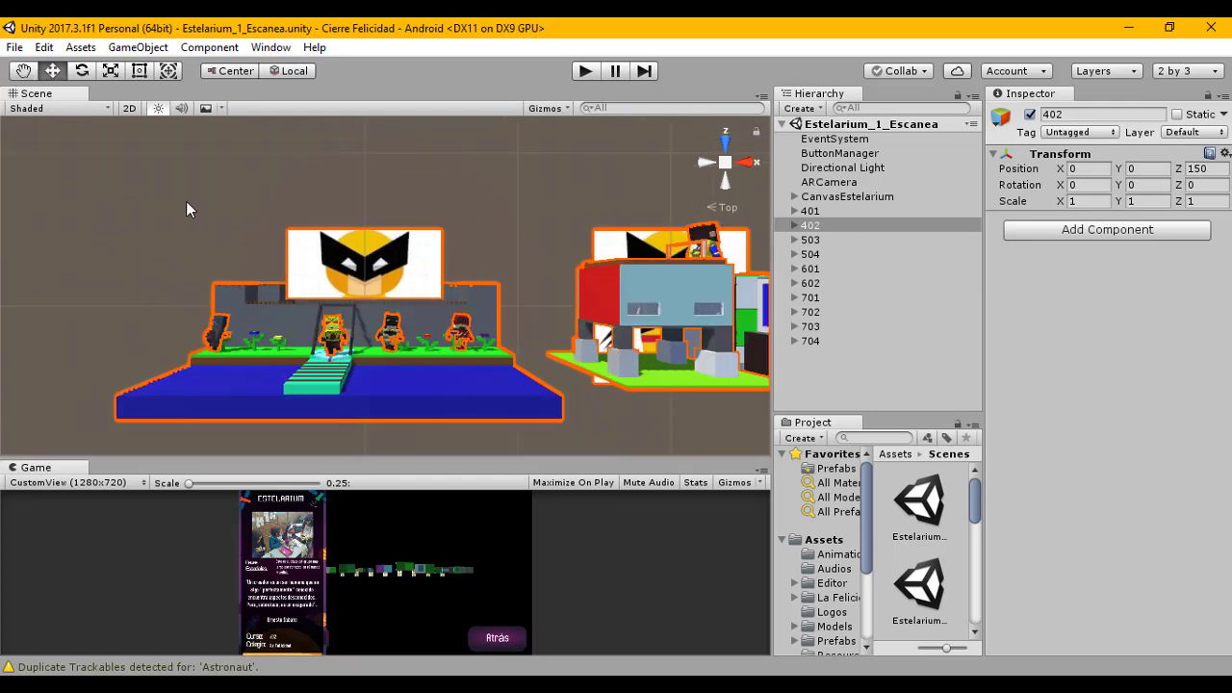
Step: Expand the 402 group, select its Im TeamKing image target, and widen the Hierarchy panel
click(794, 225)
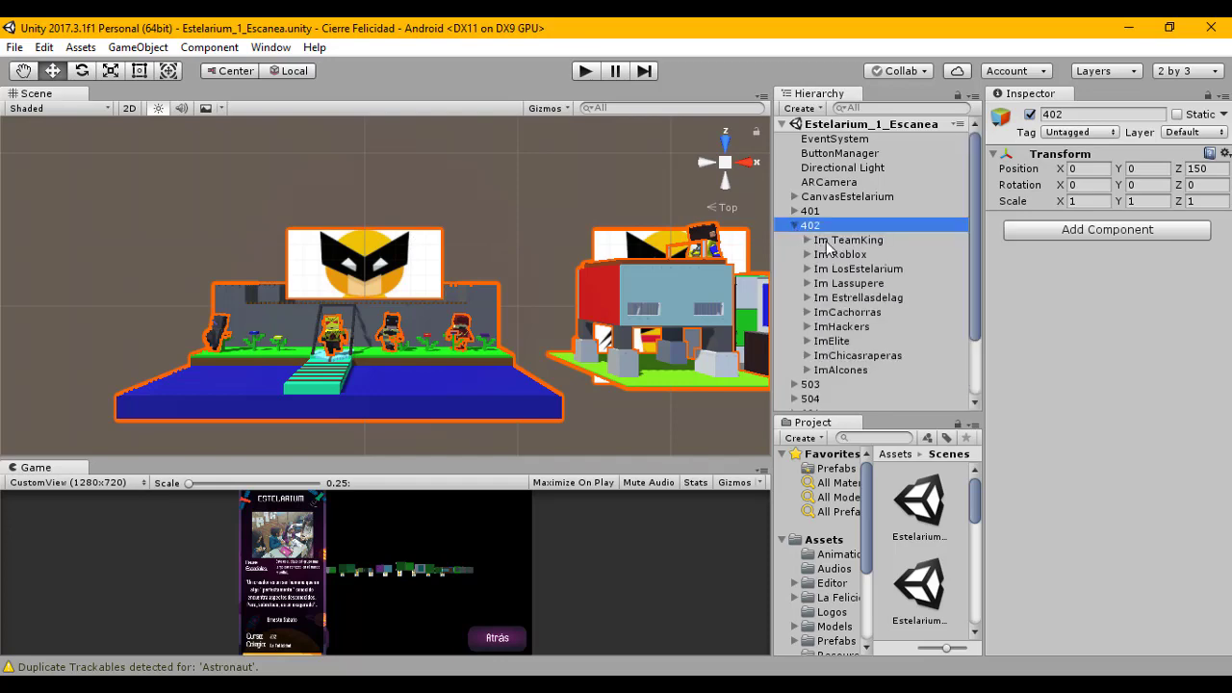
click(848, 242)
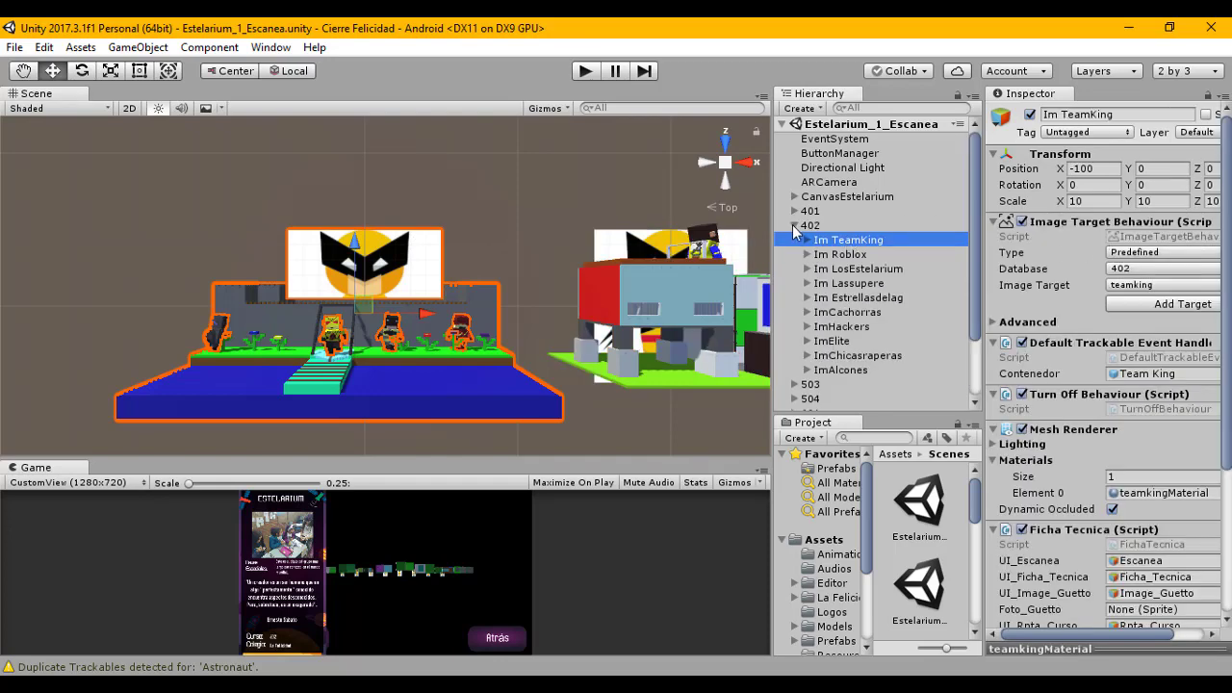
drag(773, 218, 691, 218)
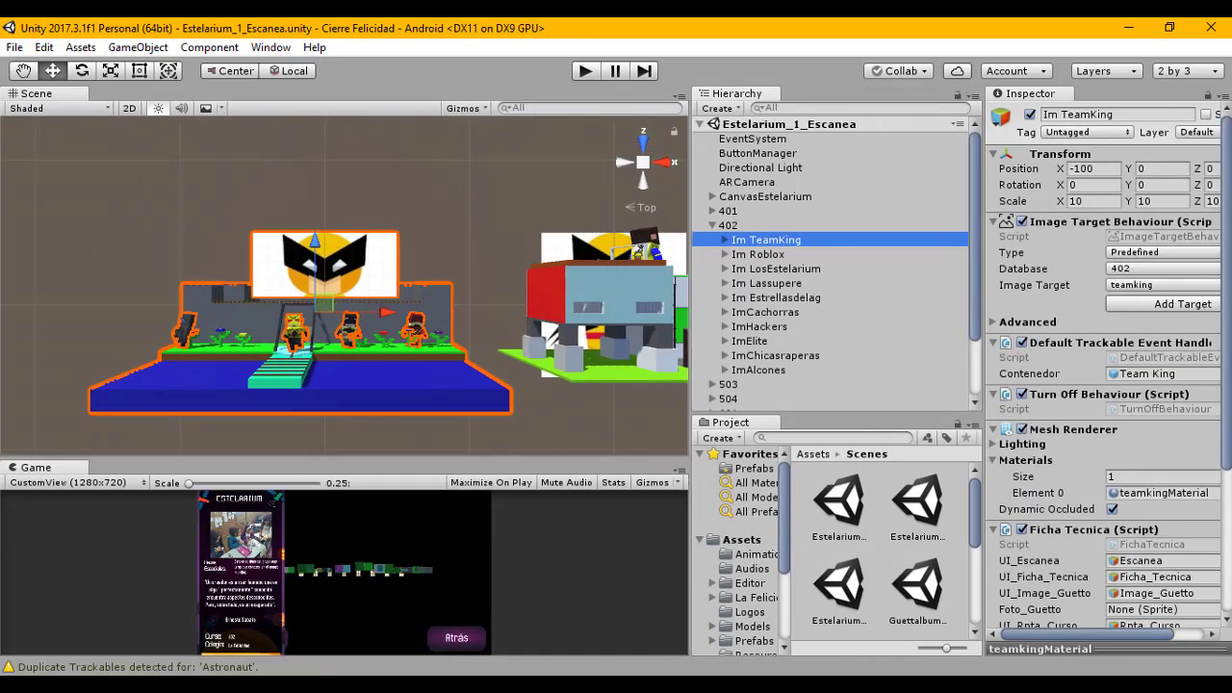
Step: Switch to the CURSOS folder in File Explorer, look into its 402 folder, and open the 402 folder inside marcadores
click(242, 608)
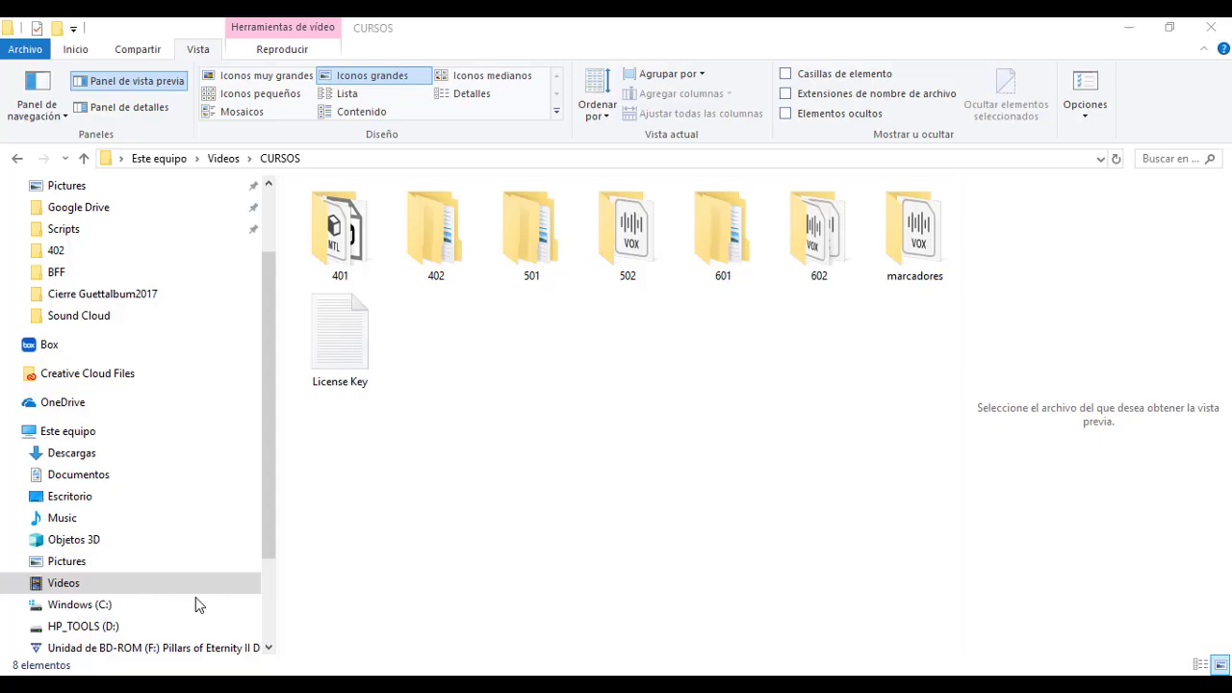
double_click(433, 258)
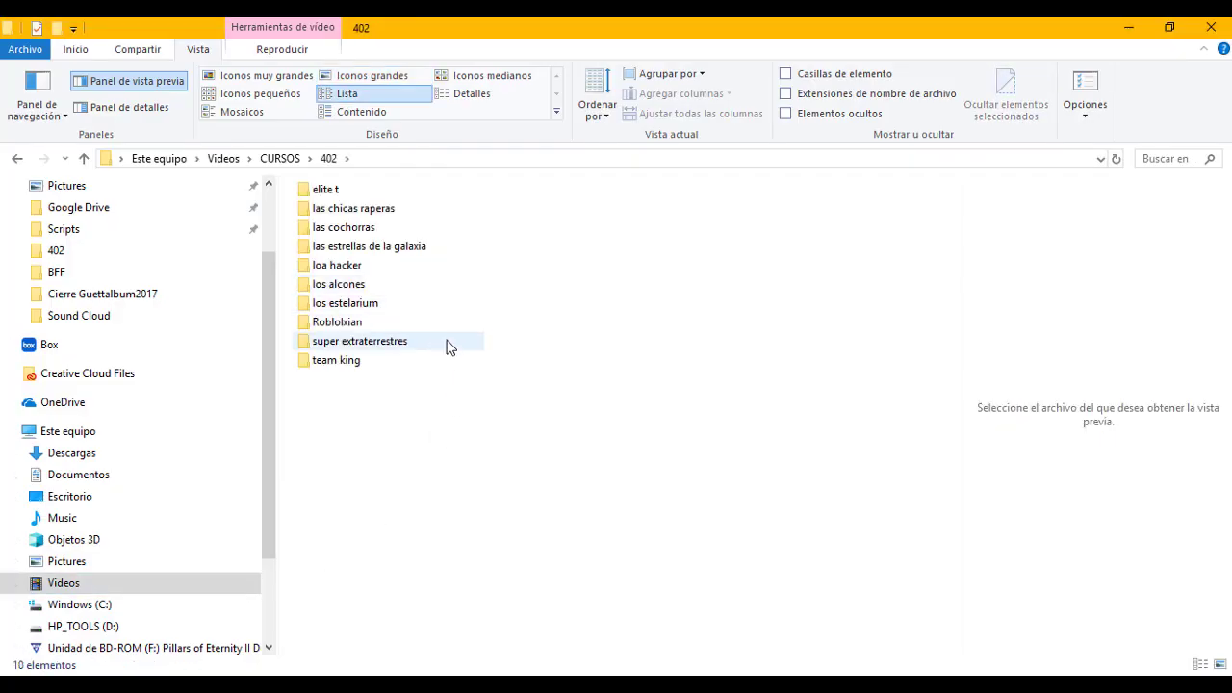
click(17, 158)
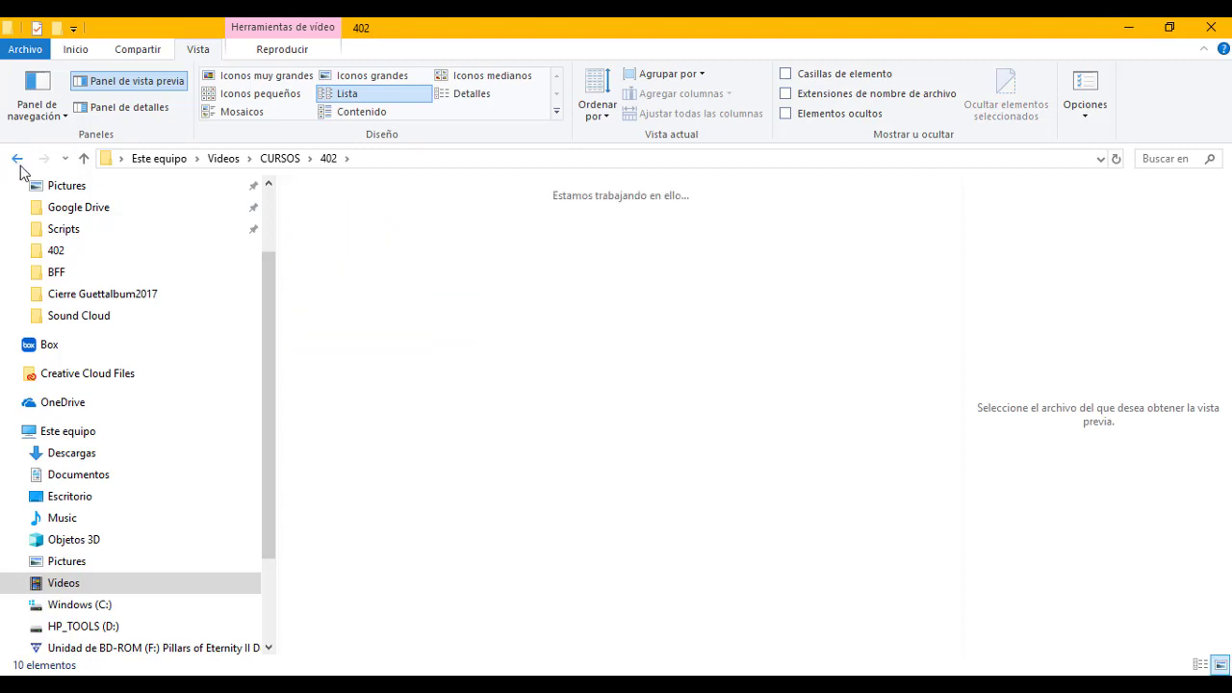
click(913, 249)
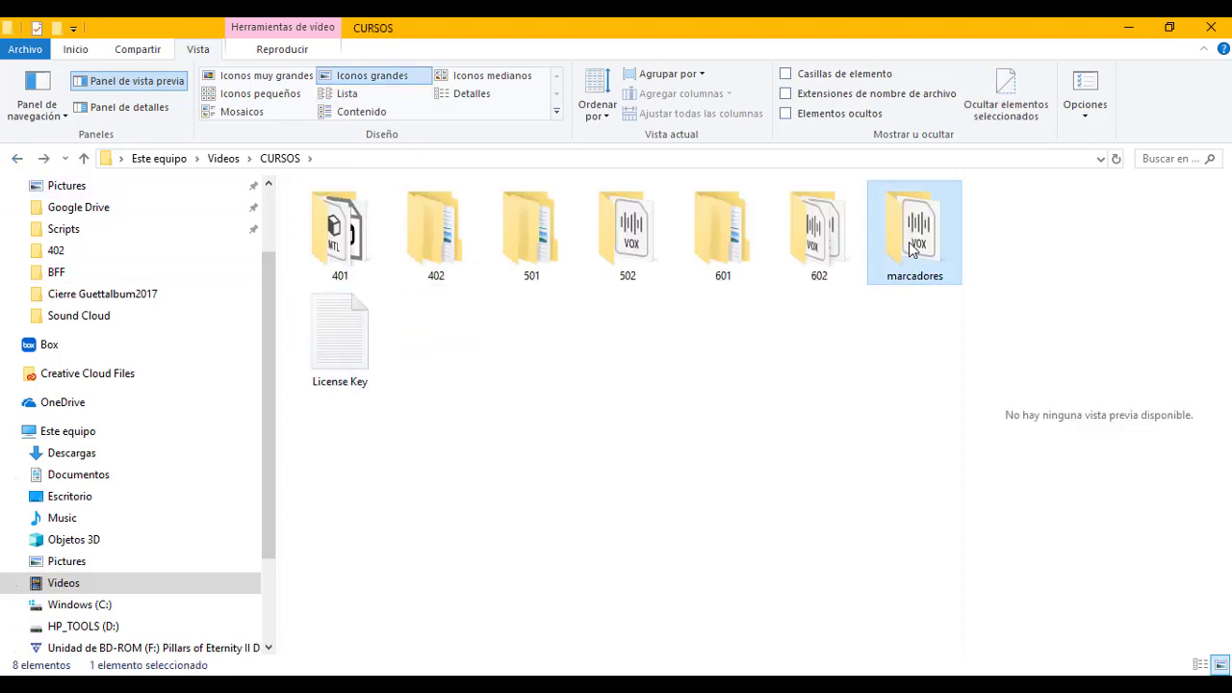
double_click(913, 248)
click(435, 232)
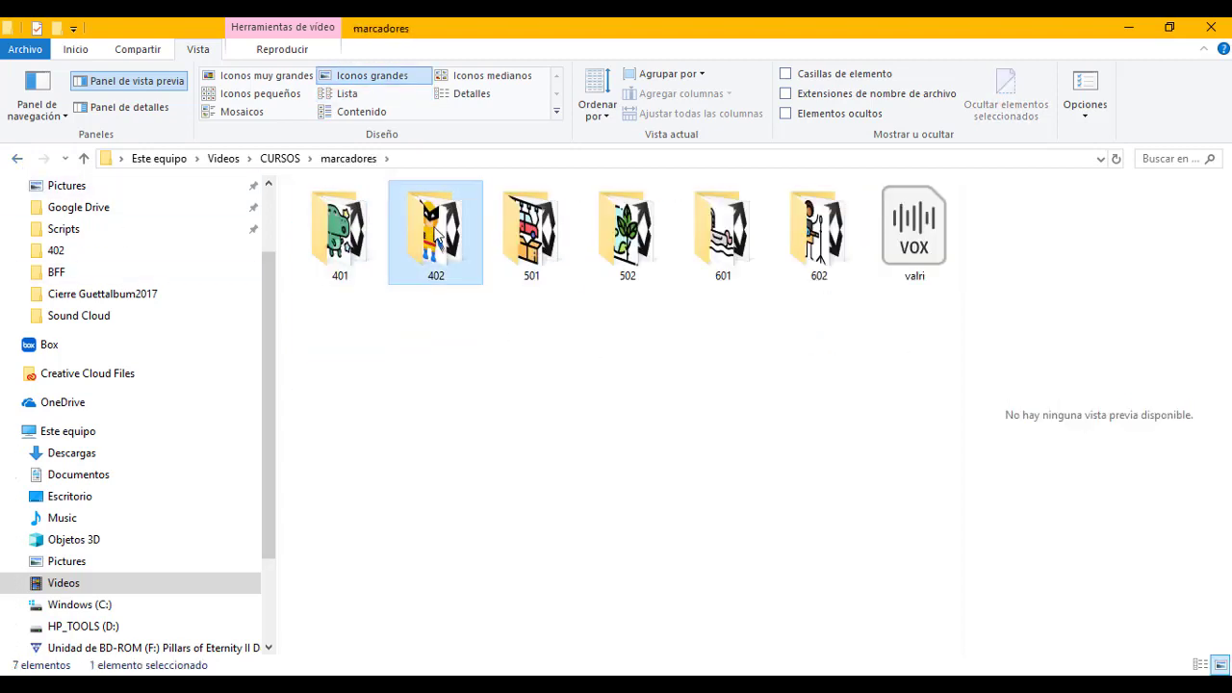
double_click(435, 233)
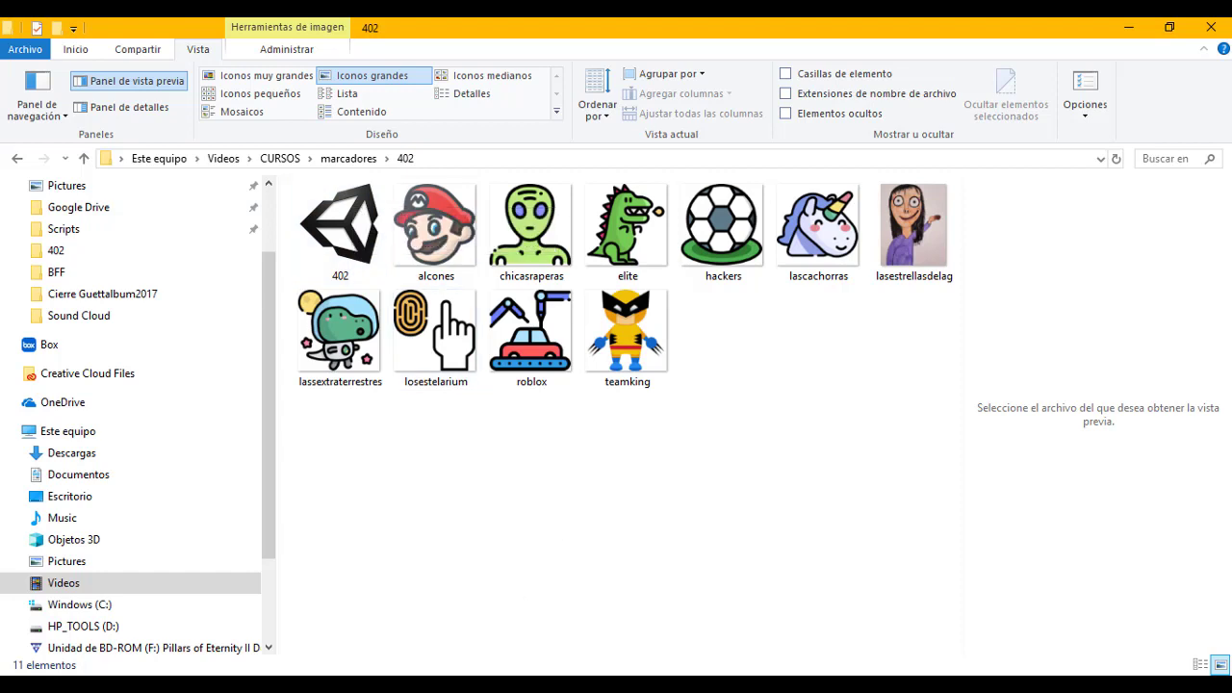
Step: Switch to Chrome, view the Vuforia website, and open the License Manager on the Vuforia Developer Portal
key(alt+Tab)
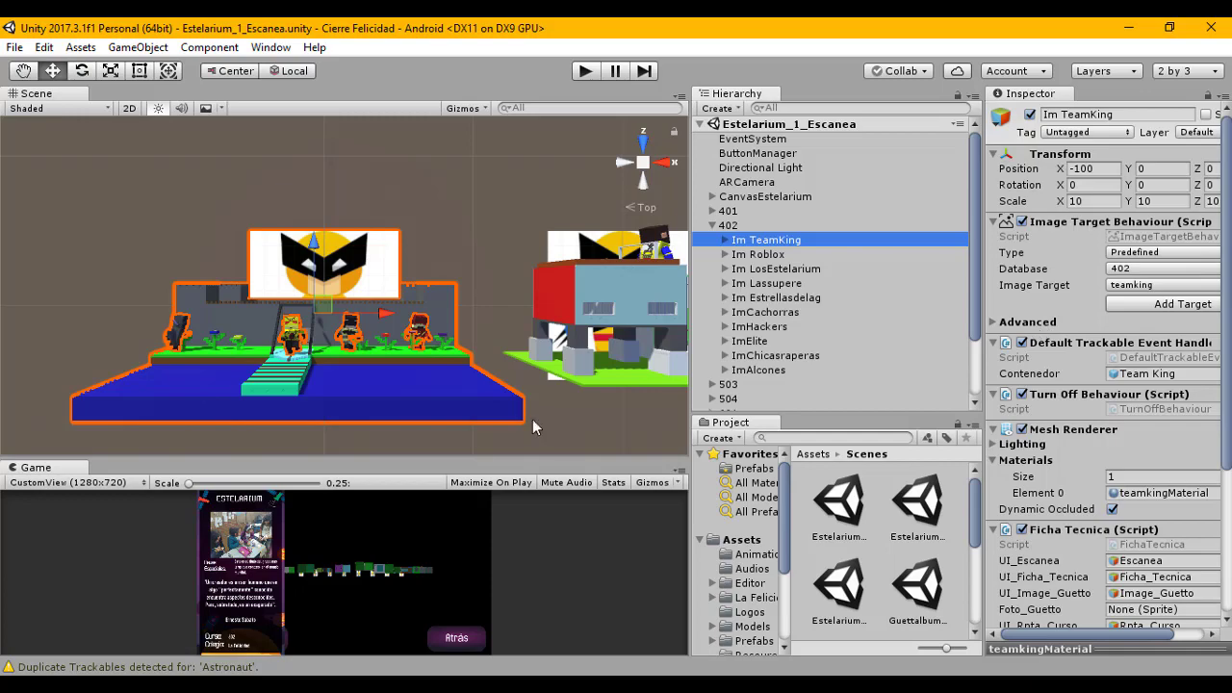
key(alt+Tab)
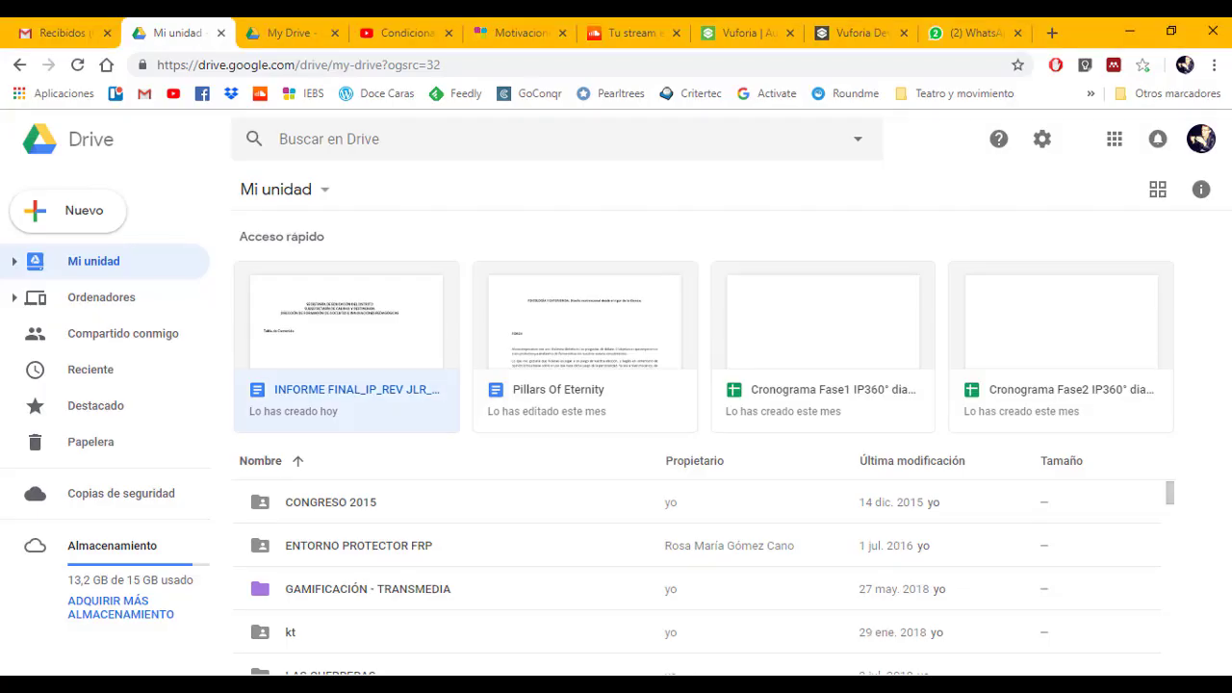
click(743, 33)
click(291, 339)
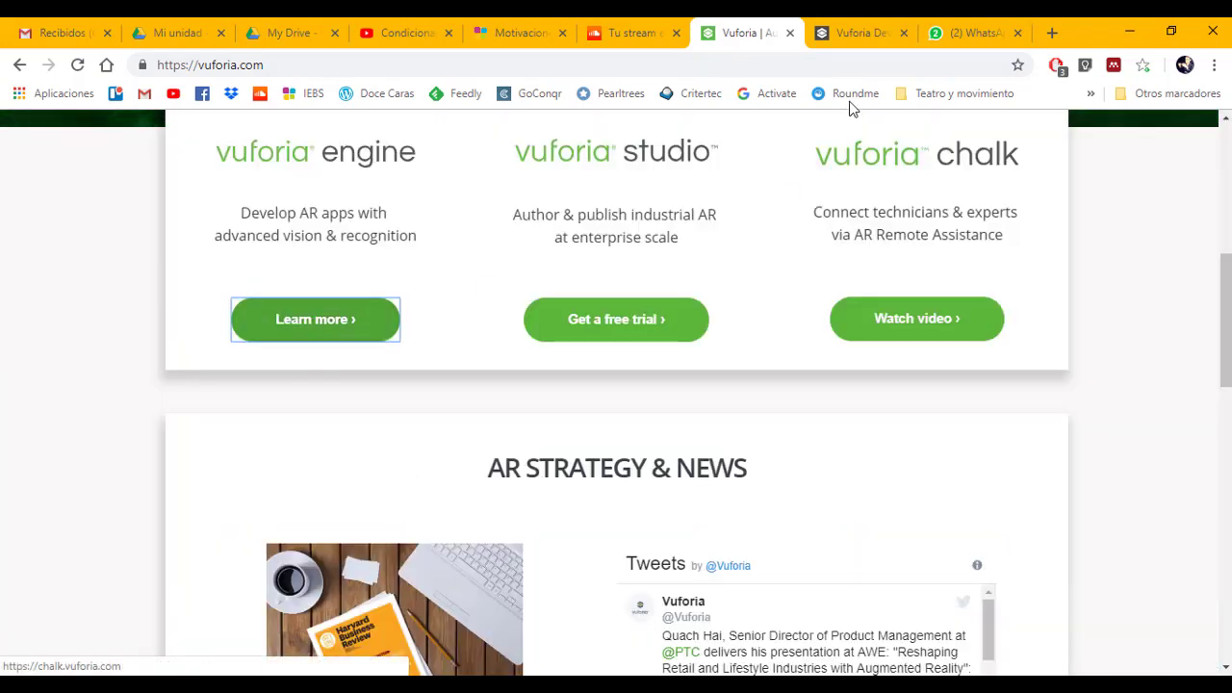
click(862, 33)
click(549, 204)
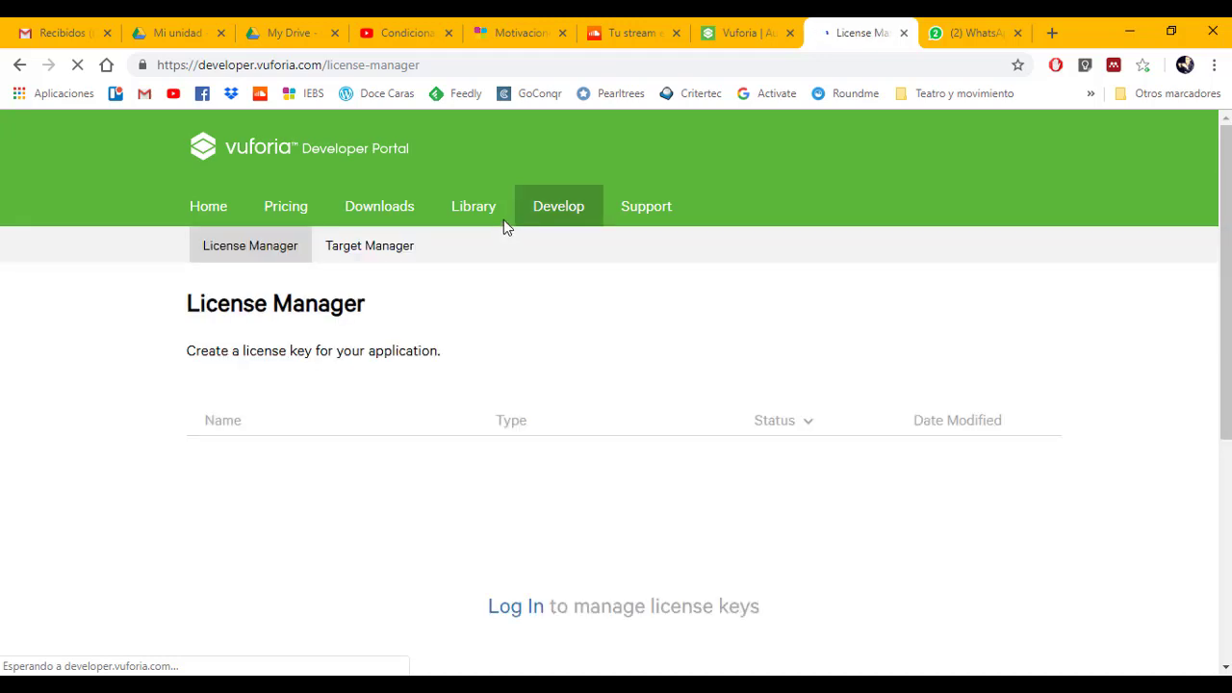
Step: Log in to the Vuforia developer account with the saved credentials
scroll(501, 289, down, 3)
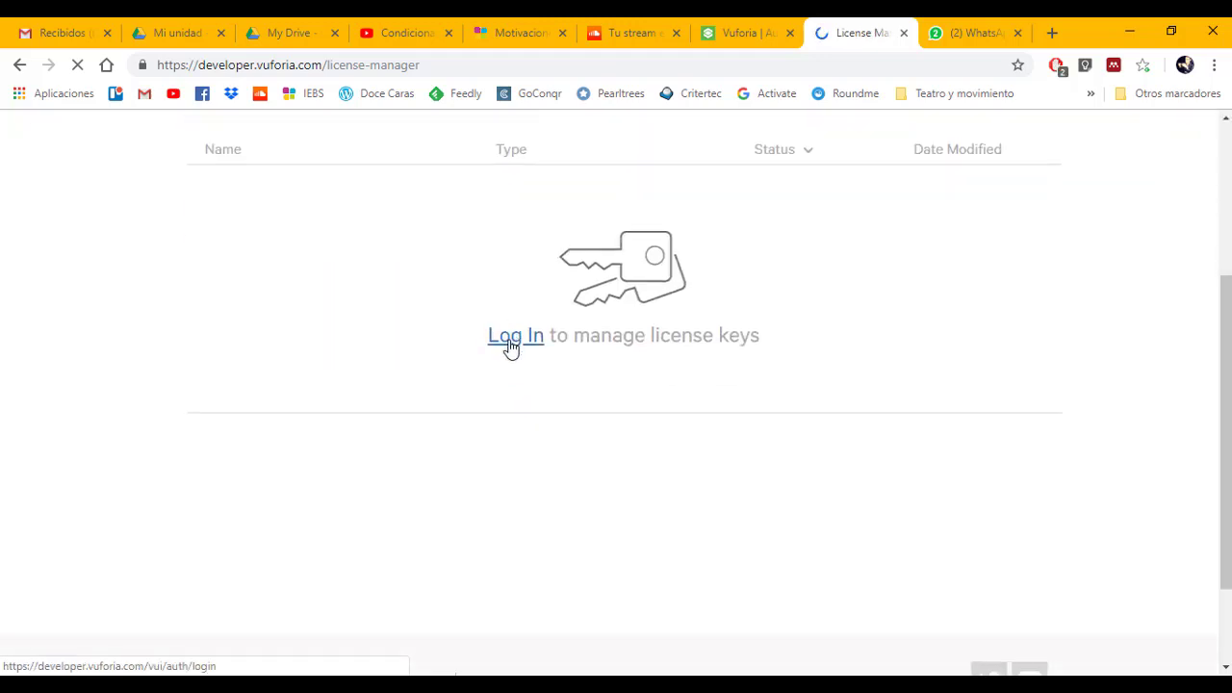
click(508, 341)
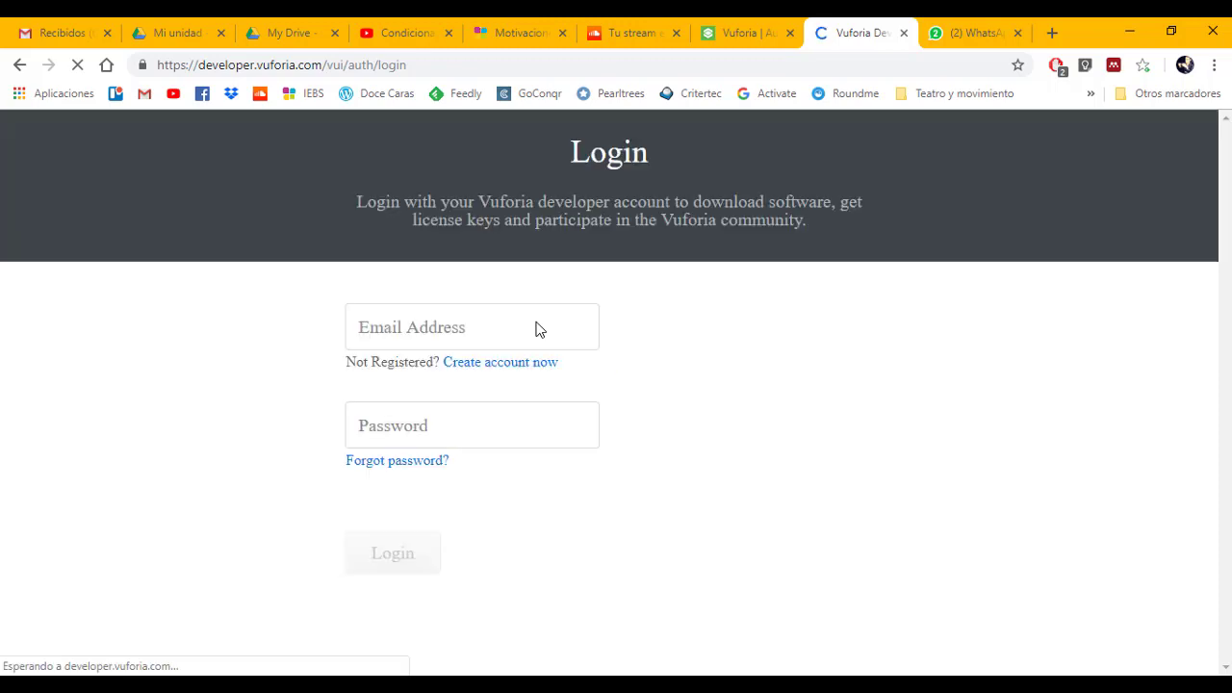
scroll(472, 483, down, 2)
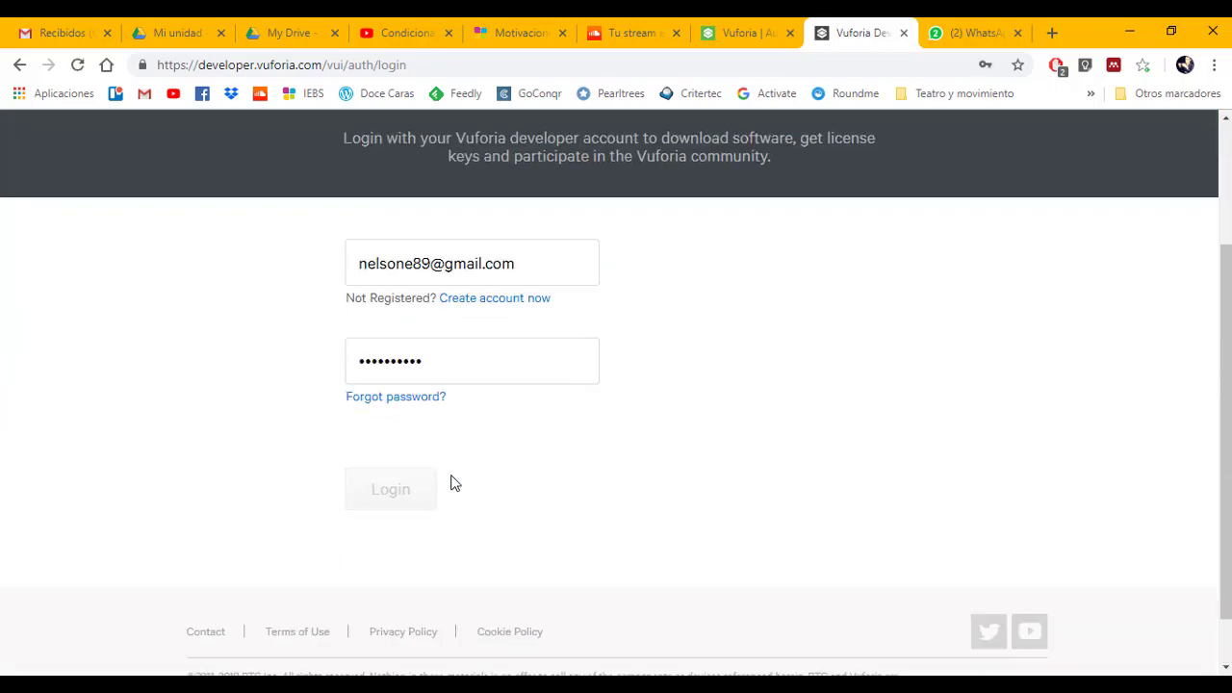
click(389, 488)
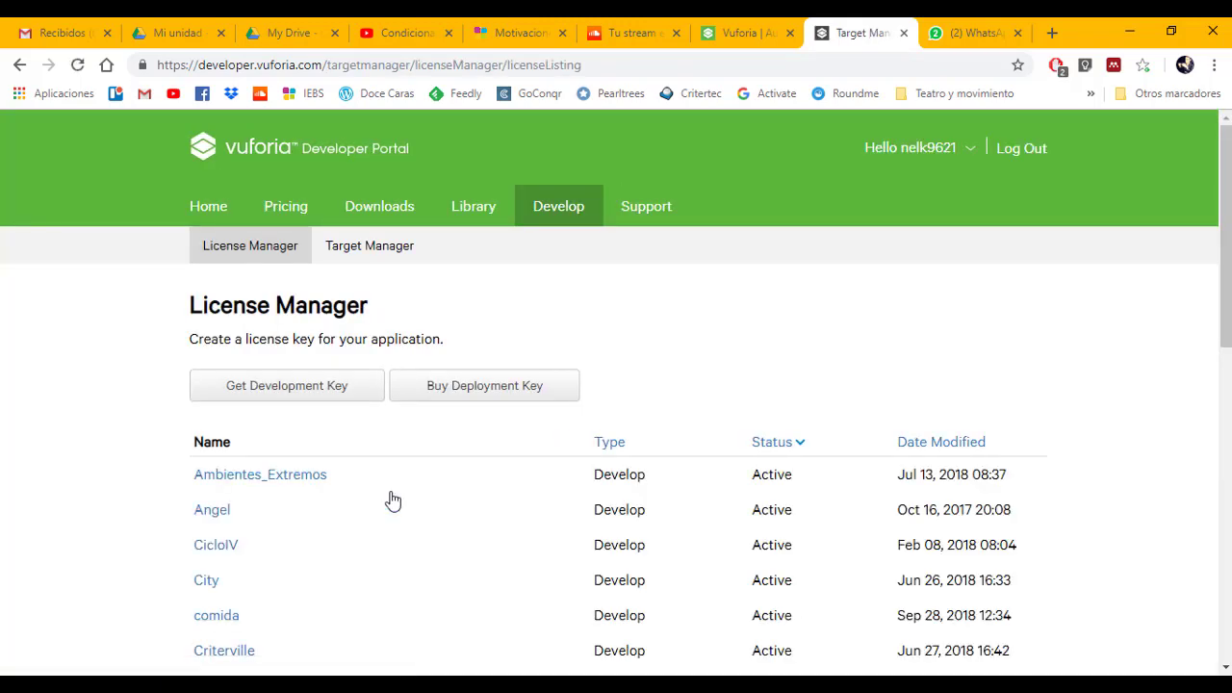
Step: Open the Ambientes_Extremos database in the Target Manager and examine its list of targets
click(365, 251)
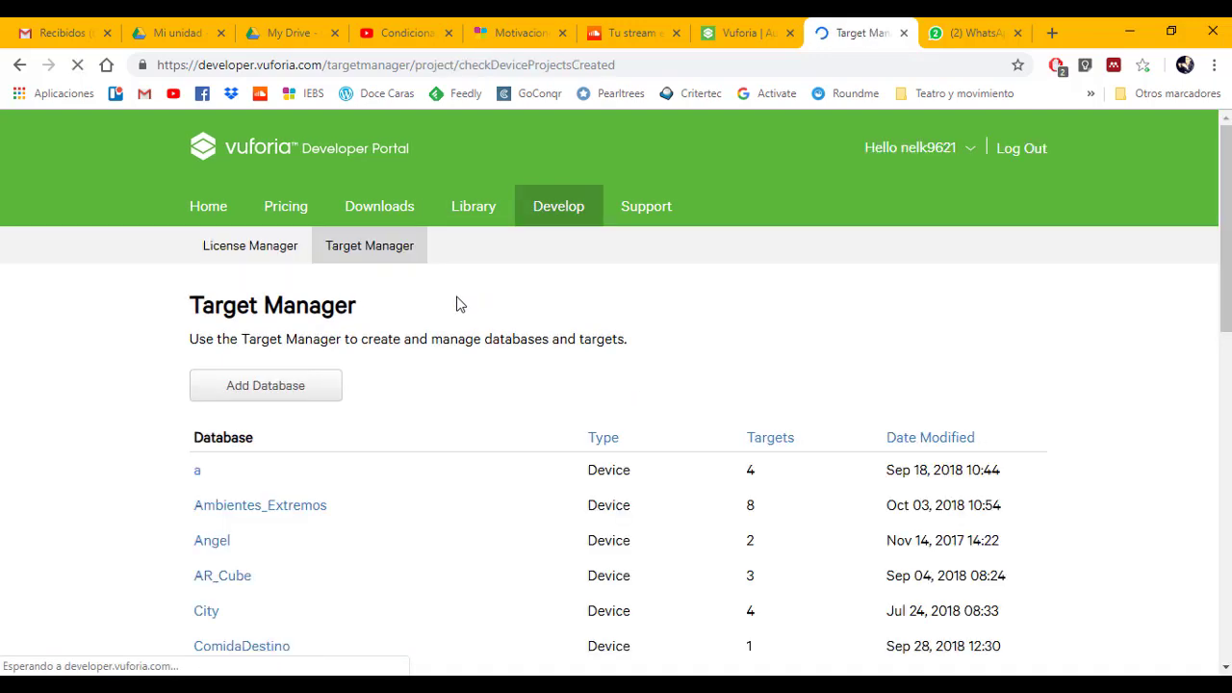
scroll(456, 306, down, 2)
click(256, 325)
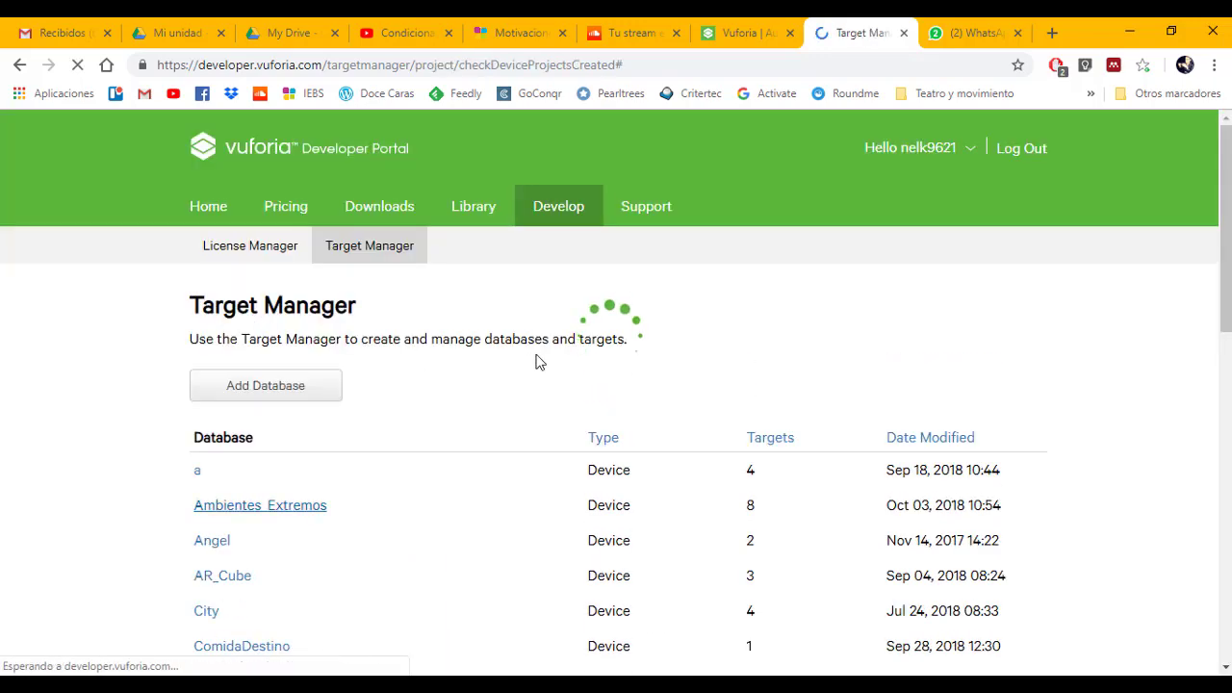
scroll(535, 363, down, 4)
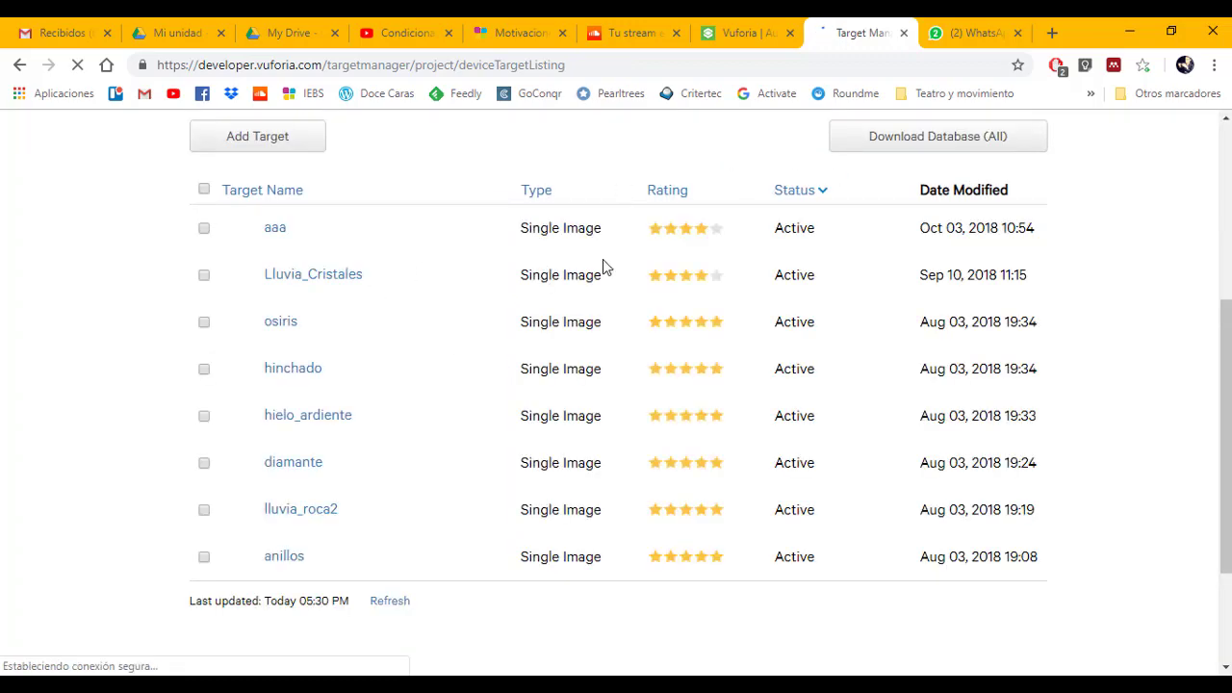
scroll(604, 264, up, 2)
Step: Try widths of 20 and 10 in the form for adding a target to Ambientes_Extremos, and cancel it
click(256, 320)
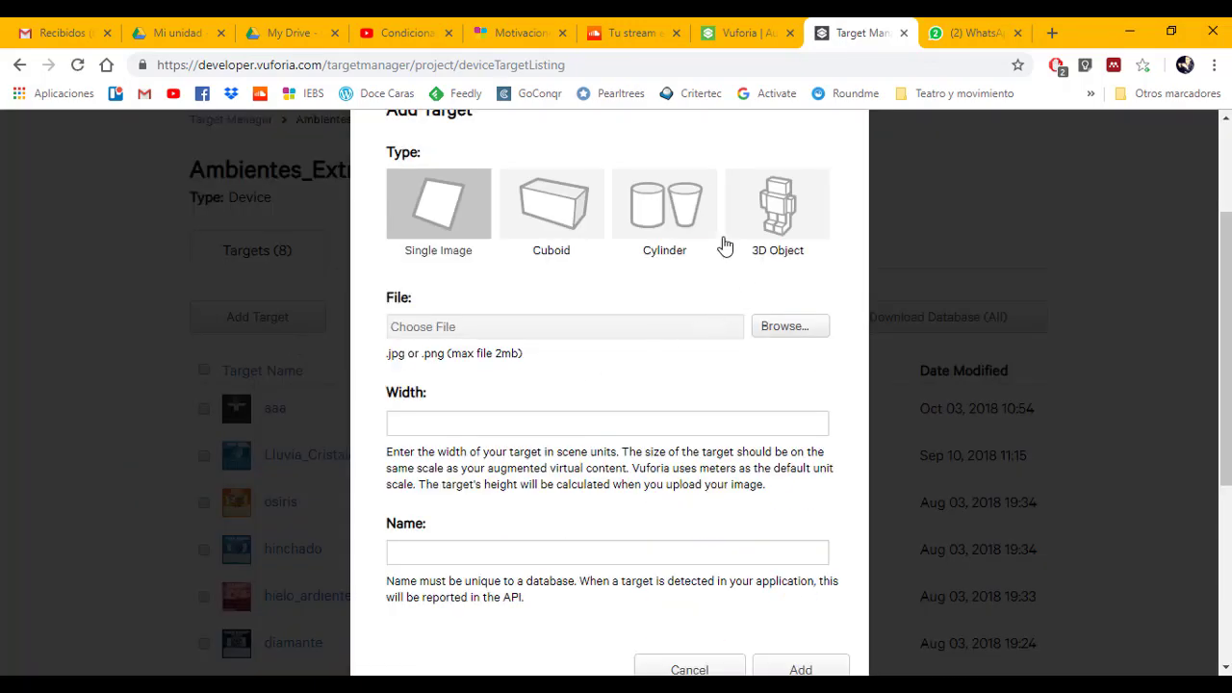
scroll(708, 290, up, 2)
scroll(445, 317, down, 3)
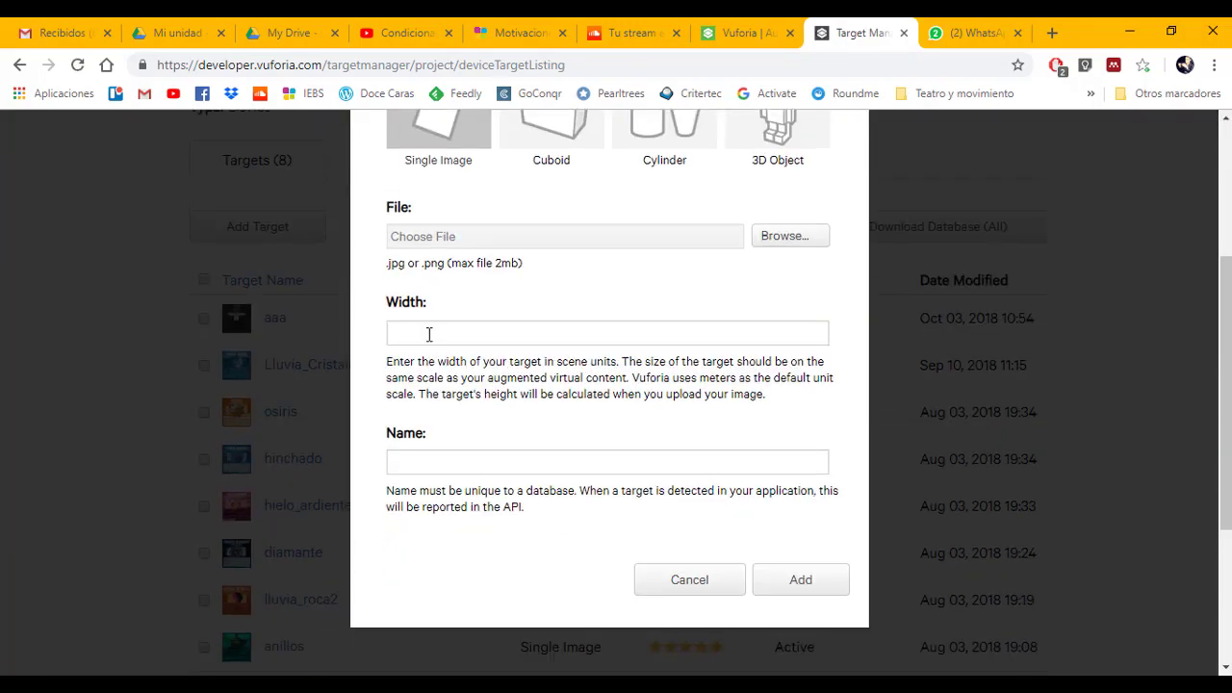
click(436, 332)
text(20)
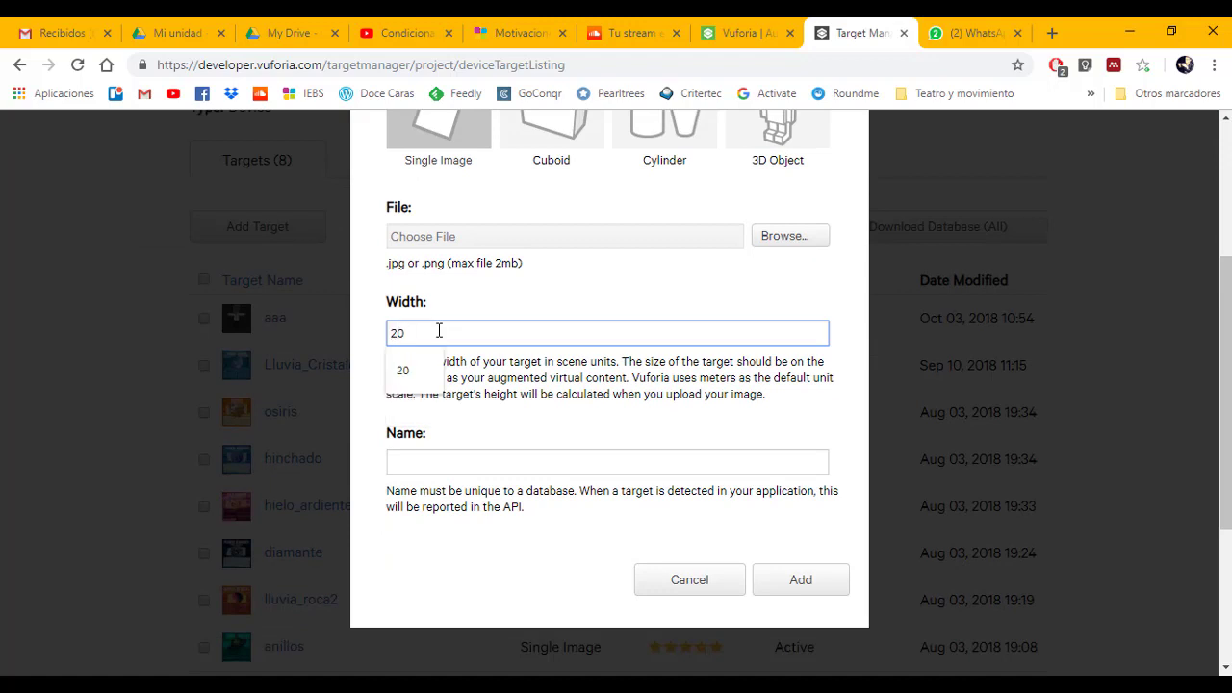
key(BackSpace)
key(BackSpace)
text(10)
key(BackSpace)
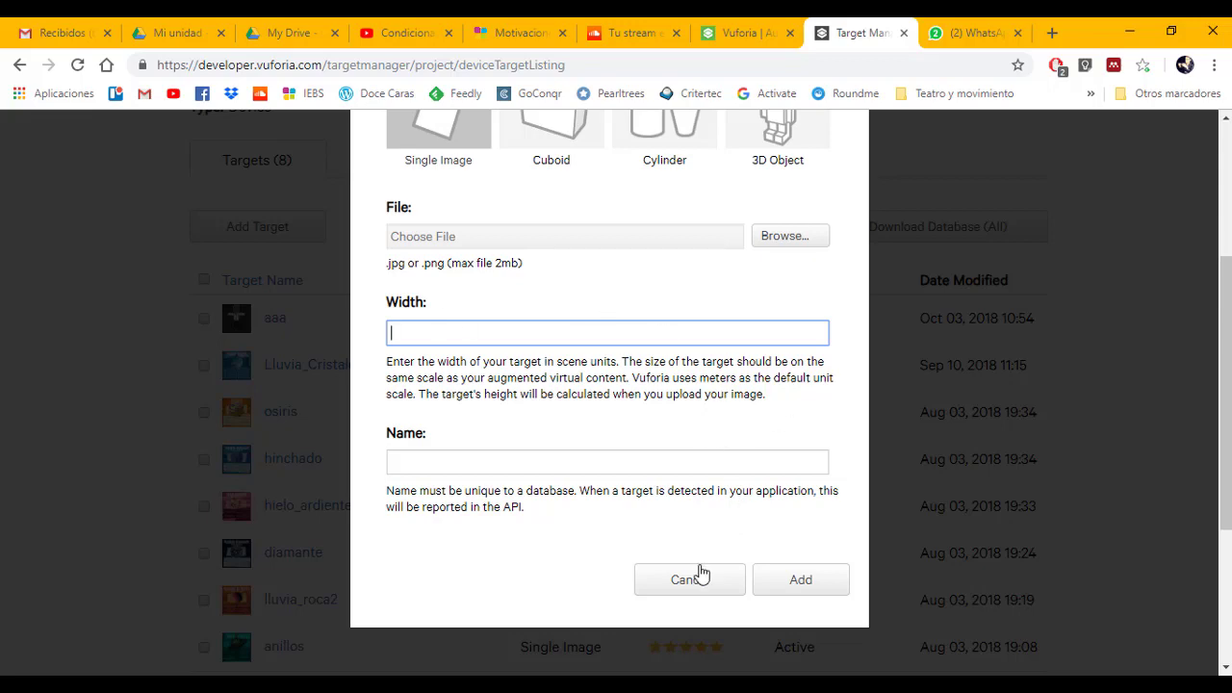
scroll(568, 413, up, 3)
scroll(567, 413, down, 3)
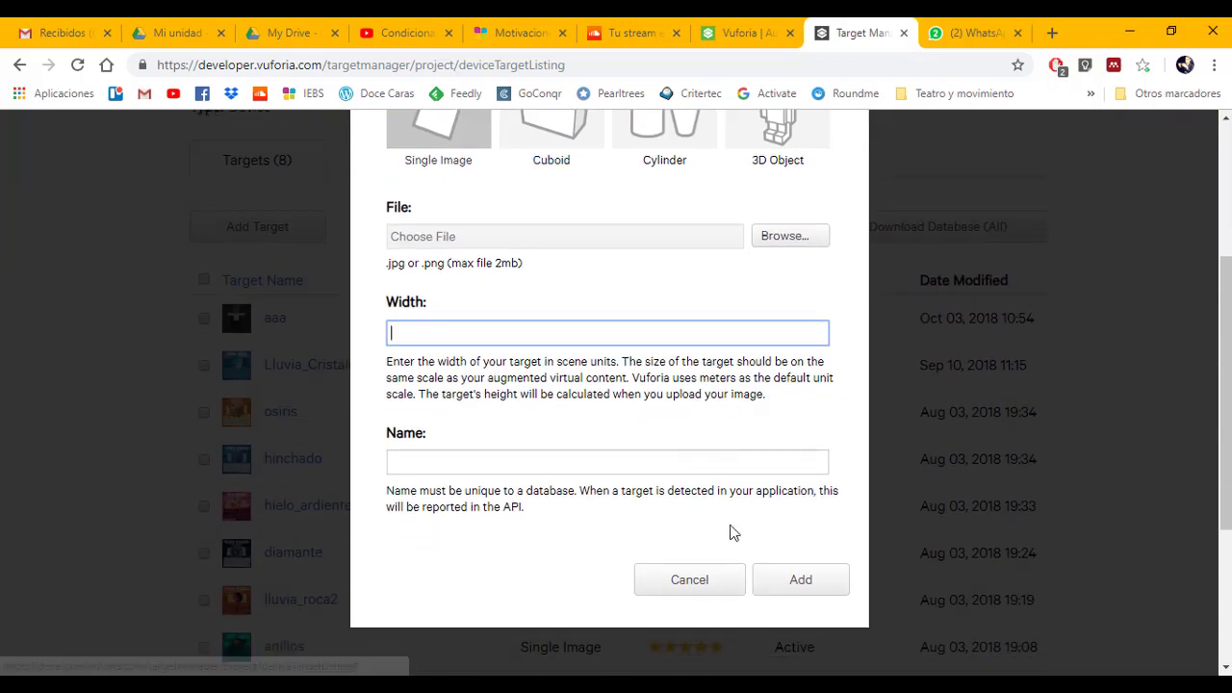
click(677, 585)
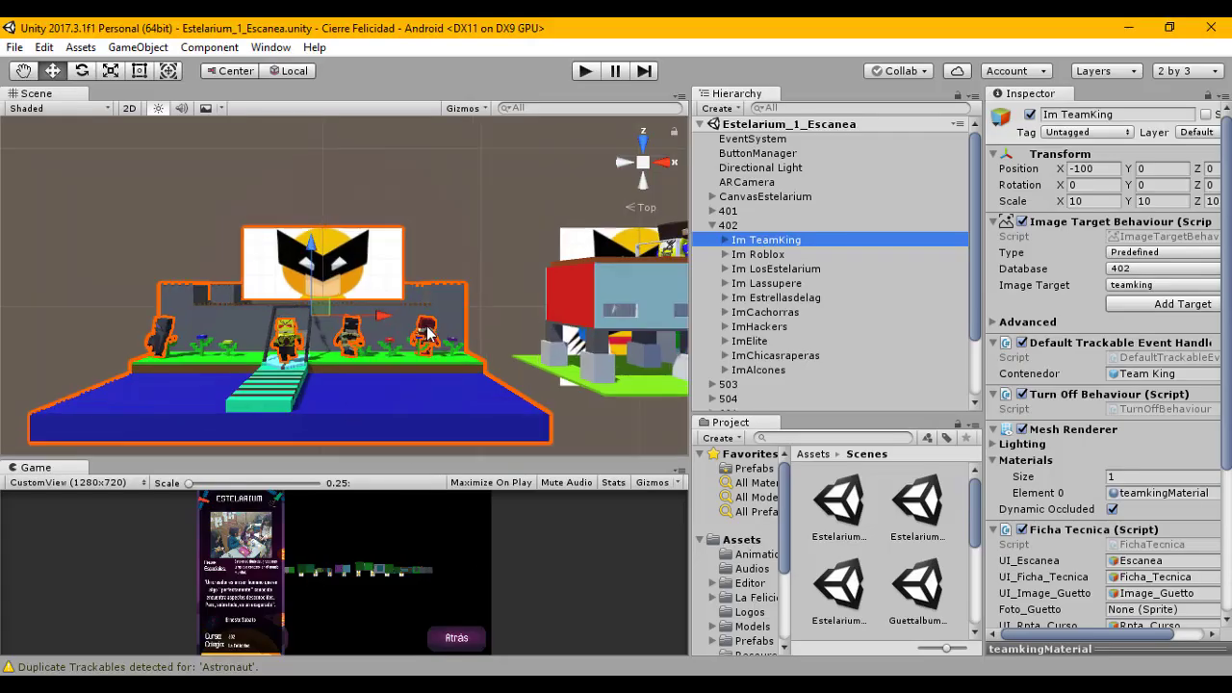
Step: Return to Unity and examine the course groups' rows of markers and the 402 group's models in the Scene view
scroll(427, 314, down, 10)
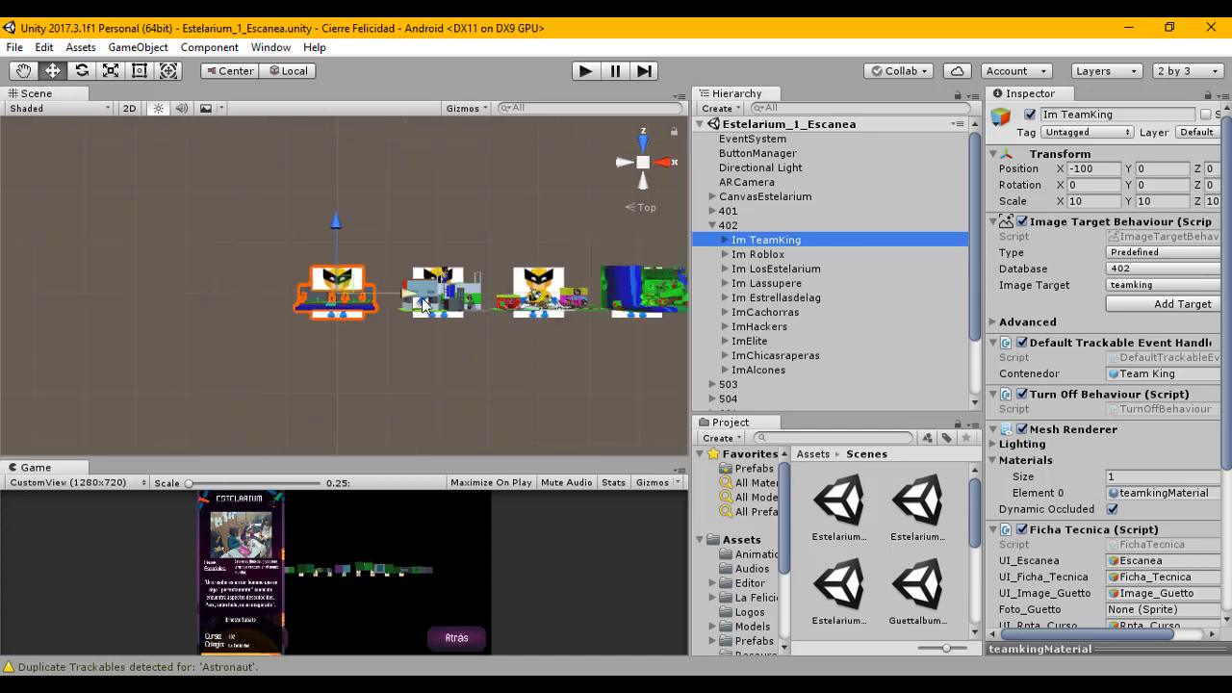
scroll(465, 281, down, 2)
middle_drag(465, 280, 289, 189)
scroll(295, 301, up, 5)
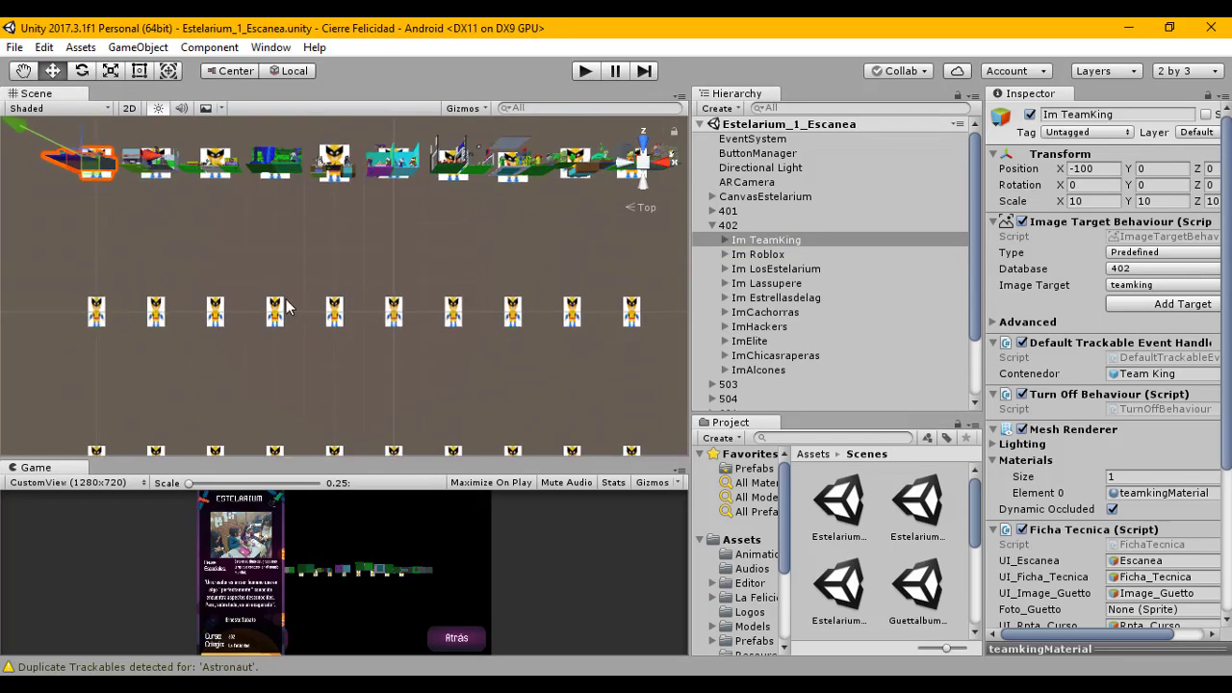
scroll(381, 261, up, 4)
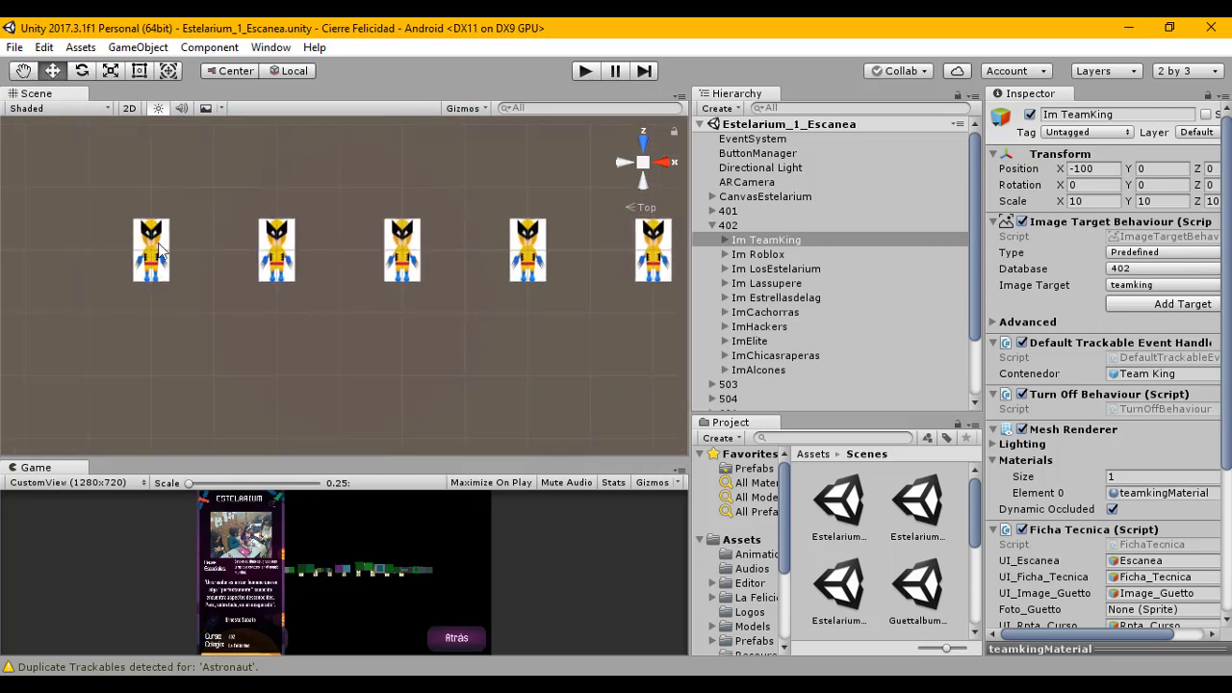
scroll(211, 279, down, 5)
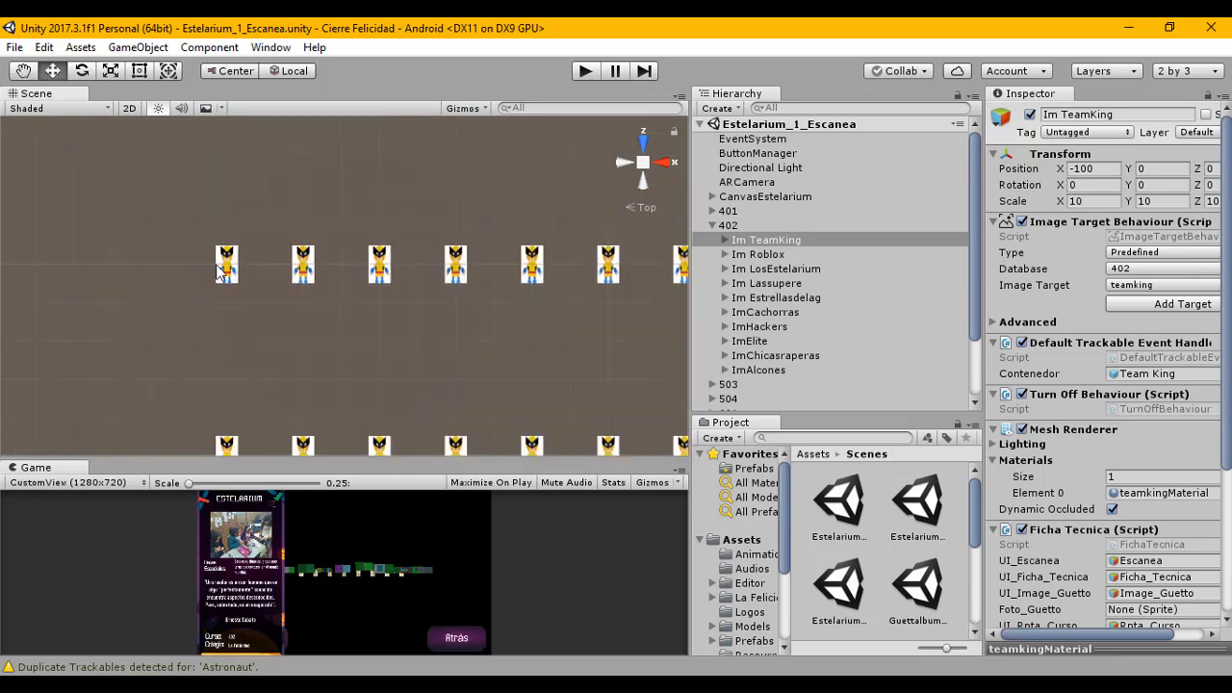
scroll(241, 299, down, 5)
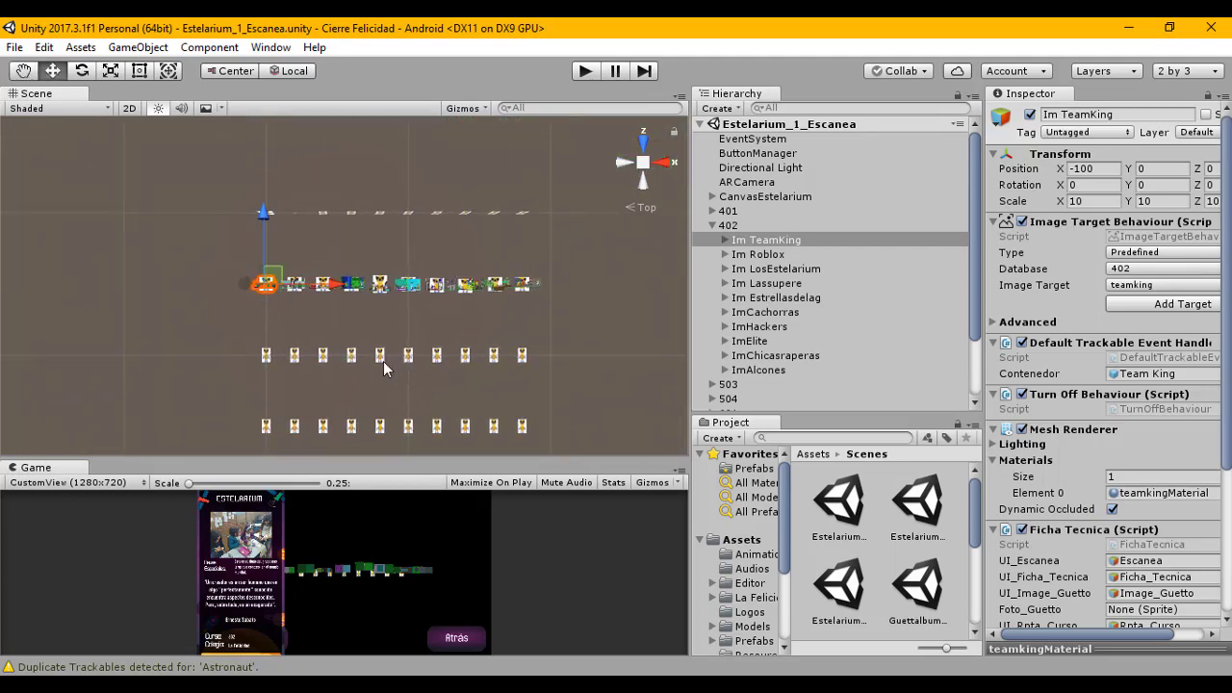
scroll(327, 325, up, 6)
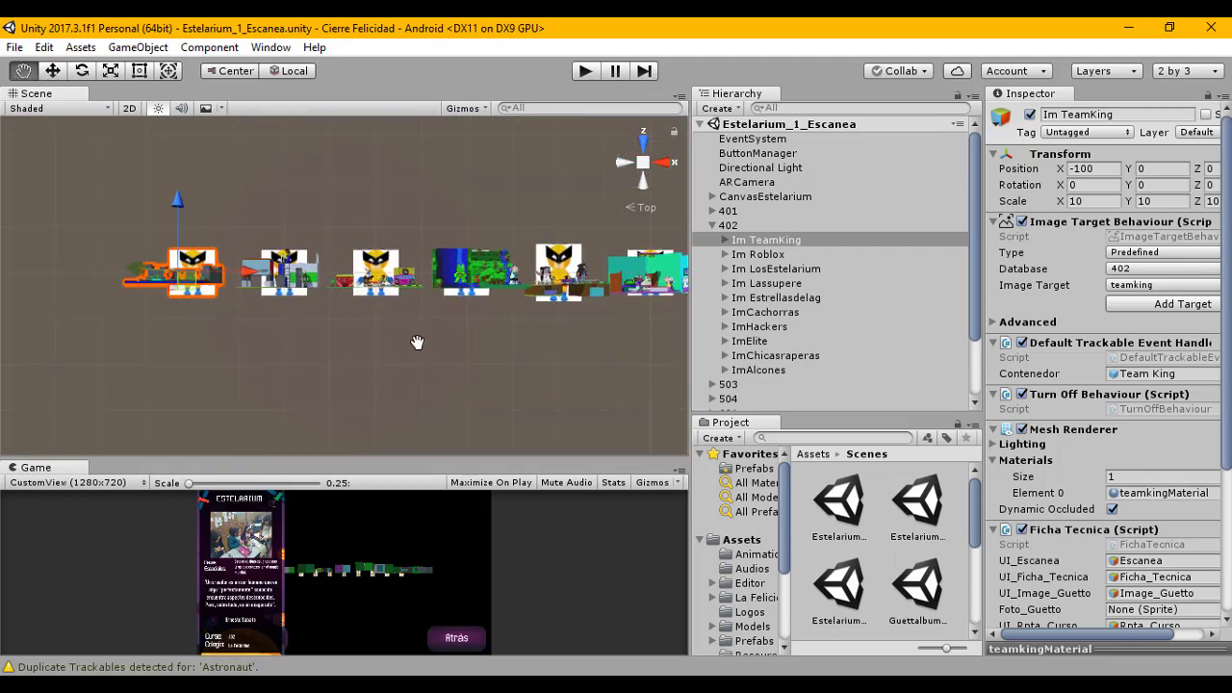
scroll(260, 392, up, 8)
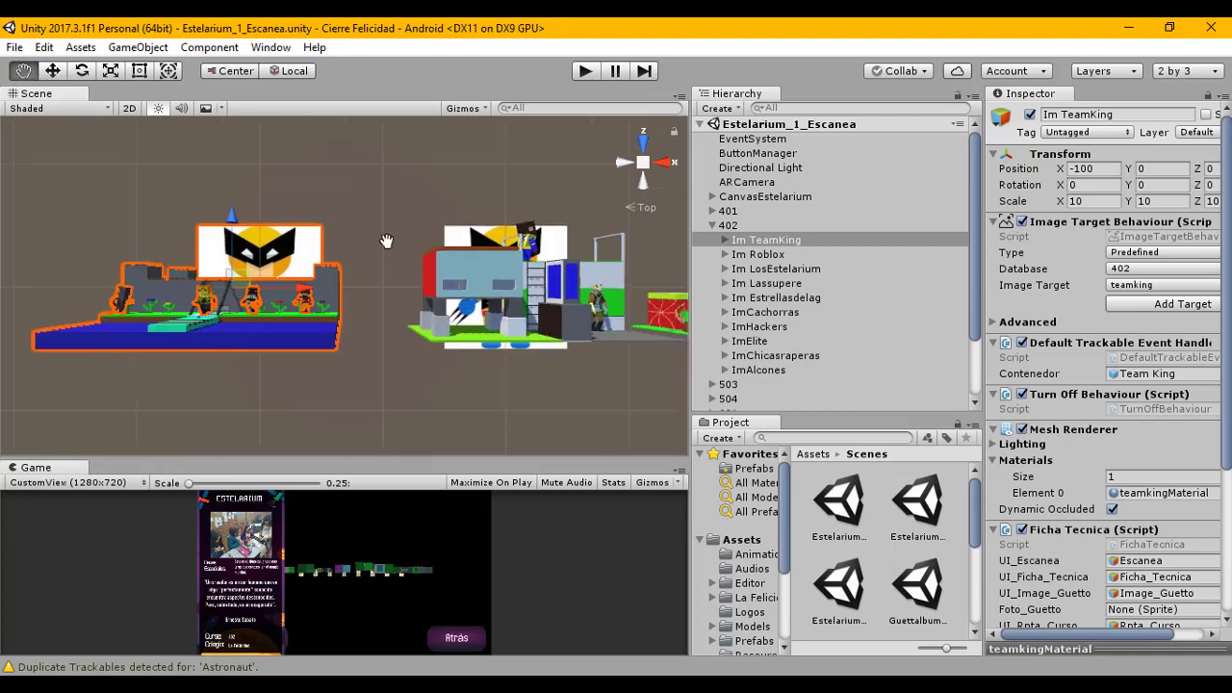
Step: Select the 402 group, expand the 401 group, and select its first ImageTarget to show its settings
click(712, 225)
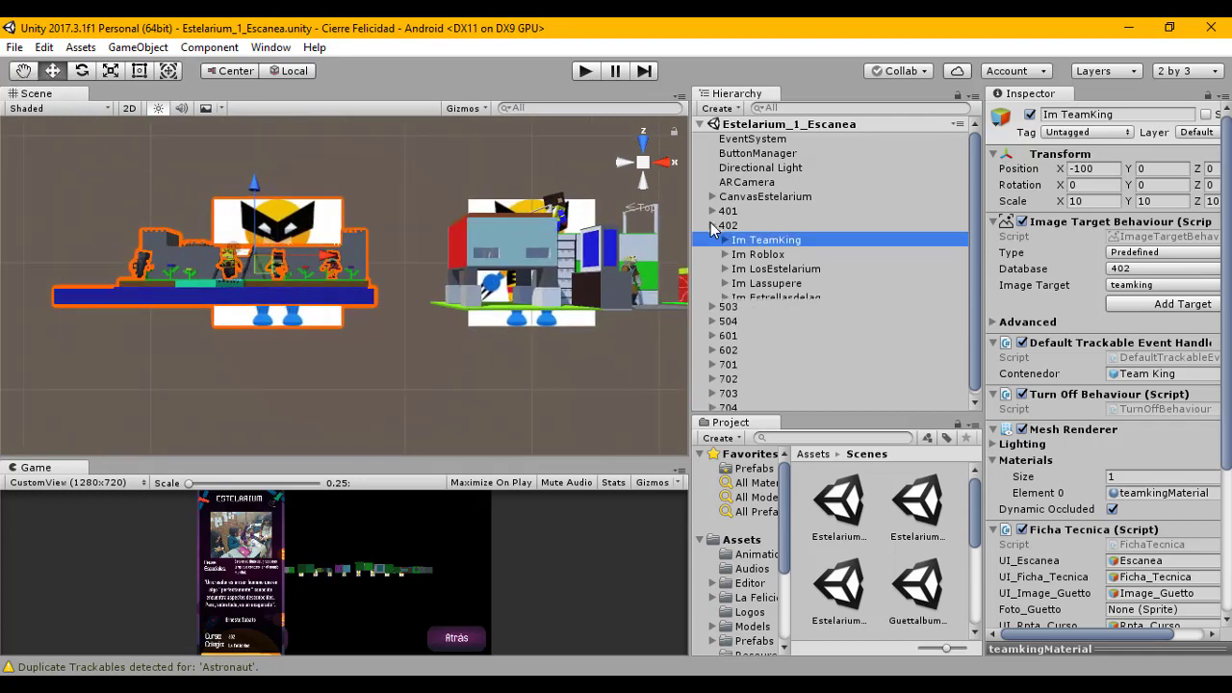
click(731, 226)
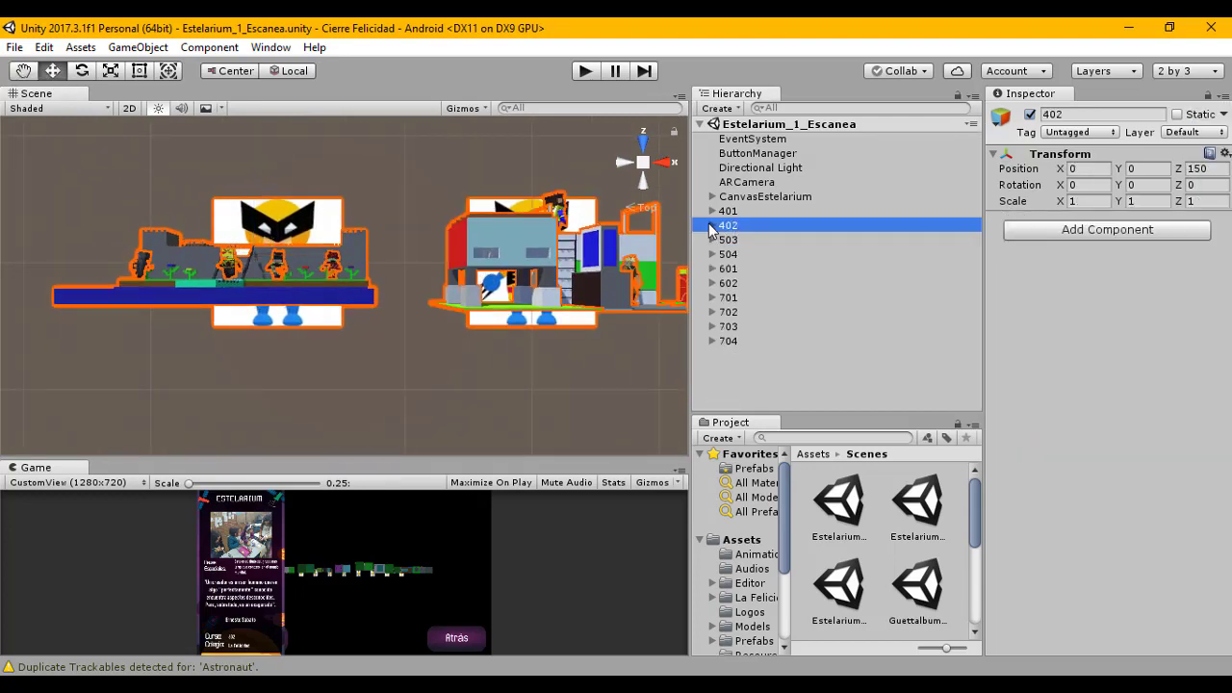
click(712, 226)
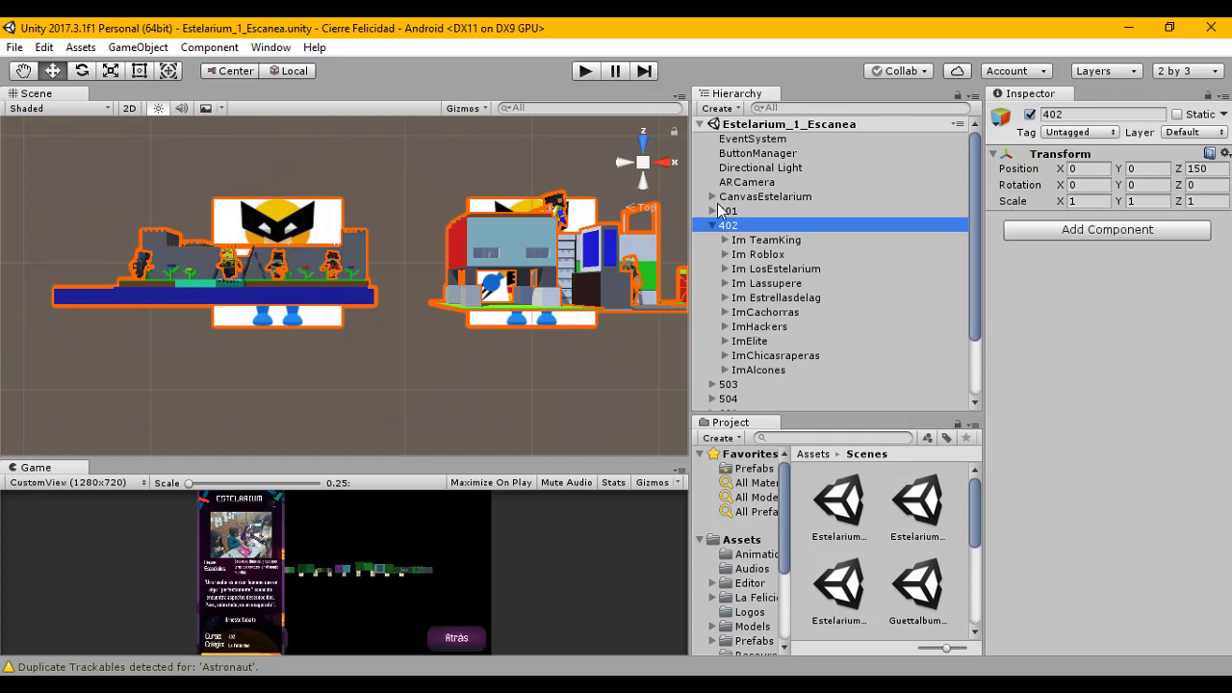
click(712, 210)
scroll(774, 235, down, 3)
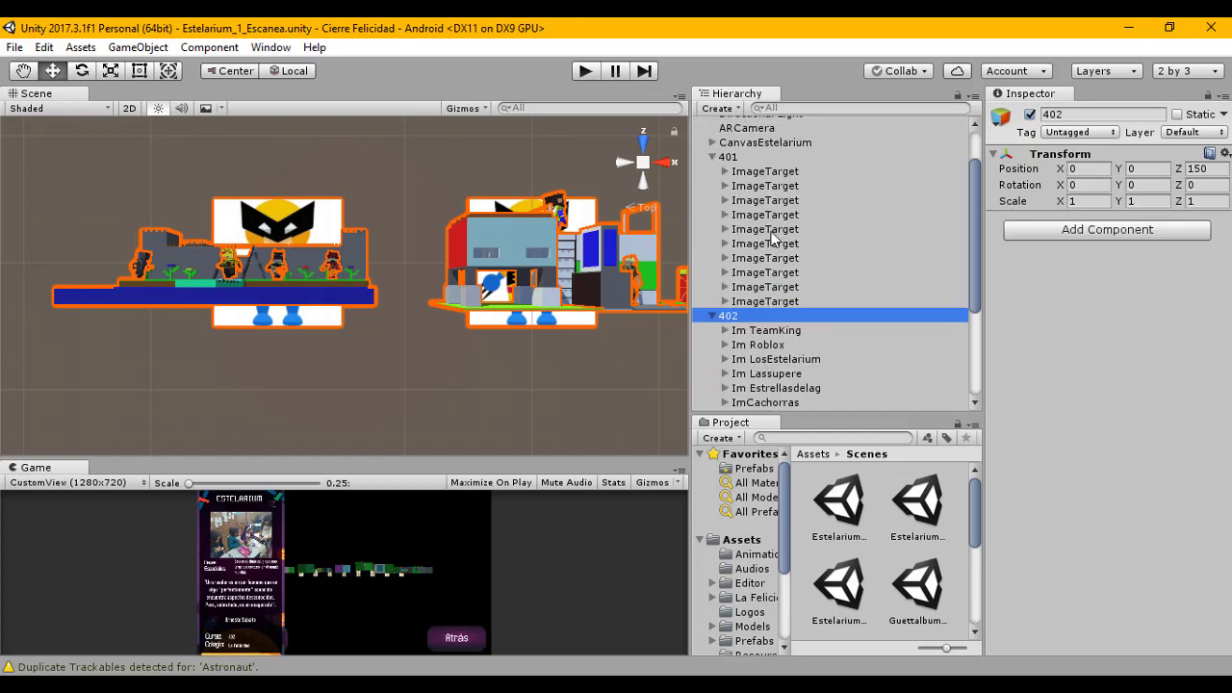
click(759, 171)
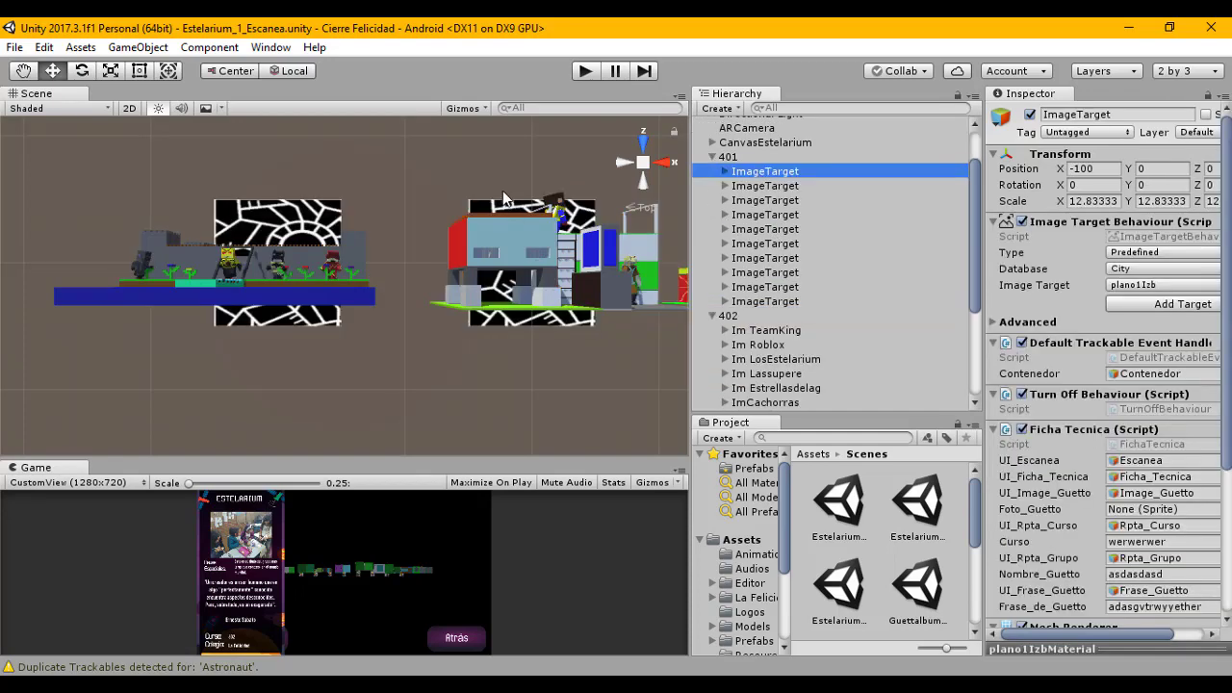
Step: Check the child object of the 401 group's first ImageTarget, collapse it, and frame the first models in the Scene view
middle_drag(502, 191, 500, 269)
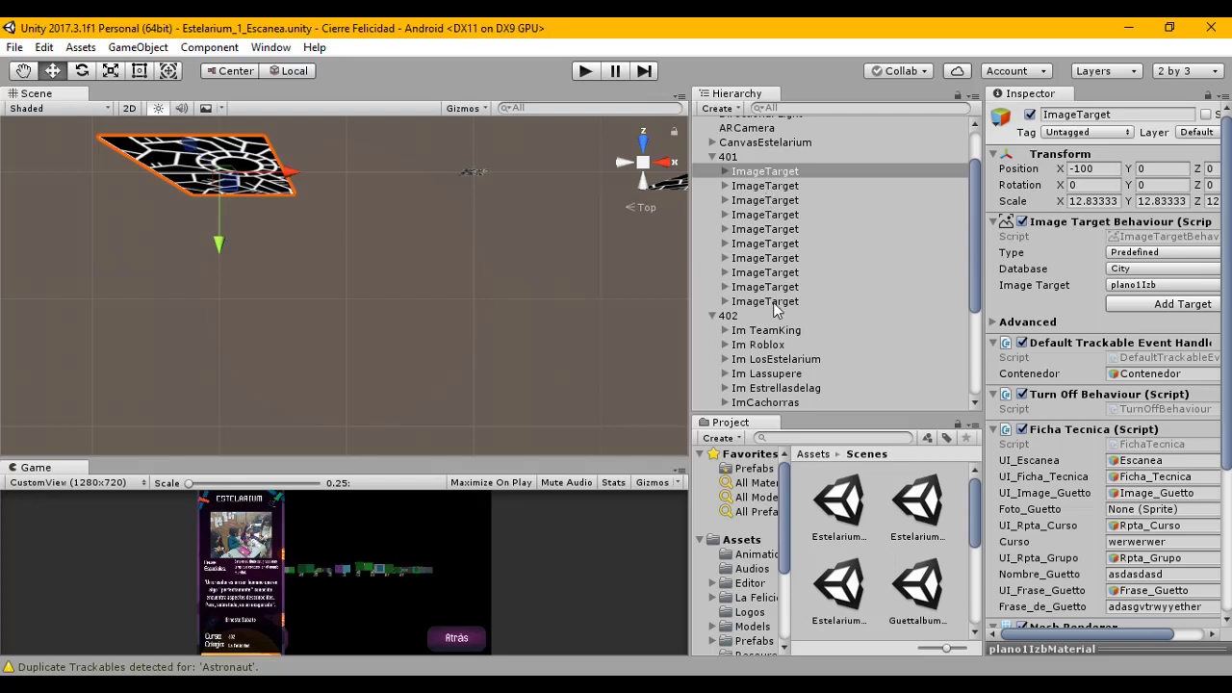
click(724, 171)
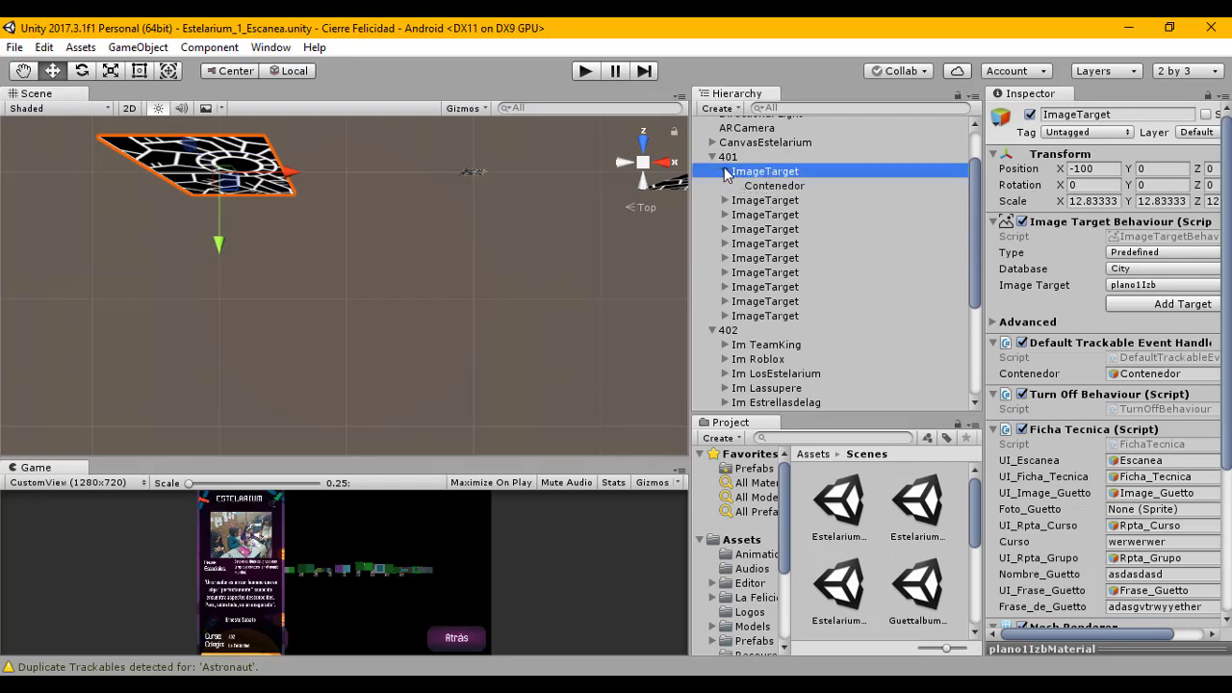
click(724, 172)
scroll(760, 302, down, 5)
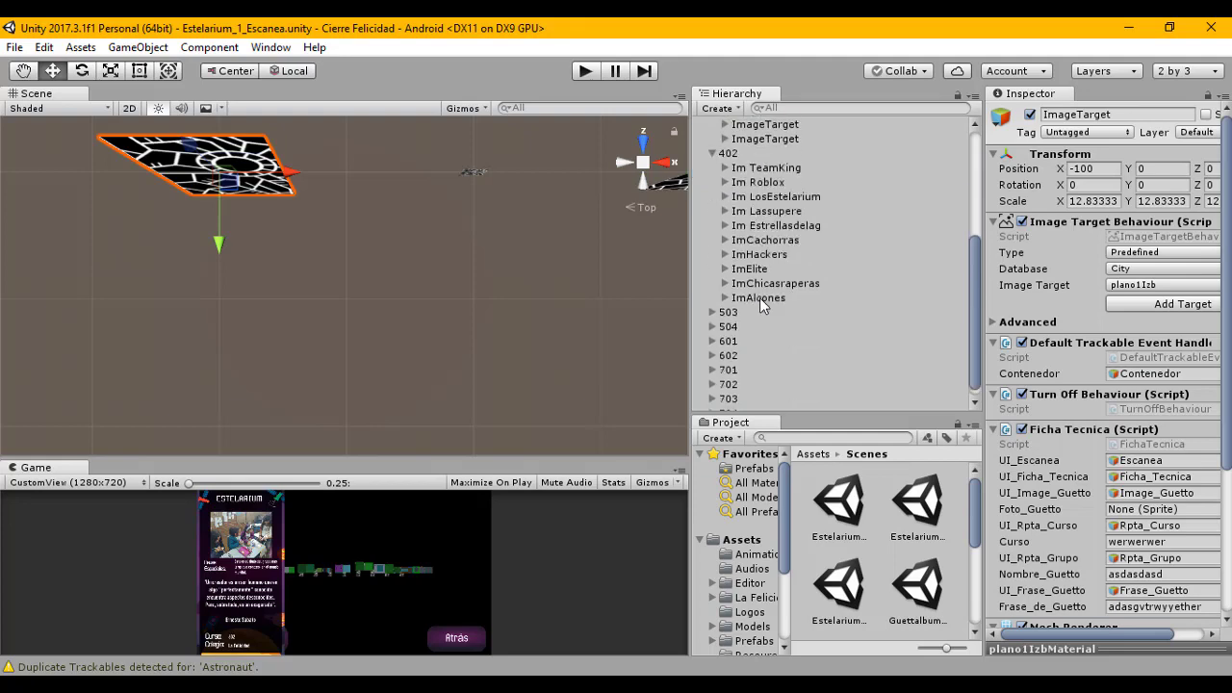
middle_drag(571, 244, 563, 154)
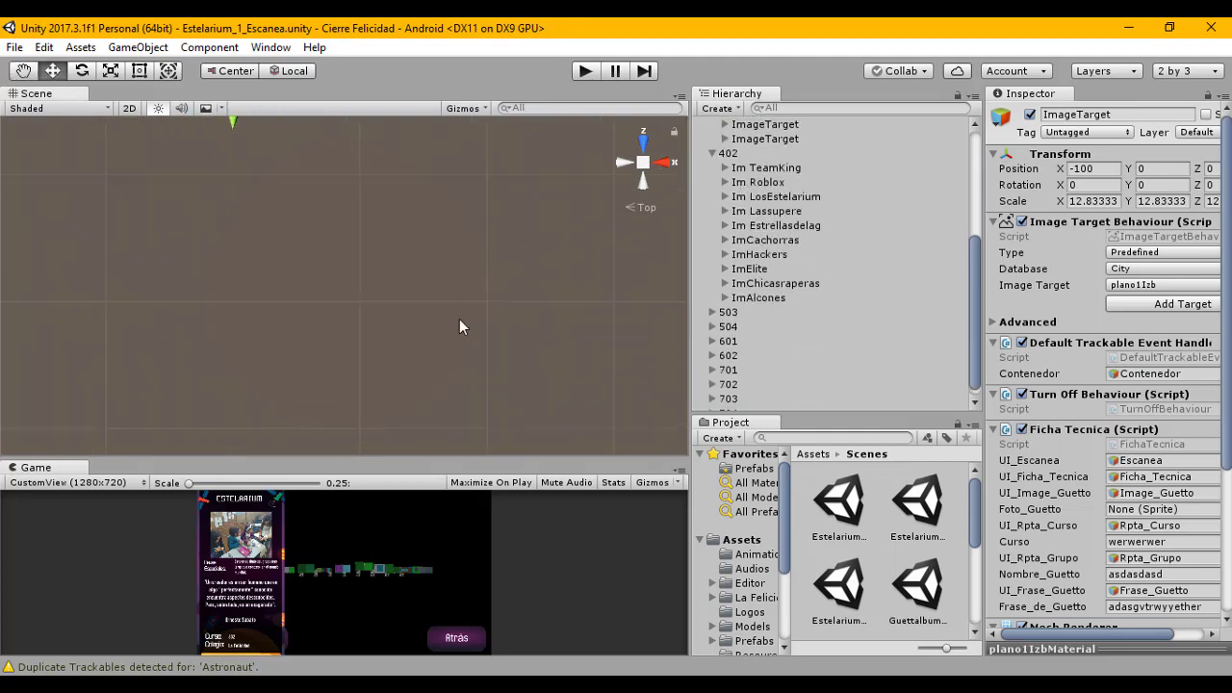
middle_drag(459, 319, 444, 249)
key(f)
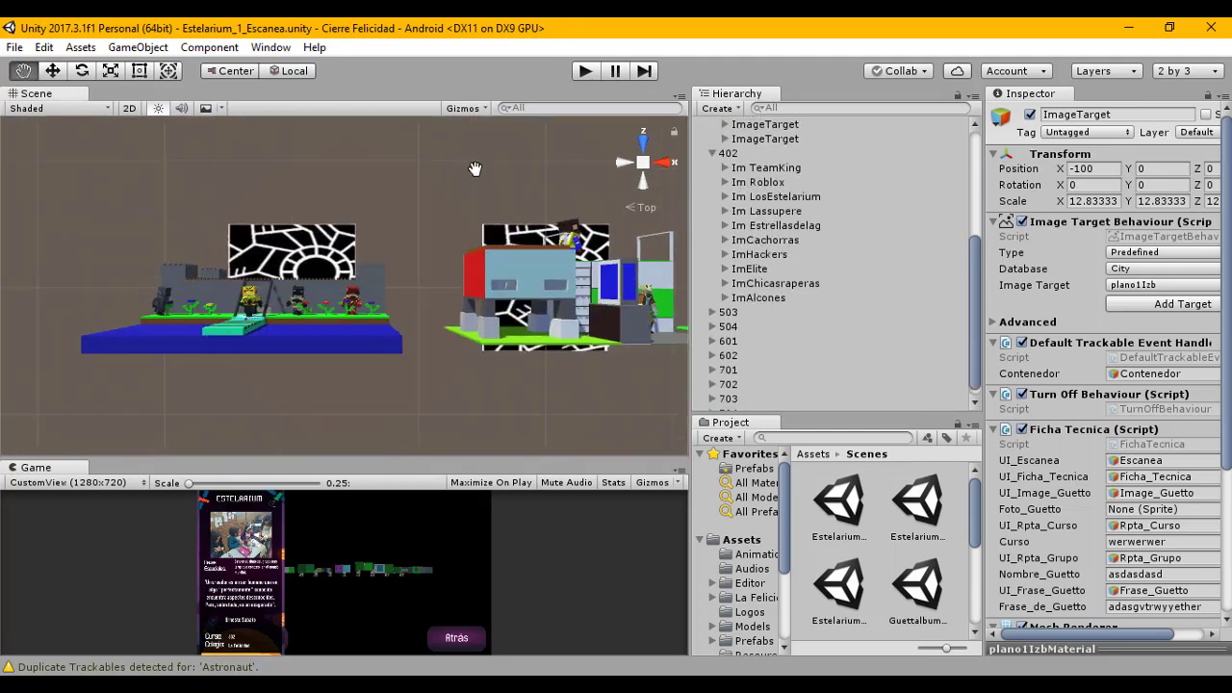
Step: Expand Im TeamKing in 402 and the last ImageTarget in 401, and inspect their Contenedor and Team King child objects
click(773, 168)
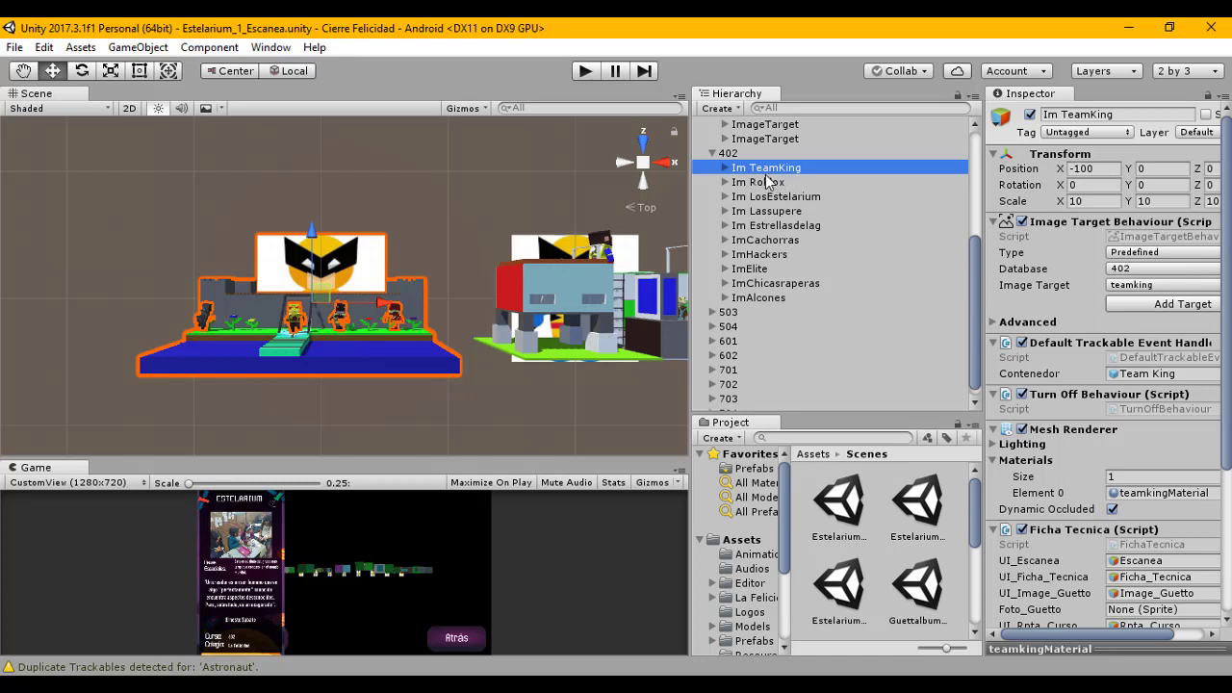
click(726, 168)
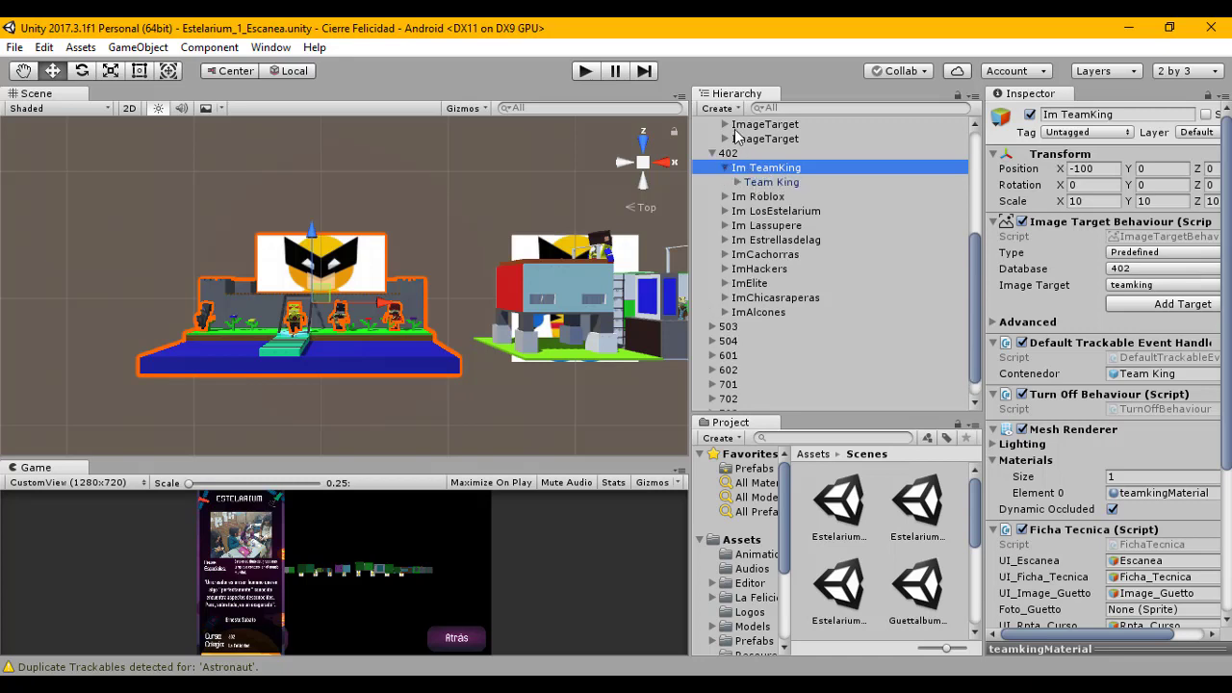
click(725, 139)
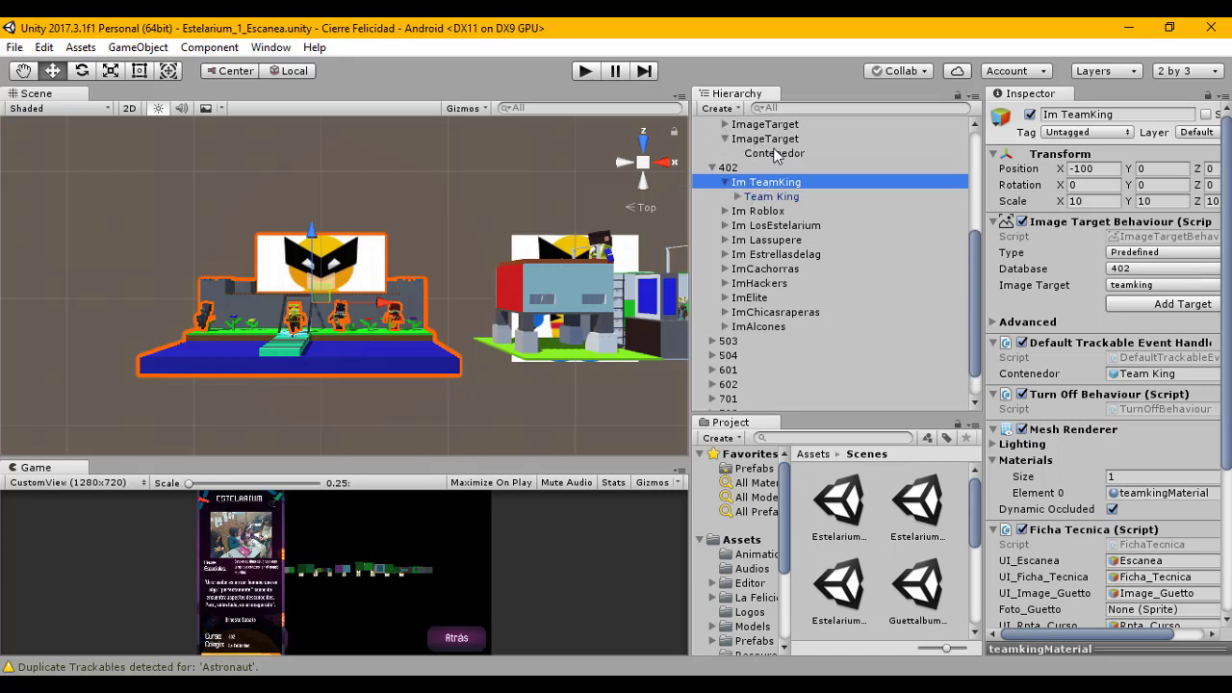
click(774, 153)
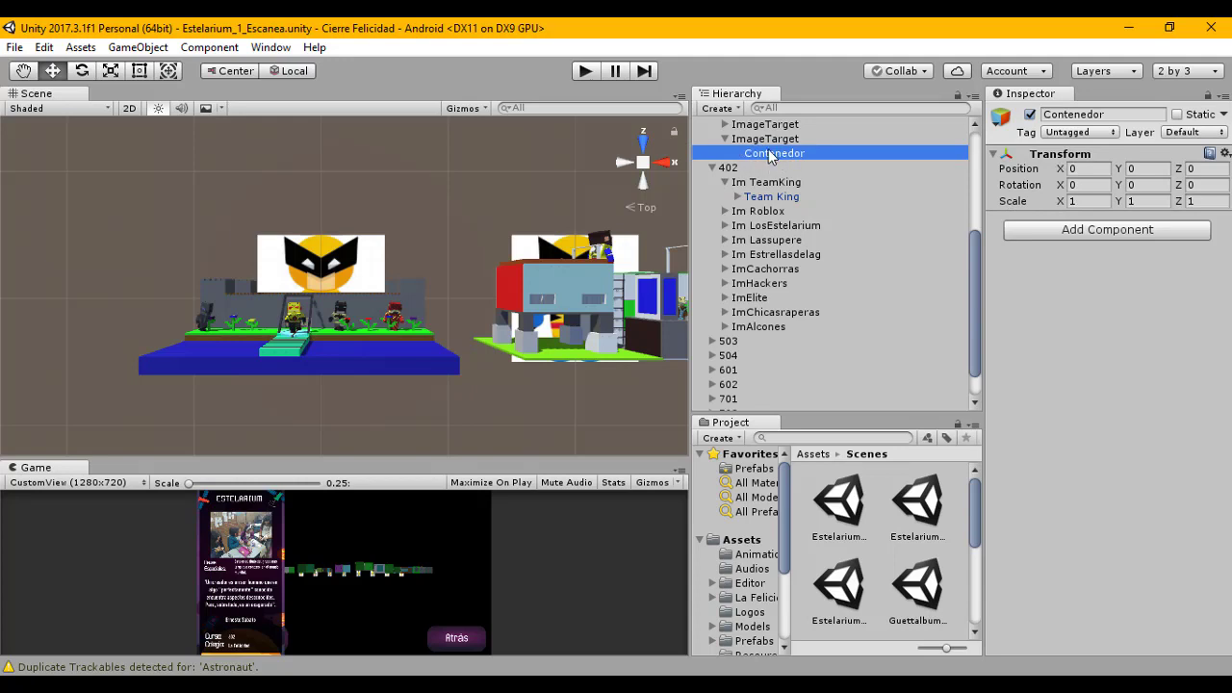
click(770, 198)
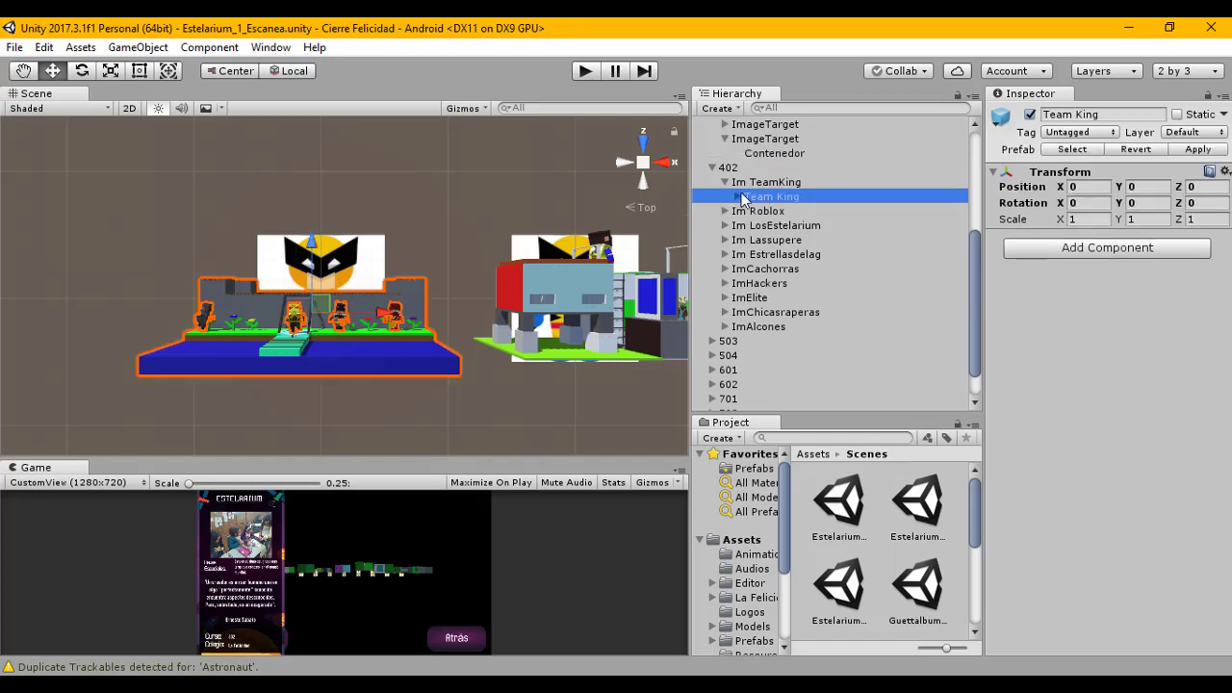
Step: Expand Team King, inspect its castle model and animated characters one by one, and collapse it again
click(739, 198)
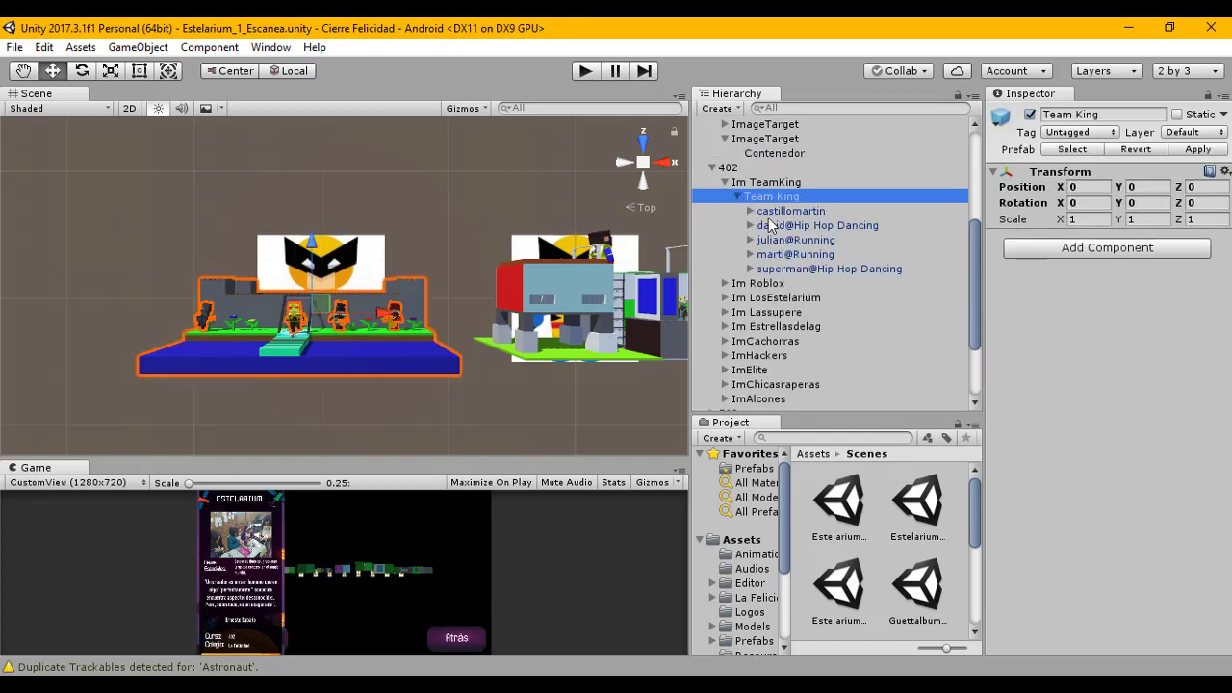
scroll(450, 246, up, 3)
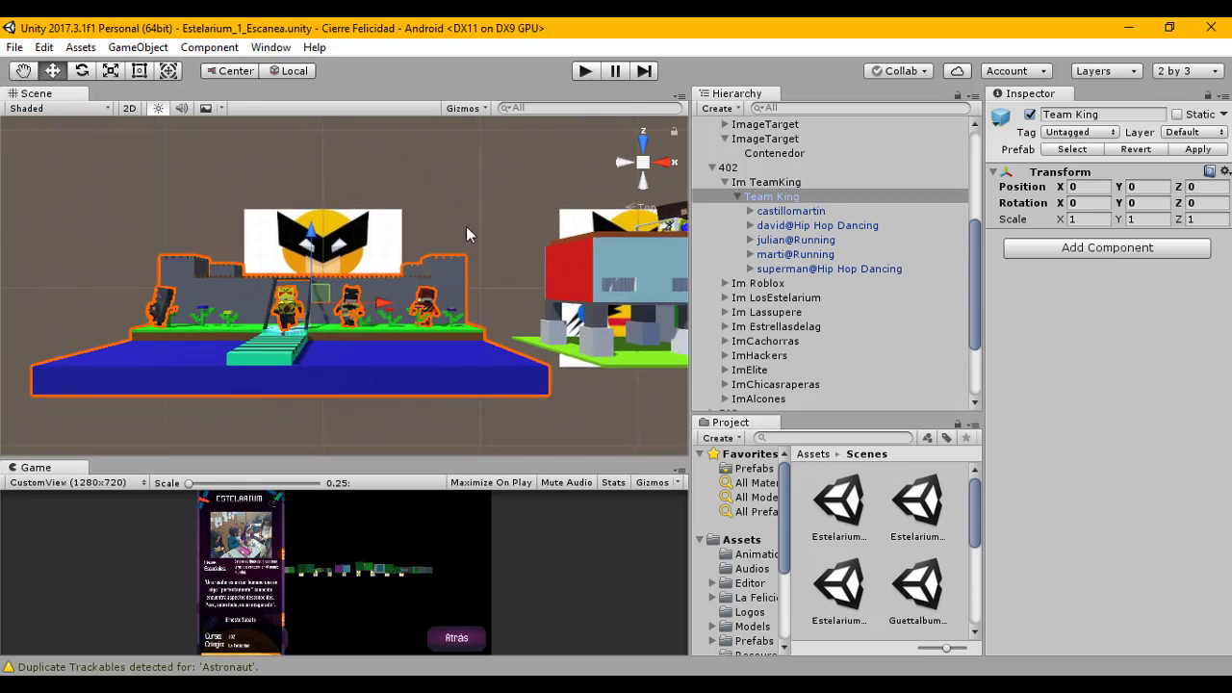
click(784, 214)
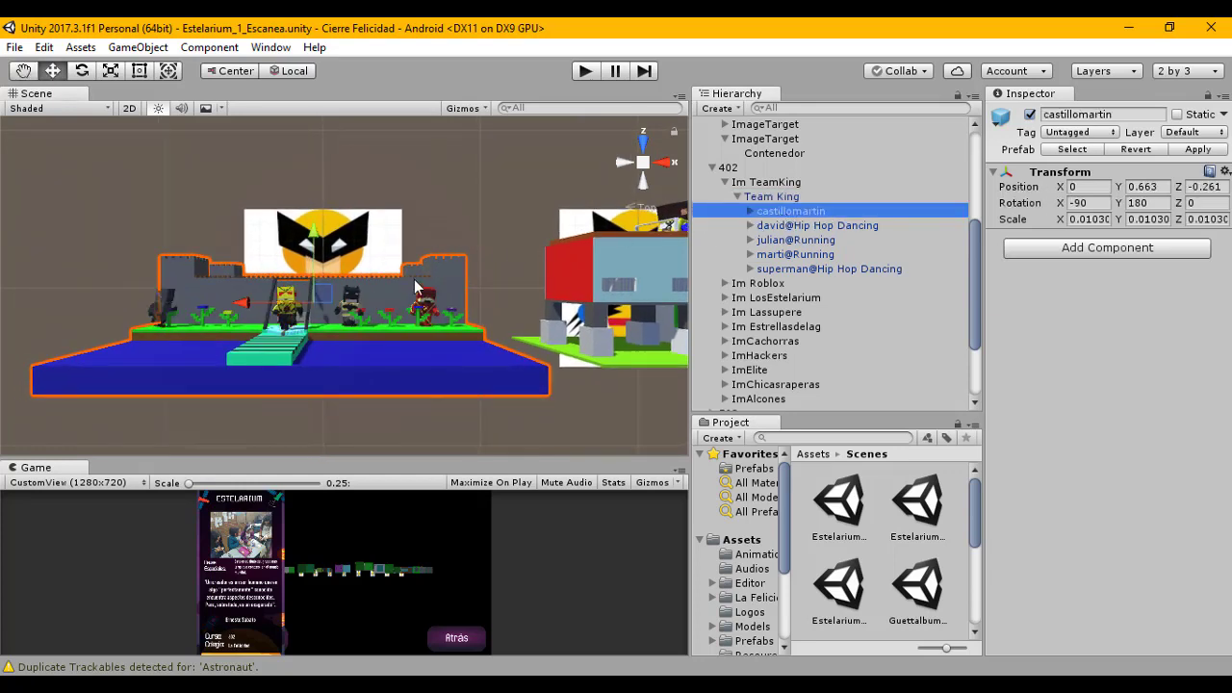
click(810, 227)
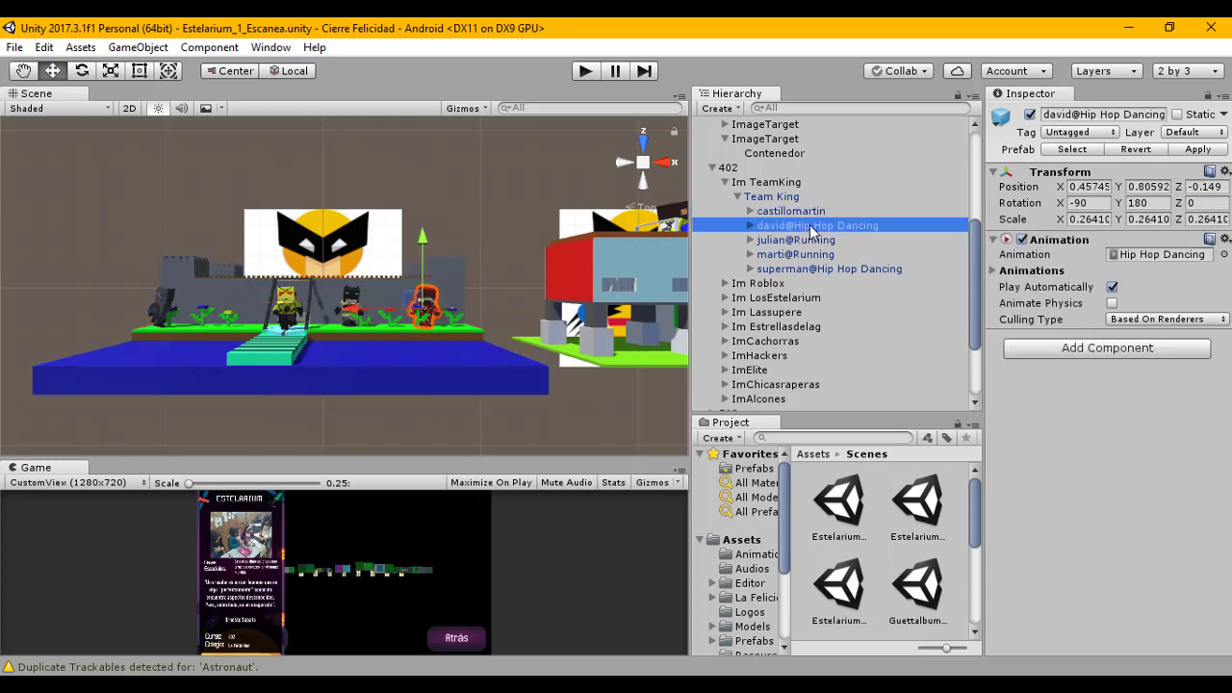
key(Down)
key(Down)
key(Down)
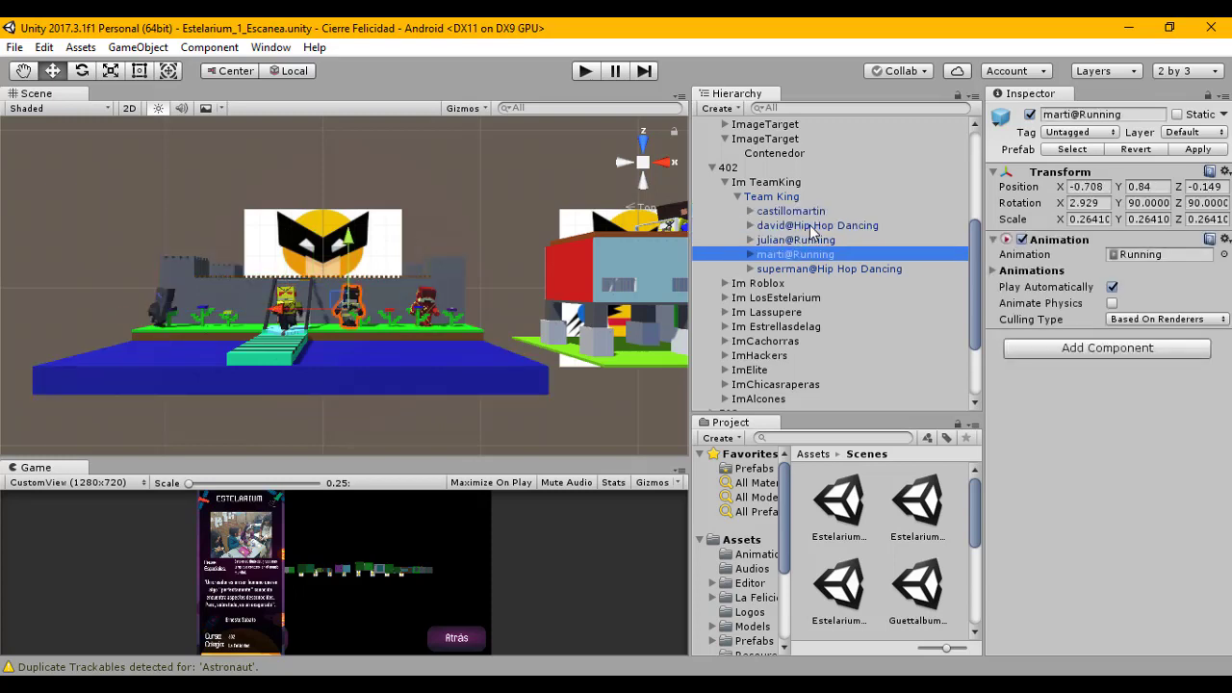
key(Up)
key(Up)
key(Up)
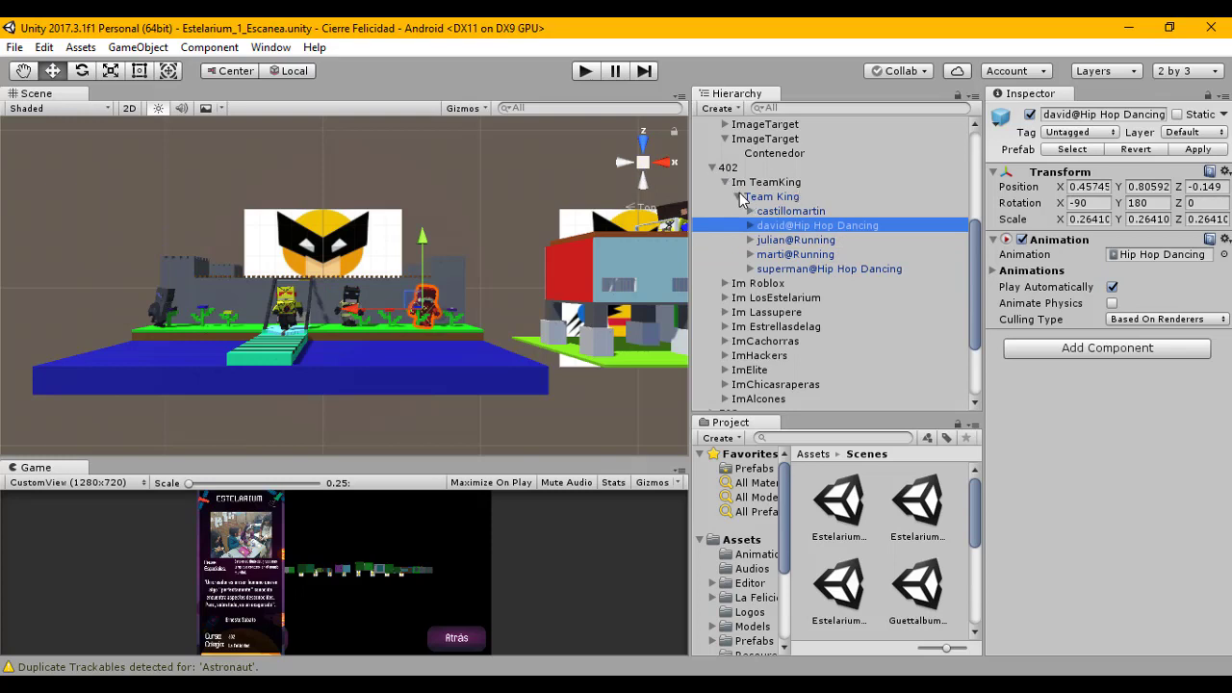
click(739, 196)
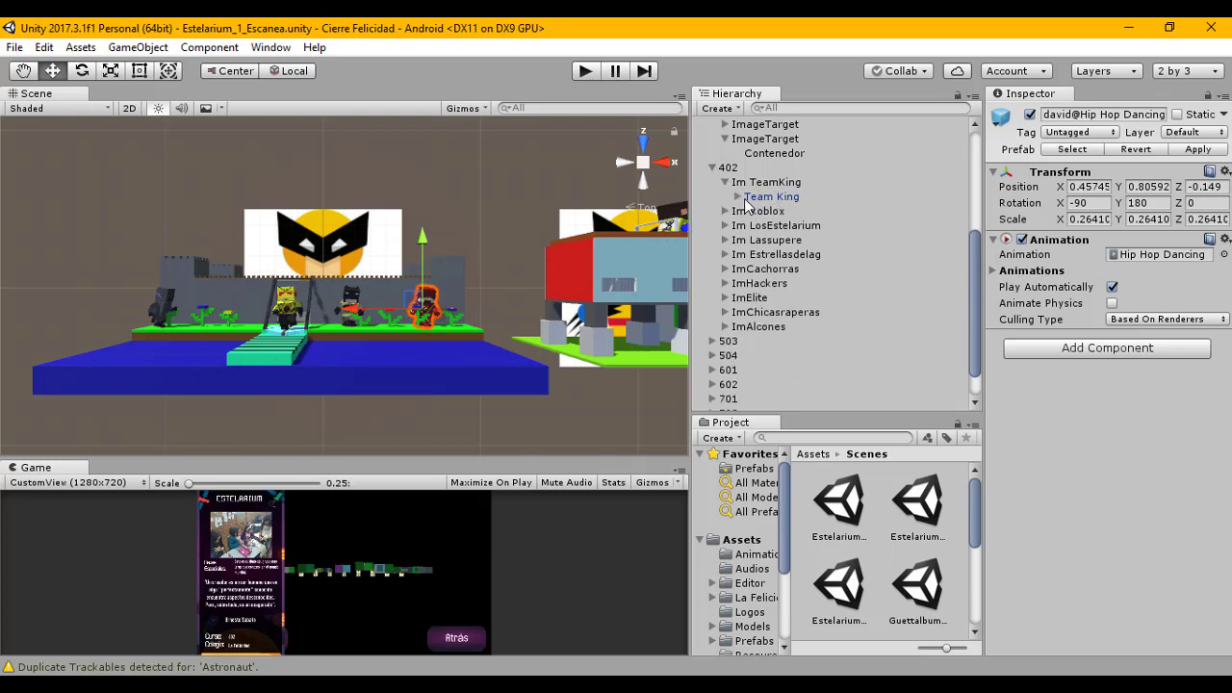
Step: Compare the Team King container in 402 with the Contenedor object under the 401 group's last ImageTarget
click(765, 197)
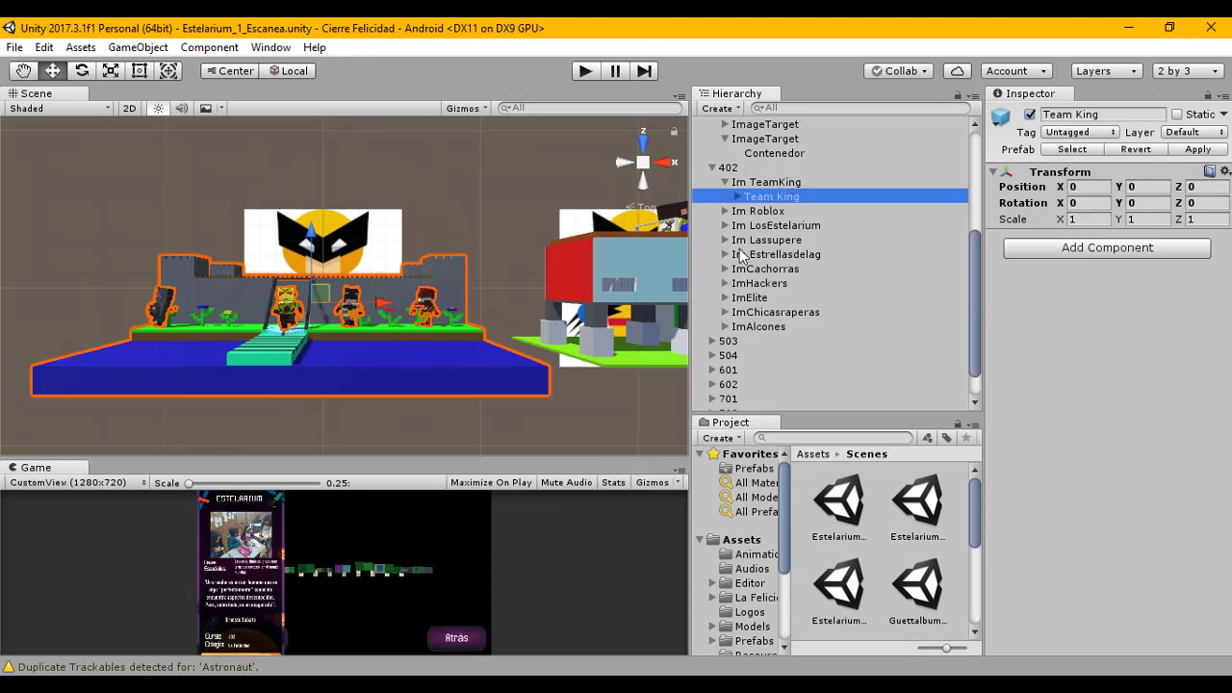
click(770, 153)
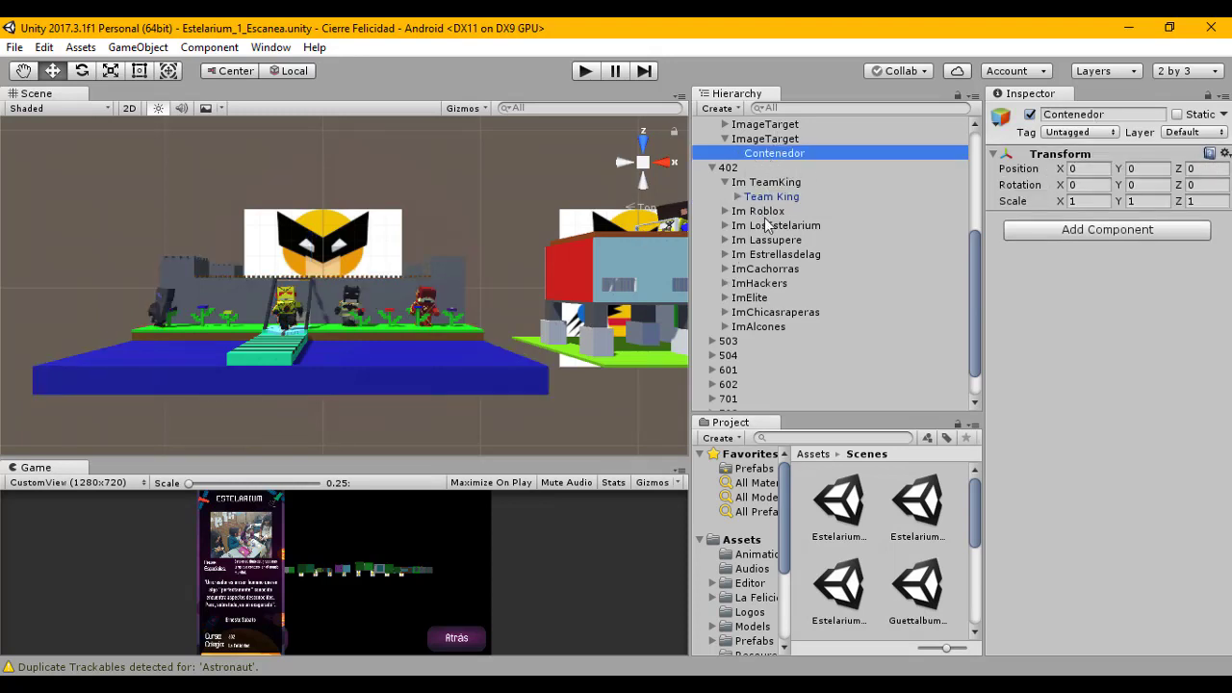
scroll(755, 226, up, 3)
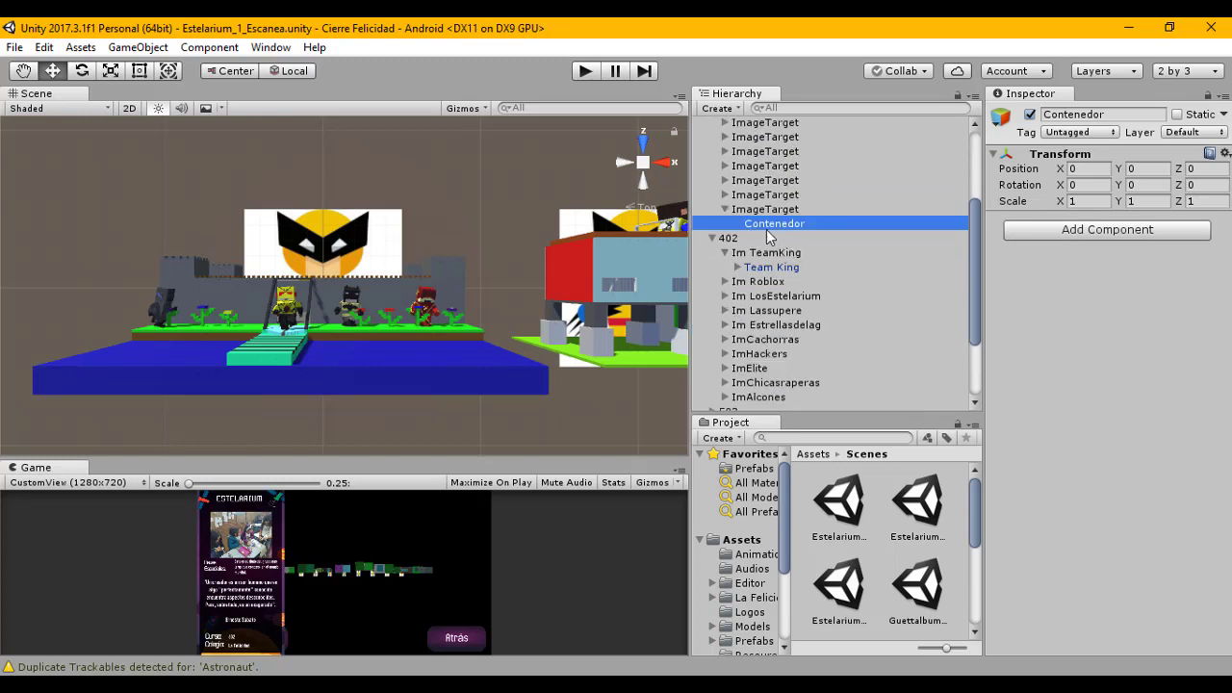
scroll(811, 237, down, 5)
scroll(812, 238, up, 5)
scroll(761, 235, down, 3)
click(780, 213)
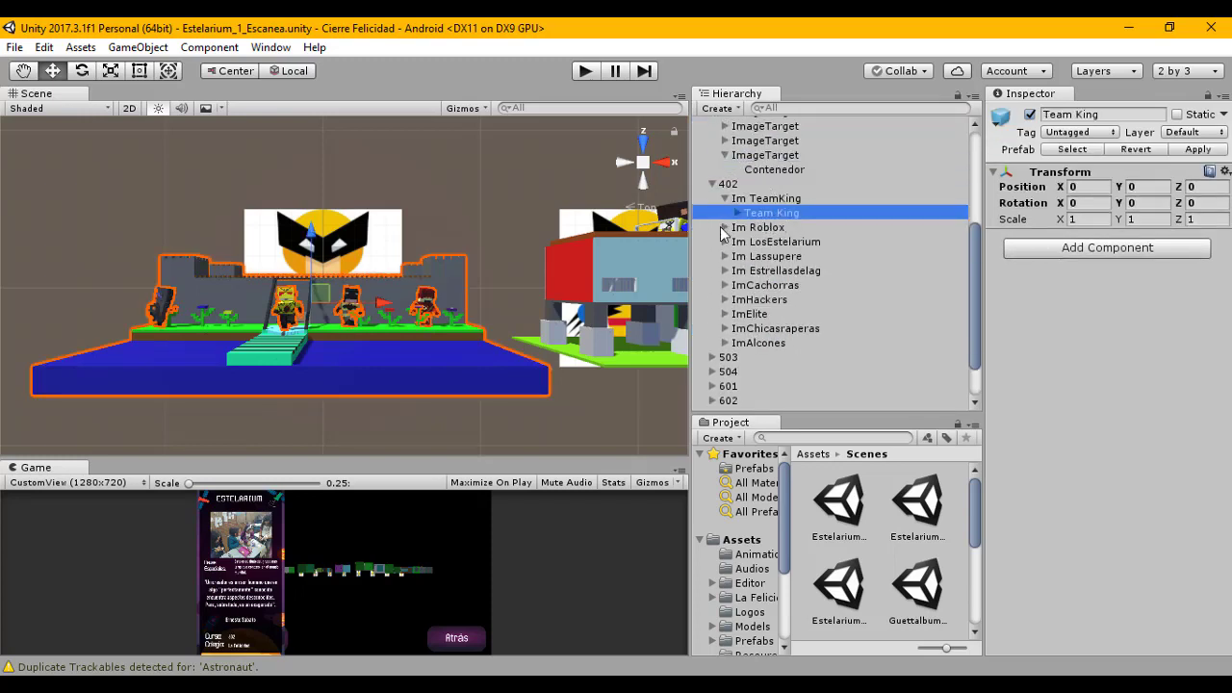
Step: Expand Im Roblox and its Roblox container to inspect the child models, and collapse Roblox and Im TeamKing
click(724, 228)
click(762, 230)
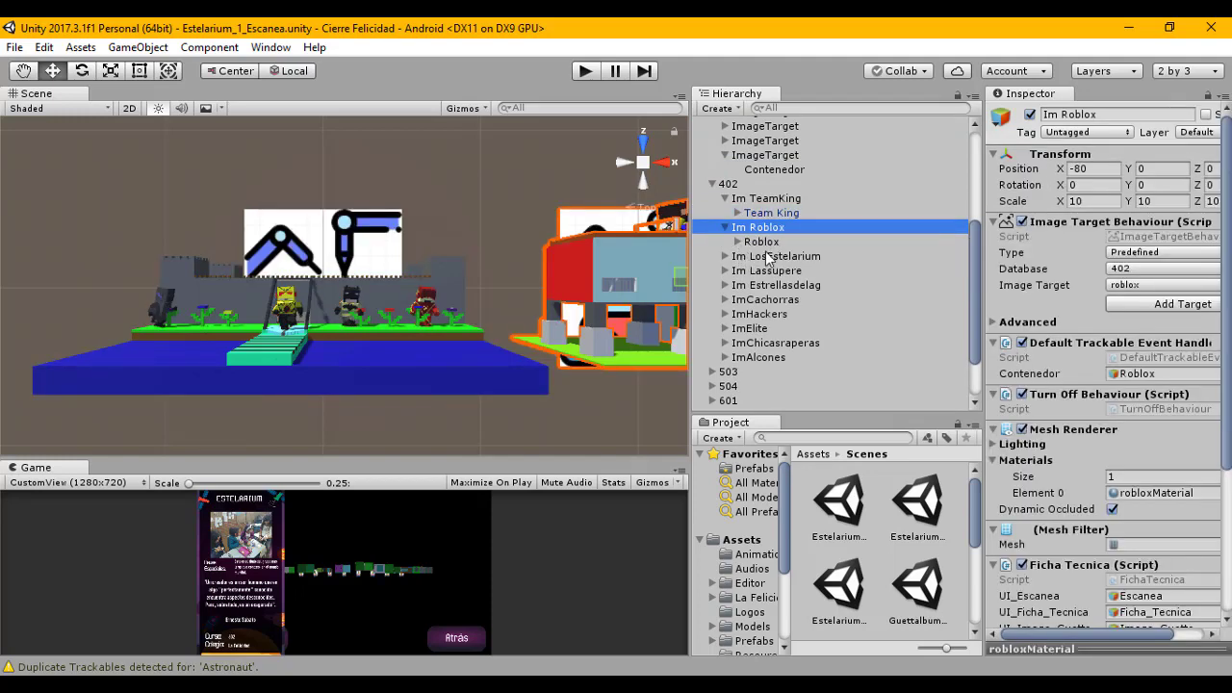
click(759, 246)
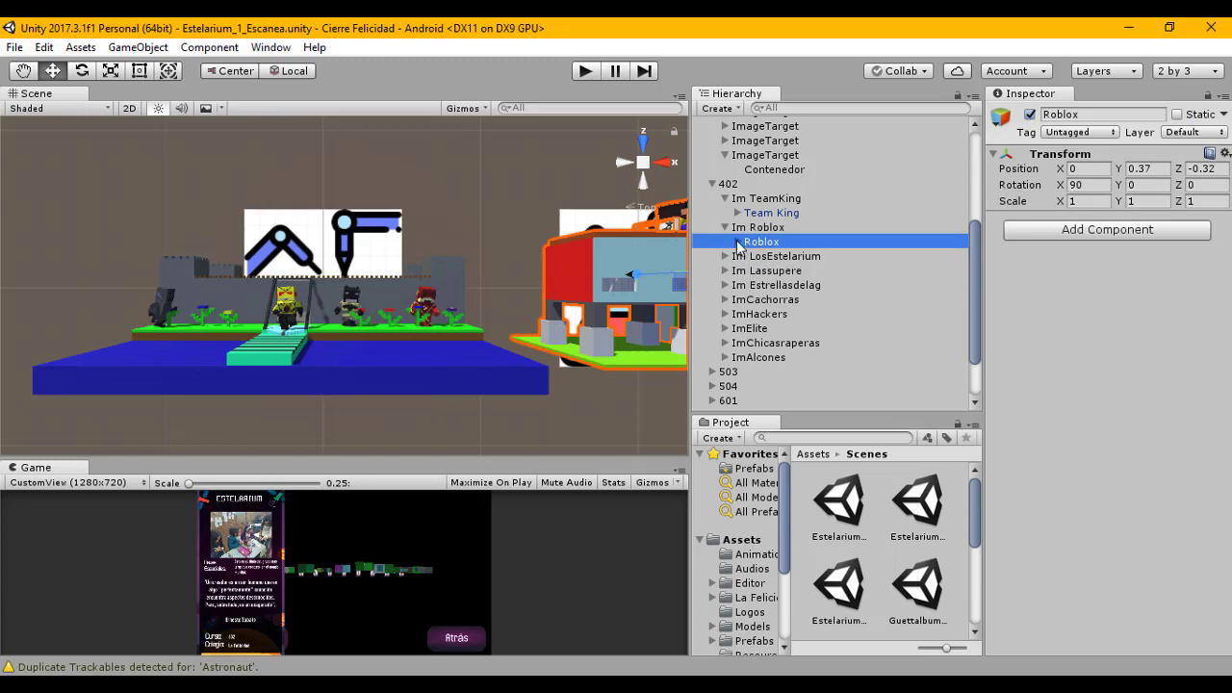
click(736, 241)
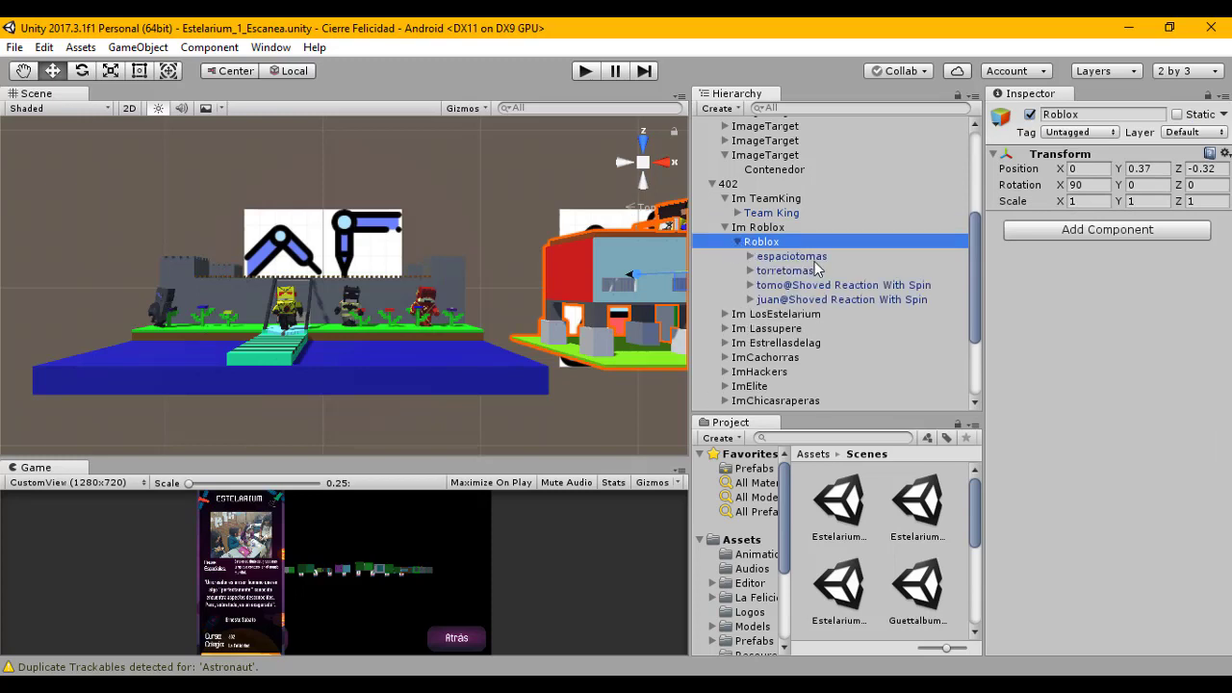
click(737, 242)
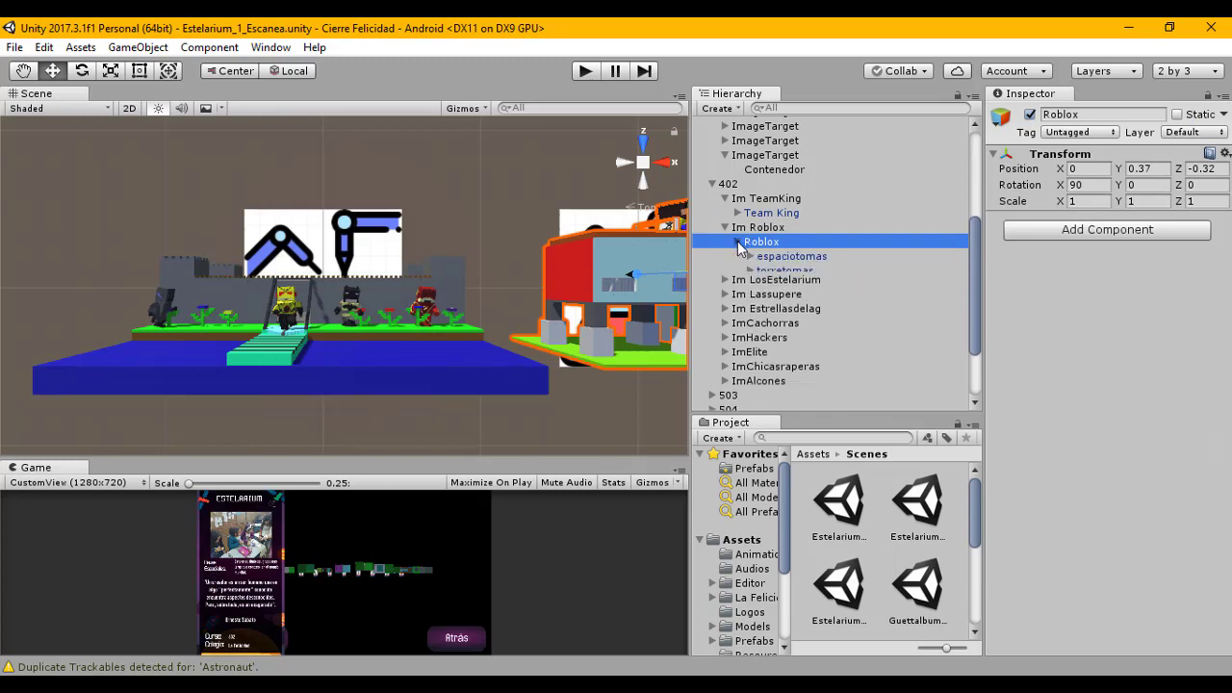
click(736, 213)
click(726, 201)
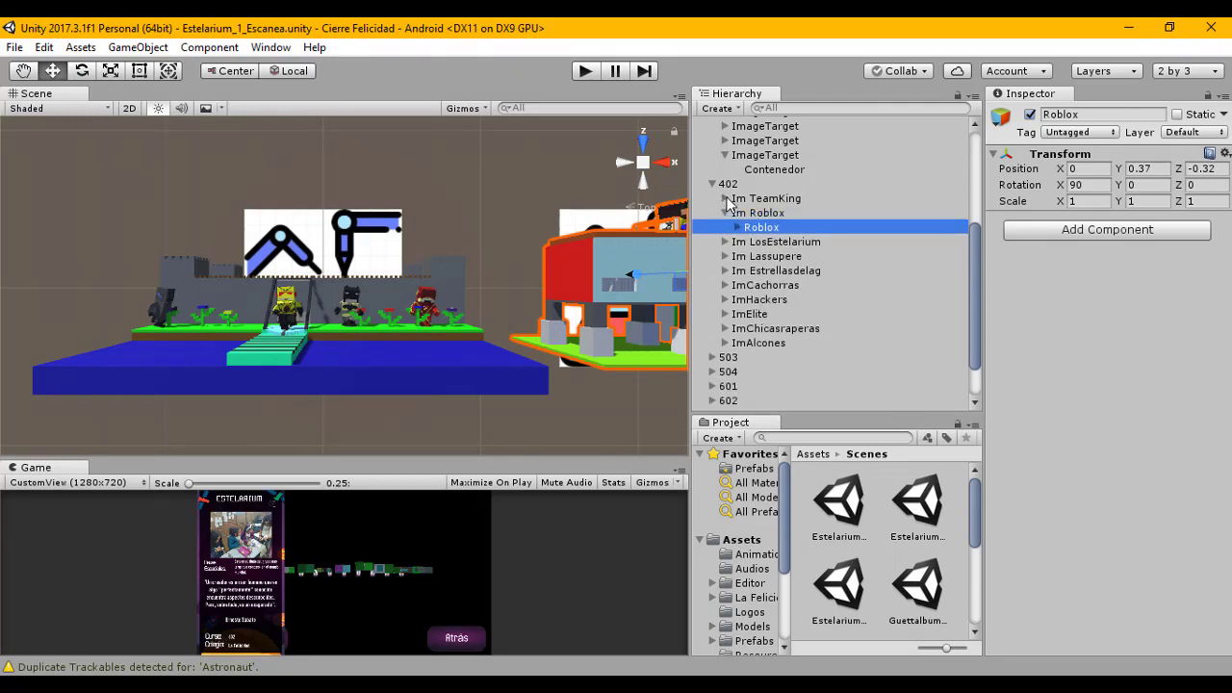
Step: Collapse the 401 group's last ImageTarget and review the course groups in the Hierarchy
scroll(731, 248, up, 5)
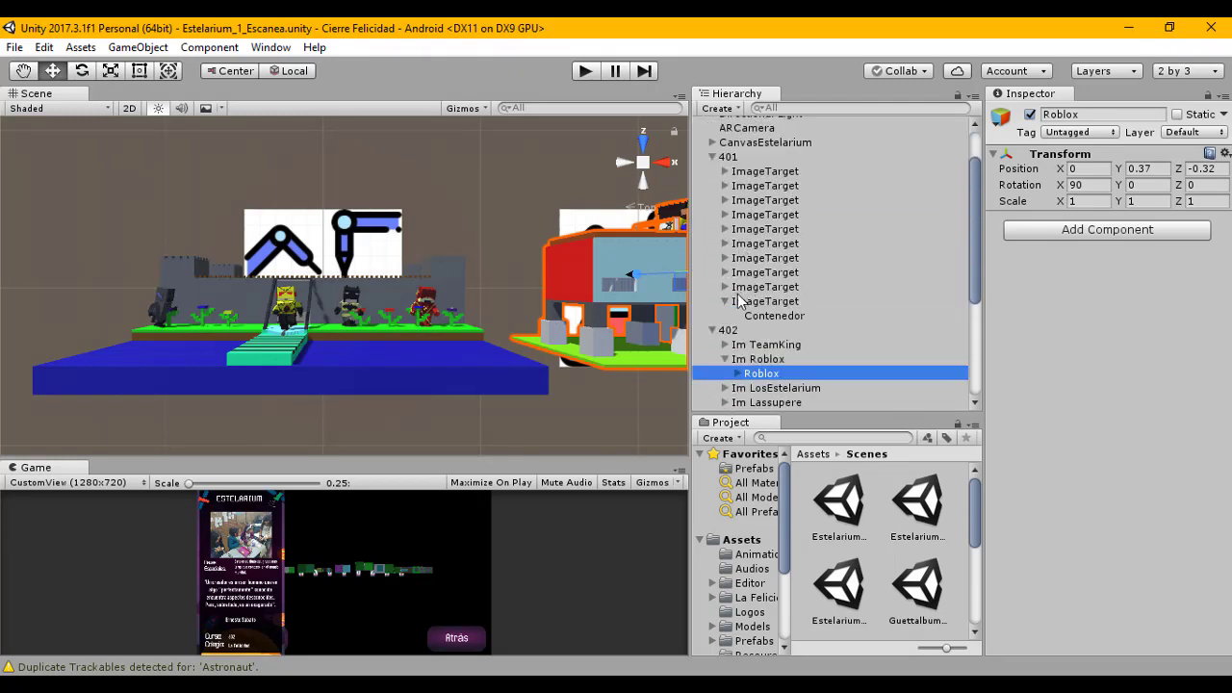
scroll(760, 285, down, 5)
scroll(761, 285, down, 1)
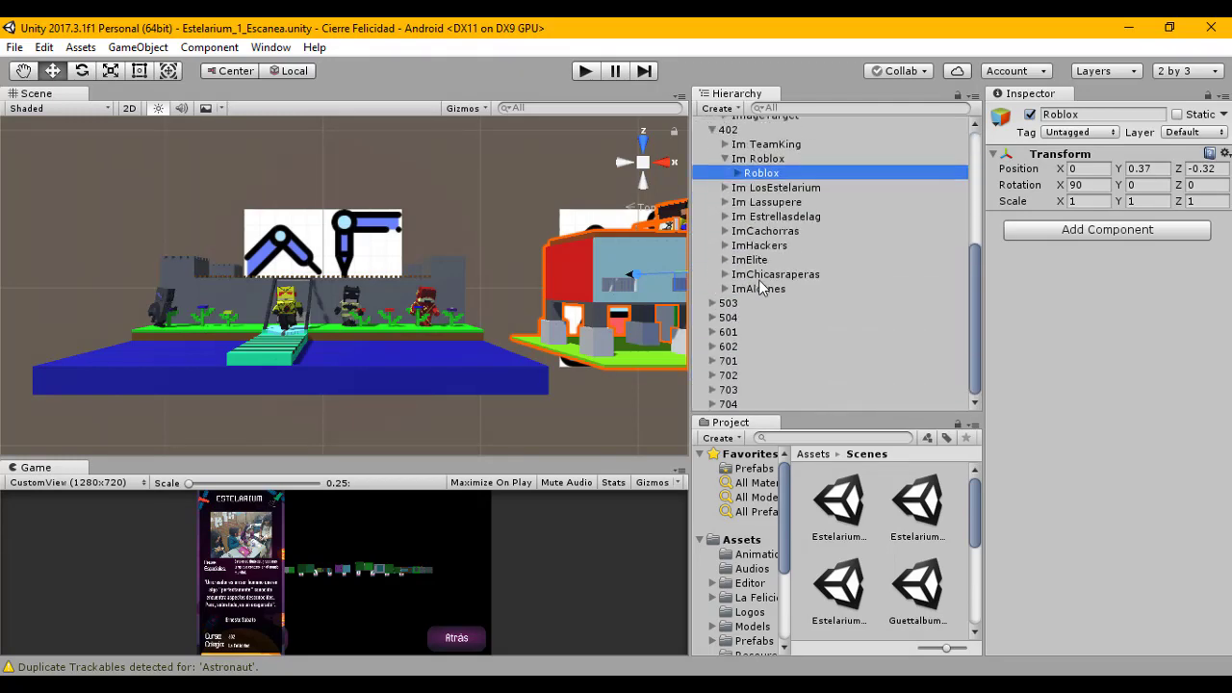
scroll(785, 255, up, 3)
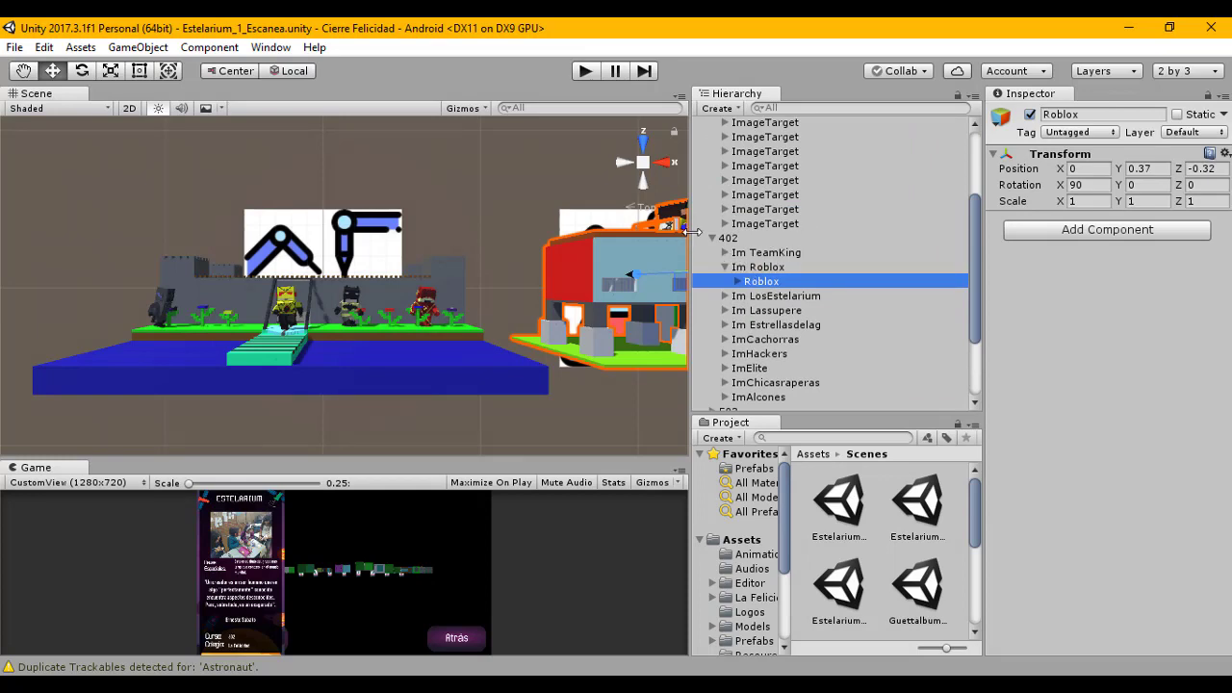
Step: Adjust the width of the Scene view and examine the Team King and Roblox models standing on their markers
drag(692, 231, 595, 227)
scroll(385, 235, down, 4)
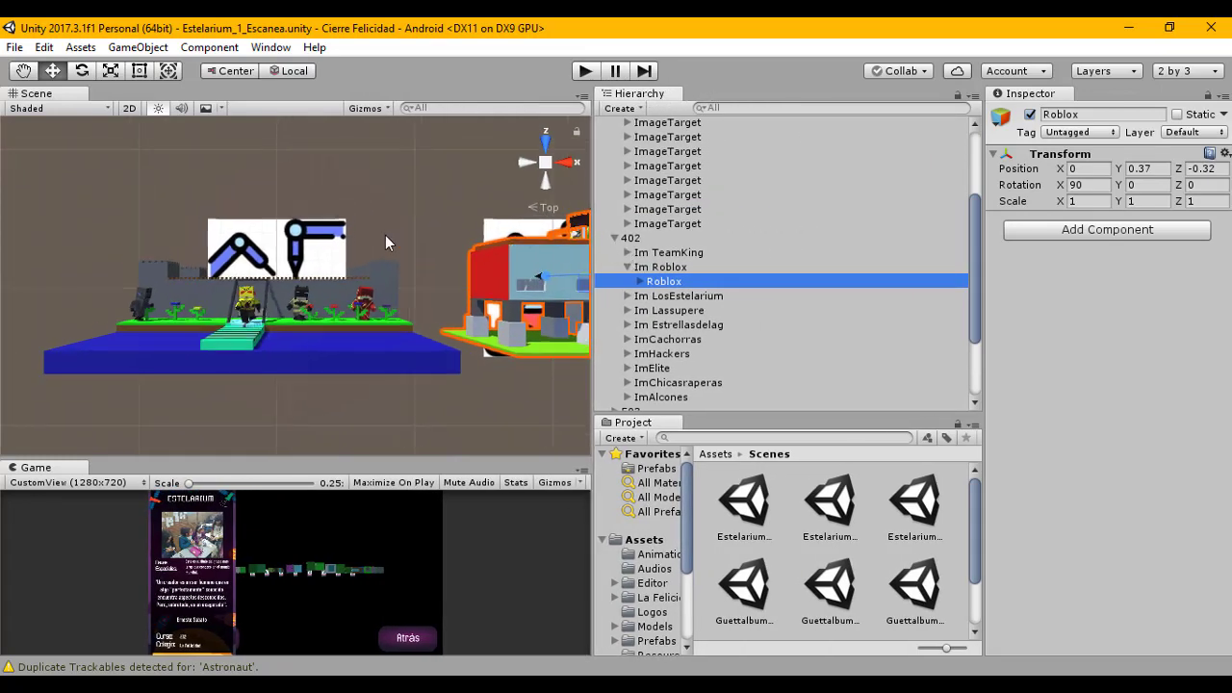
middle_drag(396, 224, 298, 223)
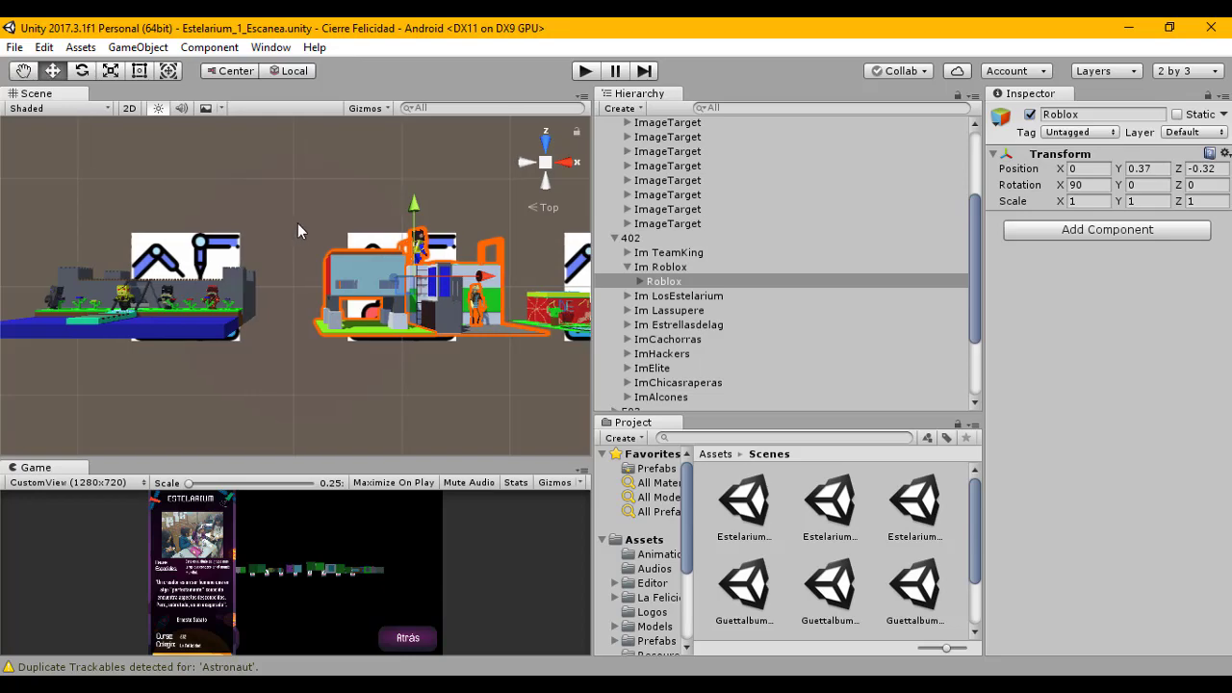
scroll(297, 223, down, 2)
drag(590, 221, 706, 224)
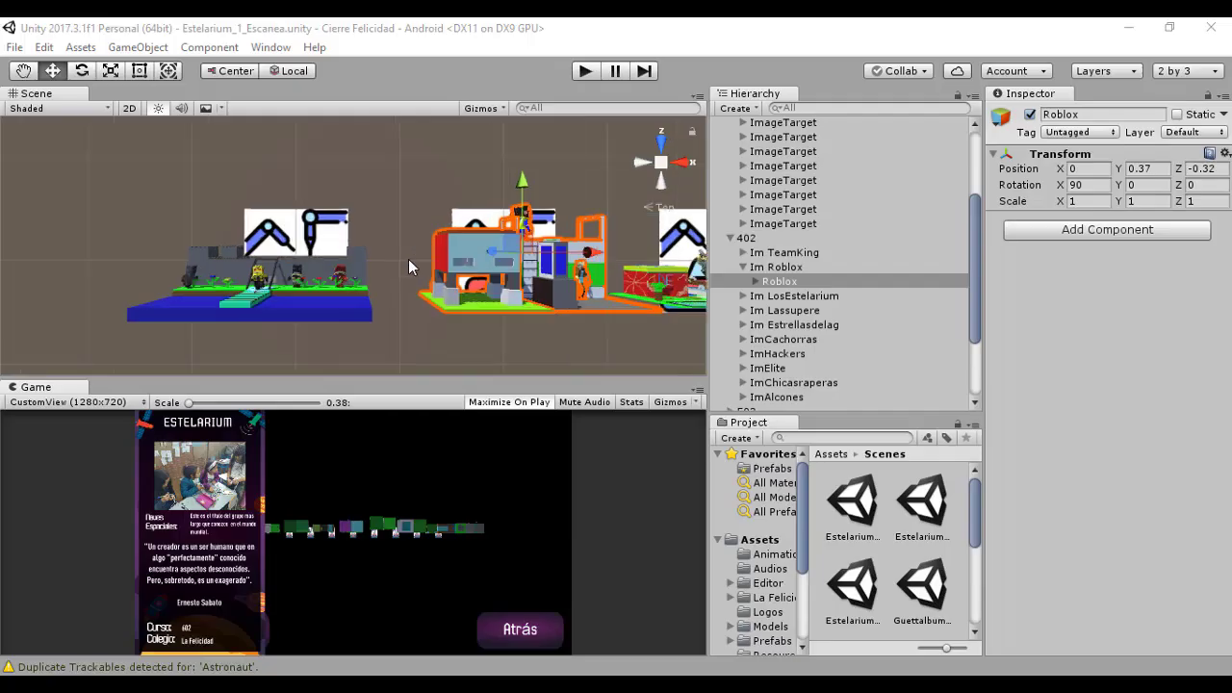
middle_drag(409, 259, 361, 200)
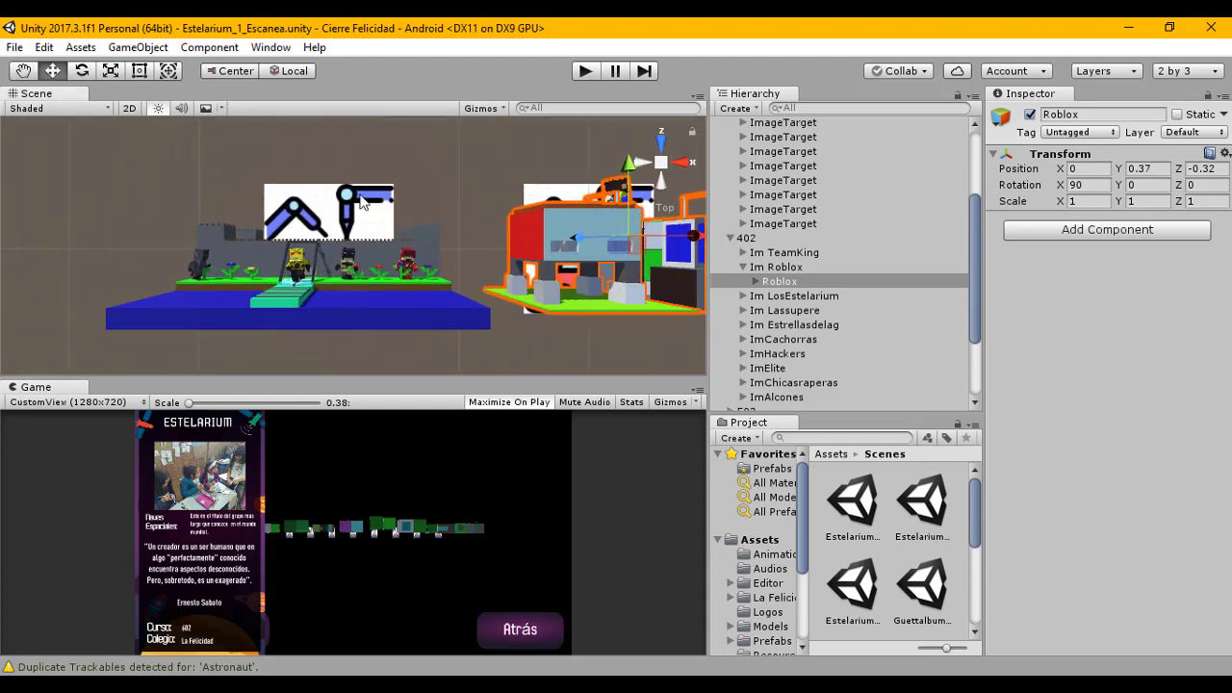
scroll(443, 235, down, 1)
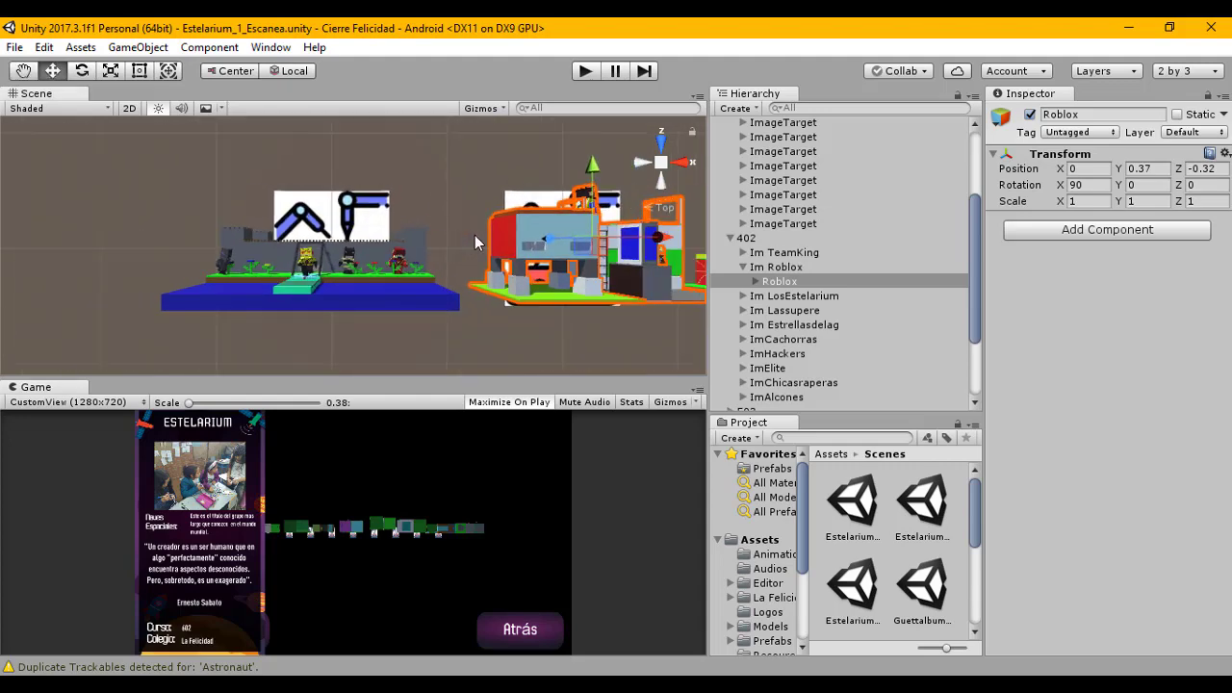
scroll(474, 235, down, 3)
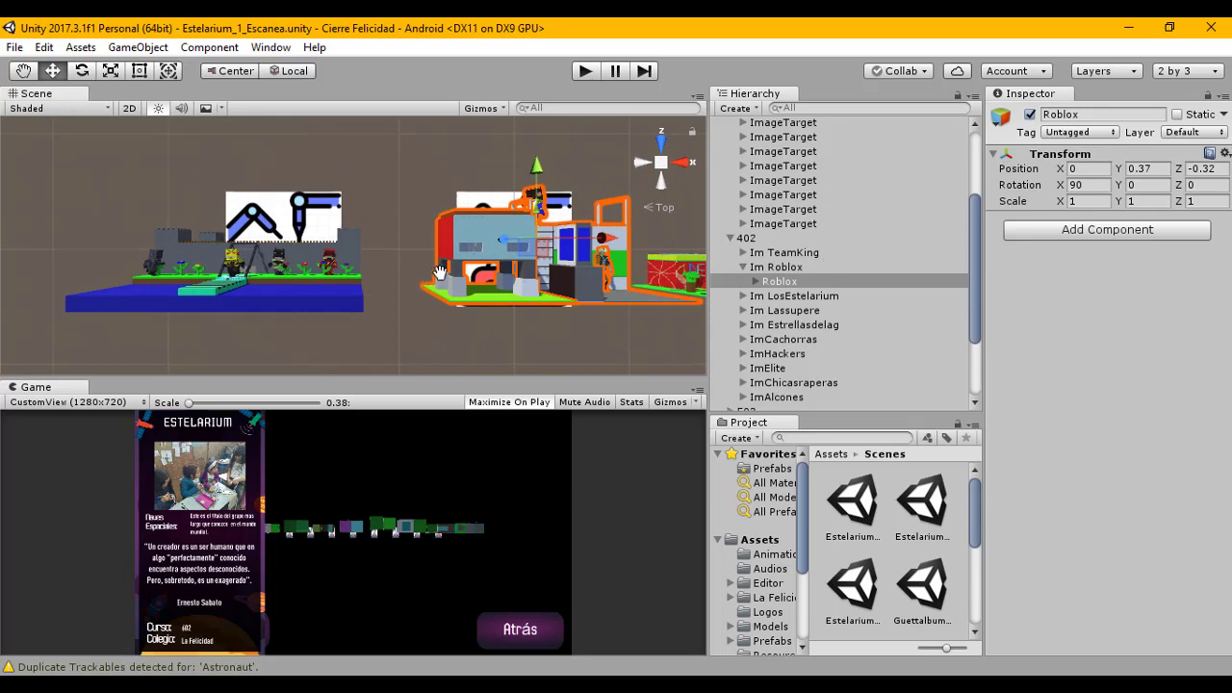
Step: Run the scene in Play mode to test the AR markers in front of the webcam, and stop it
middle_drag(440, 272, 493, 287)
scroll(492, 287, up, 1)
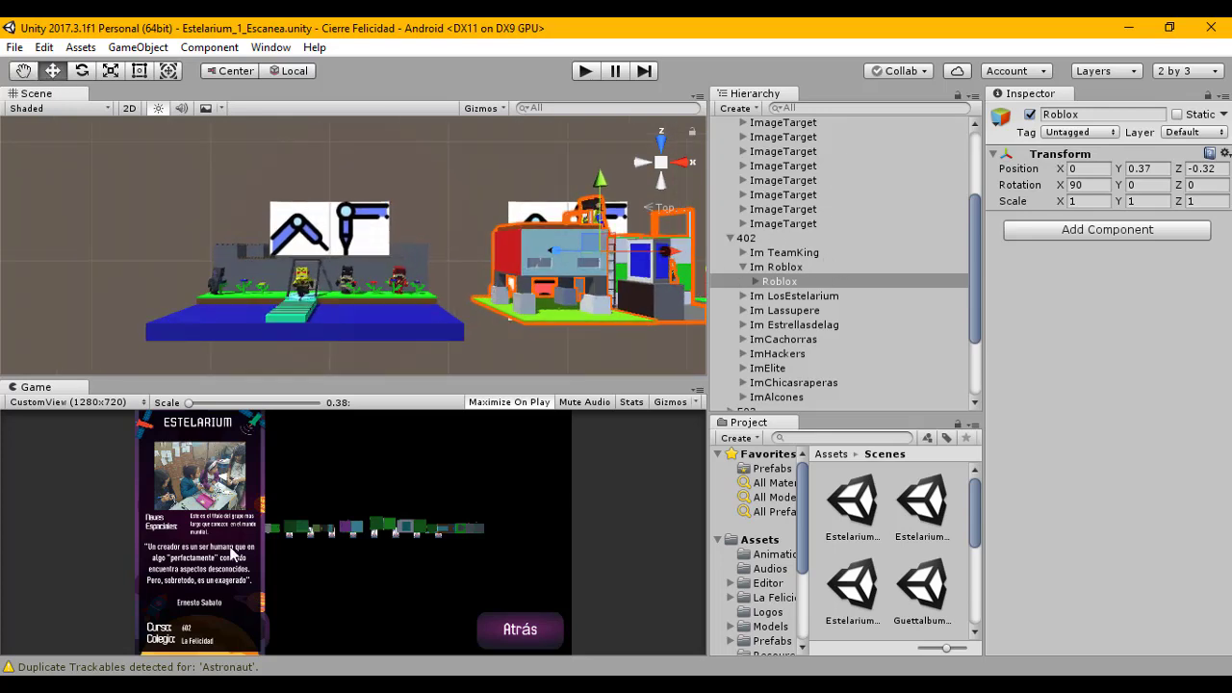
click(586, 71)
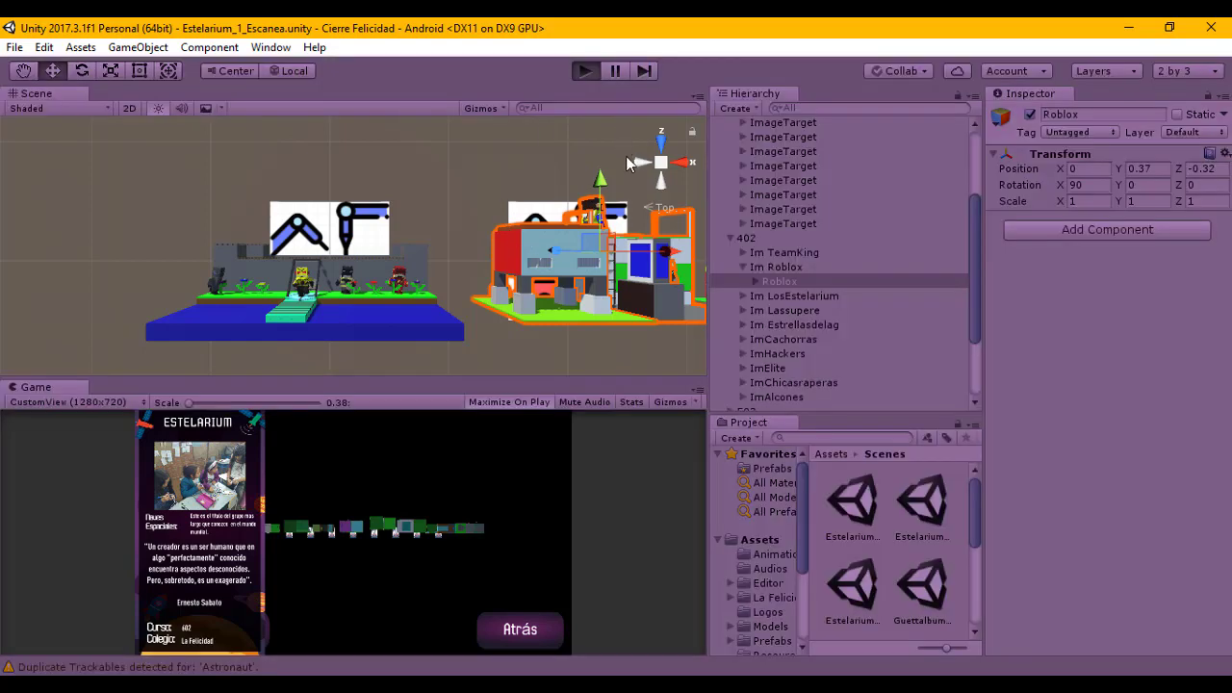
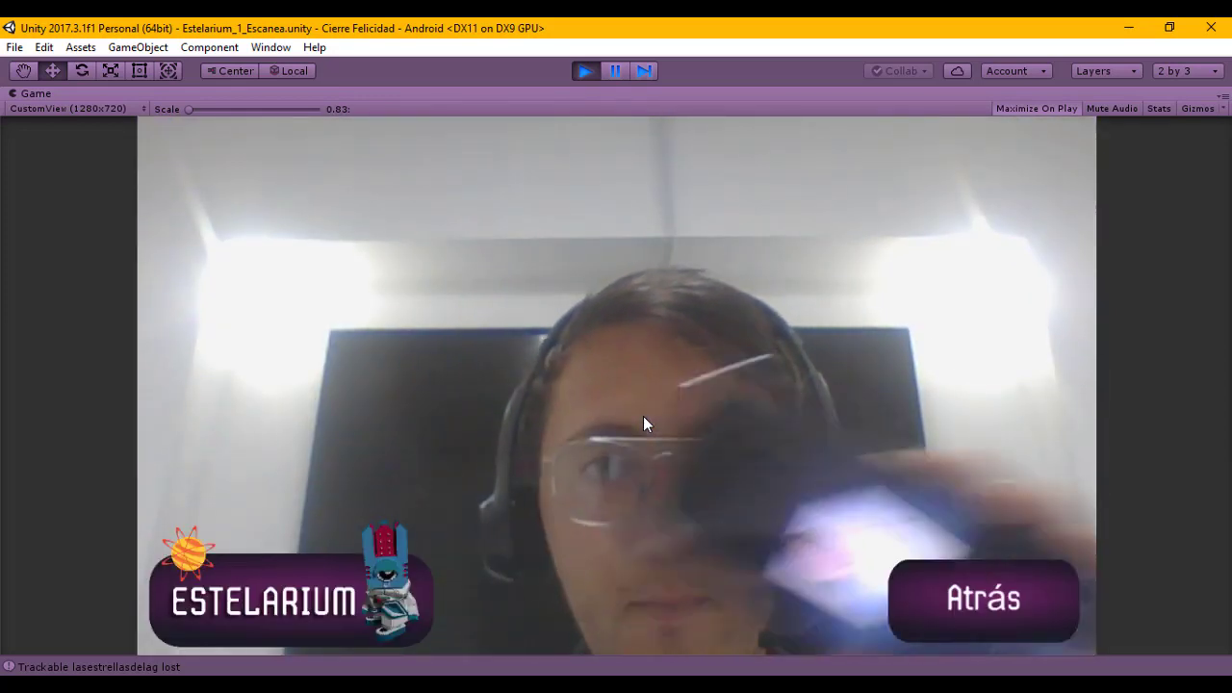
click(584, 70)
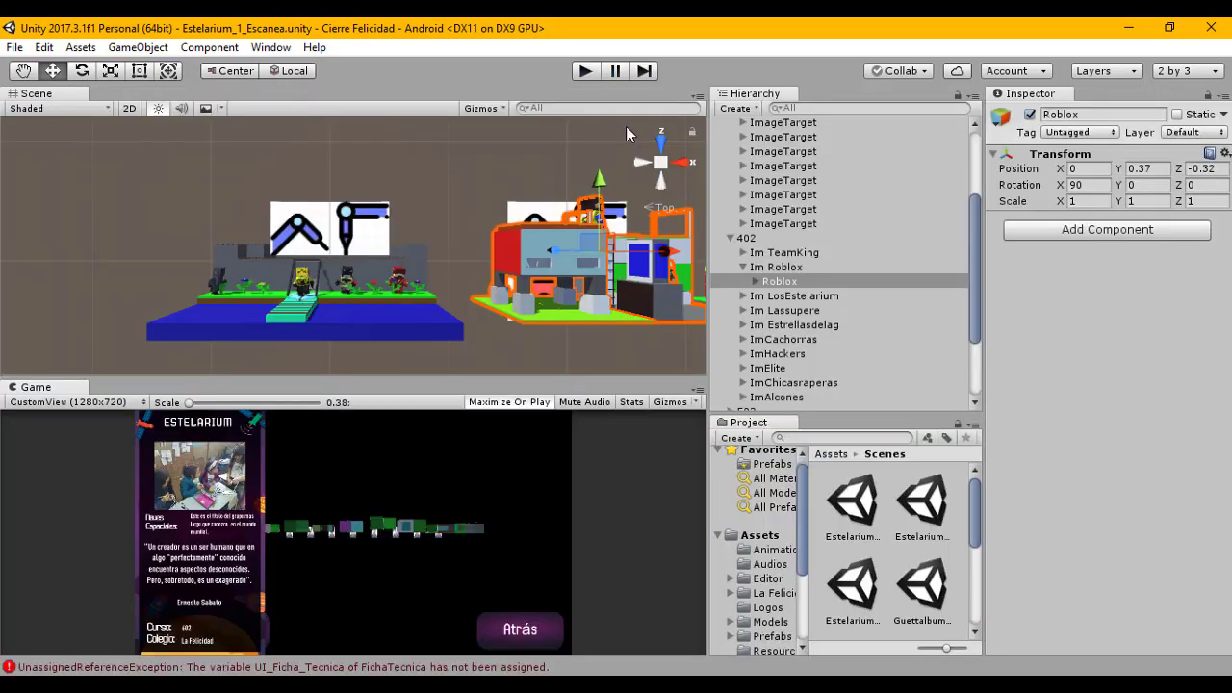
Step: Collapse Im Roblox and review the course groups in the scene hierarchy
click(745, 268)
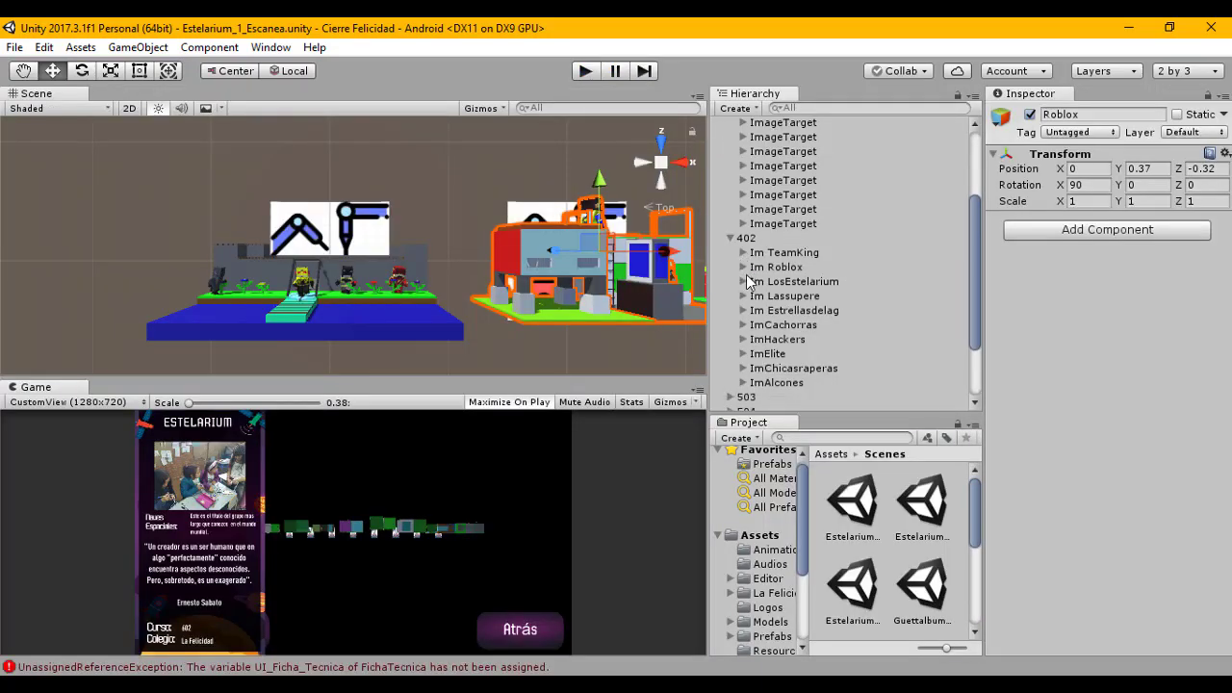
scroll(751, 308, down, 3)
scroll(800, 276, up, 5)
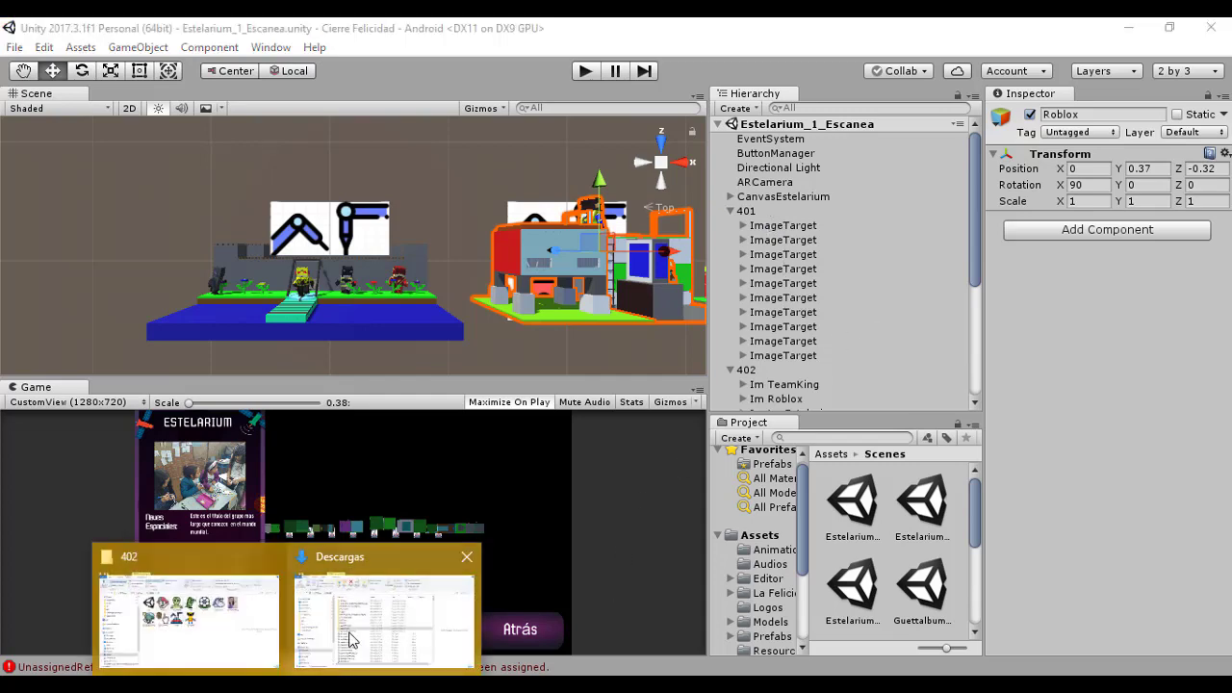
Step: Switch to File Explorer and go from the 402 marker folder to the 401 folder inside marcadores
click(236, 621)
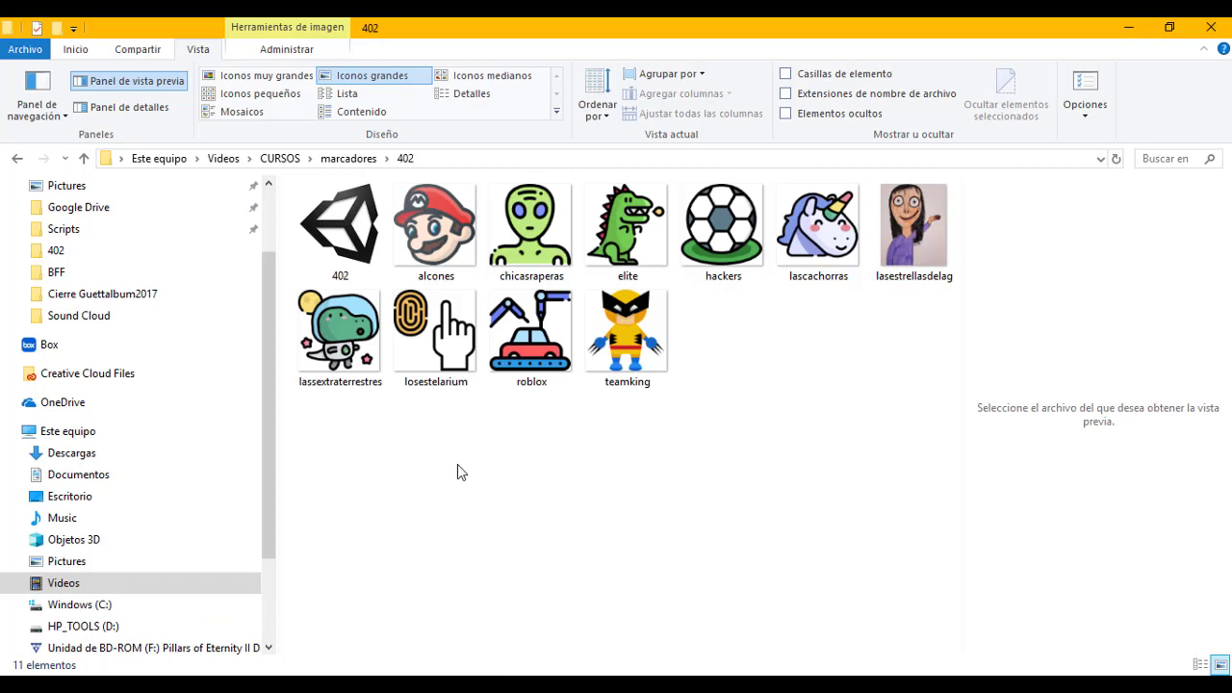
click(16, 160)
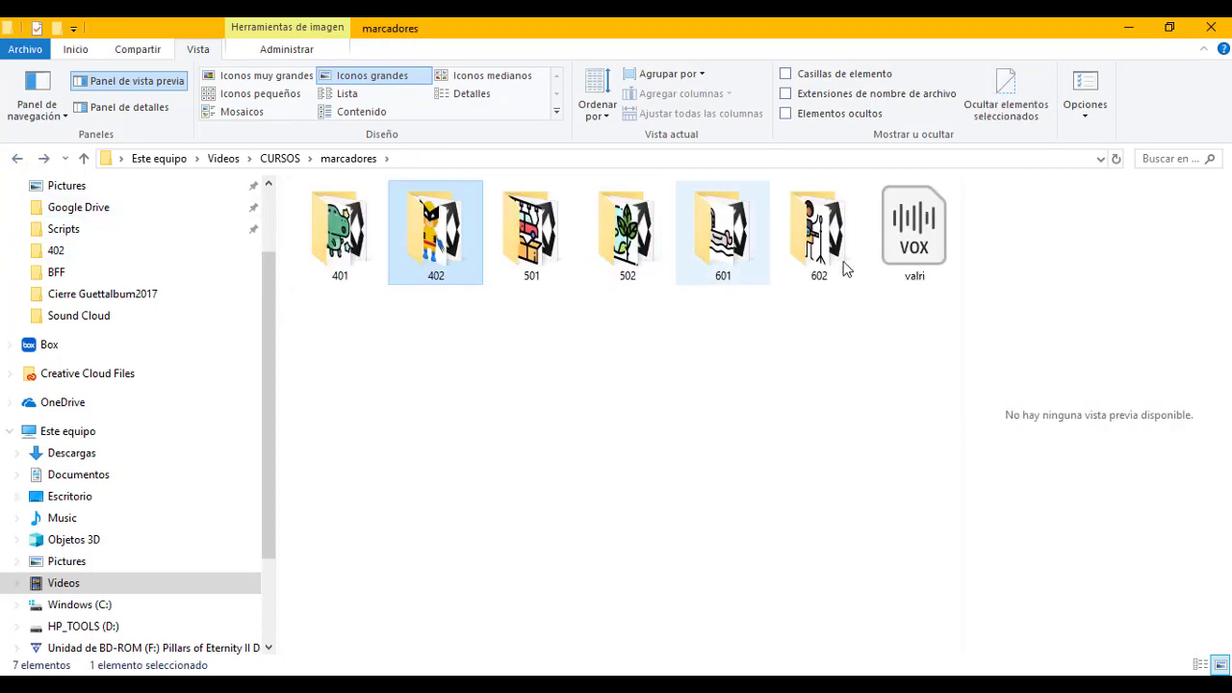
click(346, 251)
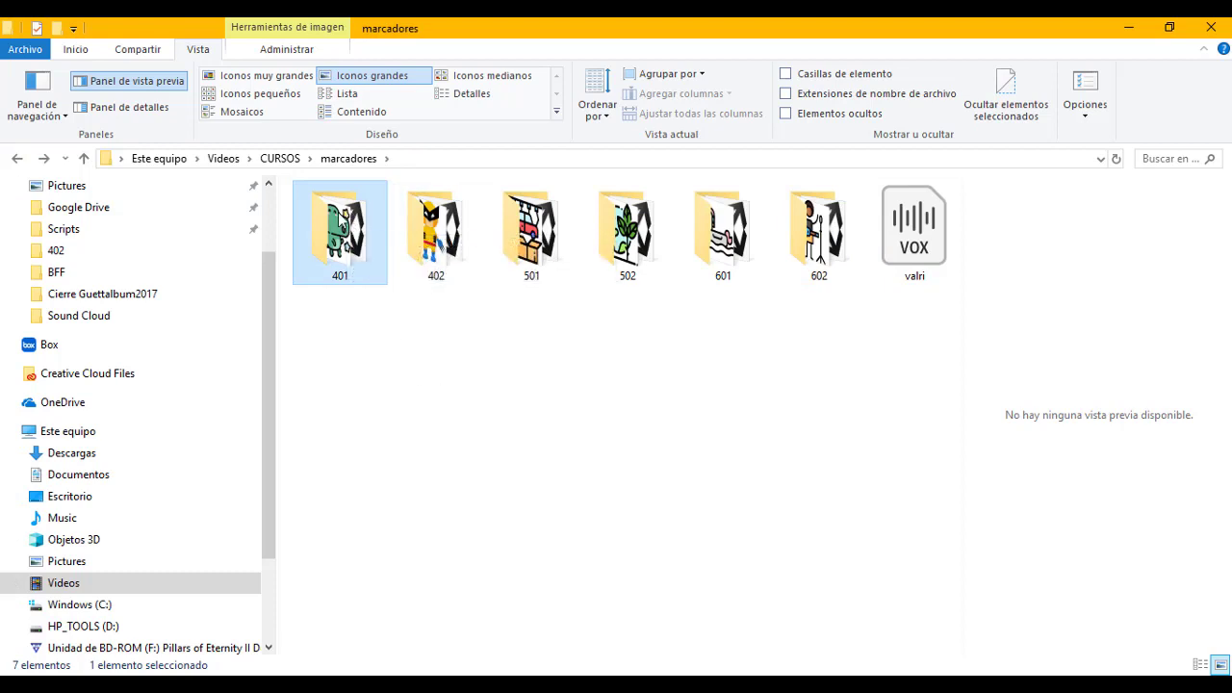
double_click(334, 216)
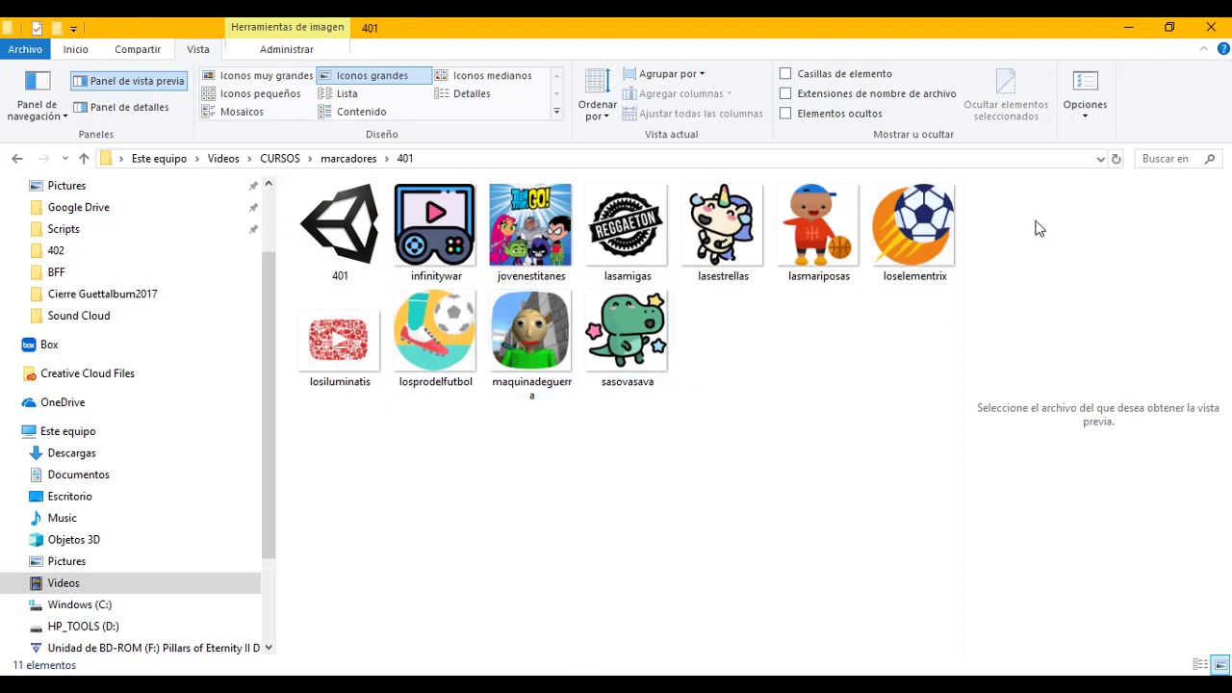
Step: Import the complete 401 Unity package with its image target textures, 401.dat and 401.xml, and widen the Hierarchy and Project views
click(342, 231)
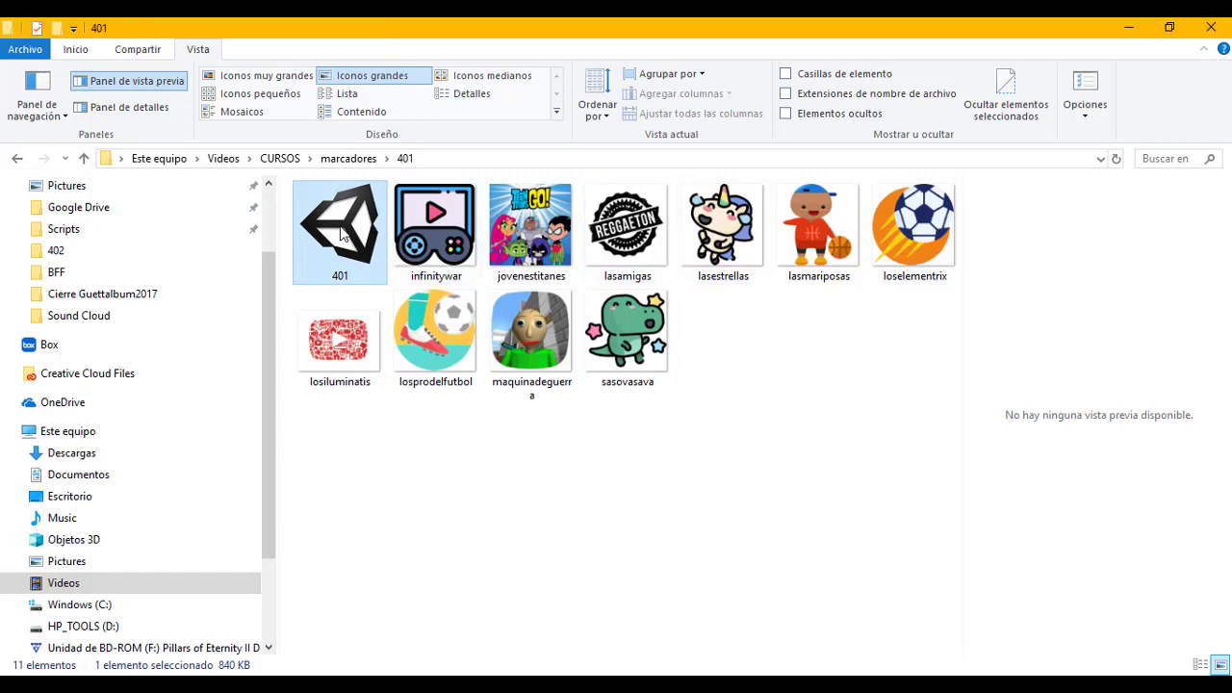
double_click(340, 231)
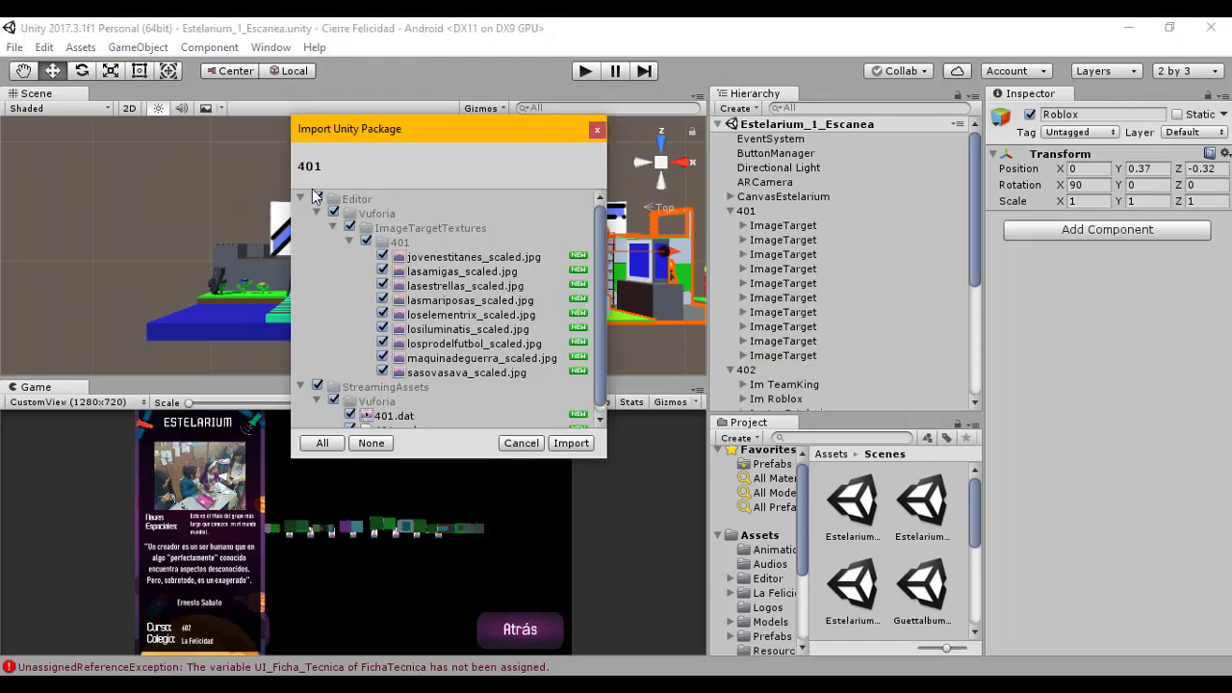
click(299, 200)
click(299, 199)
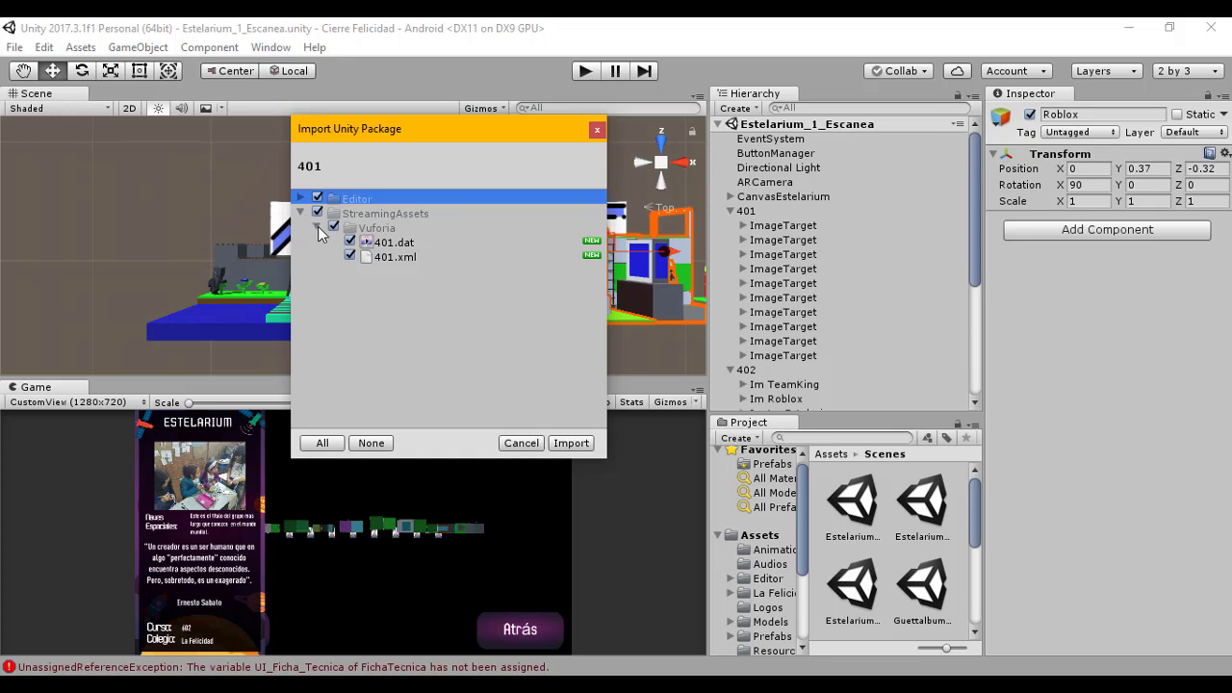
click(578, 442)
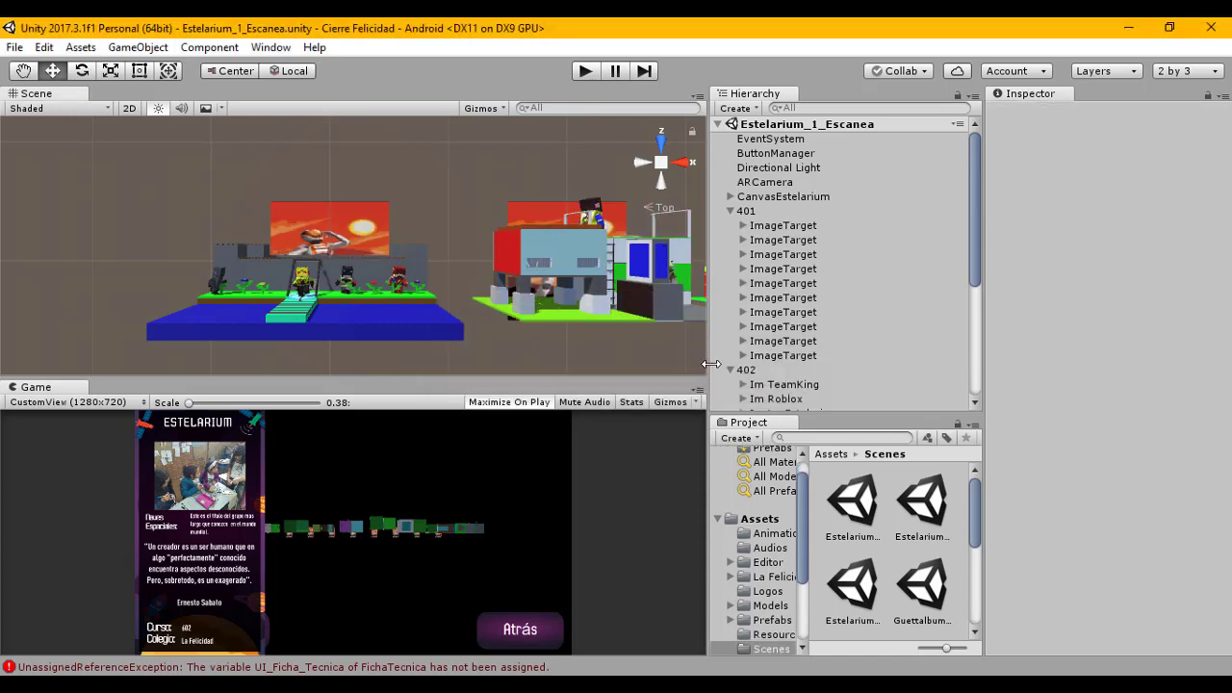
drag(711, 363, 630, 364)
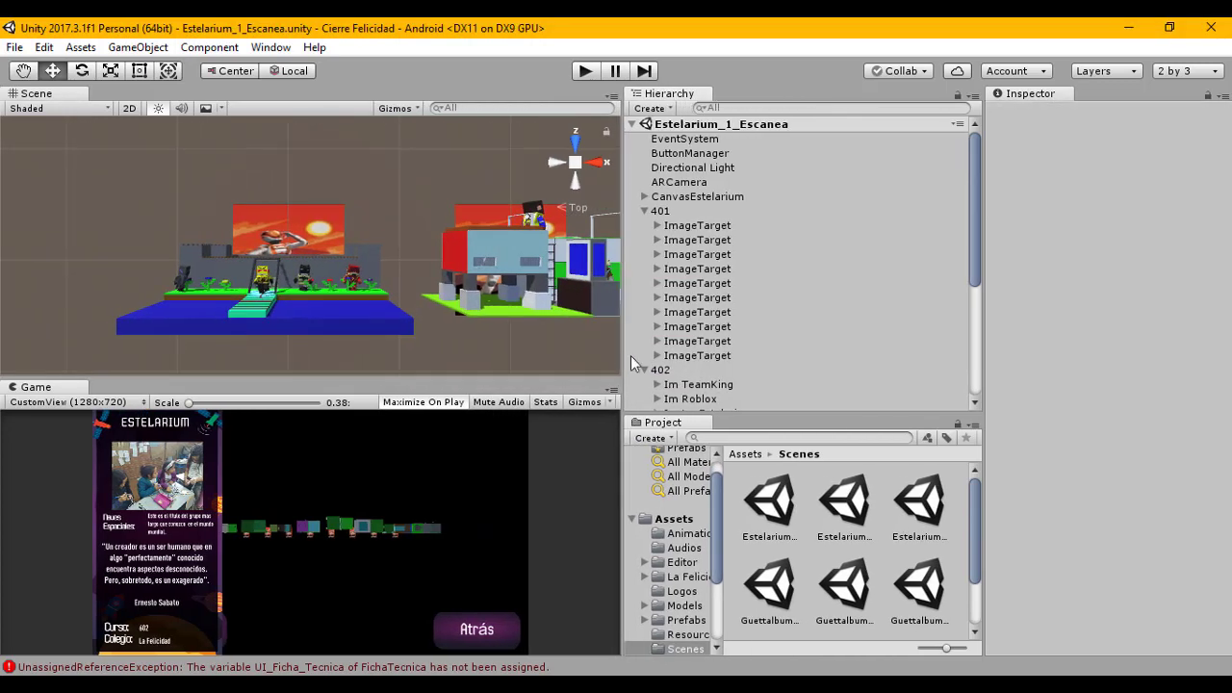
Step: Open the Vuforia configuration from the ARCamera, then load and activate the 401 database
click(678, 182)
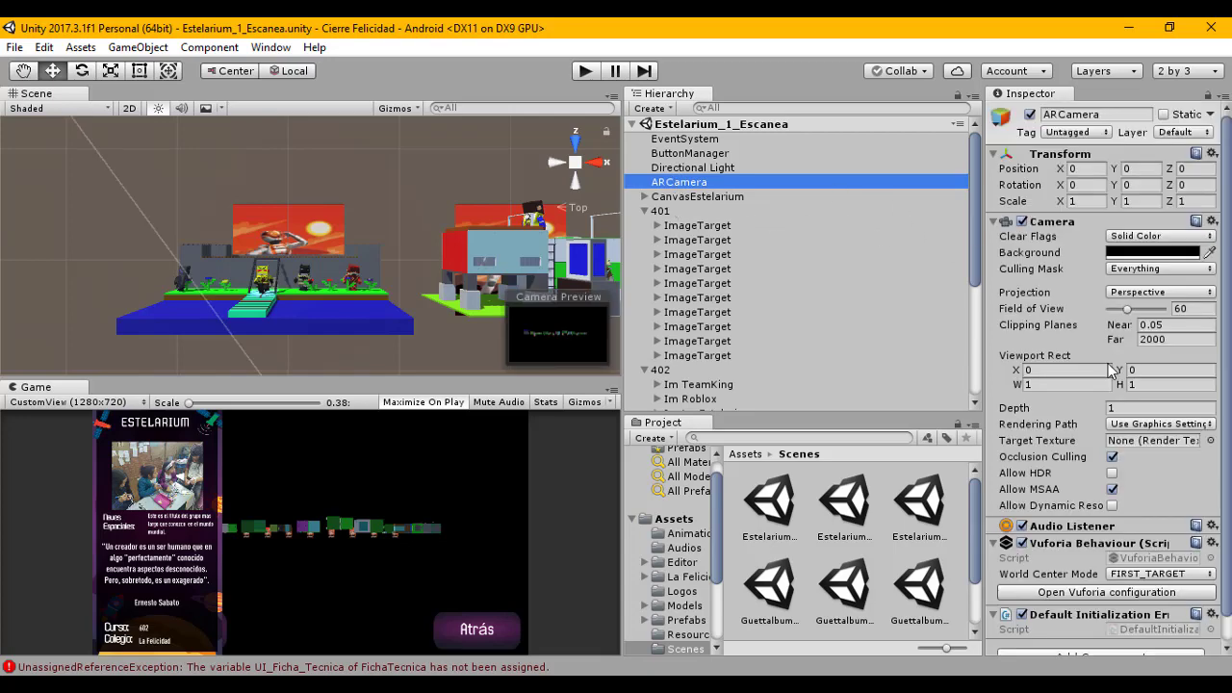
scroll(1107, 453, down, 1)
click(1091, 568)
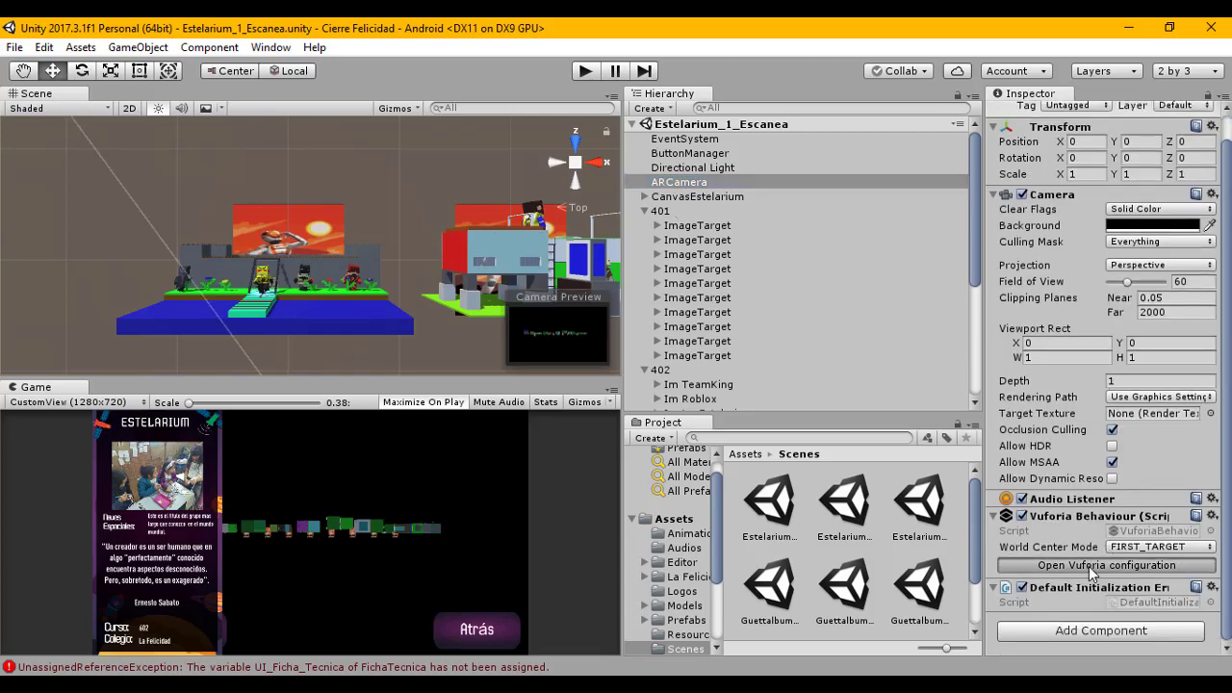
scroll(1106, 394, down, 3)
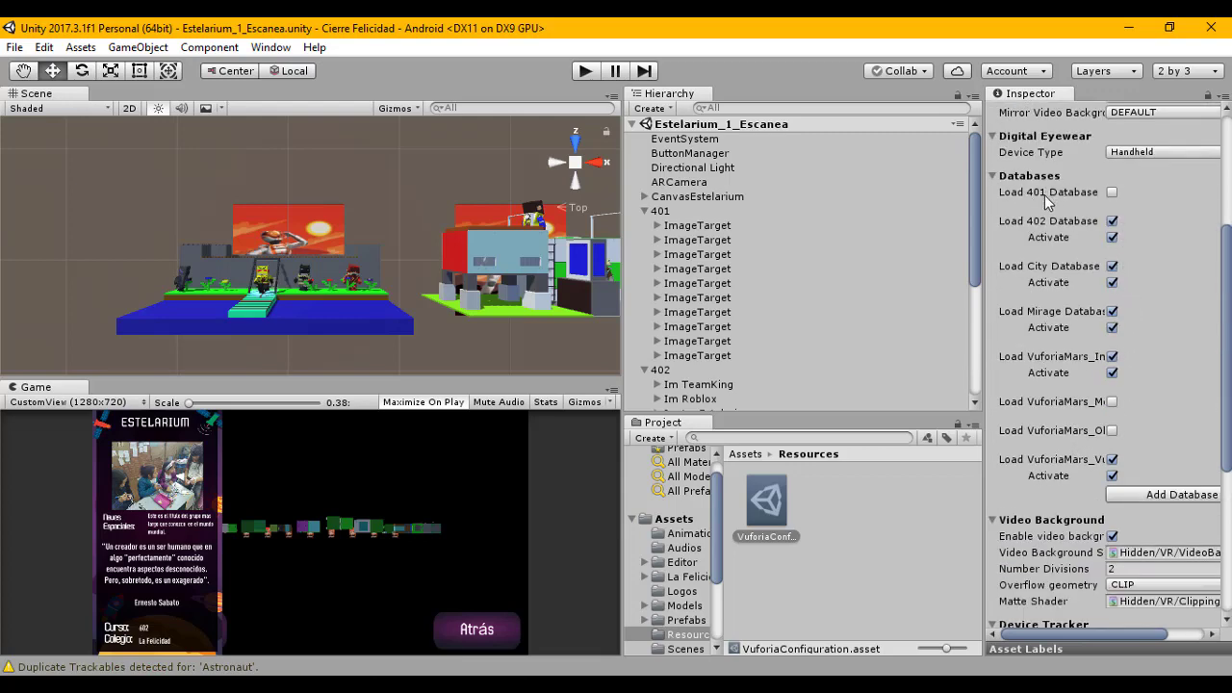
click(1112, 193)
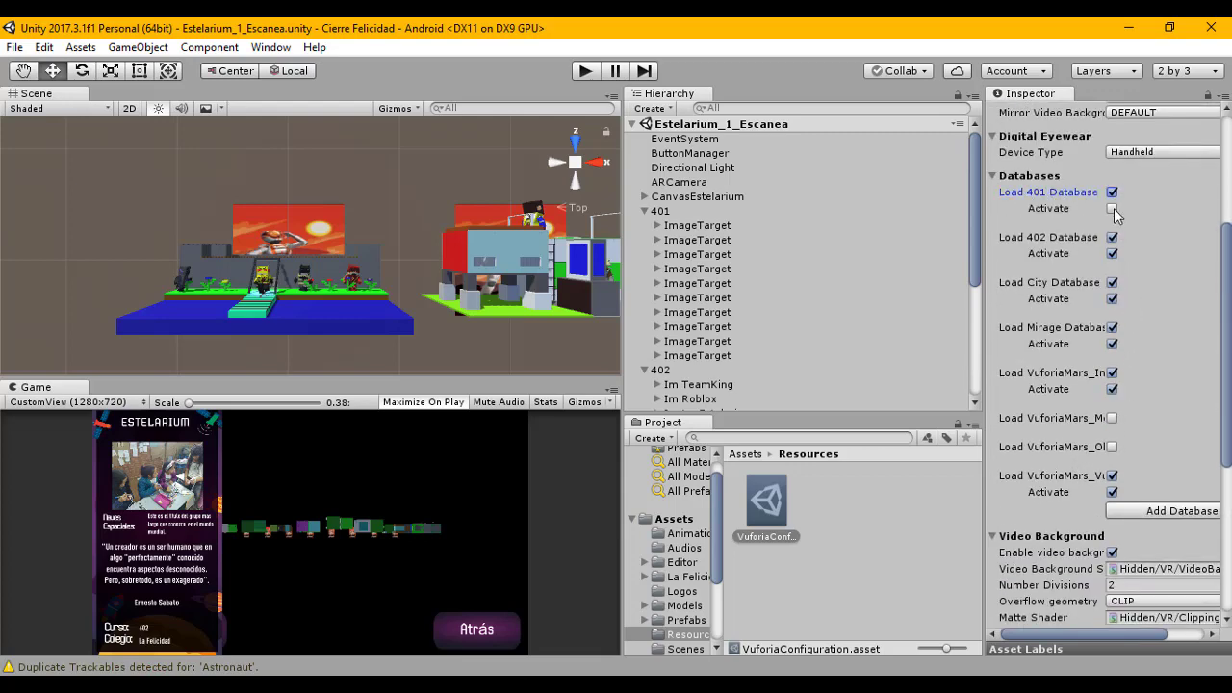
scroll(1059, 284, up, 2)
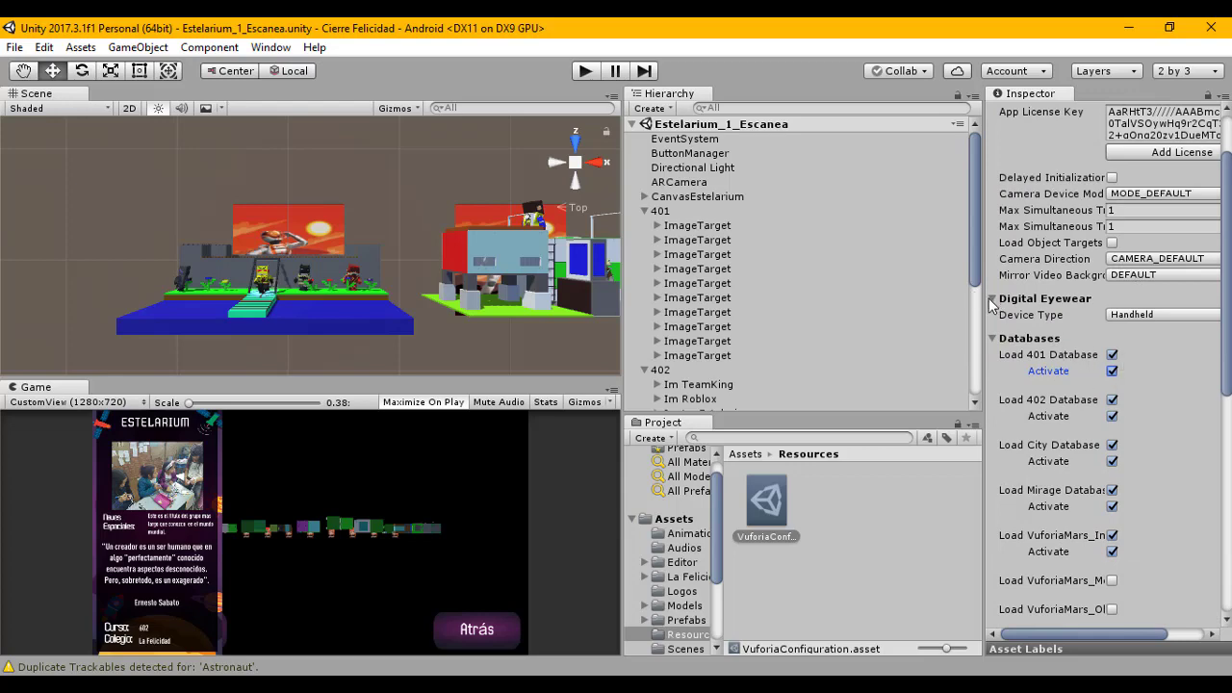
Step: Resize the editor panels to widen the Inspector and the Hierarchy, narrowing the Scene and Game views
drag(982, 299, 941, 299)
scroll(1043, 318, up, 3)
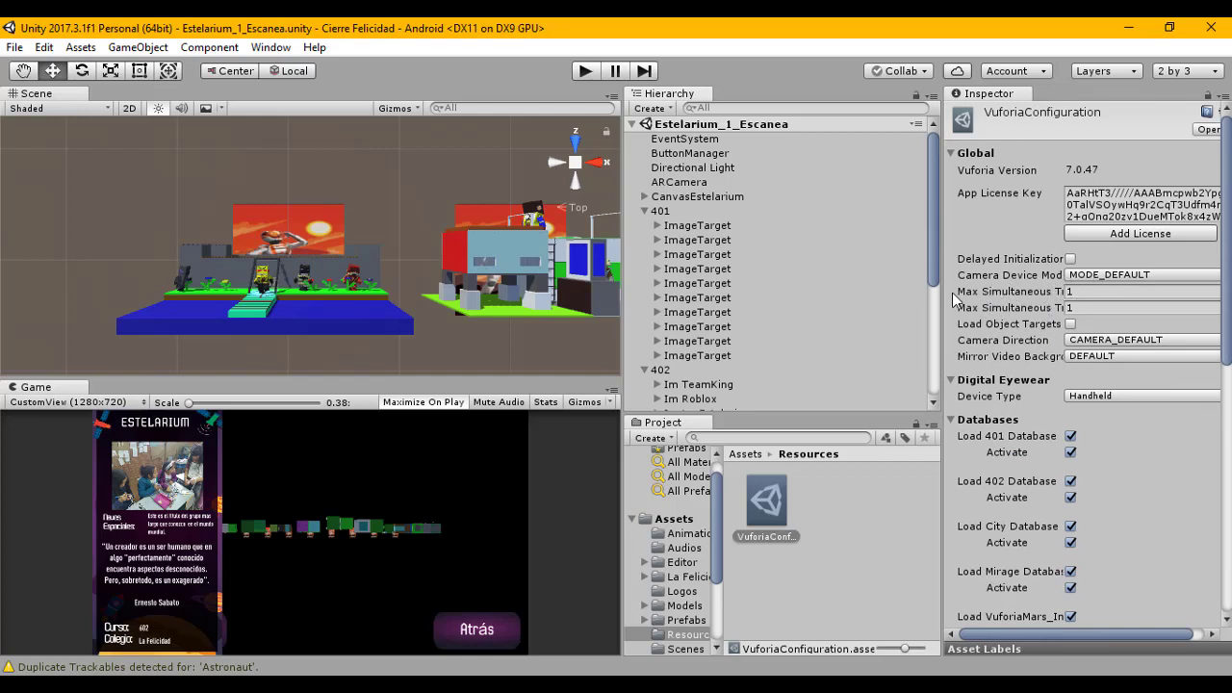
scroll(761, 302, down, 5)
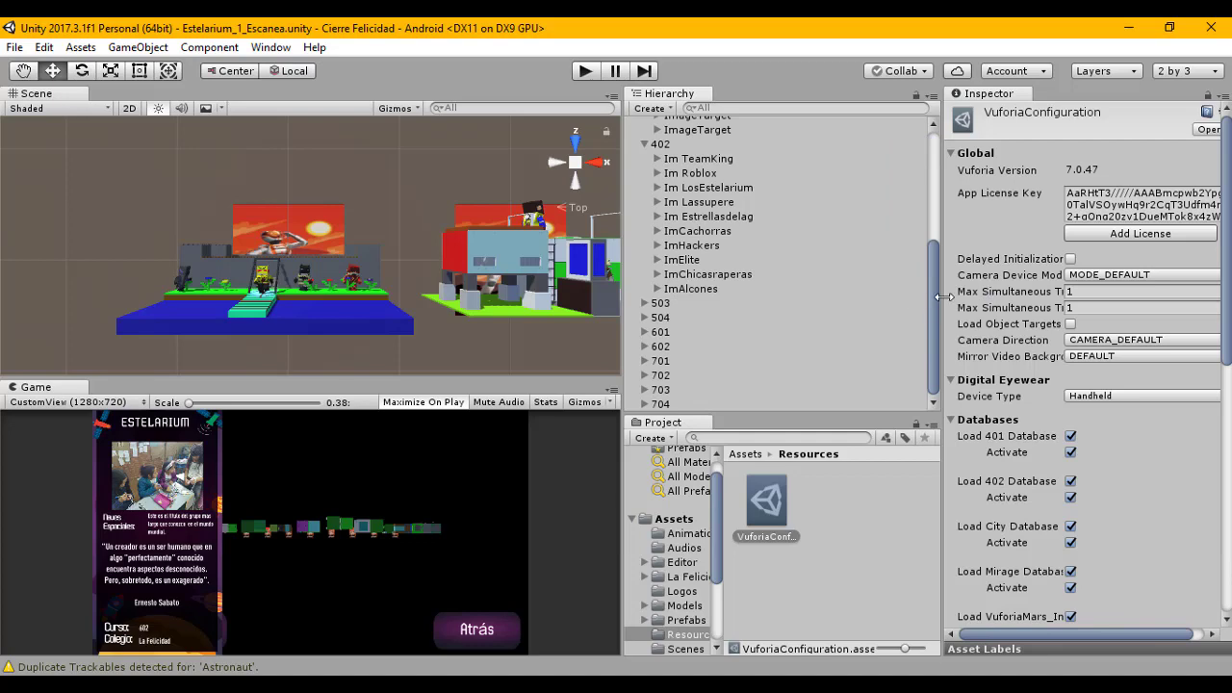
drag(941, 298, 640, 284)
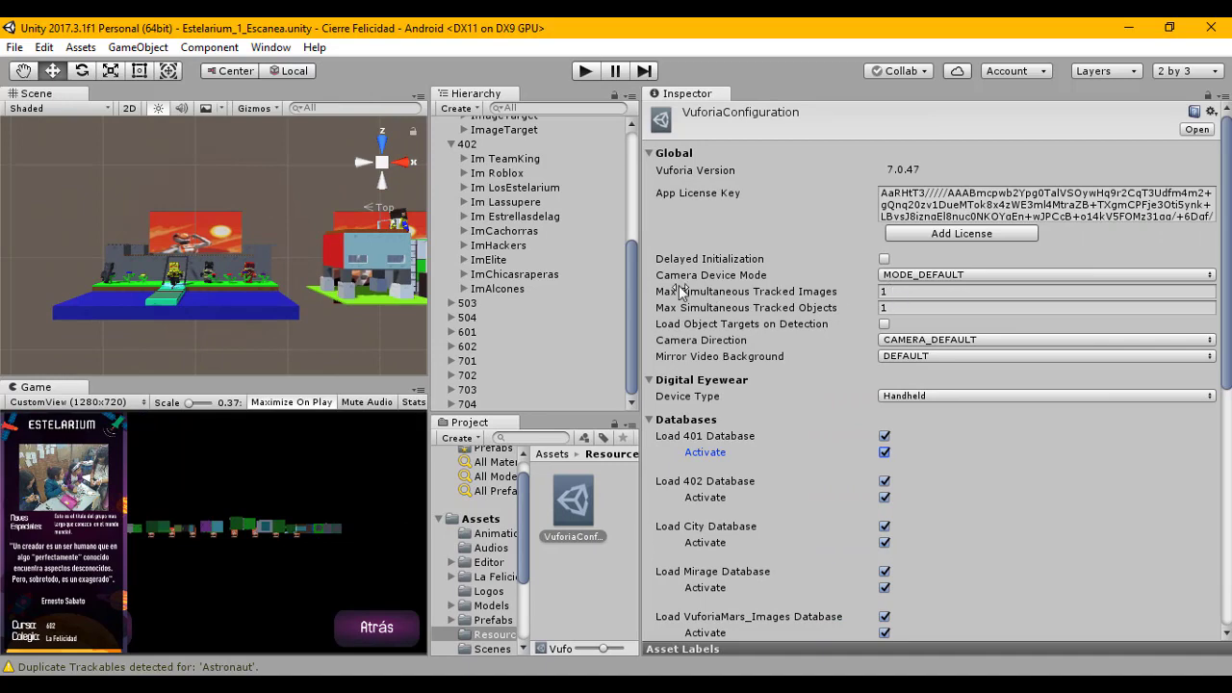
drag(640, 278, 895, 291)
scroll(624, 263, up, 5)
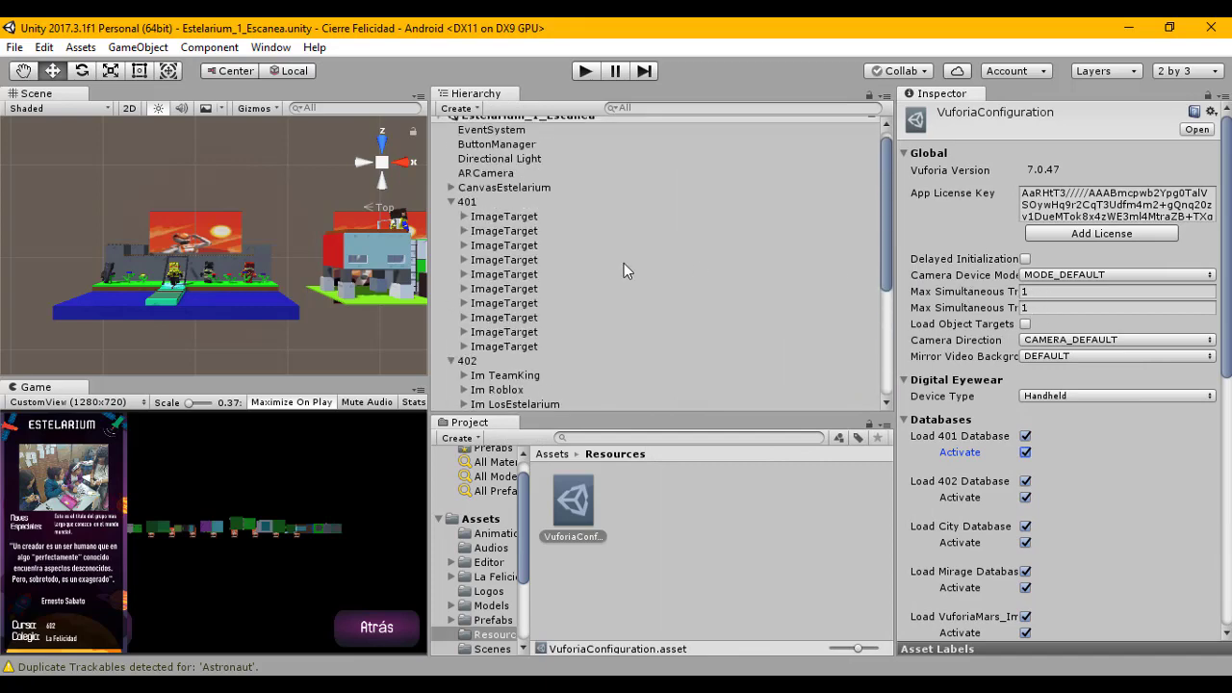
scroll(624, 263, down, 3)
scroll(481, 240, up, 3)
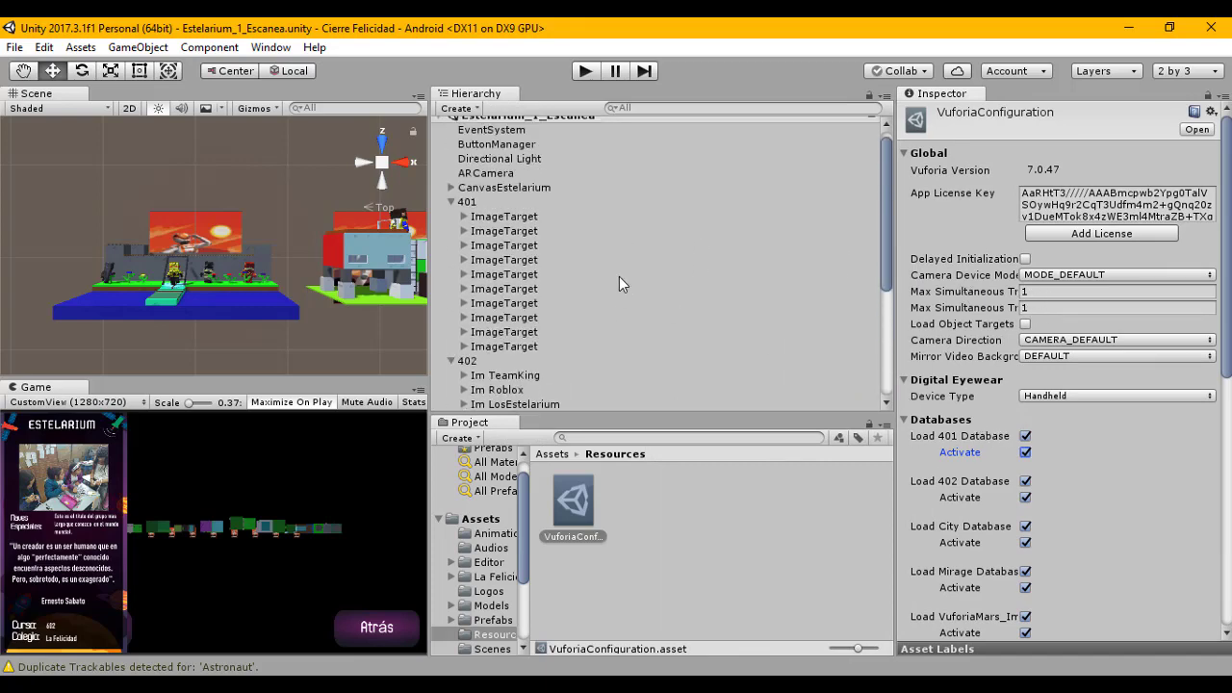
Step: Frame the first image target of group 401 in the scene and set the group's X rotation to 0
click(493, 227)
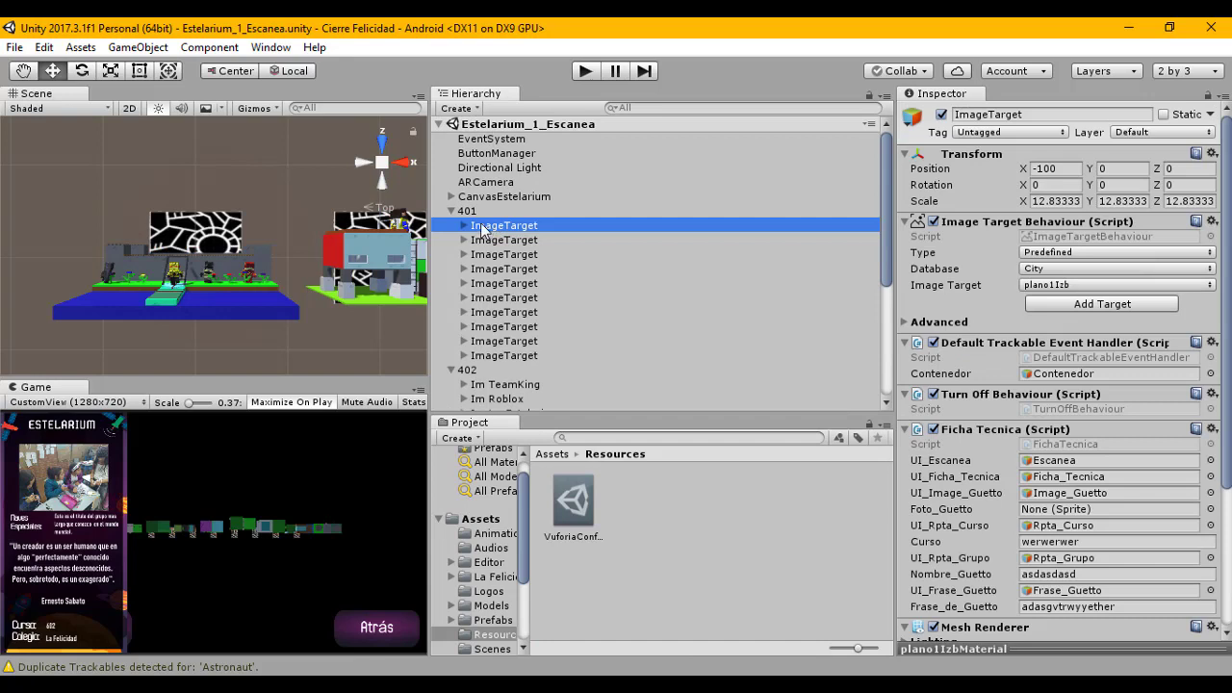
click(449, 211)
click(449, 211)
double_click(491, 229)
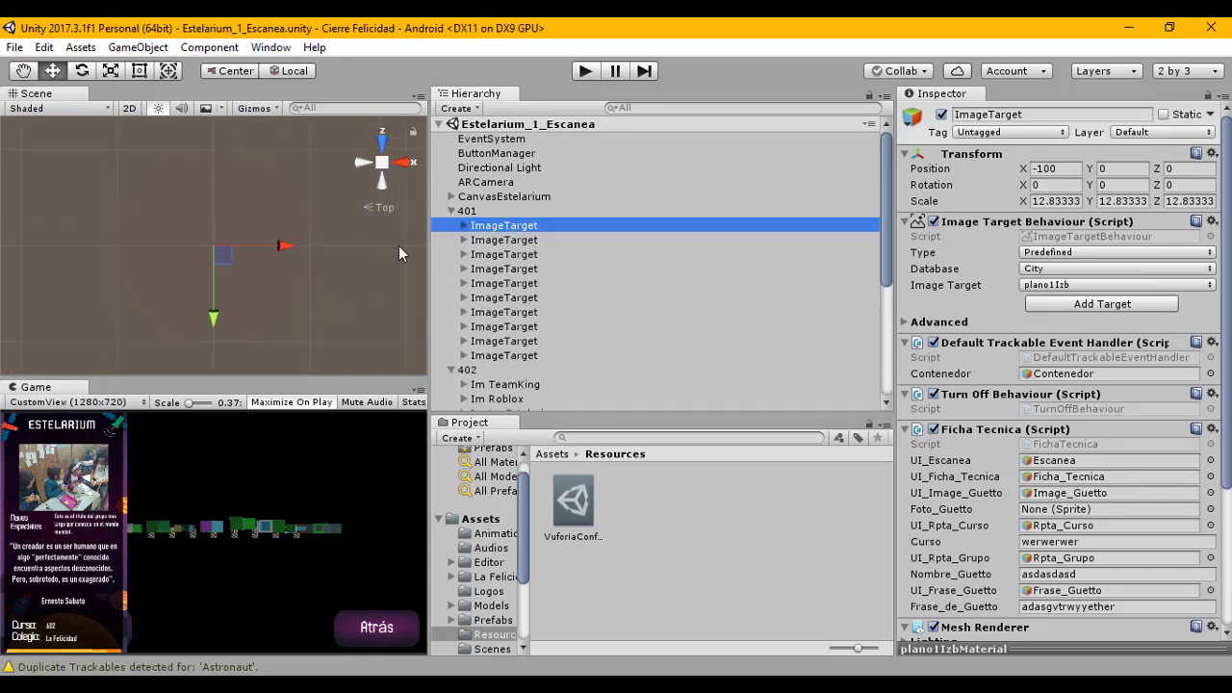
click(468, 212)
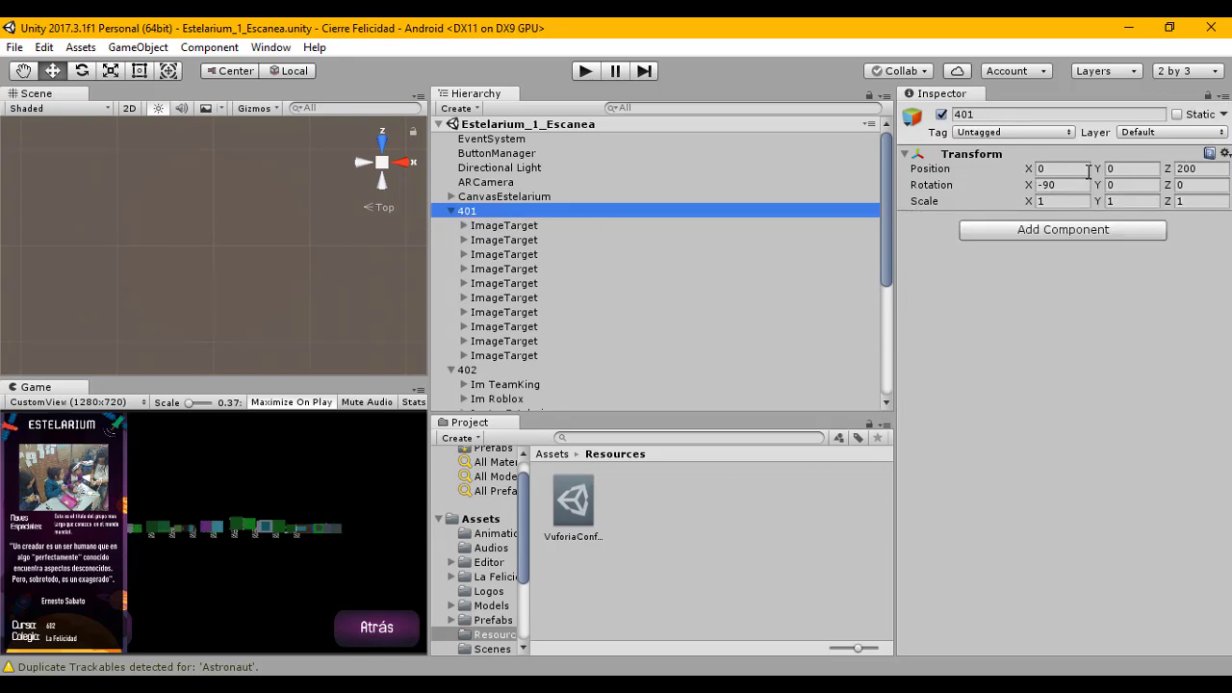
click(1053, 200)
text(0)
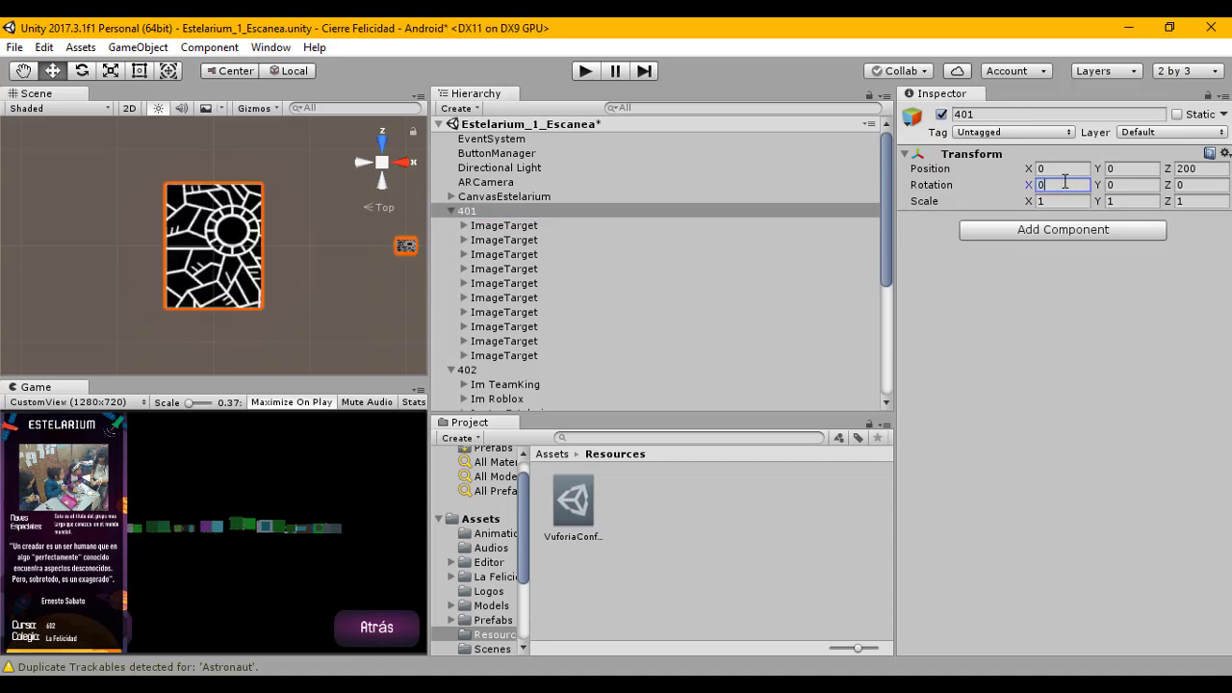
scroll(315, 260, down, 3)
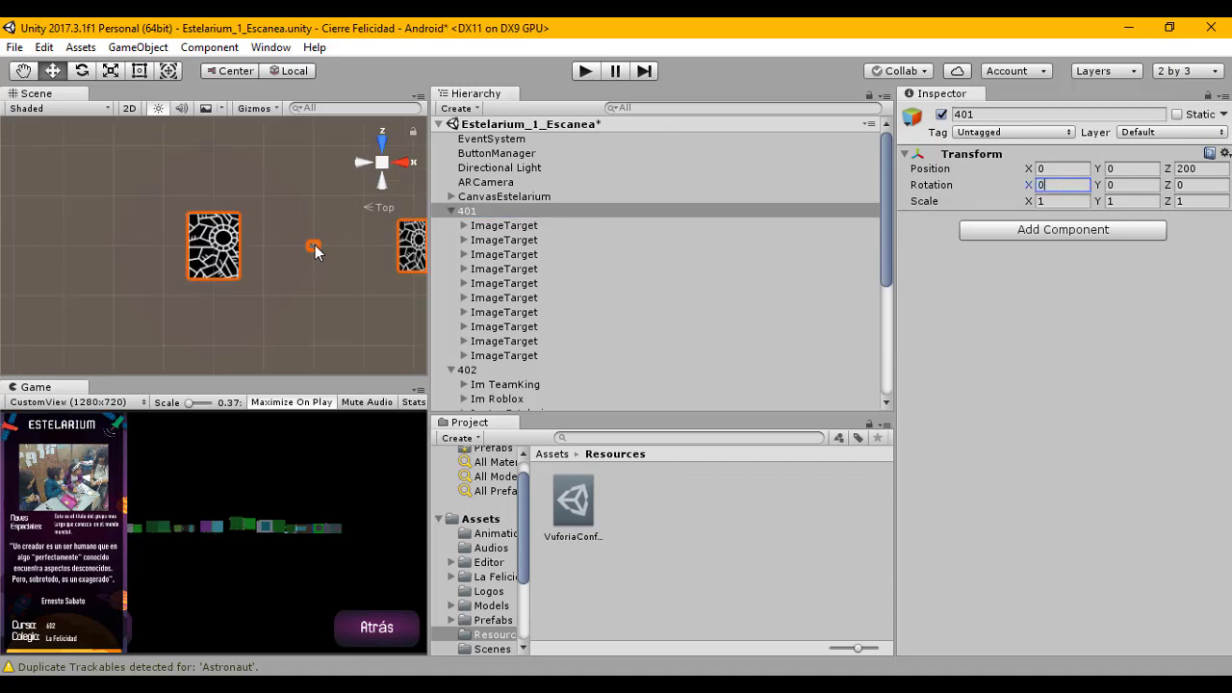
middle_drag(312, 258, 124, 237)
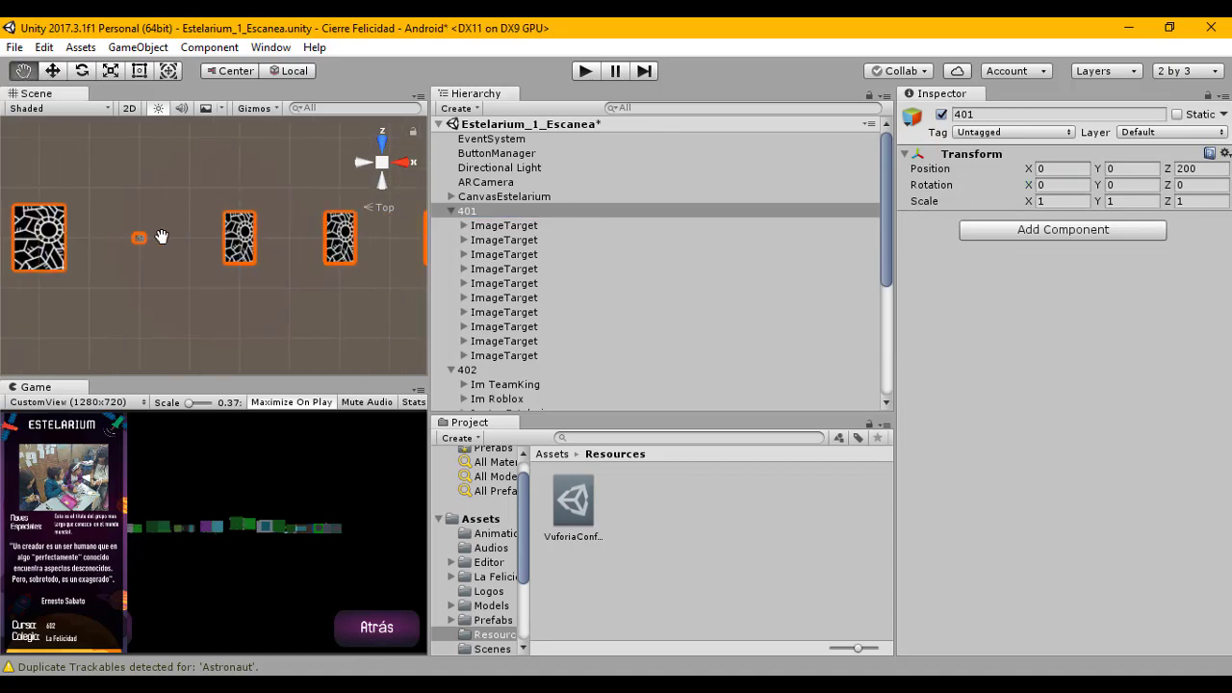
Step: Compare the settings of the first two image targets in group 401 and examine the first one up close in the scene
click(492, 227)
click(504, 241)
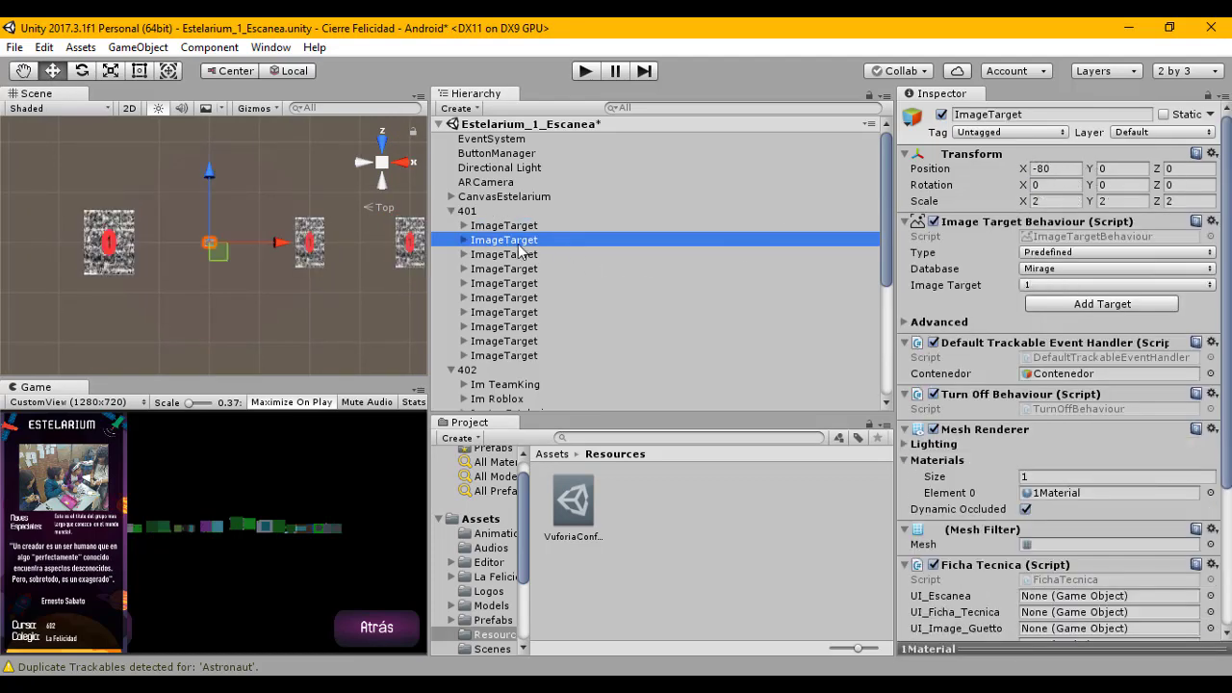
click(515, 227)
click(505, 240)
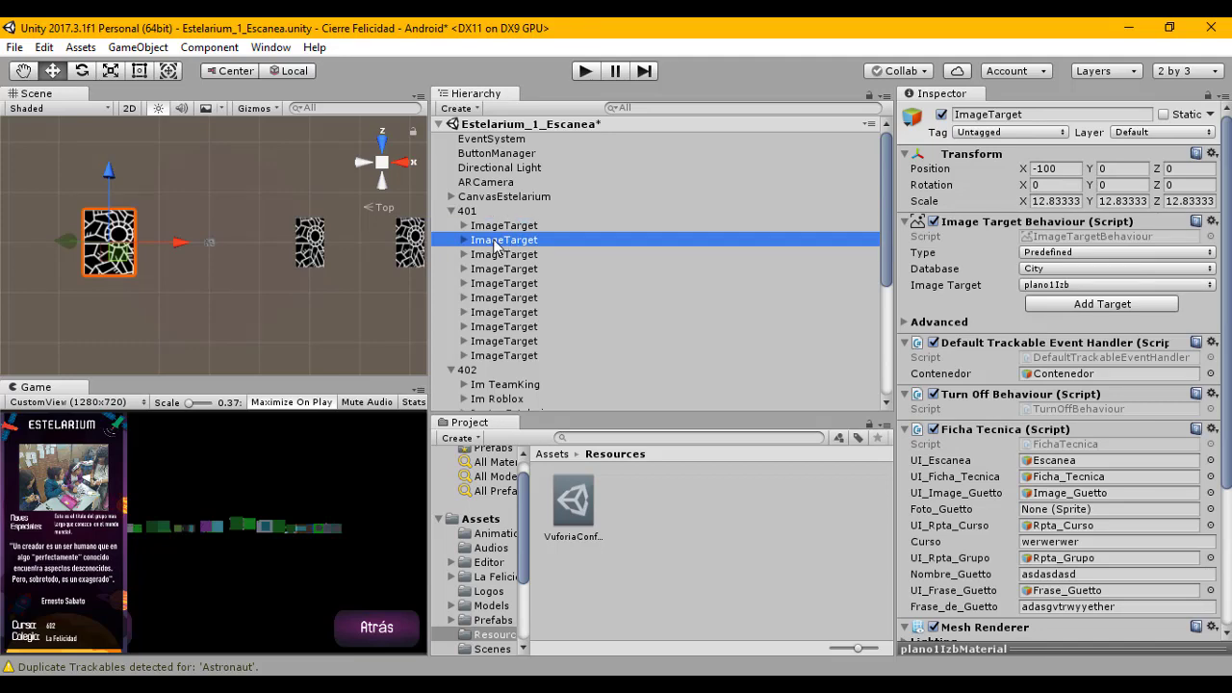
click(504, 226)
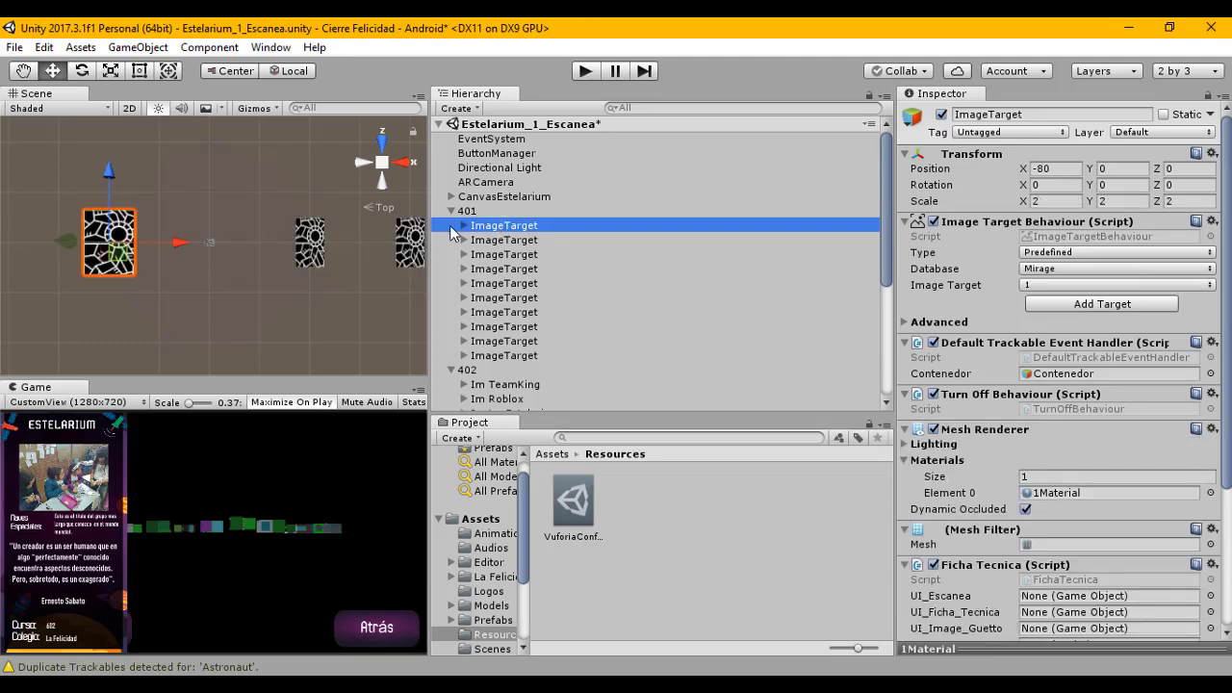
middle_drag(155, 252, 300, 281)
scroll(240, 253, up, 2)
scroll(300, 280, up, 1)
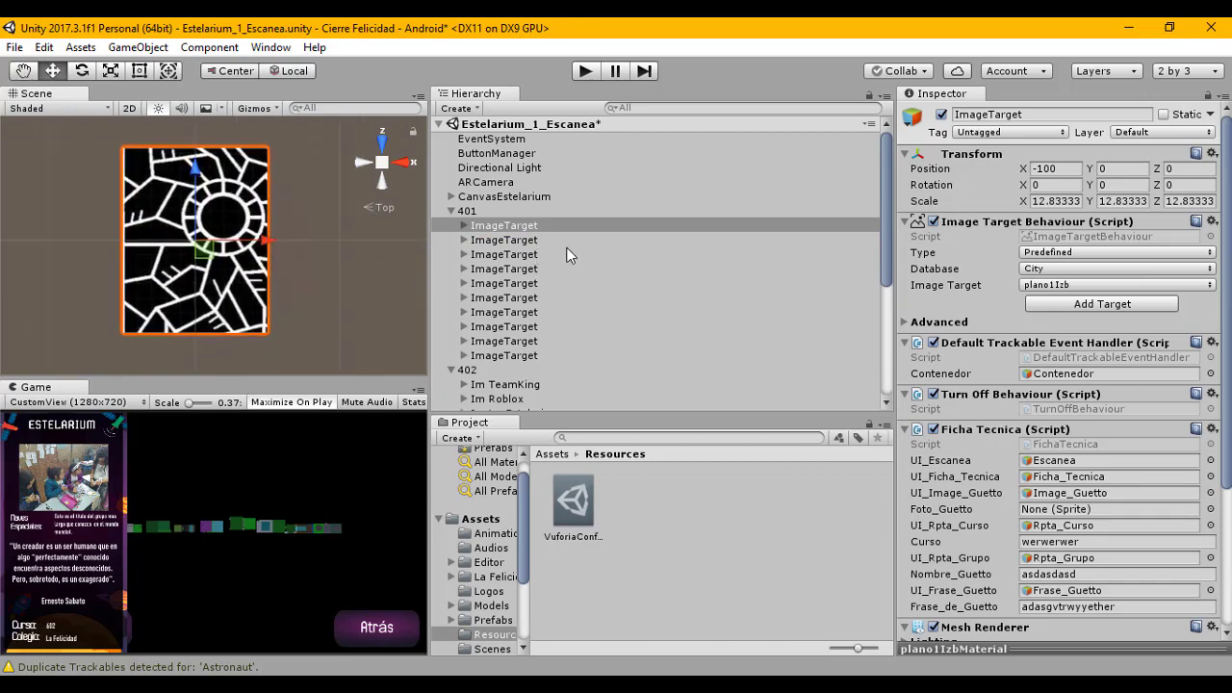
Step: Open the La Felicidad assets folder in the project, adjusting the width of the folder tree
drag(526, 497, 707, 479)
scroll(552, 508, down, 3)
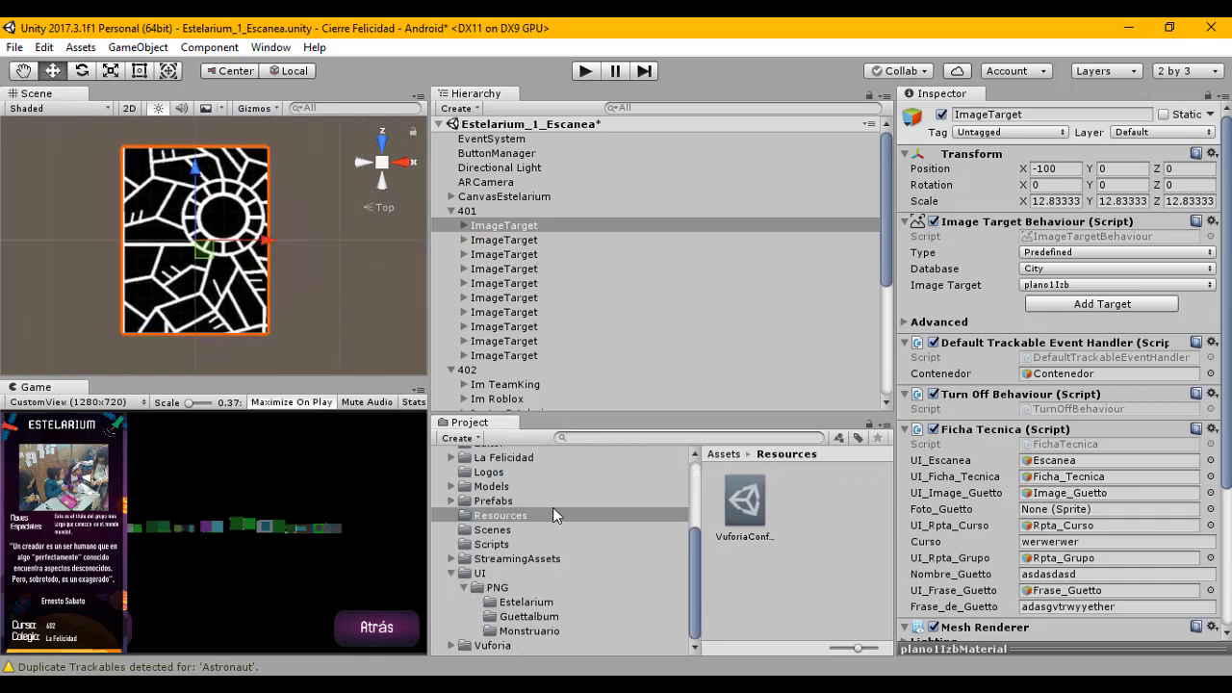
click(491, 458)
drag(705, 493, 622, 491)
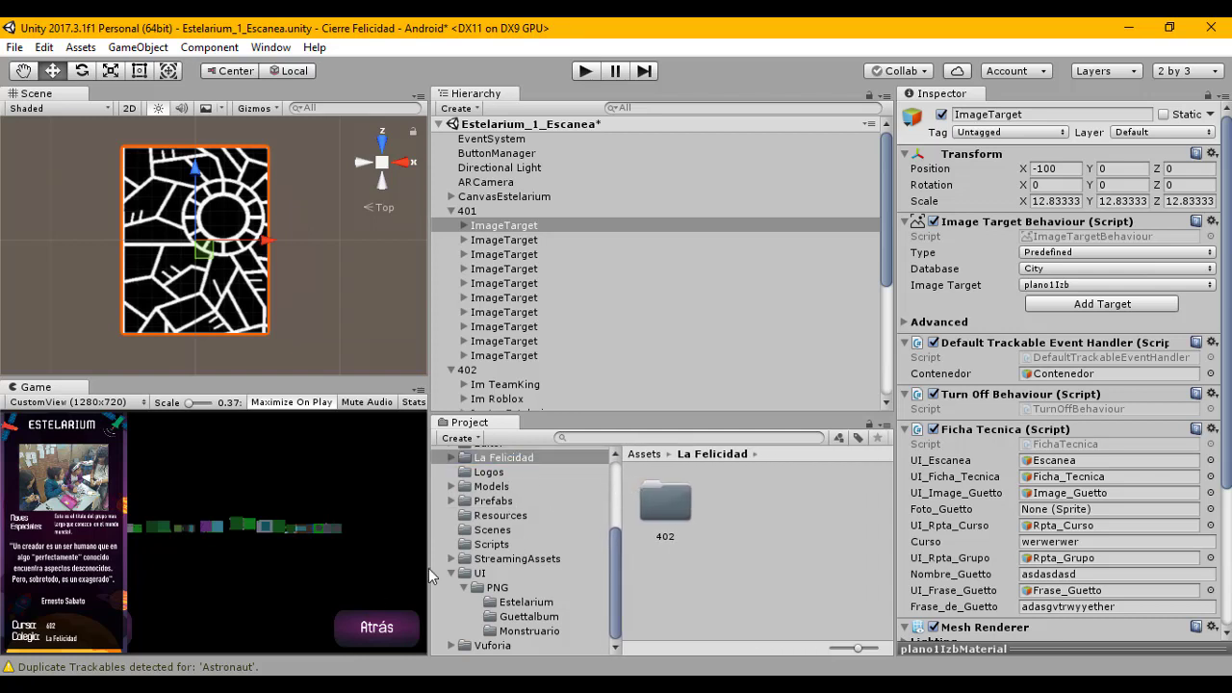
Step: Switch to File Explorer and import the 401 folder from Videos > CURSOS into Unity's La Felicidad folder
click(287, 686)
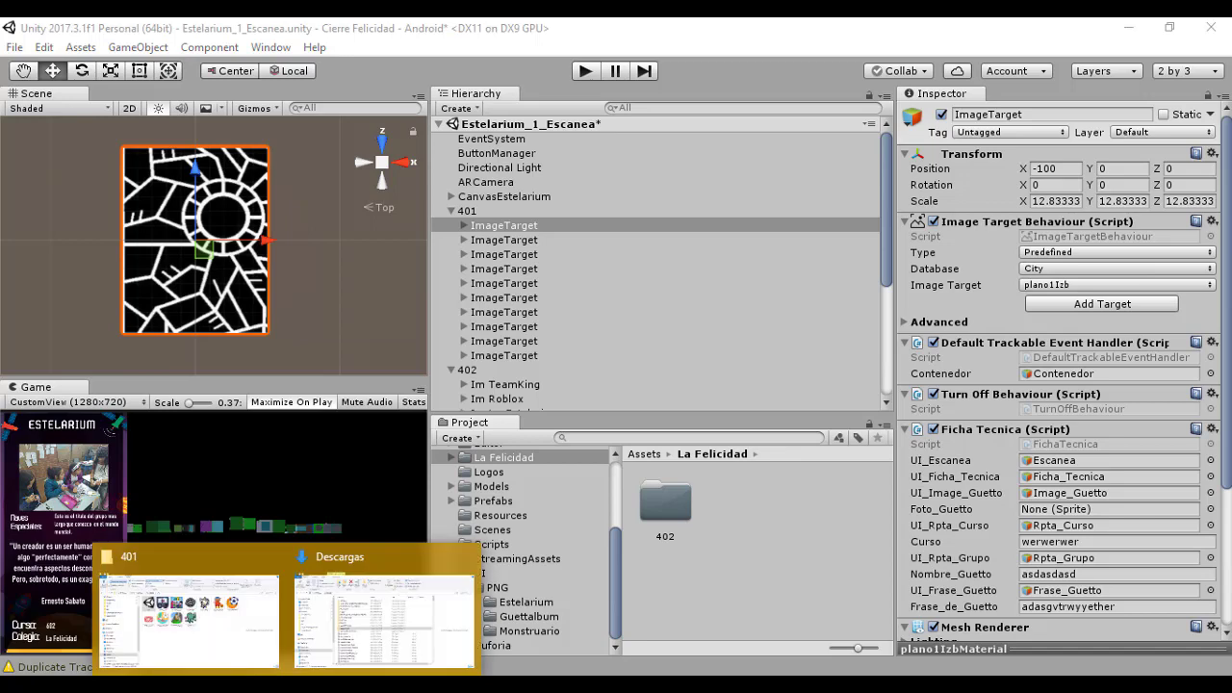
click(209, 636)
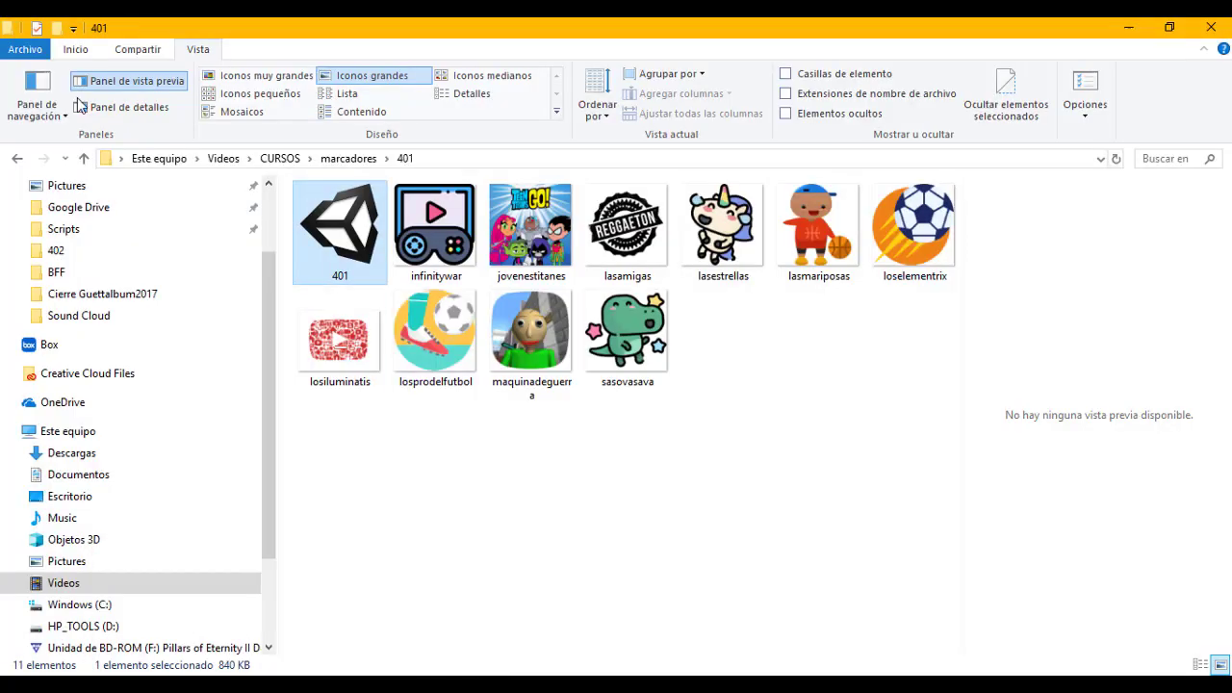
click(18, 159)
click(19, 159)
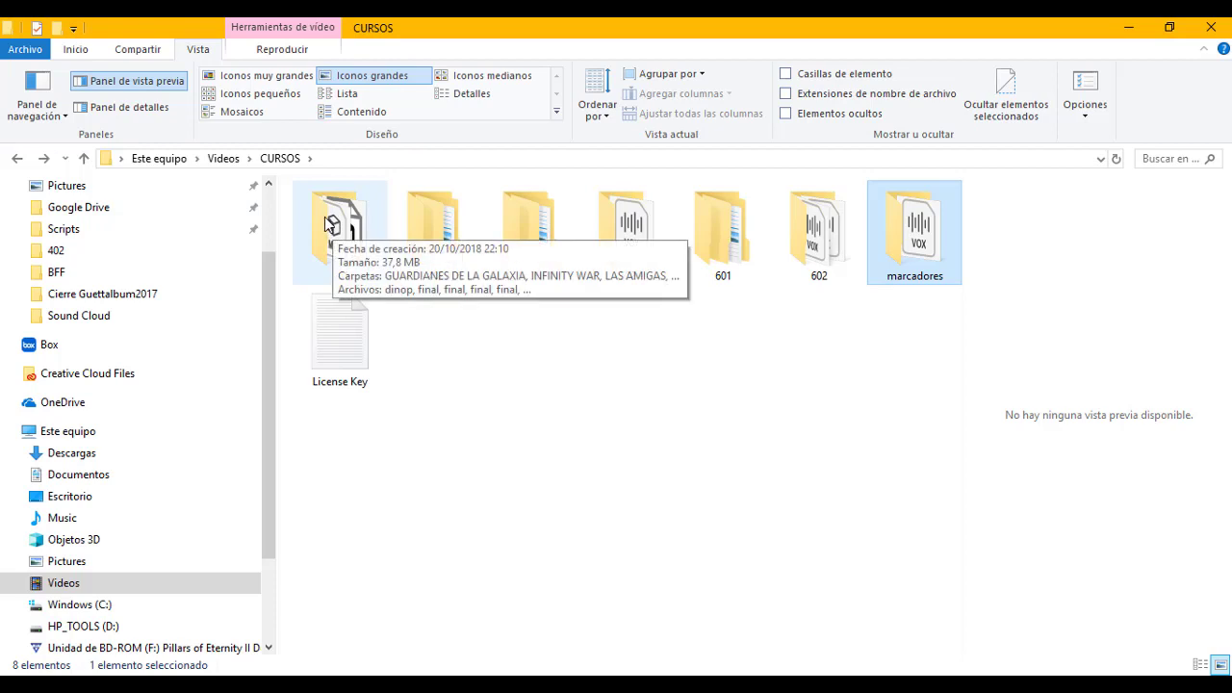
drag(330, 223, 676, 557)
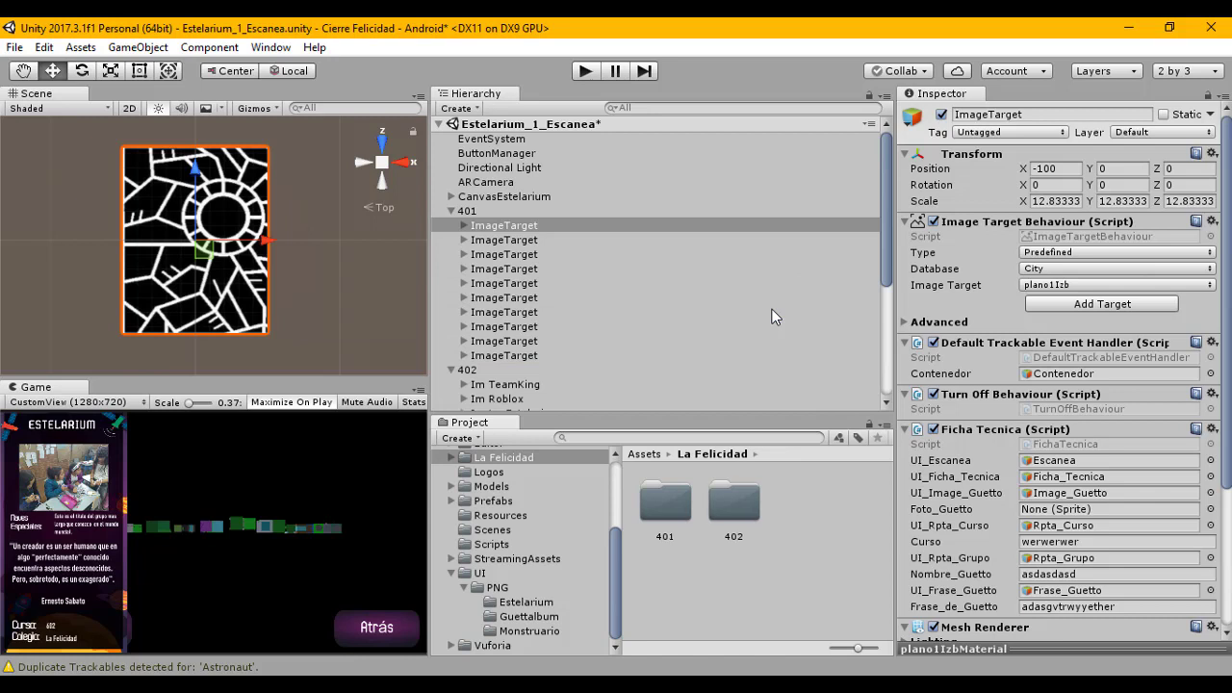
Step: Collapse groups 401 and 402 in the hierarchy and frame group 503's row of targets in the scene
click(740, 501)
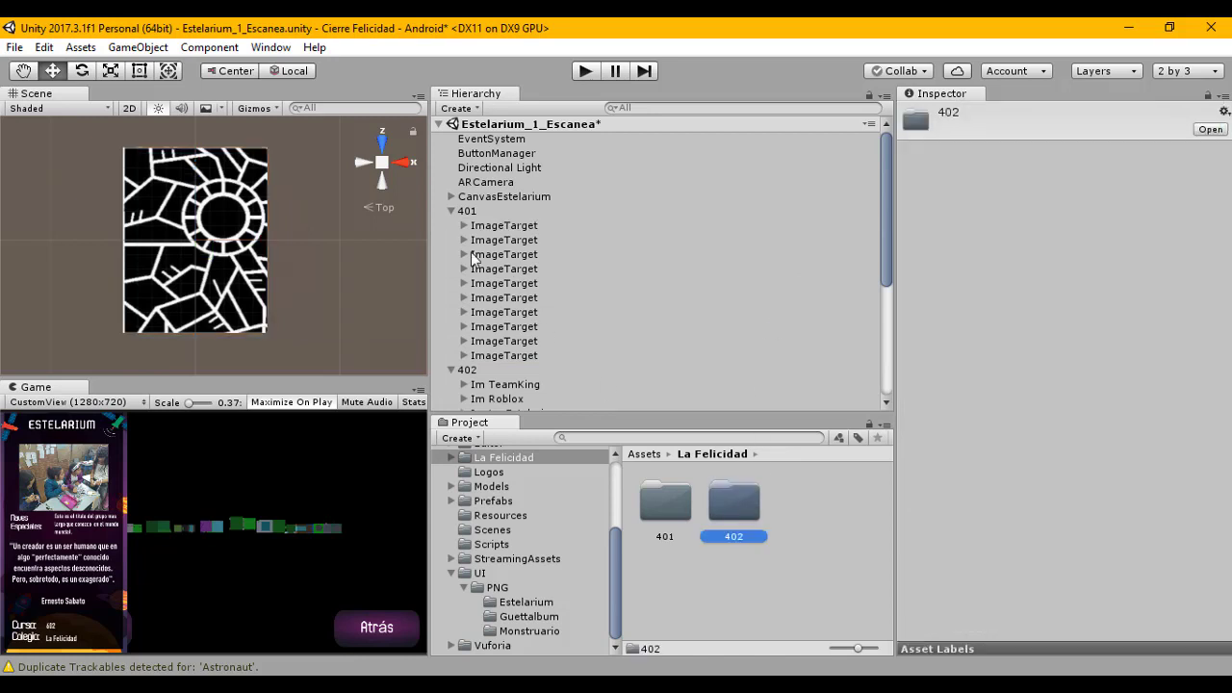
click(448, 210)
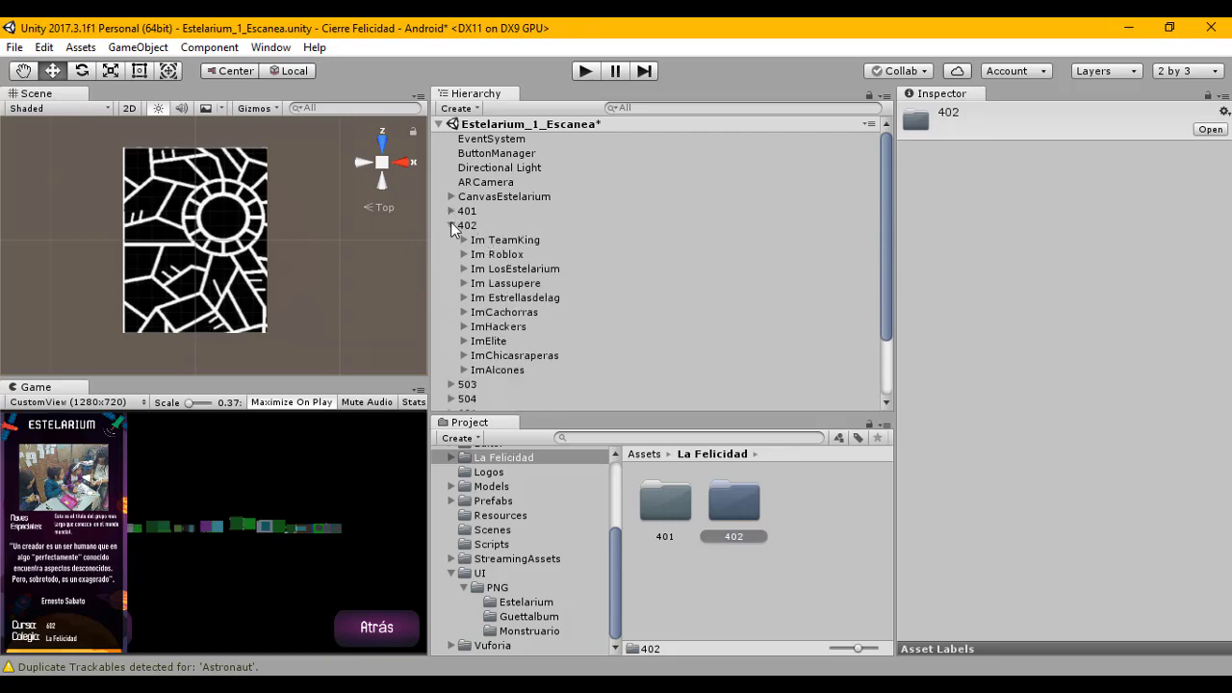
click(451, 225)
double_click(466, 240)
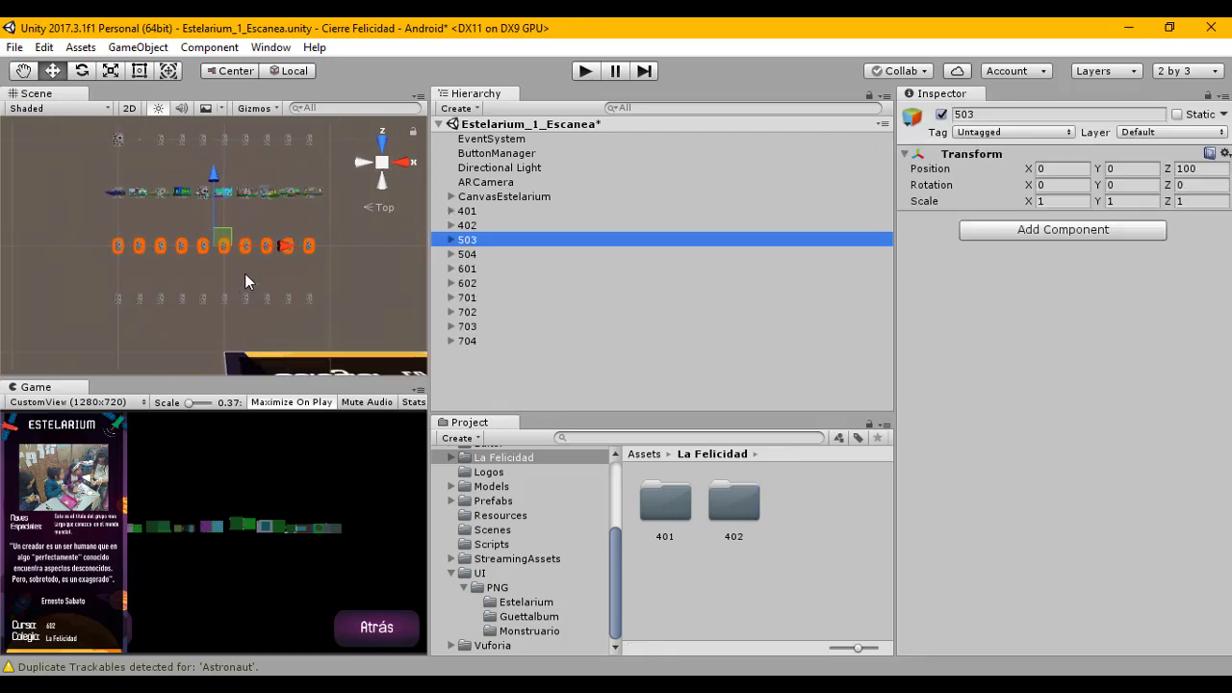
scroll(240, 273, down, 3)
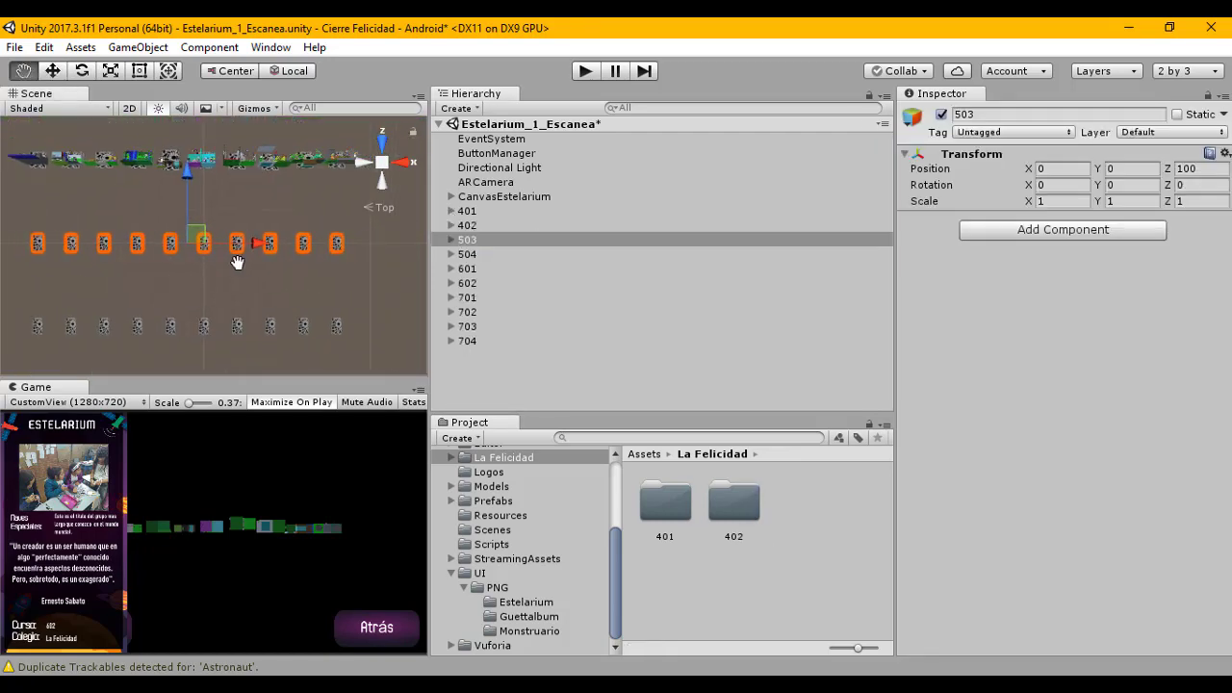
middle_drag(270, 274, 238, 286)
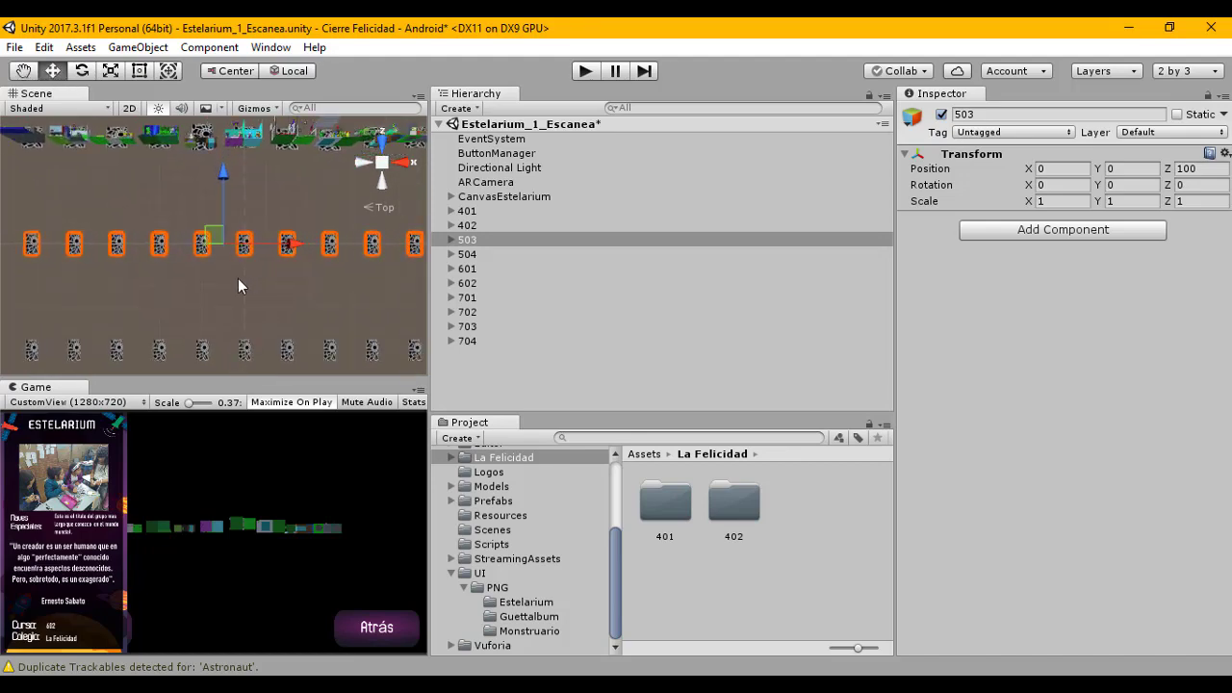
Step: Expand group 503, frame its first image target and examine its target and Ficha Tecnica settings
click(451, 239)
double_click(503, 254)
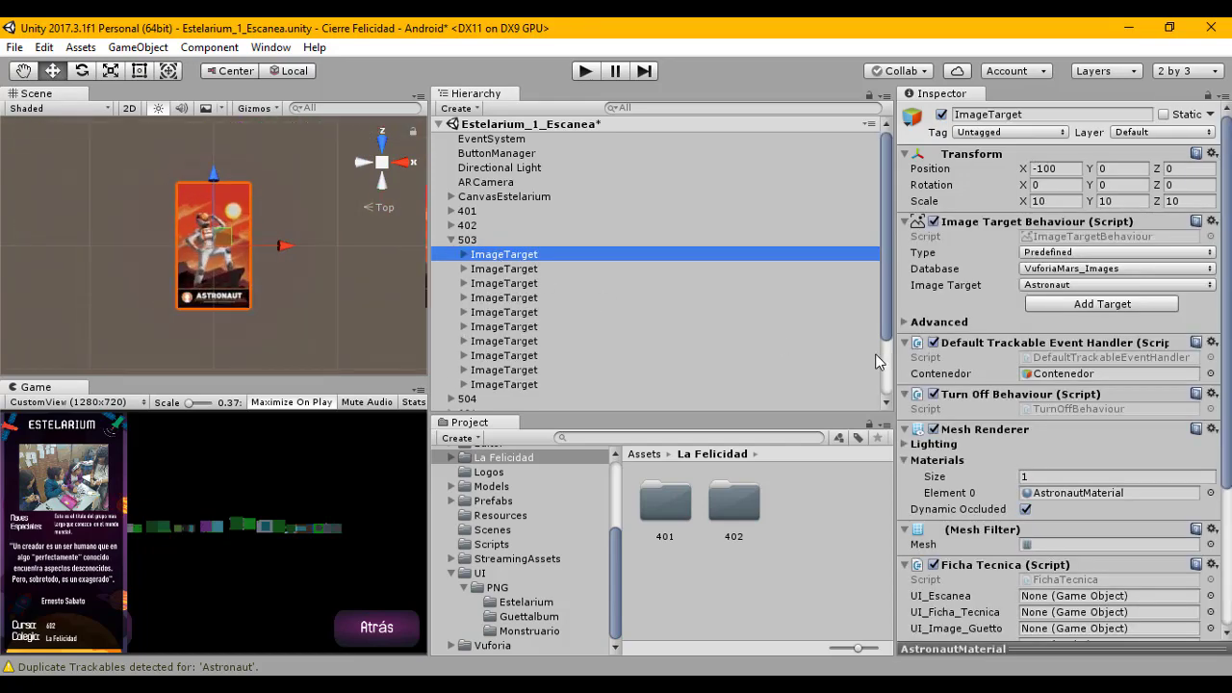
scroll(875, 353, down, 2)
scroll(1082, 439, down, 5)
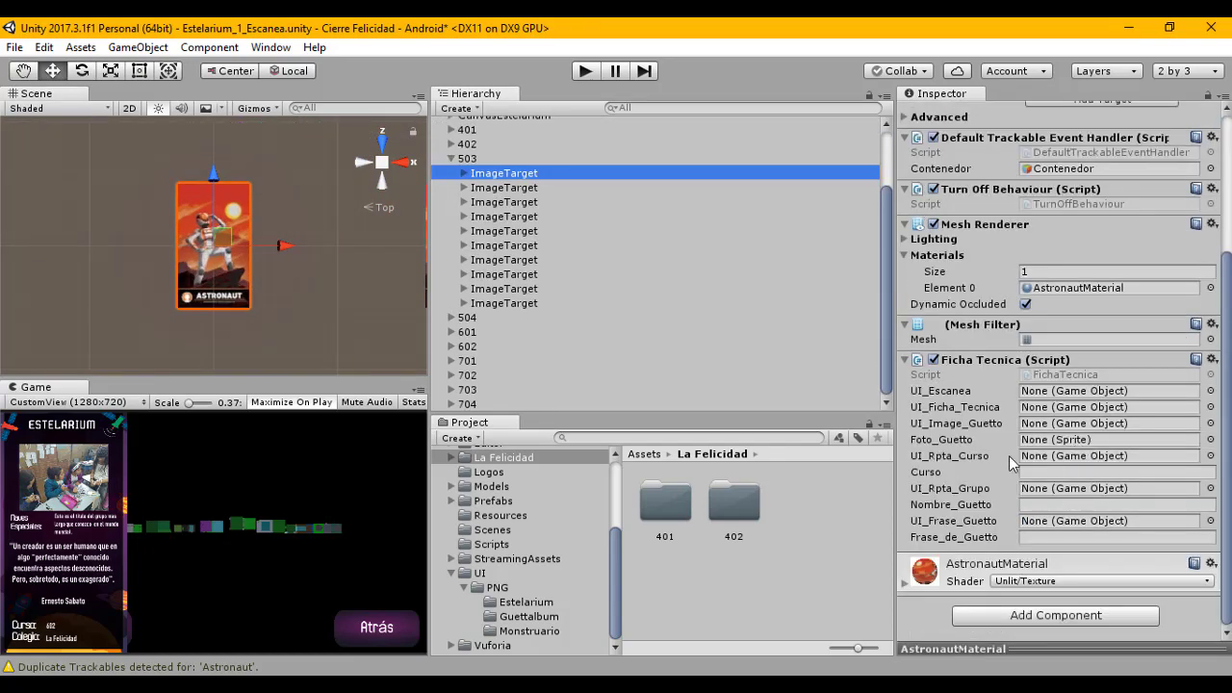
scroll(1044, 439, up, 5)
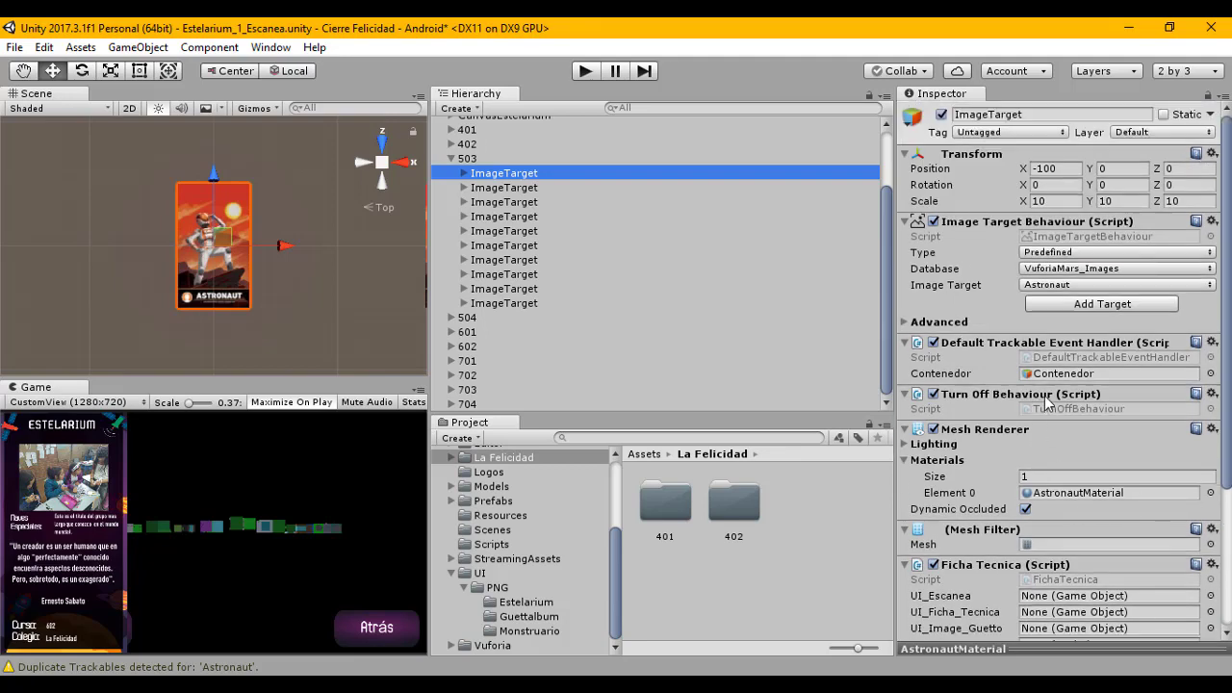
scroll(660, 325, up, 2)
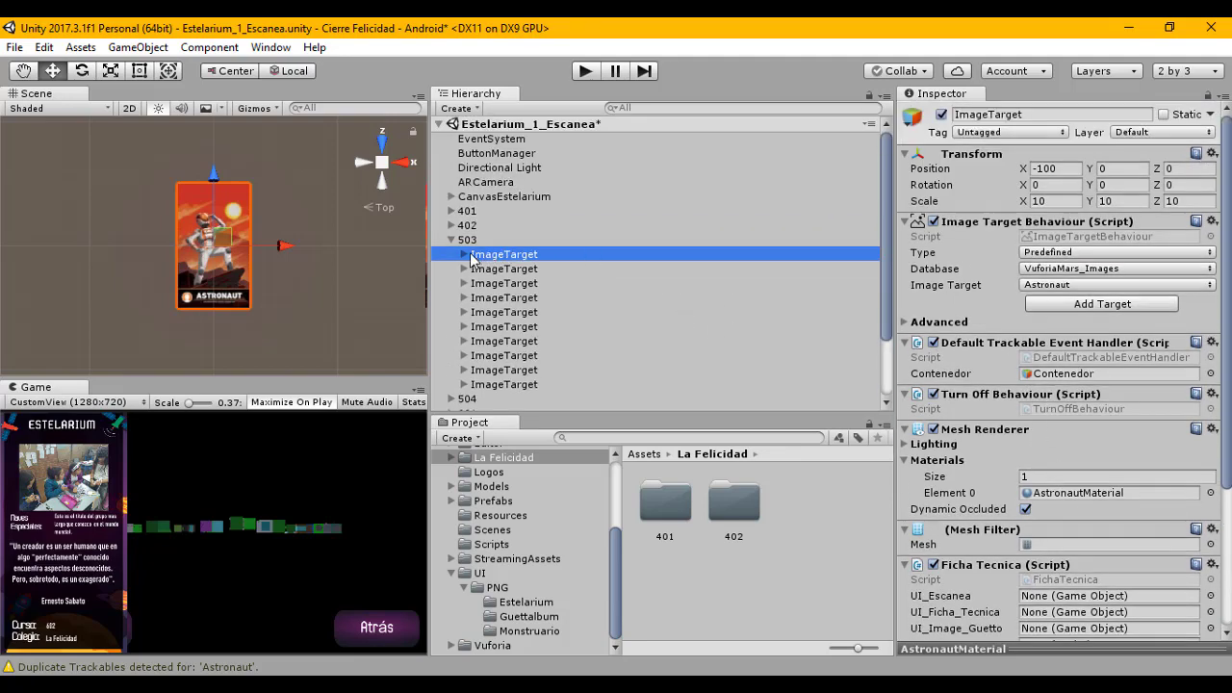
Step: Open the 402 assets folder in list view and rename group 503's first image target as Im_EliteT
double_click(734, 503)
drag(858, 649, 830, 649)
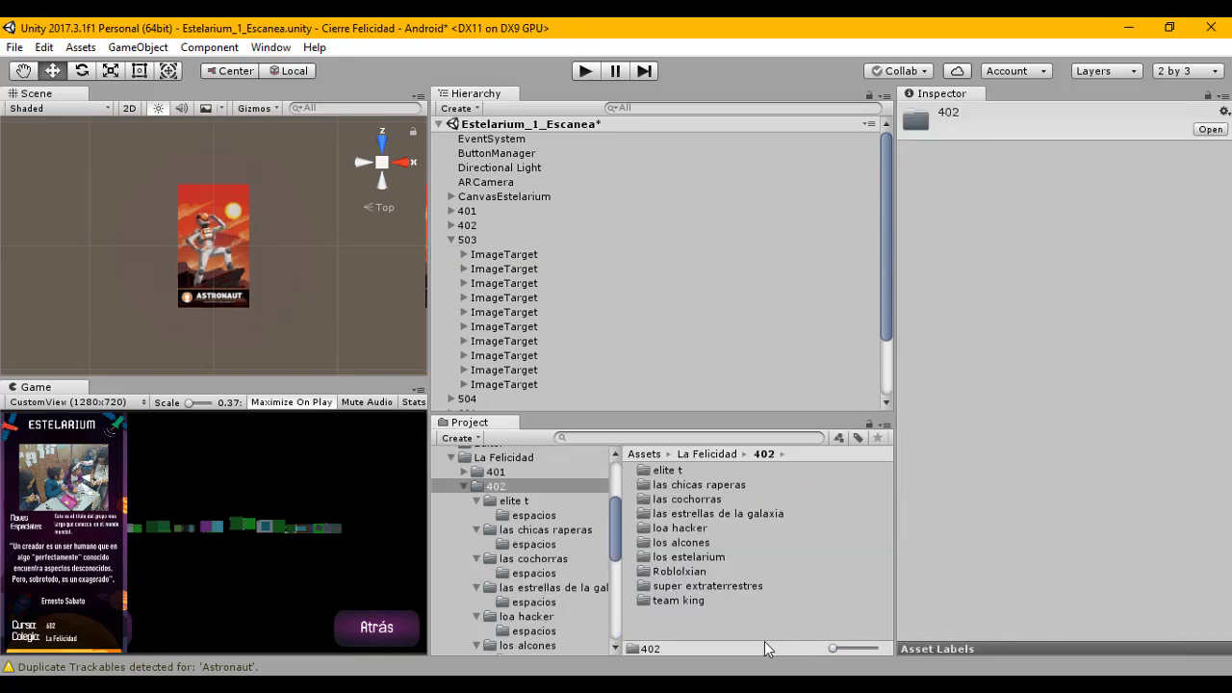
click(513, 254)
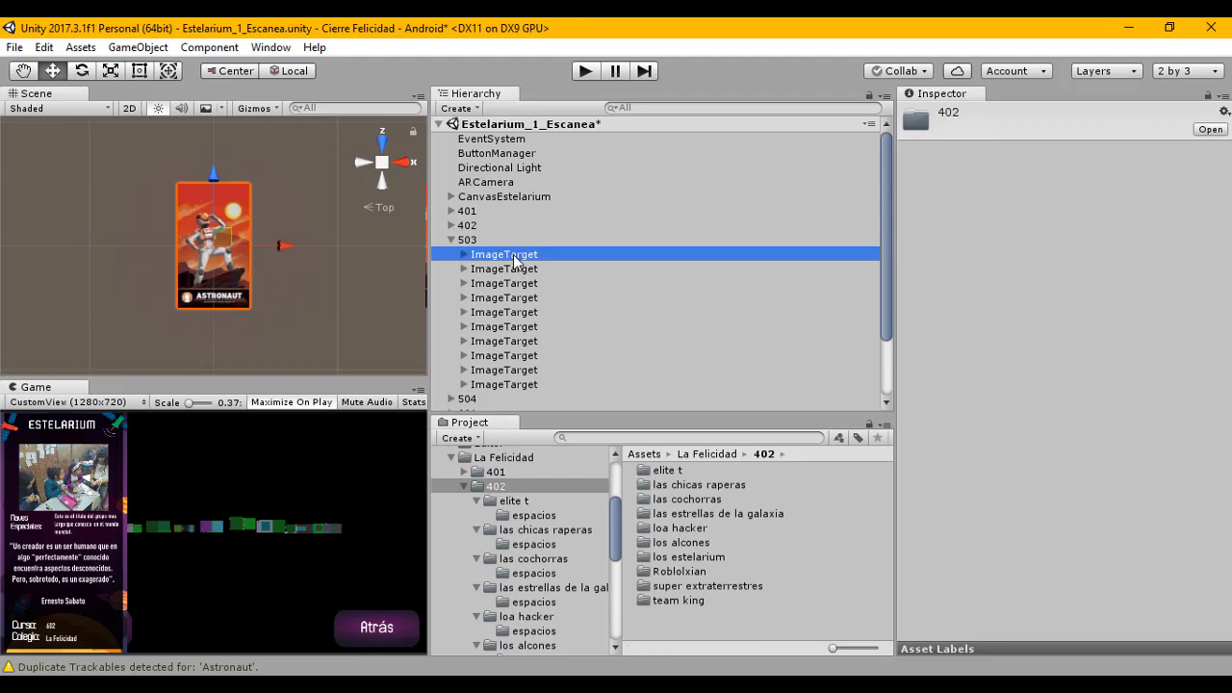
right_click(517, 252)
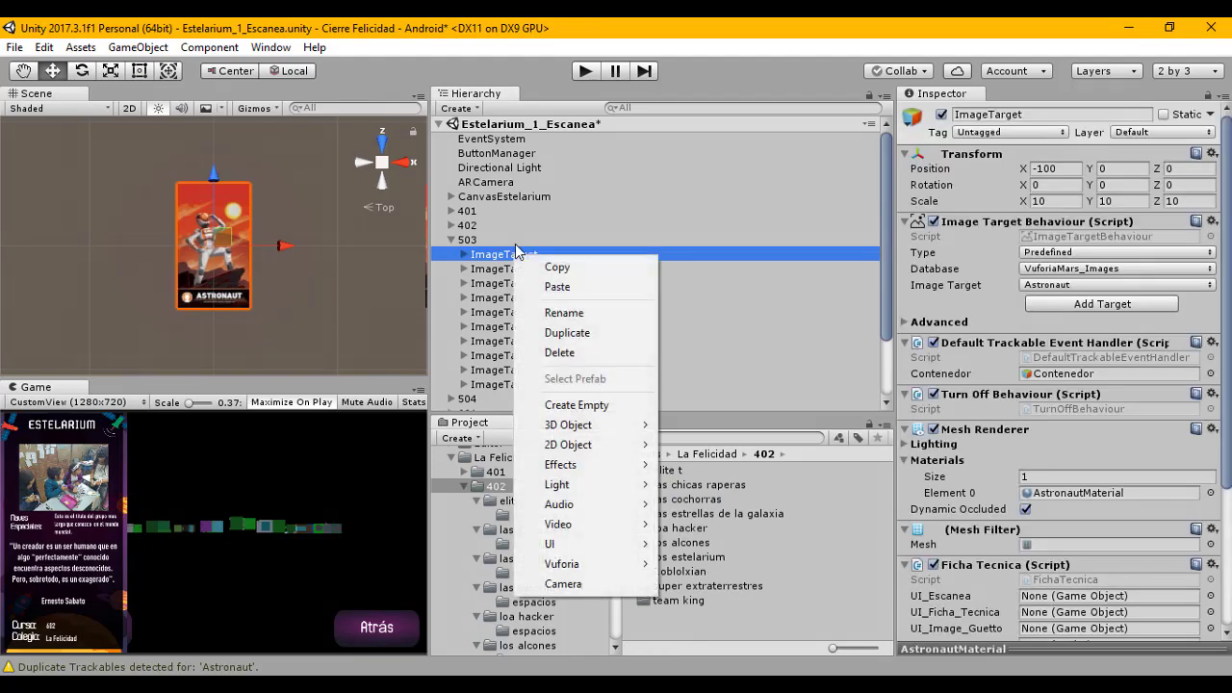
click(573, 312)
key(BackSpace)
key(BackSpace)
key(BackSpace)
key(BackSpace)
key(BackSpace)
key(BackSpace)
key(BackSpace)
key(BackSpace)
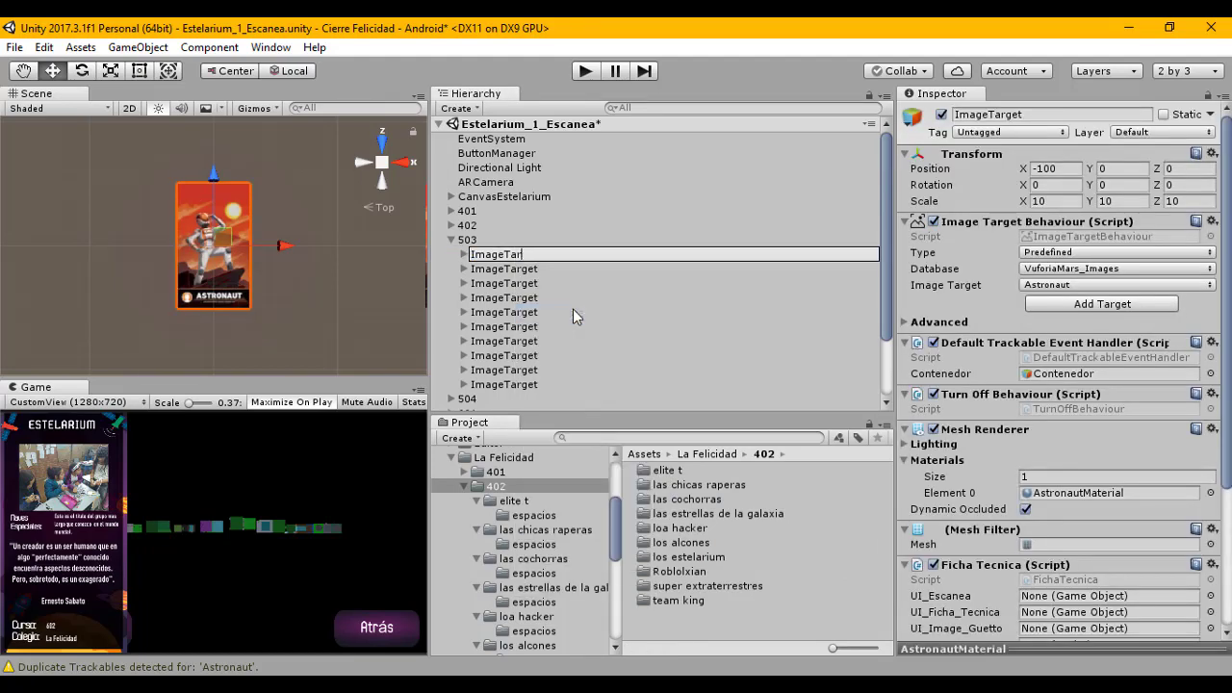
key(BackSpace)
text(Elir)
key(BackSpace)
text(te t)
key(BackSpace)
key(BackSpace)
key(BackSpace)
key(BackSpace)
key(BackSpace)
key(BackSpace)
key(BackSpace)
key(BackSpace)
text(_EliteT)
click(577, 311)
Step: Copy EliteT from the Im_EliteT object's name and use it to rename its child object Contenedor
click(505, 256)
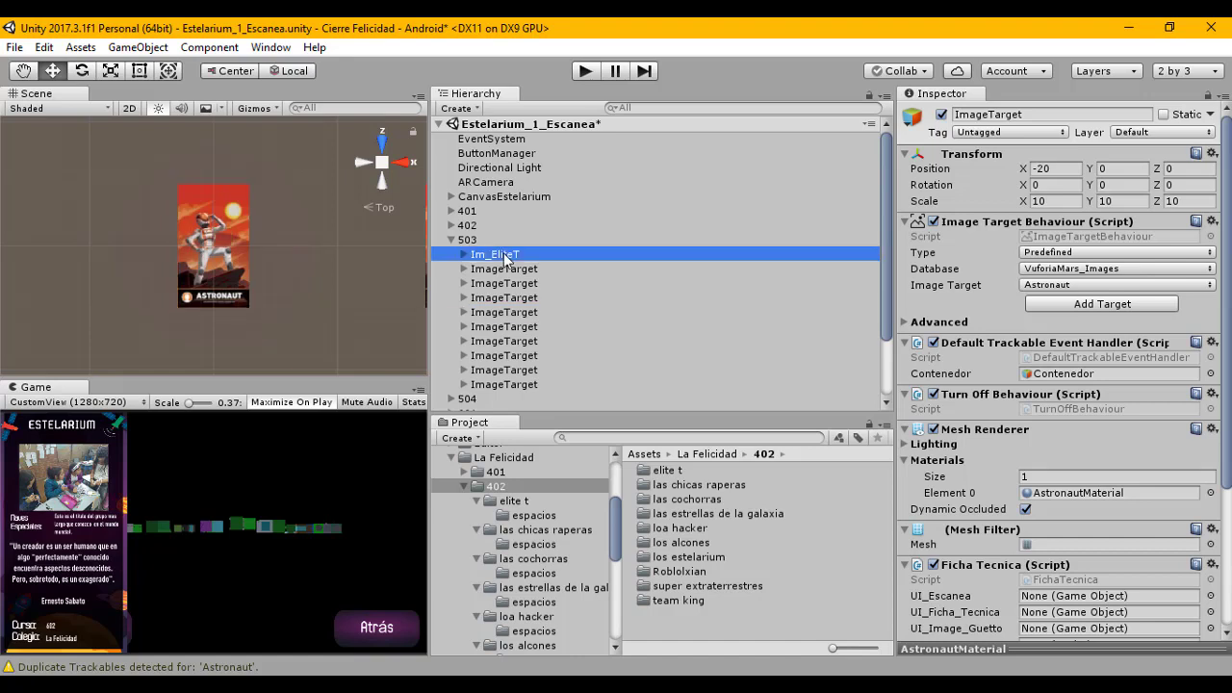
click(512, 254)
drag(537, 254, 492, 251)
key(ctrl+c)
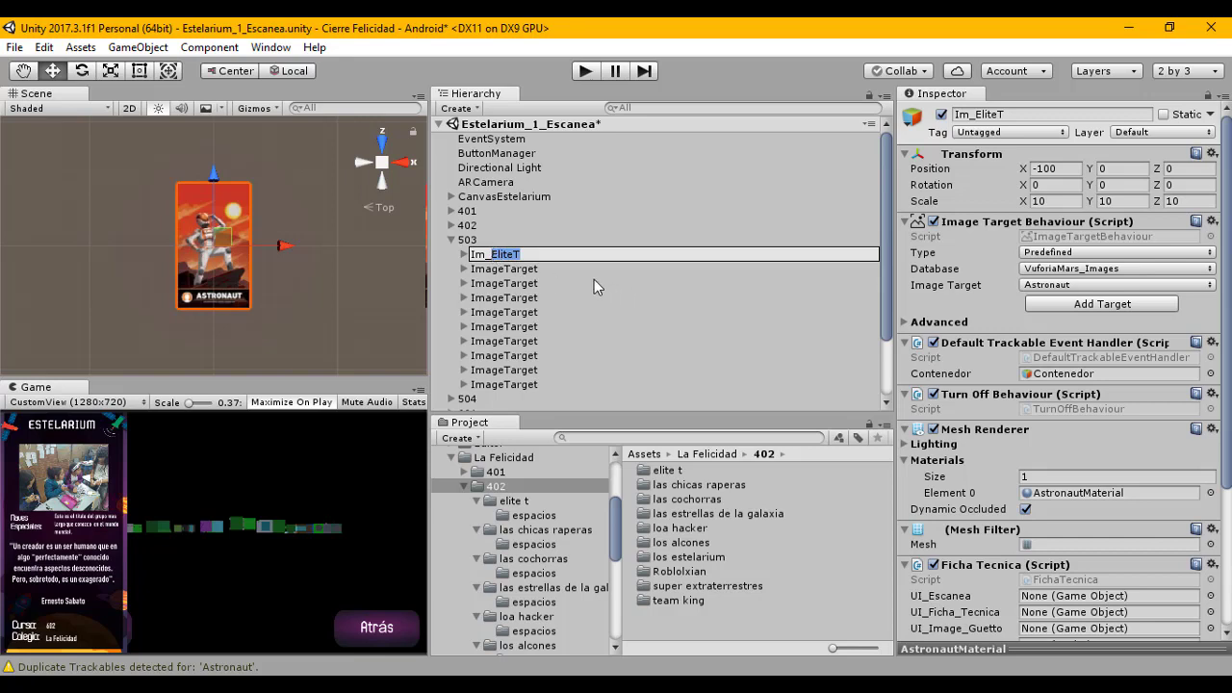
click(460, 258)
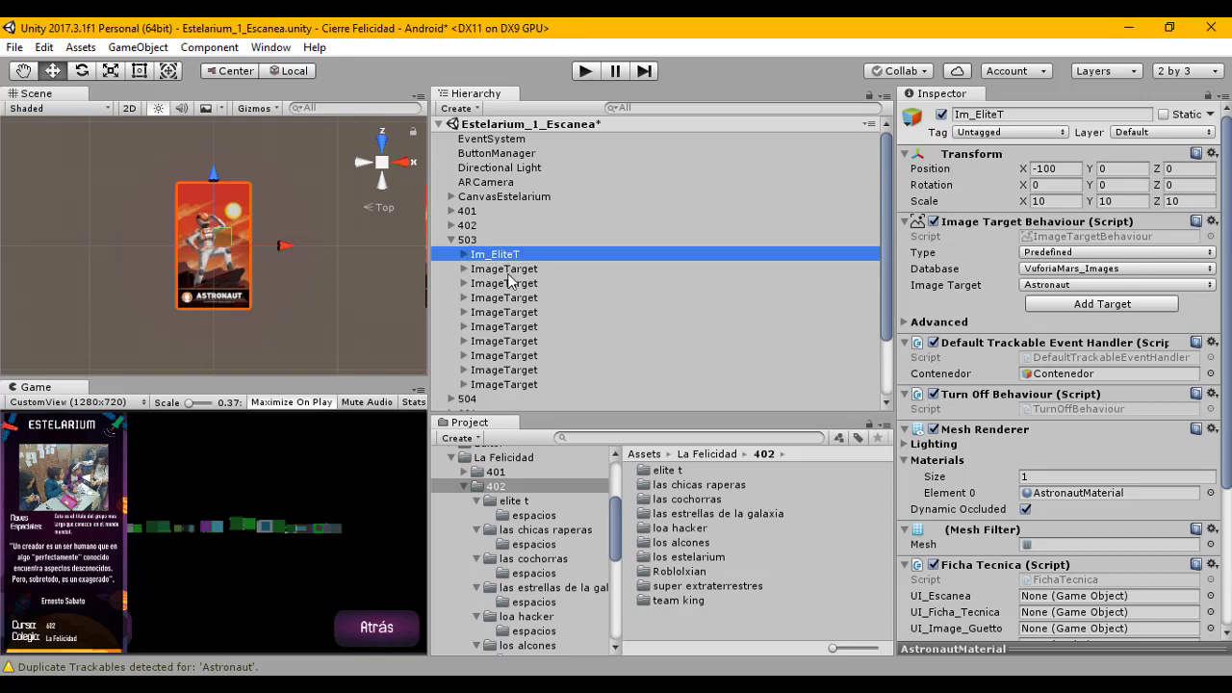
click(462, 255)
click(510, 269)
right_click(509, 269)
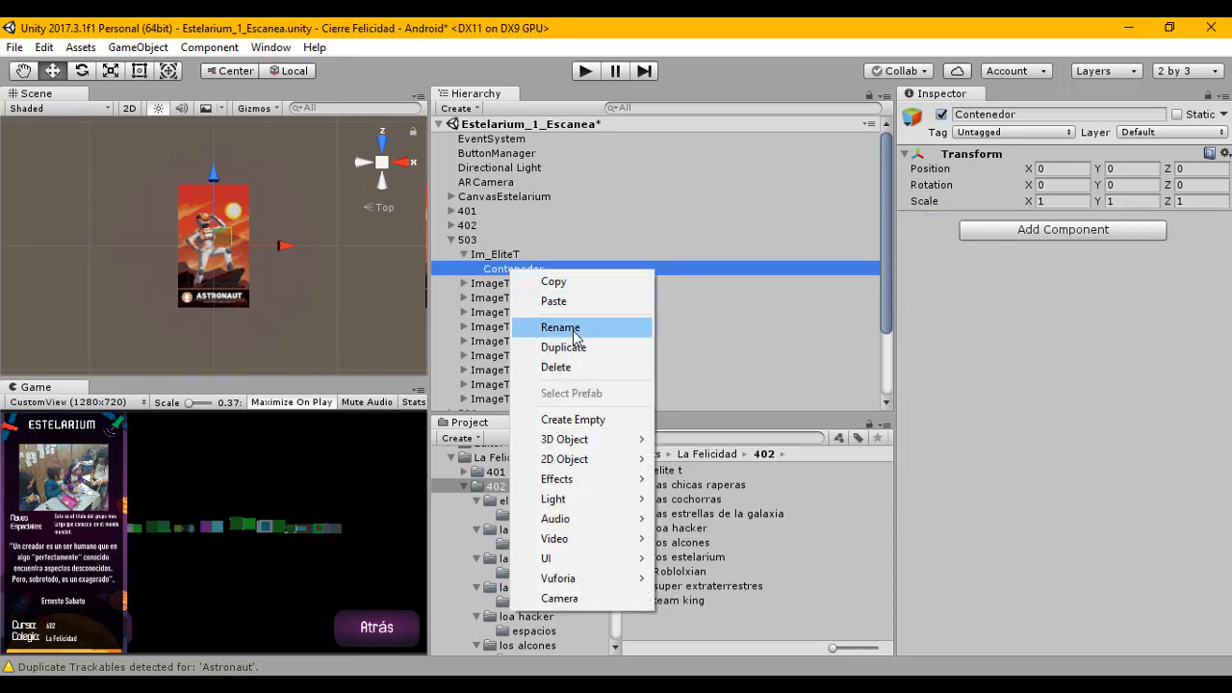
click(560, 328)
key(ctrl+v)
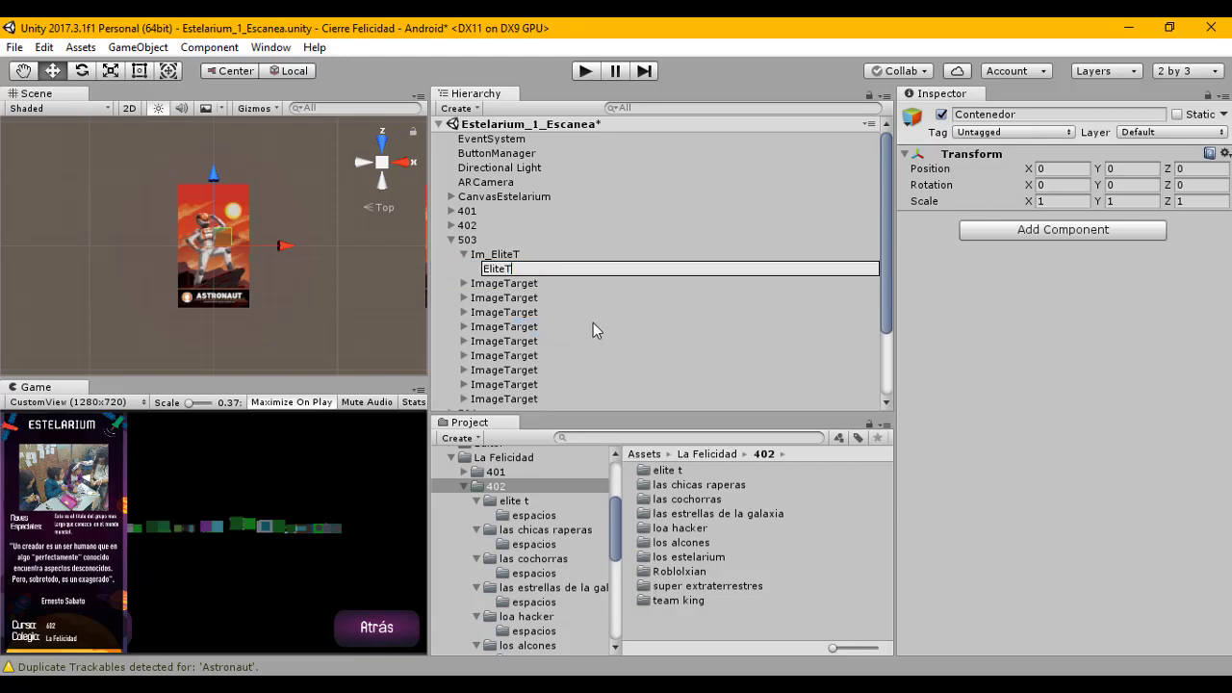
key(Return)
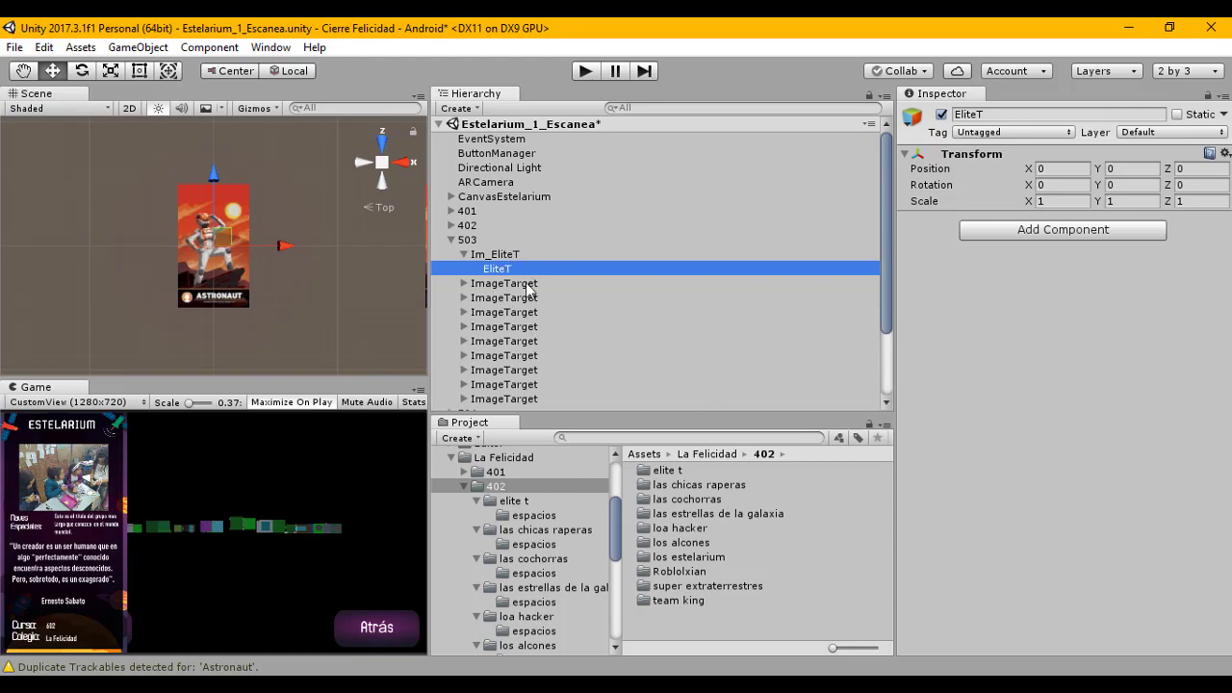
Step: Add the espaciofinalj and espaciokarate models from the elite t > espacios folder as children of the EliteT object
double_click(667, 470)
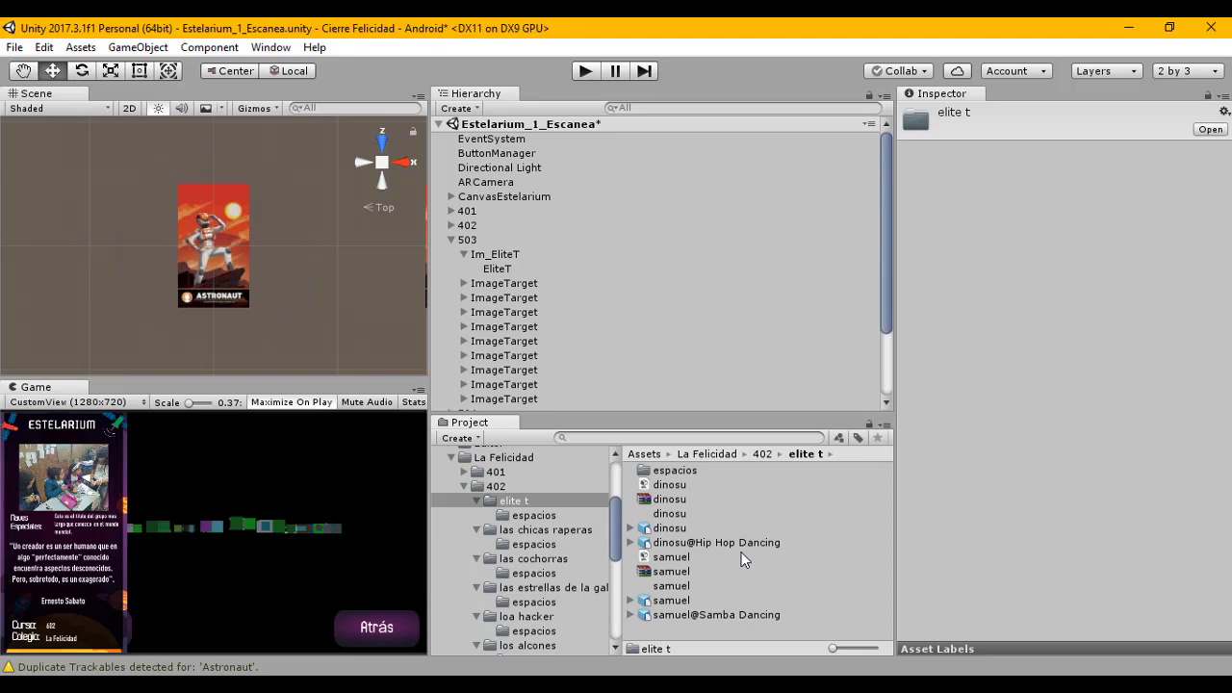
double_click(666, 471)
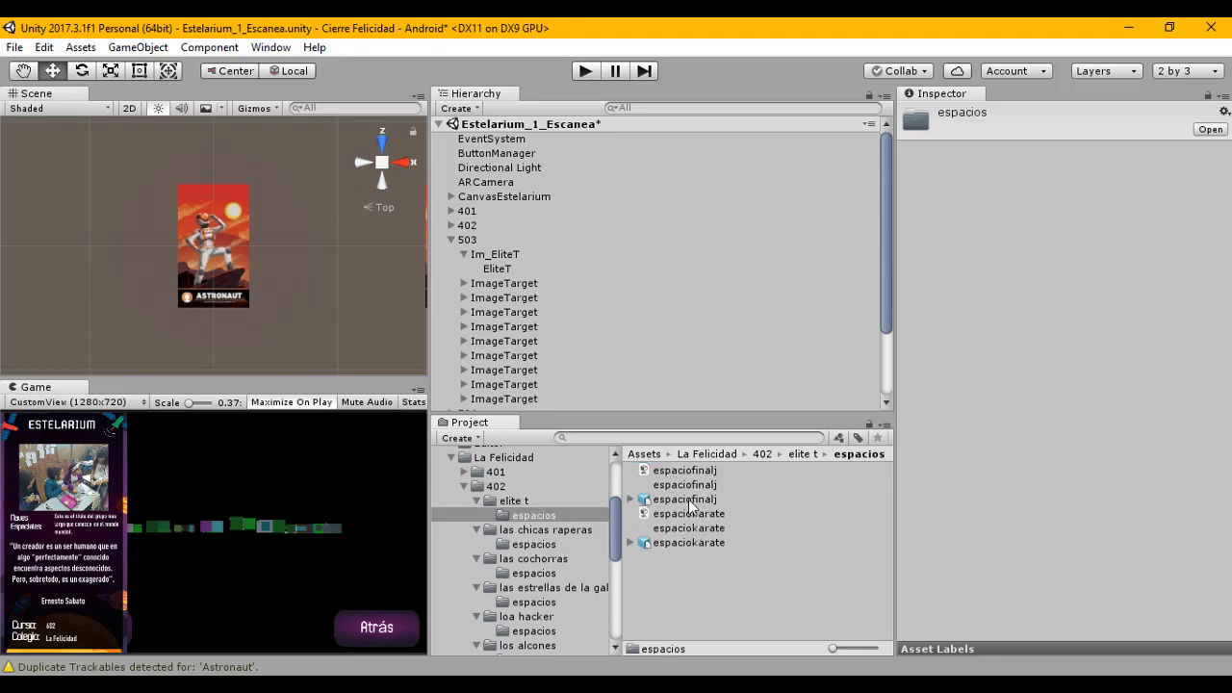
click(689, 499)
ctrl+click(705, 543)
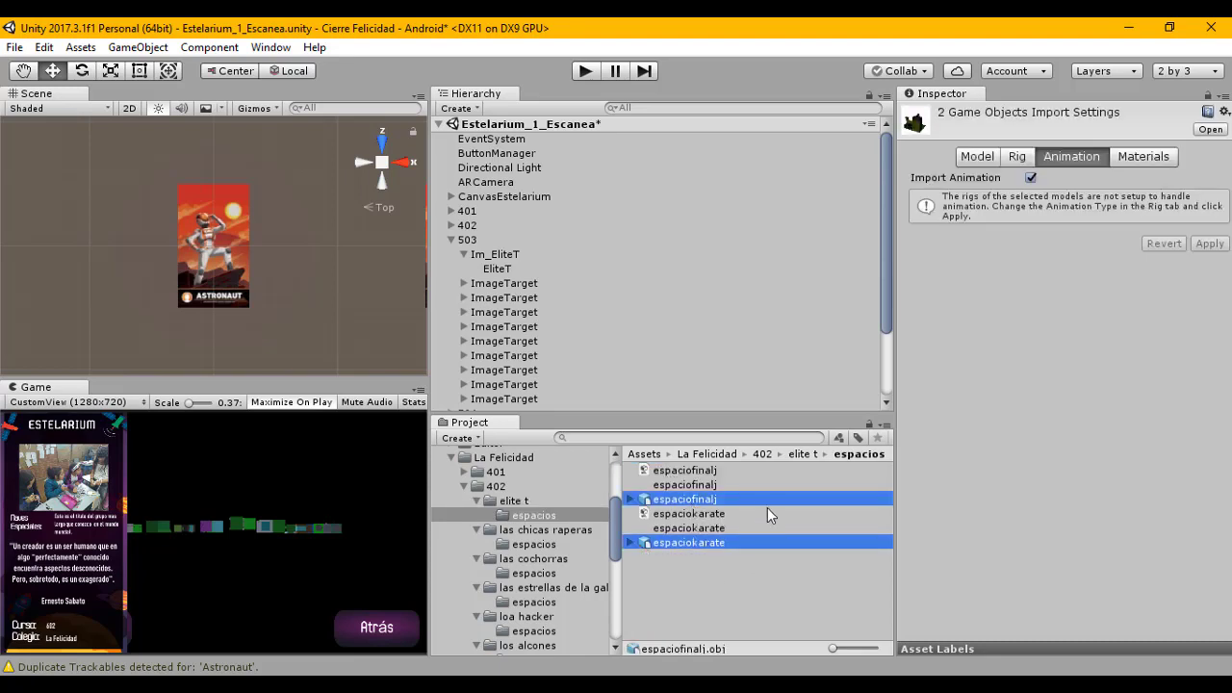
drag(773, 506, 506, 269)
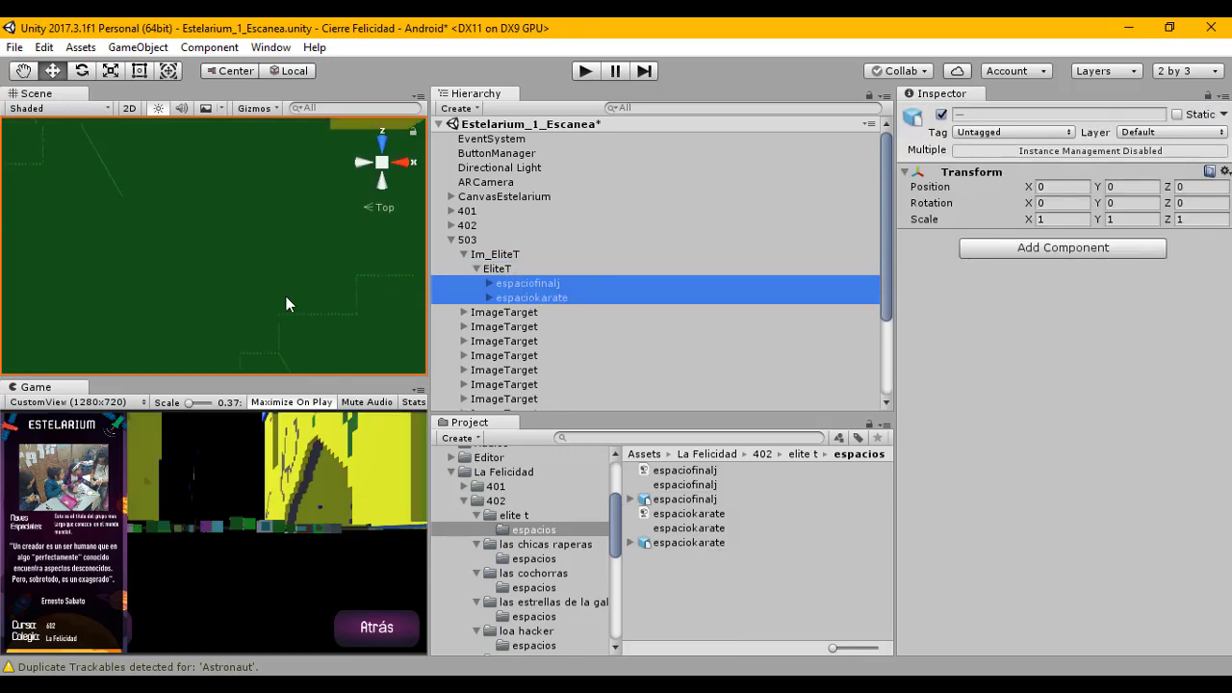
Step: Widen the scene view and set the scale of espaciofinalj and espaciokarate to 0.01 on X, Y and Z
drag(431, 256, 540, 259)
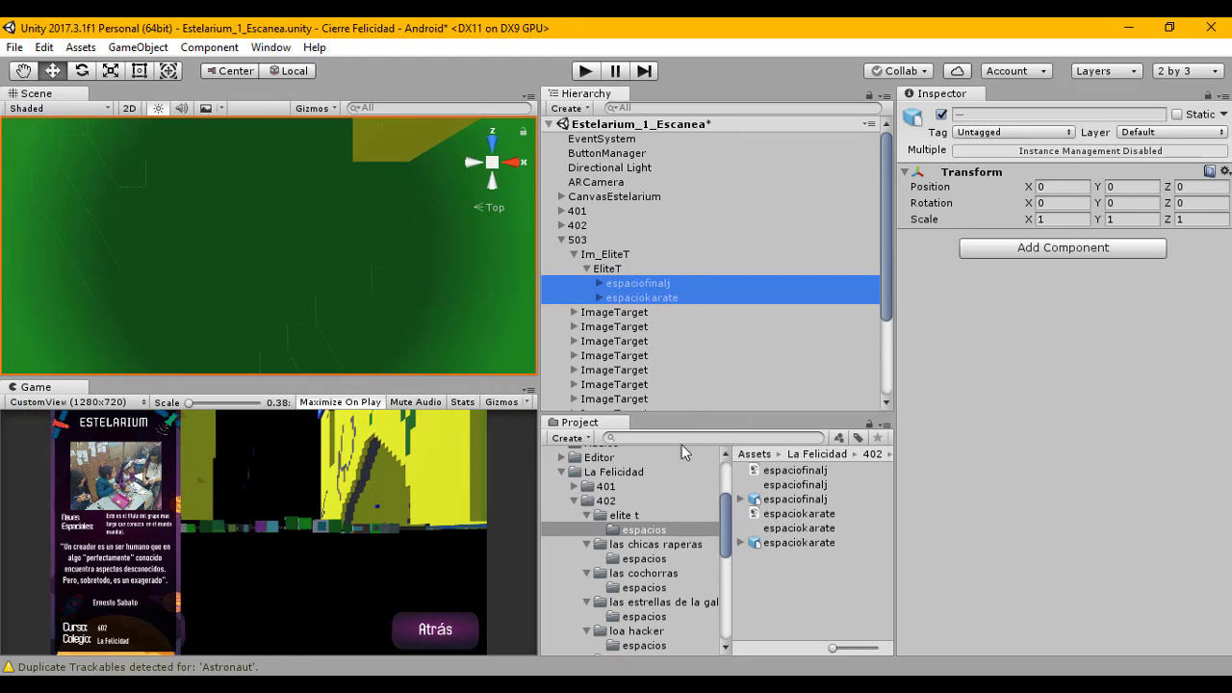
scroll(305, 193, up, 6)
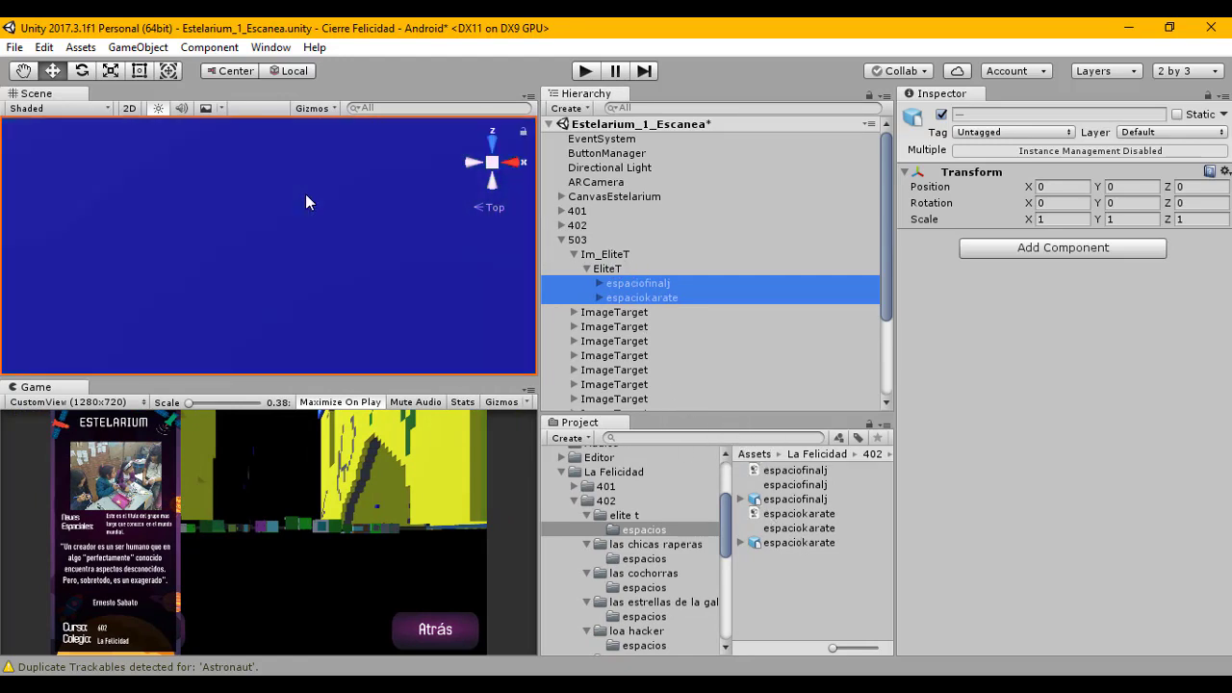
scroll(304, 221, down, 10)
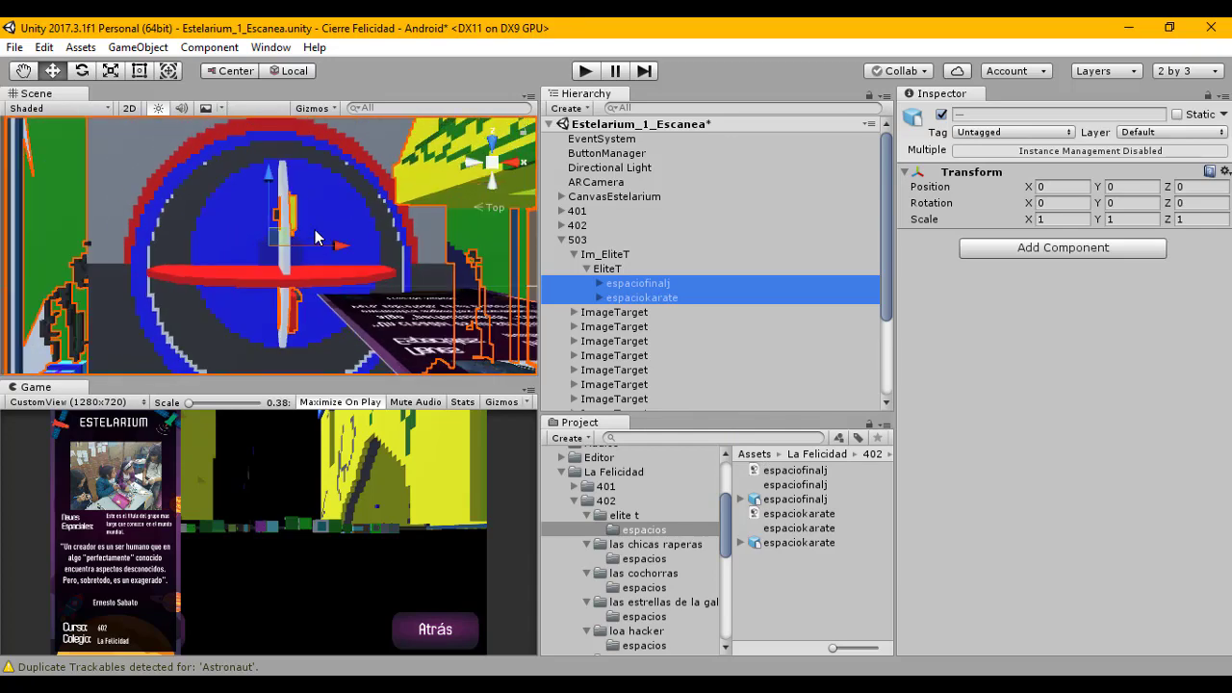
scroll(377, 272, up, 3)
scroll(344, 267, down, 6)
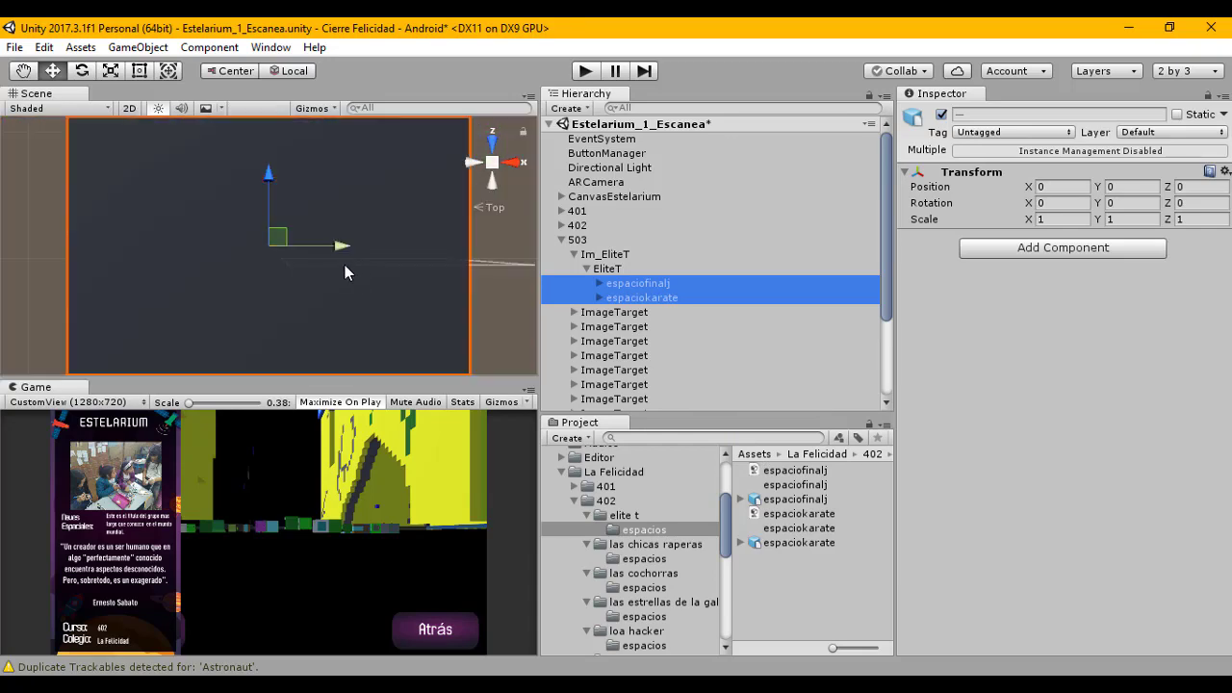
click(1059, 218)
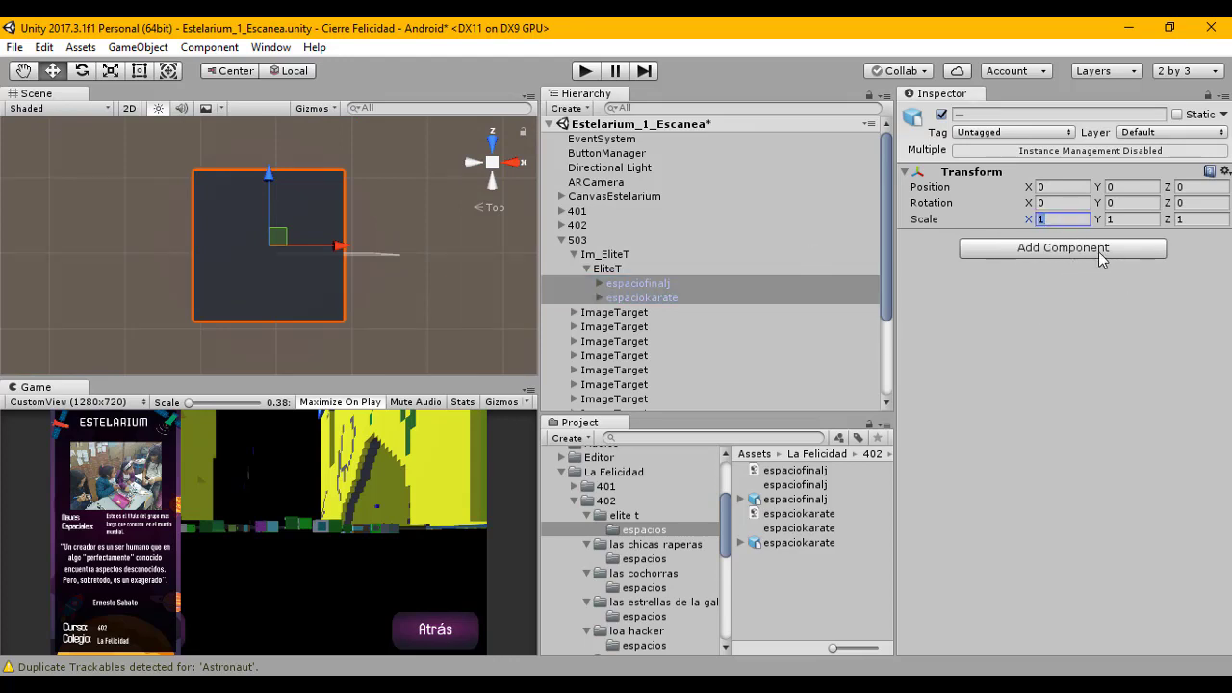
text(0.01)
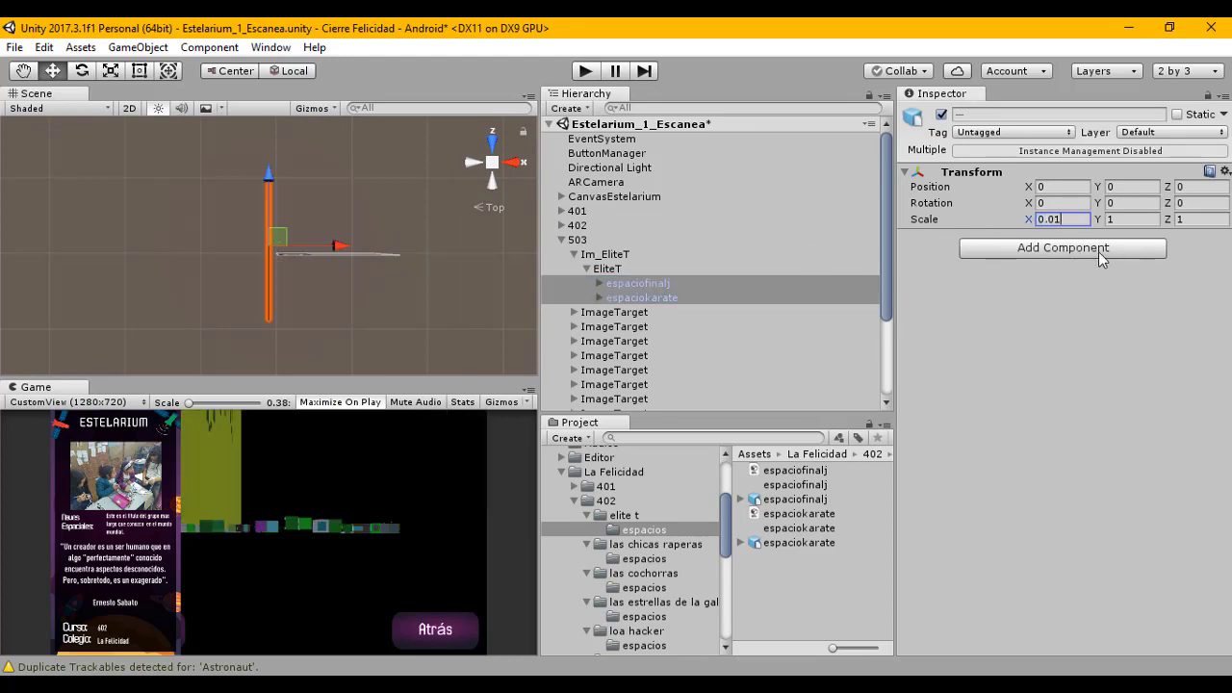
key(Return)
click(1132, 218)
text(0.01)
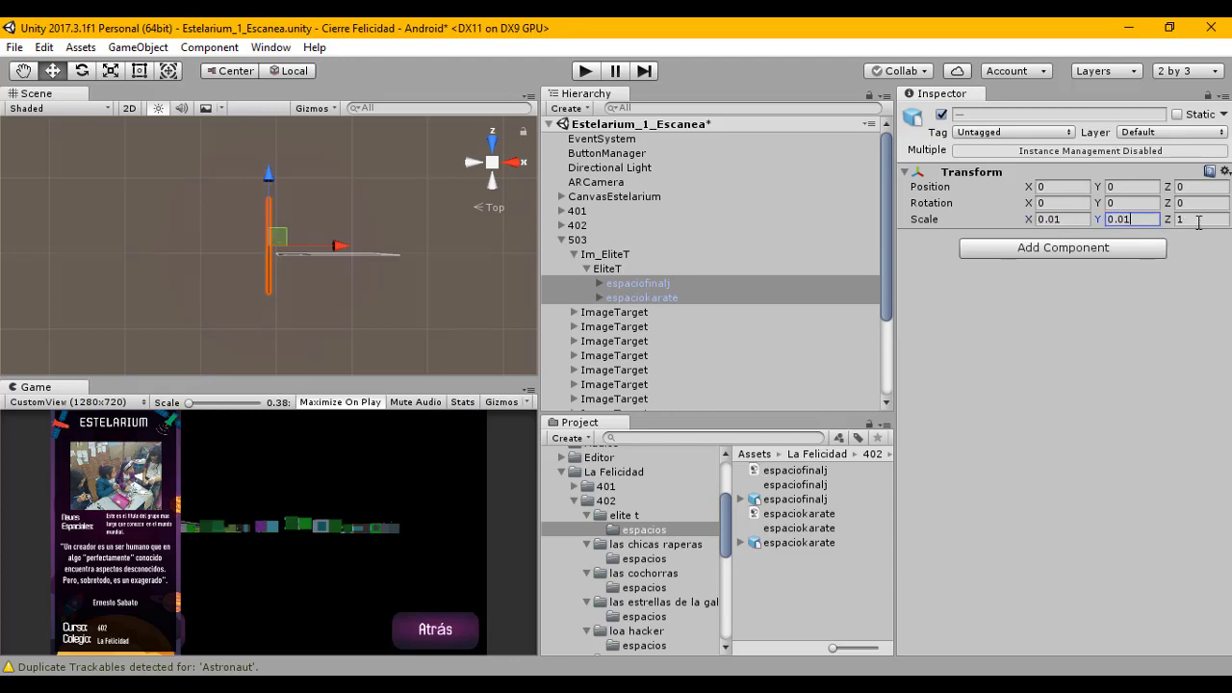
click(1198, 219)
text(0.01)
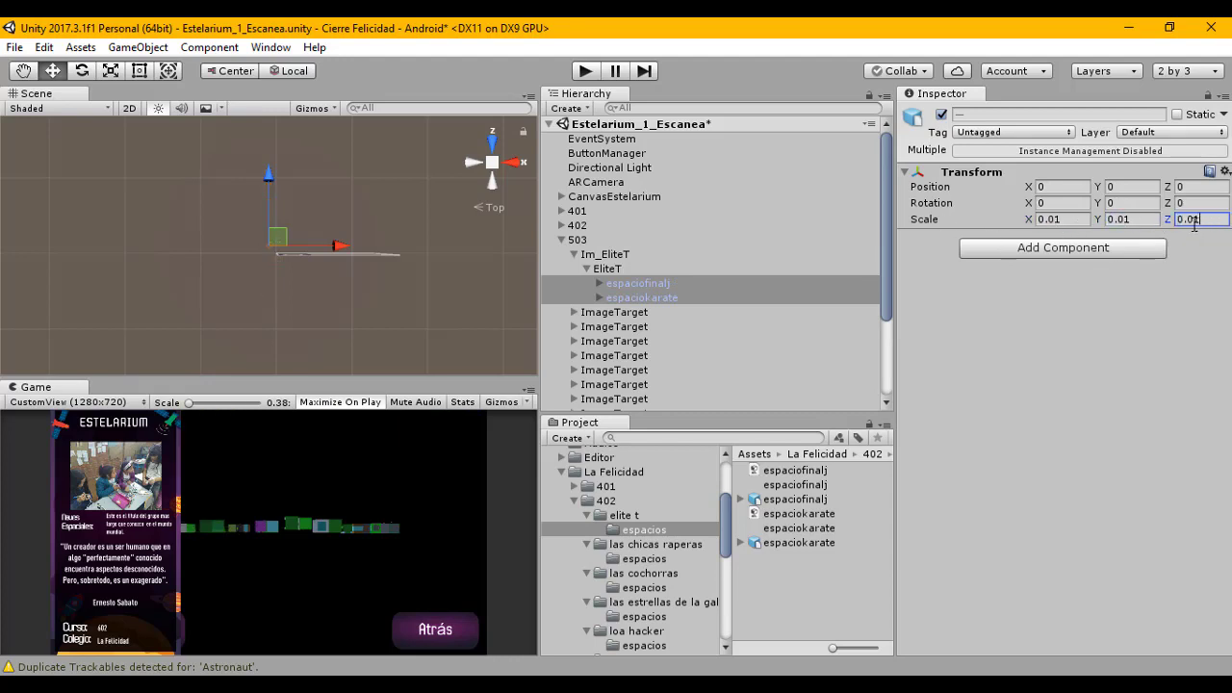
Step: Frame espaciofinalj, examine it from the side and top views, and compare its placement with espaciokarate
double_click(614, 285)
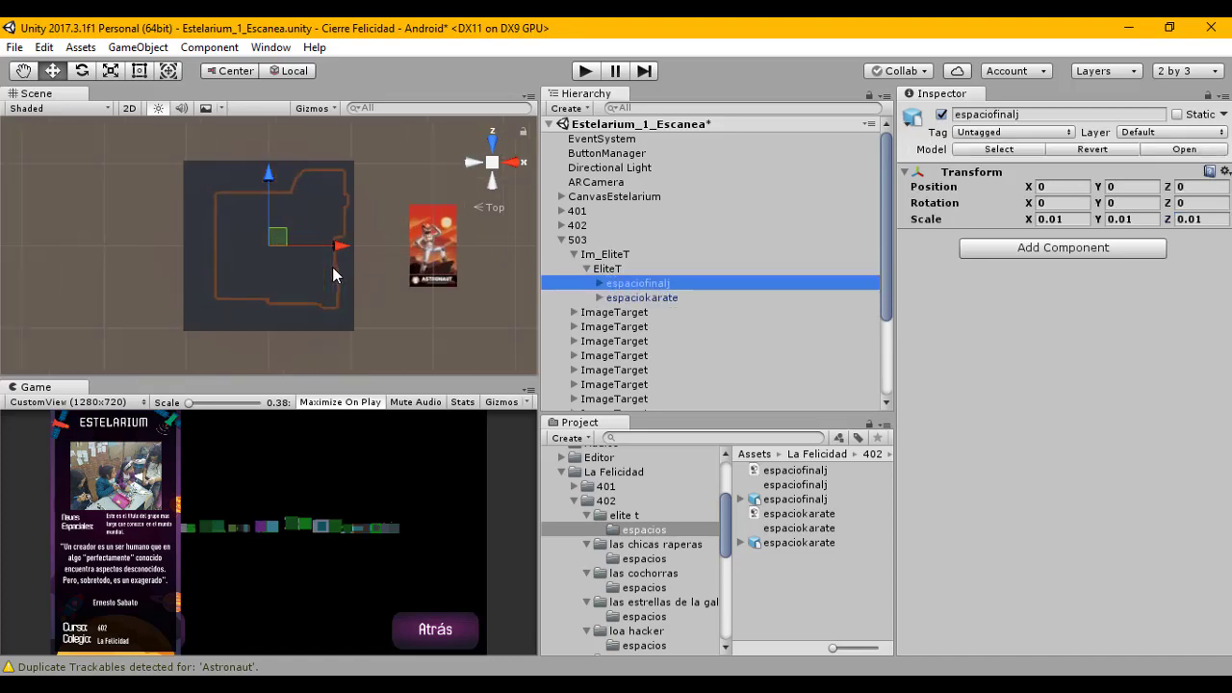
scroll(332, 267, down, 3)
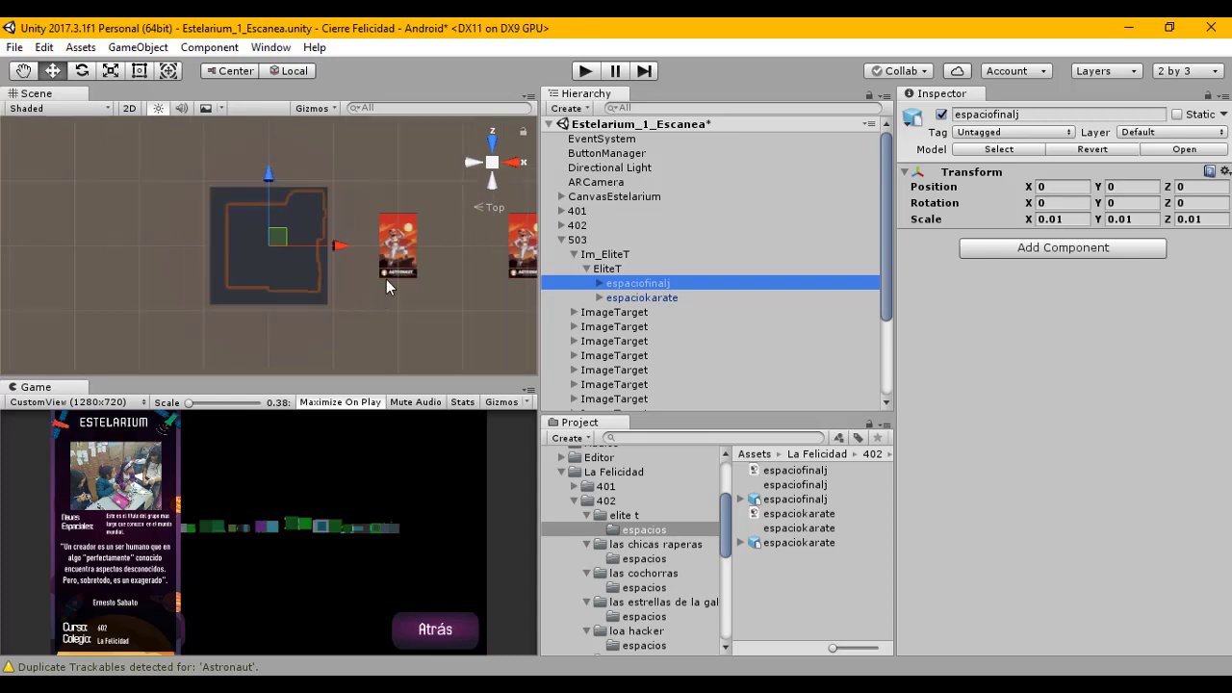
click(507, 163)
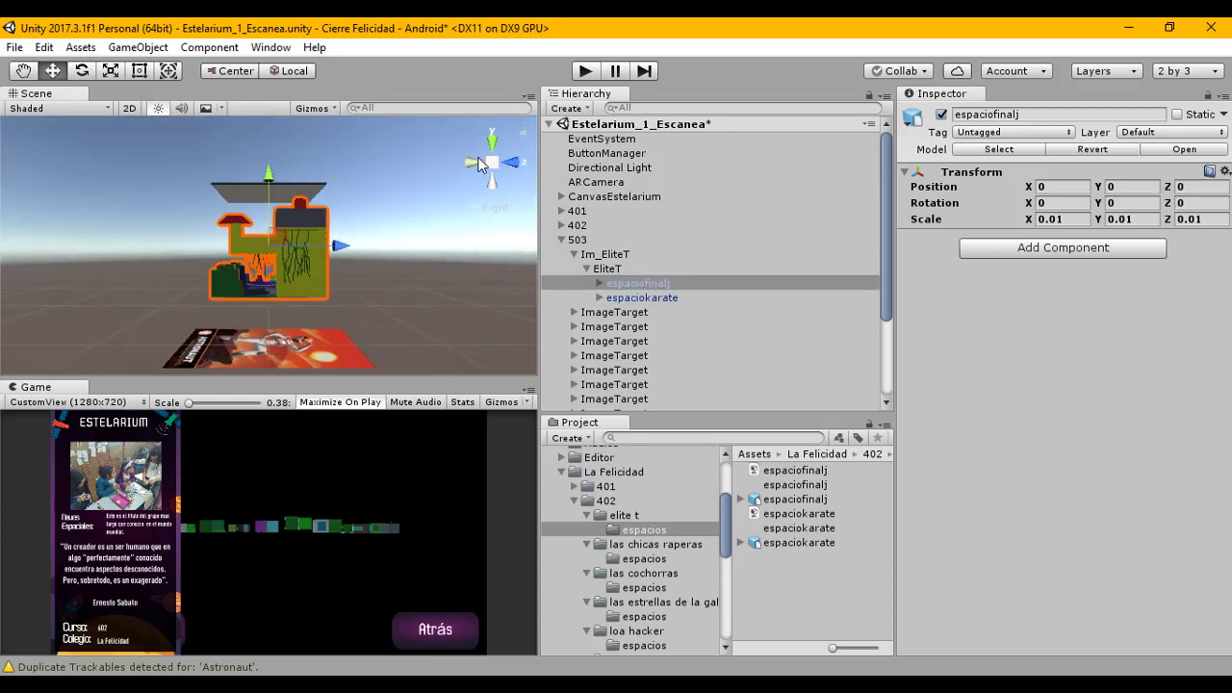
click(474, 162)
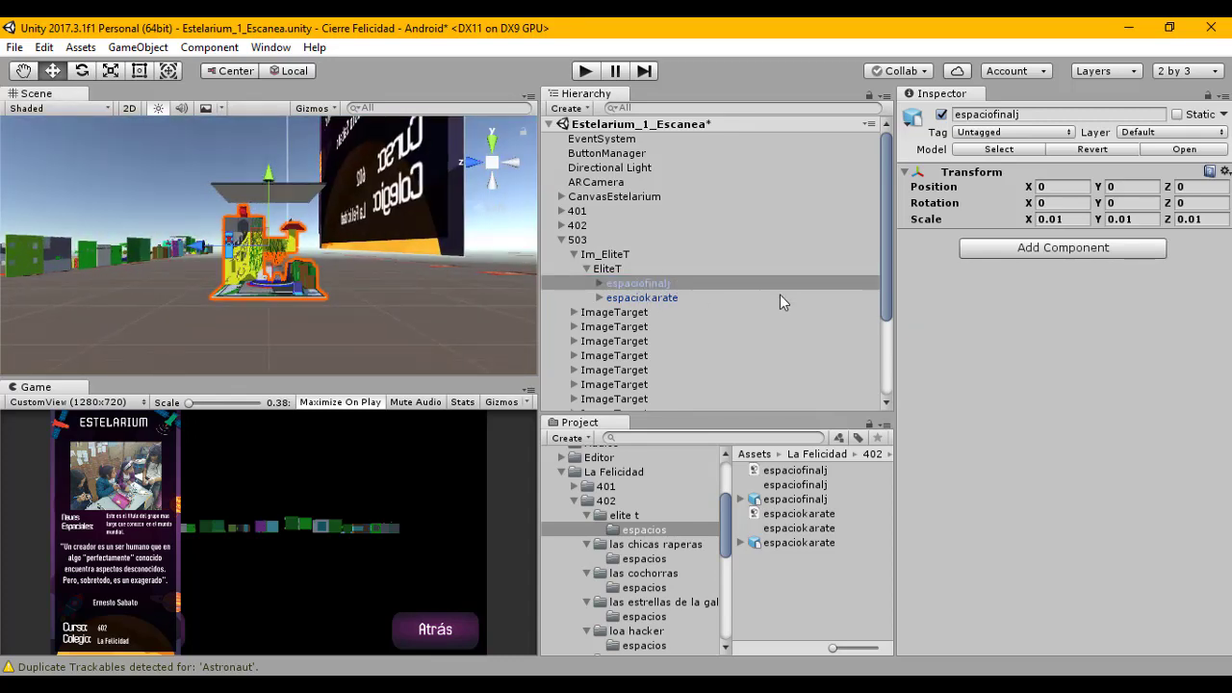
click(492, 140)
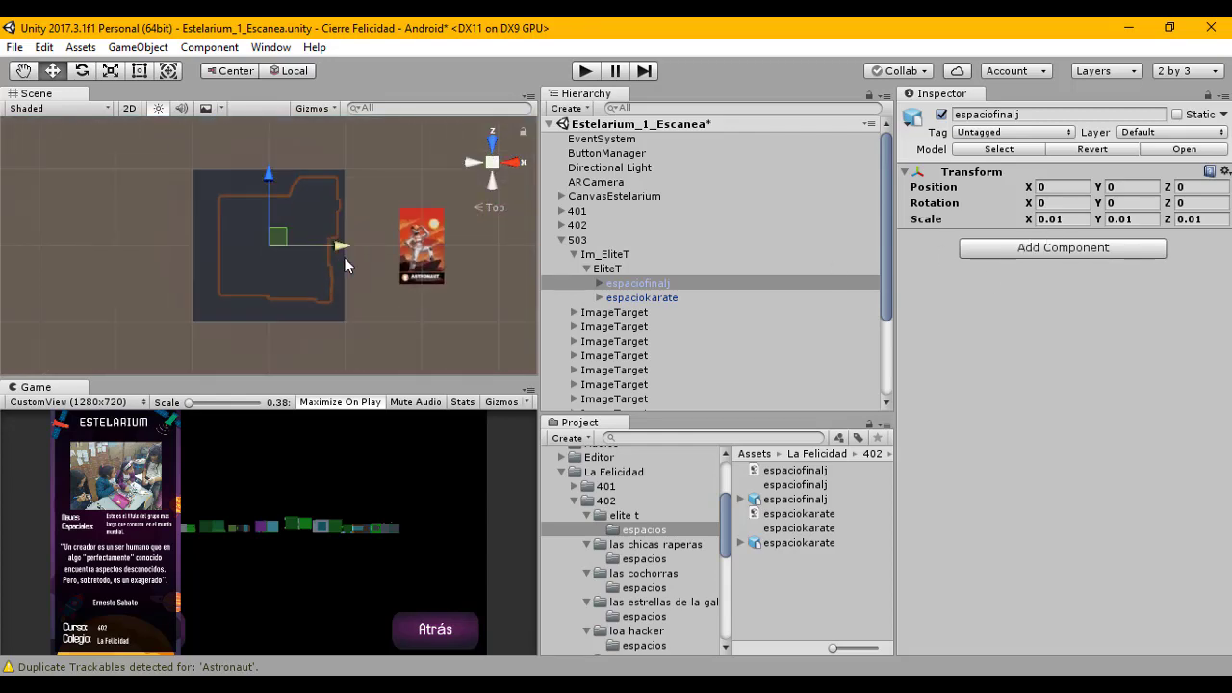
click(640, 299)
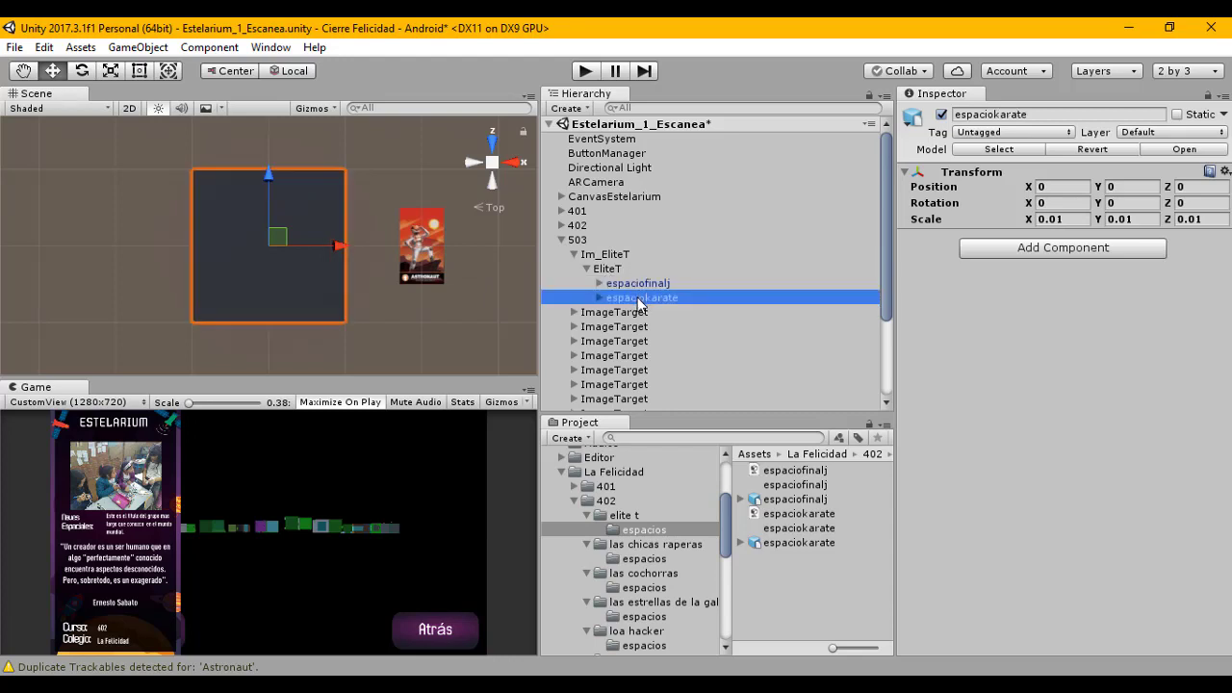
click(639, 285)
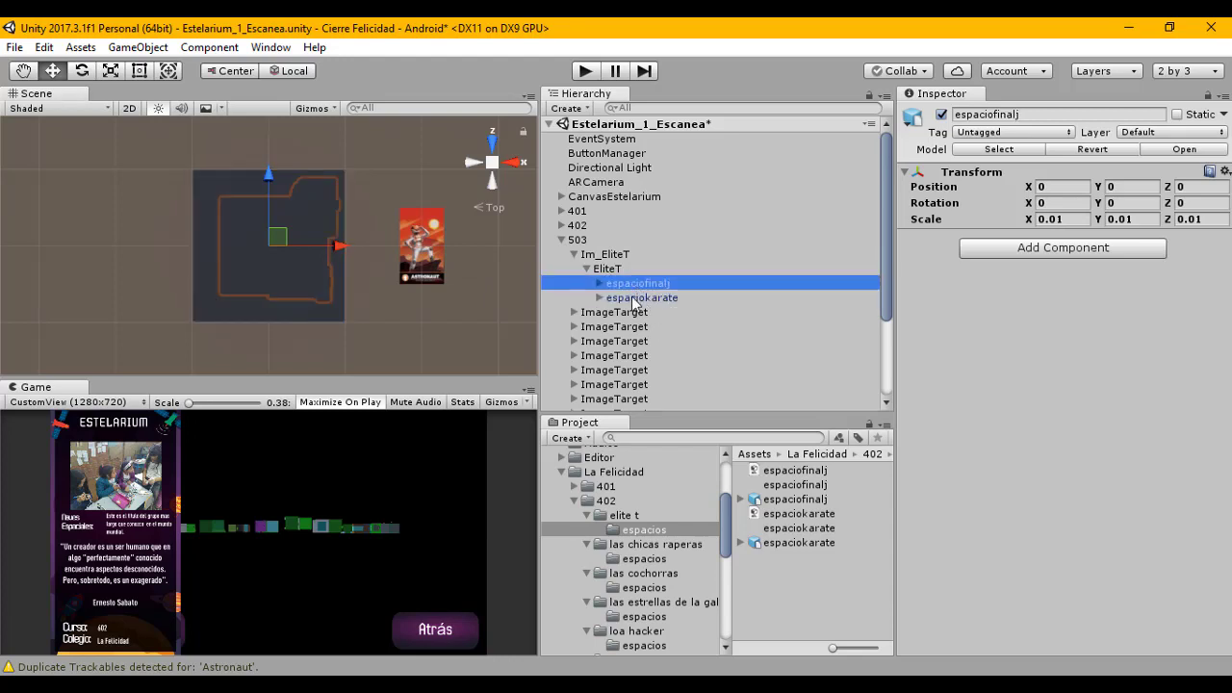
click(642, 297)
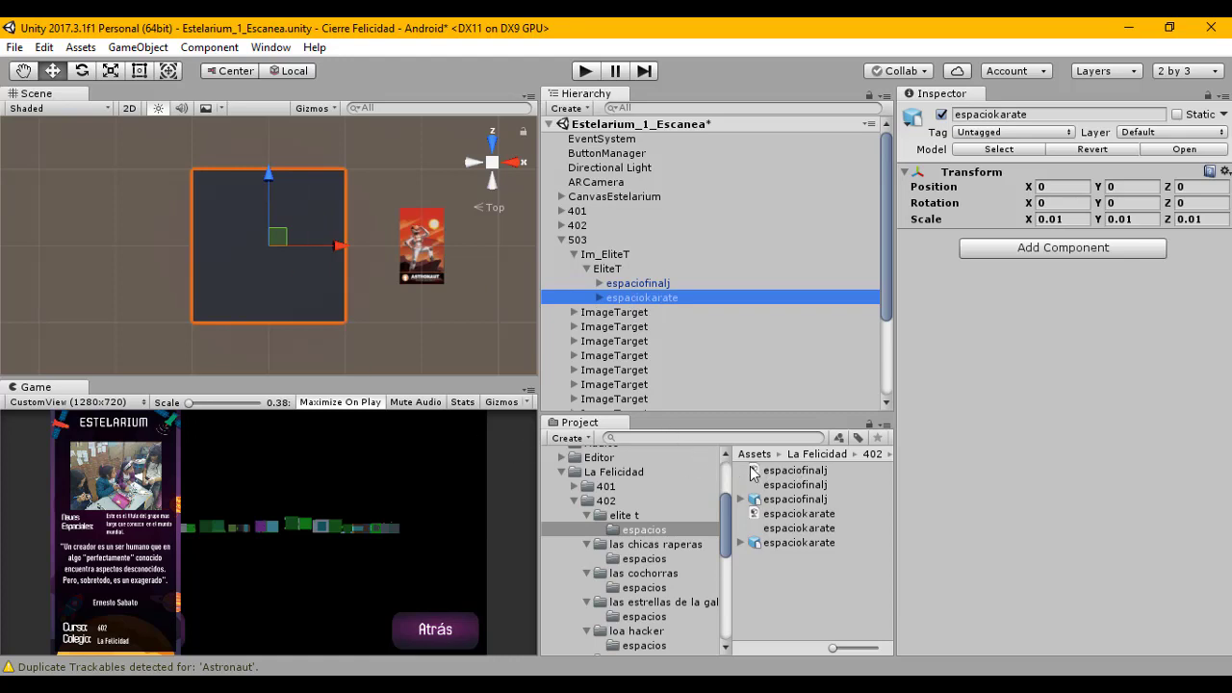
Step: Keep the elite t folder's Hip Hop Dancing and Samba Dancing models on Legacy animation with Loop wrap mode, and add both as children of EliteT
click(620, 517)
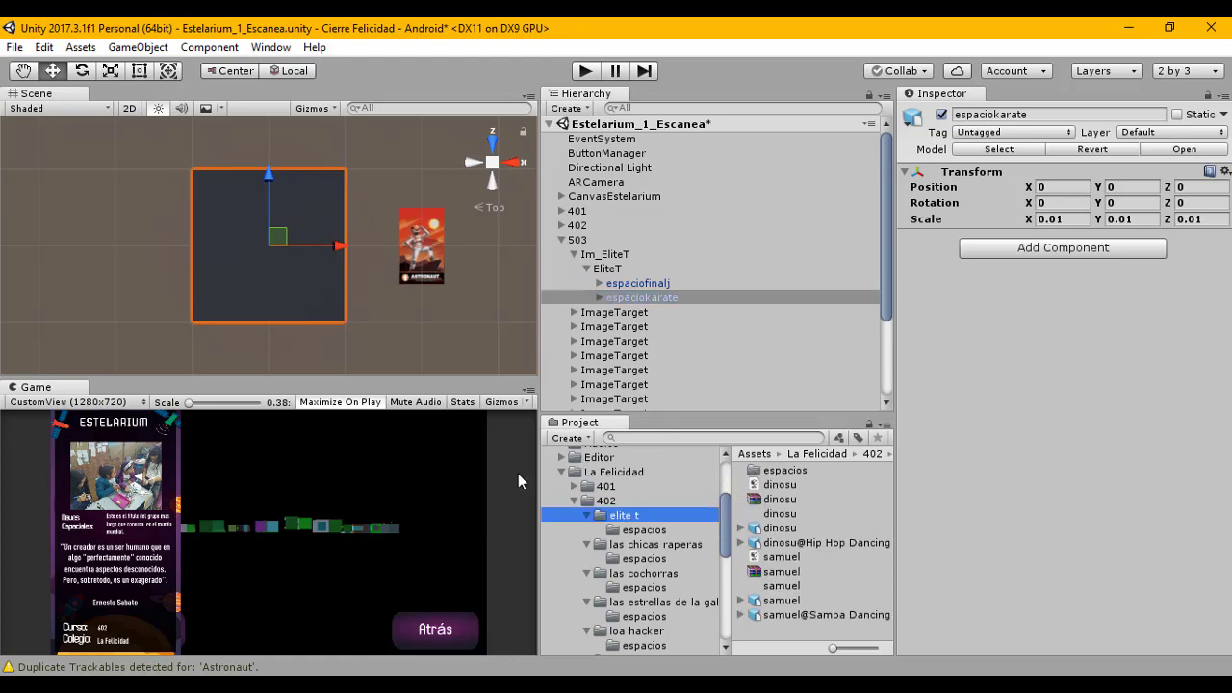
drag(537, 463, 439, 463)
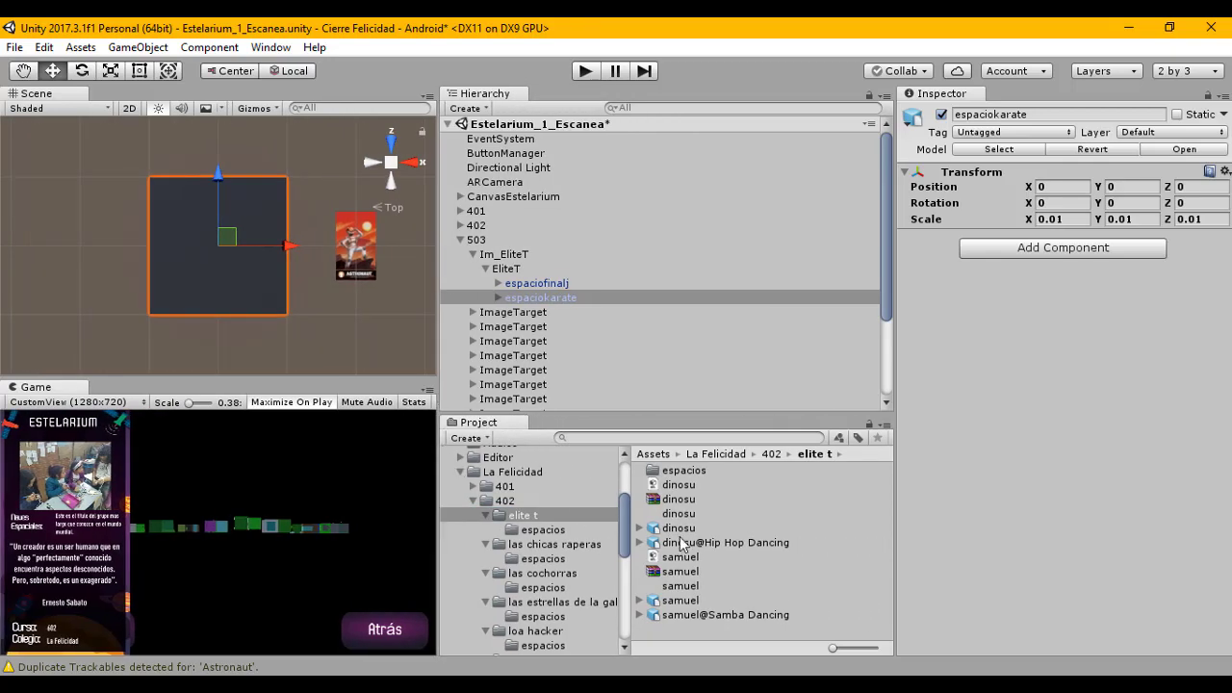
click(734, 544)
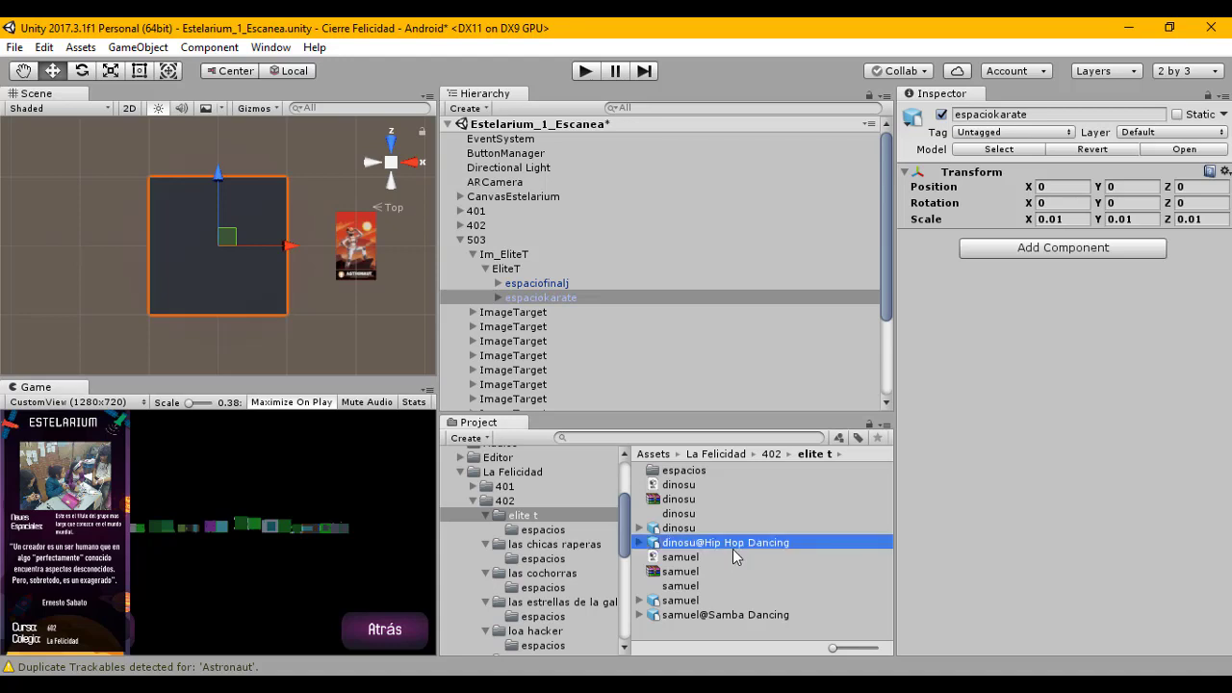
ctrl+click(755, 614)
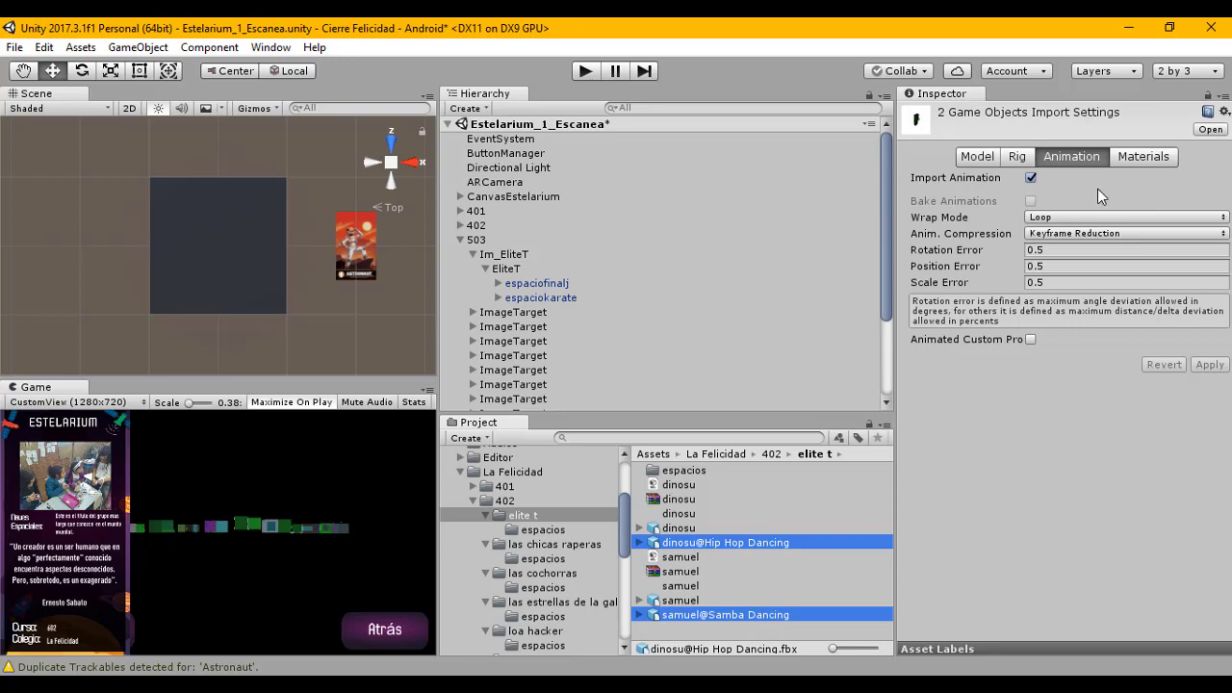
click(1017, 156)
click(1048, 179)
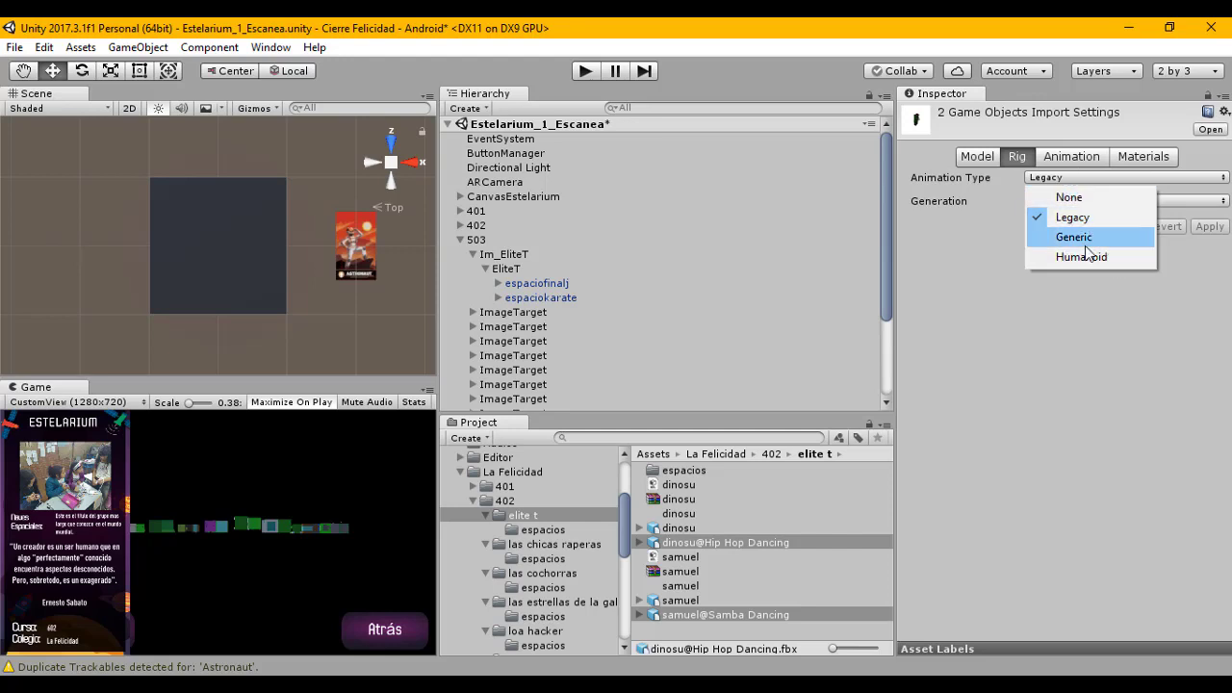
click(1072, 217)
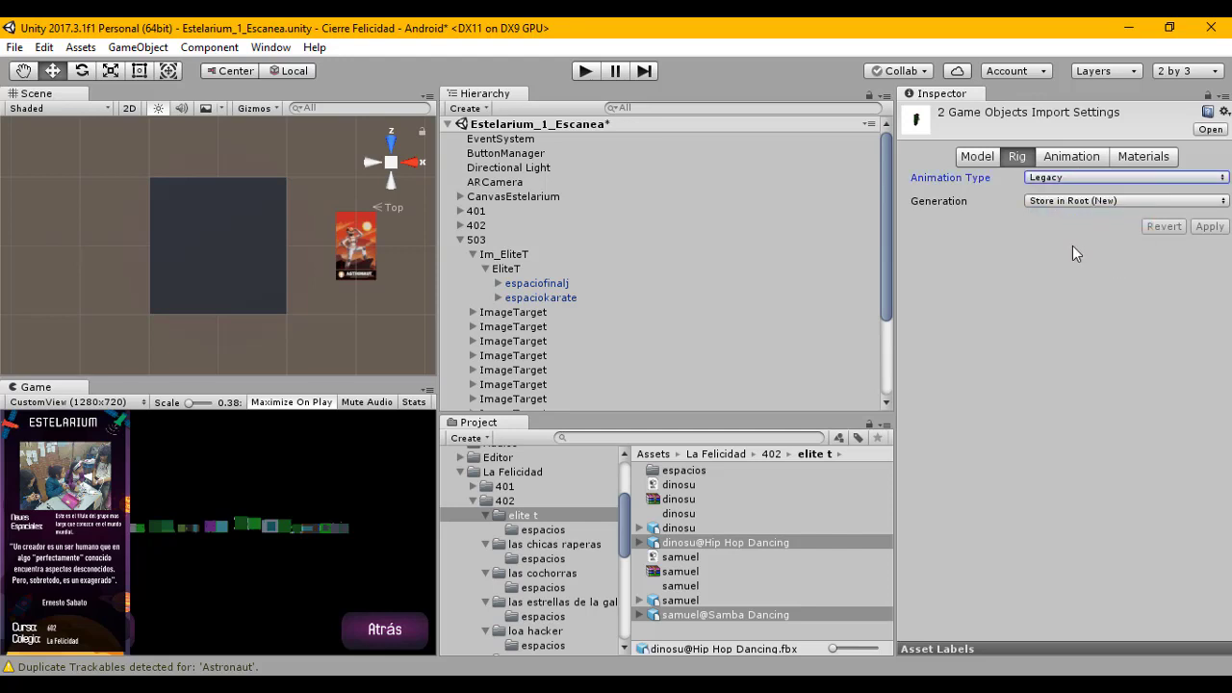
click(1075, 158)
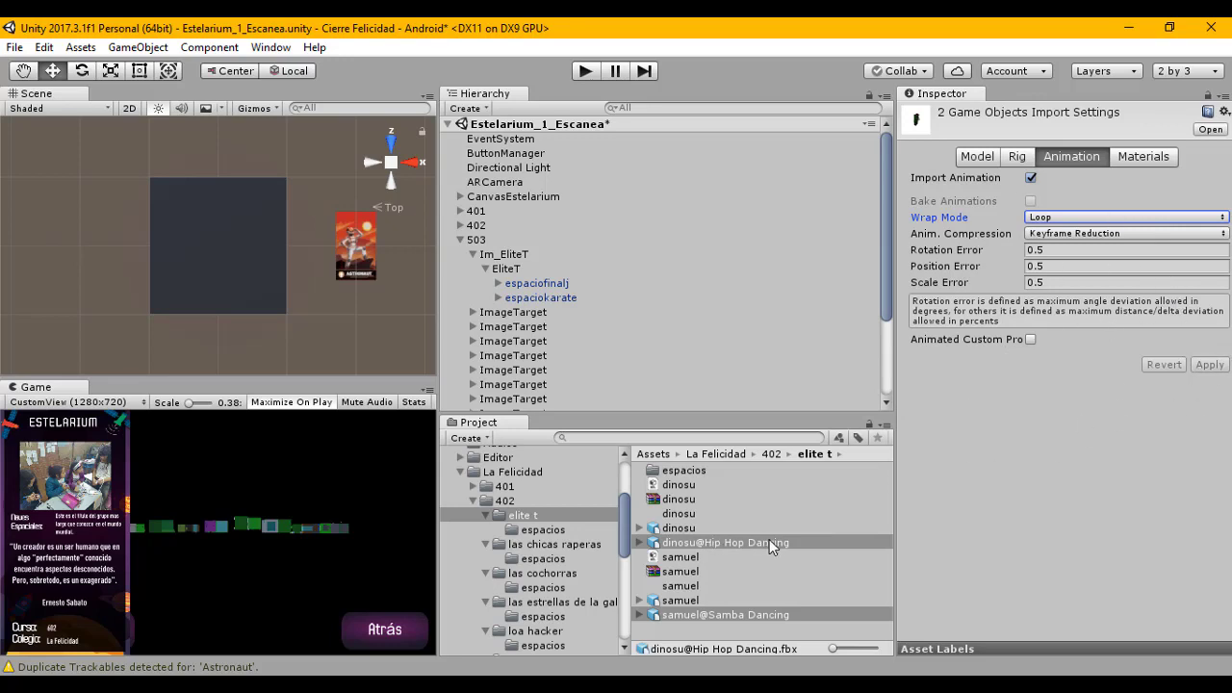
drag(767, 541, 508, 273)
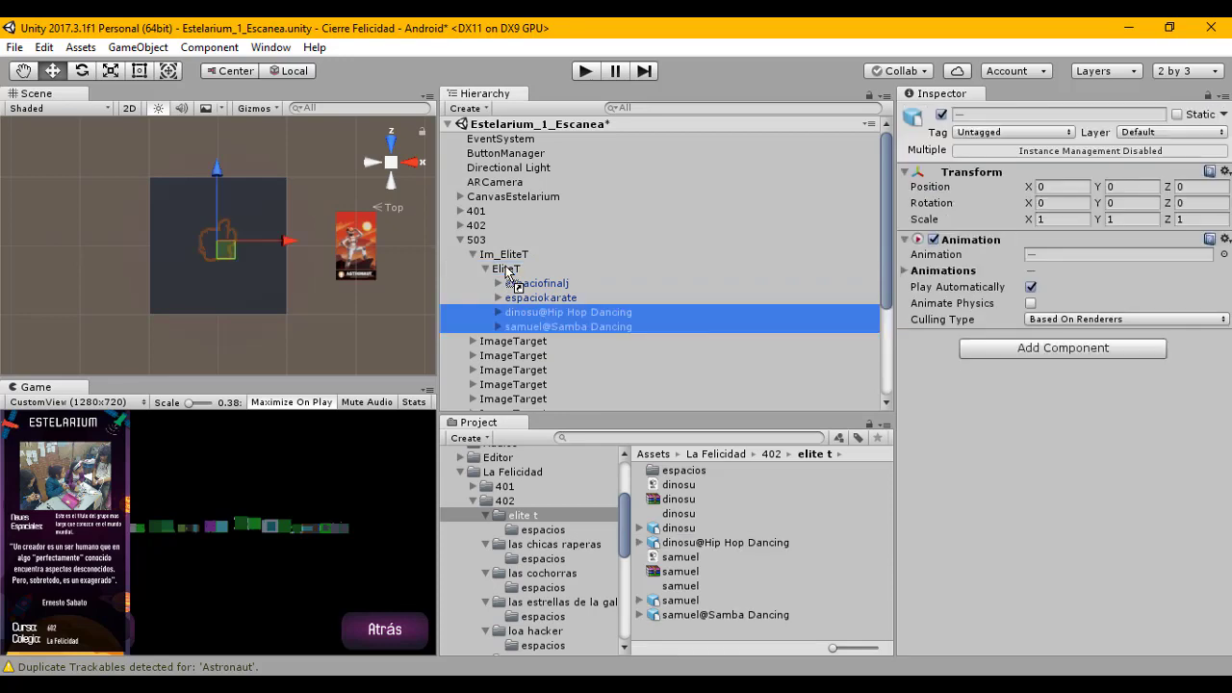
Step: Frame the two dancing models and examine how they sit within the EliteT spaces from the back, left and front views
key(f)
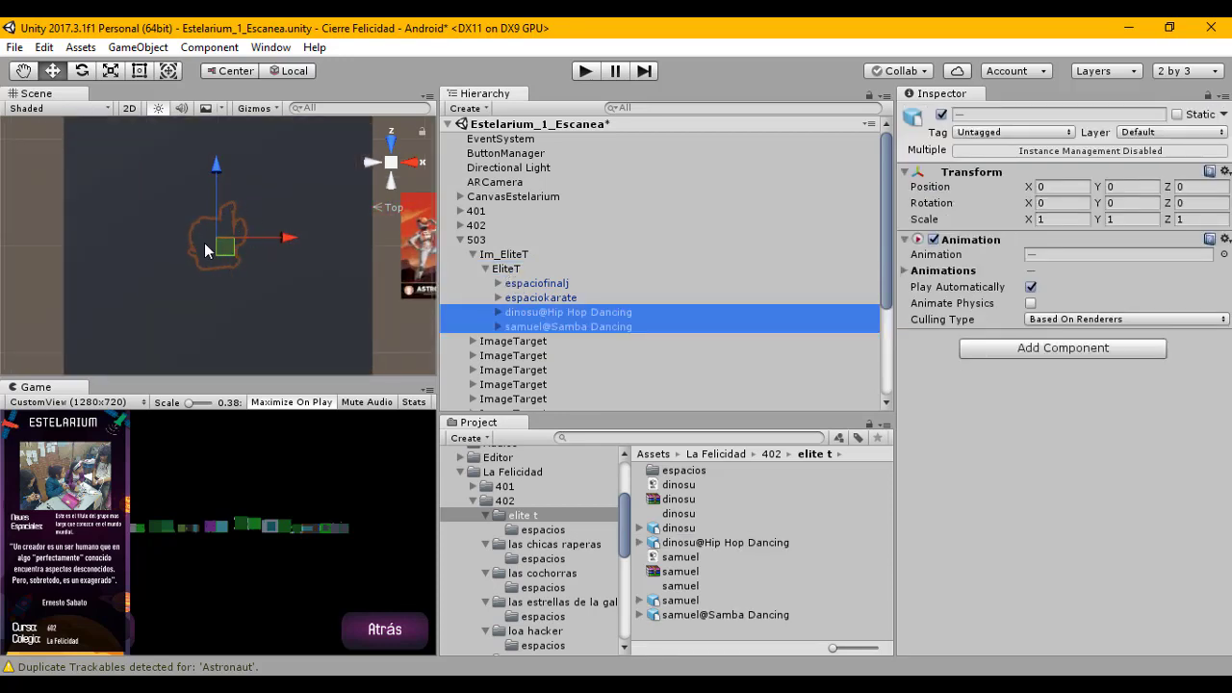
scroll(229, 242, down, 5)
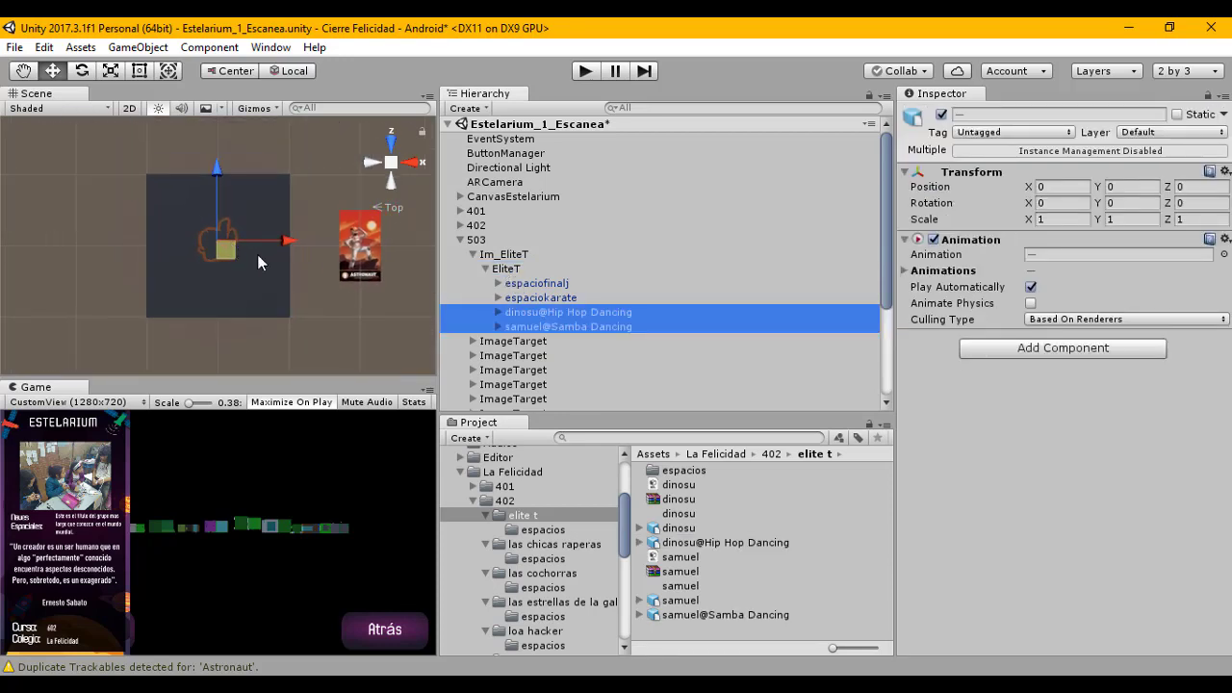
click(385, 182)
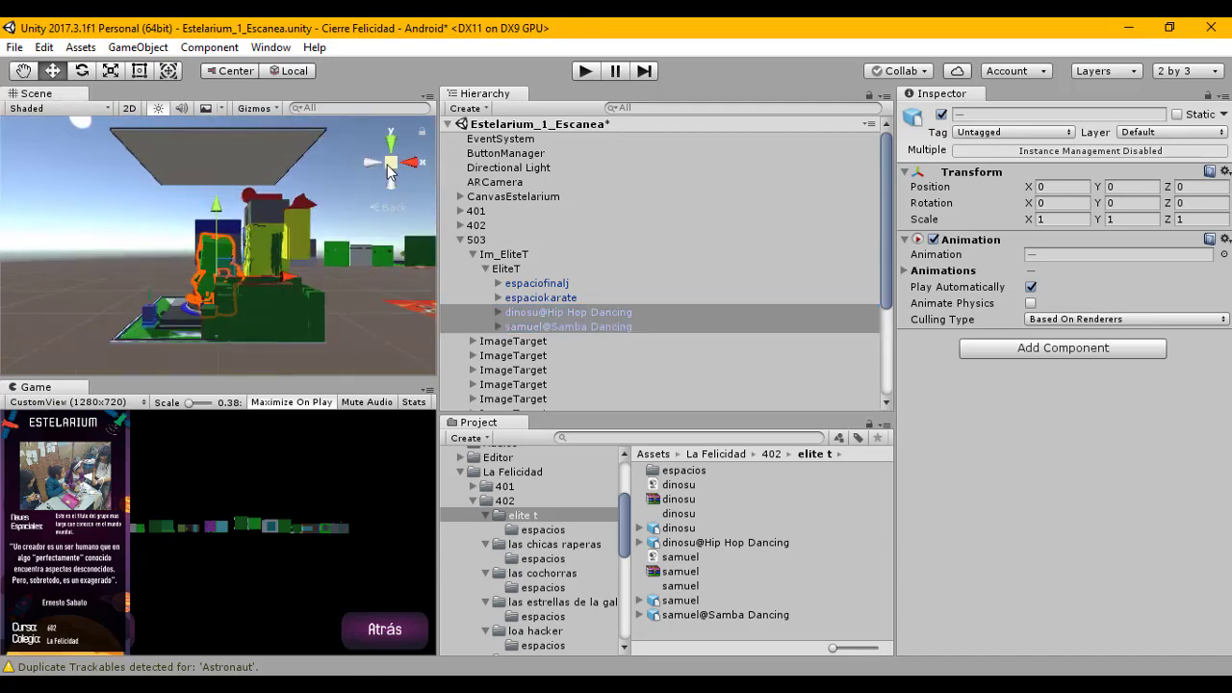
click(371, 162)
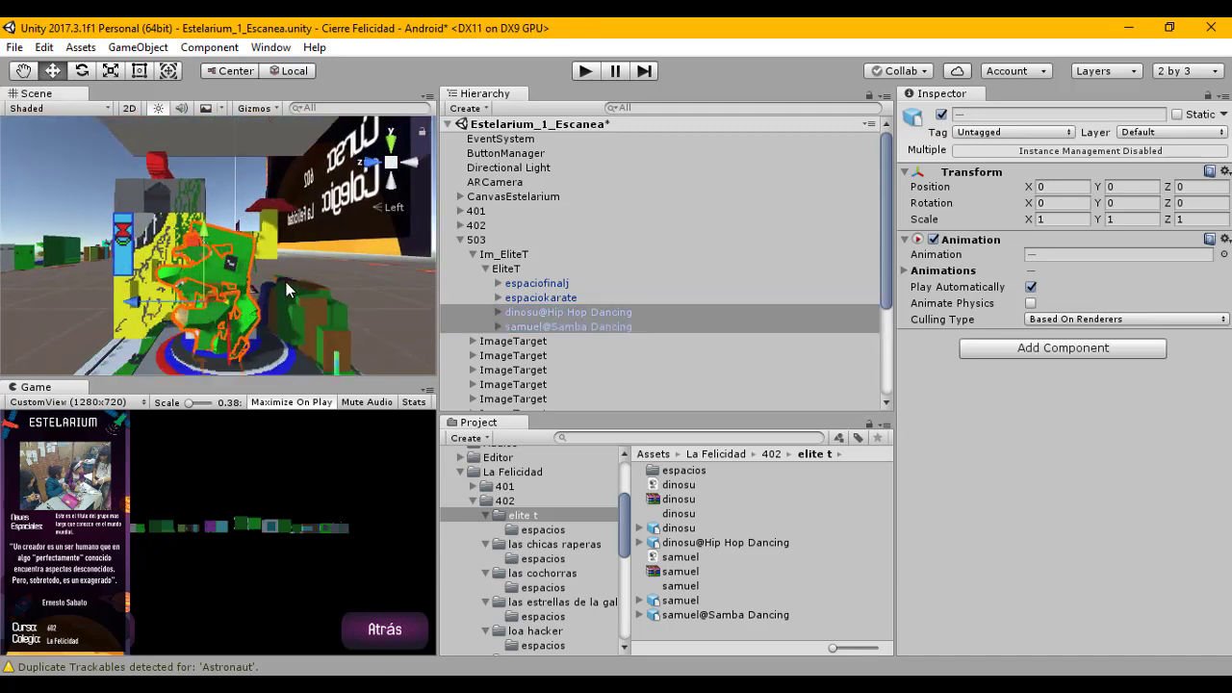
click(371, 162)
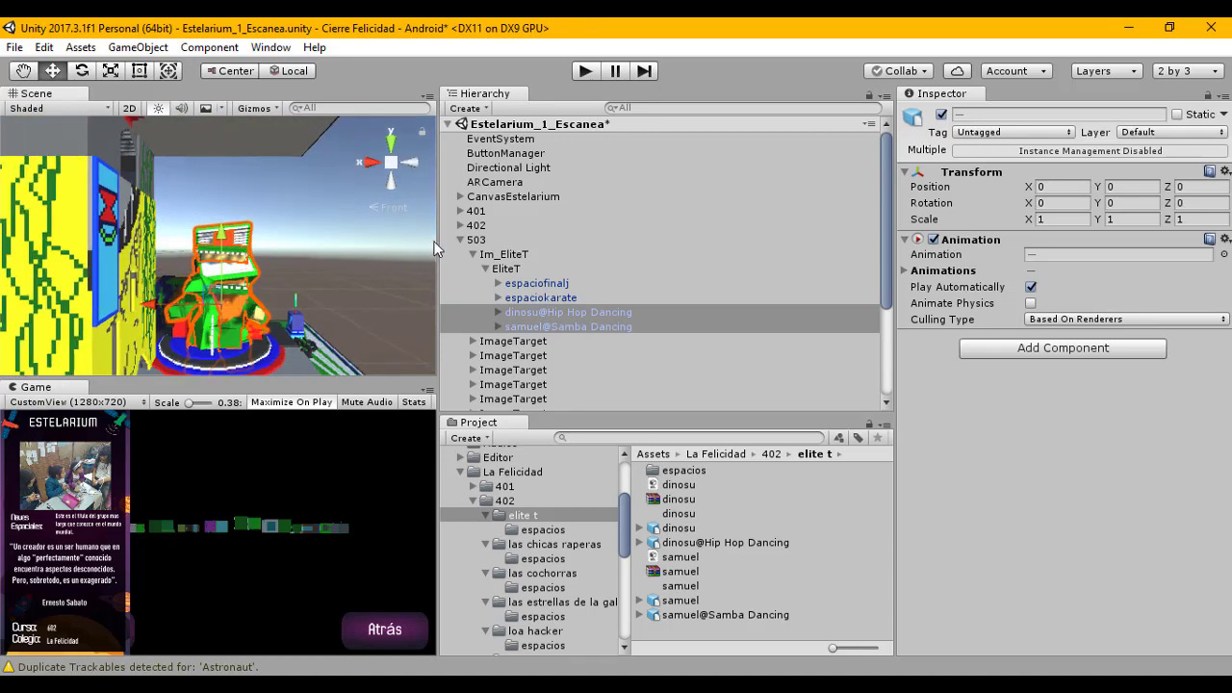
scroll(332, 265, down, 5)
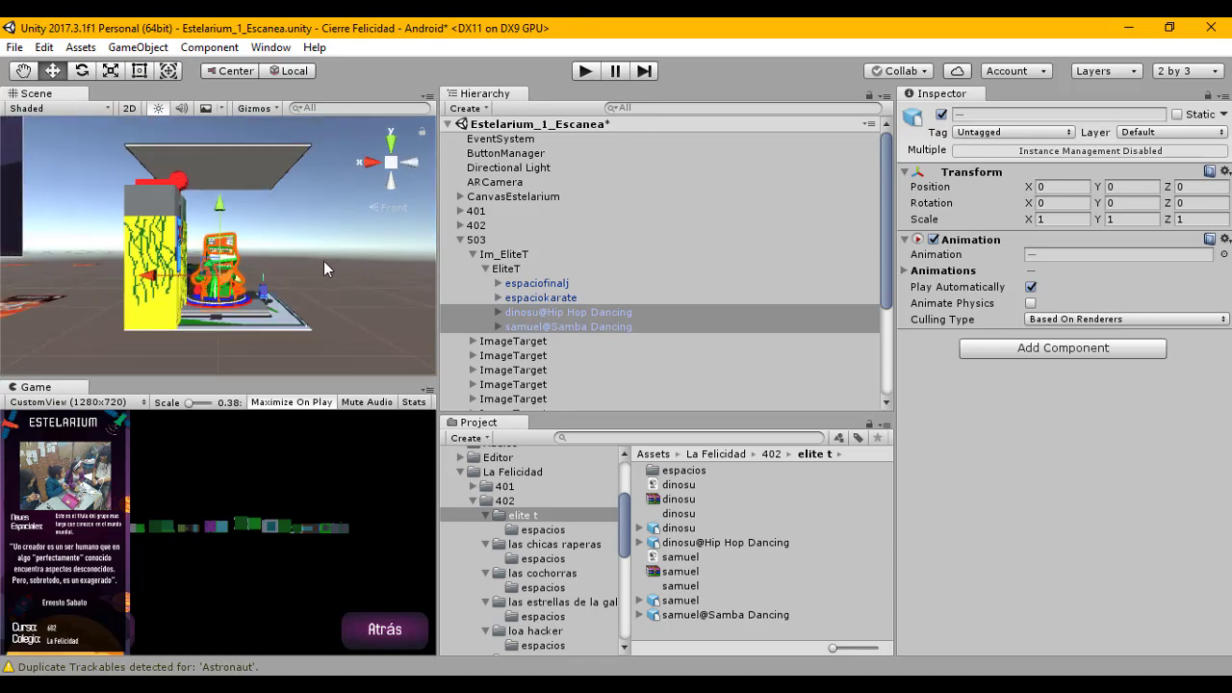
middle_drag(333, 246, 332, 221)
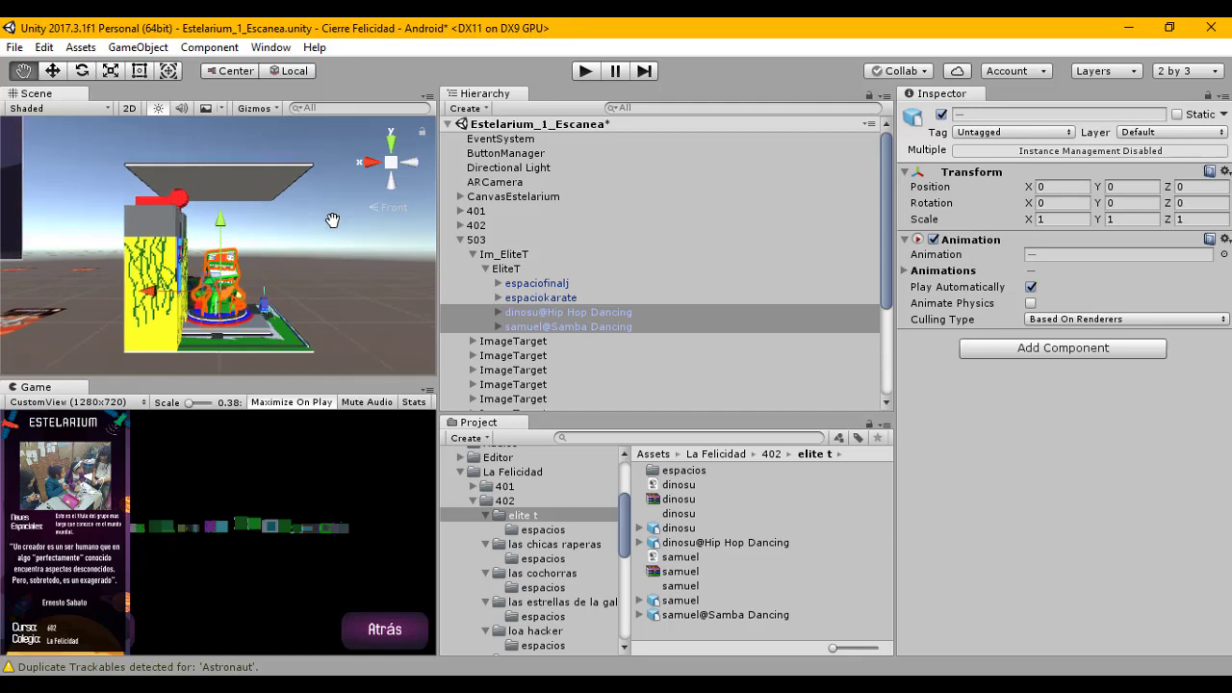
click(536, 283)
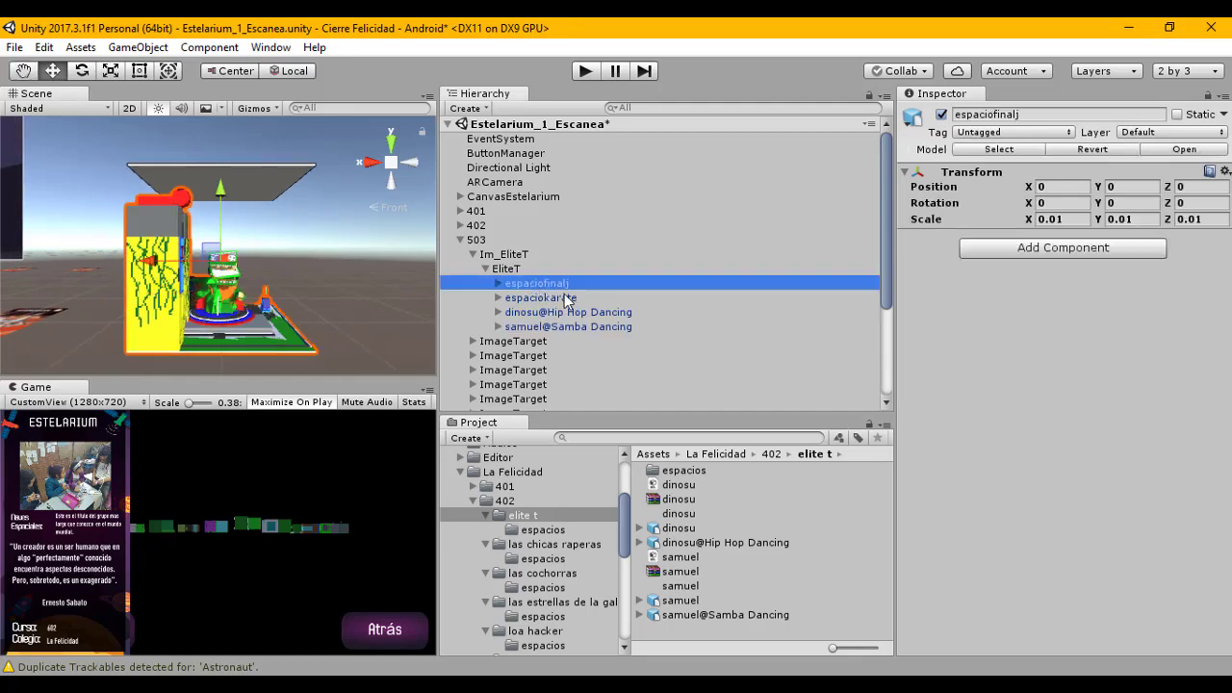
alt+drag(301, 258, 348, 244)
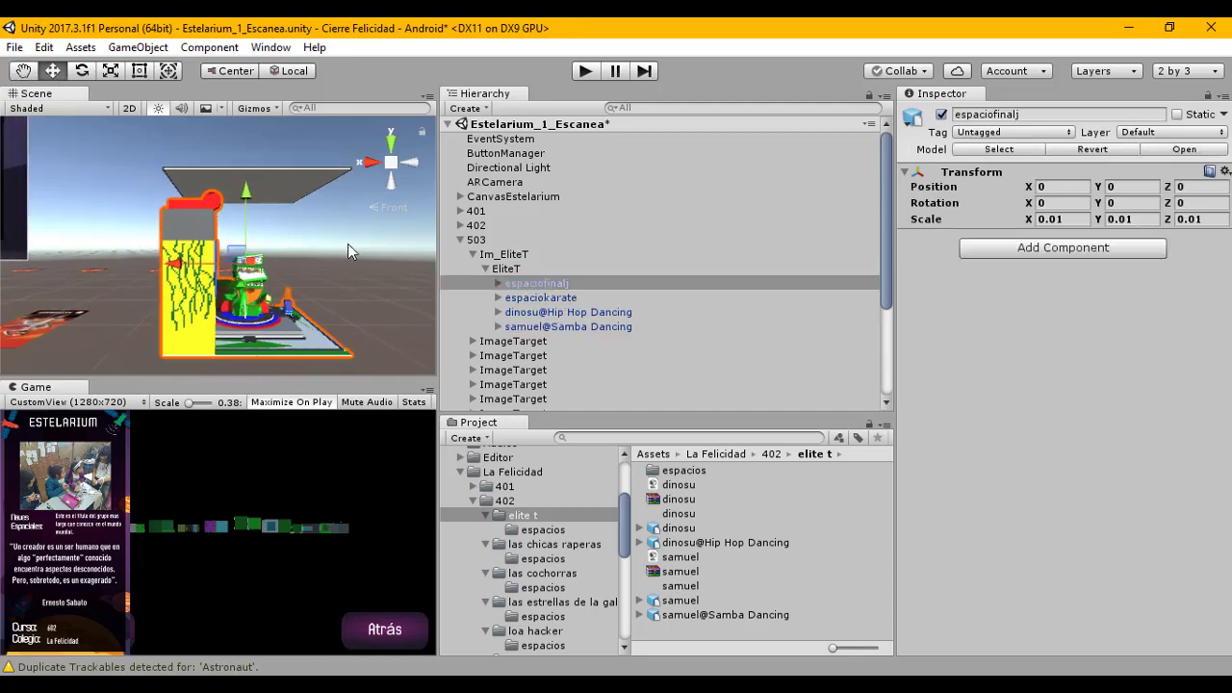
Step: Set the Im_EliteT image target's database to 401
click(485, 269)
click(502, 255)
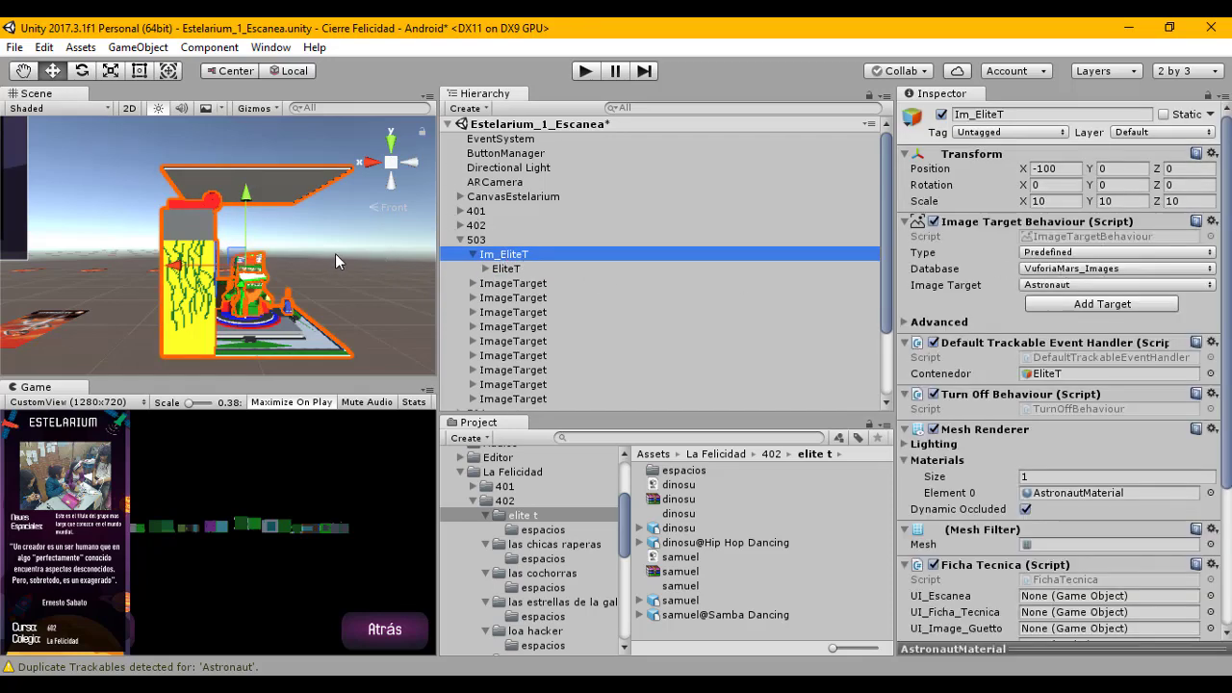
click(391, 142)
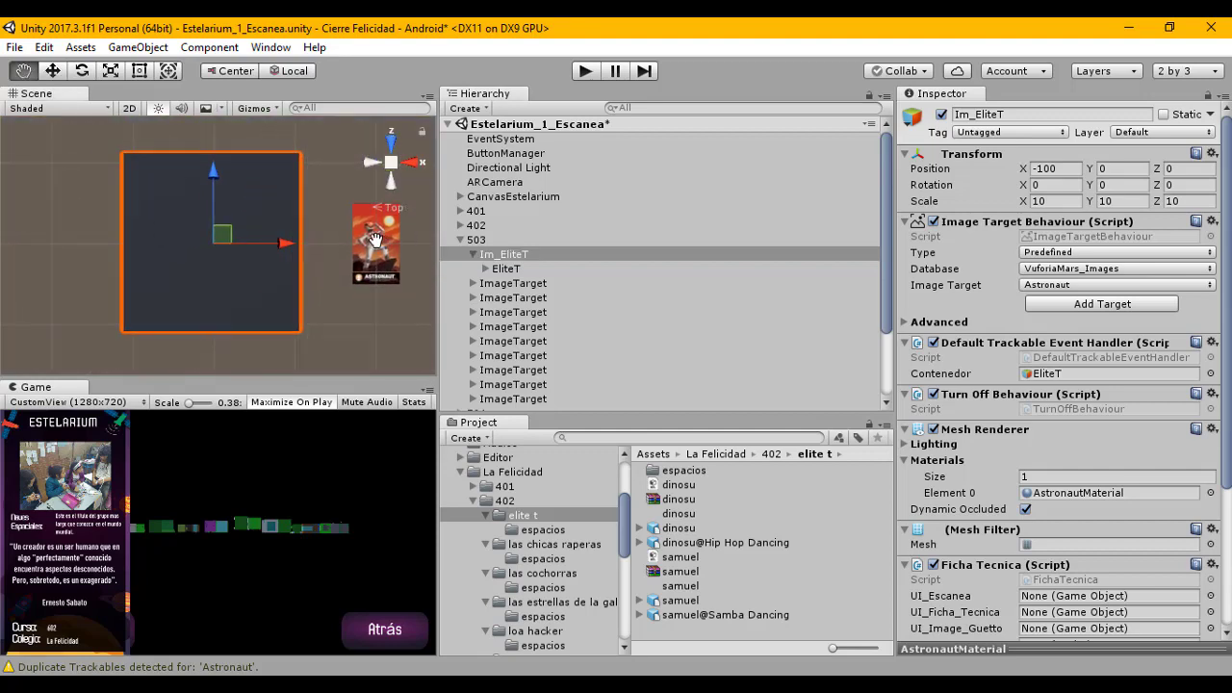
mouse_move(375, 238)
middle_down()
mouse_move(343, 242)
mouse_move(360, 243)
middle_up()
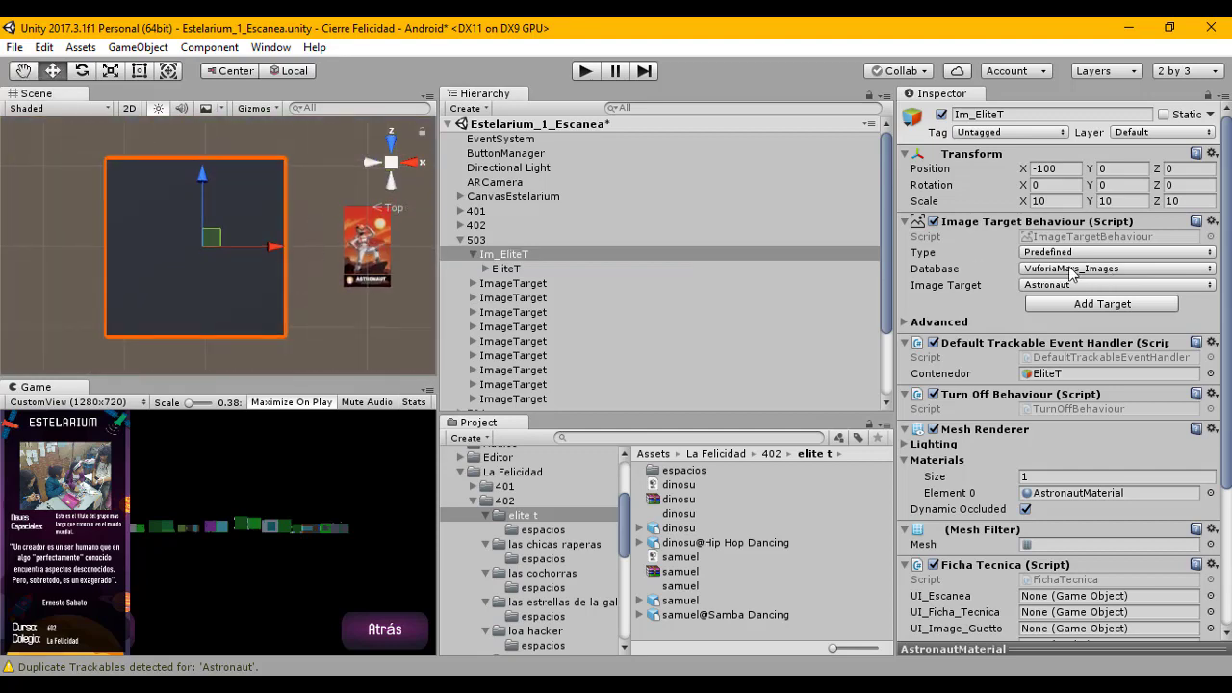
click(1059, 270)
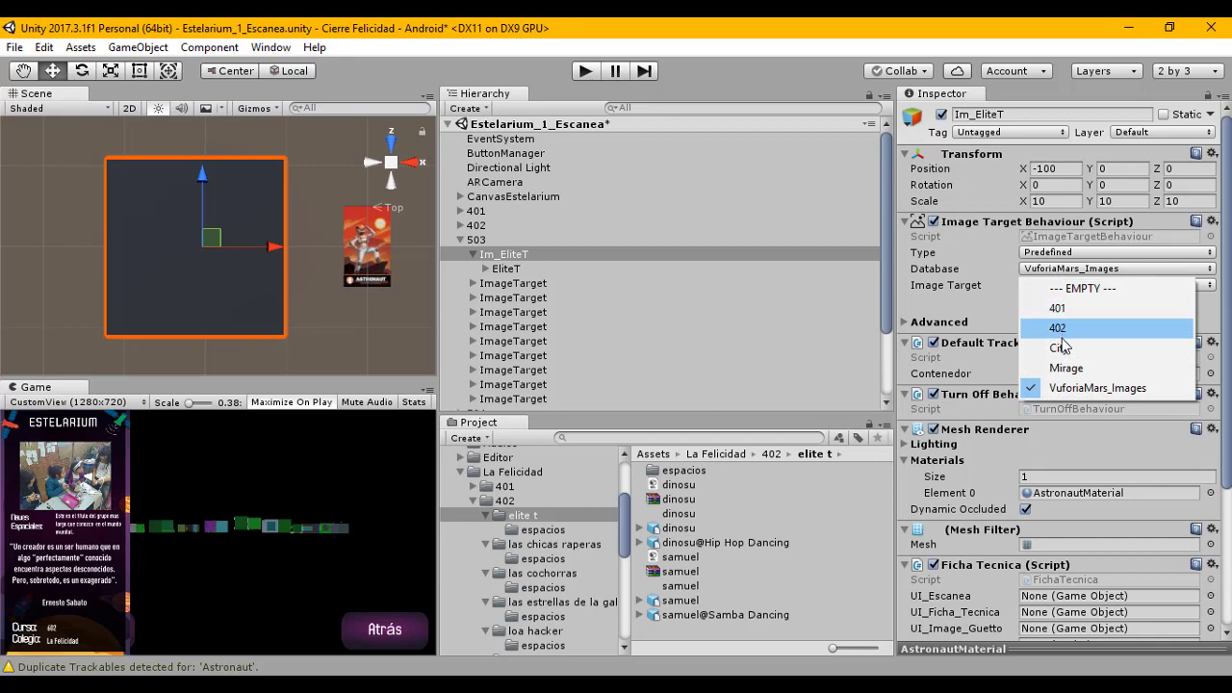
click(1070, 308)
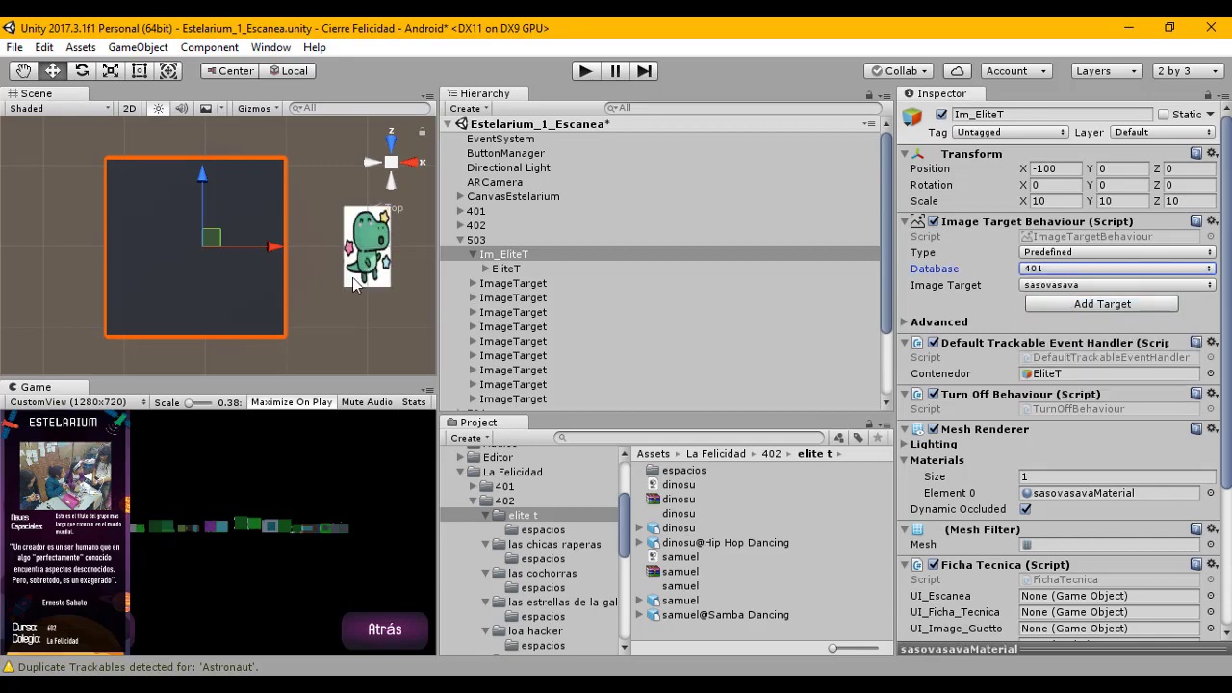
Step: Examine the row of image targets and the spaces placed on them in the top view
scroll(145, 293, down, 6)
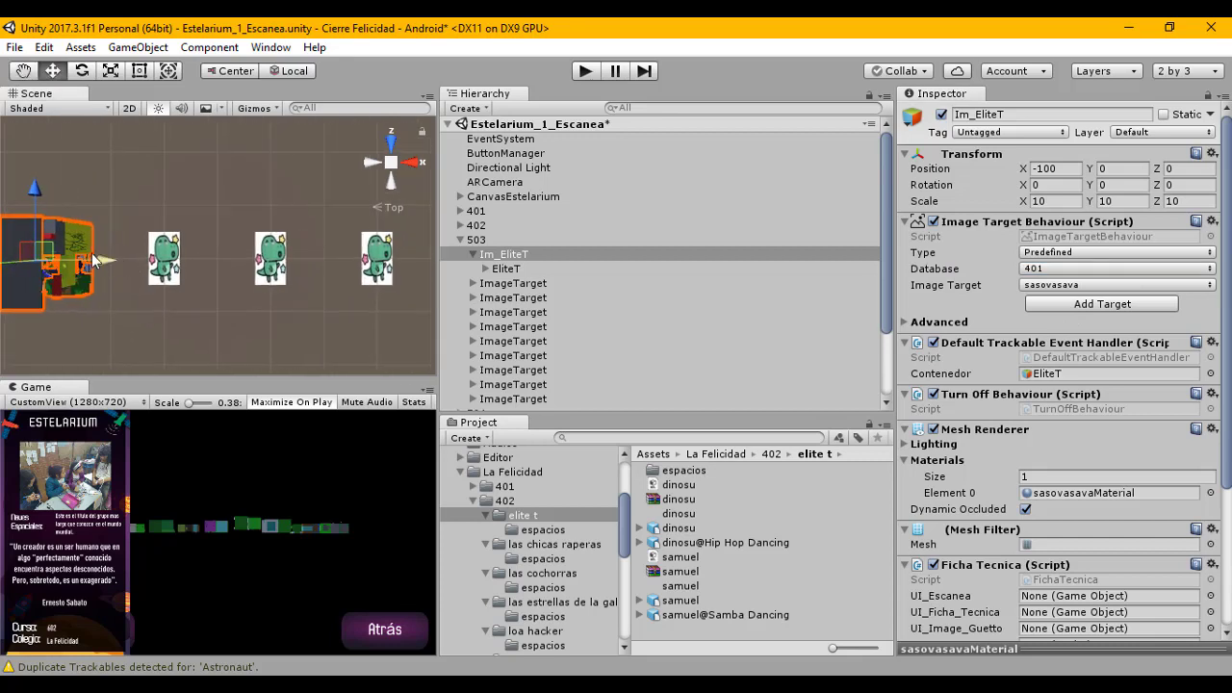
scroll(223, 248, down, 2)
middle_drag(297, 257, 426, 293)
scroll(336, 243, up, 2)
middle_drag(336, 243, 81, 210)
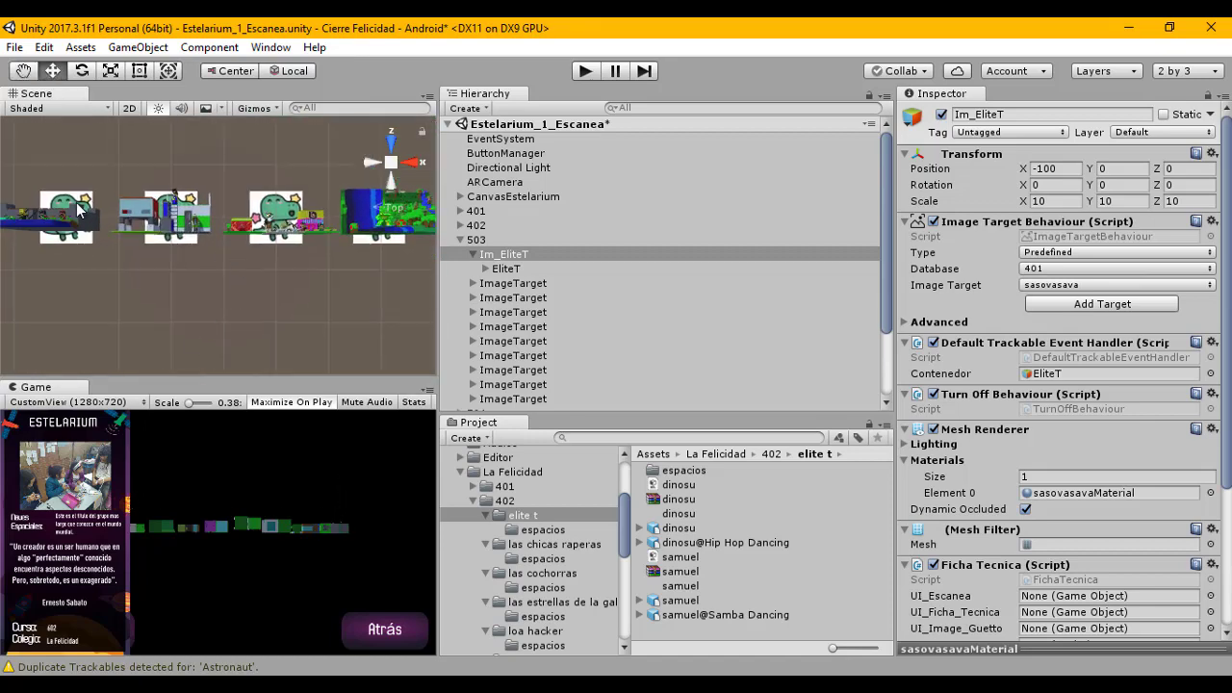
scroll(226, 236, up, 5)
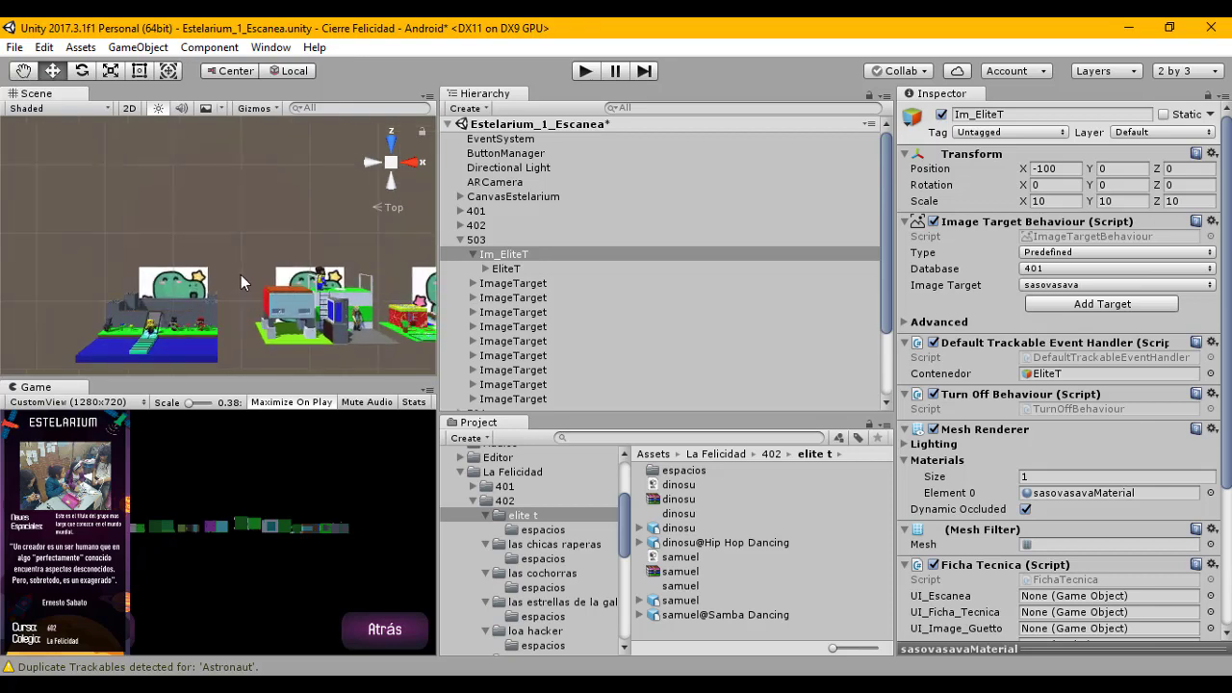
middle_drag(245, 300, 238, 155)
scroll(241, 270, down, 5)
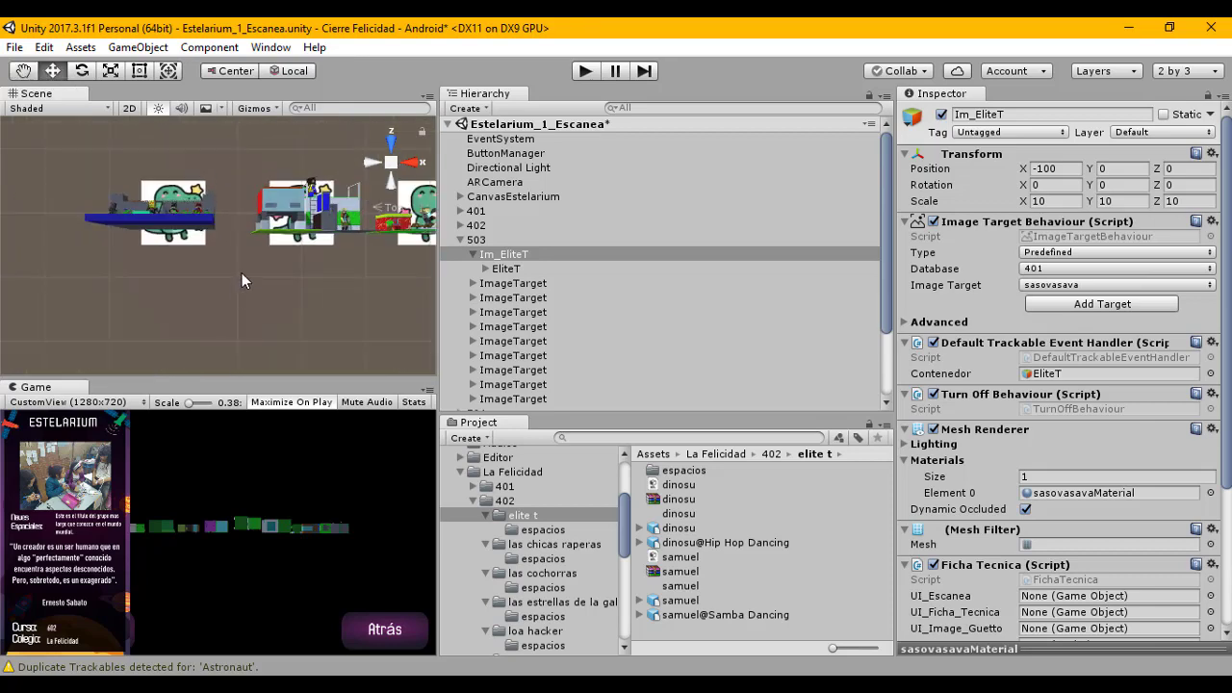
Step: Frame Im_EliteT and compare its models with the target image from the top, back and left views
key(f)
middle_drag(264, 257, 267, 139)
scroll(263, 242, up, 4)
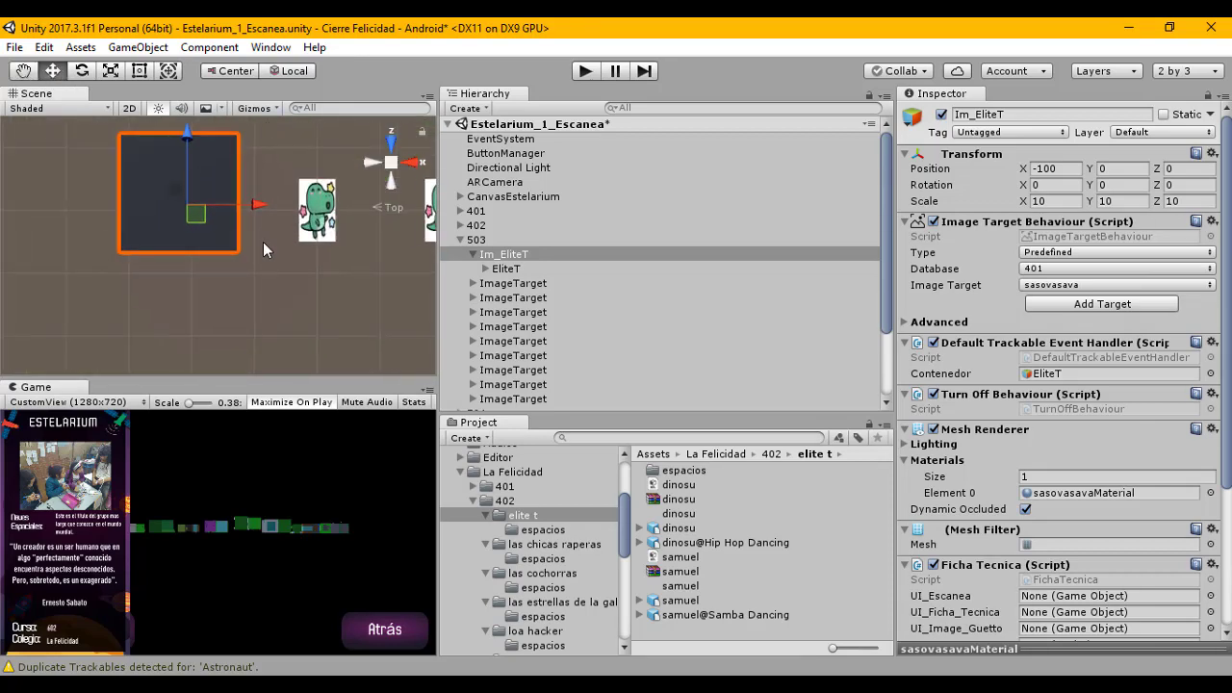
middle_drag(263, 242, 284, 281)
scroll(284, 281, up, 1)
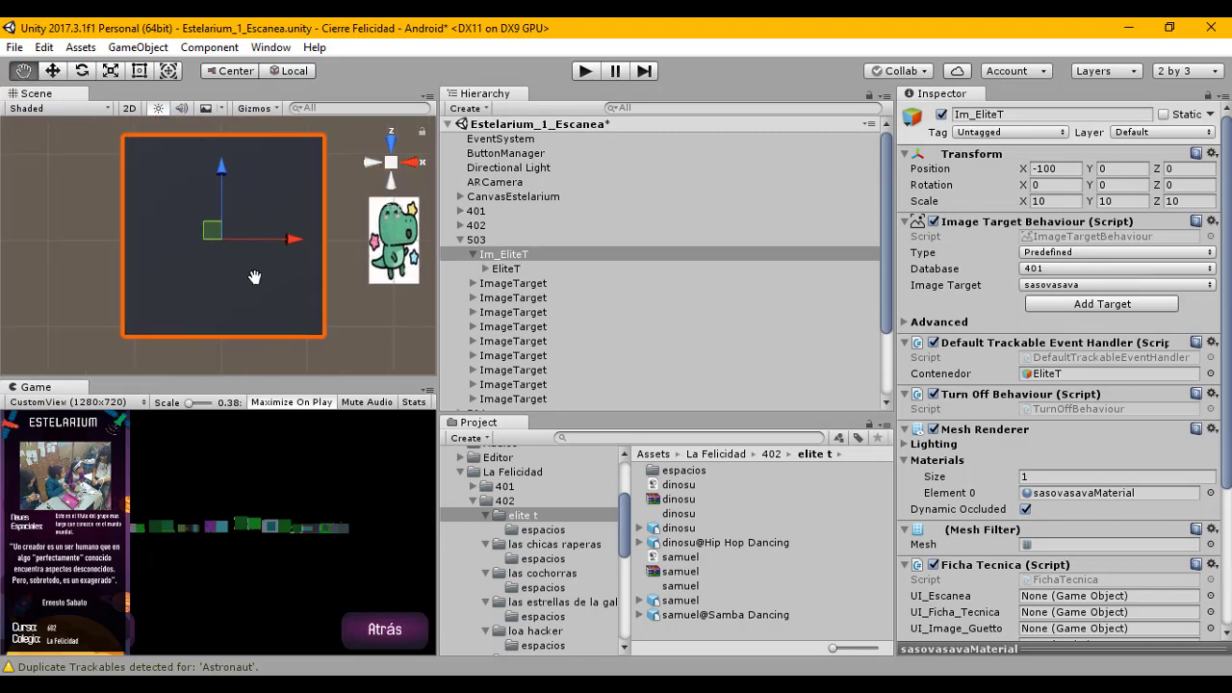
click(391, 183)
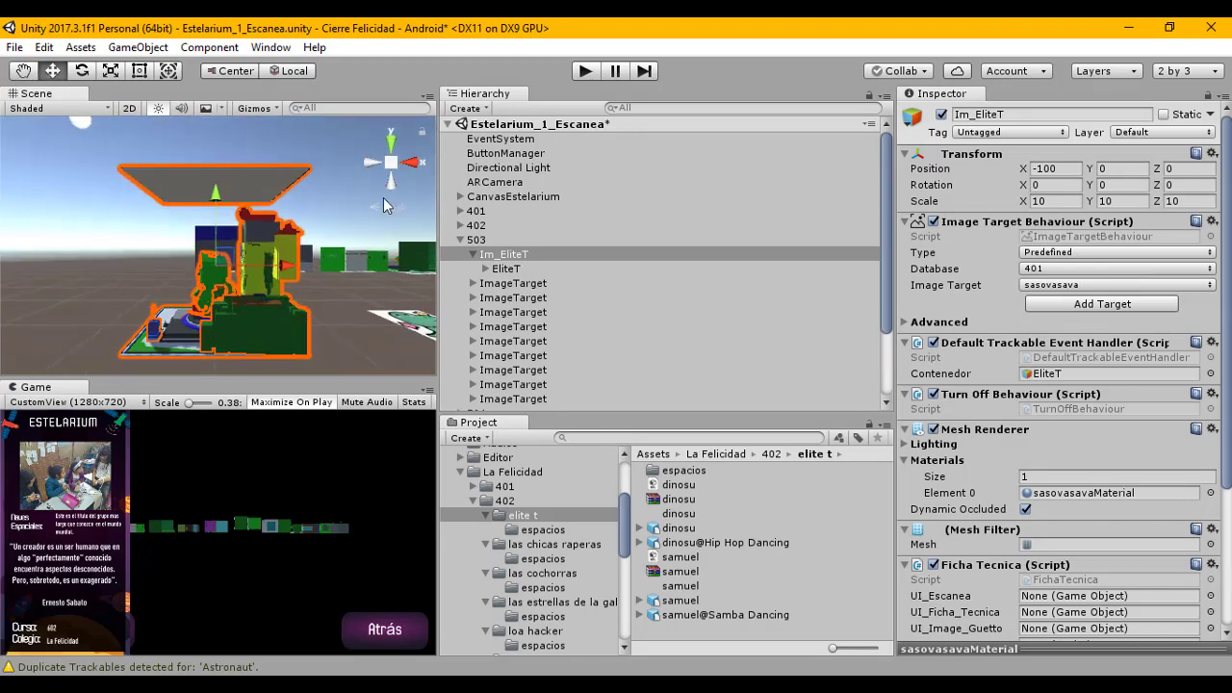
click(370, 166)
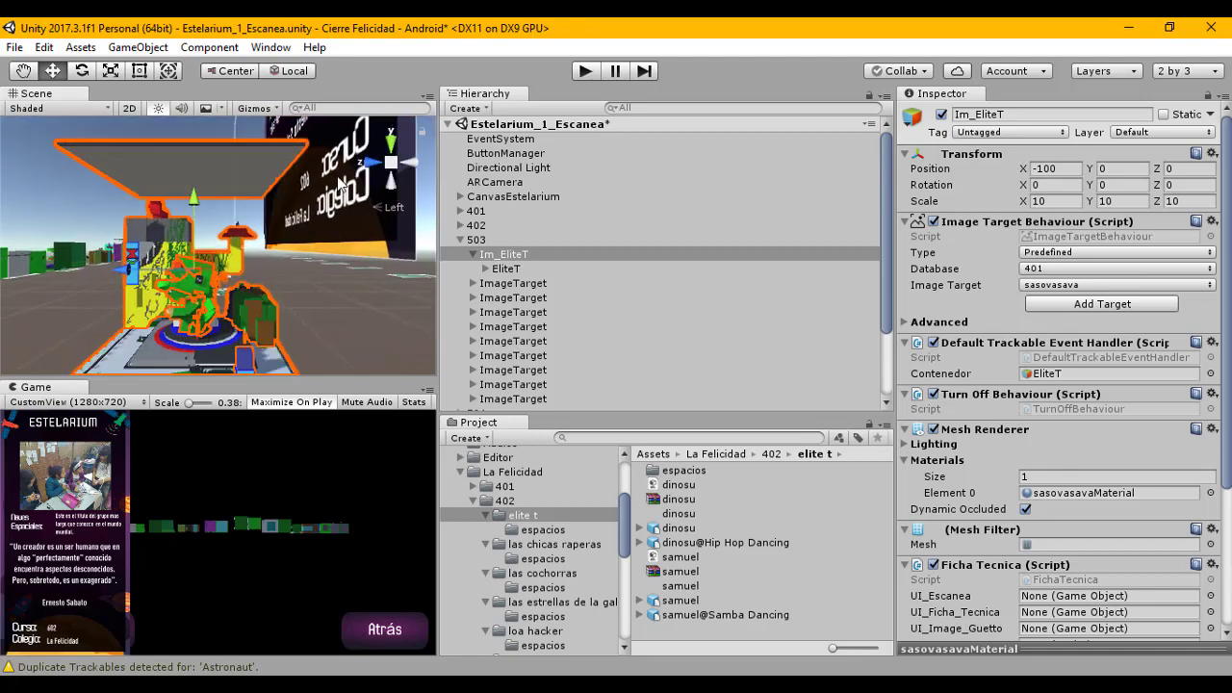
click(391, 144)
middle_drag(268, 188, 279, 127)
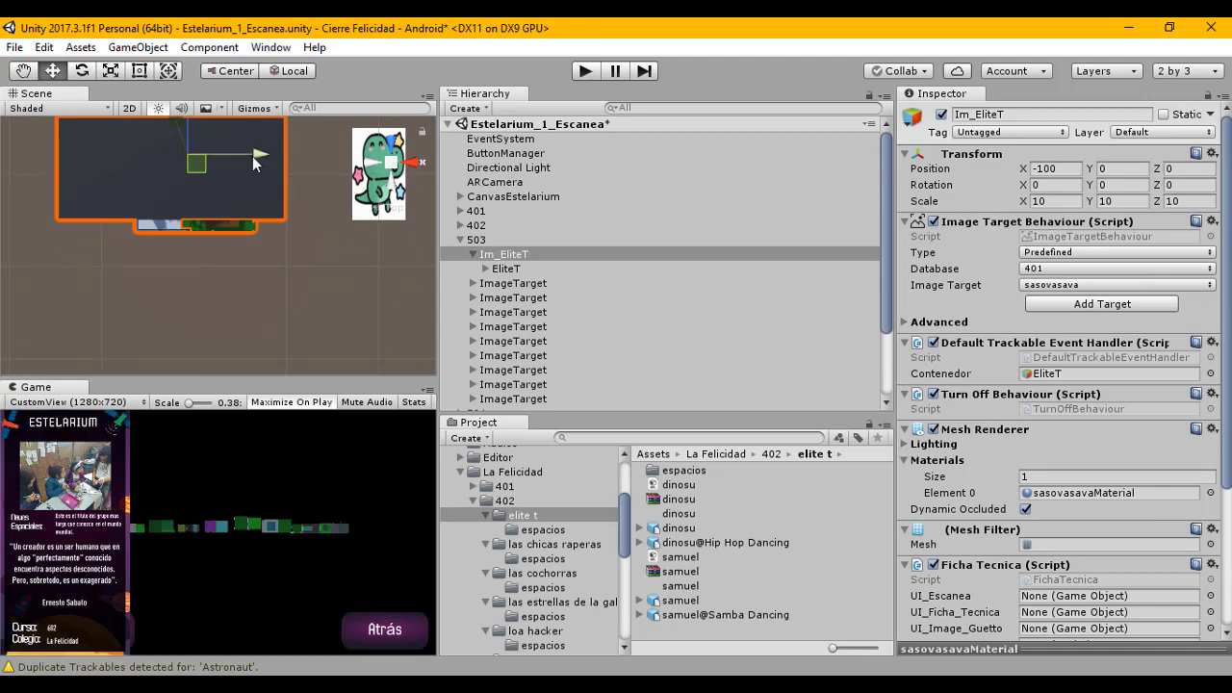
drag(252, 156, 272, 158)
key(ctrl+z)
Step: Enlarge the Scene view in width and height, shrinking the Hierarchy, Project and Game areas
alt+drag(289, 227, 731, 245)
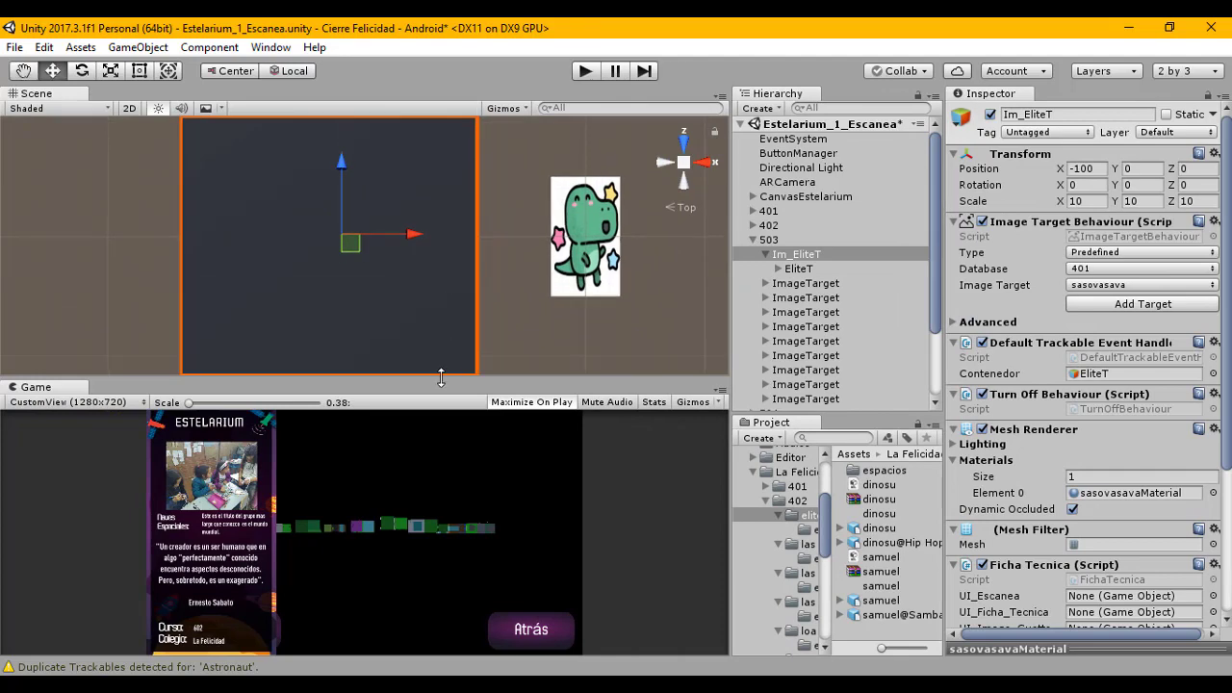
drag(441, 378, 440, 459)
scroll(455, 412, down, 2)
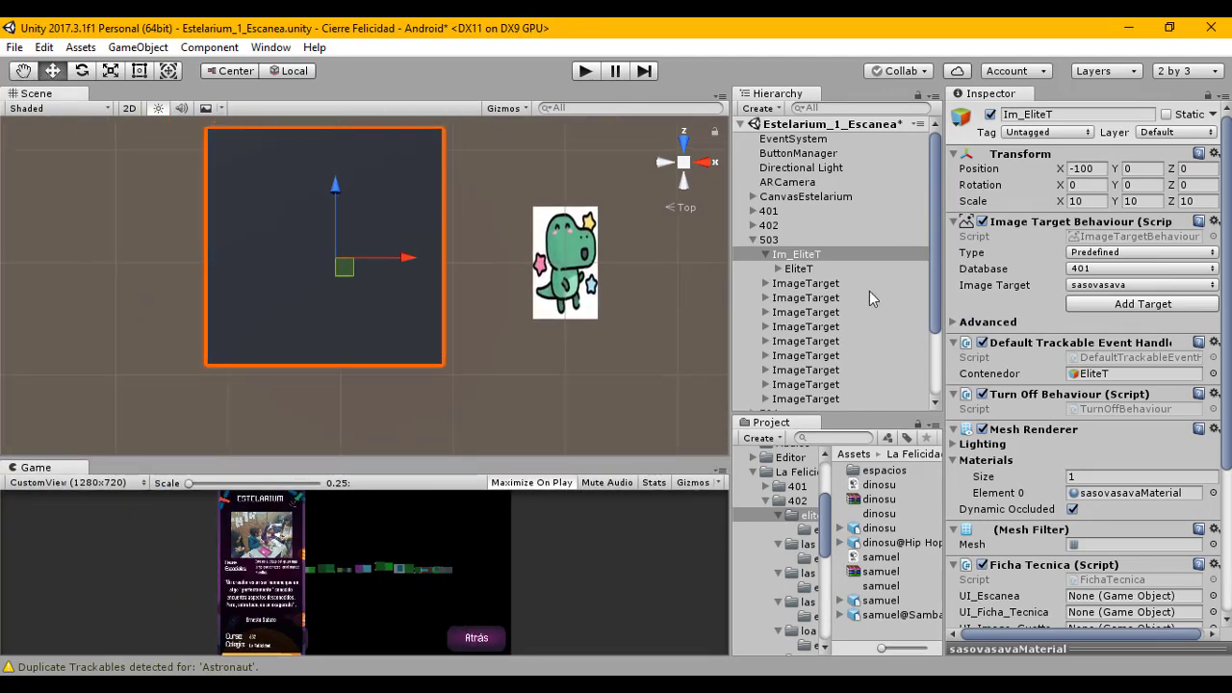
Step: Select the two spaces and the two dancing models inside EliteT and show them from the back
click(779, 268)
click(823, 283)
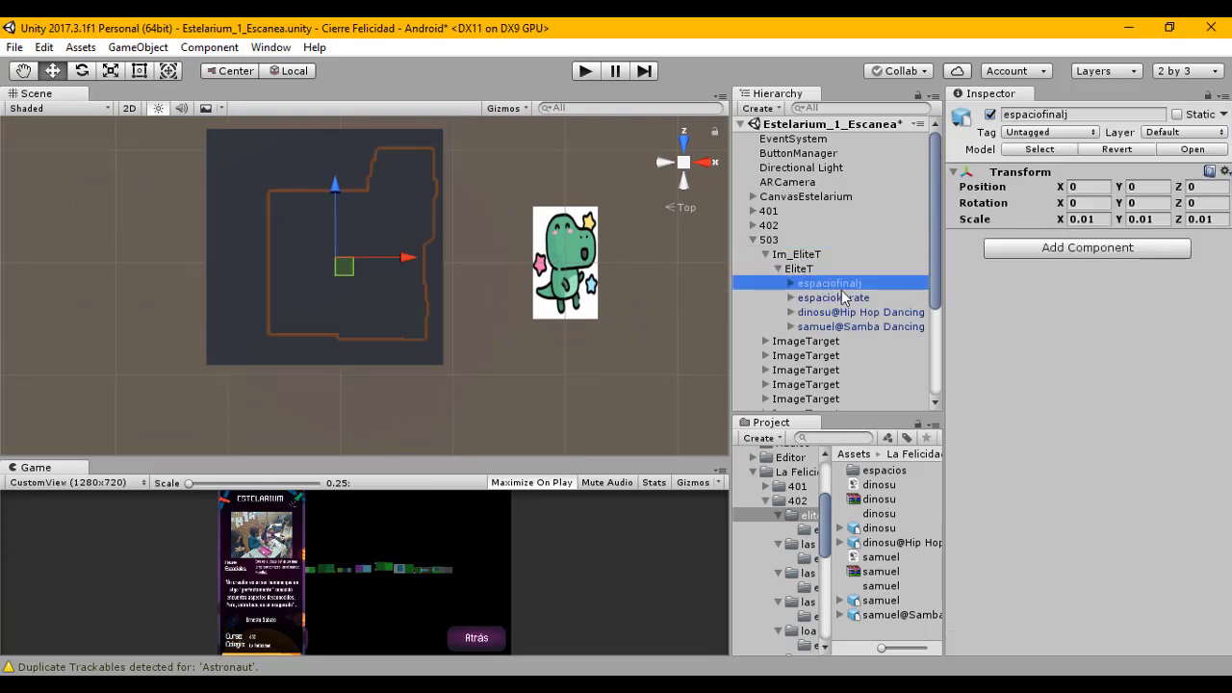
shift+click(842, 296)
key(shift+Down)
key(shift+Down)
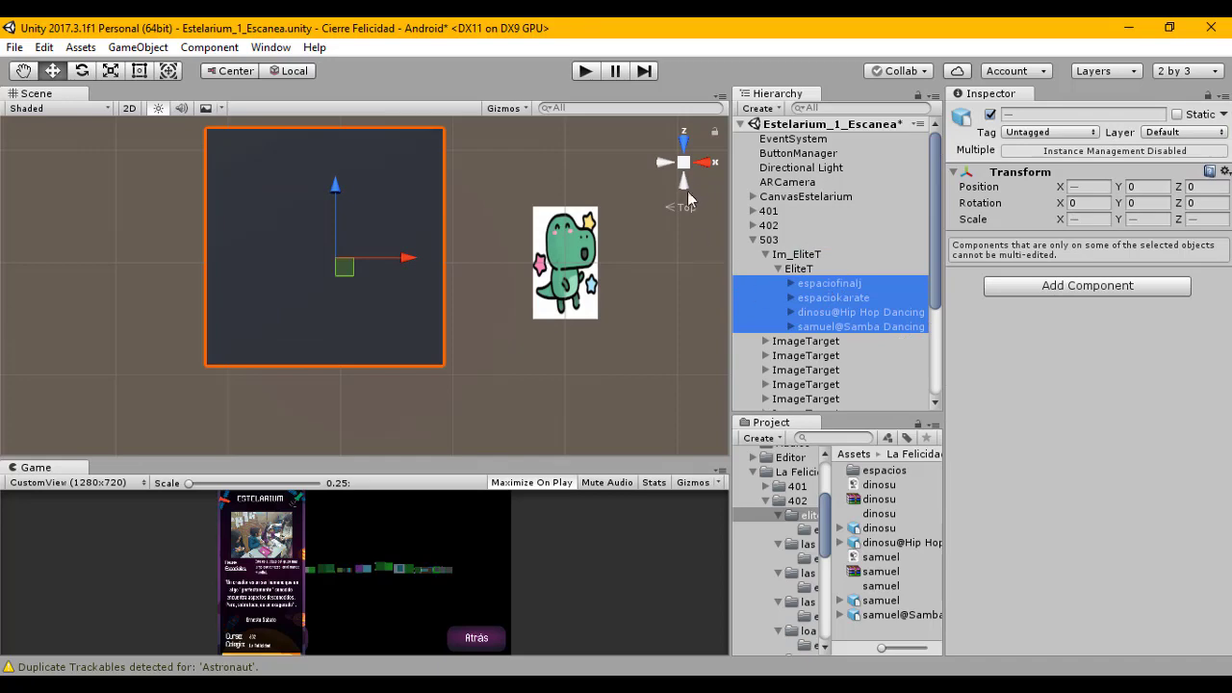
click(684, 175)
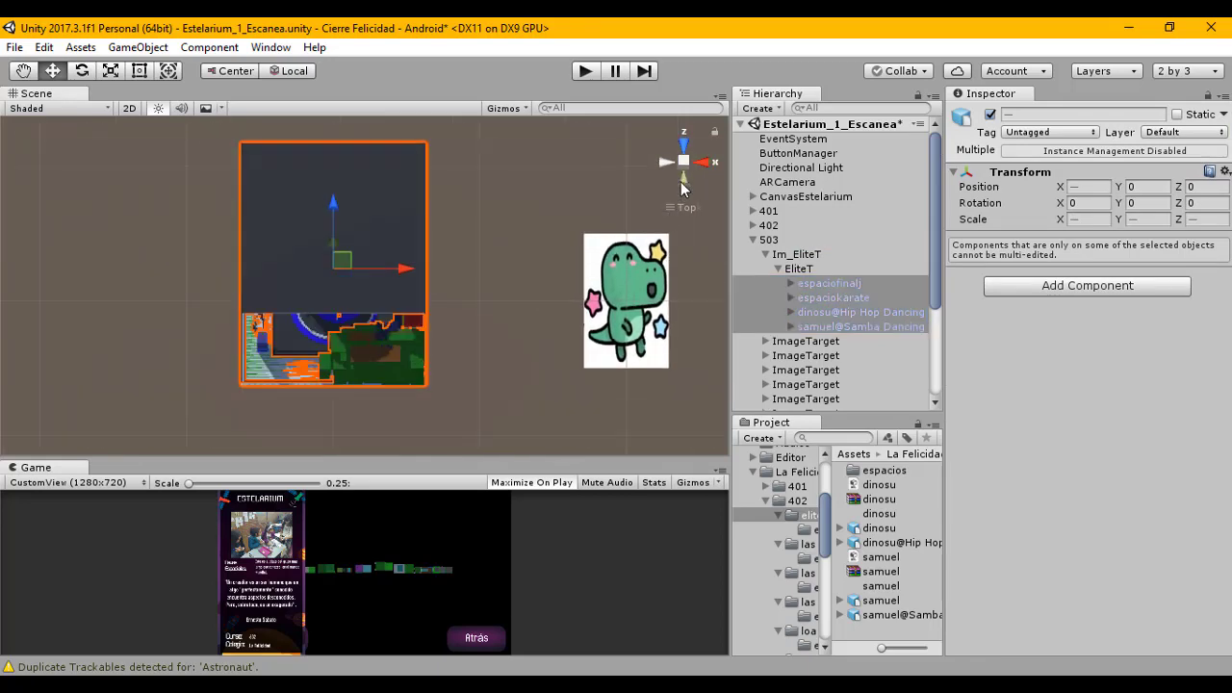
click(682, 179)
click(687, 169)
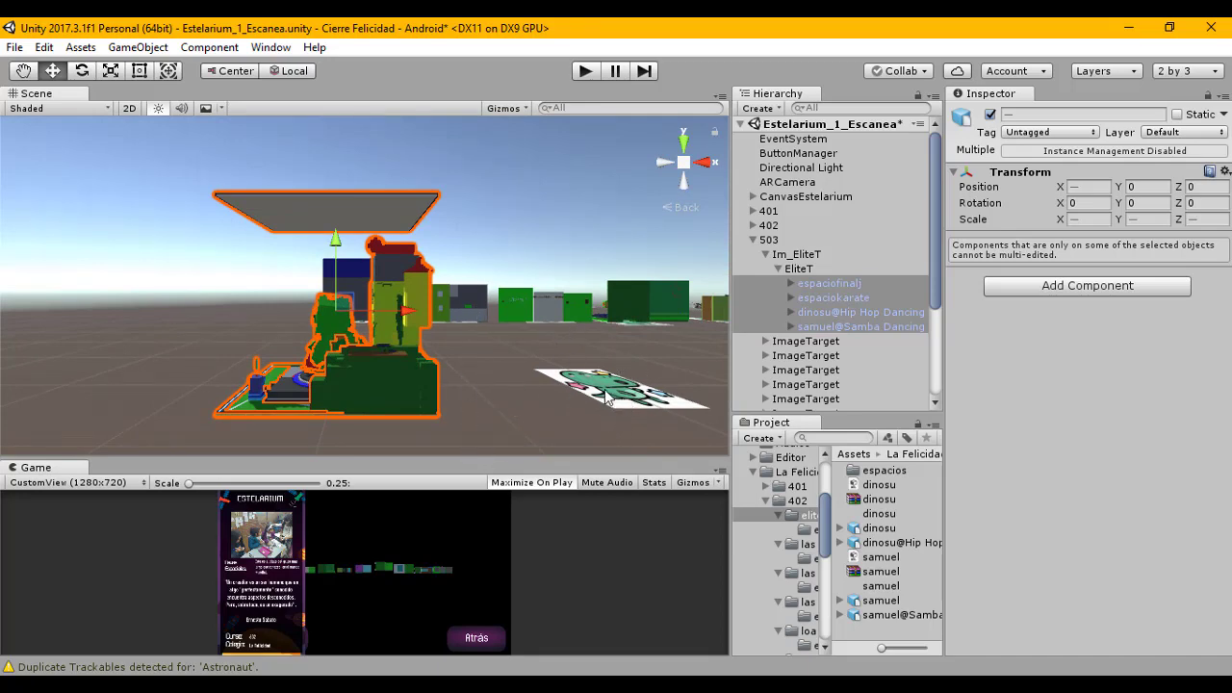
key(q)
drag(576, 385, 436, 423)
key(f)
key(w)
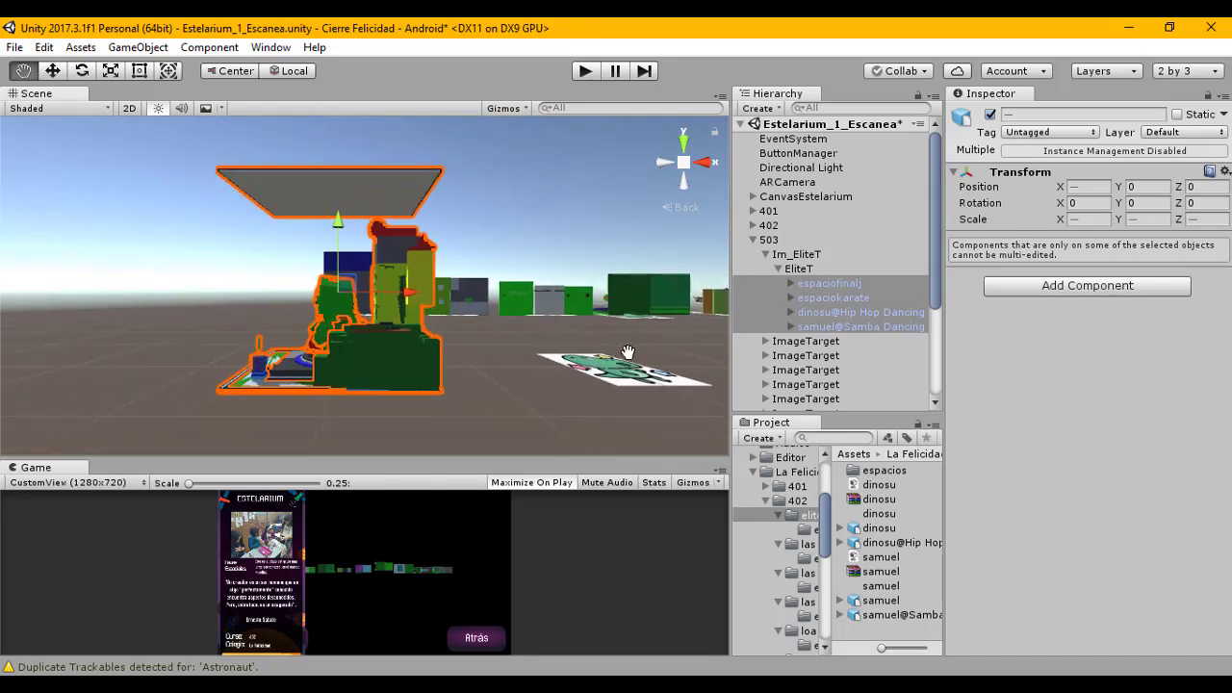
Step: Try a Y rotation of 180 and a freely turned angle on the four selected EliteT objects
click(1152, 210)
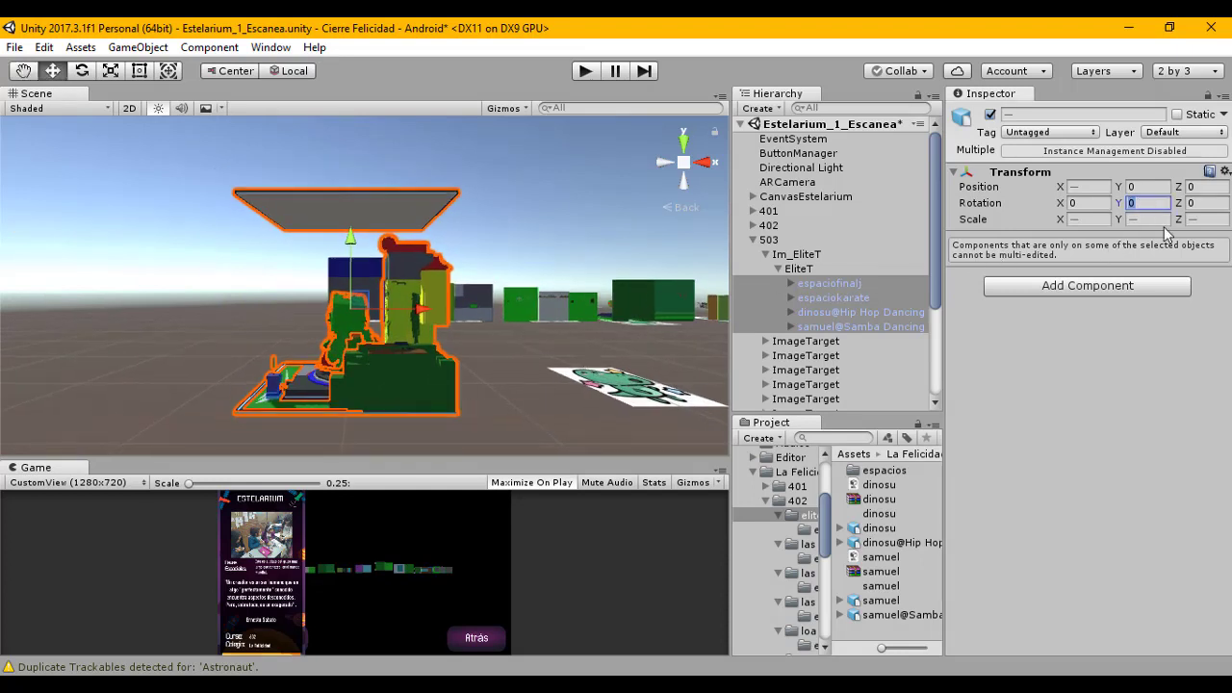
text(180)
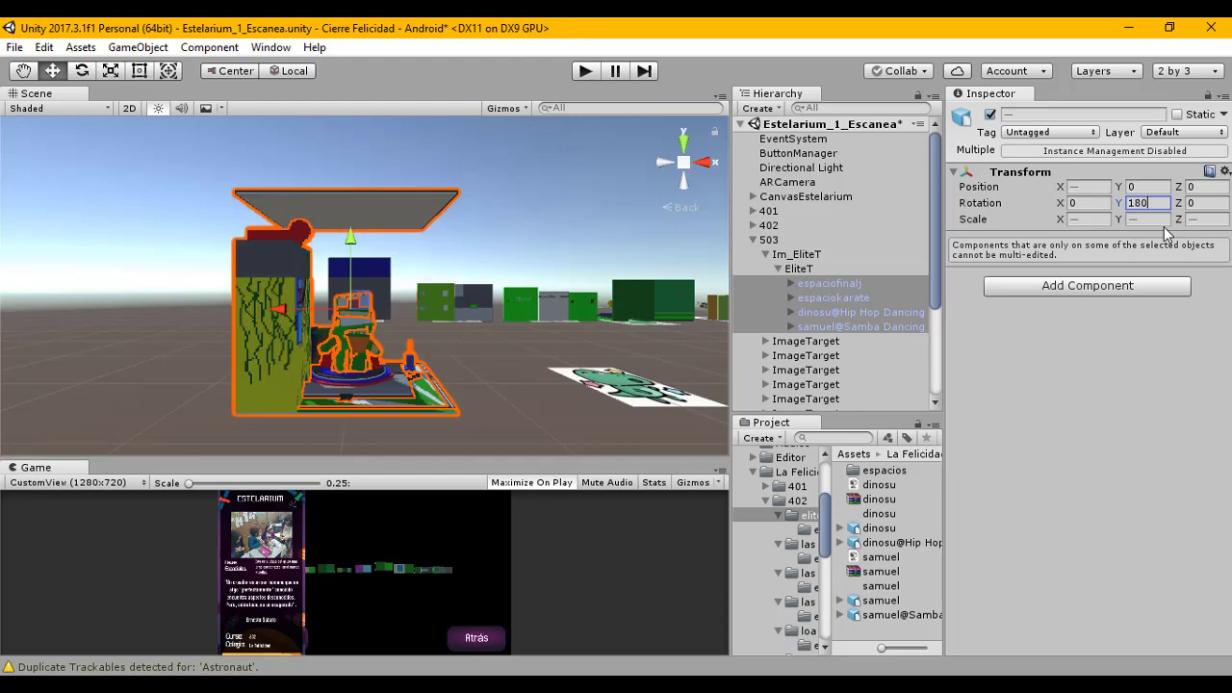
key(BackSpace)
key(BackSpace)
key(BackSpace)
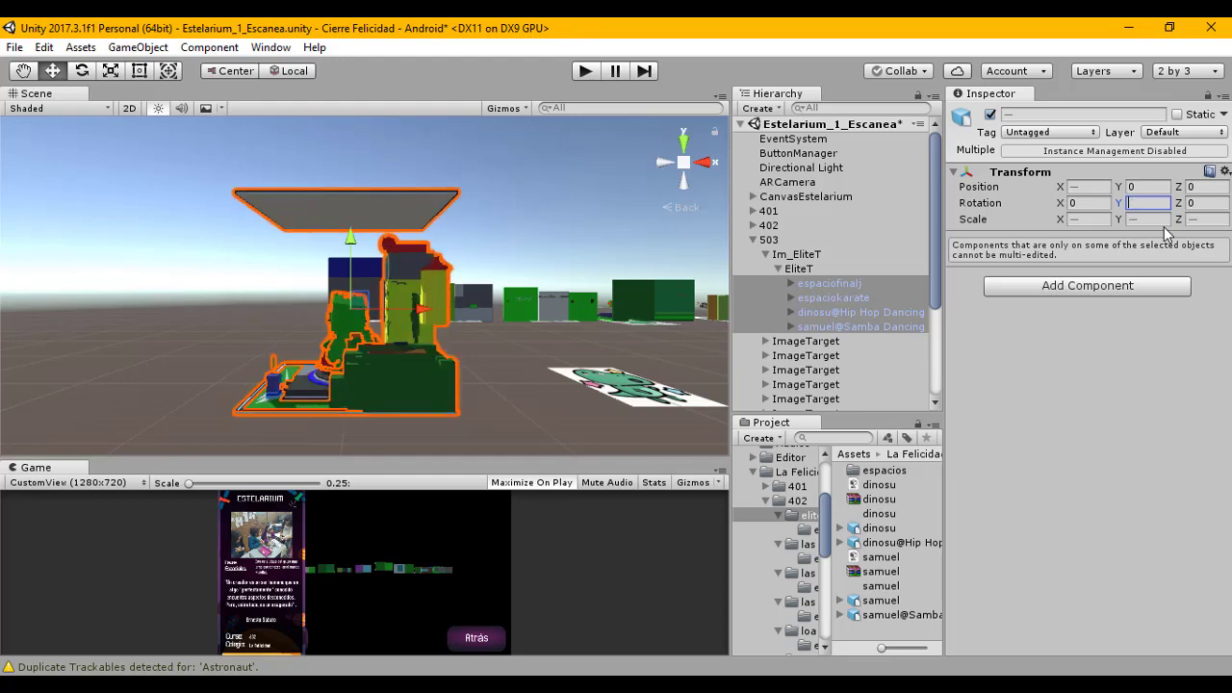
text(180)
key(BackSpace)
key(BackSpace)
key(BackSpace)
drag(1061, 203, 932, 195)
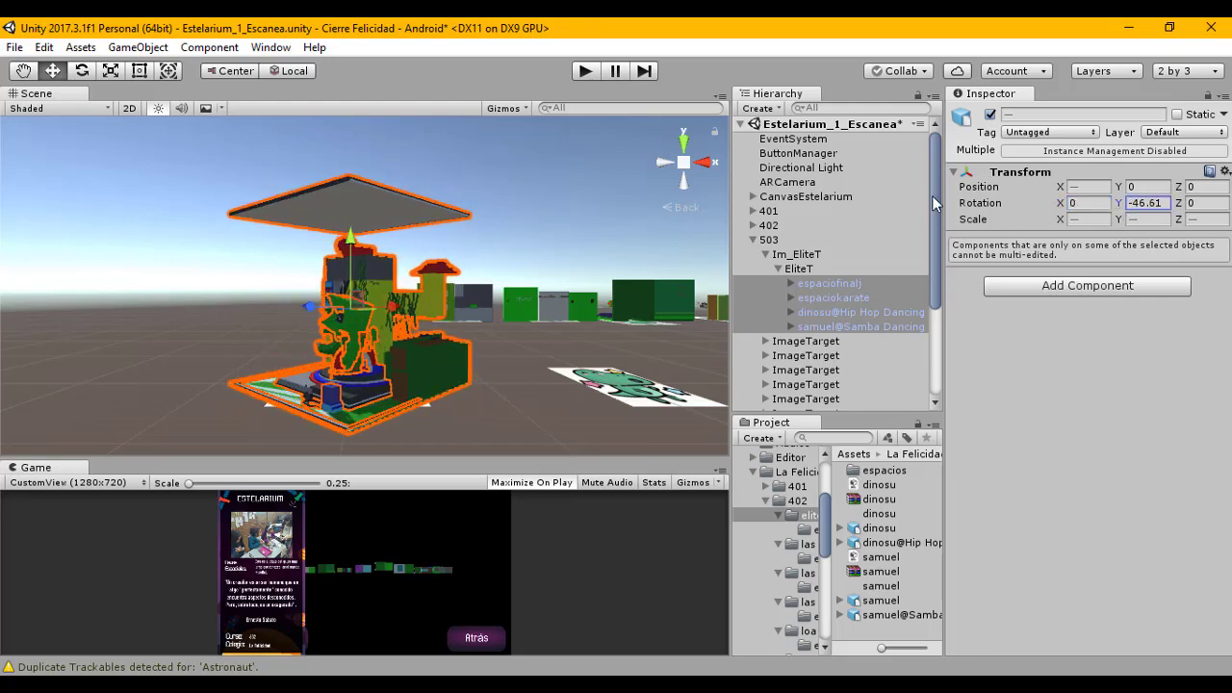
Step: Set the Y rotation of all four EliteT objects to -90 and deselect them
click(1148, 204)
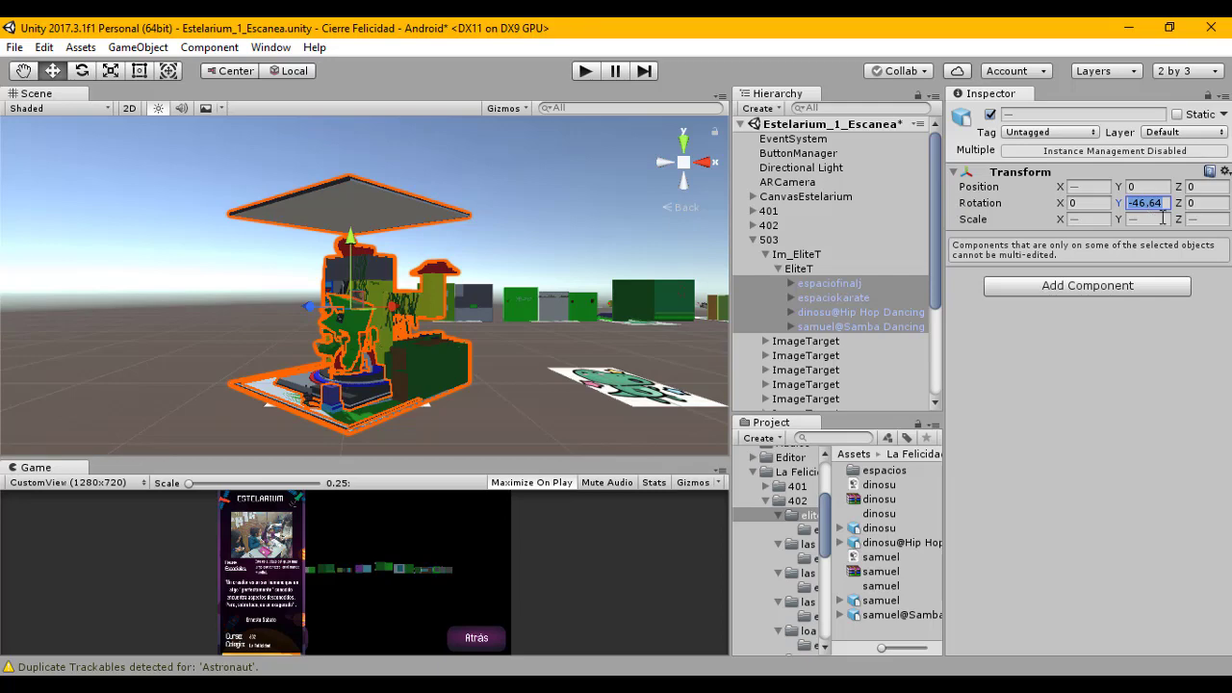
text(-90)
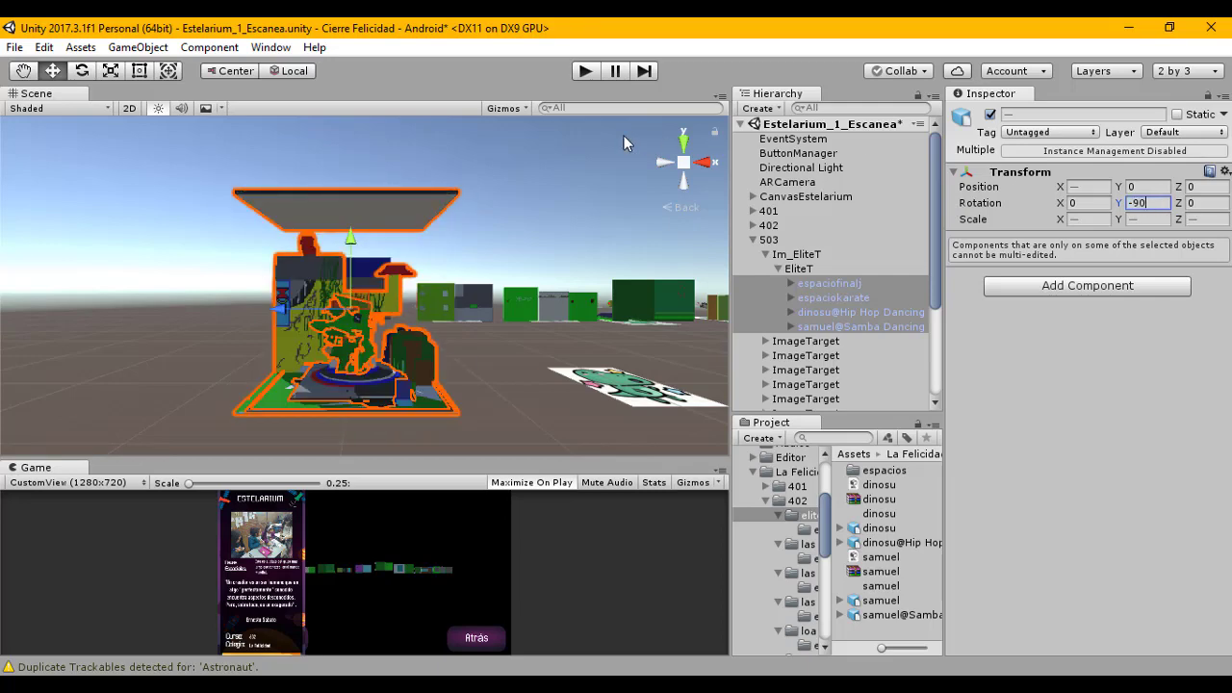
key(Return)
scroll(492, 207, up, 3)
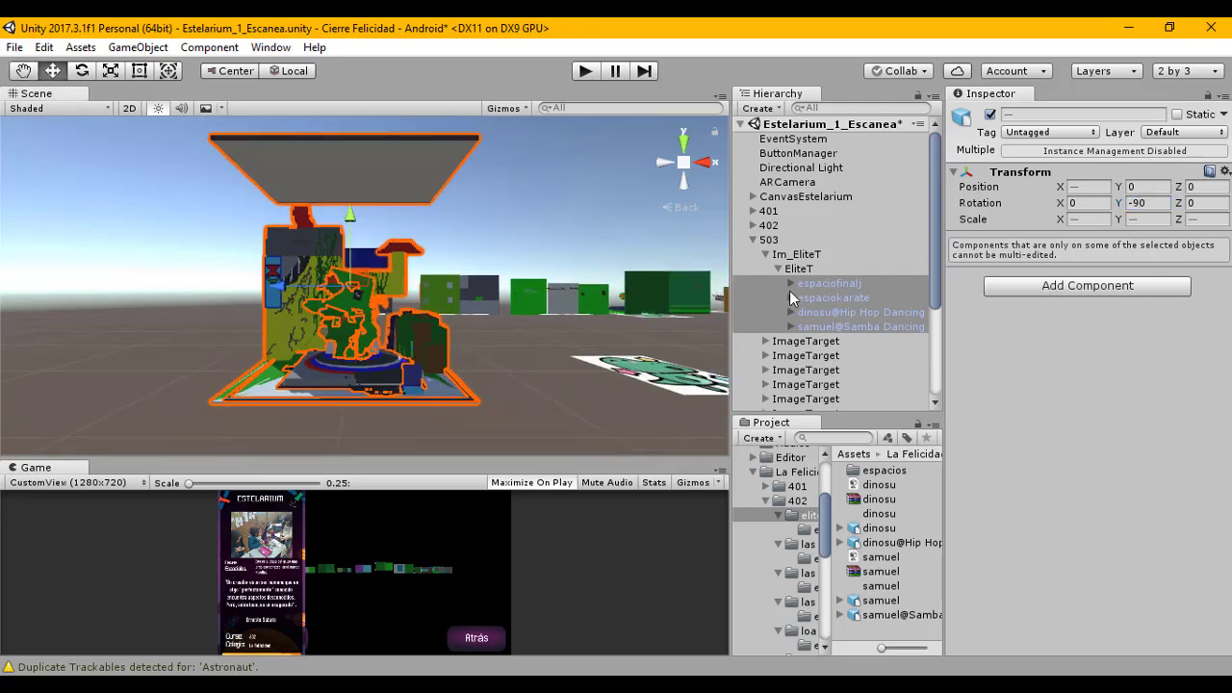
click(501, 366)
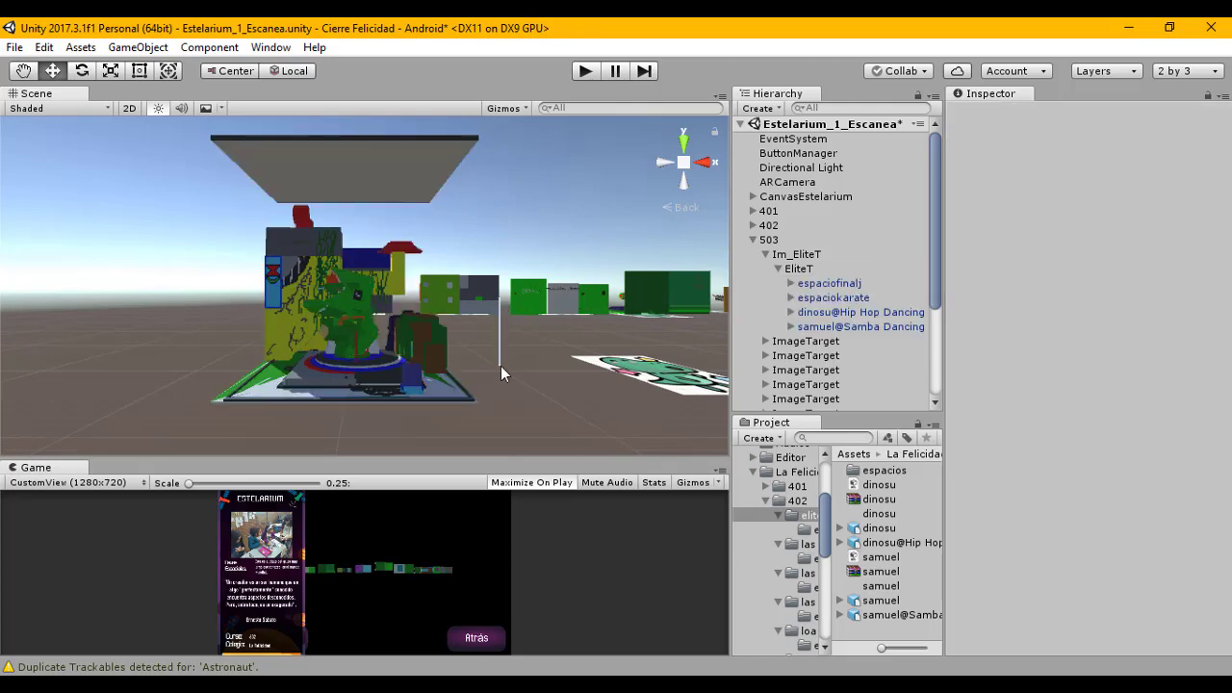
alt+drag(500, 366, 543, 318)
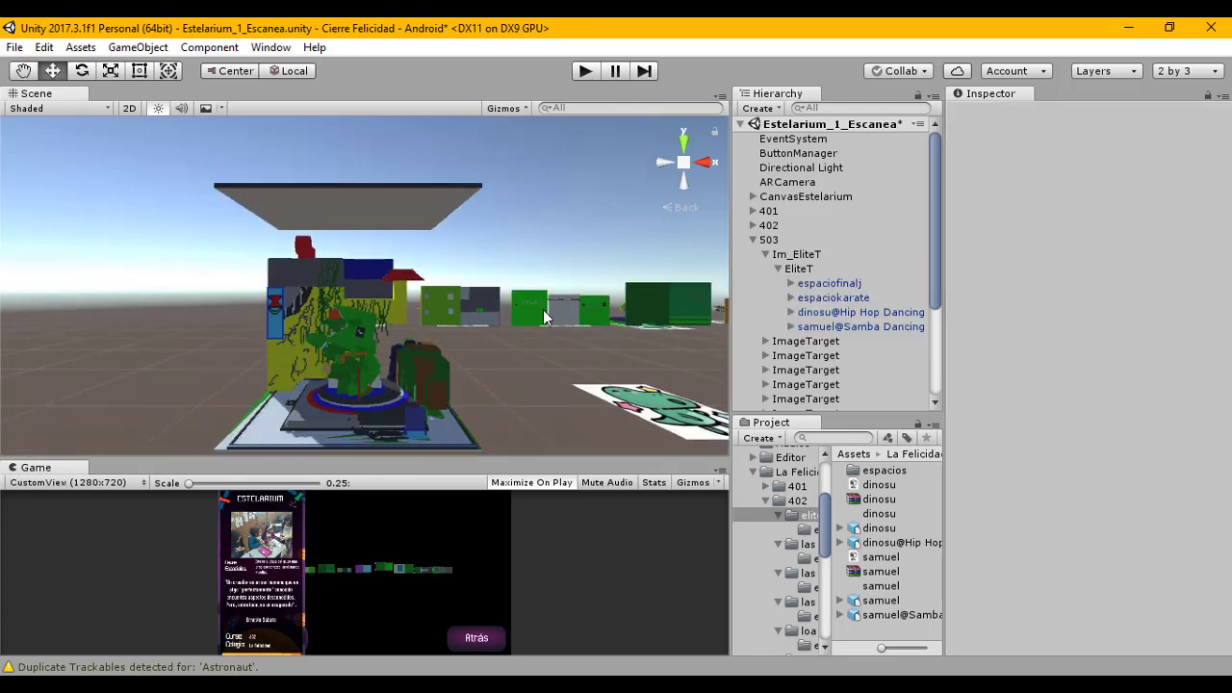
Step: Place the two EliteT spaces side by side, with espaciofinalj at about -0.642 and espaciokarate at about 0.624 on X
click(820, 285)
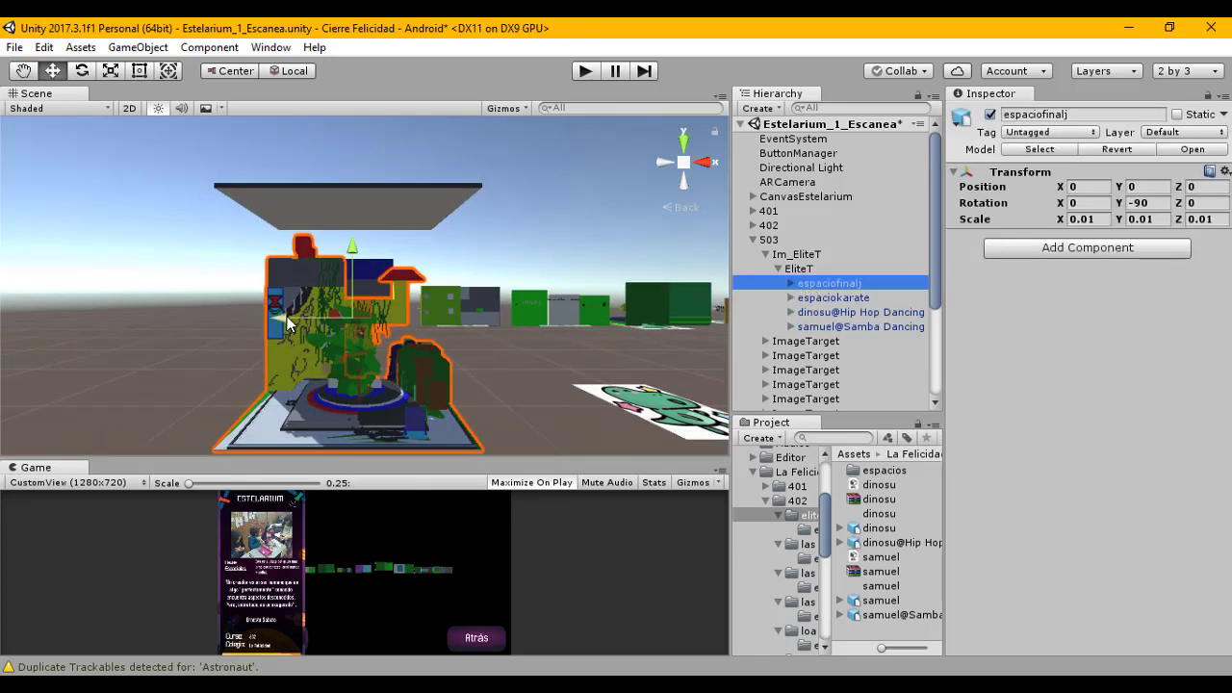
drag(308, 333, 107, 310)
click(820, 299)
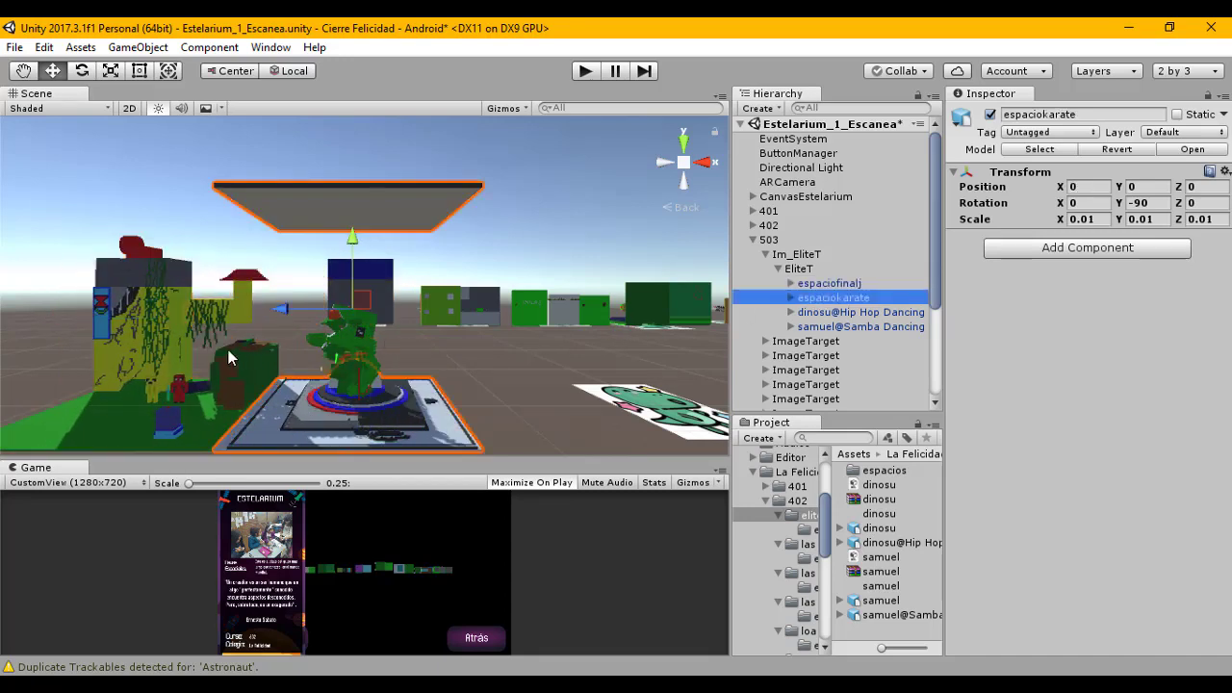
drag(285, 310, 366, 318)
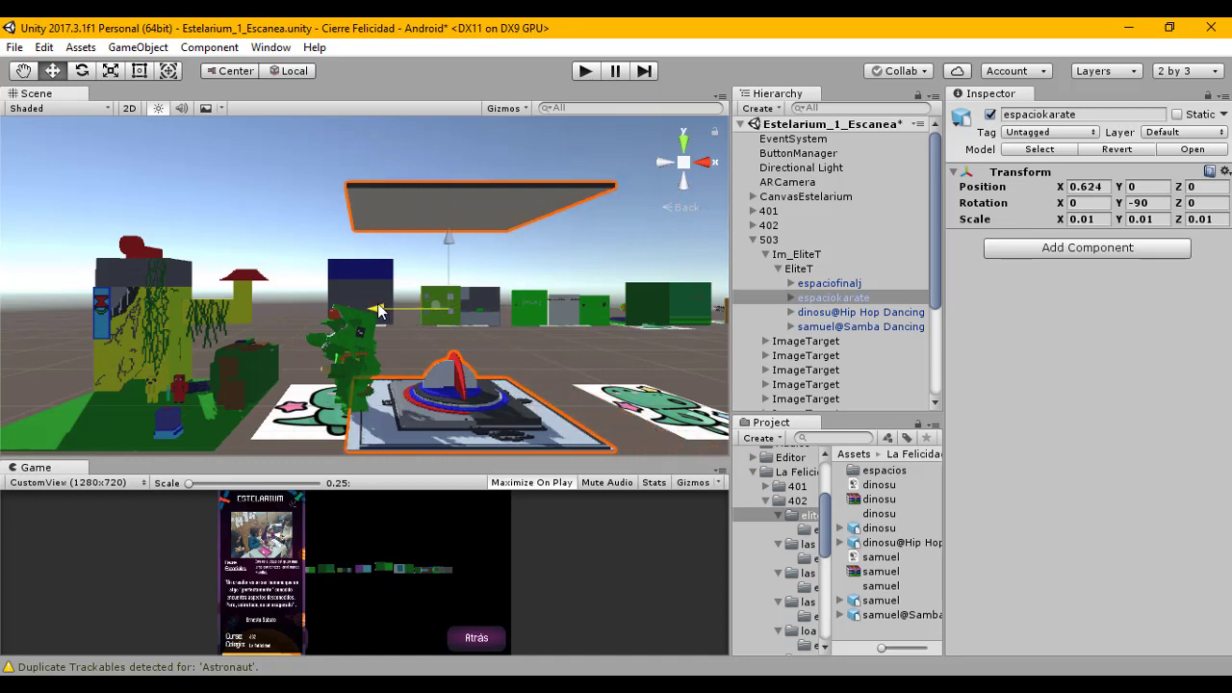
click(829, 283)
drag(96, 321, 190, 339)
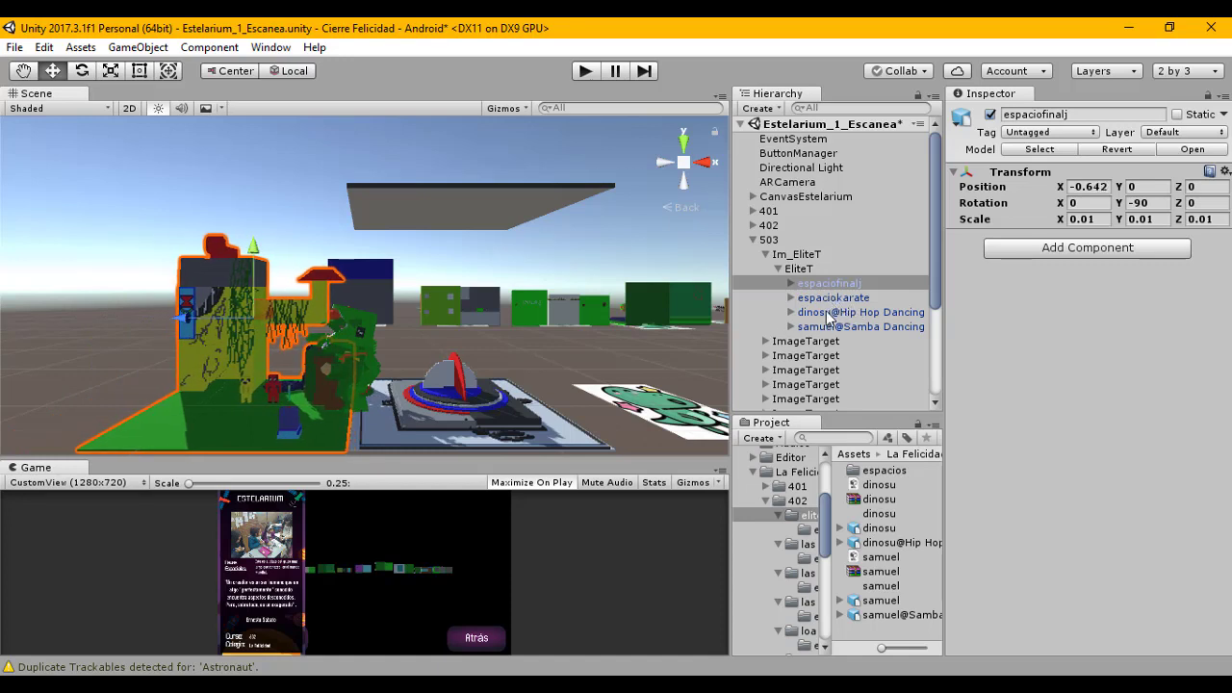
Step: Separate dinosu@Hip Hop Dancing from the other dancer by moving it to about -0.387 on Z
click(828, 313)
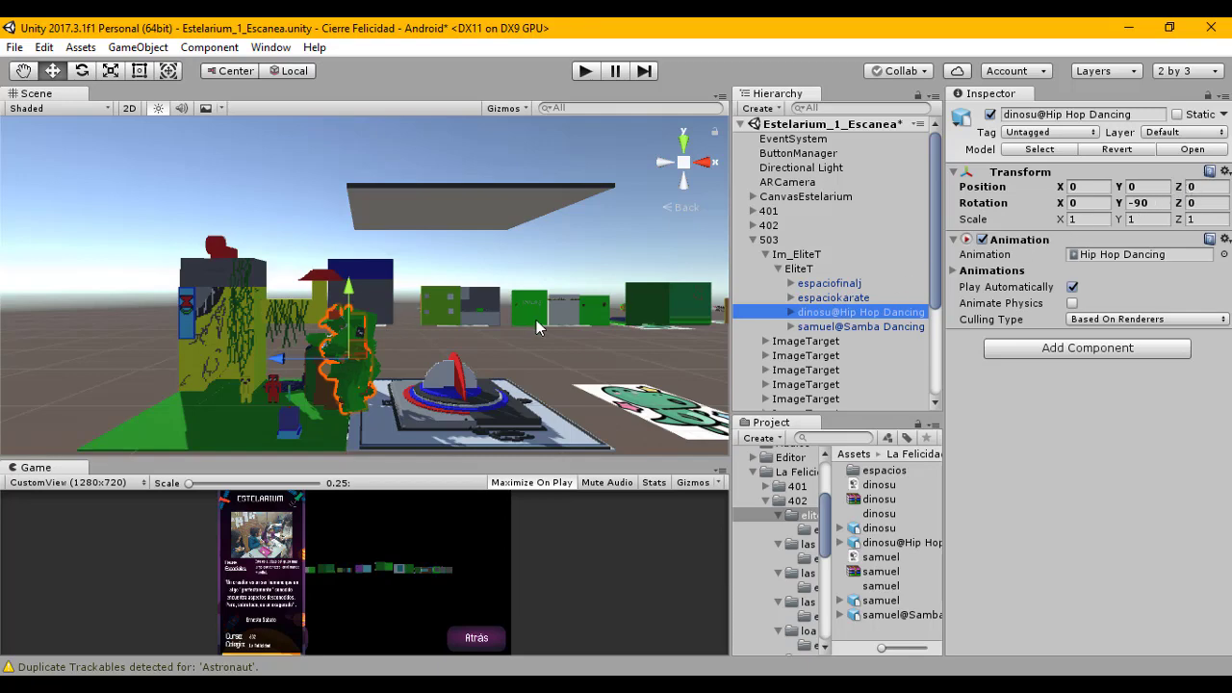
key(f)
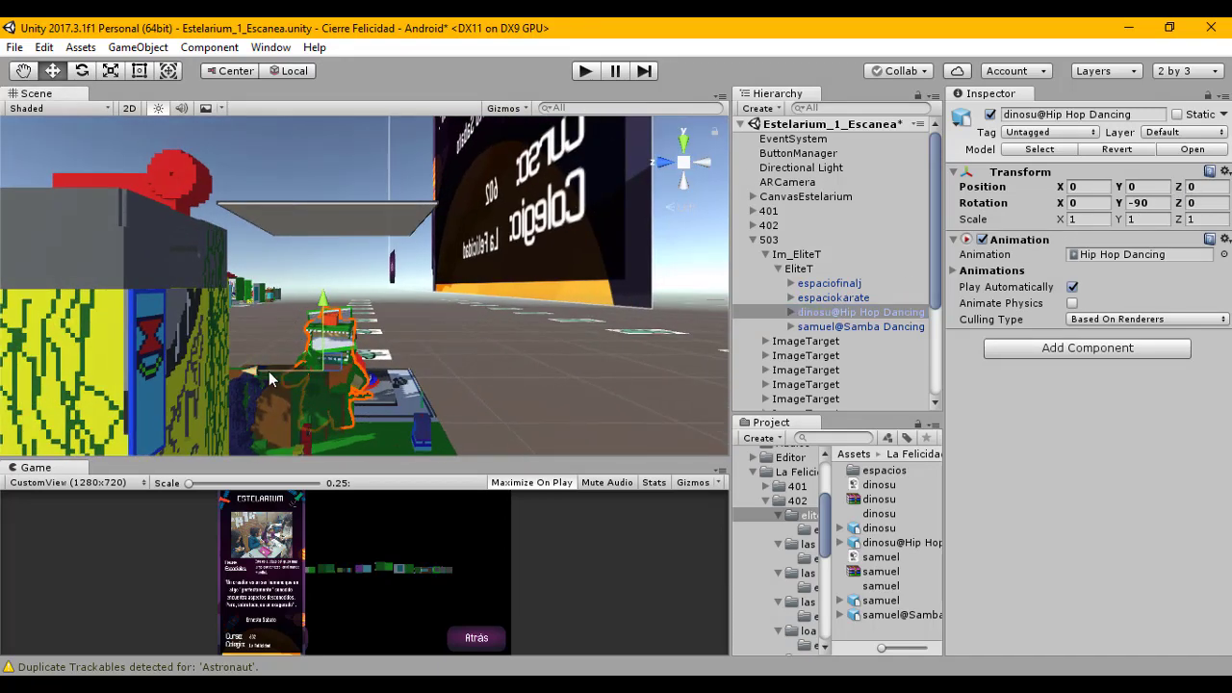
drag(276, 377, 339, 380)
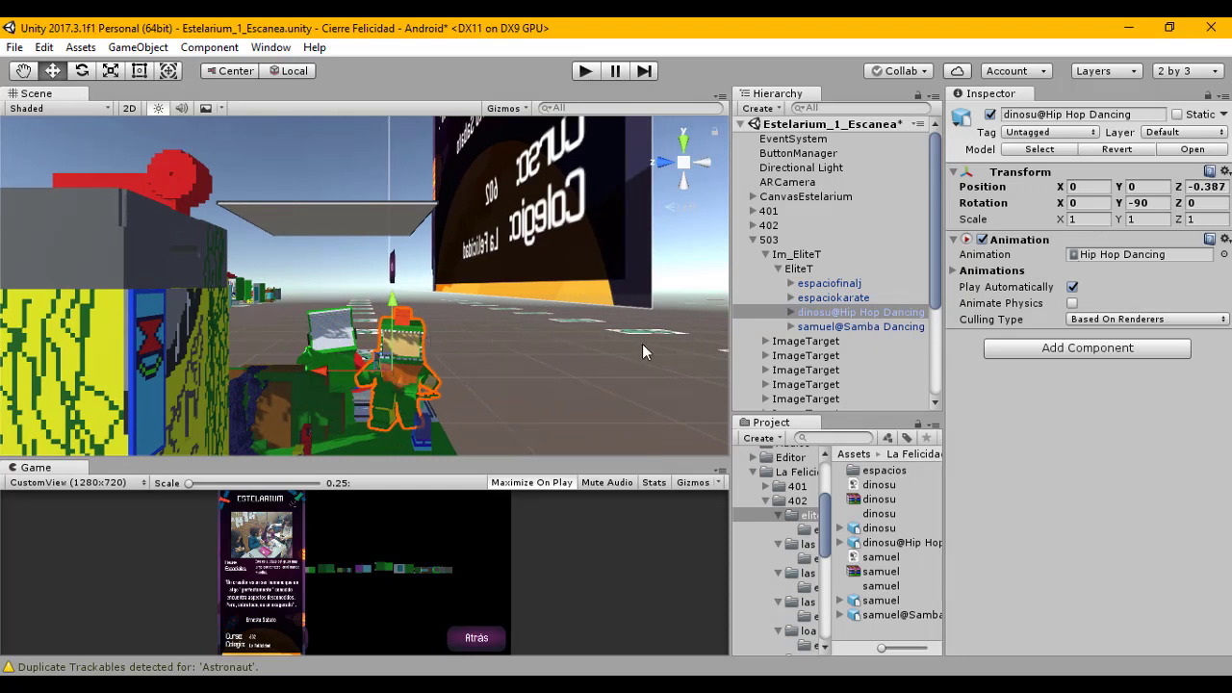
Step: Set the Y rotation of both dancing models to 180 and move them together to about 0.21 on X
click(856, 326)
ctrl+click(855, 313)
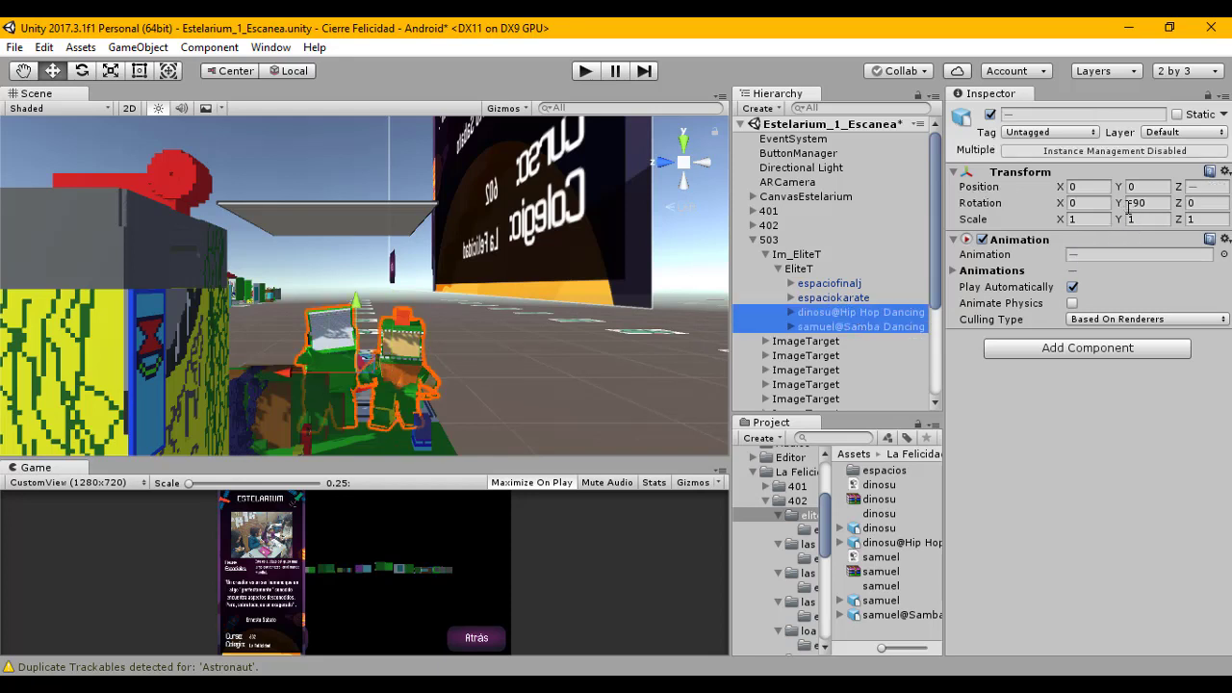
click(1158, 208)
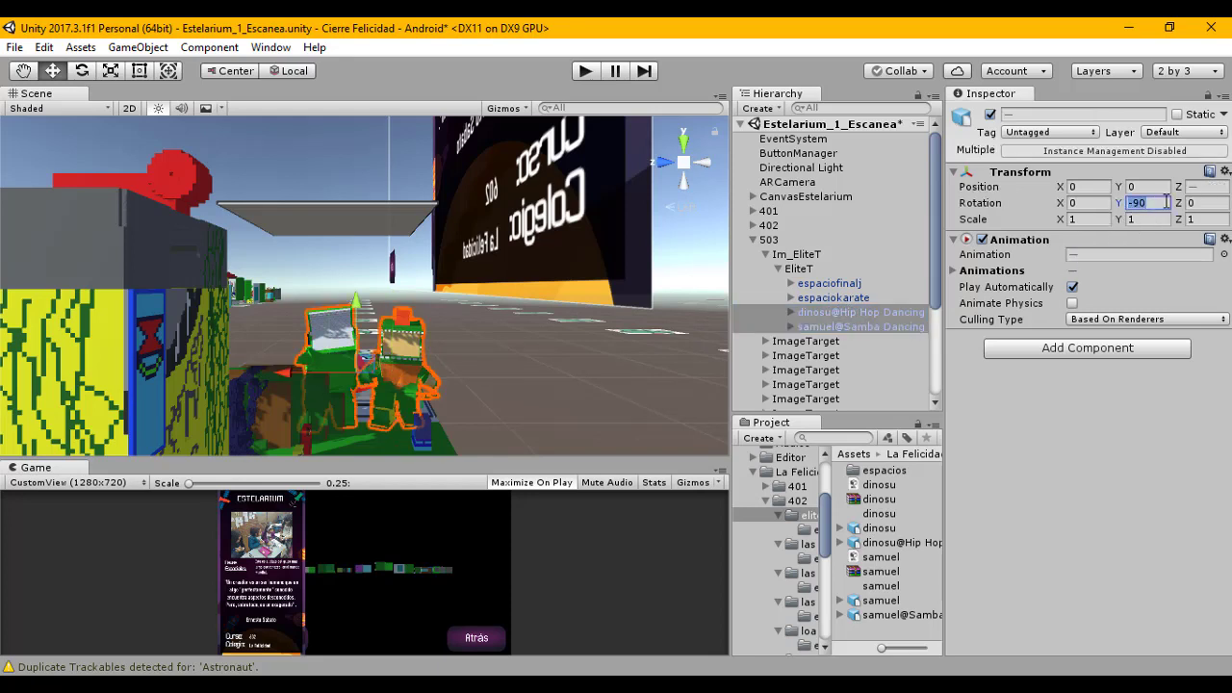
text(0)
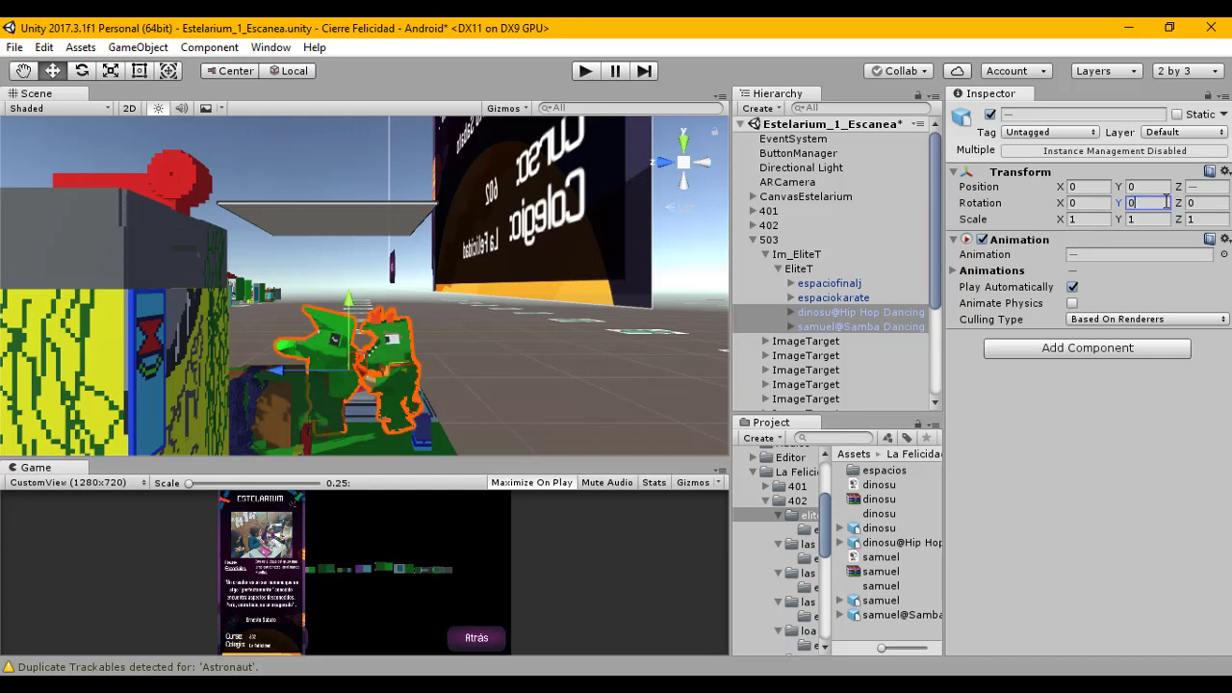
drag(1119, 203, 923, 260)
double_click(1146, 203)
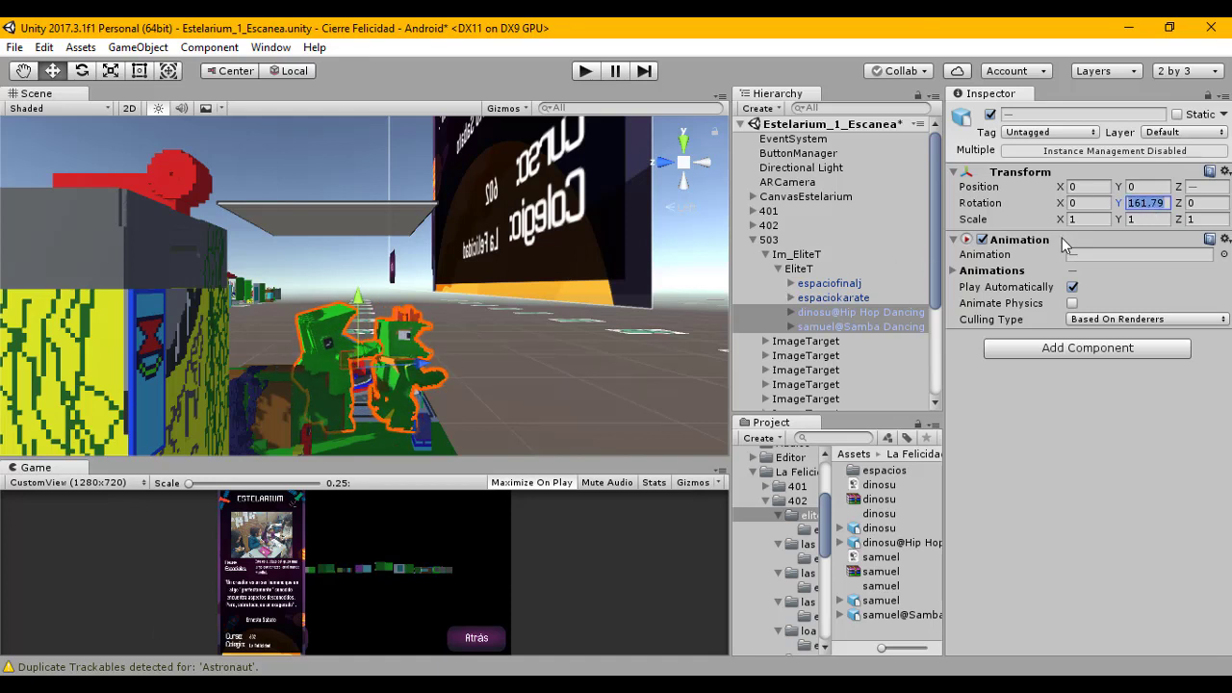
text(180)
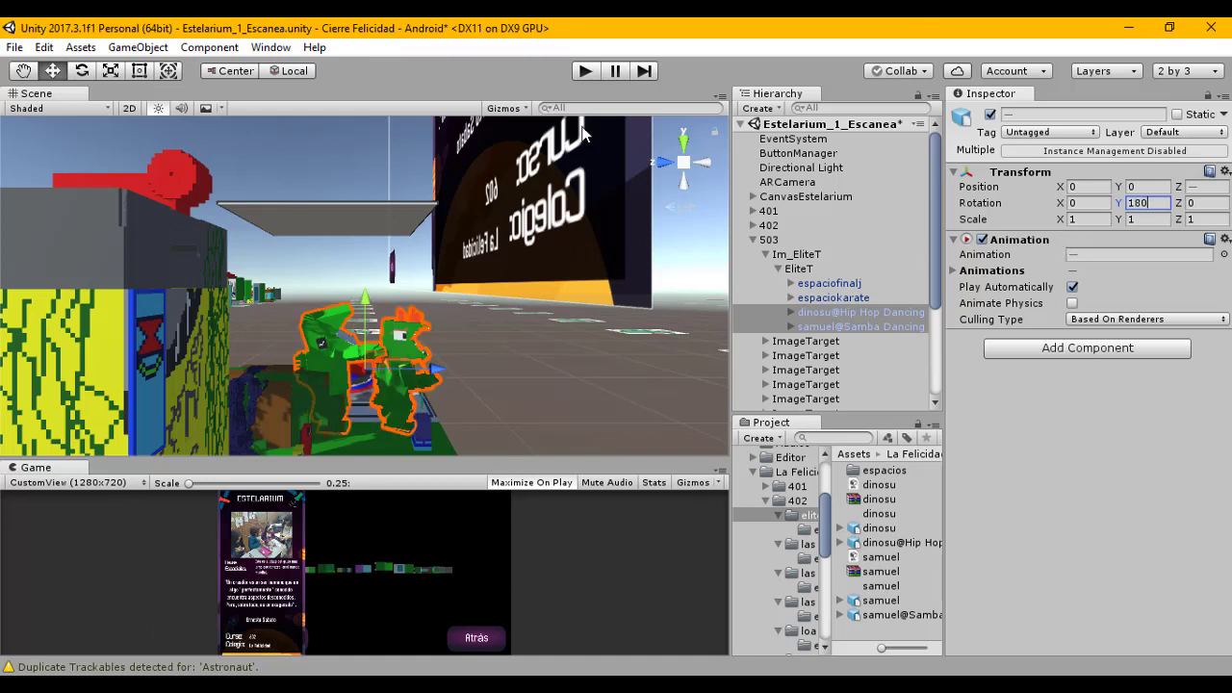
click(709, 161)
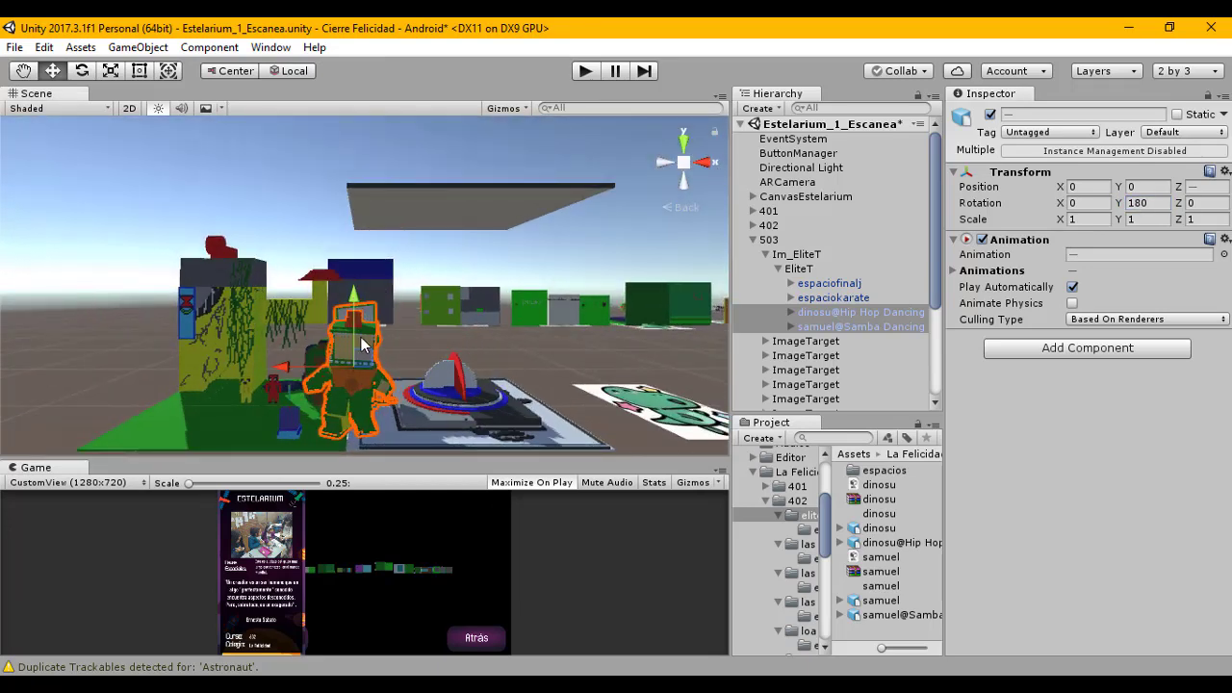
alt+drag(378, 333, 326, 332)
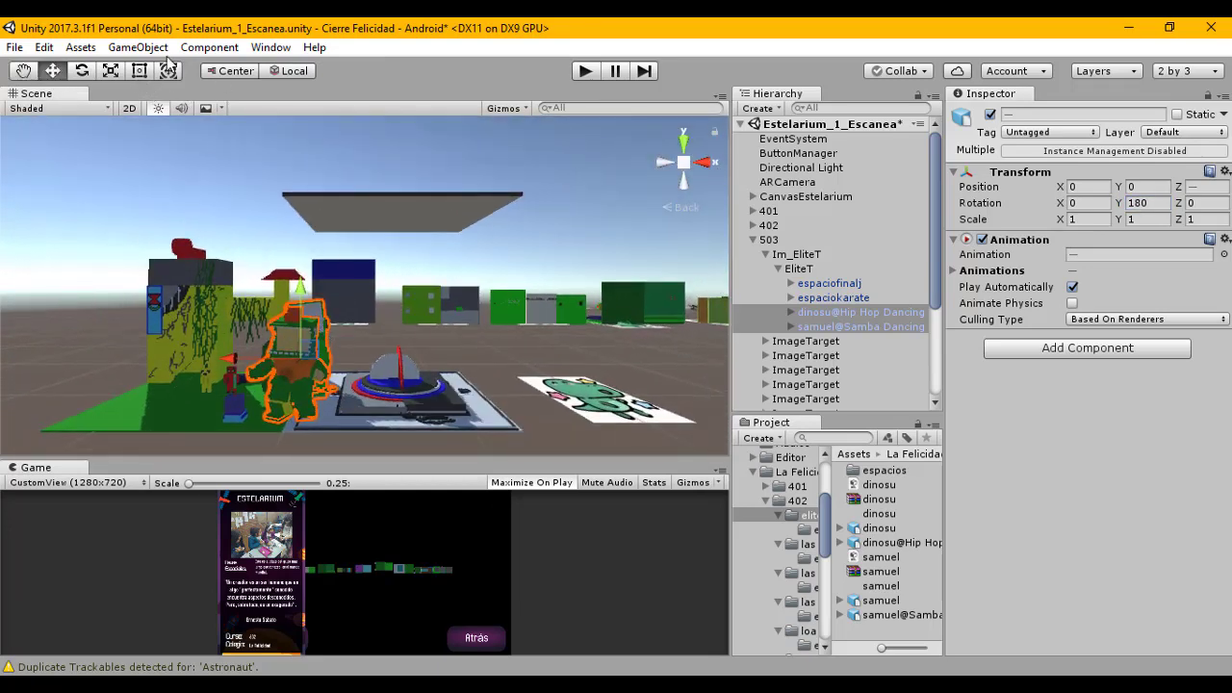
mouse_move(248, 351)
mouse_down()
mouse_move(162, 357)
mouse_move(256, 355)
mouse_up()
Step: Try turning the two dancing models around Y, up to about 225.89, and restore their Y rotation to 180
click(82, 71)
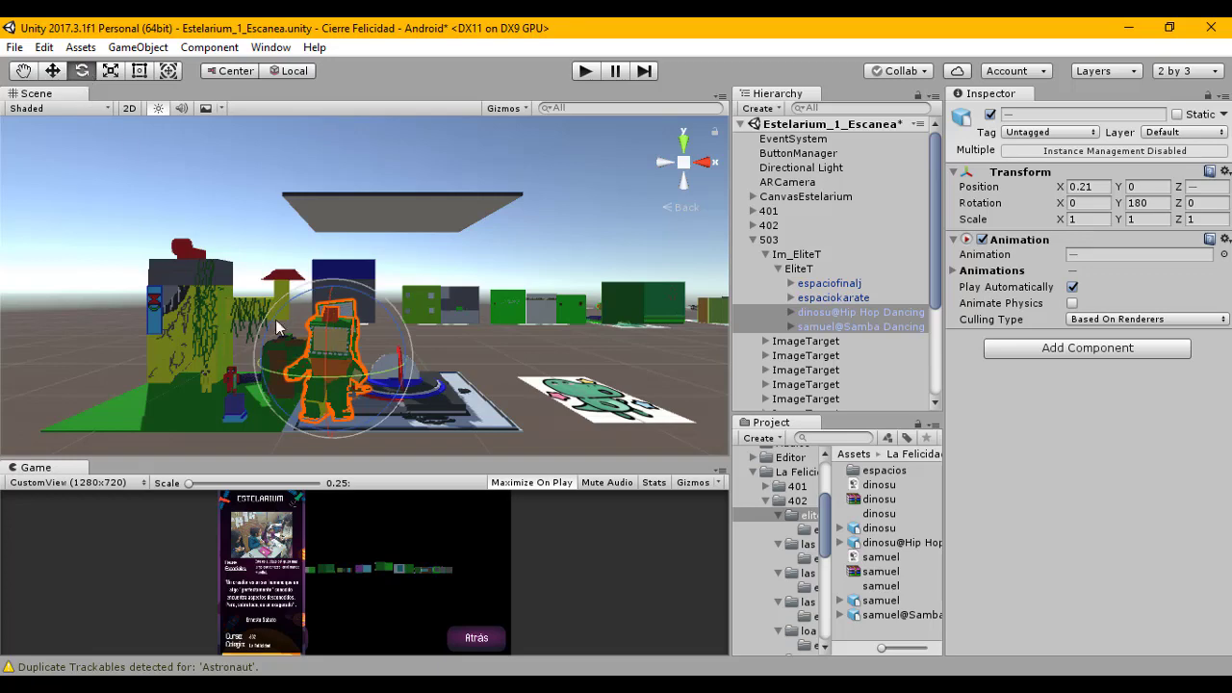
drag(363, 378, 279, 386)
key(ctrl+z)
scroll(275, 352, up, 5)
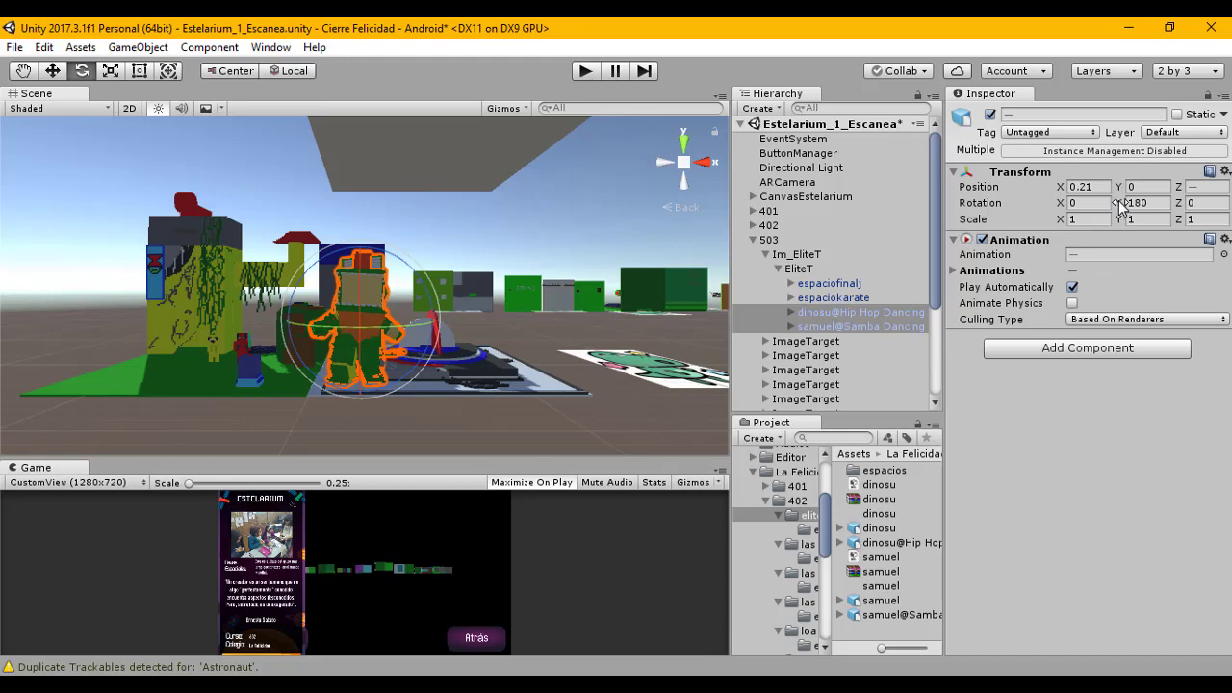
mouse_move(1119, 209)
mouse_down()
mouse_move(1059, 209)
mouse_move(1126, 209)
mouse_up()
drag(89, 207, 28, 111)
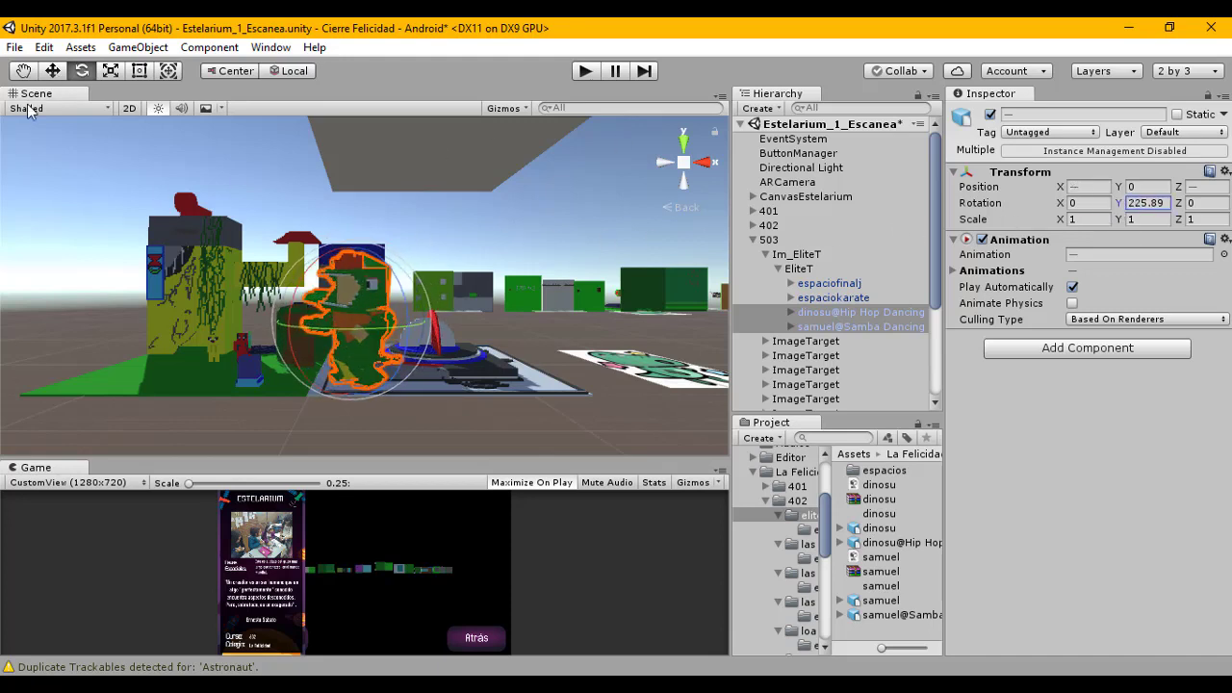
click(1161, 203)
text(180)
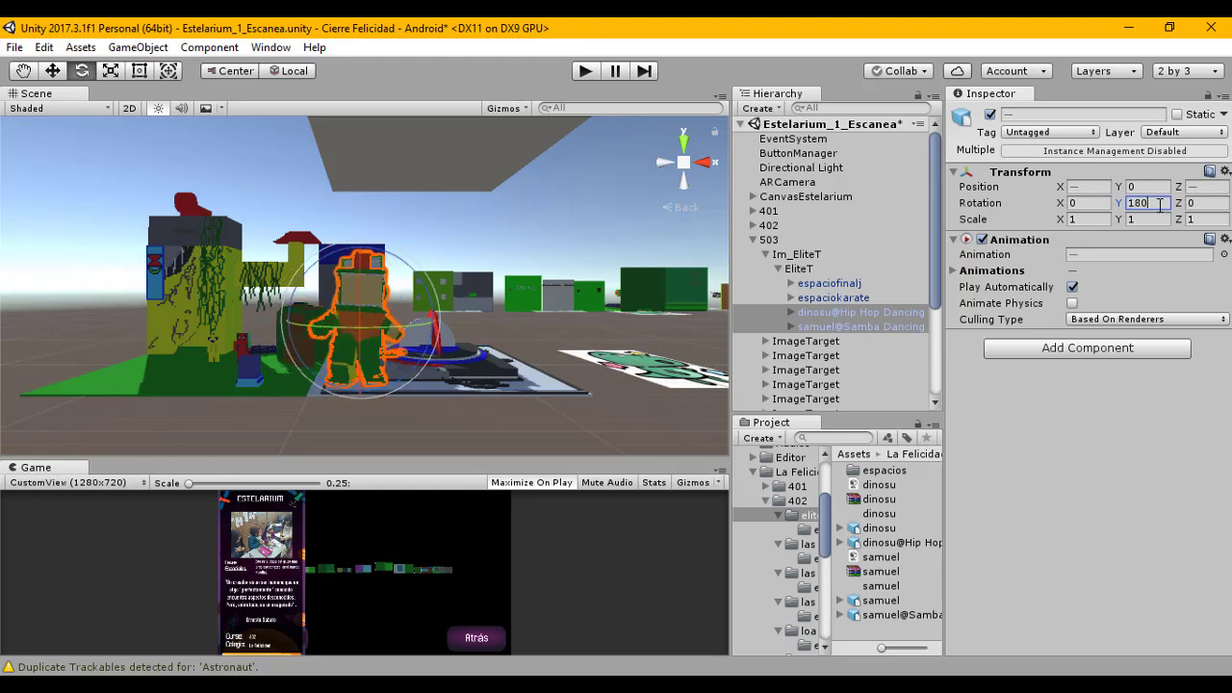
Step: Move dinosu@Hip Hop Dancing onto the karate space, to about 0.774 on X and -0.017 on Z
click(53, 70)
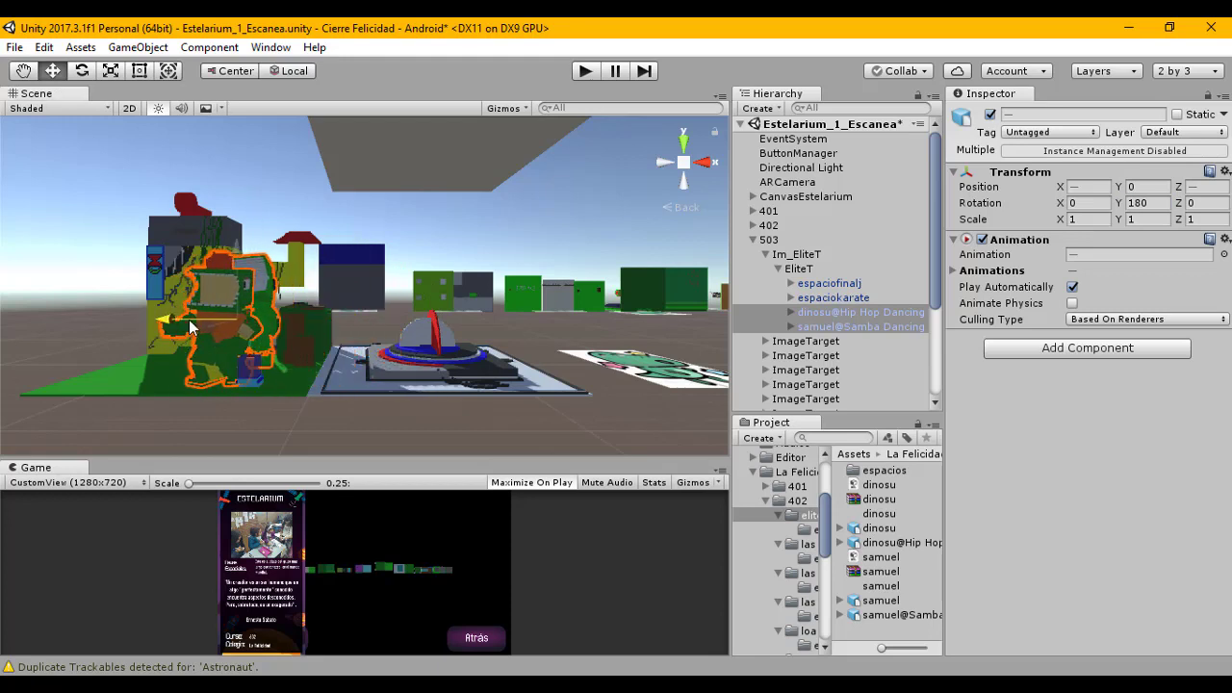
click(842, 314)
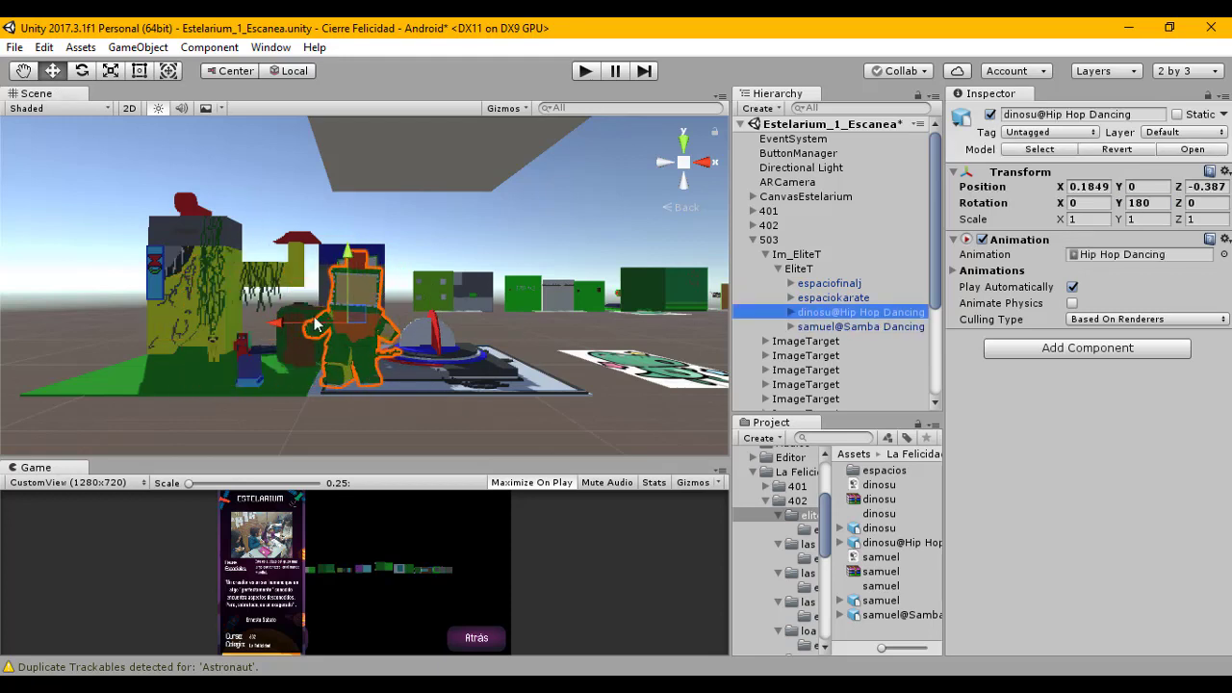
drag(401, 335, 408, 335)
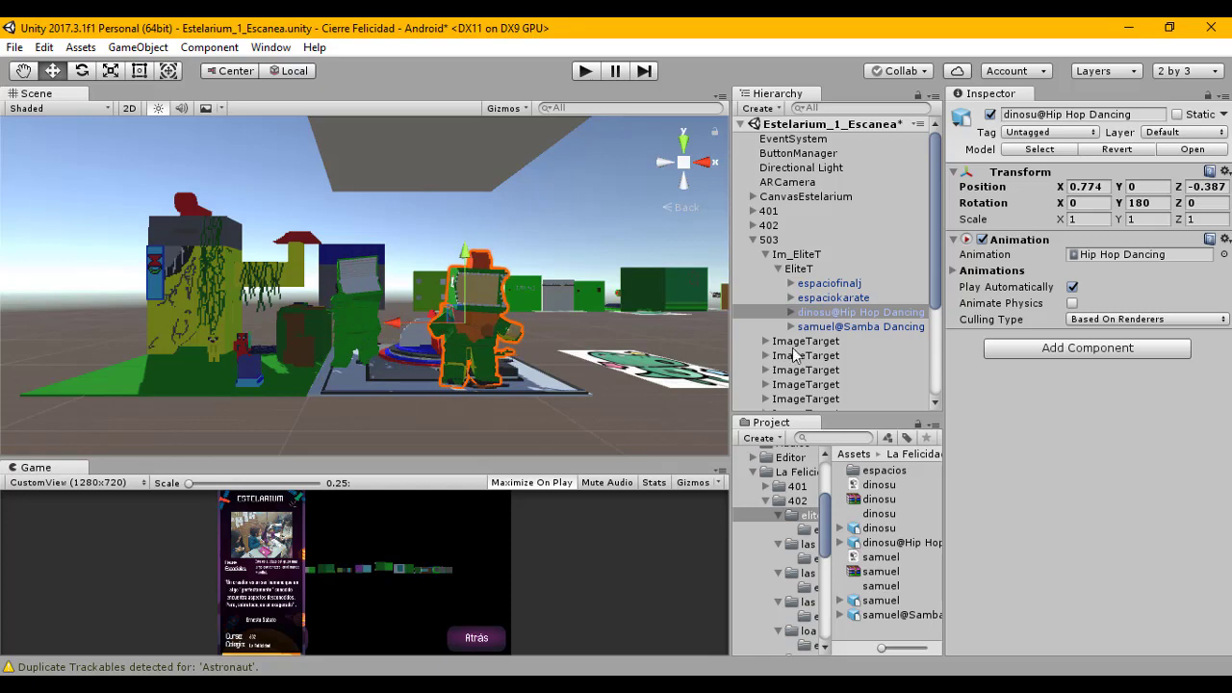
click(1183, 188)
text(0.3)
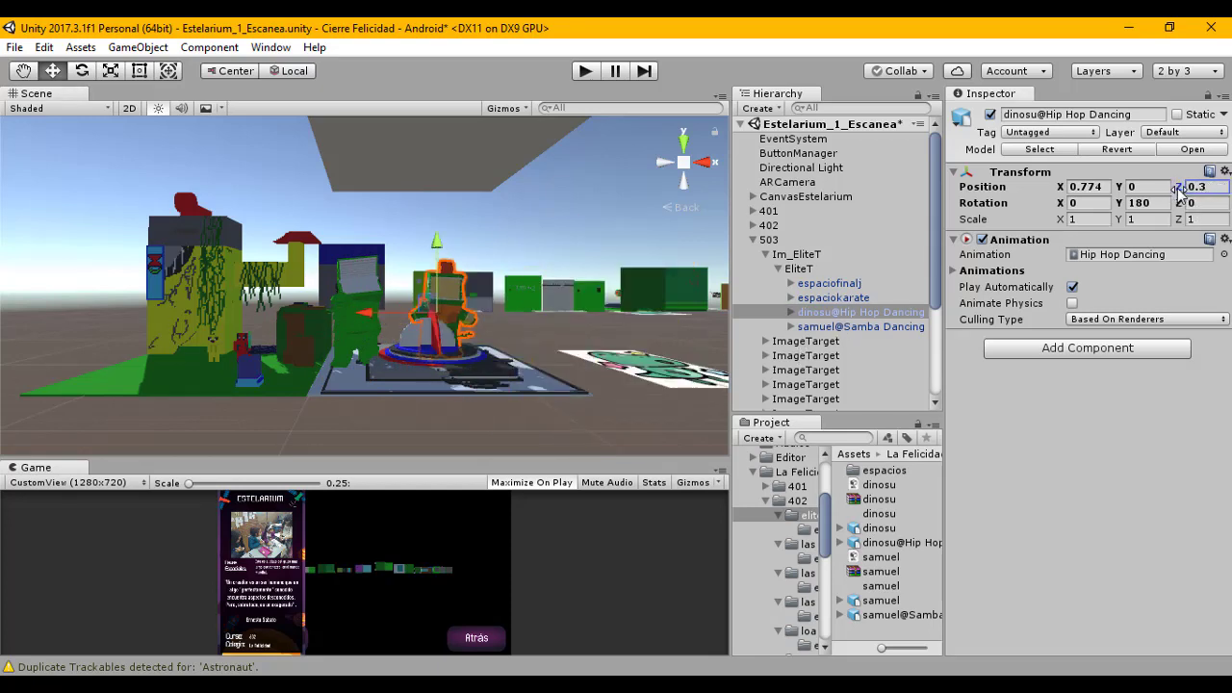
drag(1180, 190, 1178, 190)
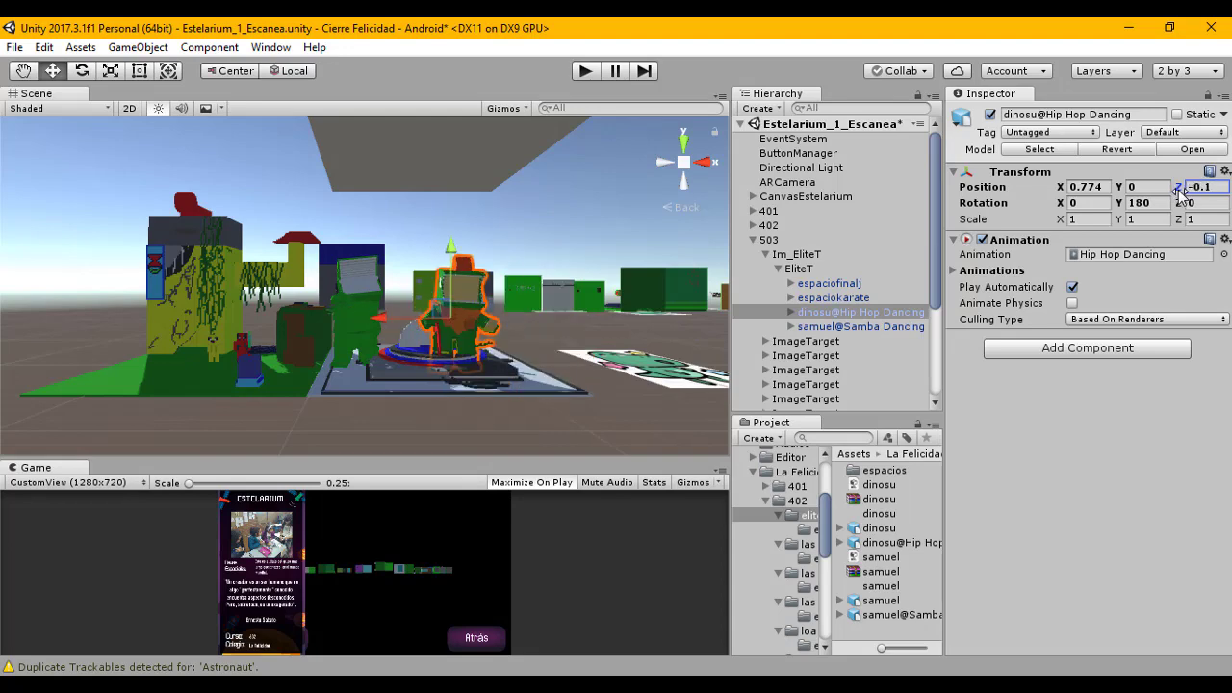
click(689, 165)
drag(306, 332, 325, 333)
click(666, 166)
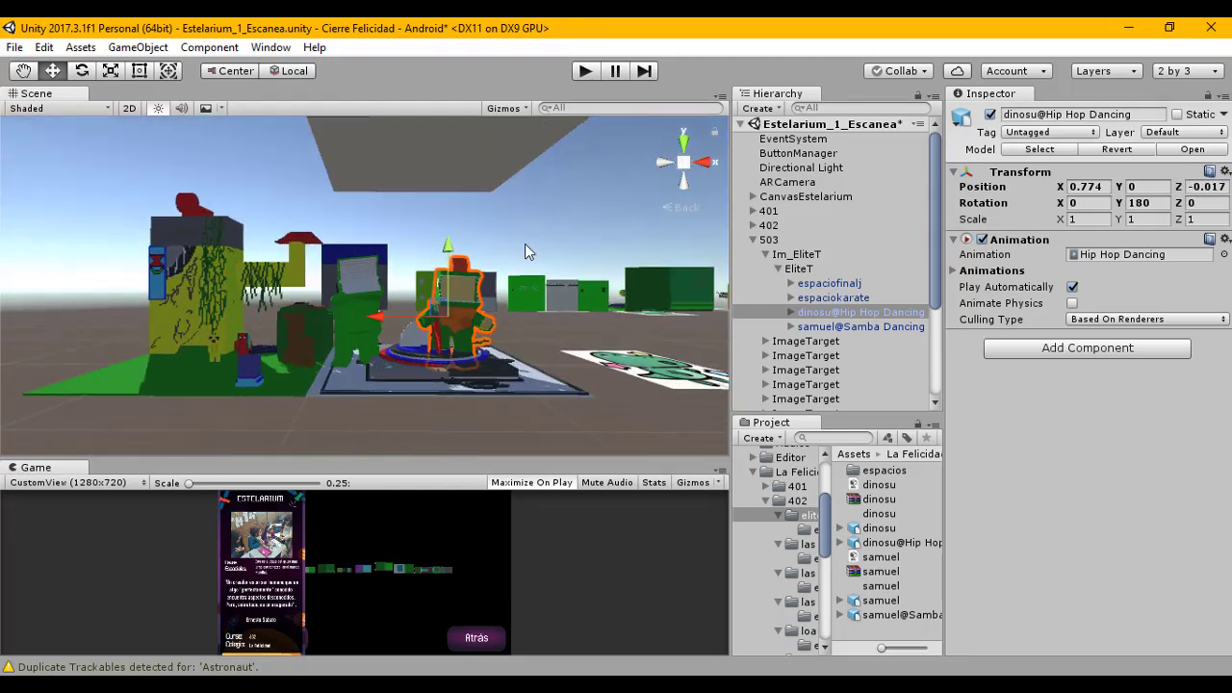
Step: Move samuel@Samba Dancing onto the other space, to about -0.415 on X
click(345, 343)
drag(287, 321, 198, 307)
middle_drag(388, 276, 360, 287)
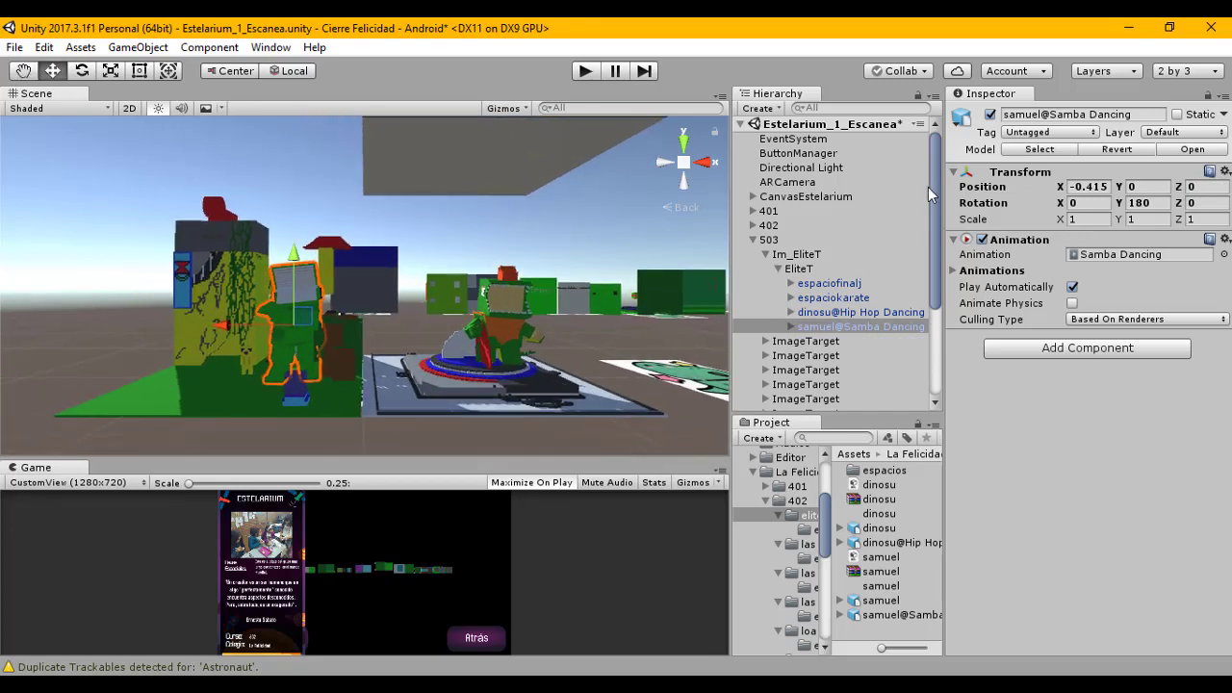
Step: Collapse the EliteT group and switch it off and on to check which spaces and models it contains
click(779, 270)
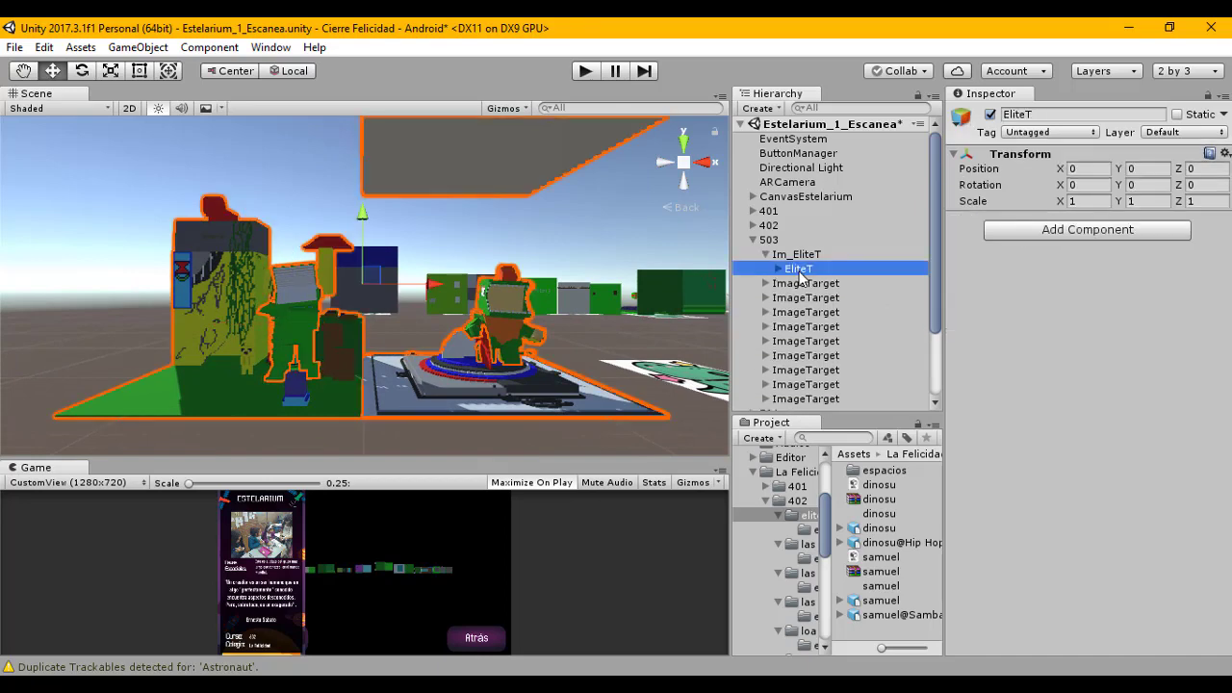
click(799, 270)
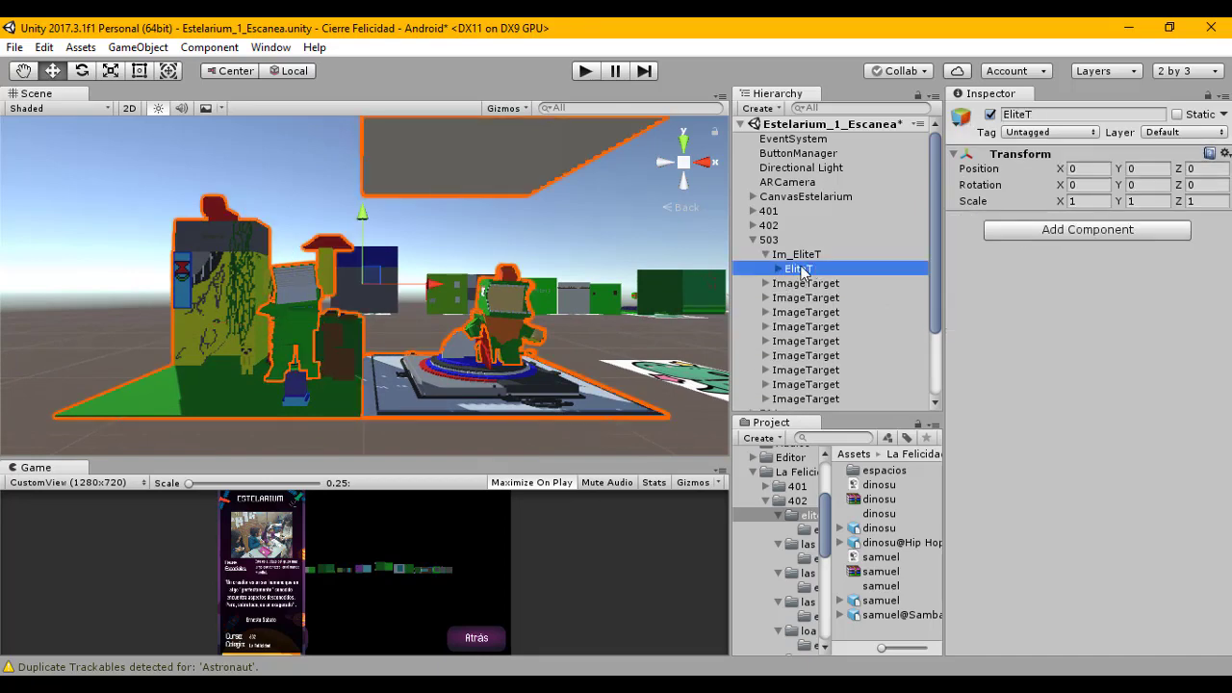
click(991, 115)
click(991, 115)
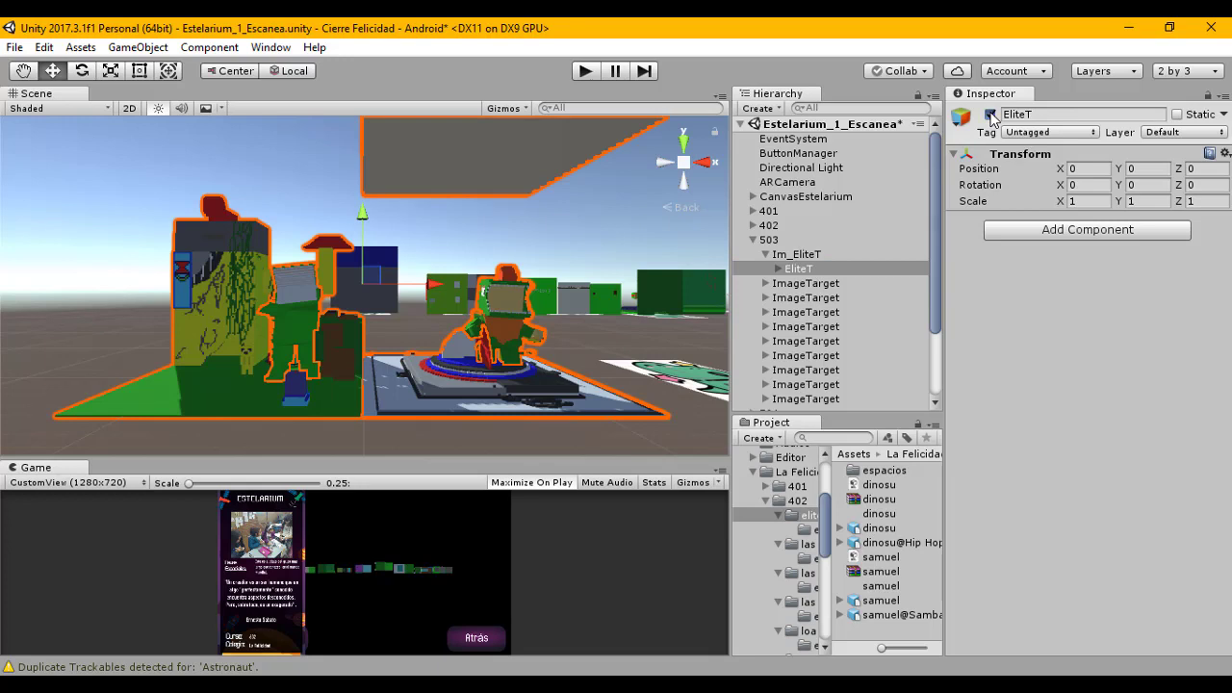
click(991, 114)
click(991, 114)
scroll(409, 297, down, 4)
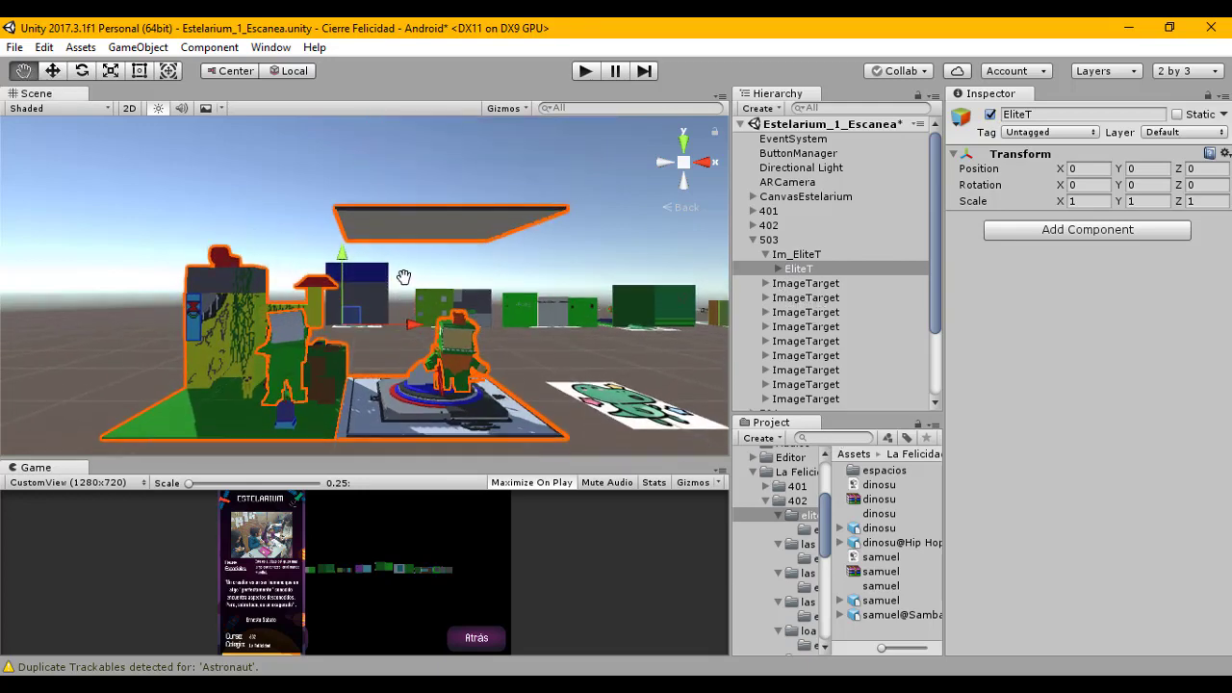
alt+drag(403, 276, 446, 272)
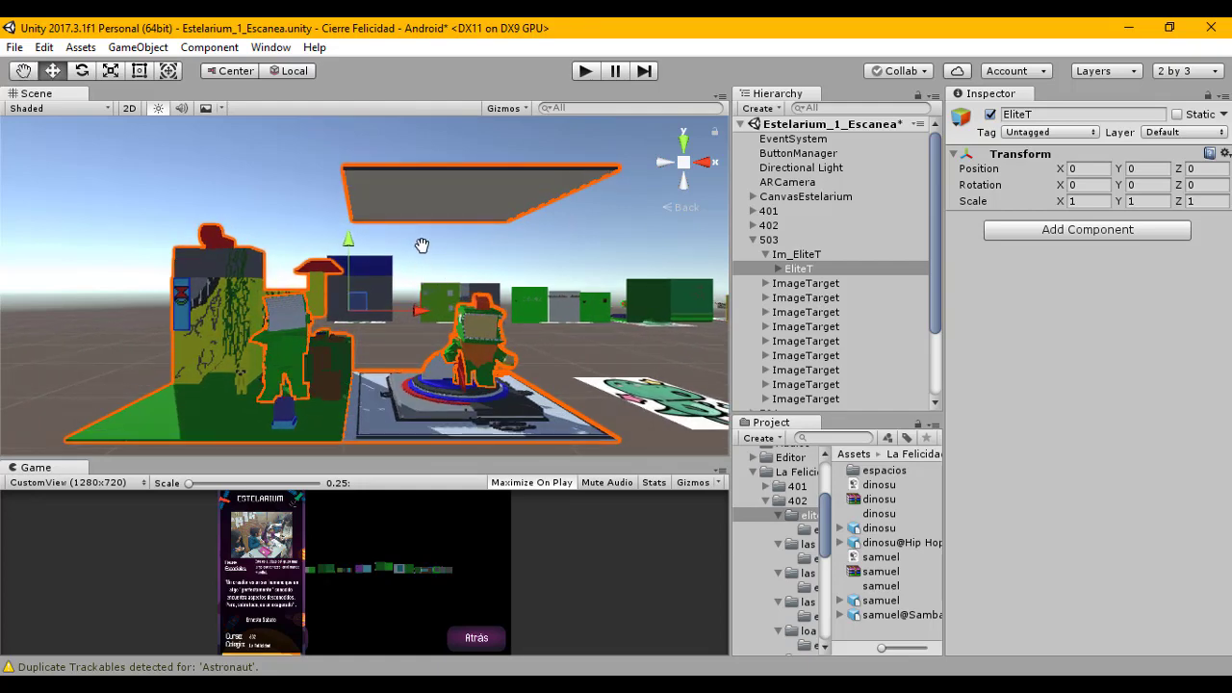
middle_drag(422, 246, 432, 213)
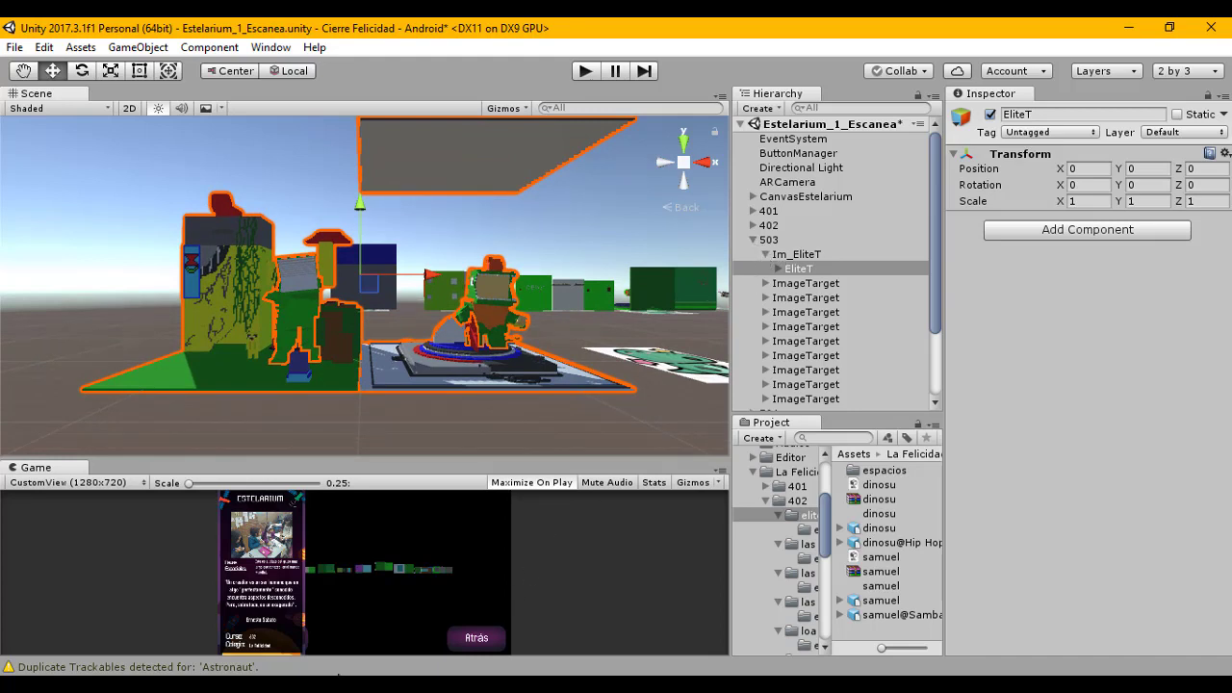
Step: Switch to File Explorer and show an enlarged preview of the sasovasava image from marcadores, folder 401
click(287, 685)
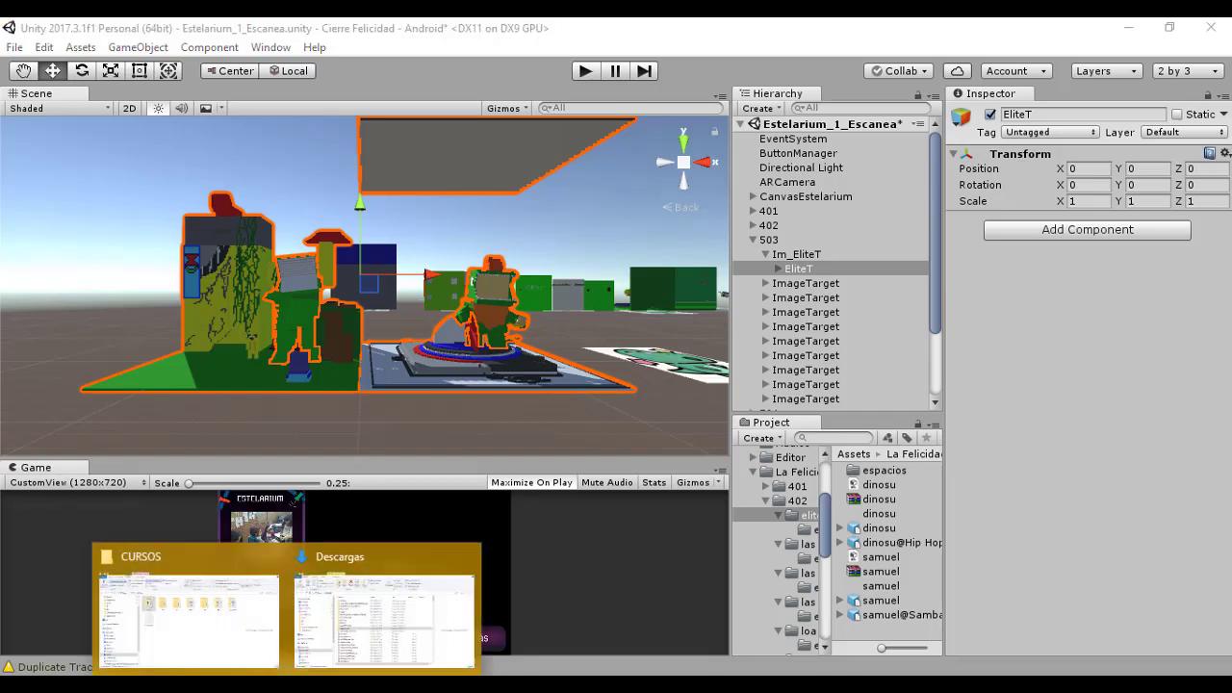
click(231, 624)
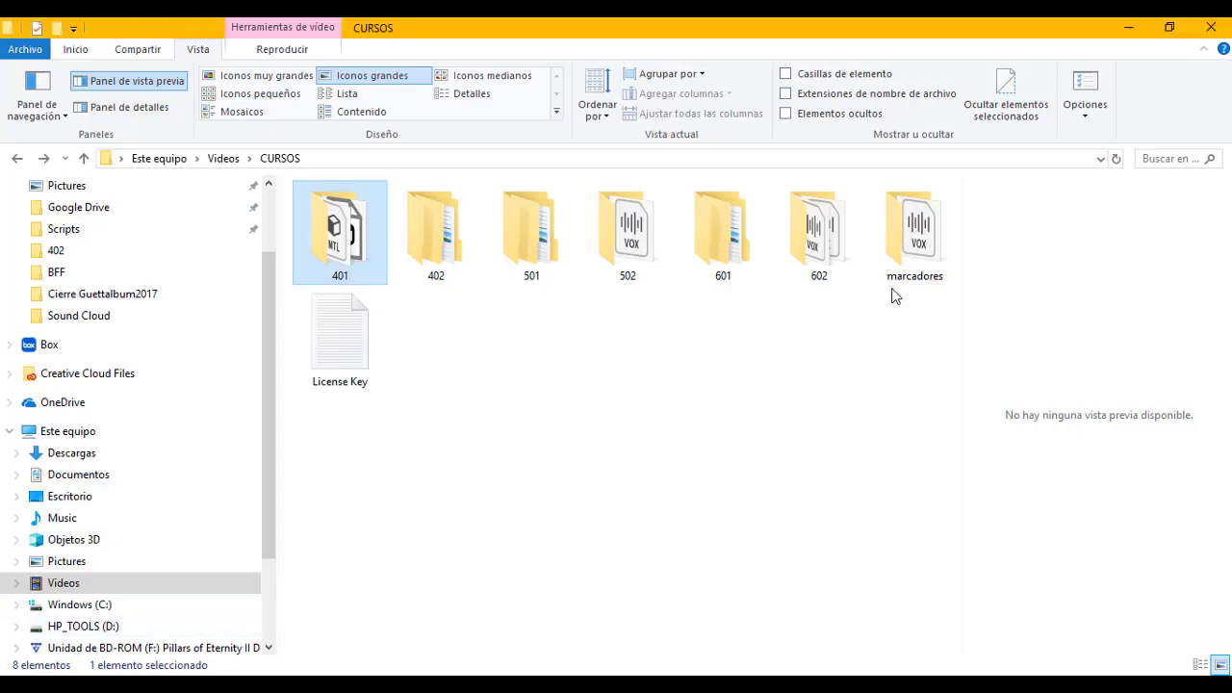
double_click(913, 225)
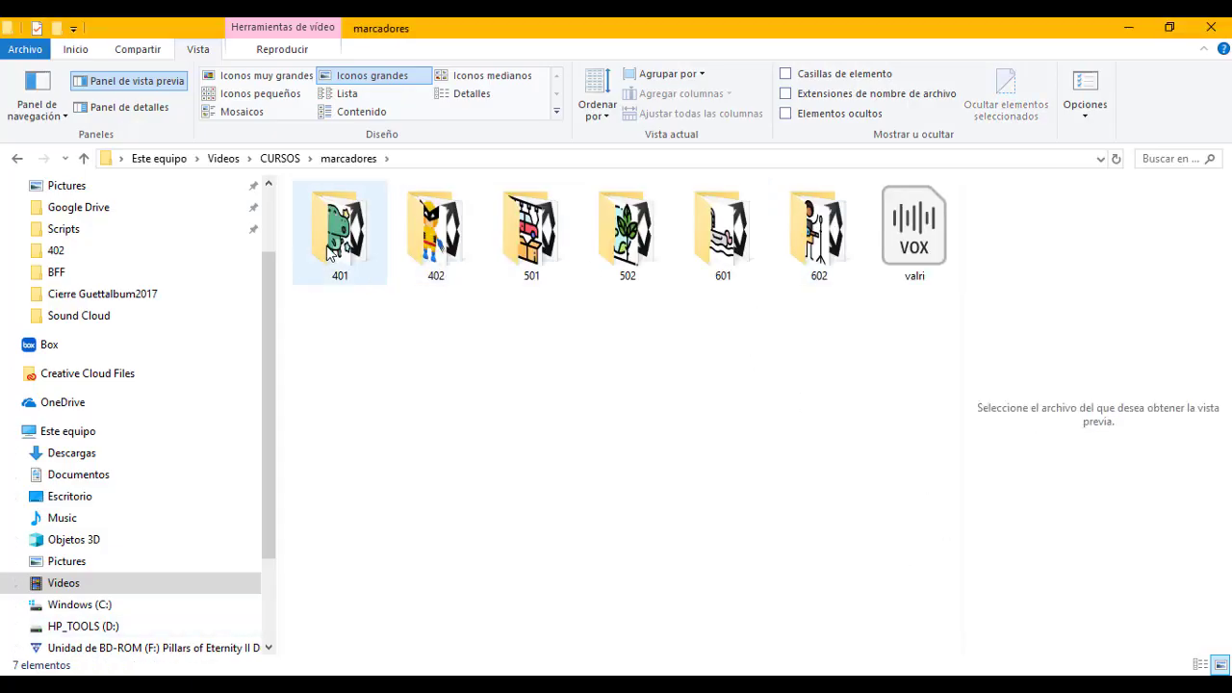
click(341, 242)
double_click(342, 243)
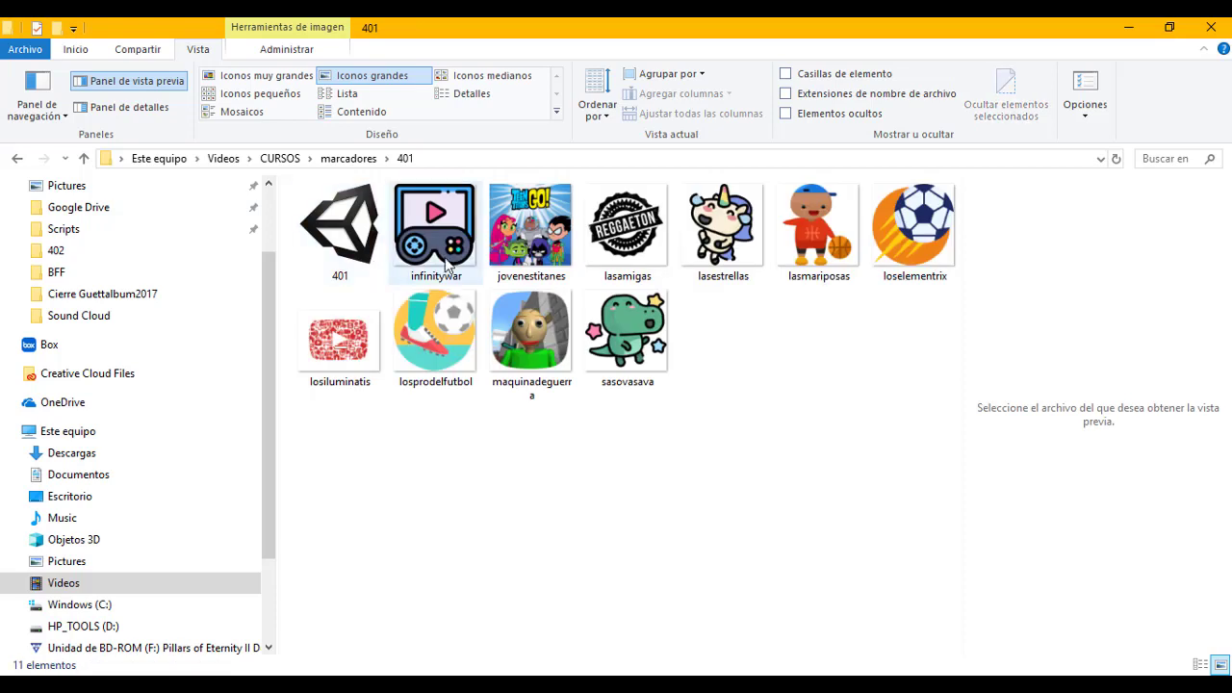
click(664, 336)
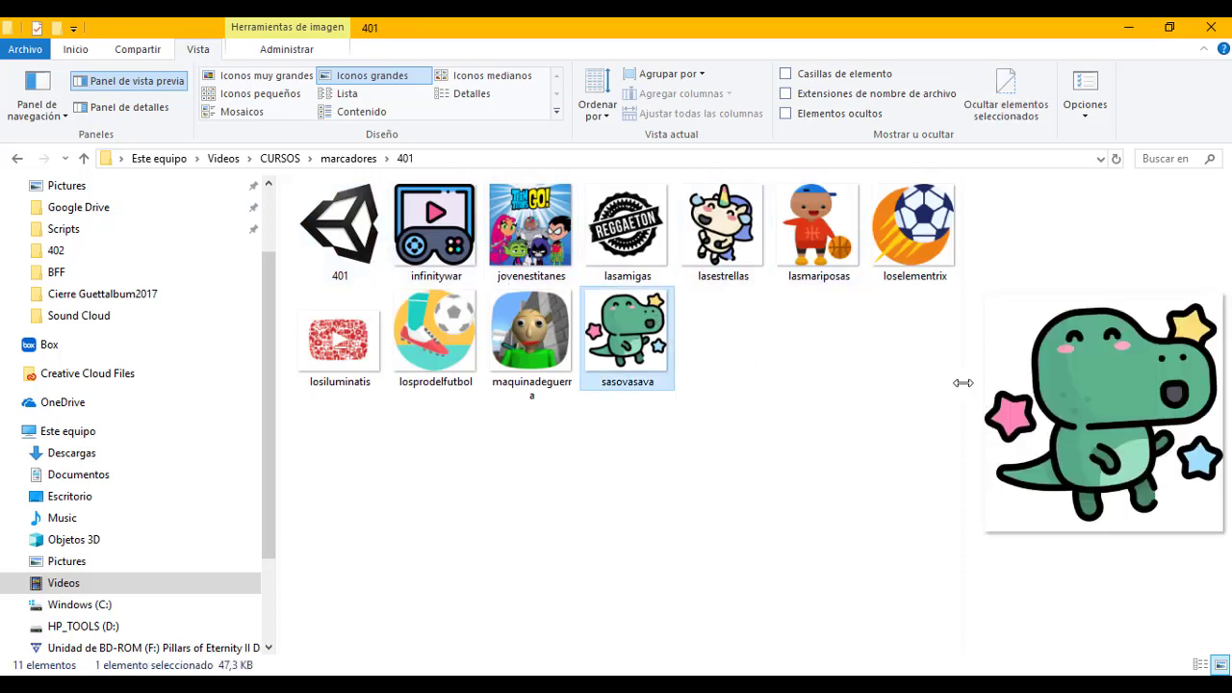
drag(963, 383, 442, 392)
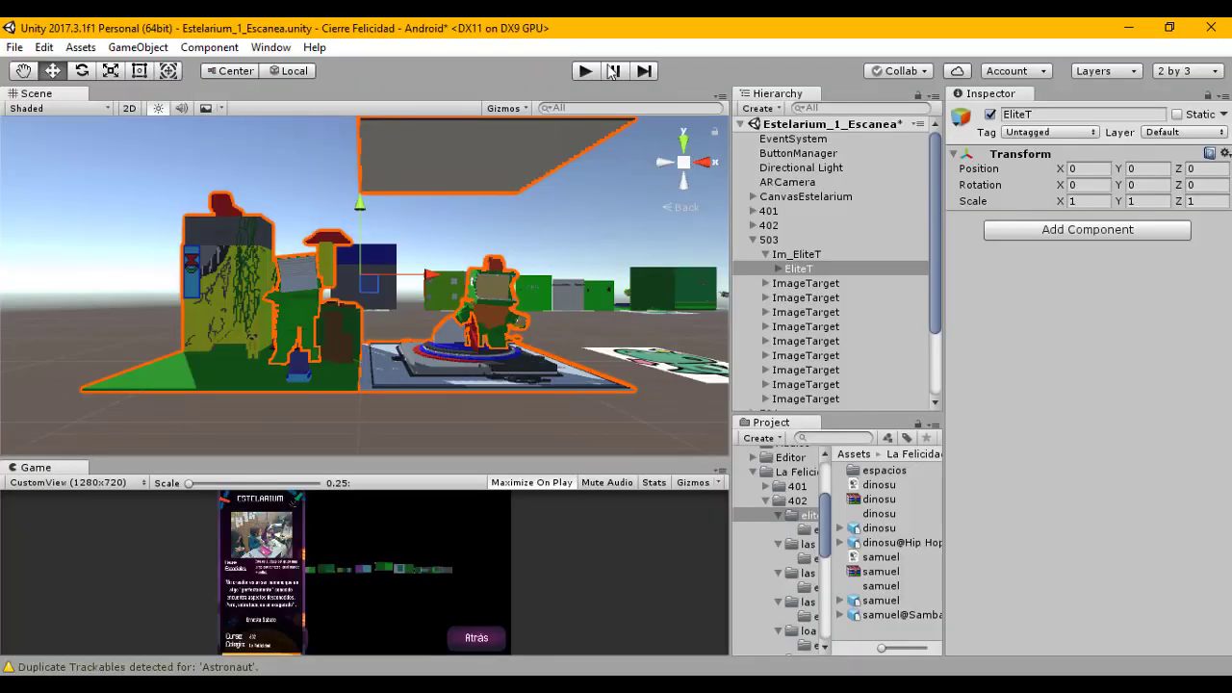
Step: Run the scene in play mode to test the EliteT content on the sasovasava marker, and stop it
click(584, 71)
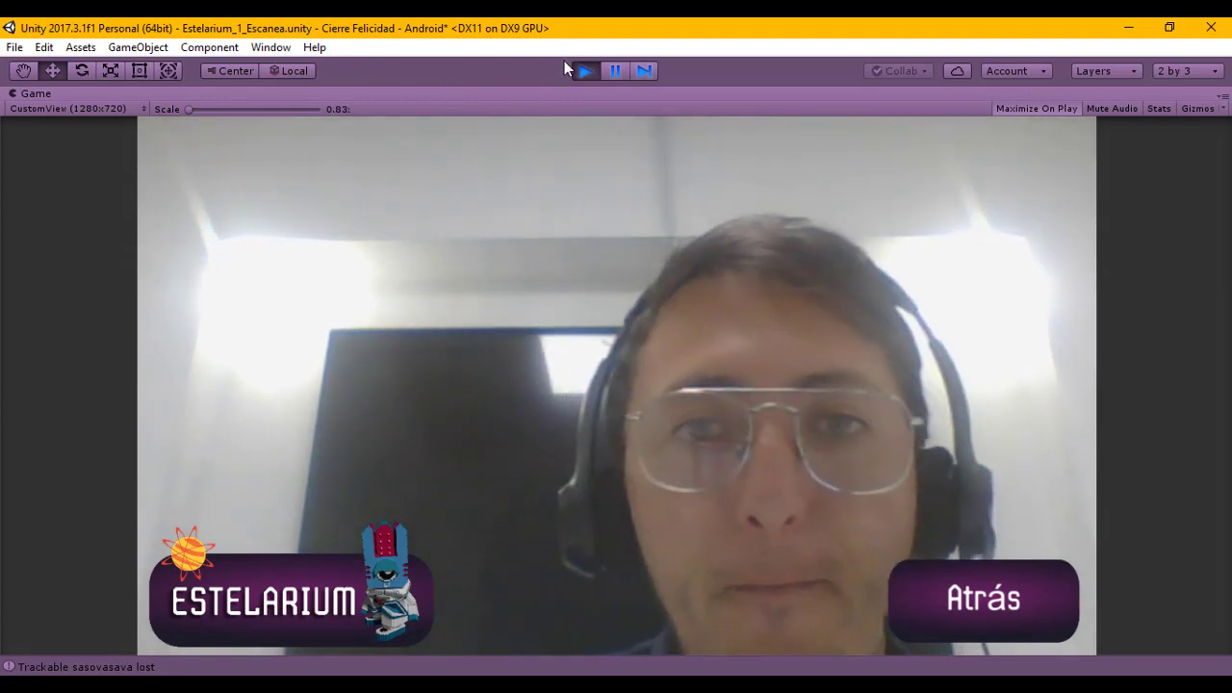
click(582, 71)
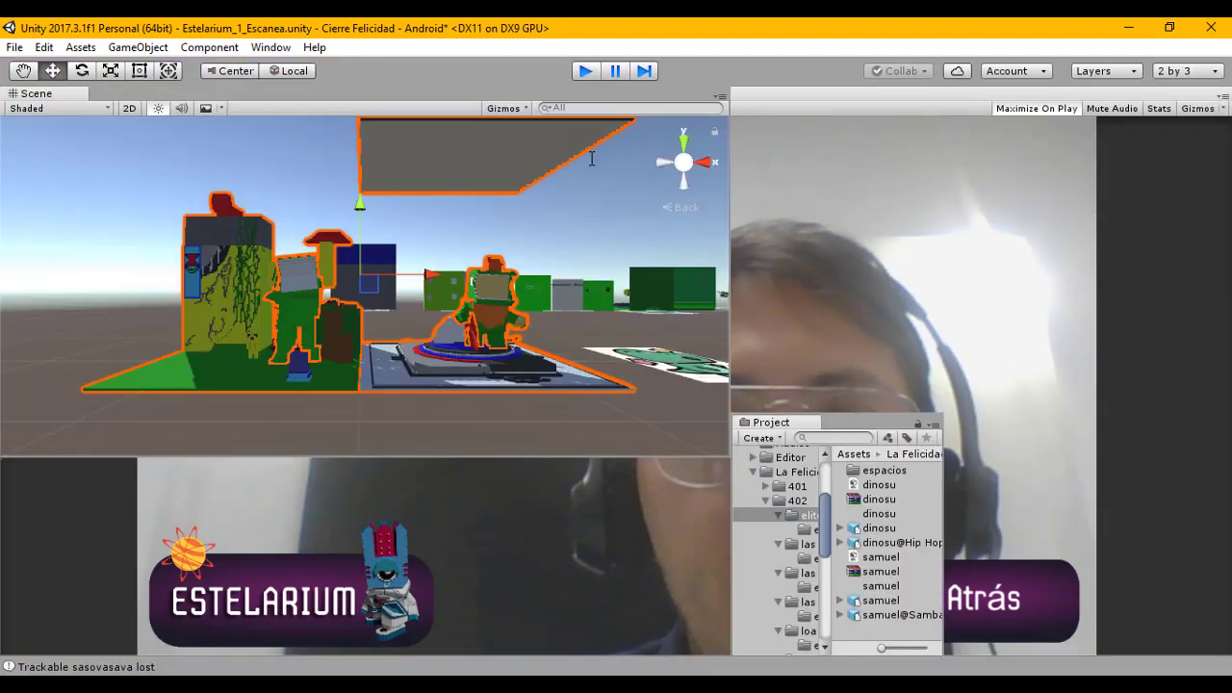
alt+drag(494, 202, 481, 232)
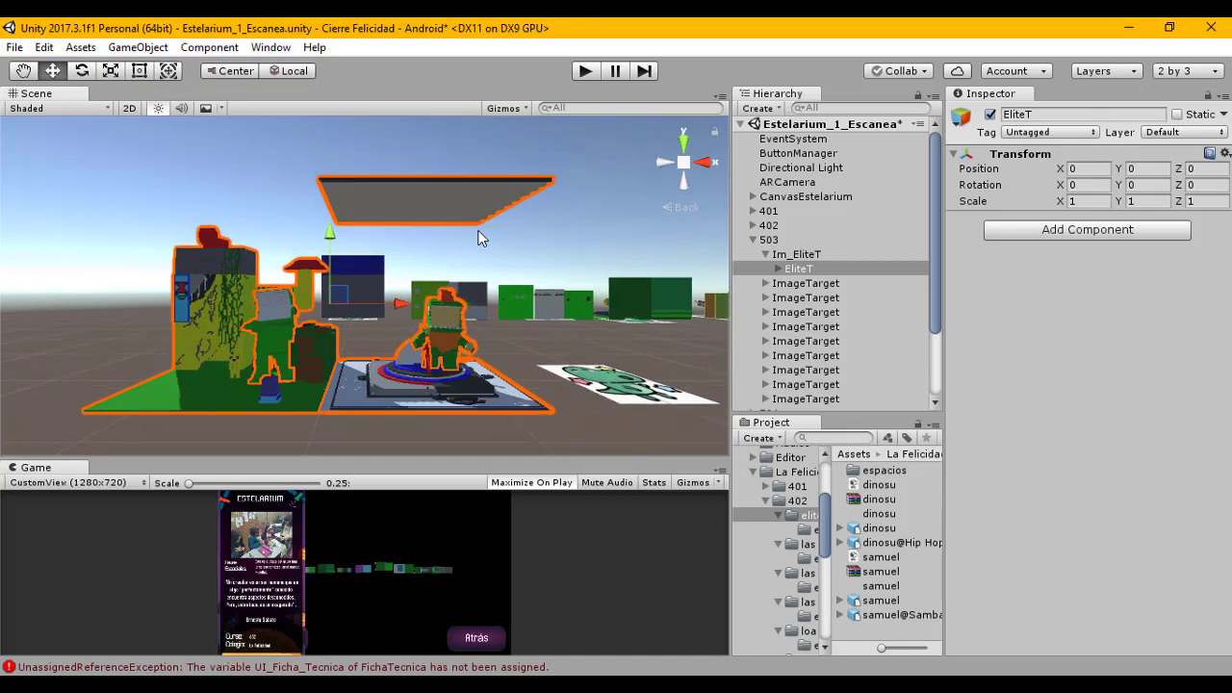
Step: Set the X rotation of the EliteT group to 90 so it stands upright over its image target
click(791, 257)
click(797, 270)
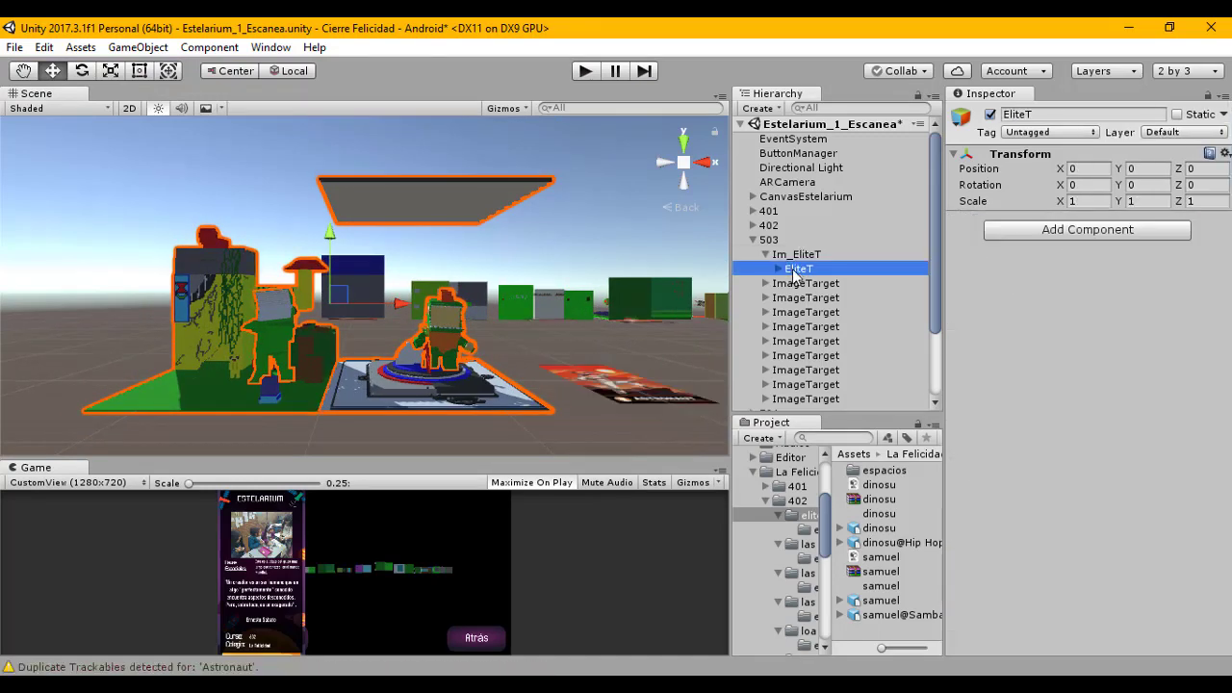
click(1090, 186)
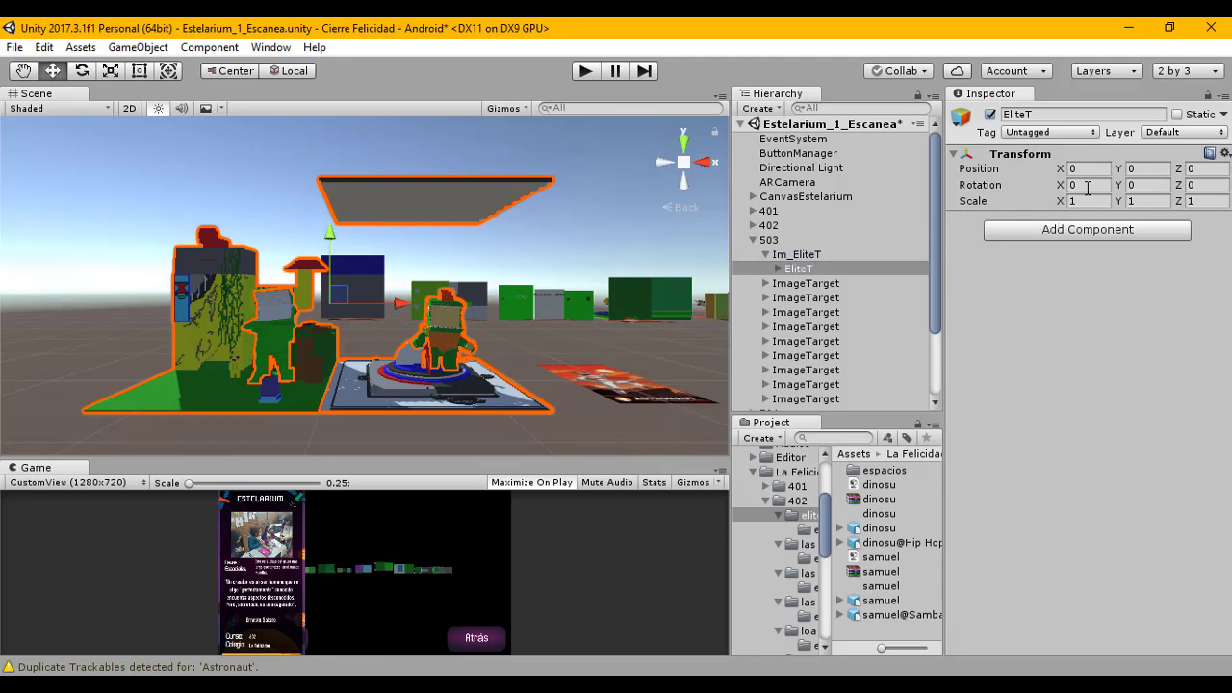
text(90)
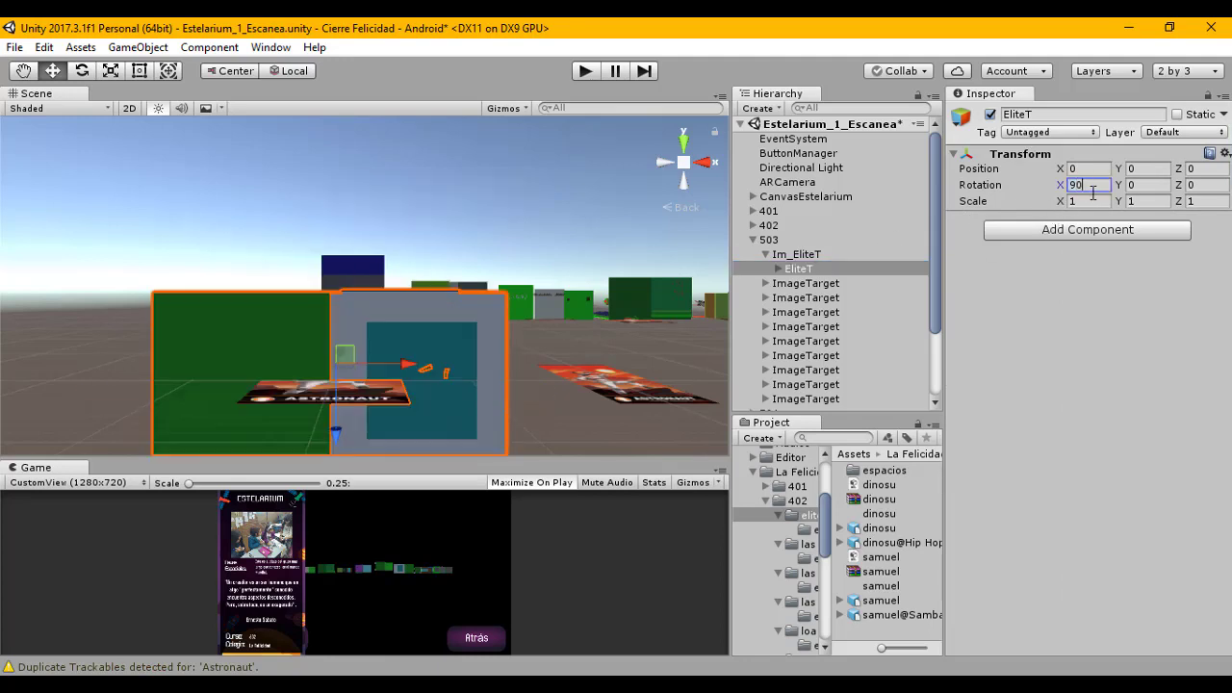
click(683, 142)
middle_drag(300, 332, 256, 362)
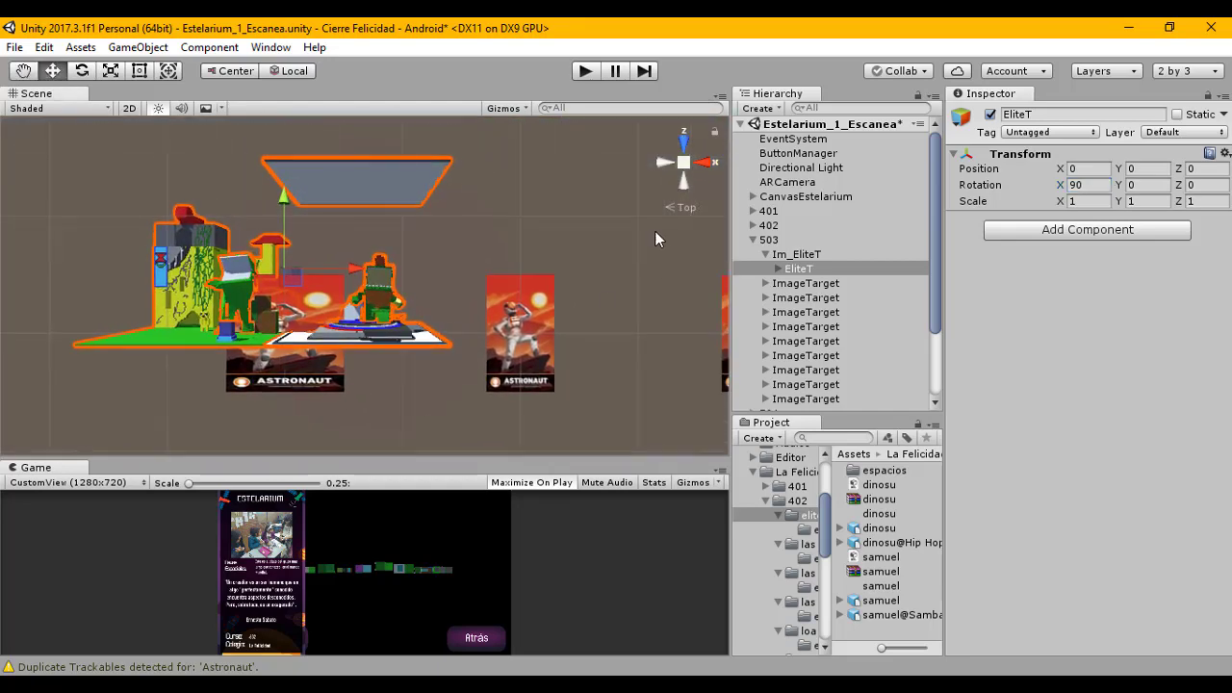
Step: Reposition the EliteT group over its marker, to about 0.649 on Y and -0.464 on Z
click(709, 166)
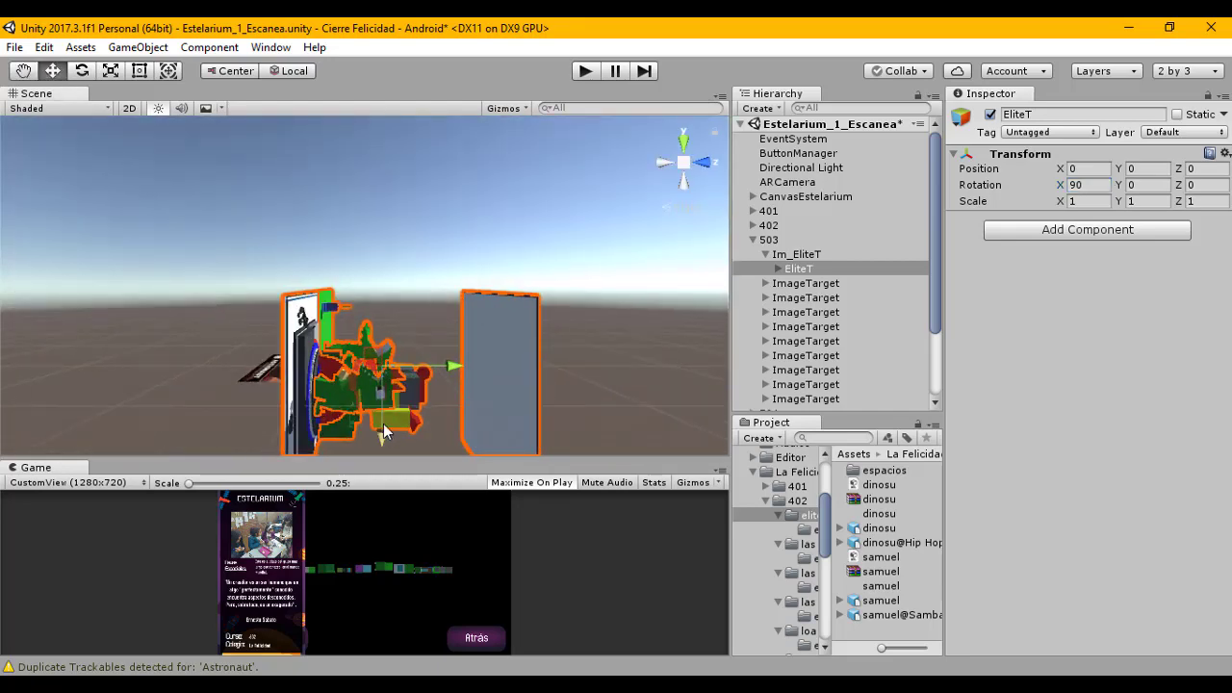
drag(383, 423, 372, 353)
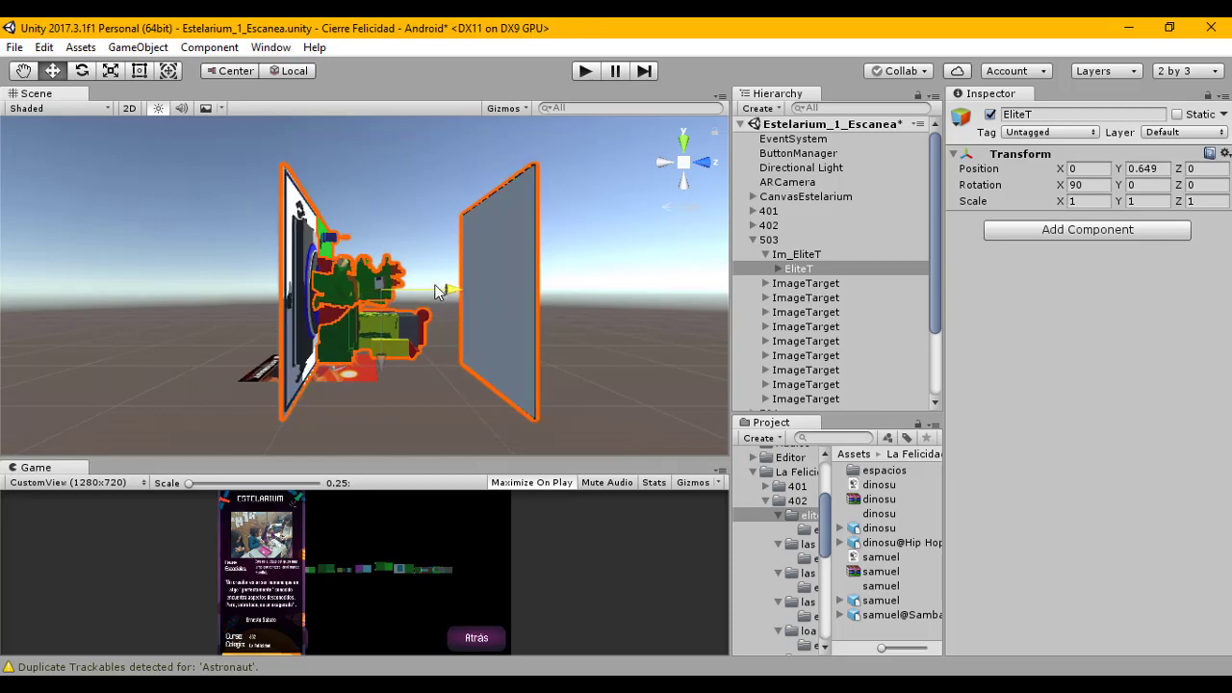
drag(435, 284, 394, 285)
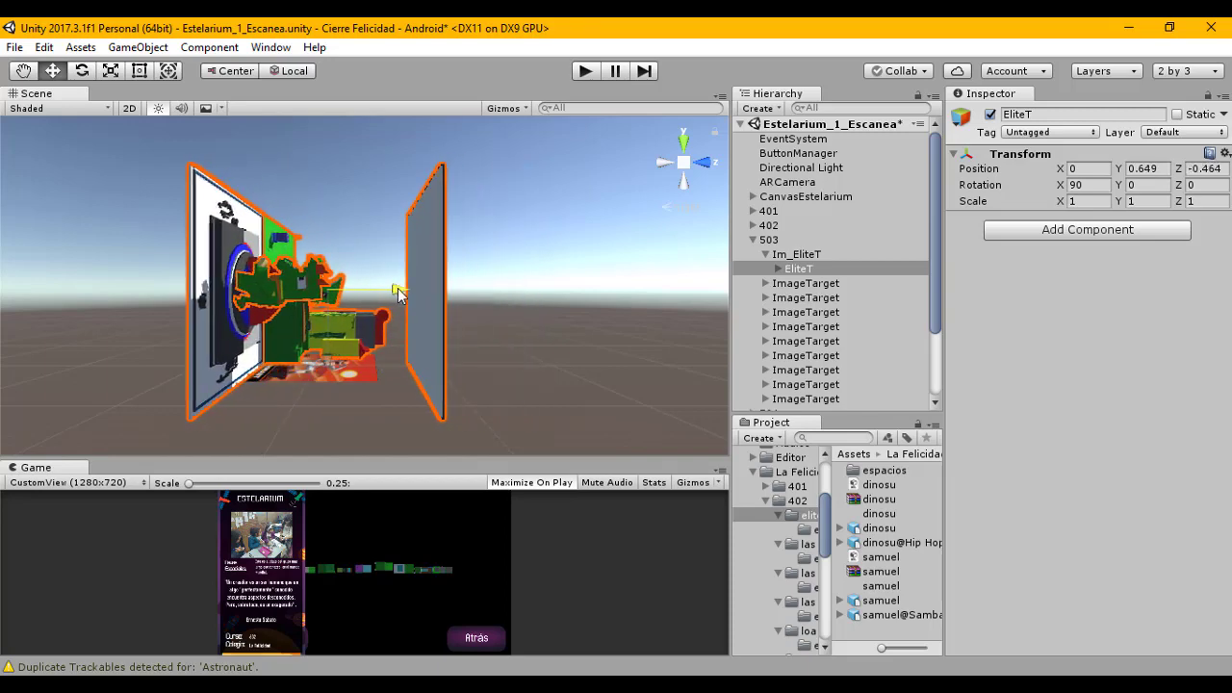
Step: Check the image target assigned to Im_EliteT and run the scene to test the rotated EliteT group
click(823, 255)
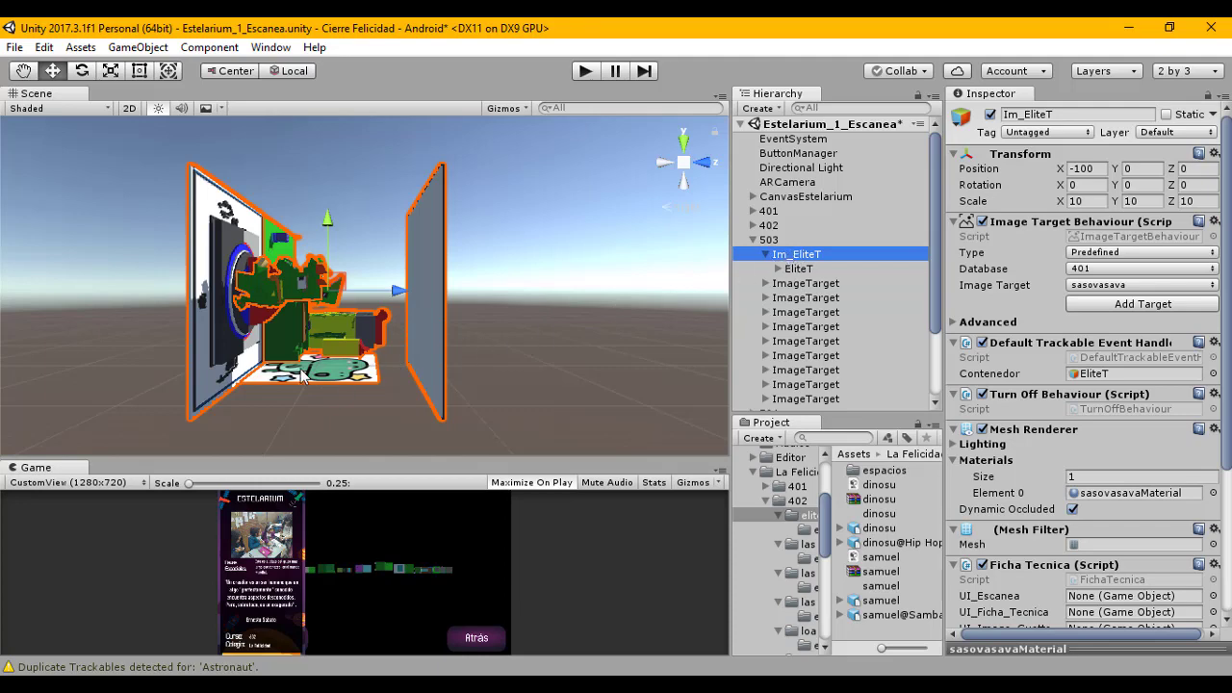
click(662, 164)
click(688, 145)
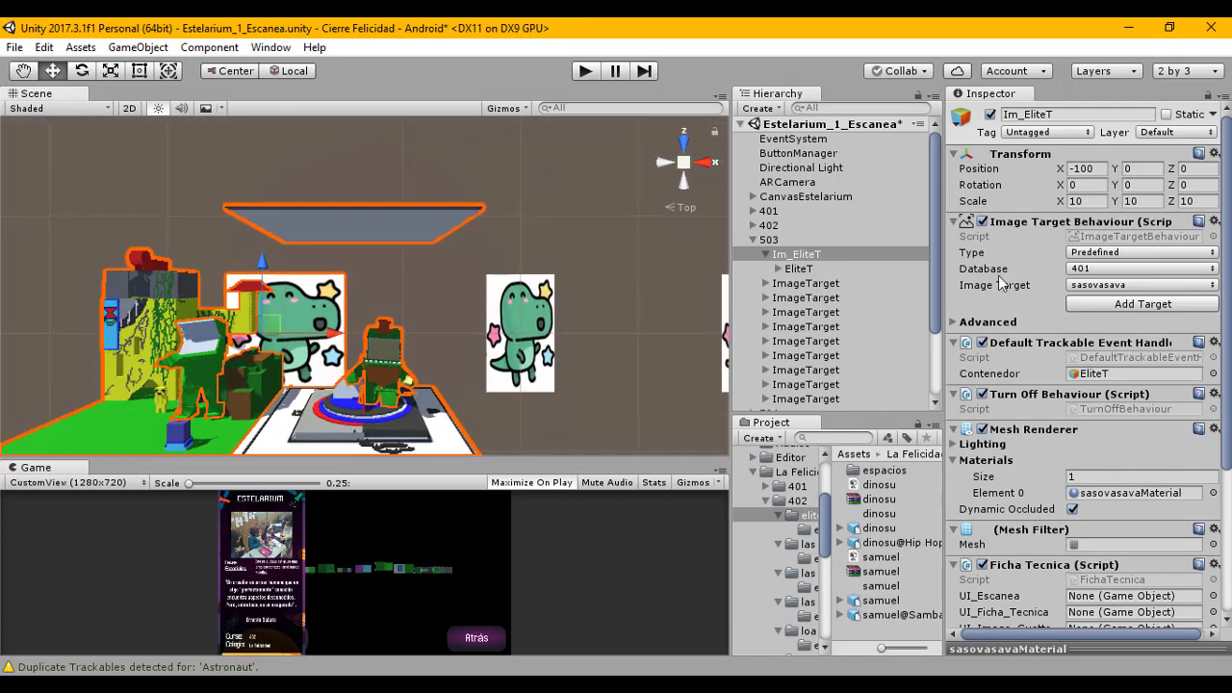
click(1113, 287)
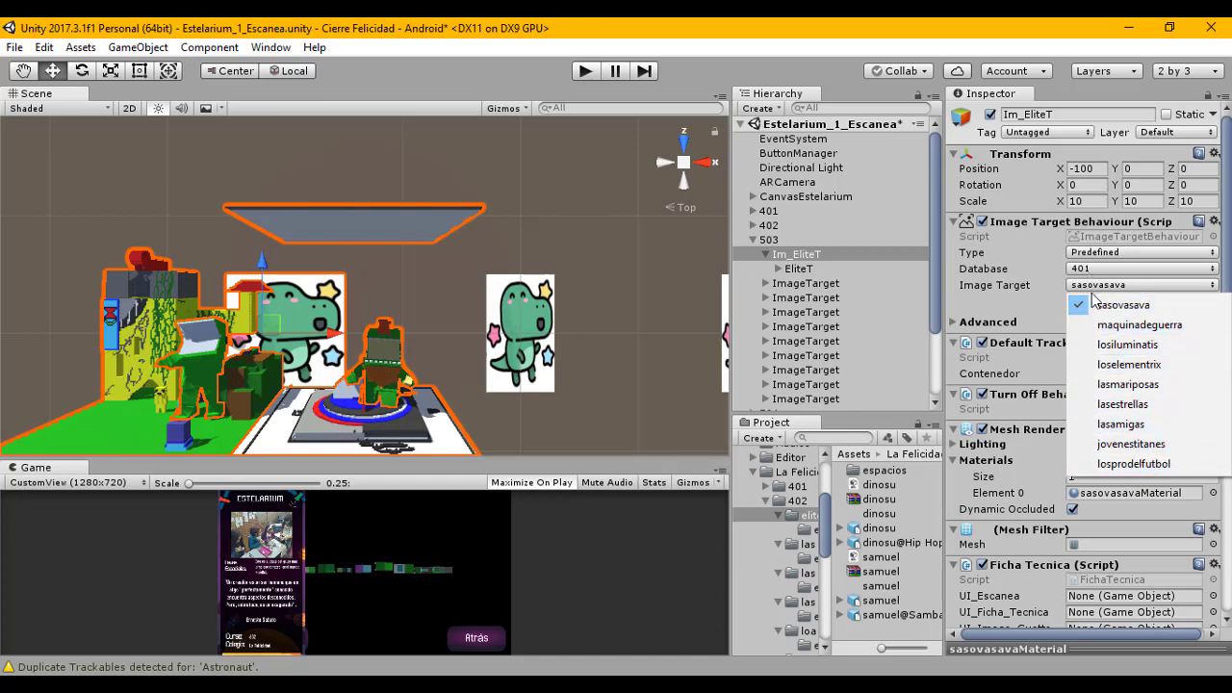
click(1040, 308)
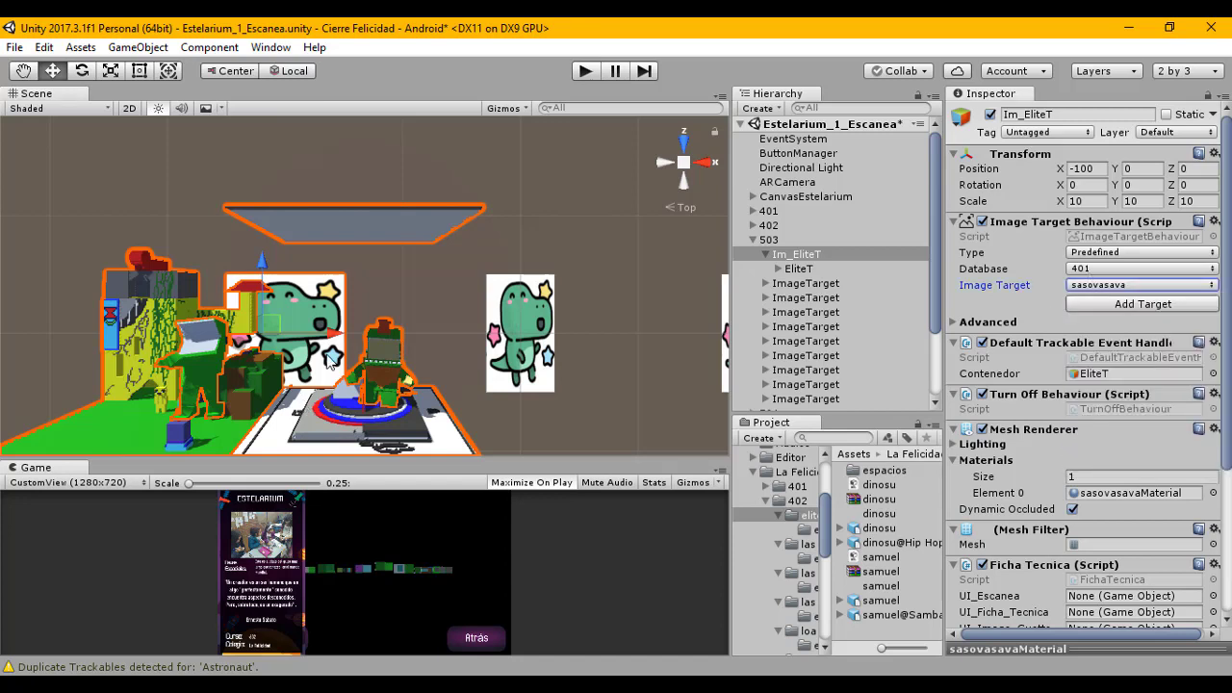
middle_drag(330, 359, 388, 316)
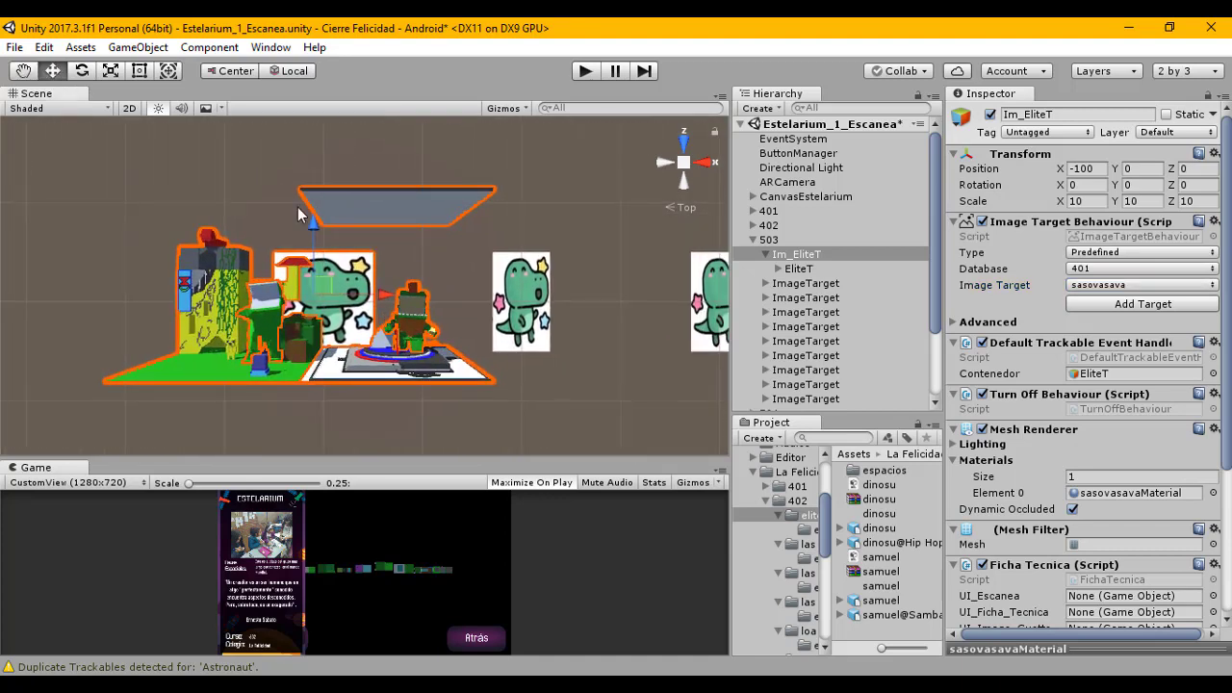
click(585, 72)
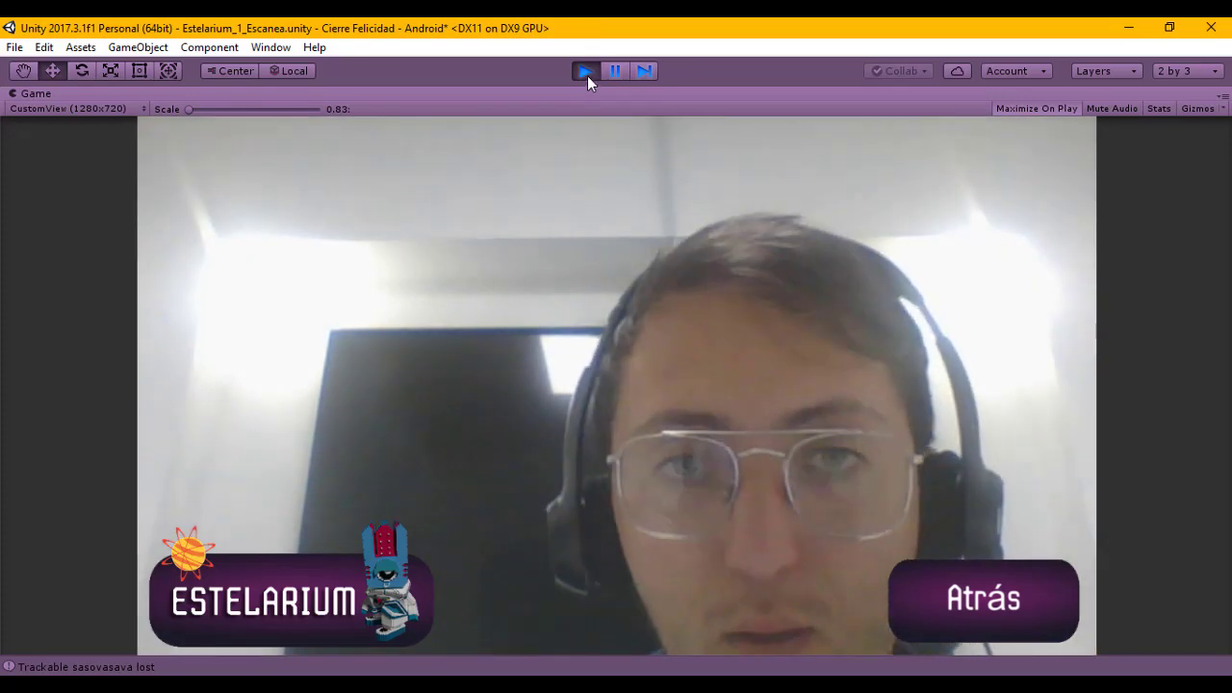
Step: Stop the play-mode test and select the Im_EliteT image target under 503 without renaming it
click(588, 75)
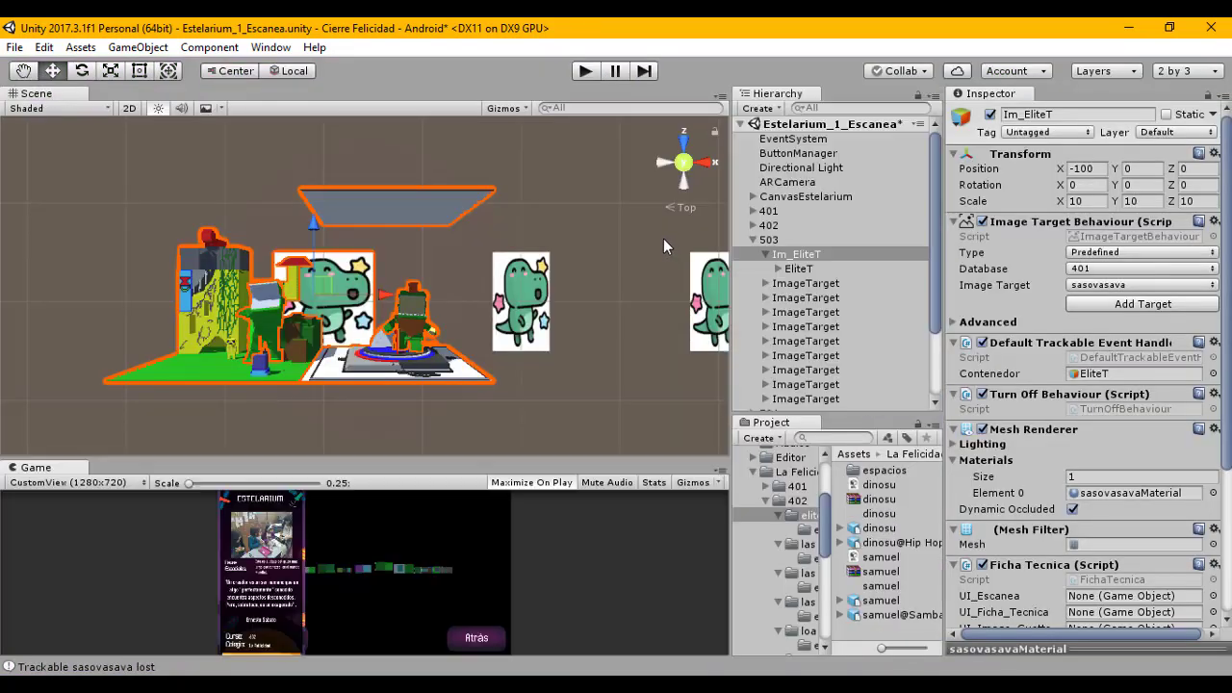
click(767, 254)
click(789, 255)
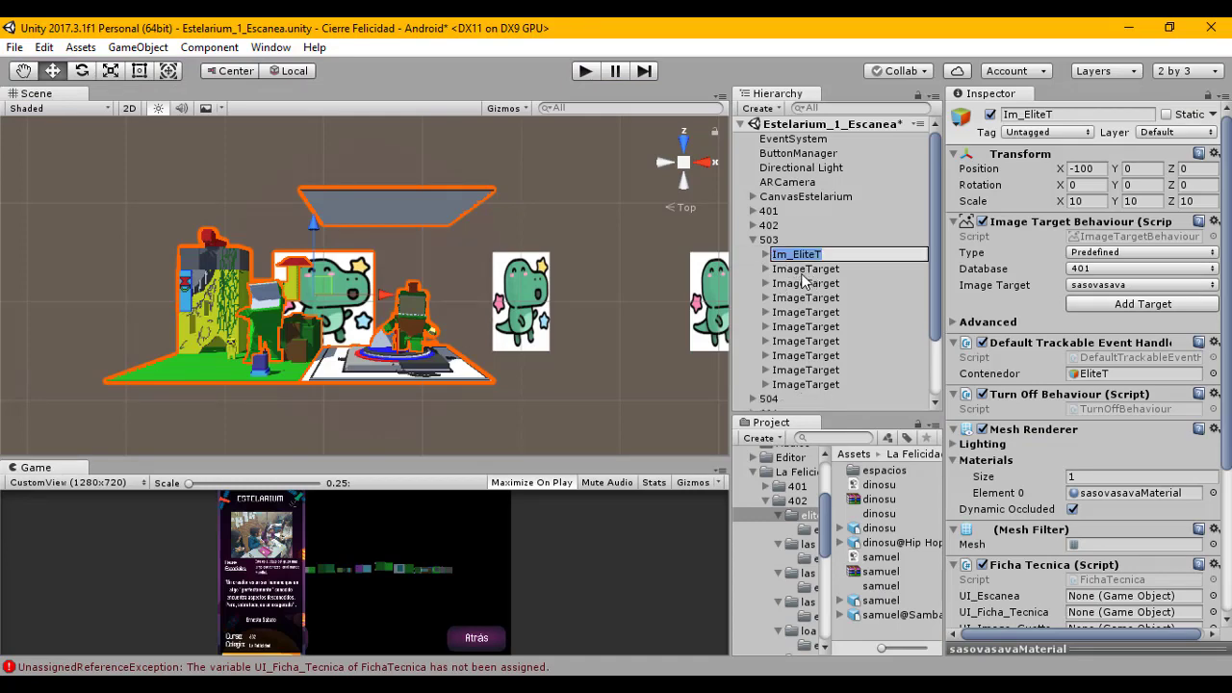
click(780, 297)
click(796, 254)
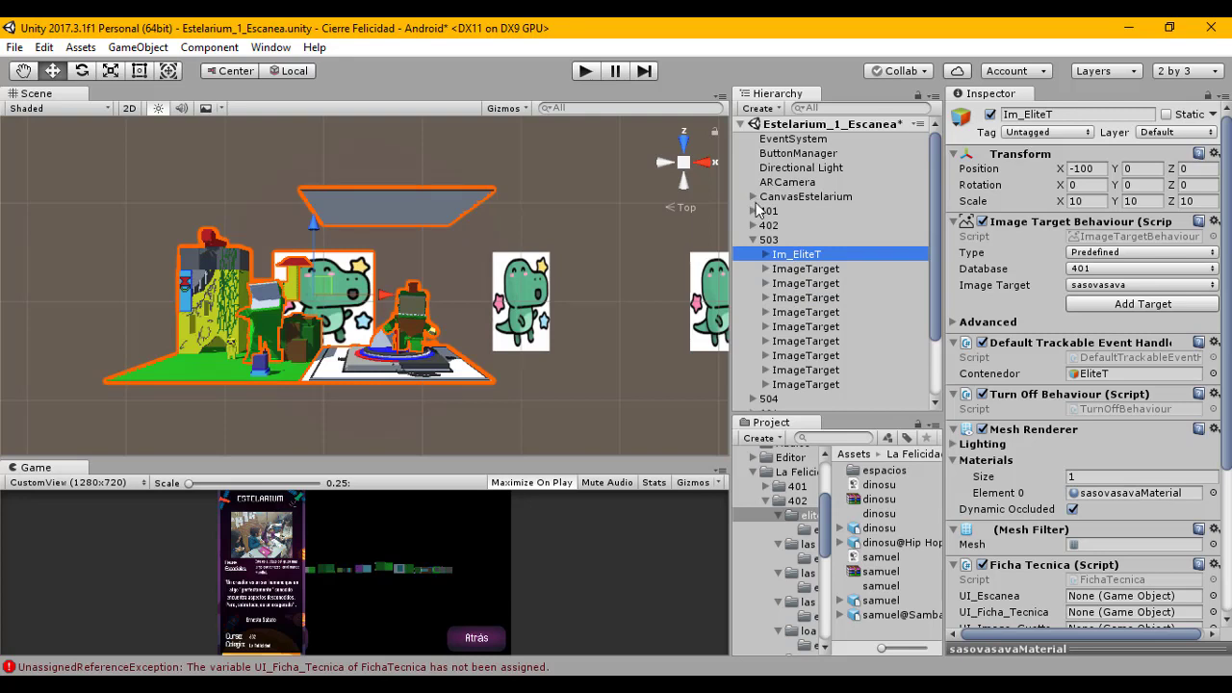
Step: Expand CanvasEstelarium and Im_EliteT in a widened hierarchy, check the EliteT child, and reselect Im_EliteT
click(753, 198)
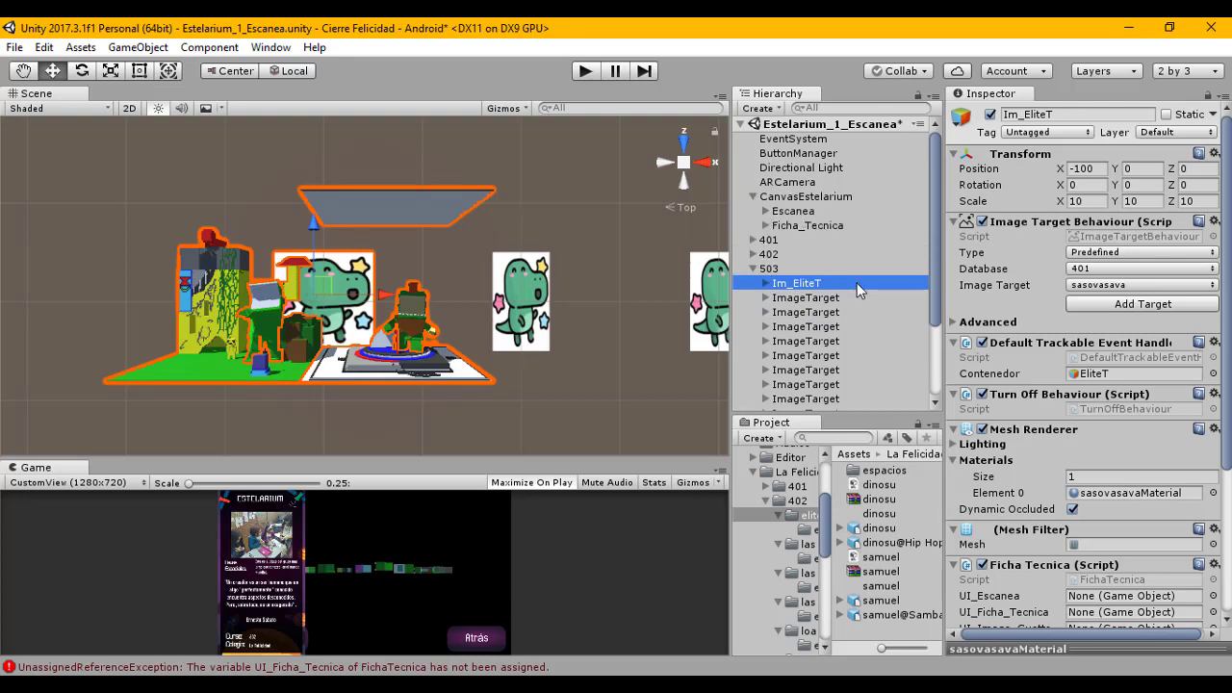
drag(733, 281, 638, 281)
click(717, 297)
click(707, 283)
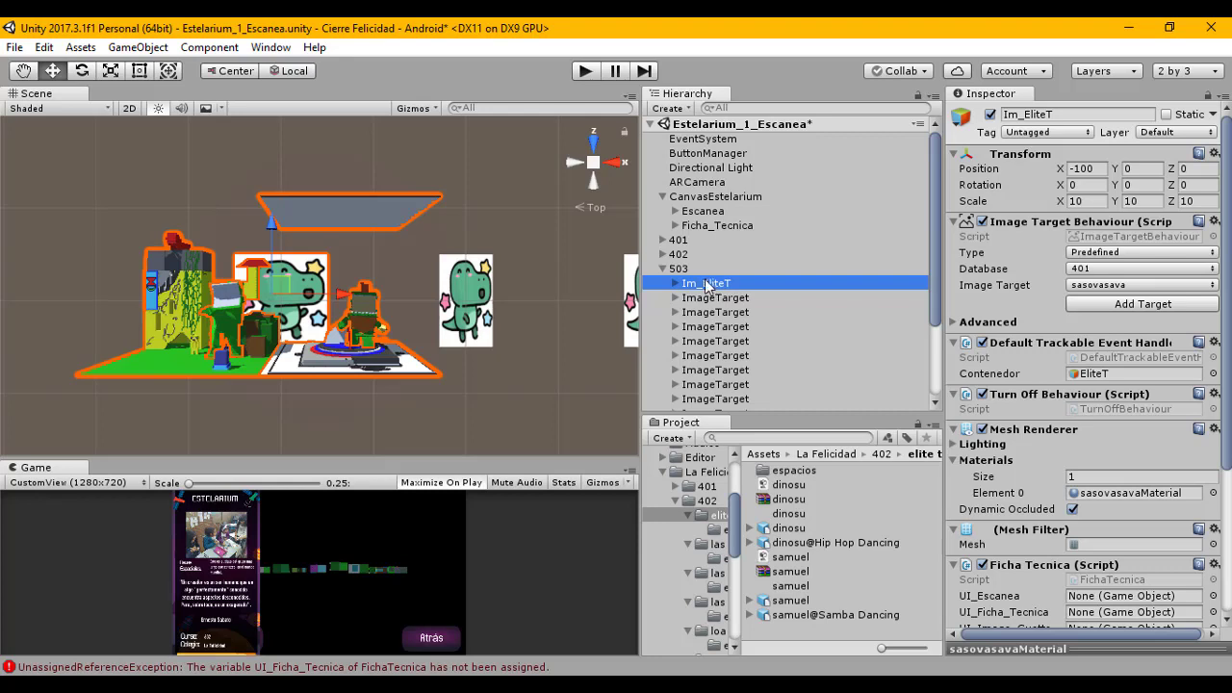
click(675, 283)
click(713, 298)
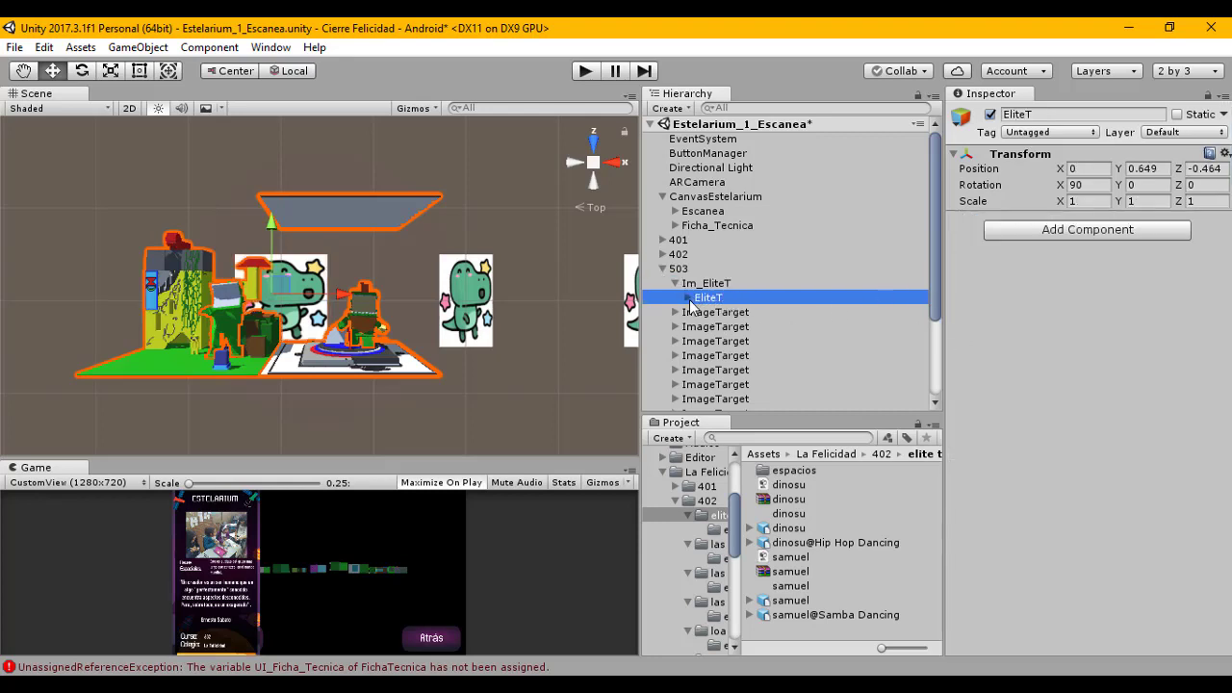
click(687, 298)
click(688, 299)
click(712, 283)
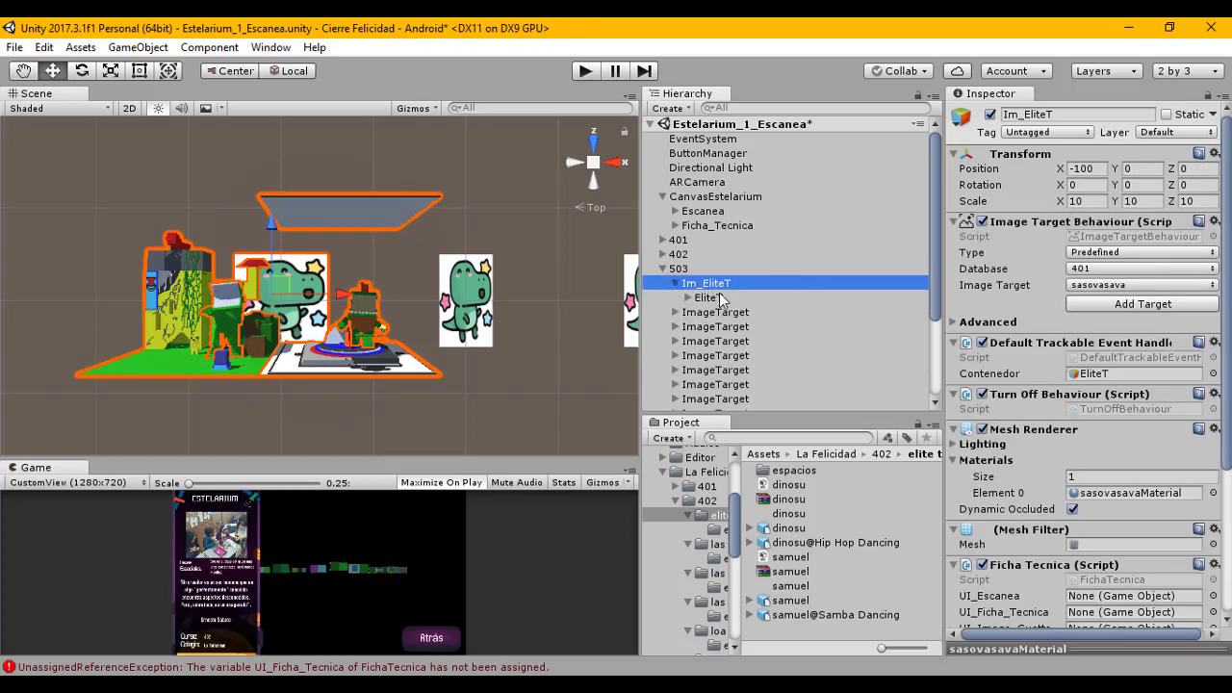
Step: Assign Escanea, Ficha_Tecnica and Image_Guetto to the matching UI references in Im_EliteT's Ficha Tecnica script
scroll(1038, 281, down, 5)
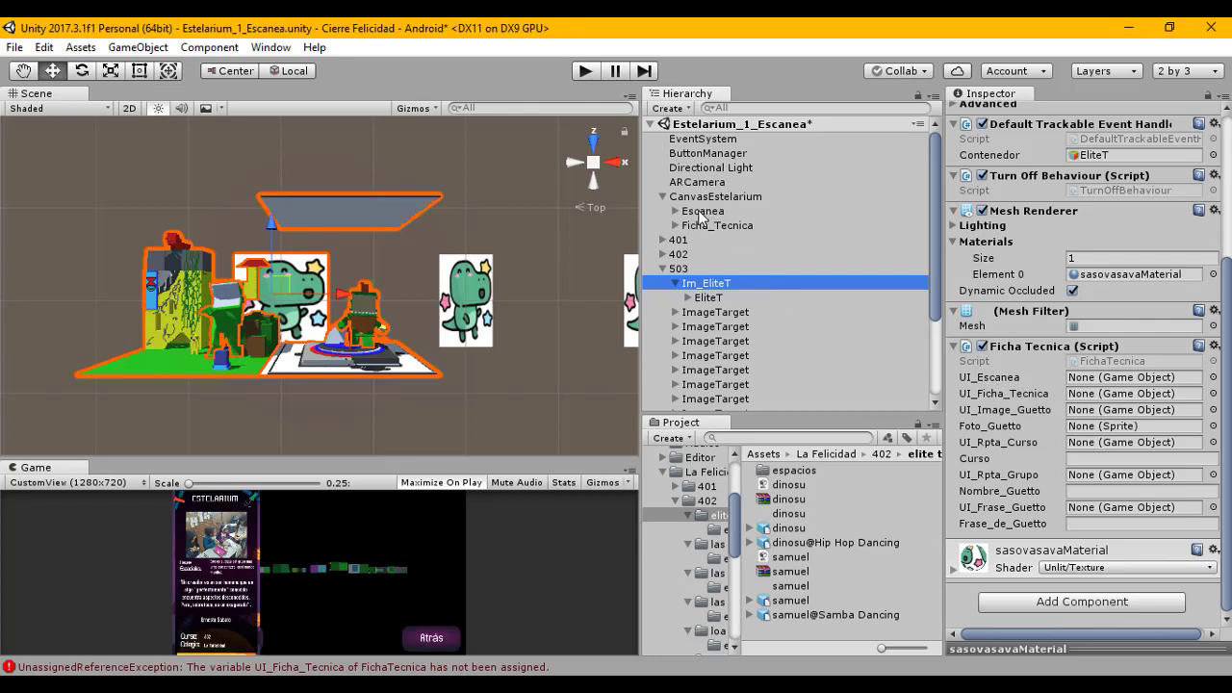
drag(701, 214, 1118, 381)
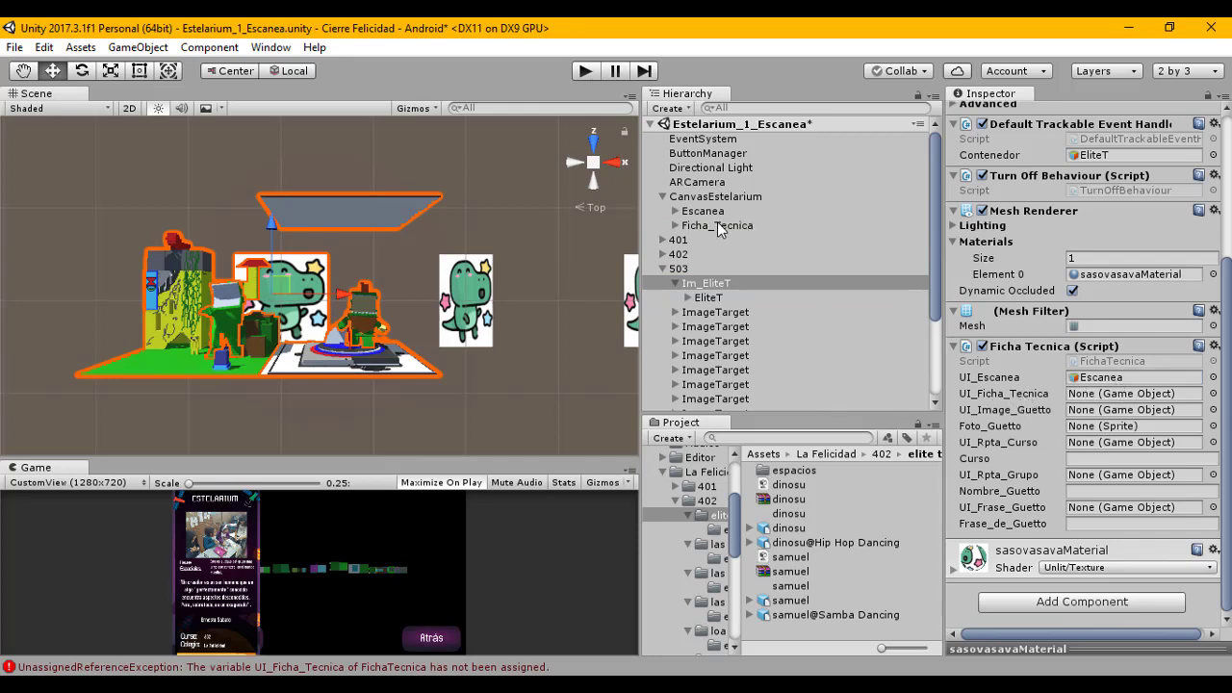
drag(717, 226, 1122, 394)
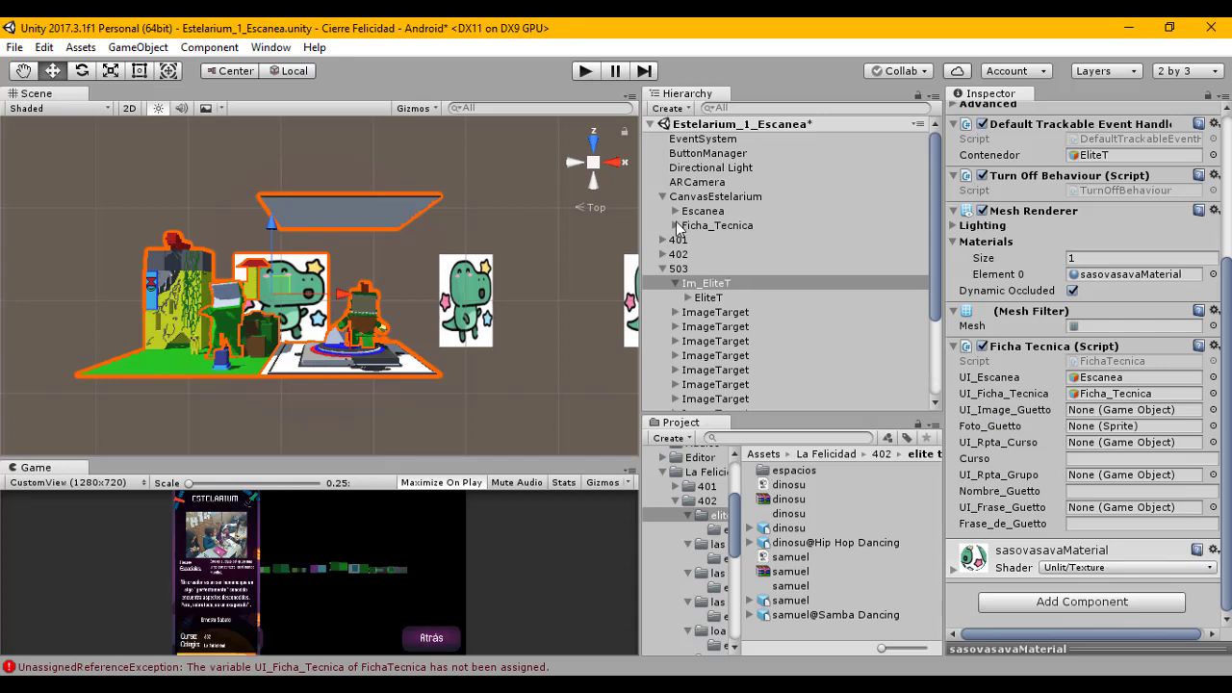
click(676, 225)
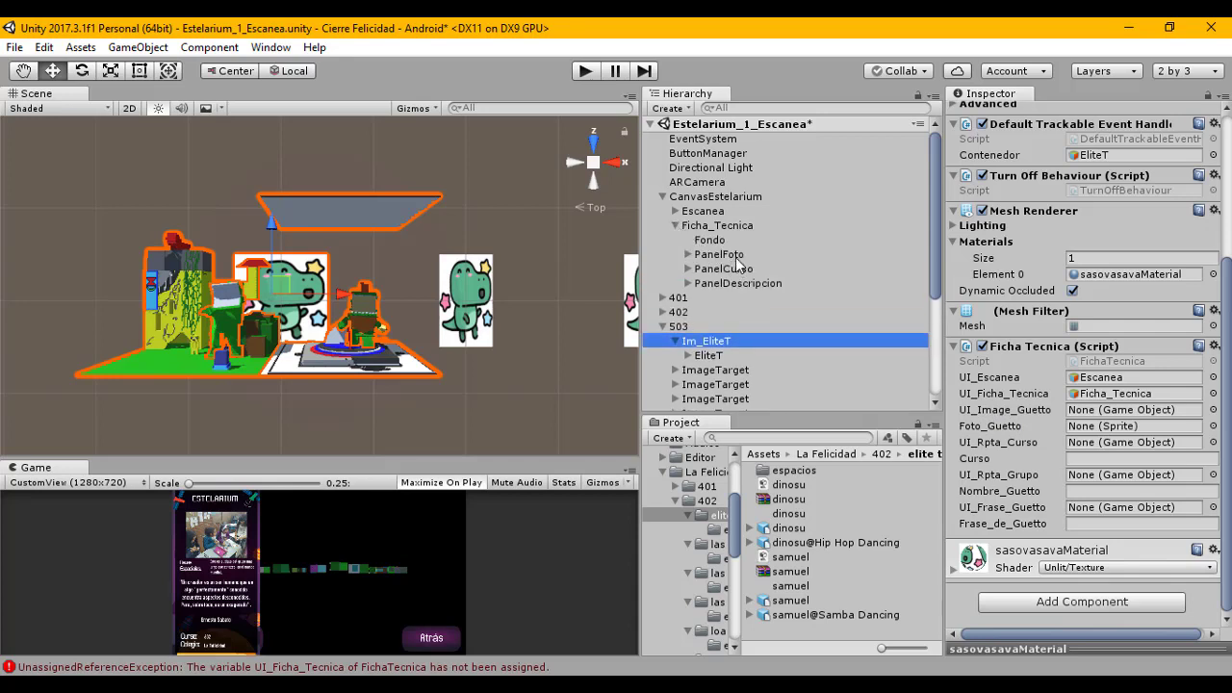
click(688, 254)
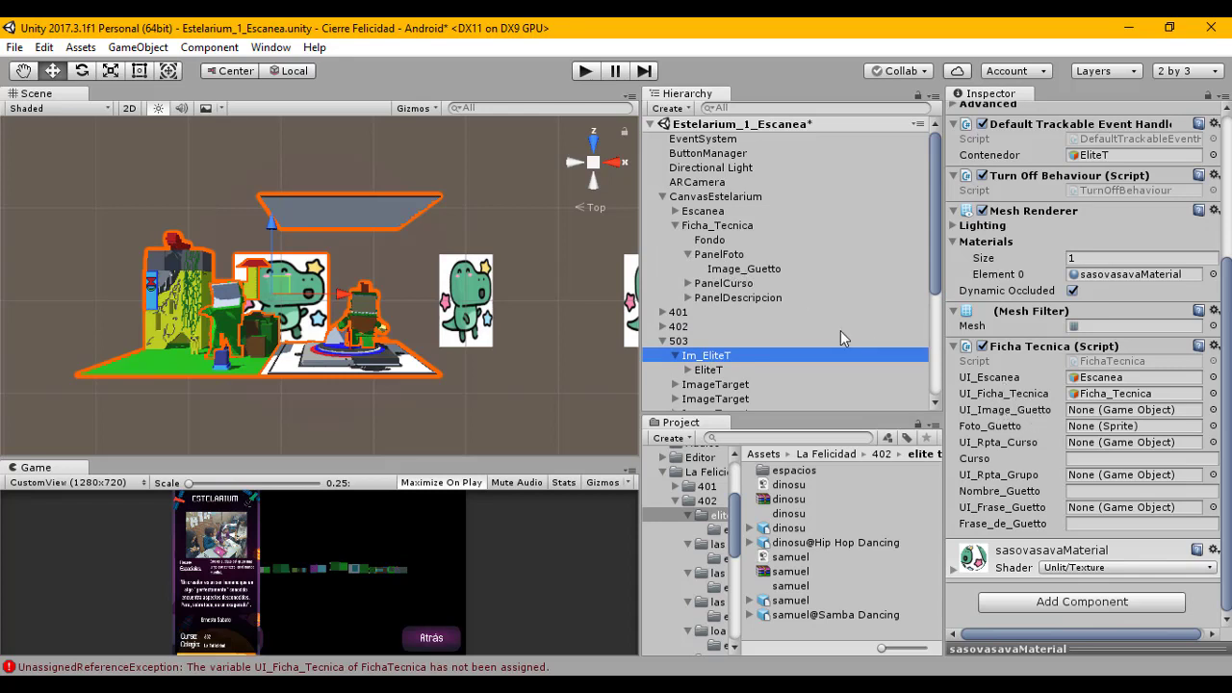
drag(1000, 355, 1107, 409)
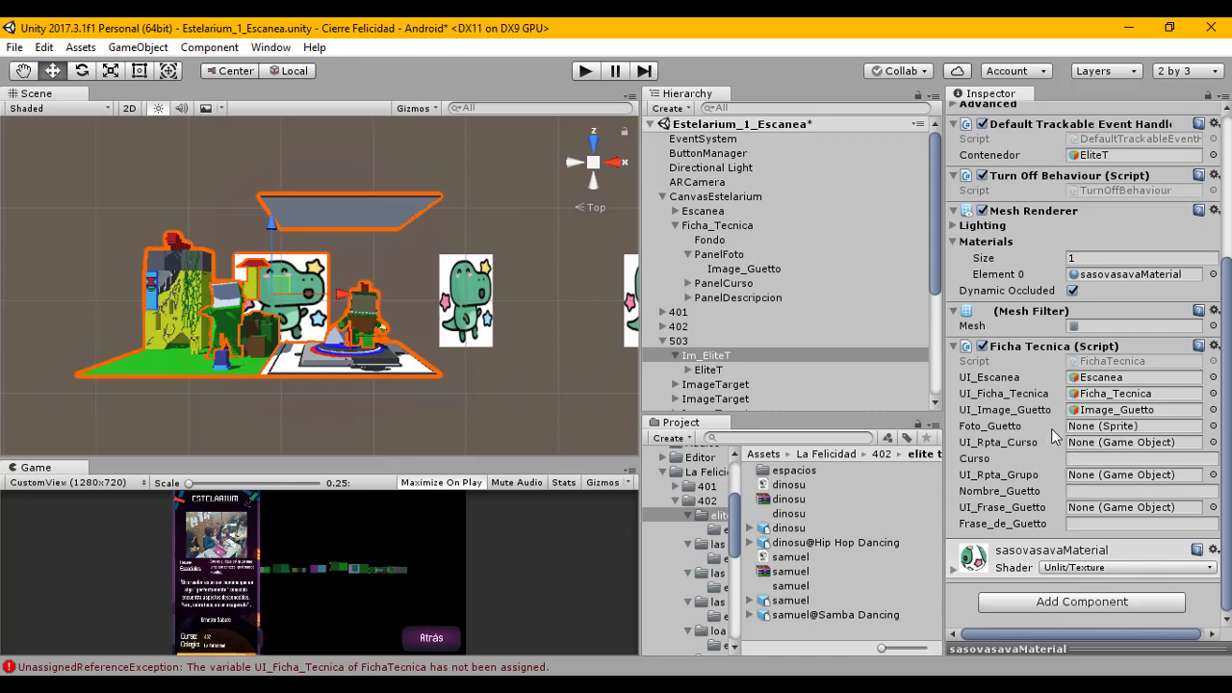
Step: Open the UI assets folder containing the team photo and return to Im_EliteT's Ficha Tecnica script settings
click(820, 453)
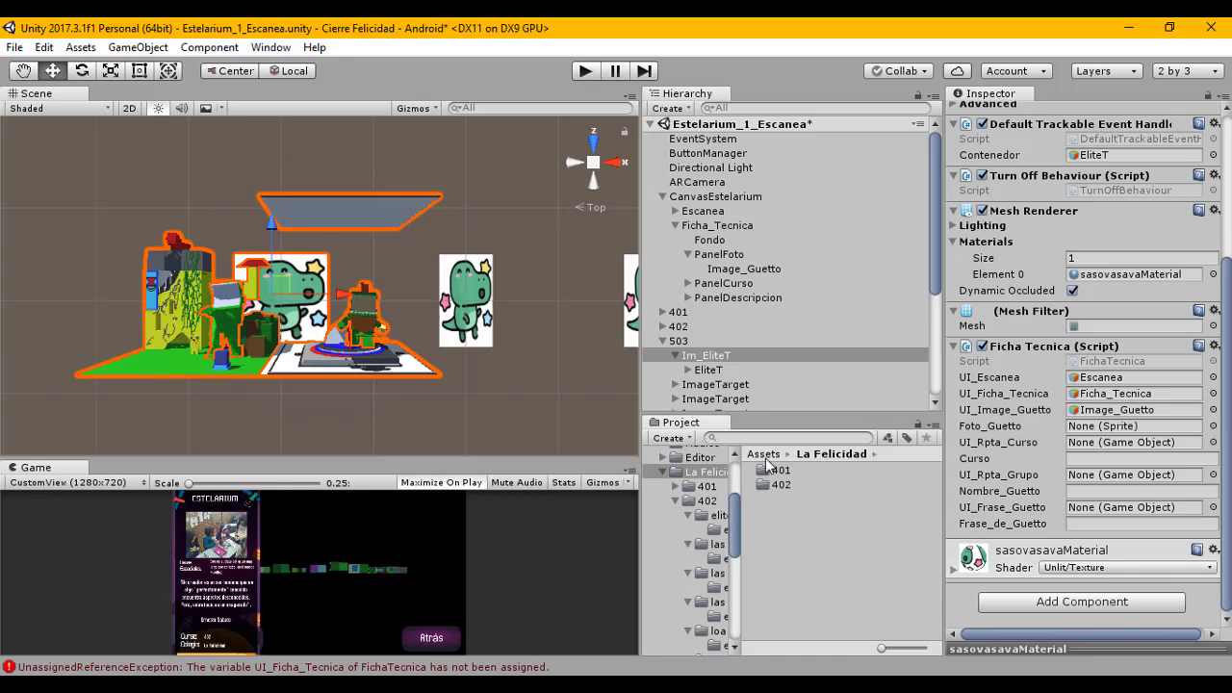
click(765, 457)
scroll(780, 578, down, 1)
click(775, 619)
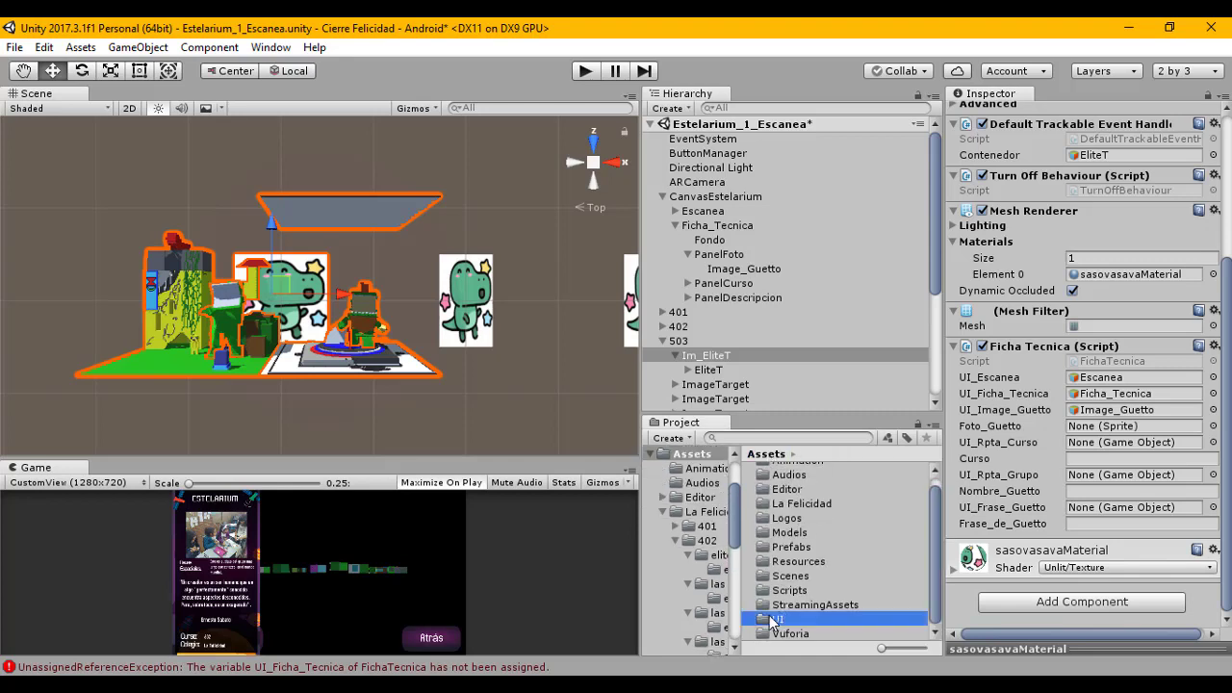
double_click(775, 621)
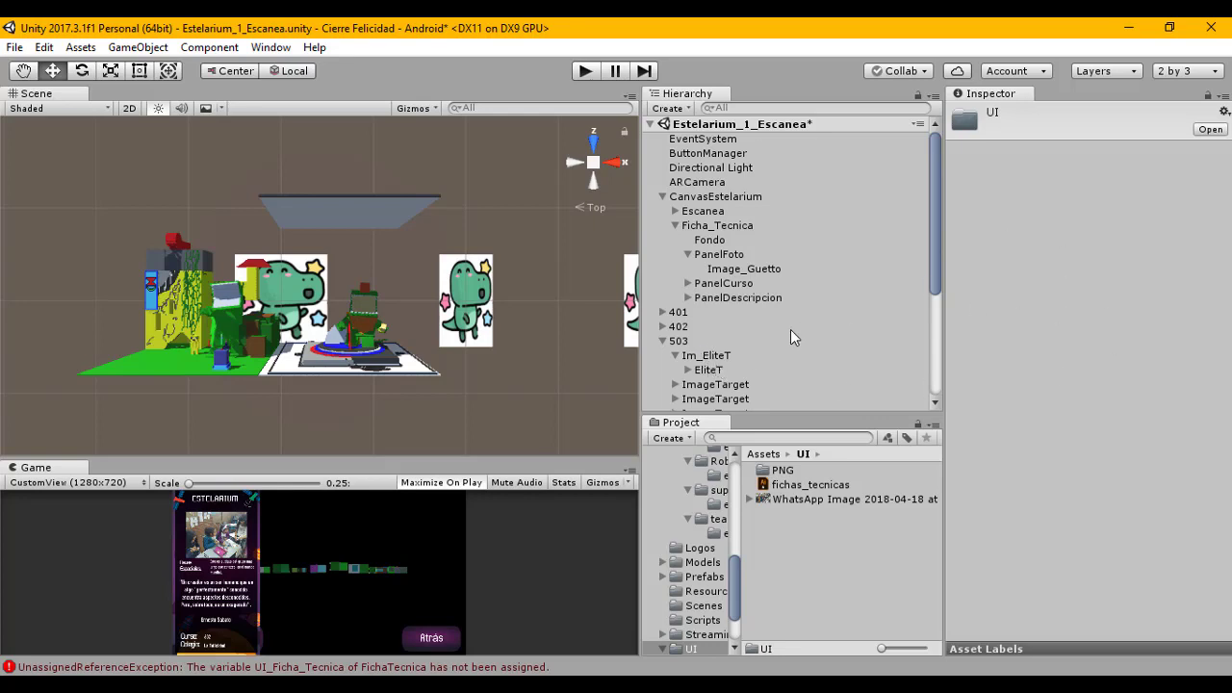
click(709, 357)
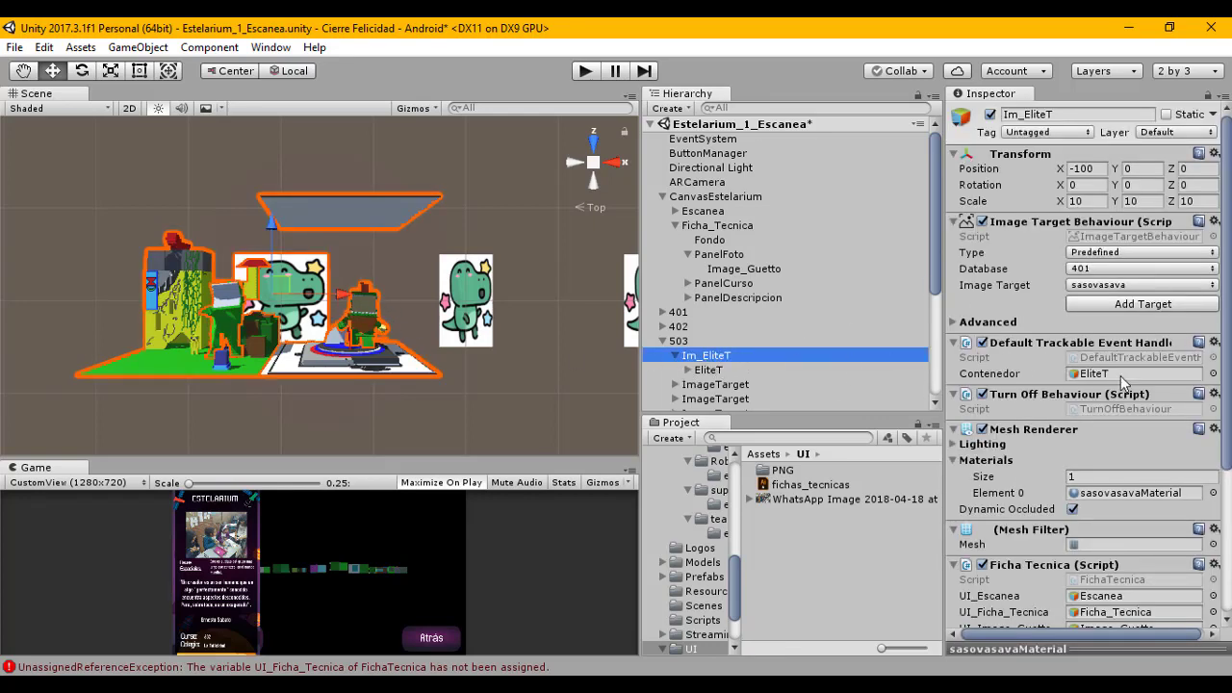
scroll(1131, 414, down, 5)
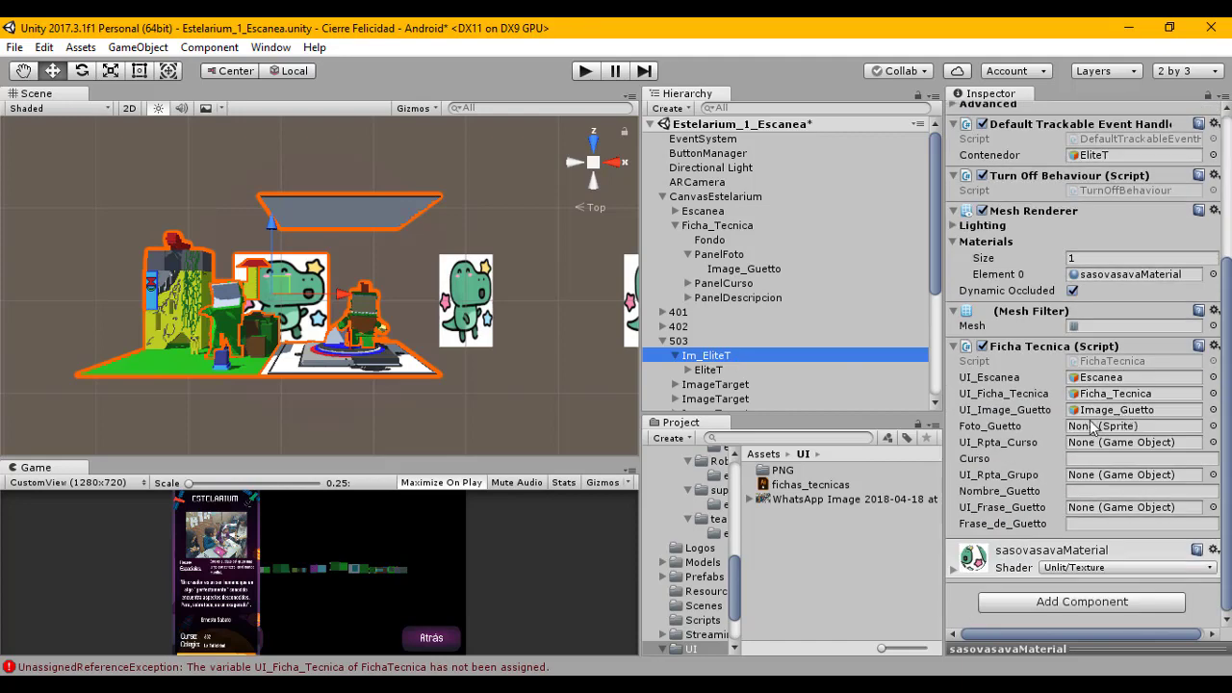
Step: Set the texture type of the WhatsApp Image 2018-04-18 photo to Default and apply it
click(826, 499)
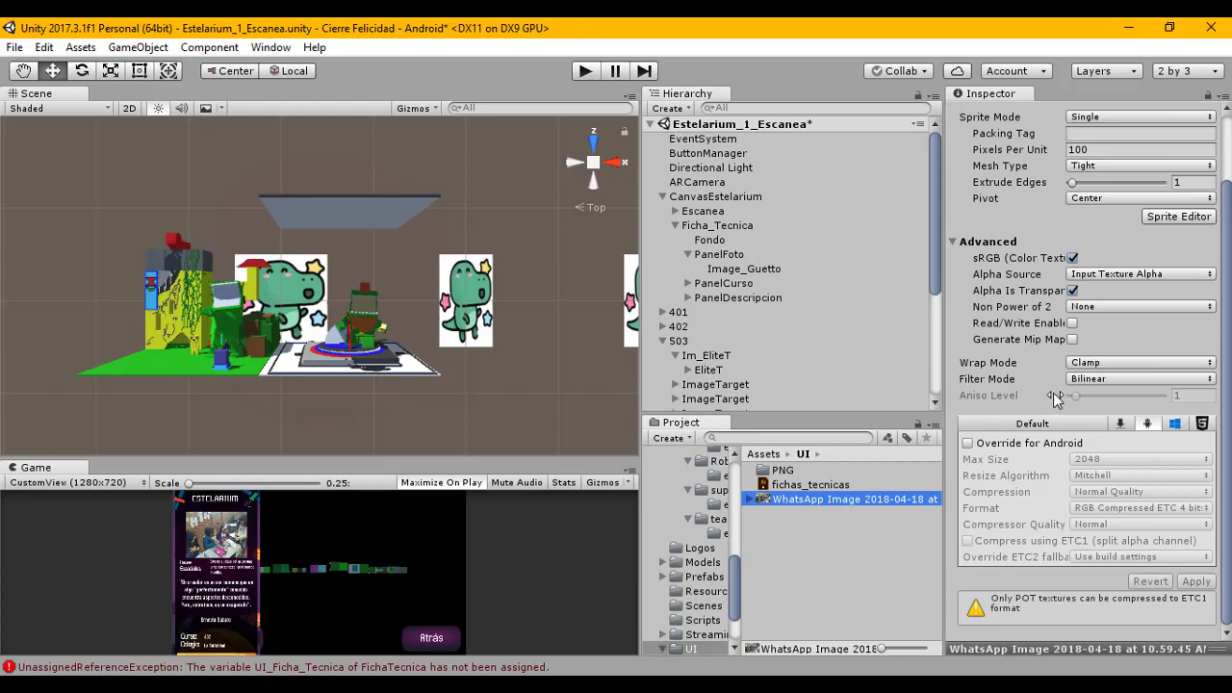
click(1116, 160)
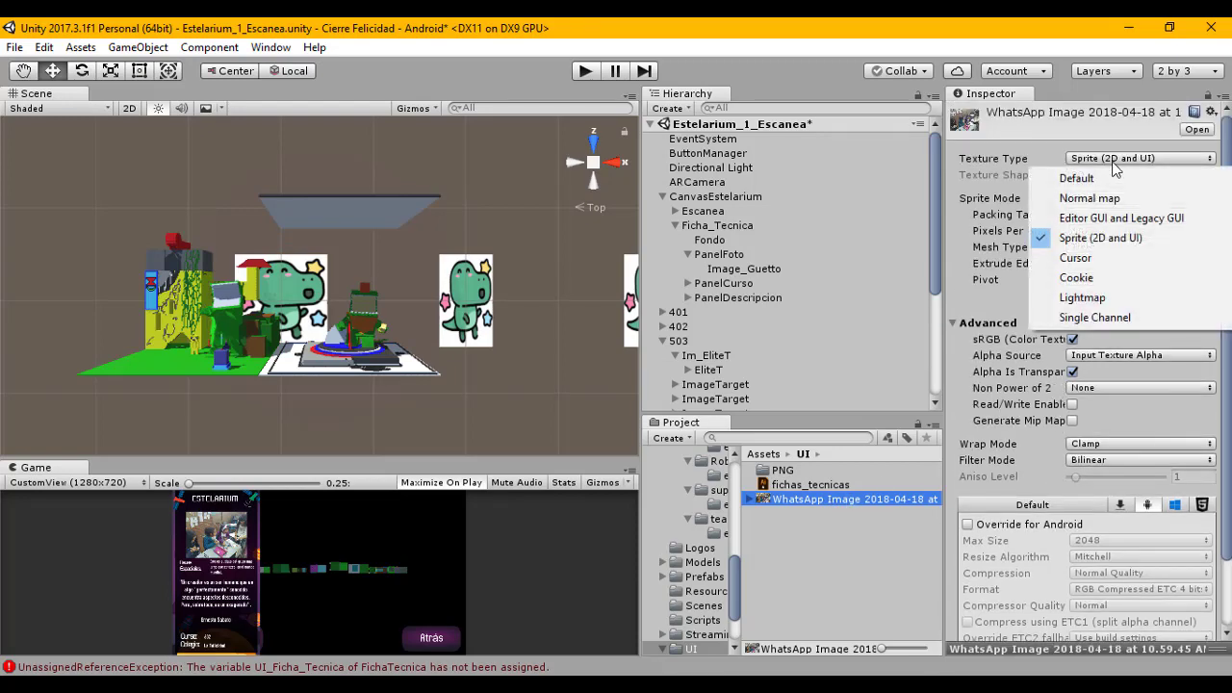
click(1078, 179)
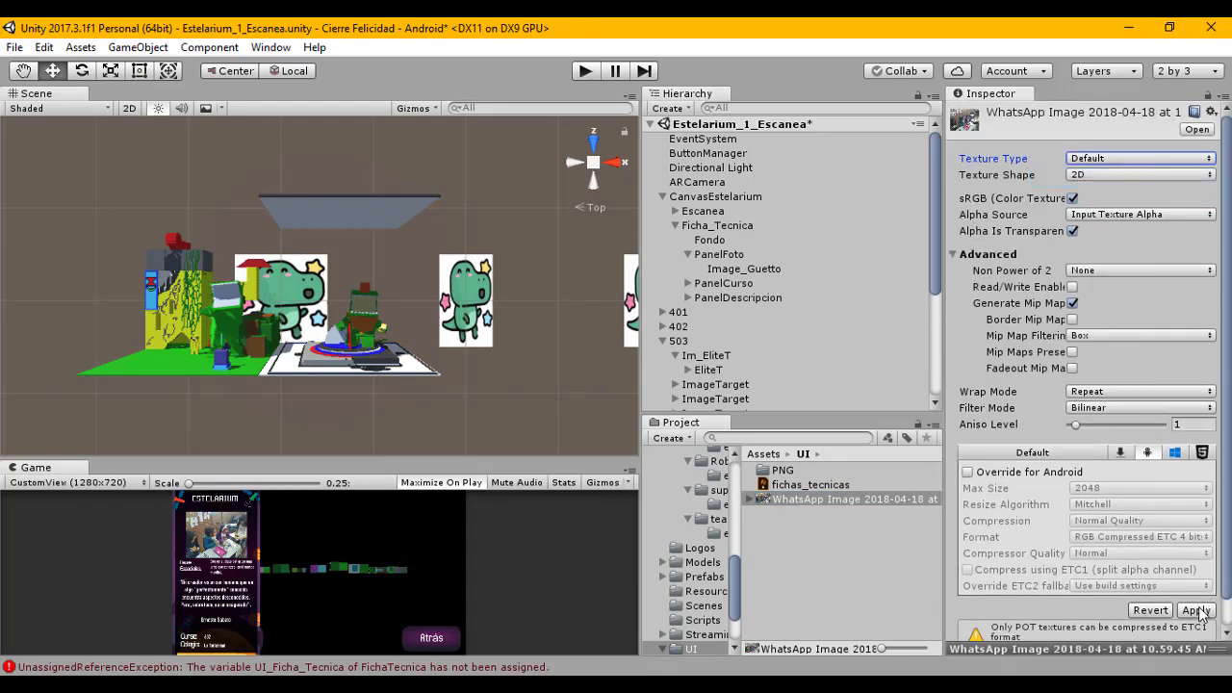
click(1197, 611)
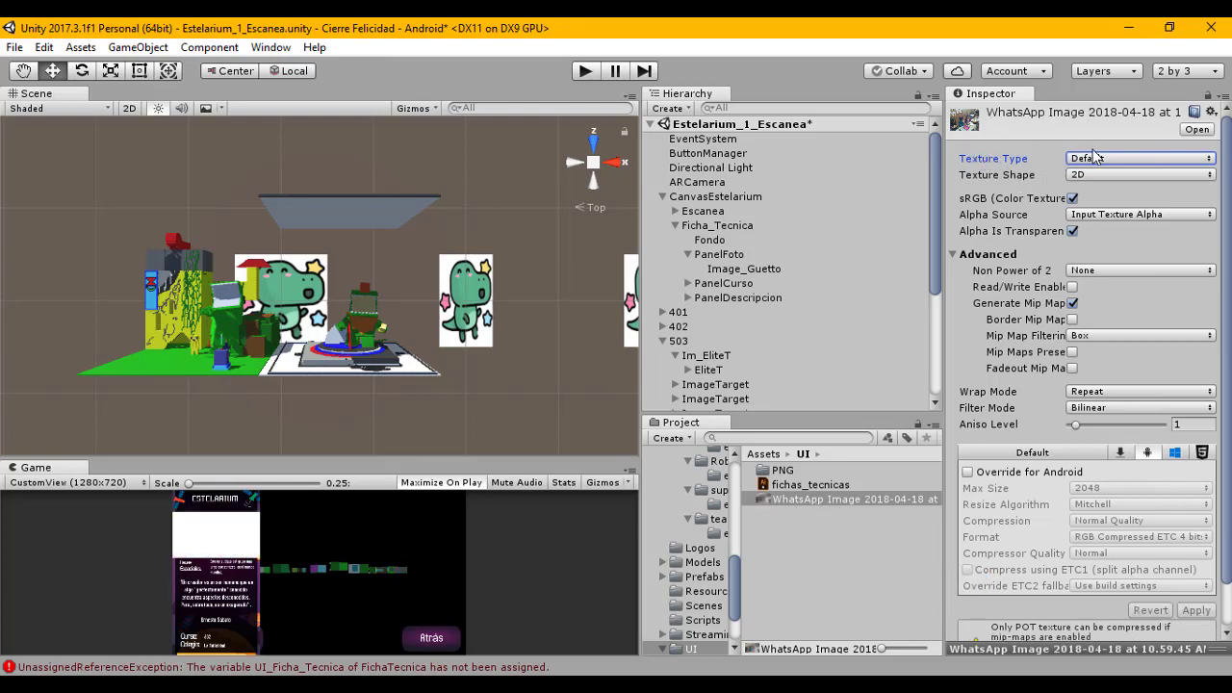
Step: Restore the WhatsApp photo's texture type to Sprite (2D and UI) and apply the import settings
click(844, 561)
click(850, 501)
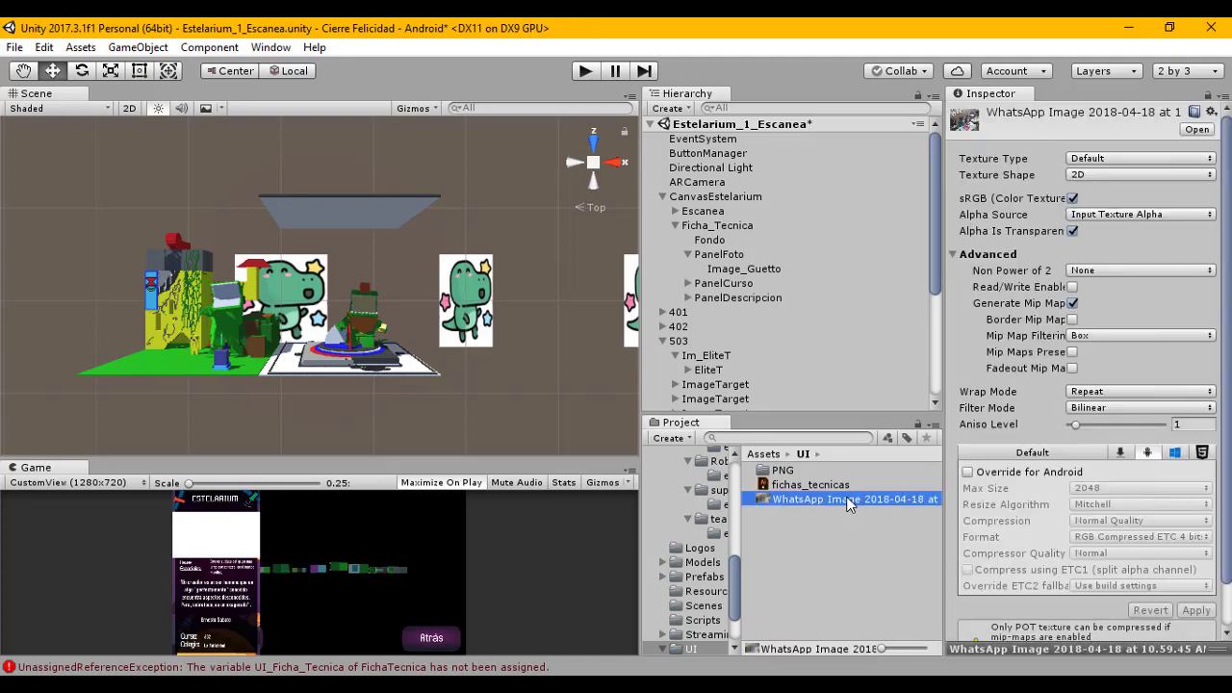
click(1088, 160)
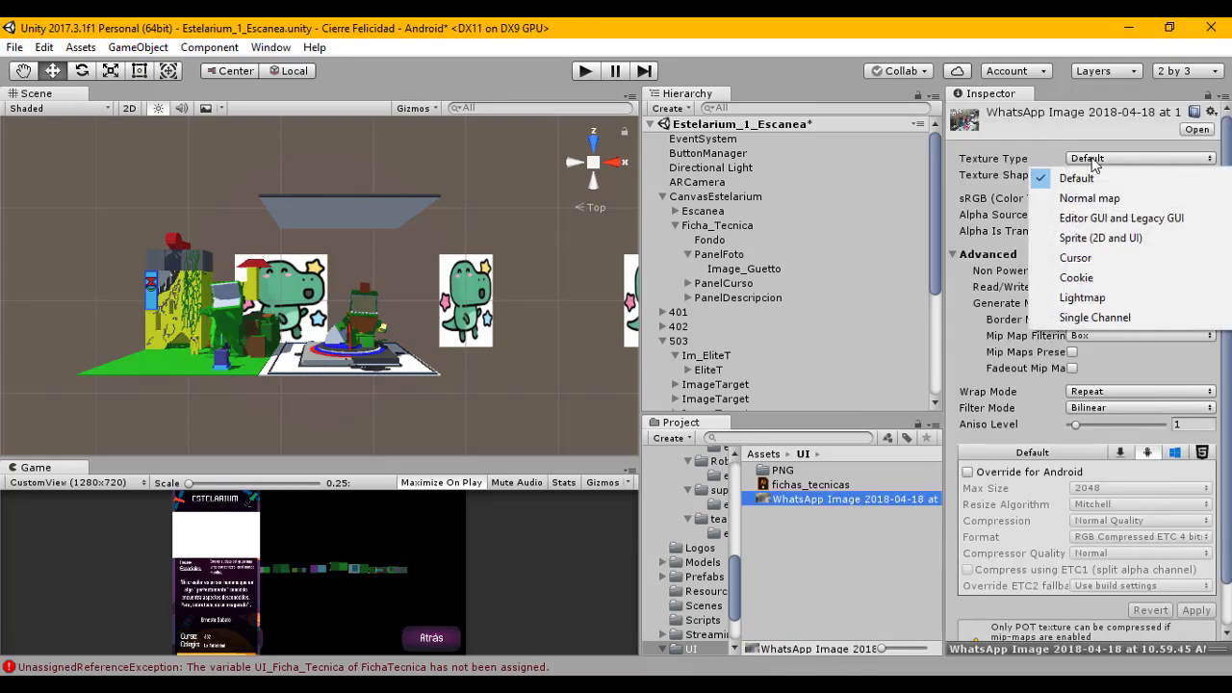
click(1127, 243)
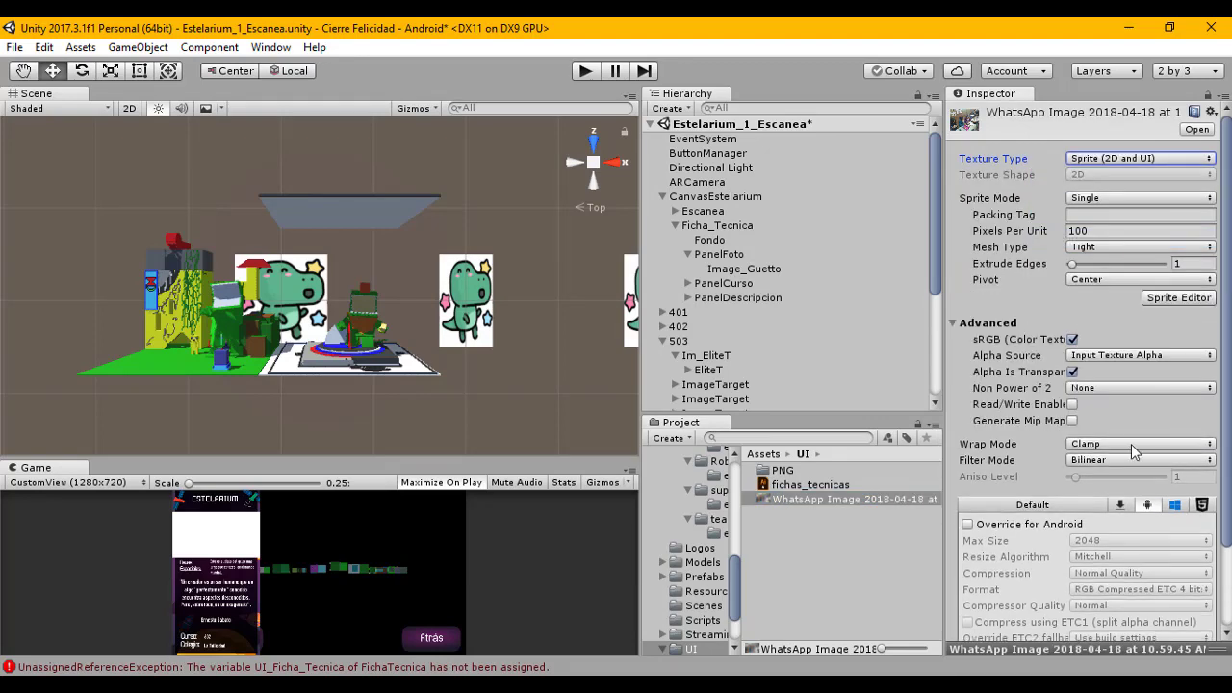
scroll(1136, 452, down, 3)
click(1193, 566)
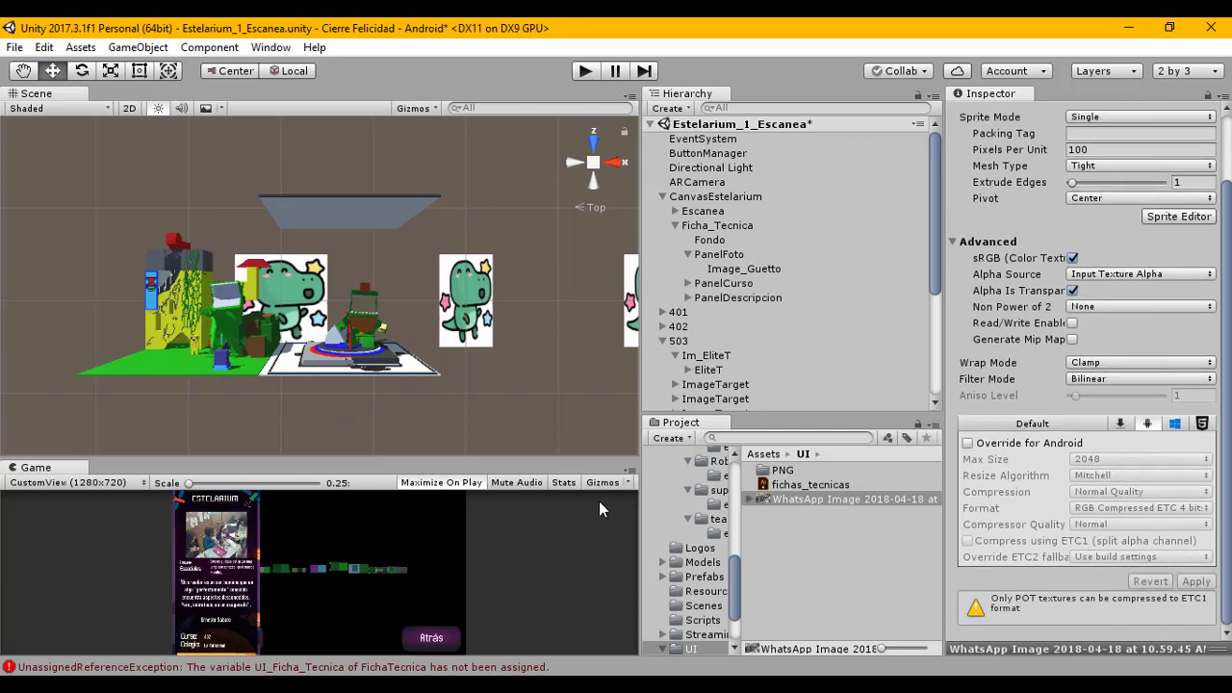
Step: Assign the WhatsApp Image 2018-04-18 sprite as Foto_Guetto in Im_EliteT's Ficha Tecnica script
scroll(992, 429, up, 3)
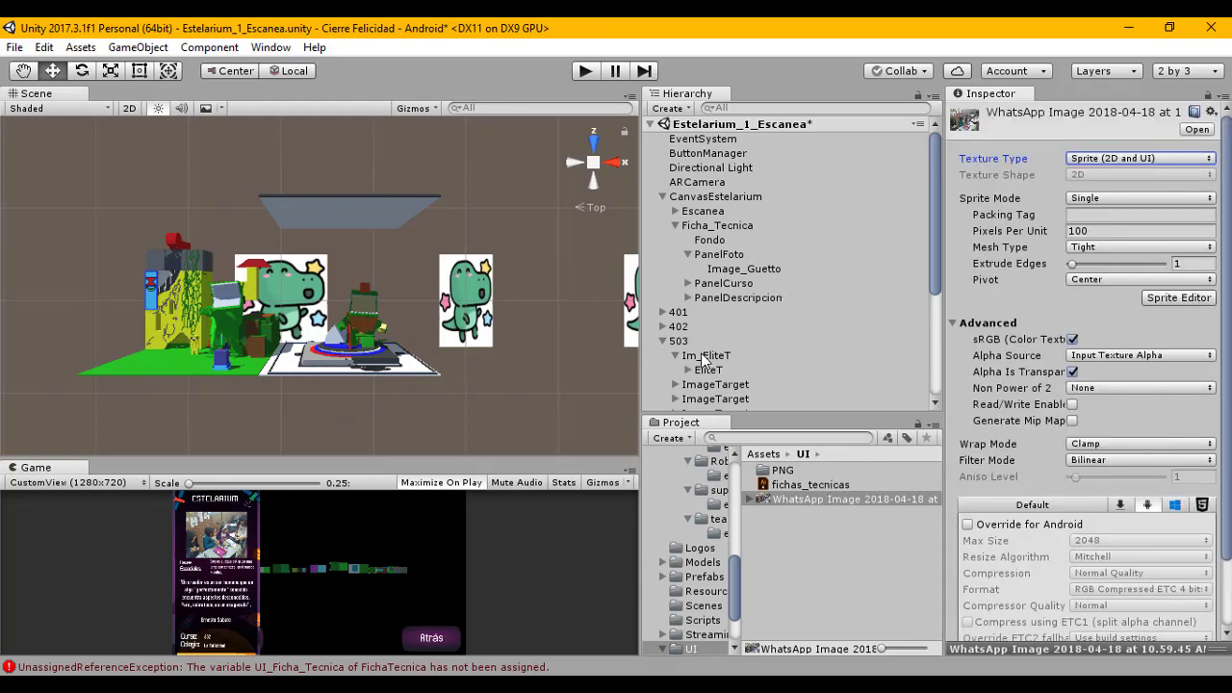
click(706, 356)
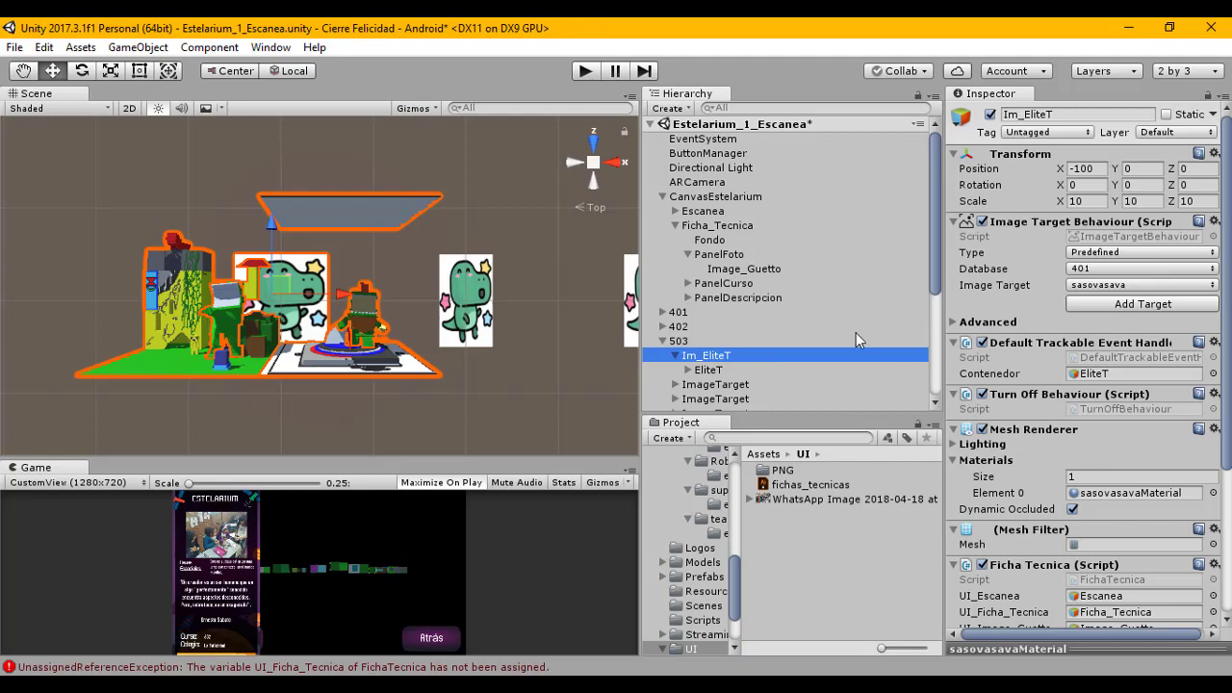
scroll(856, 318, down, 3)
scroll(1081, 384, down, 5)
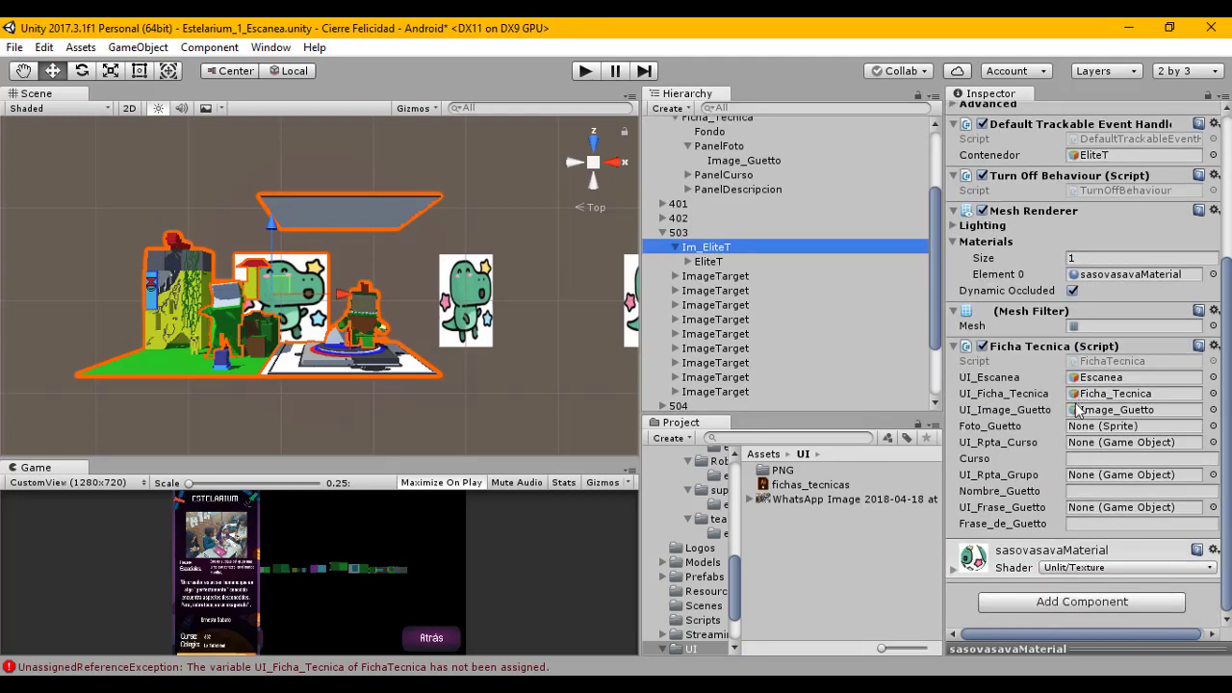
drag(800, 497, 1102, 425)
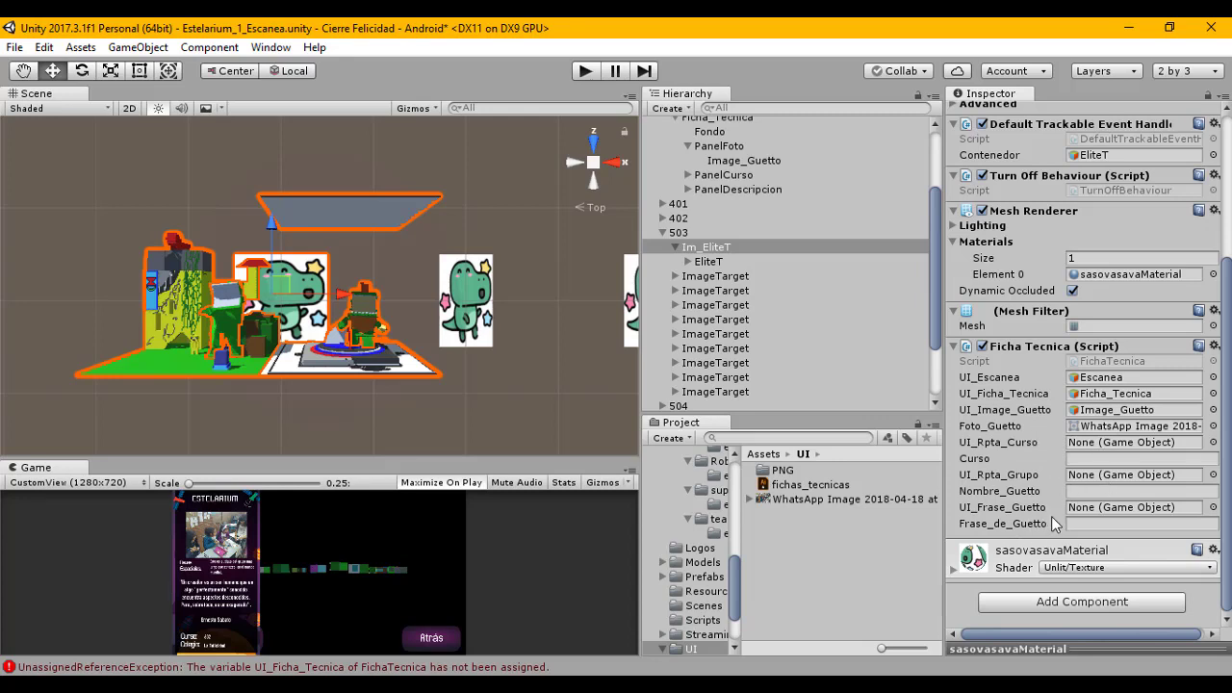
Step: Assign Rpta_Curso from PanelDescripcion as UI_Rpta_Curso and set Curso to 401 in Im_EliteT's Ficha Tecnica script
scroll(836, 310, up, 3)
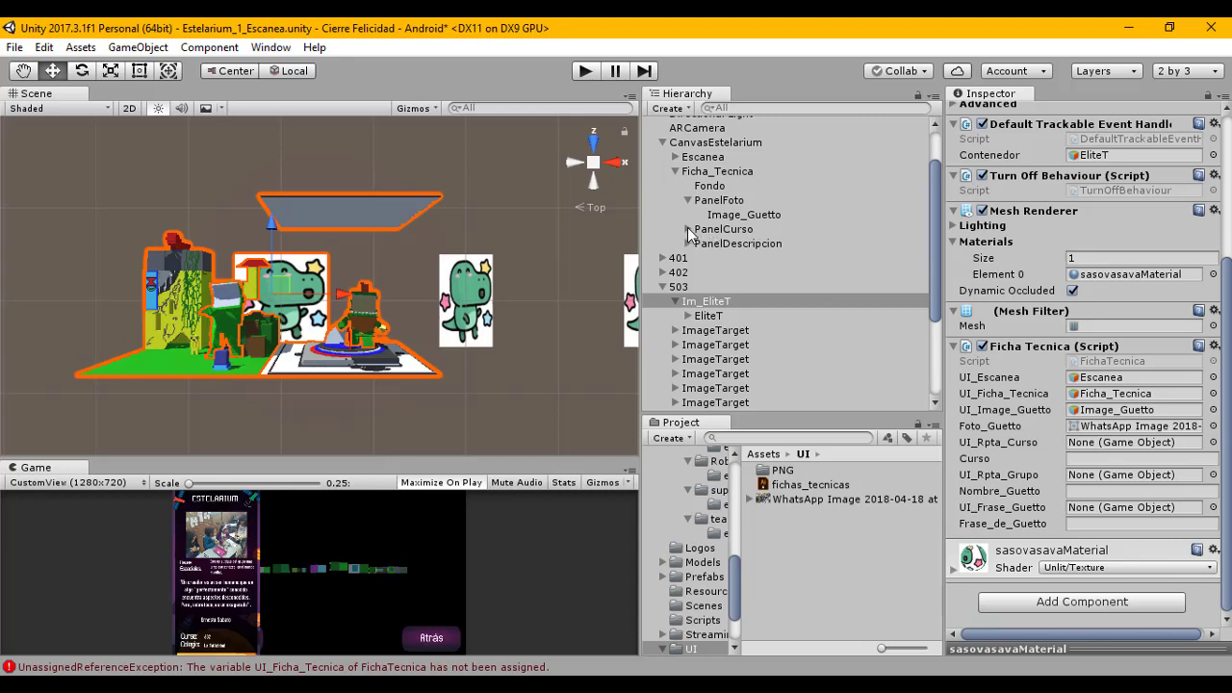
click(688, 229)
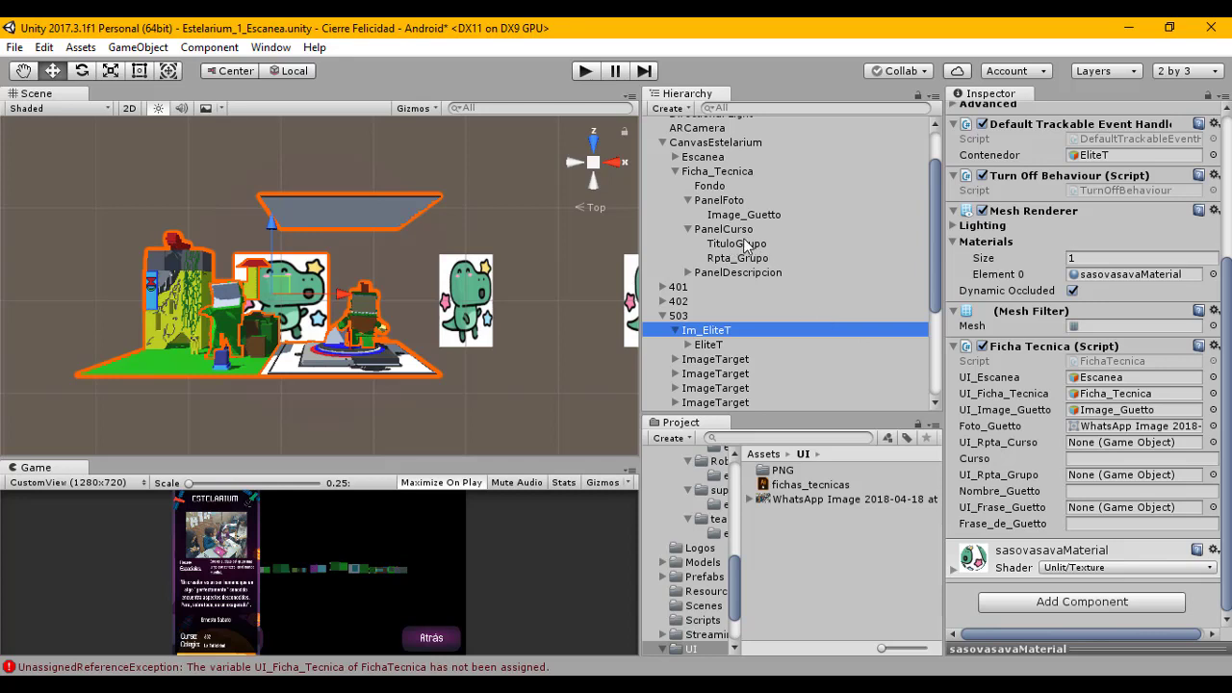
click(687, 272)
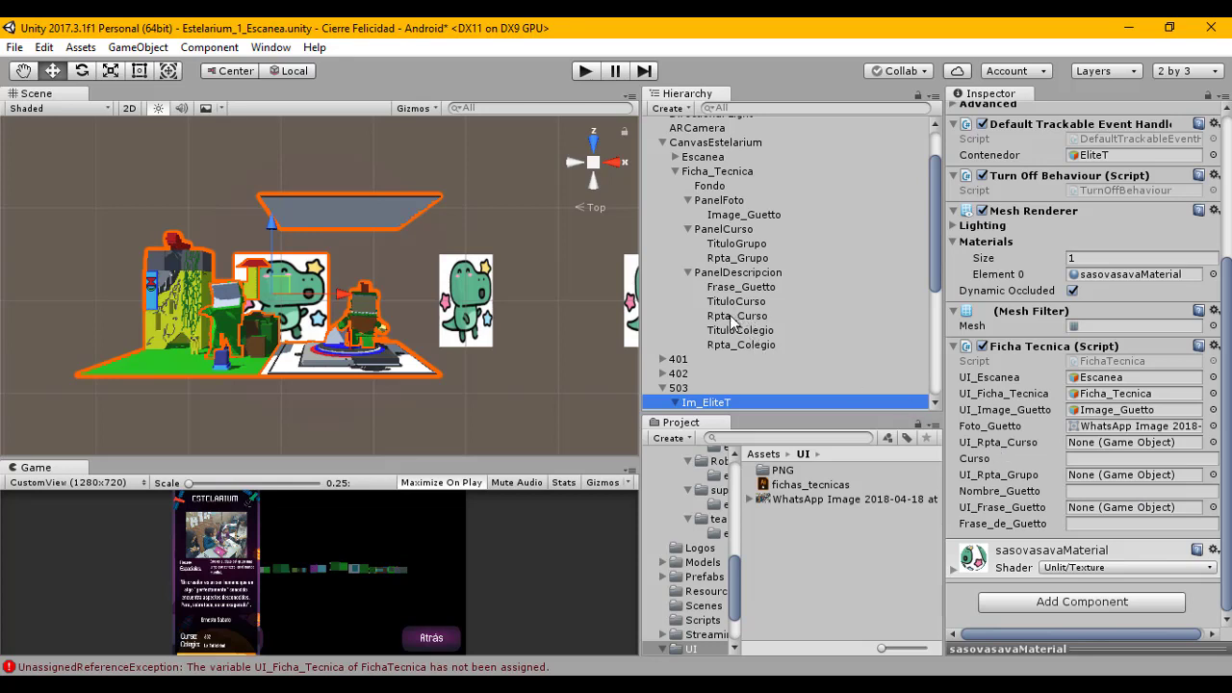
drag(729, 315, 1105, 448)
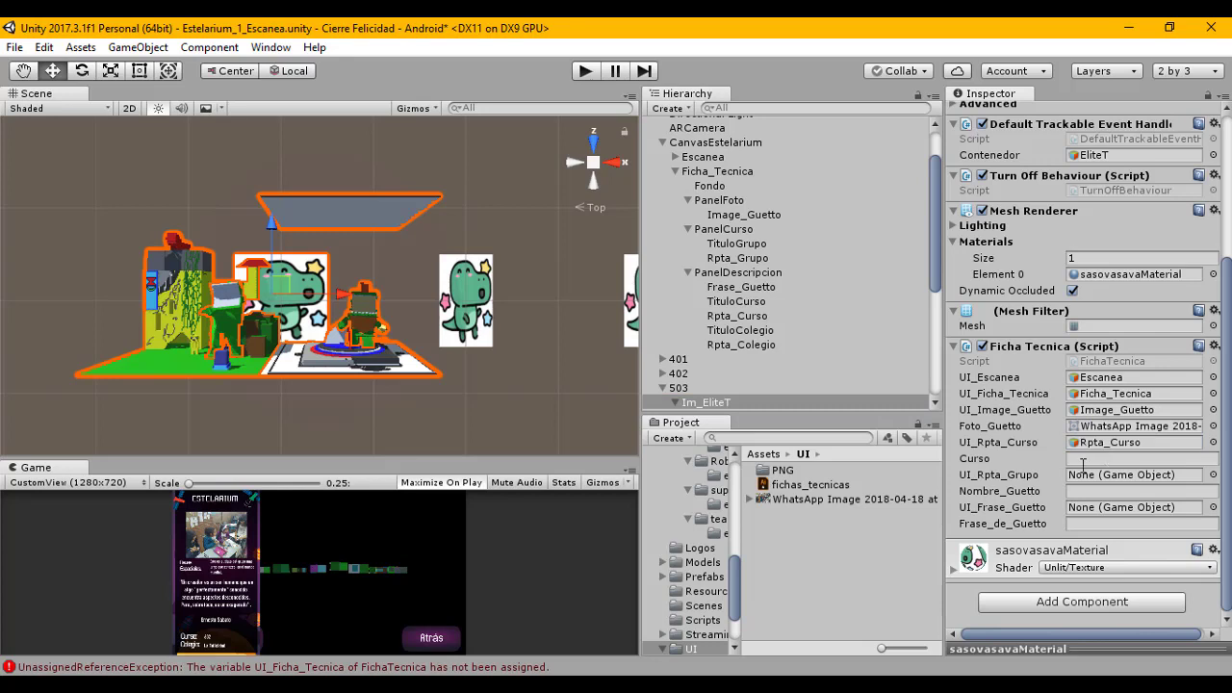
click(1088, 459)
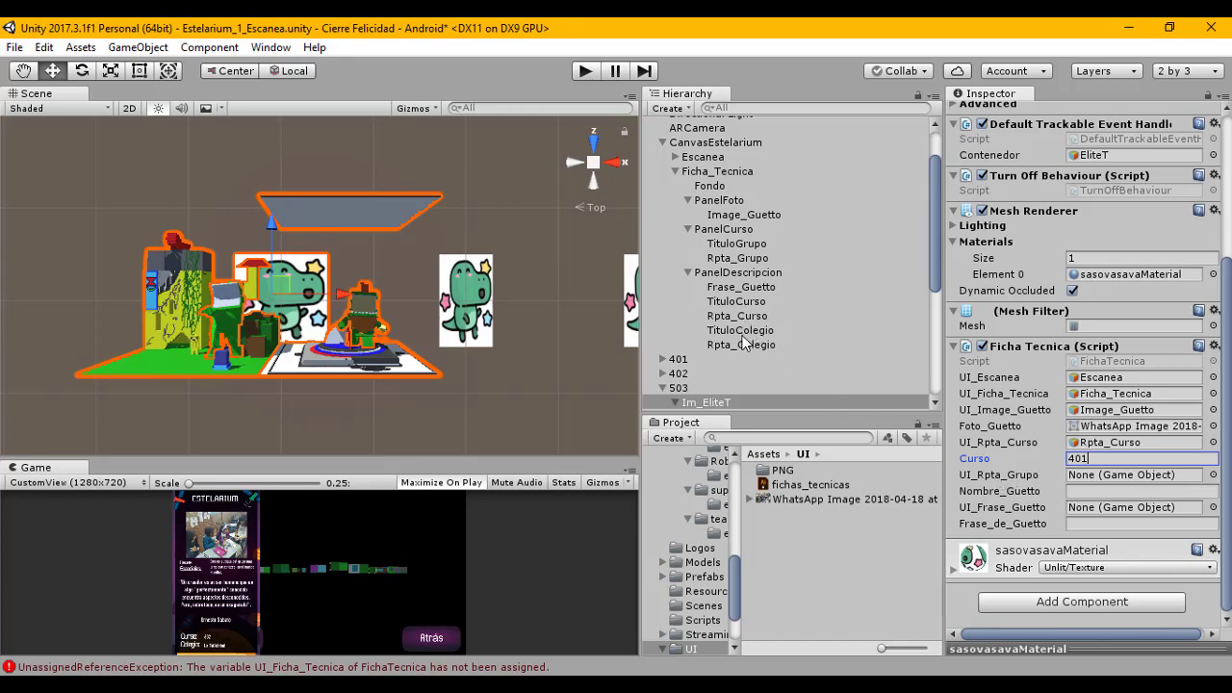
Step: Assign Rpta_Grupo from PanelCurso as UI_Rpta_Grupo and set Nombre_Guetto to "Elite T" in Im_EliteT's Ficha Tecnica script
drag(736, 258, 1111, 474)
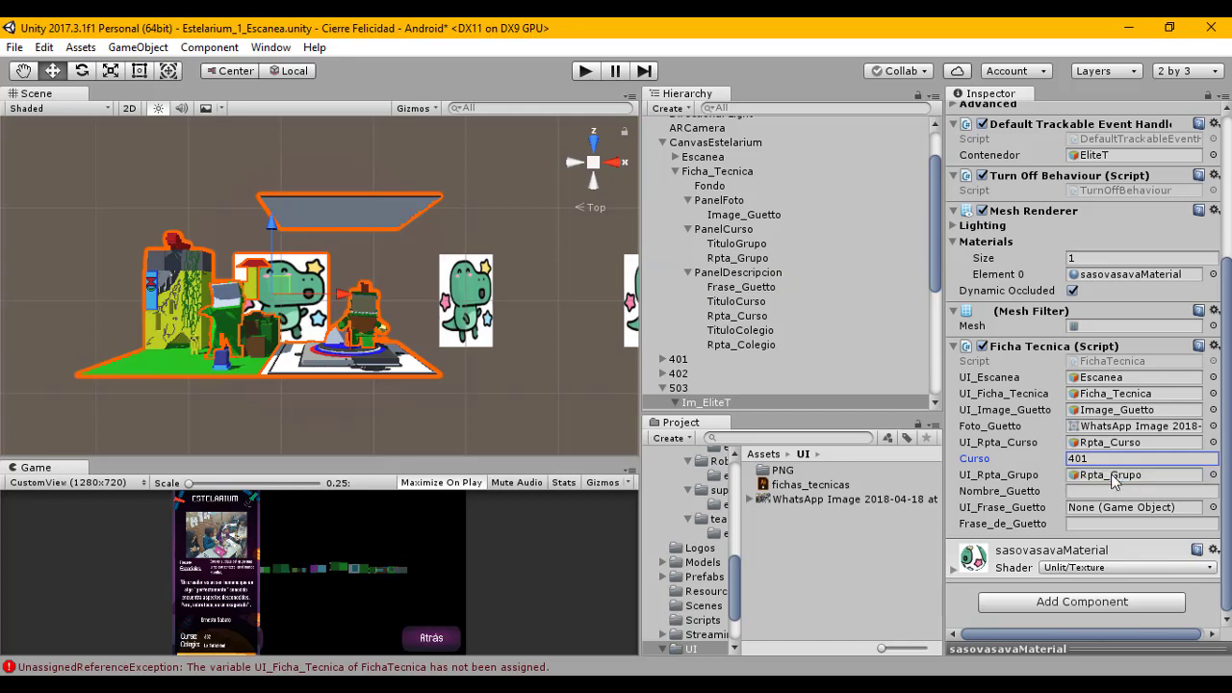
click(1097, 491)
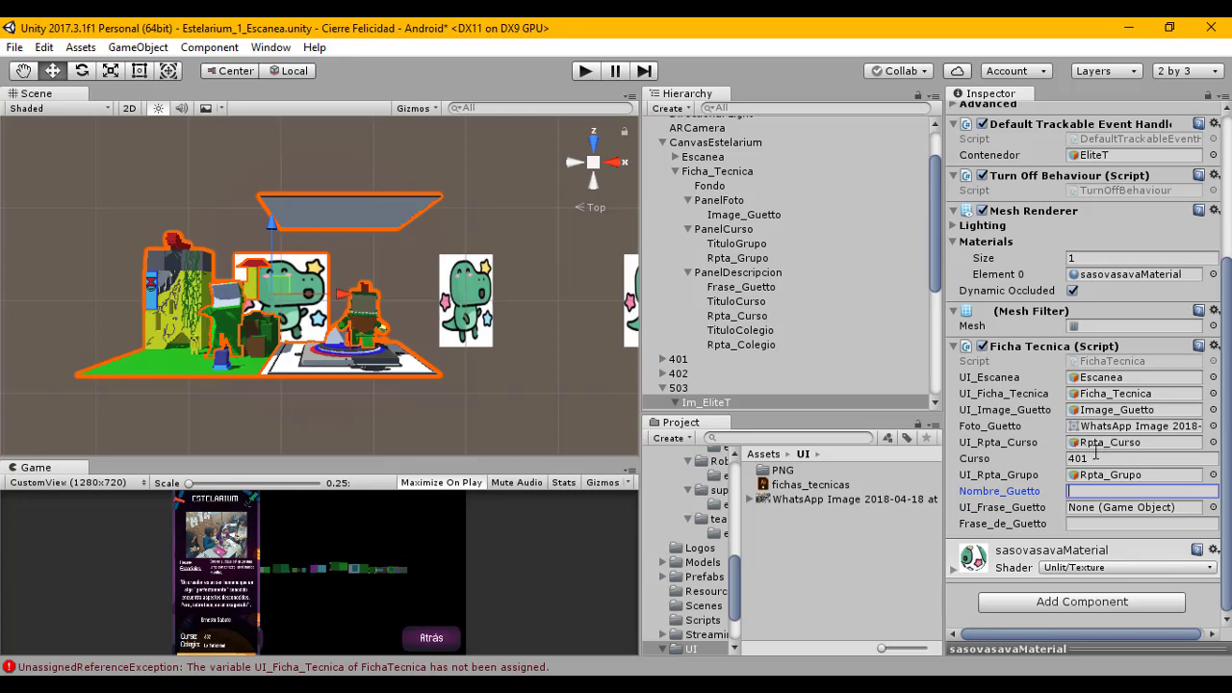
click(1096, 460)
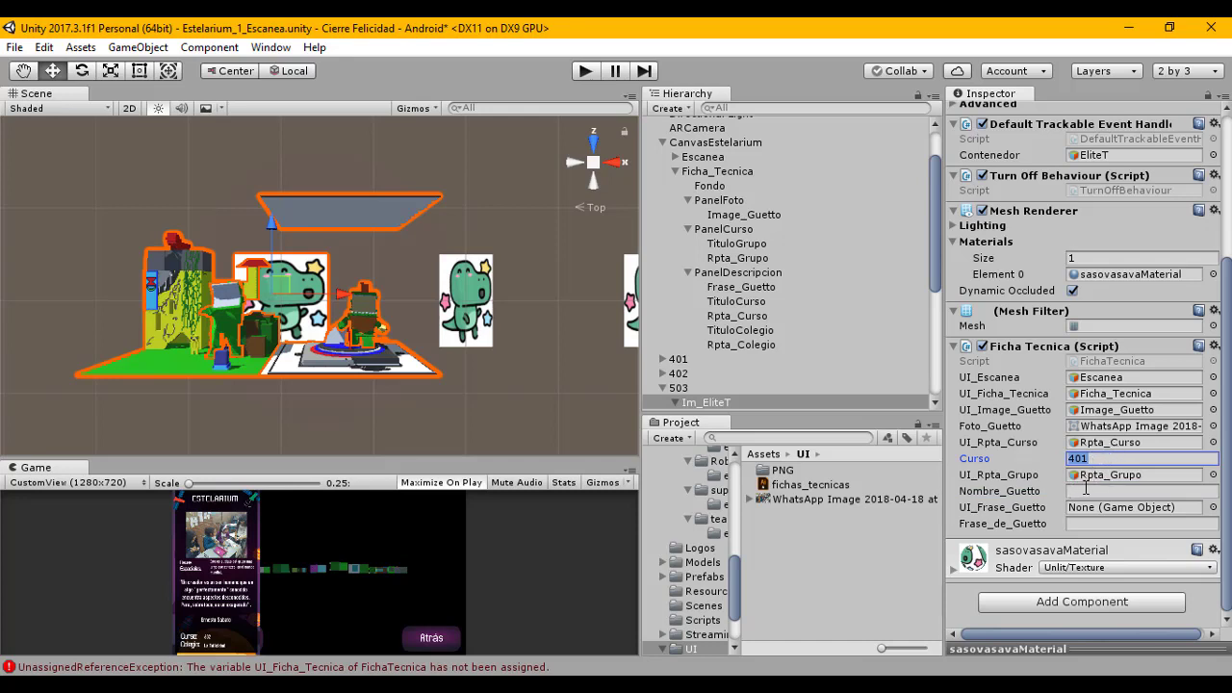
click(1095, 491)
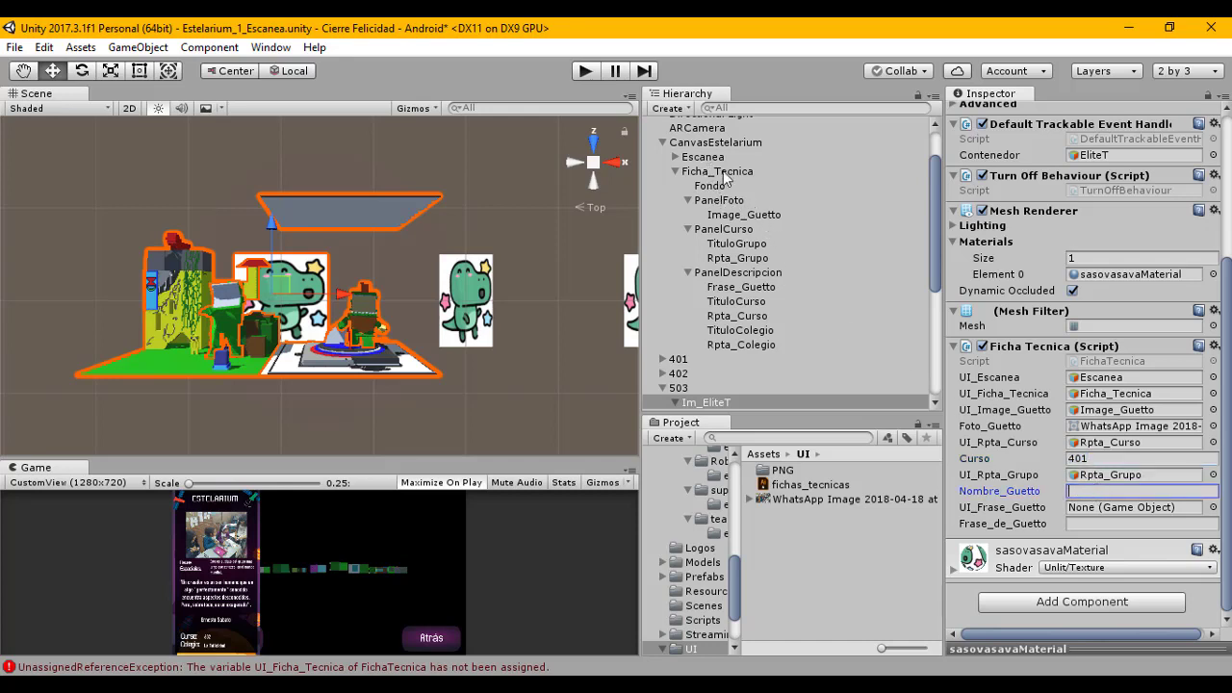
scroll(727, 332, down, 2)
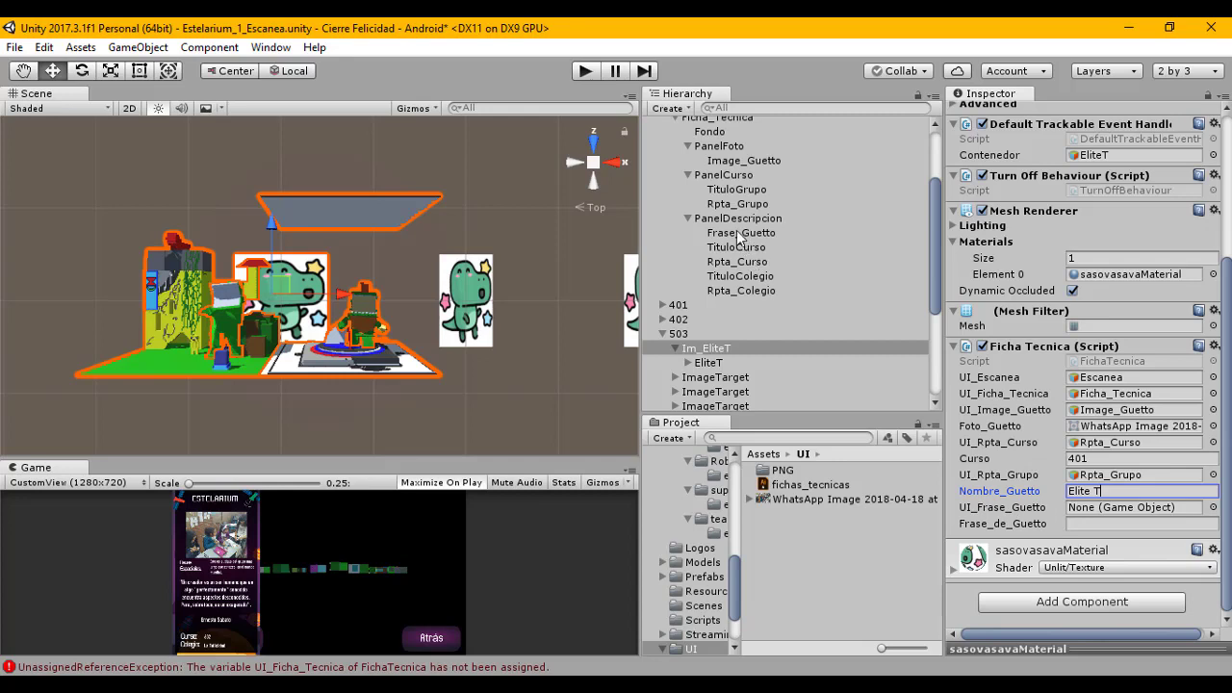
Step: Assign Frase_Guetto as UI_Frase_Guetto and set Frase_de_Guetto to "esta es una frase" in Im_EliteT's Ficha Tecnica script
drag(736, 230, 1119, 516)
click(1198, 522)
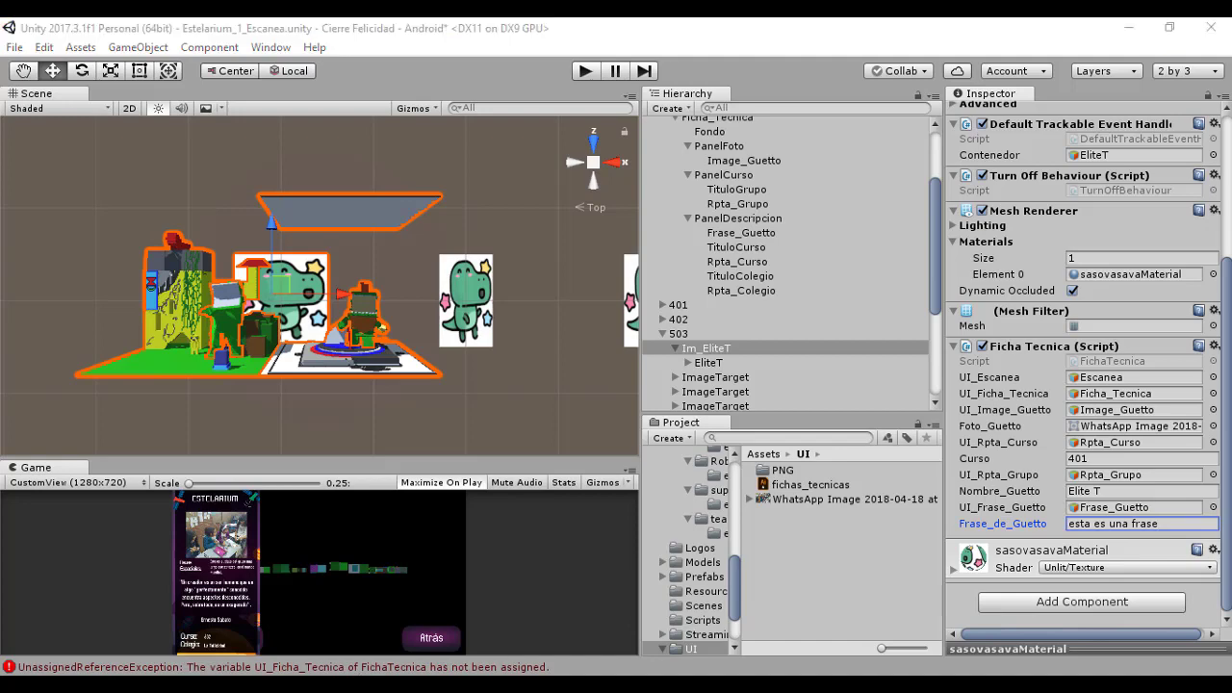
Step: Switch to File Explorer, go back to the CURSOS folder in Videos and widen the file list to view its course folders
click(215, 626)
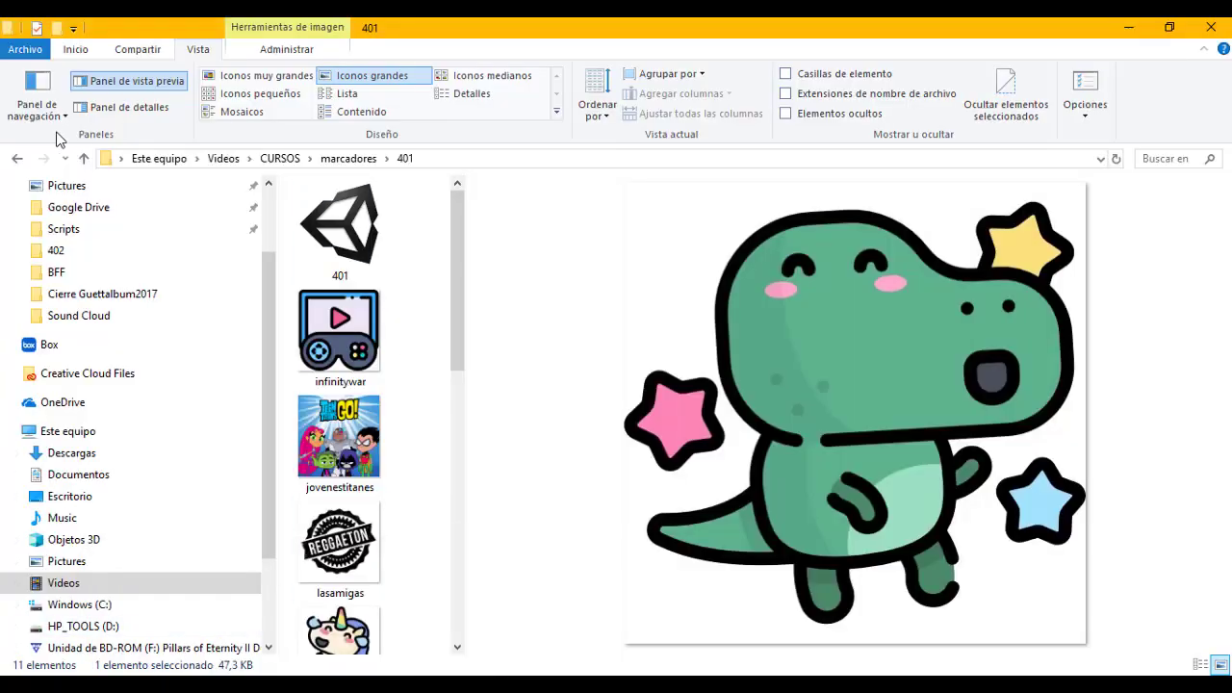
click(18, 159)
click(18, 159)
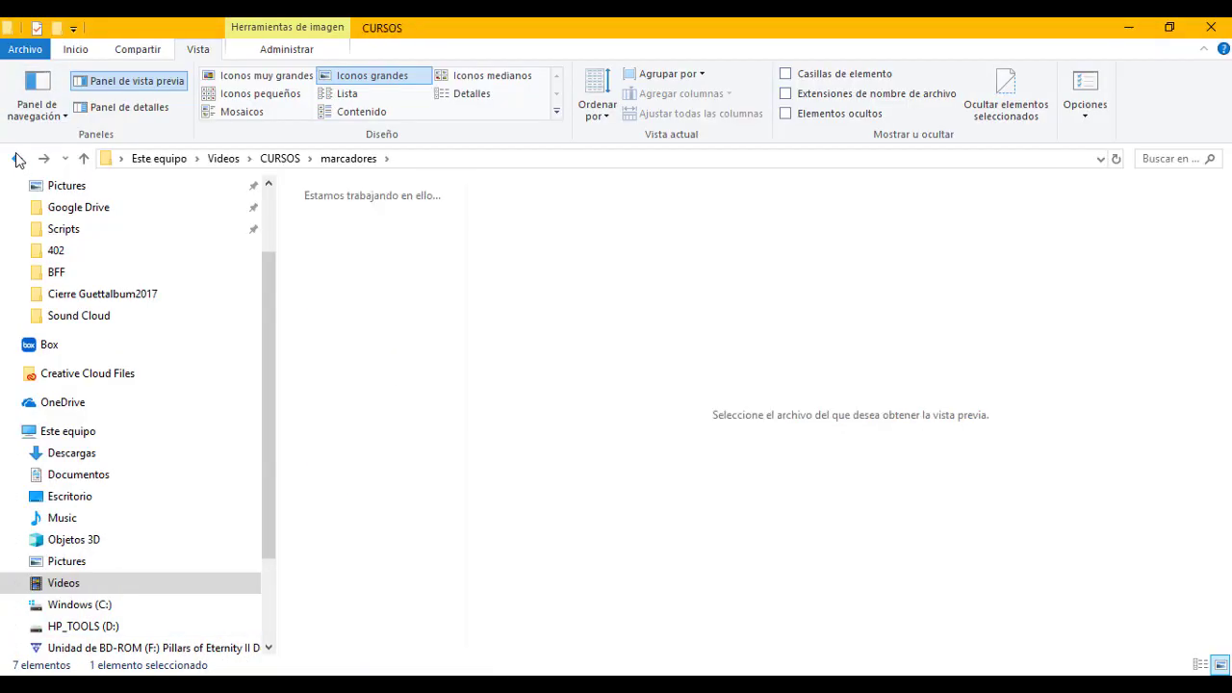
click(17, 159)
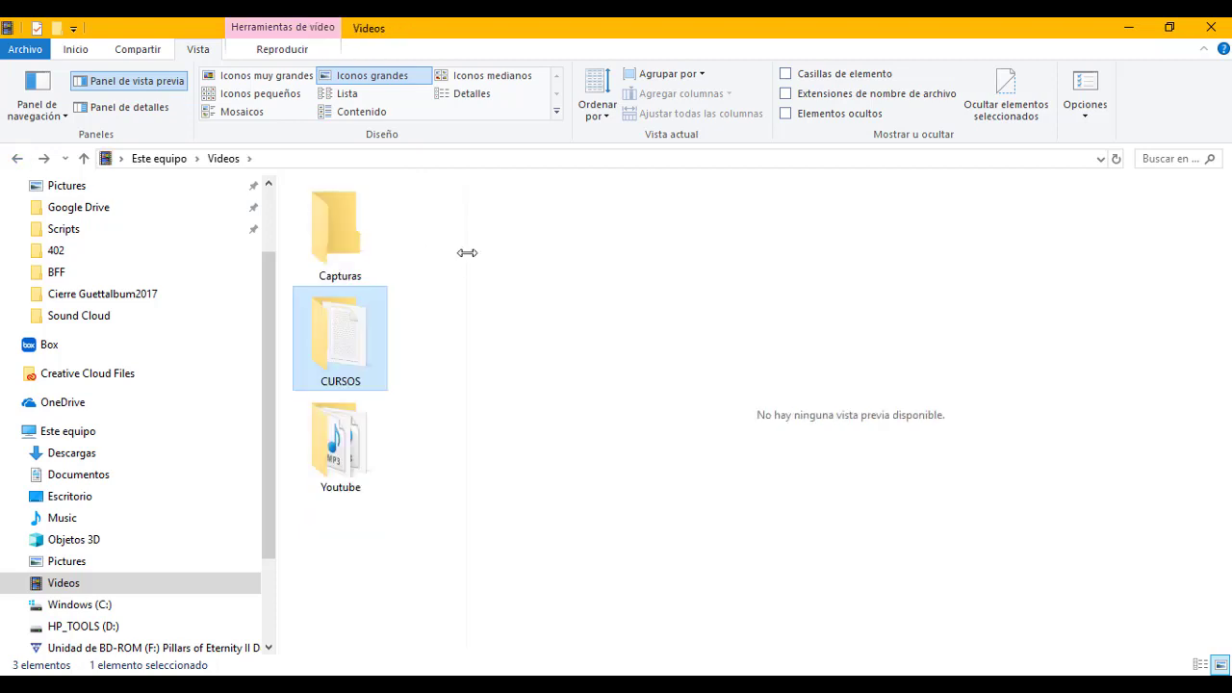
drag(465, 256, 792, 275)
double_click(441, 247)
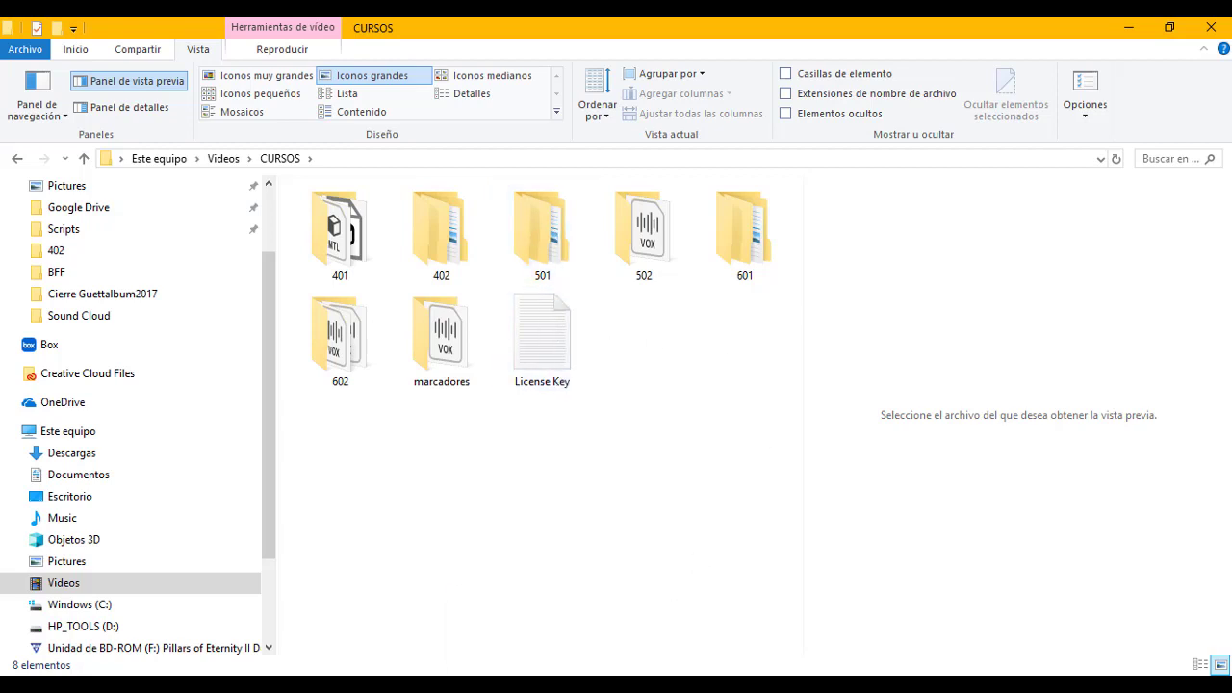
mouse_move(387, 686)
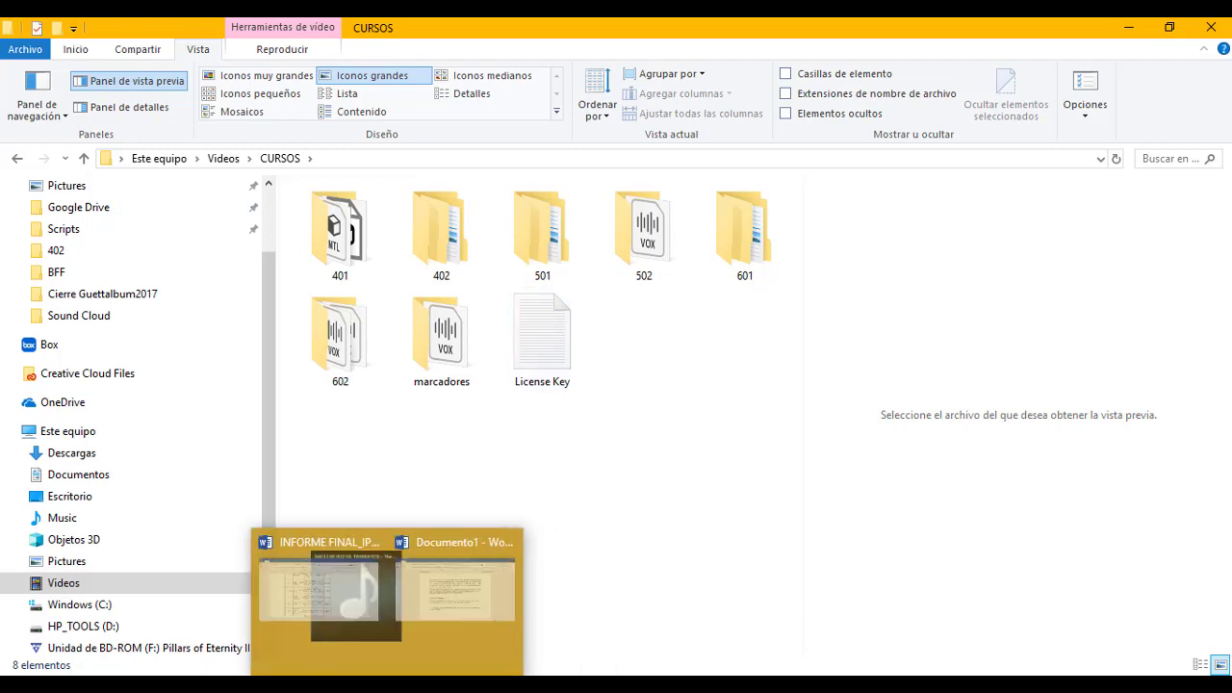
mouse_move(501, 685)
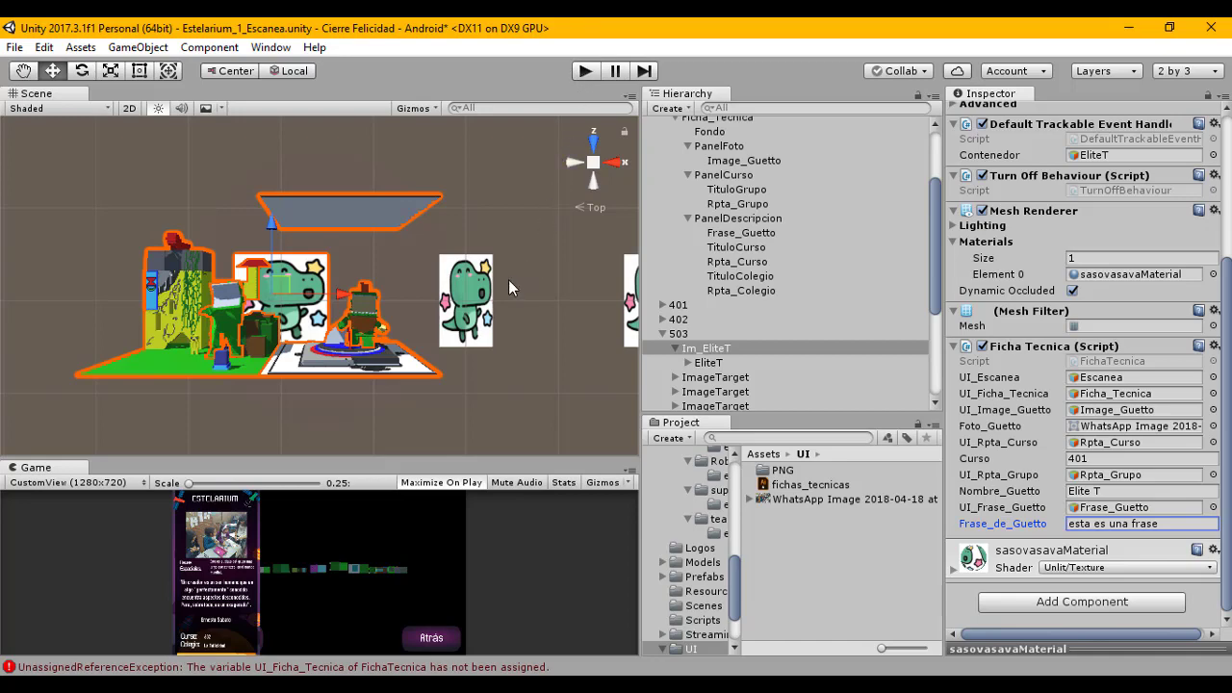
Step: Switch back to Unity, run the scene to test the Im_EliteT marker with the camera, and stop play mode
click(586, 71)
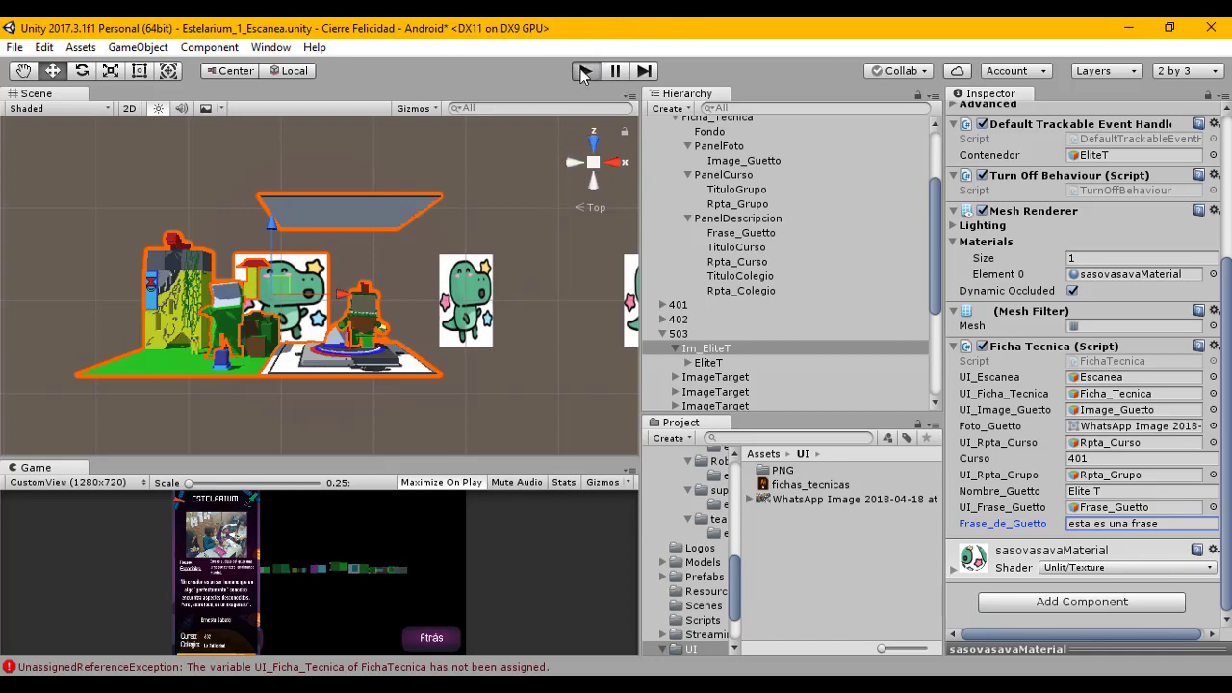
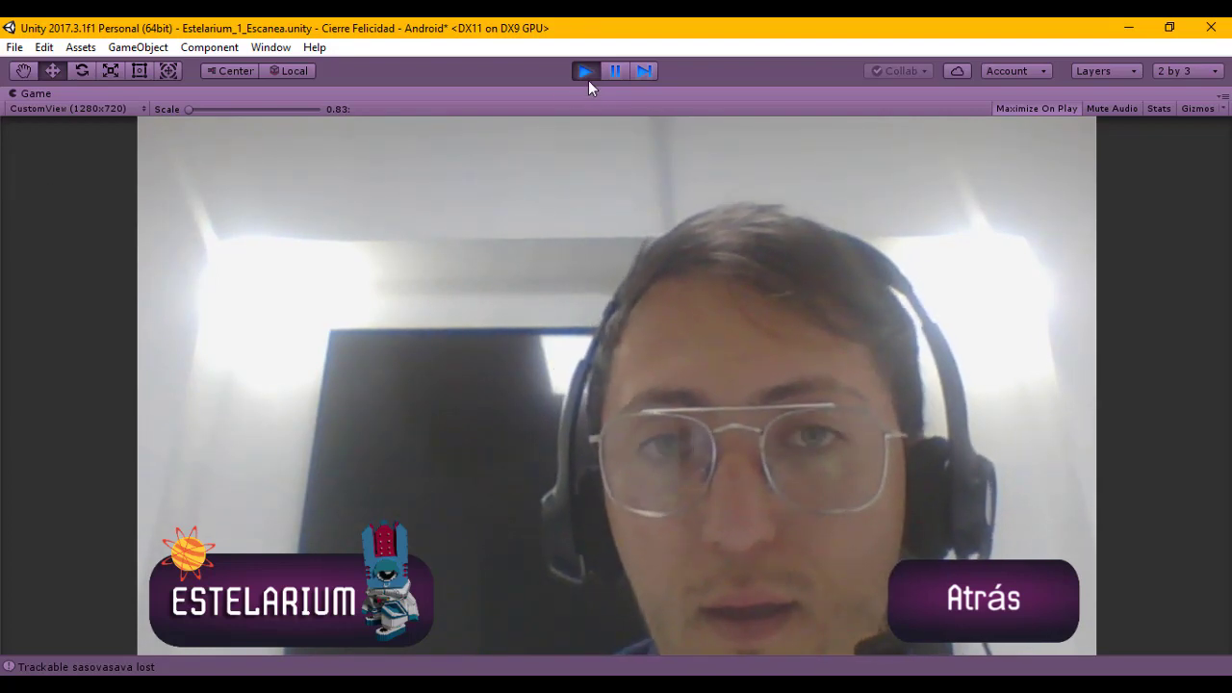
click(585, 70)
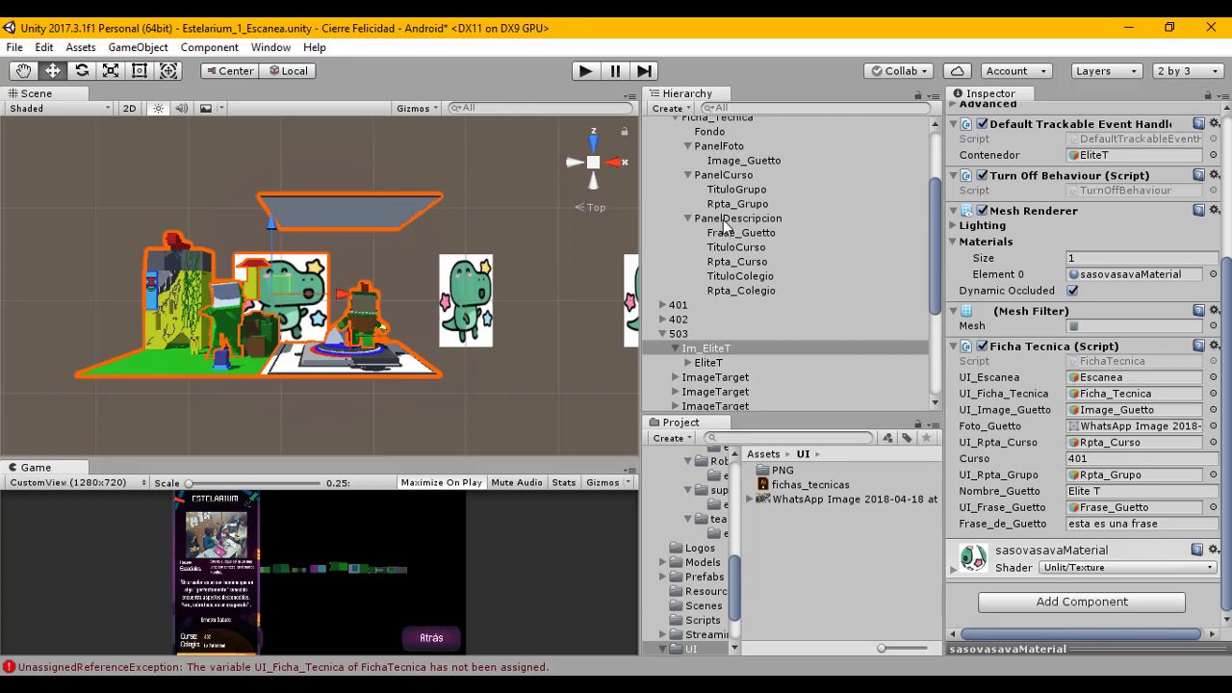
Step: Collapse PanelDescripcion, PanelCurso and PanelFoto in the hierarchy and frame the first ImageTarget after Im_EliteT under 503
click(688, 218)
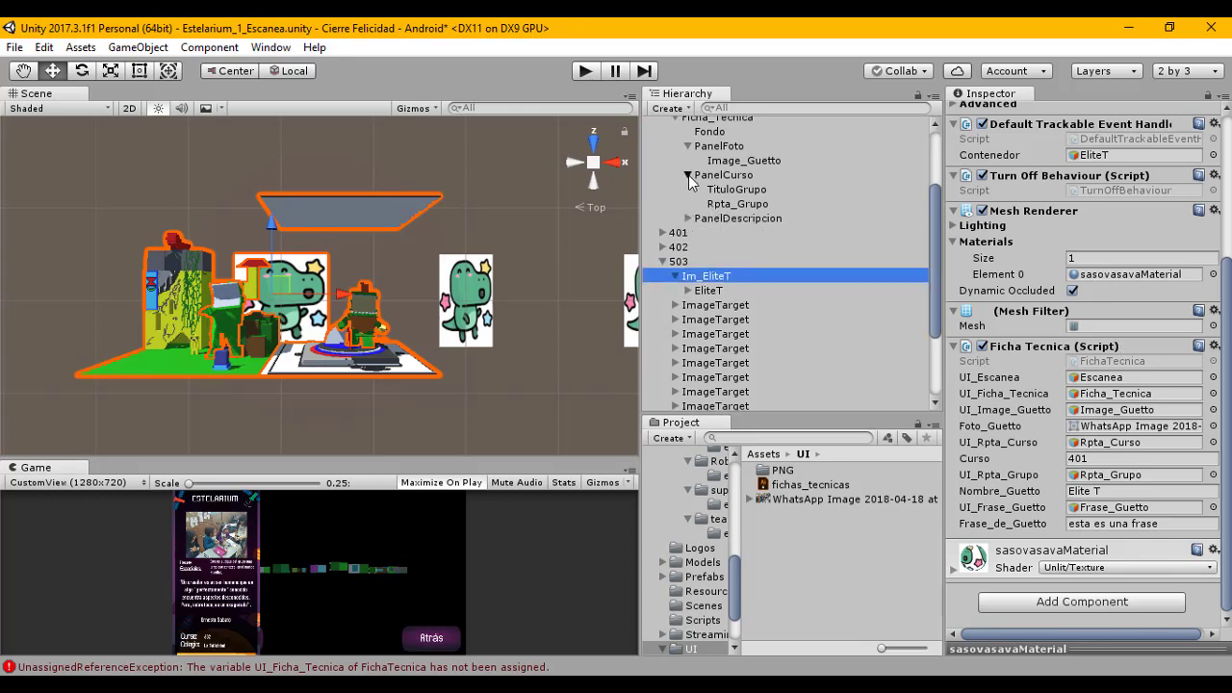
click(689, 174)
click(688, 146)
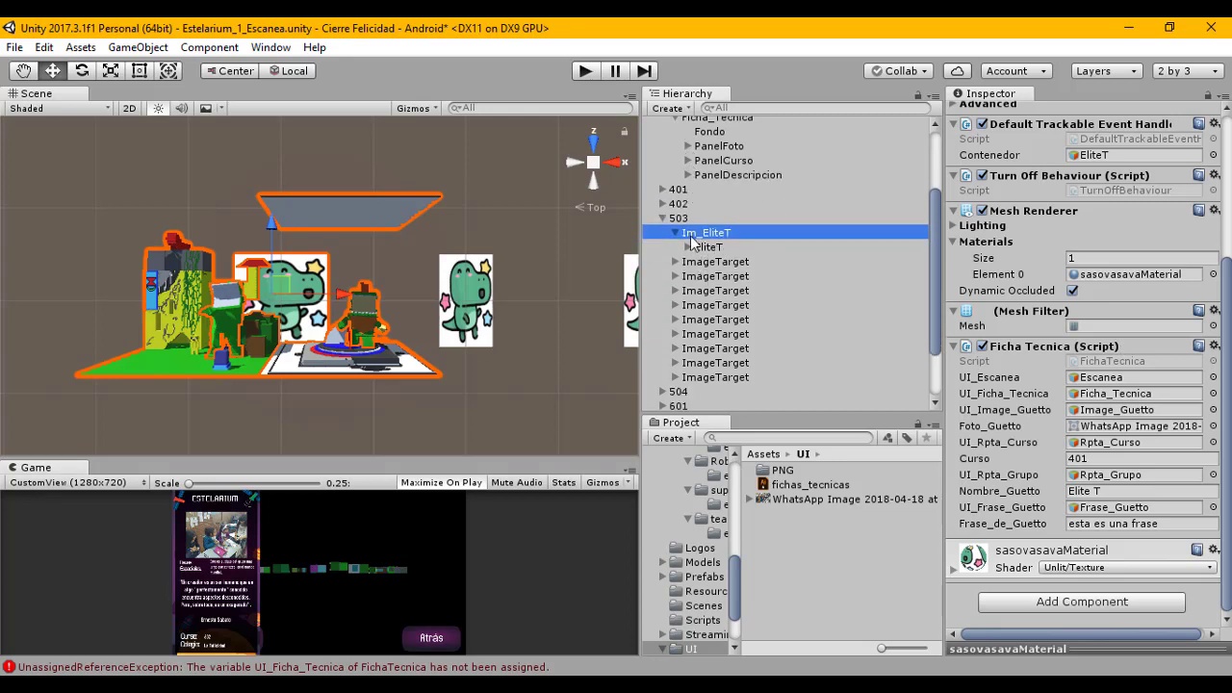
double_click(710, 262)
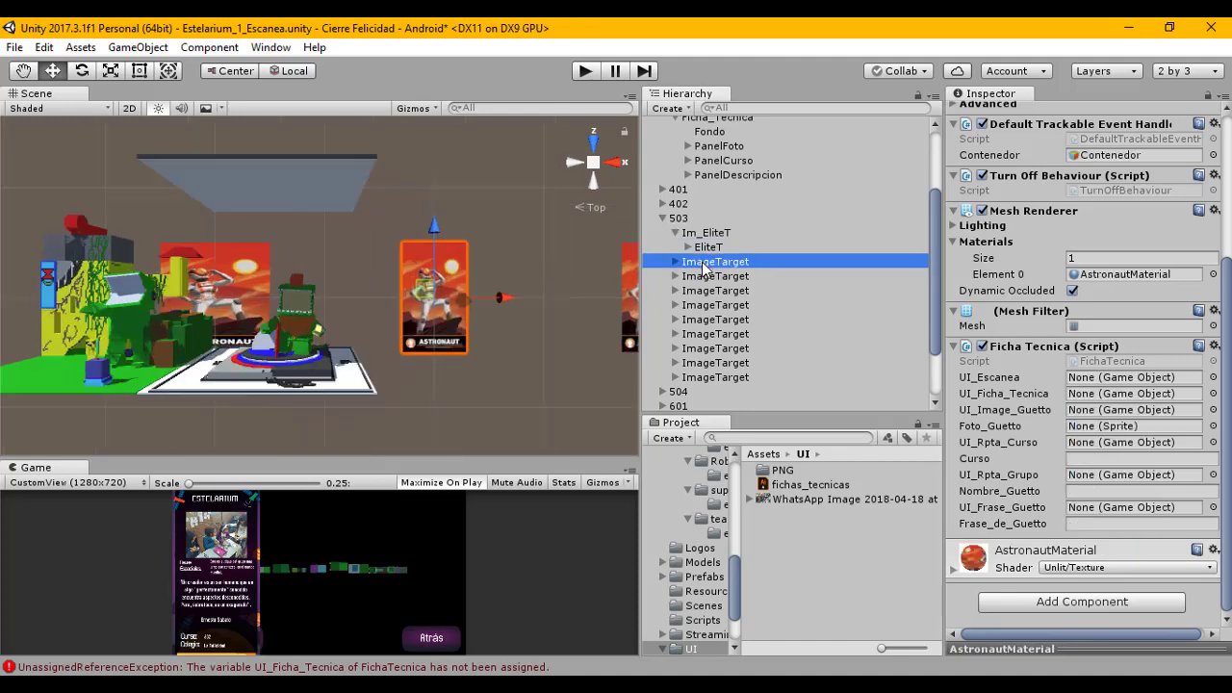
middle_drag(392, 290, 630, 285)
scroll(496, 282, down, 8)
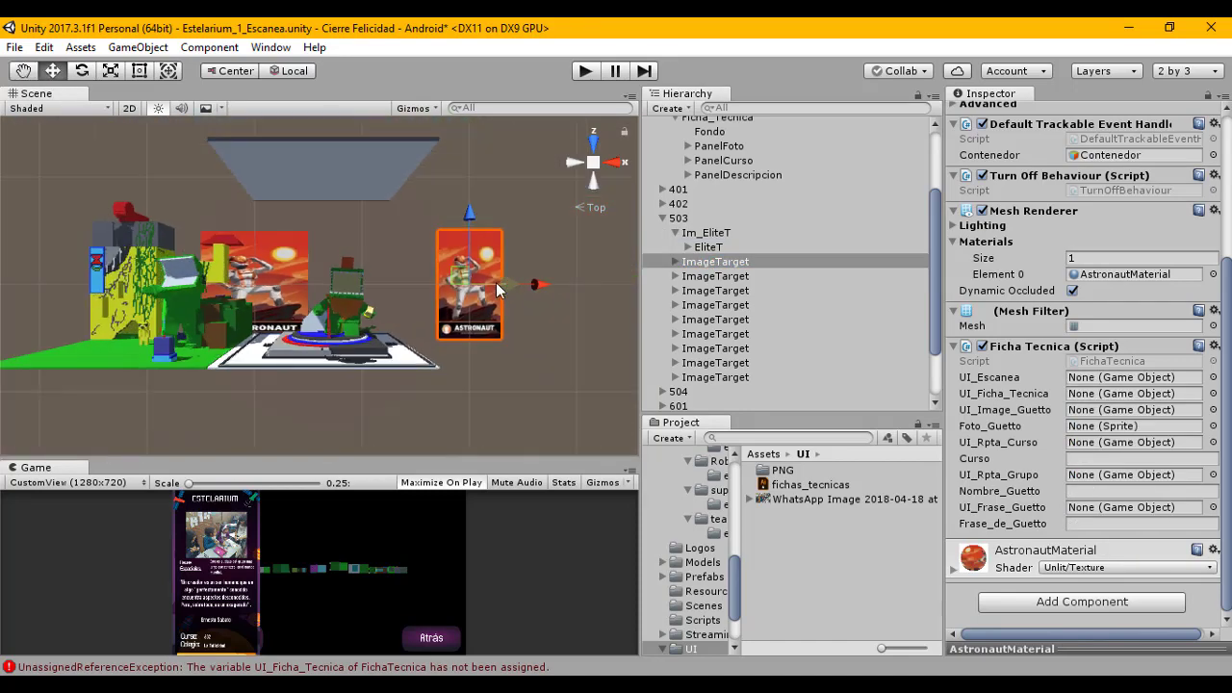
Step: Scale down espaciofinalj, espaciokarate, dinosu@Hip Hop Dancing and samuel@Samba Dancing inside EliteT together and uniformly
click(688, 248)
click(737, 261)
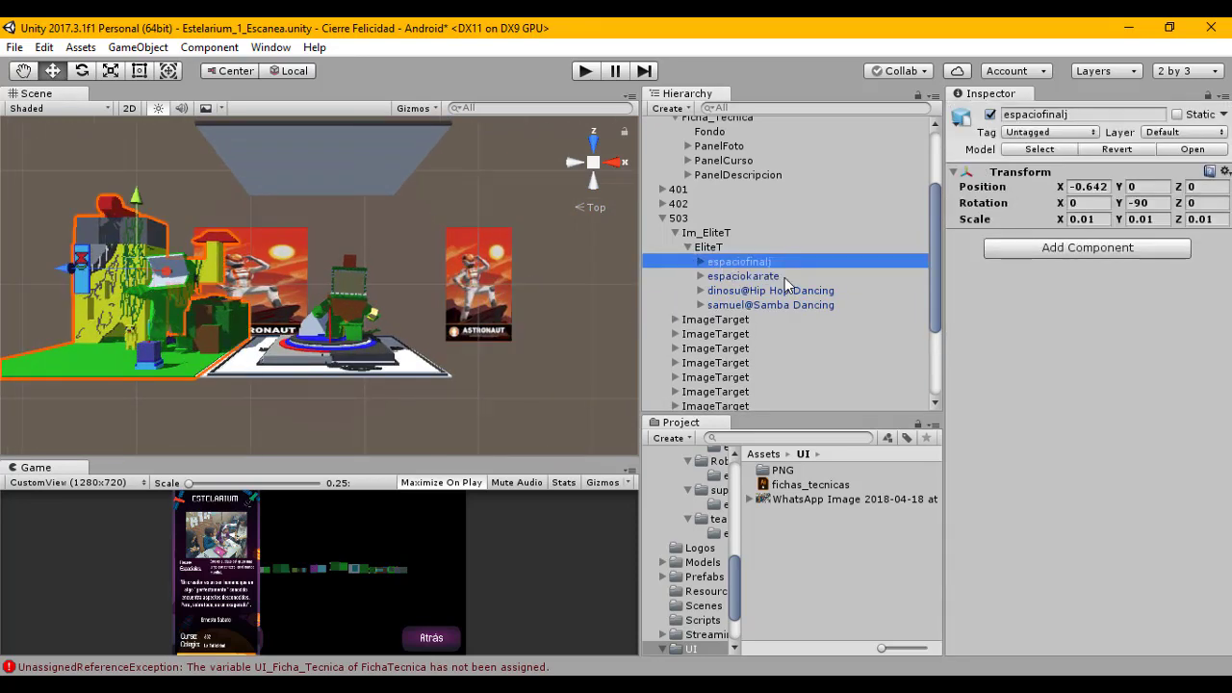
key(shift+Down)
key(shift+Down)
key(shift+Down)
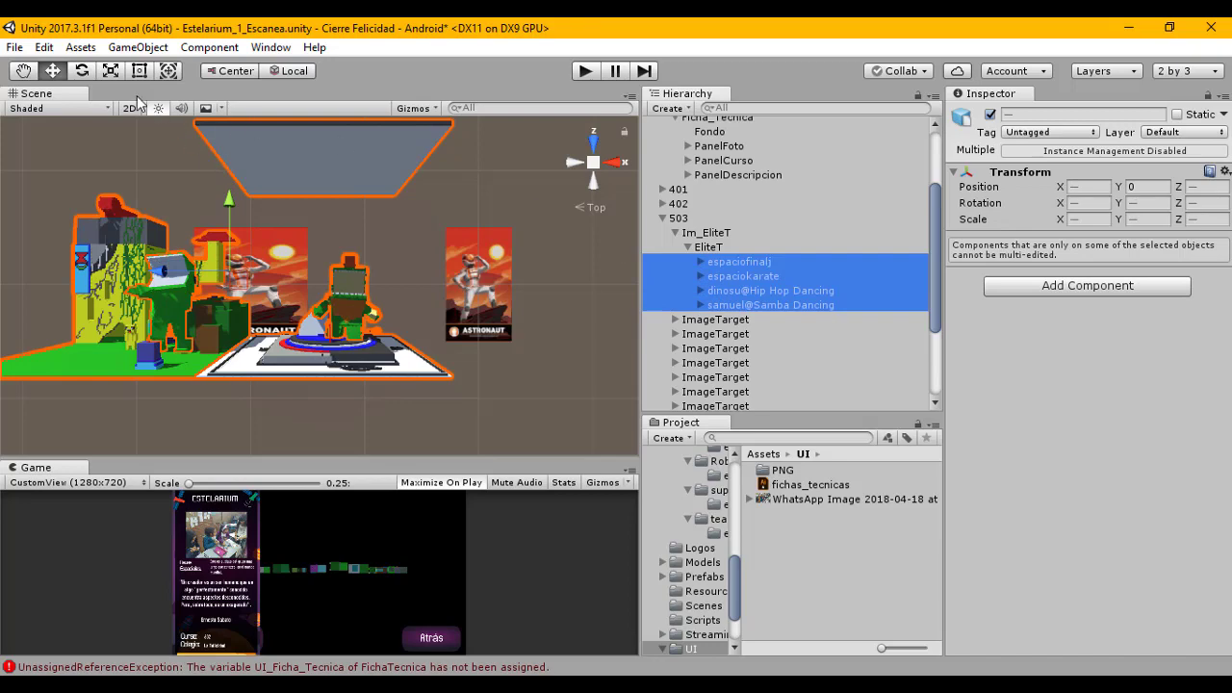
click(111, 71)
drag(228, 277, 200, 272)
Step: Lower the EliteT container toward its image target, to a Y position of about 0.417
click(672, 246)
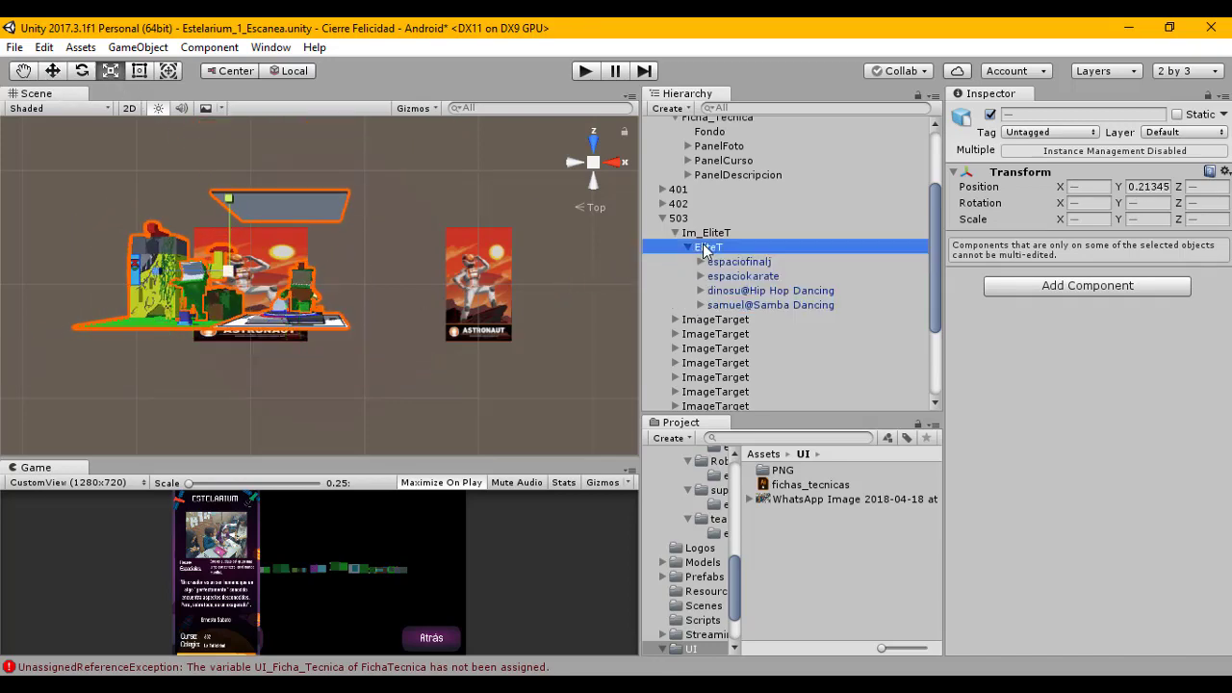
click(617, 164)
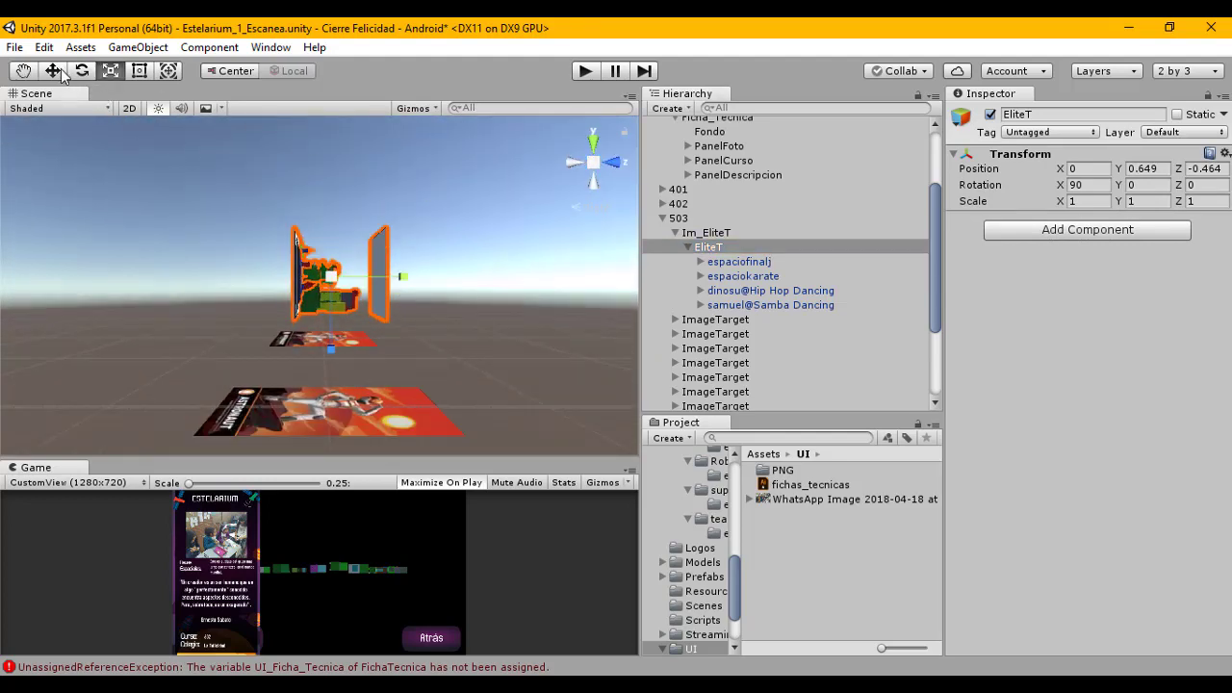
click(59, 69)
drag(327, 332, 329, 349)
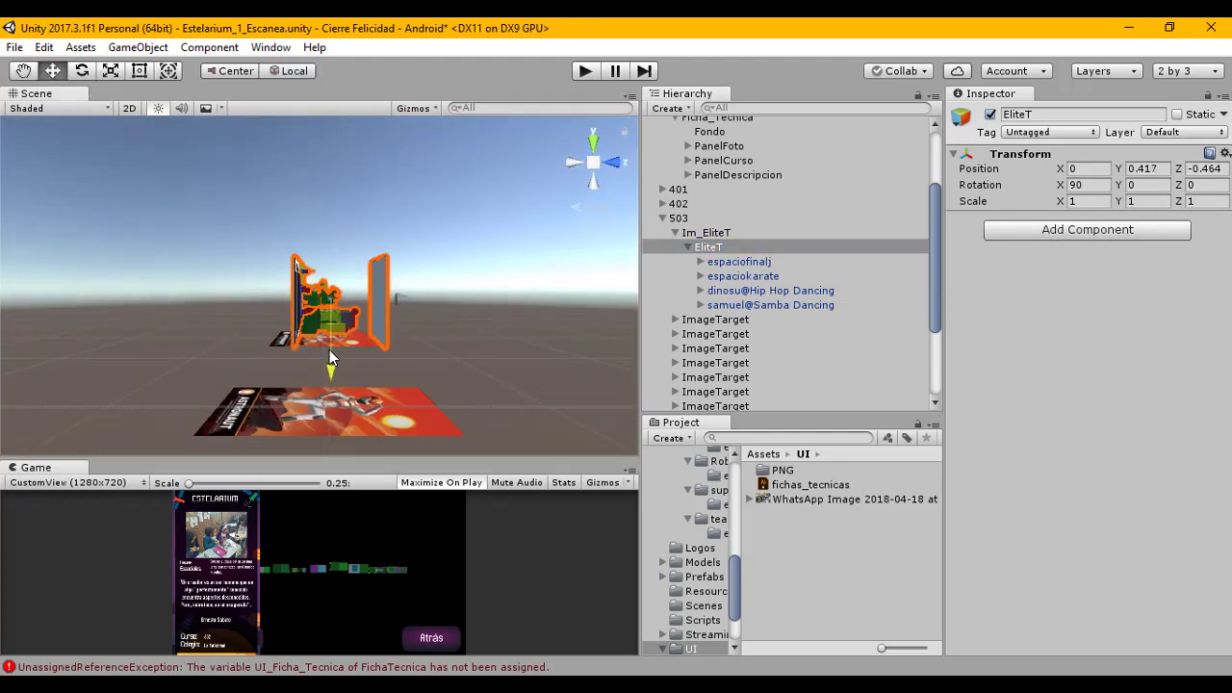
Step: Examine the EliteT models' size and placement relative to their image target from perspective, back and top views
middle_drag(330, 350, 279, 272)
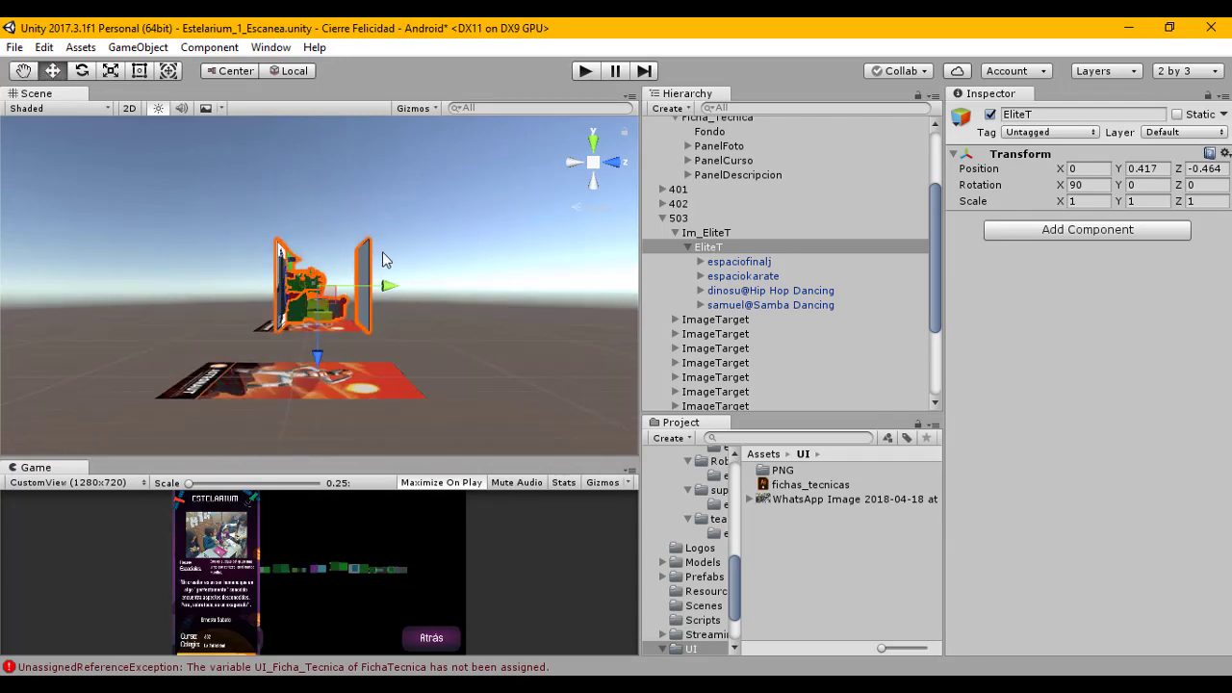
alt+drag(231, 183, 252, 224)
scroll(287, 296, up, 3)
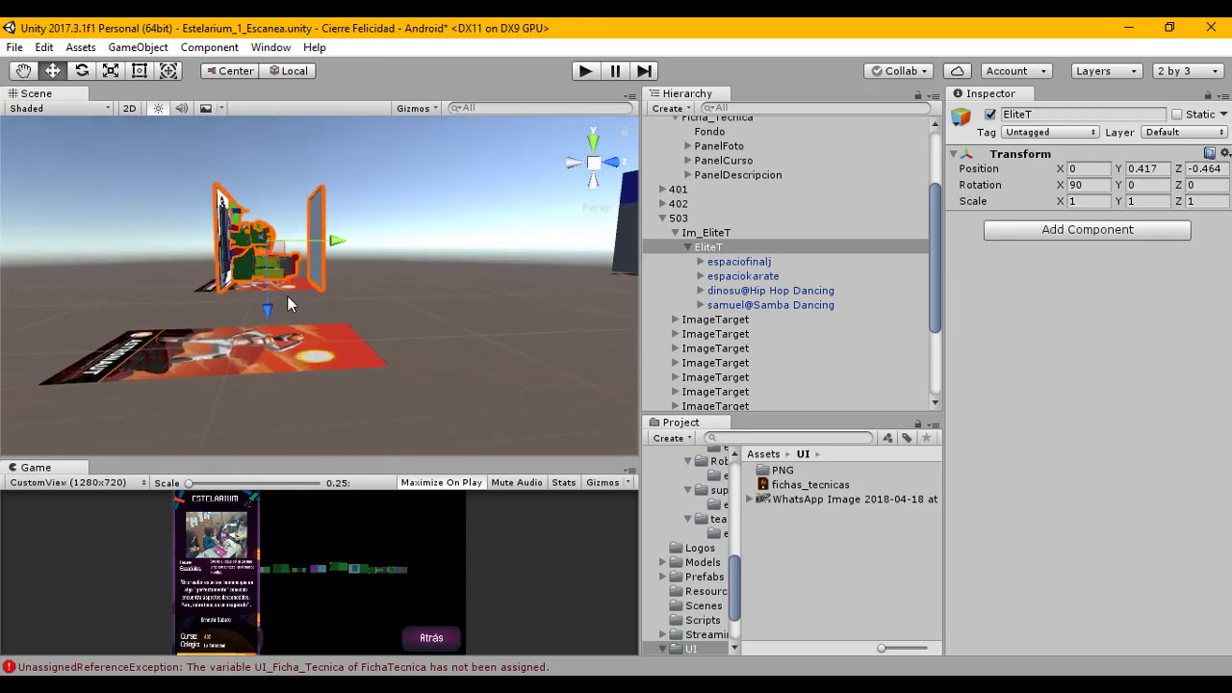
scroll(288, 296, down, 3)
scroll(275, 313, up, 3)
scroll(268, 318, down, 2)
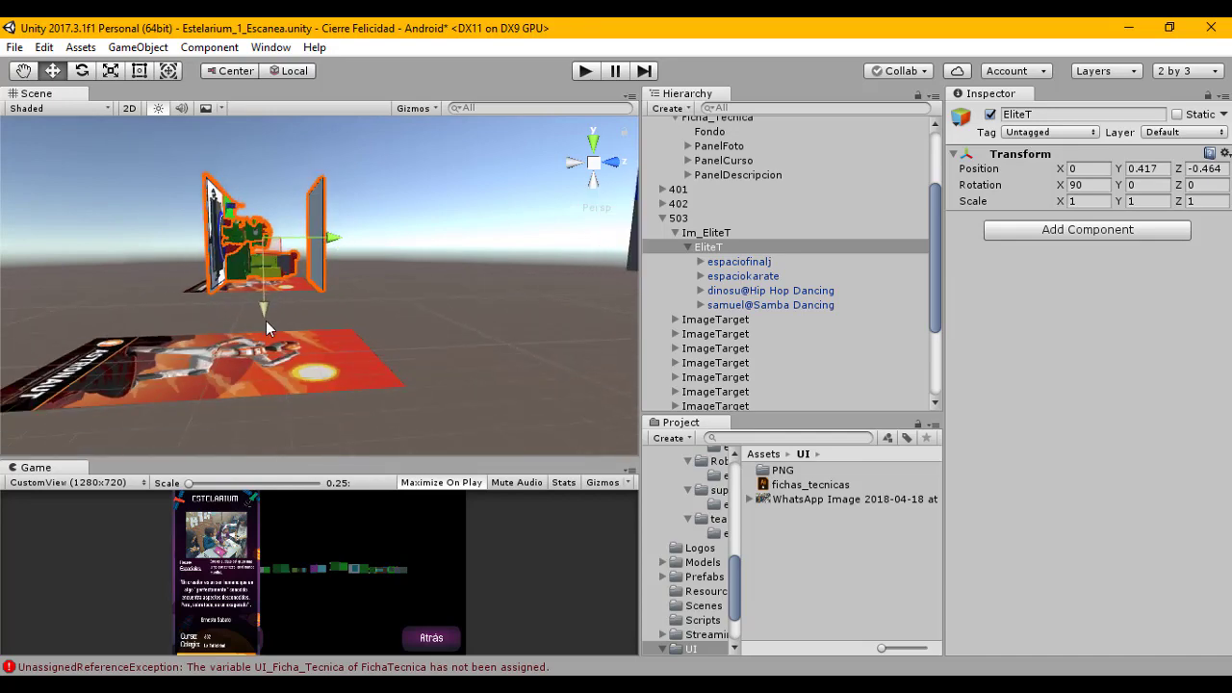
scroll(265, 321, up, 3)
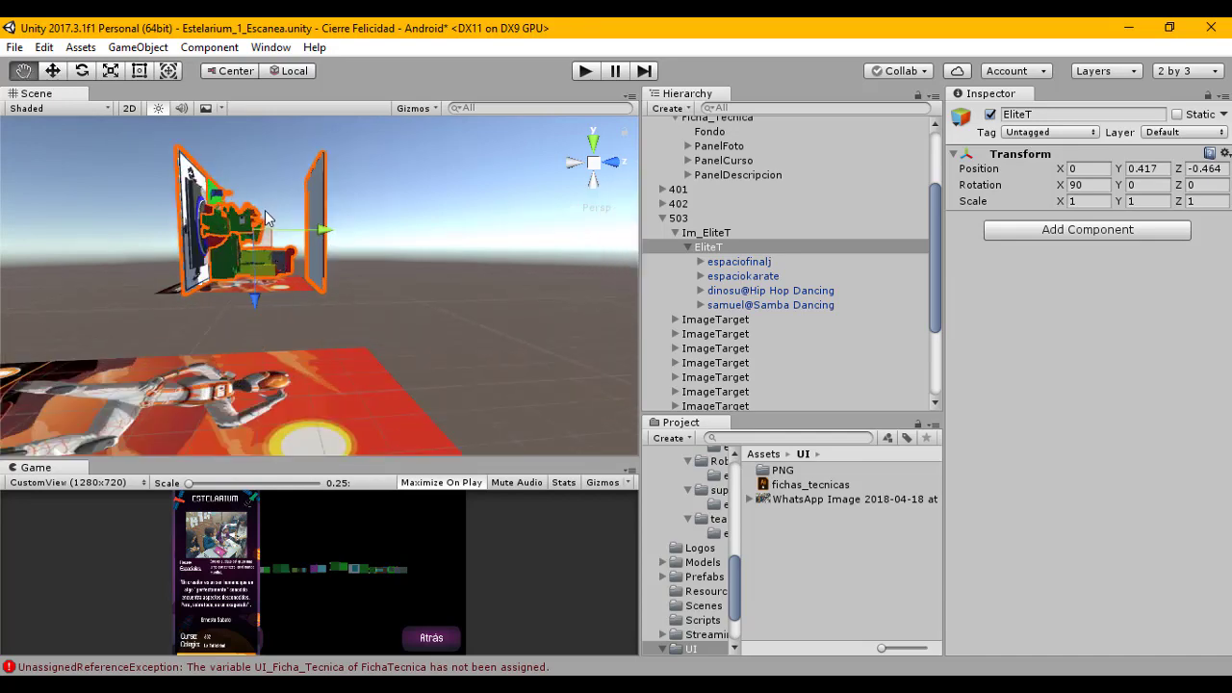
alt+right_drag(268, 224, 17, 81)
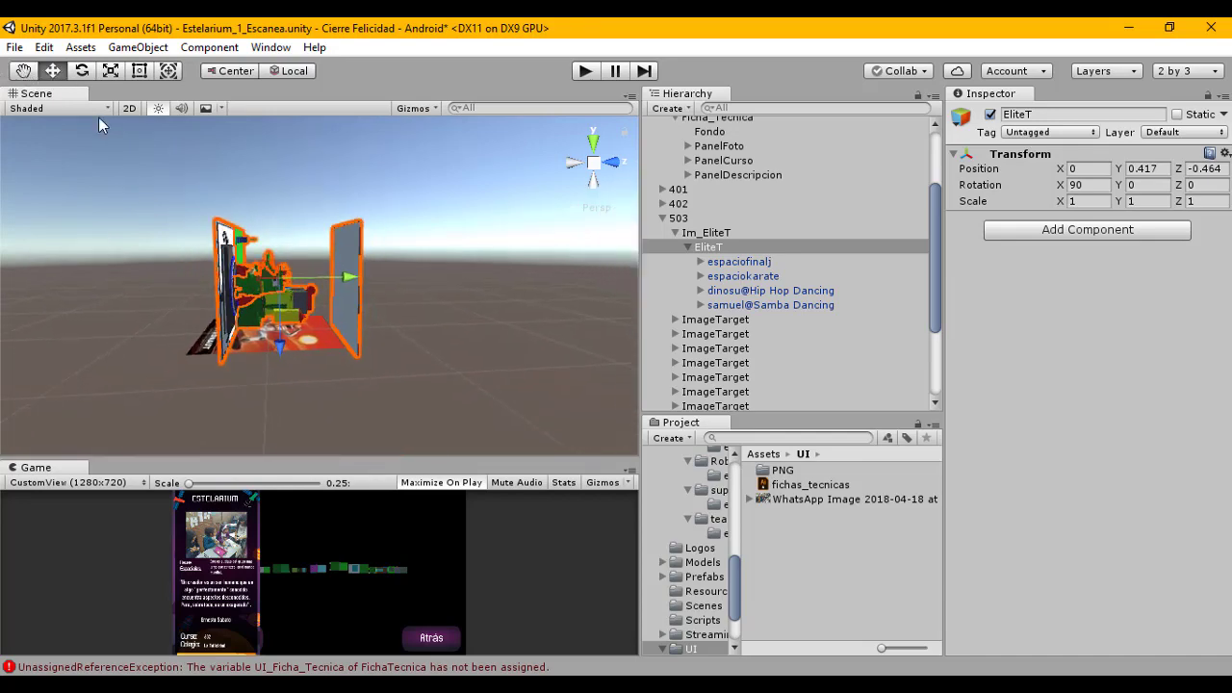
alt+drag(308, 252, 534, 236)
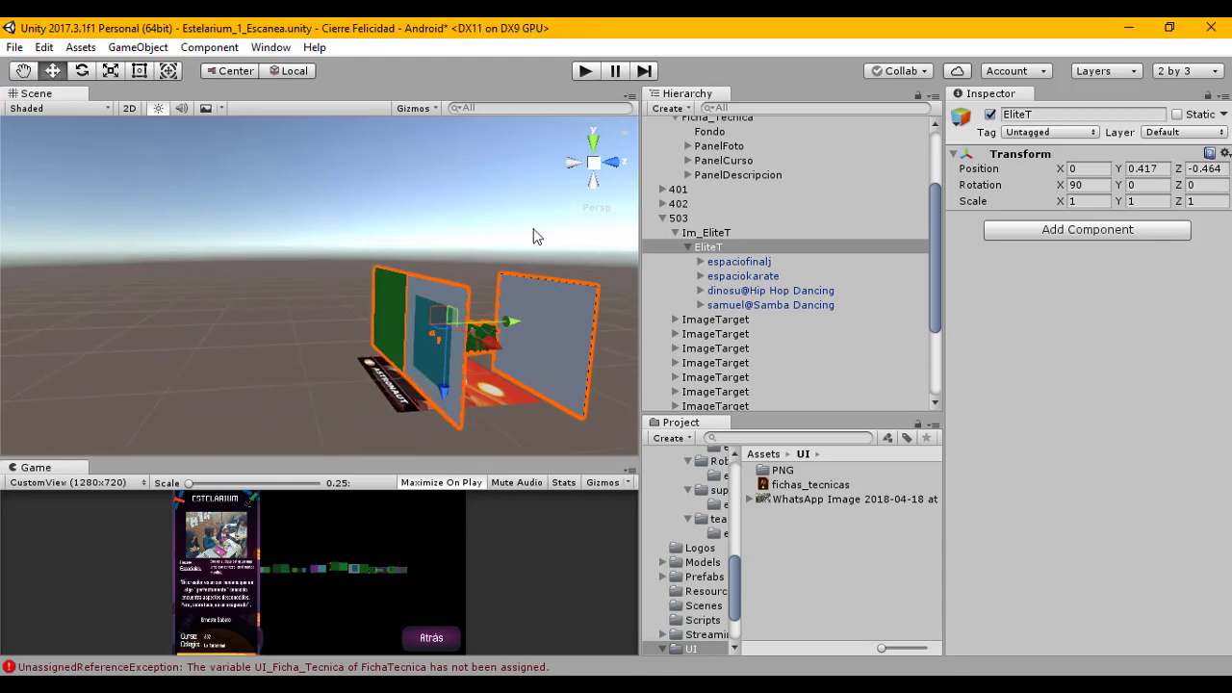
click(572, 166)
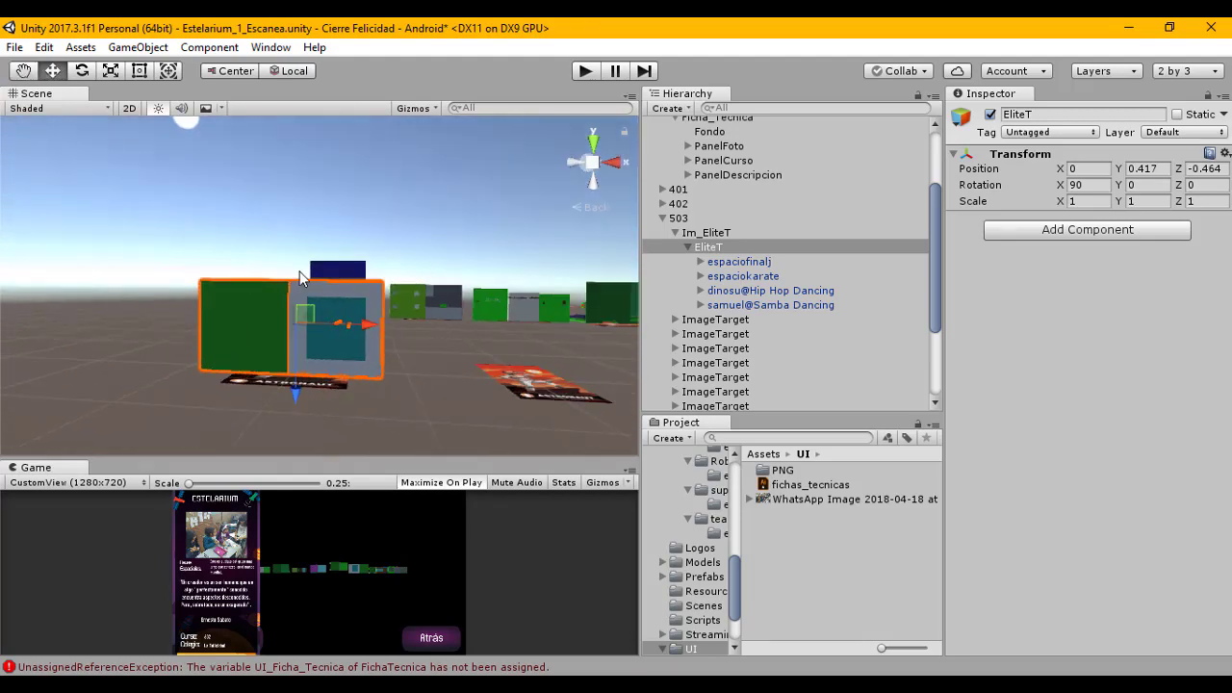
click(590, 135)
click(593, 139)
middle_drag(348, 296, 351, 382)
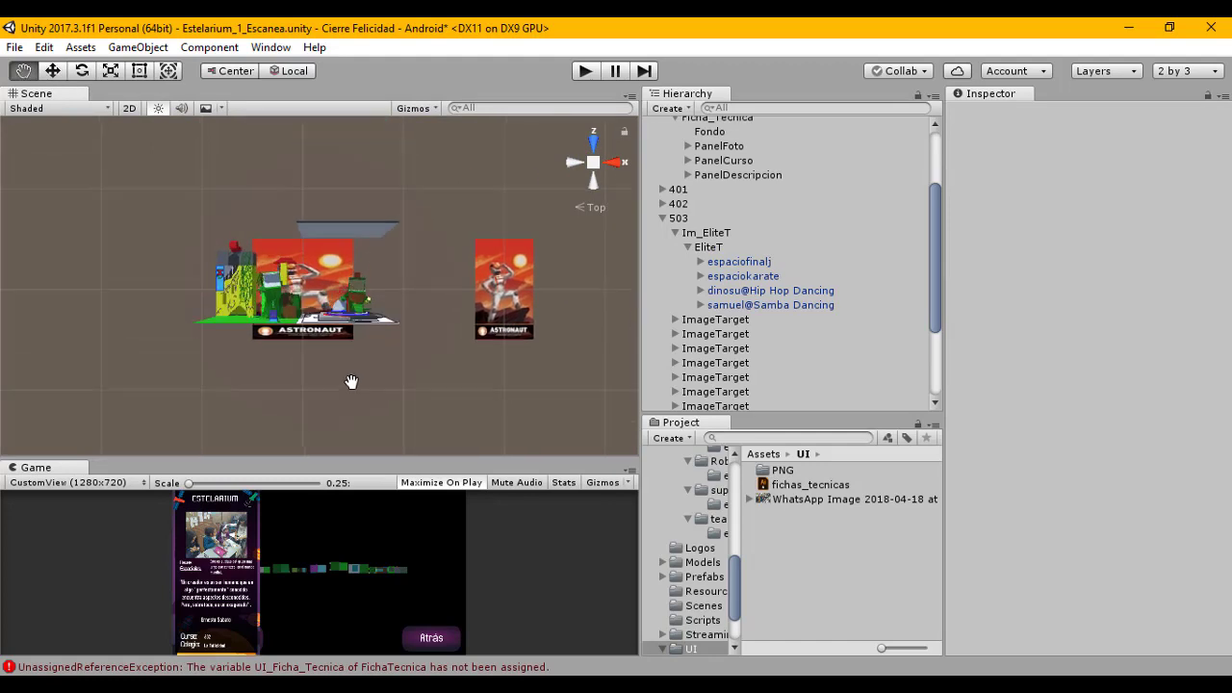
scroll(397, 385, up, 4)
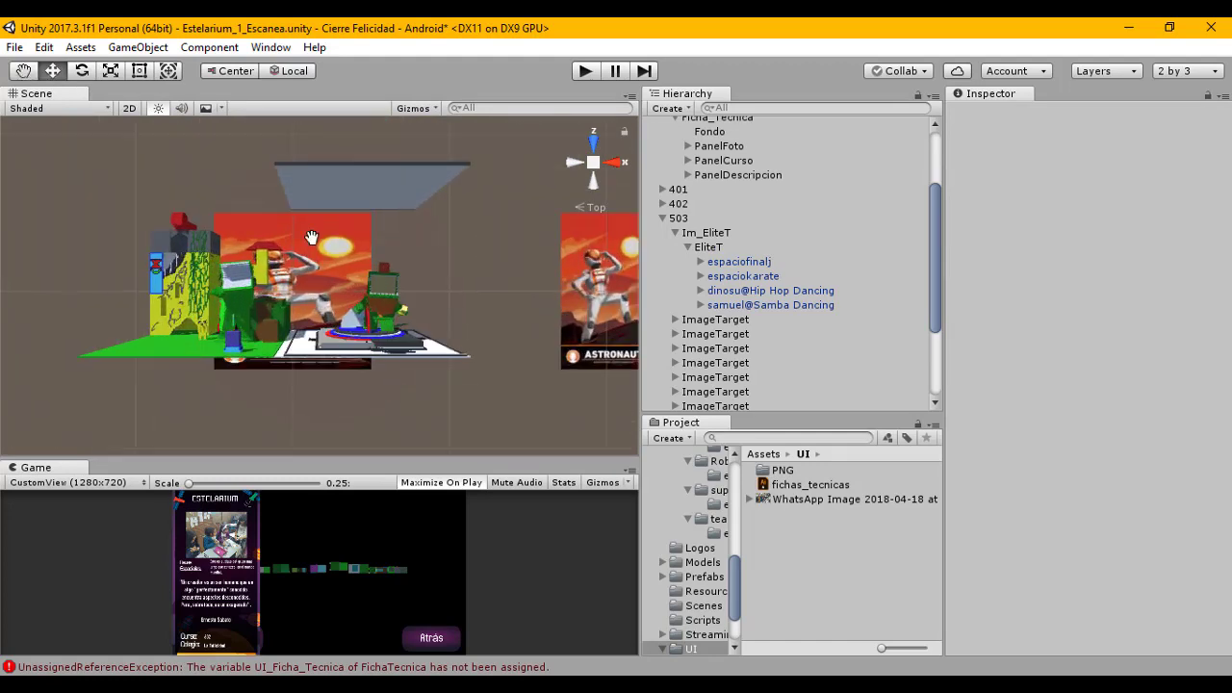
middle_drag(311, 237, 277, 240)
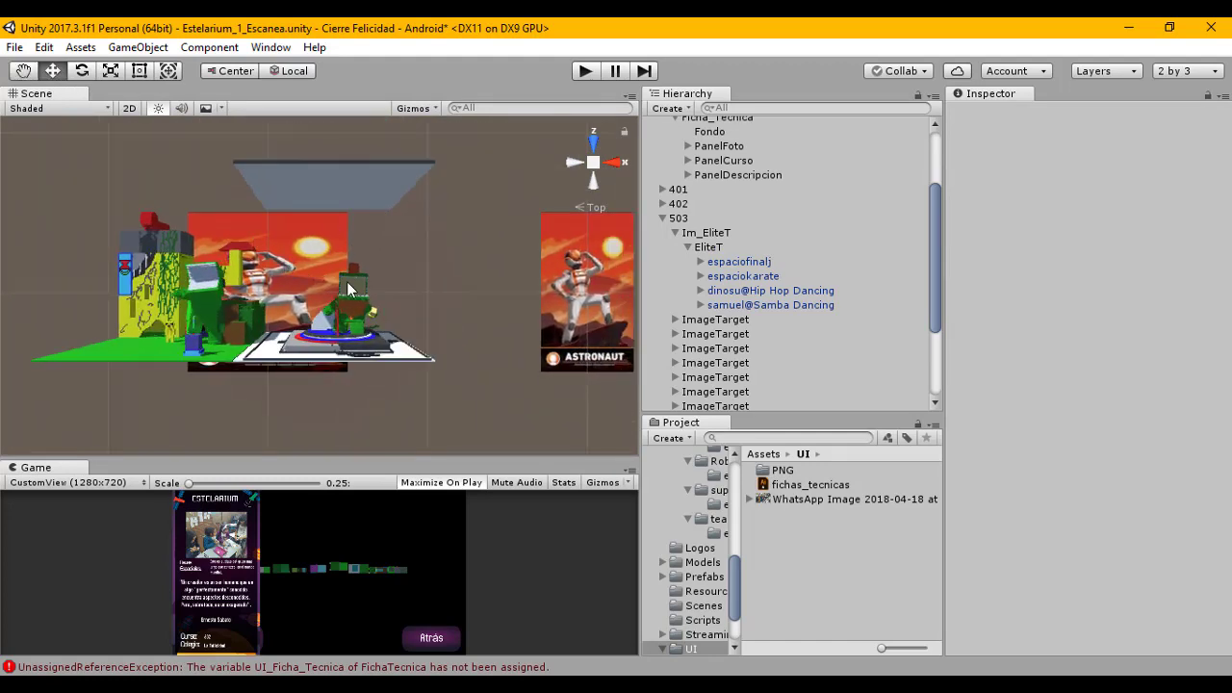
middle_drag(370, 248, 269, 250)
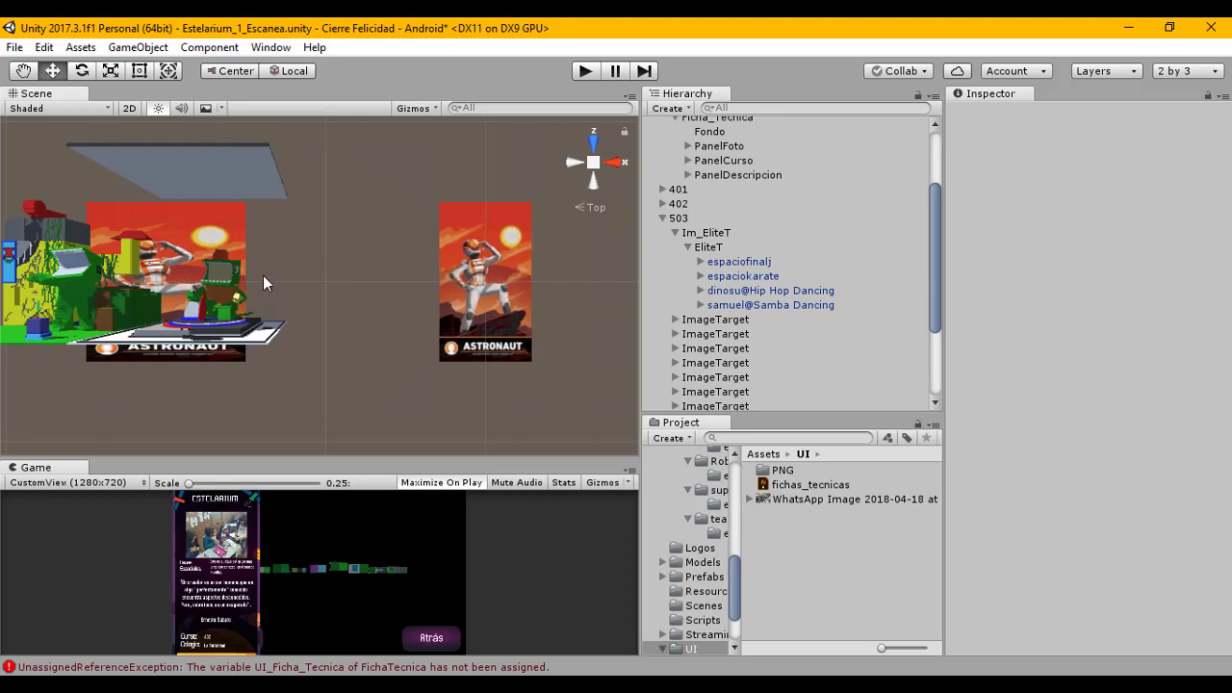
Step: Collapse Im_EliteT and examine the ImageTarget right below it under 503, including its Contenedor child and Ficha Tecnica script fields
click(675, 233)
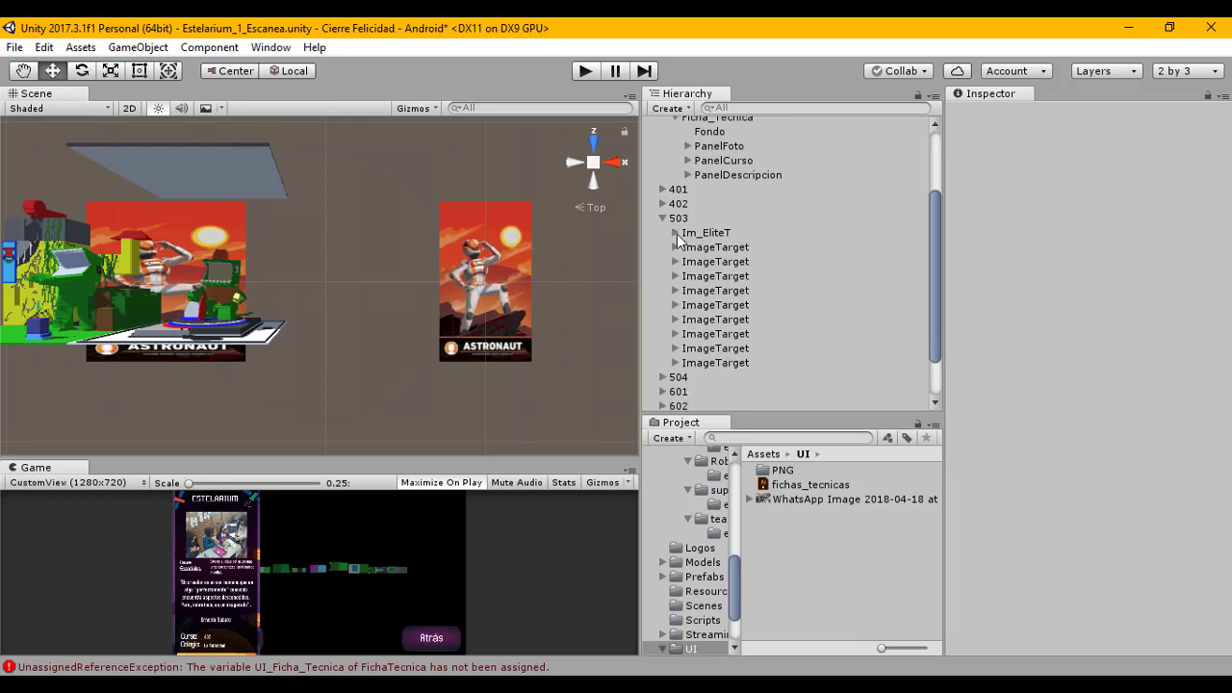
scroll(466, 302, up, 3)
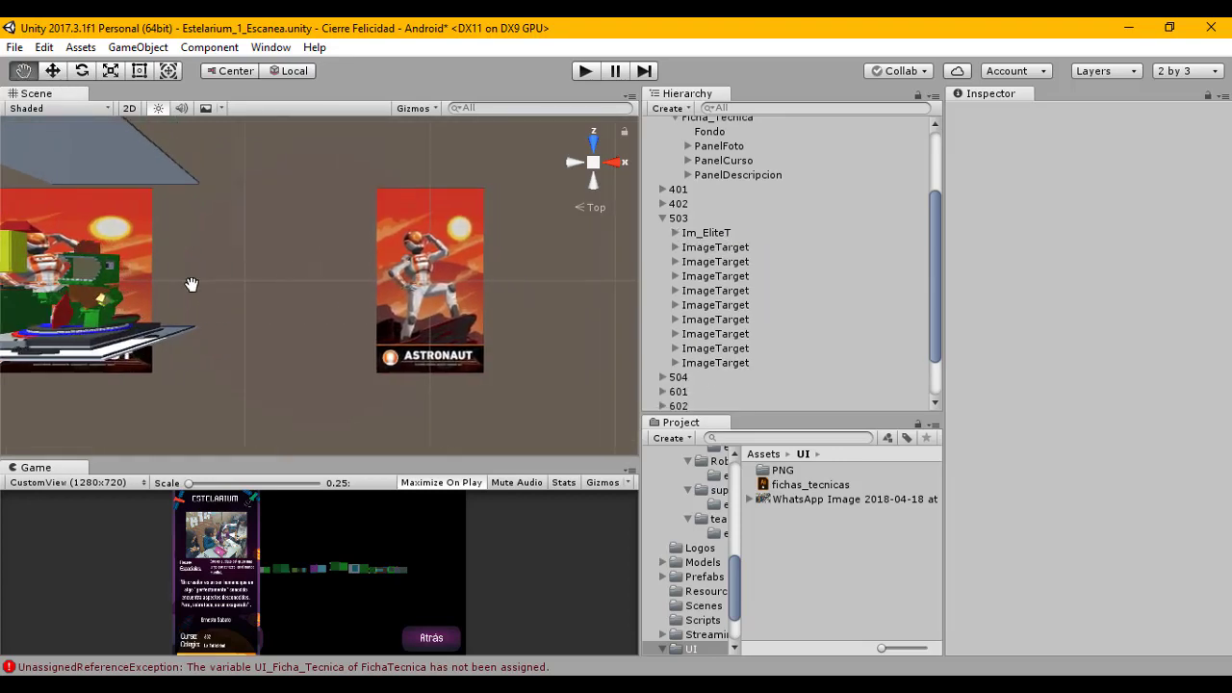
scroll(413, 279, up, 1)
click(700, 245)
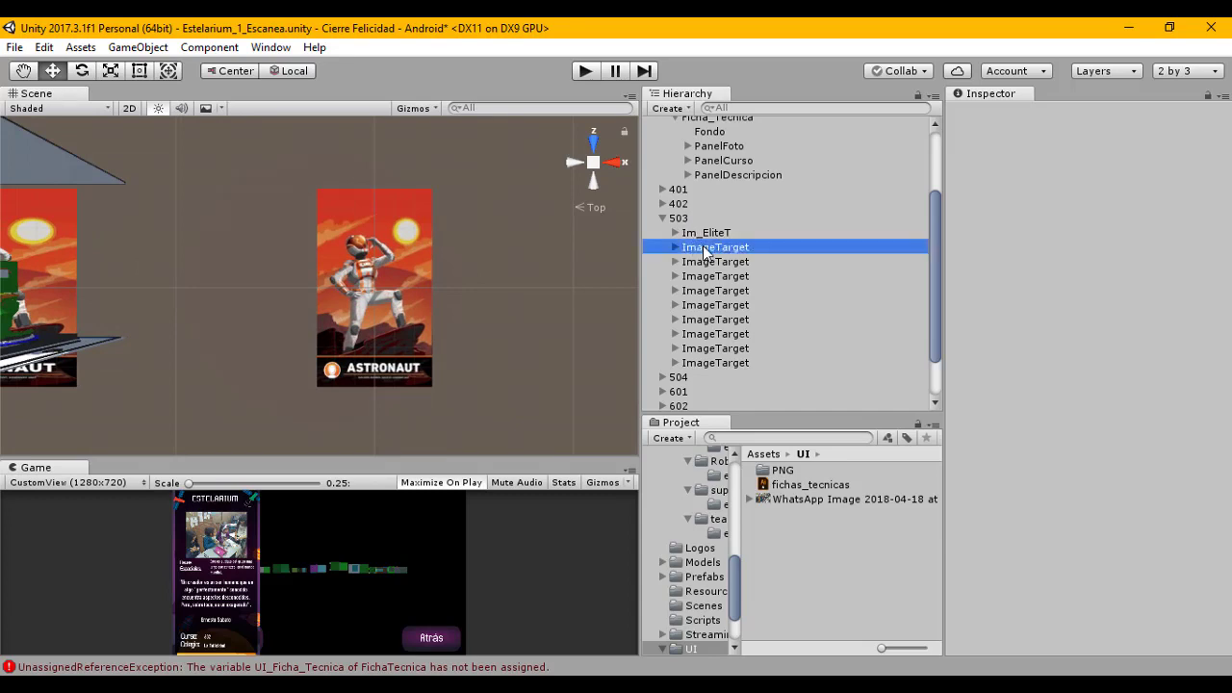
click(675, 247)
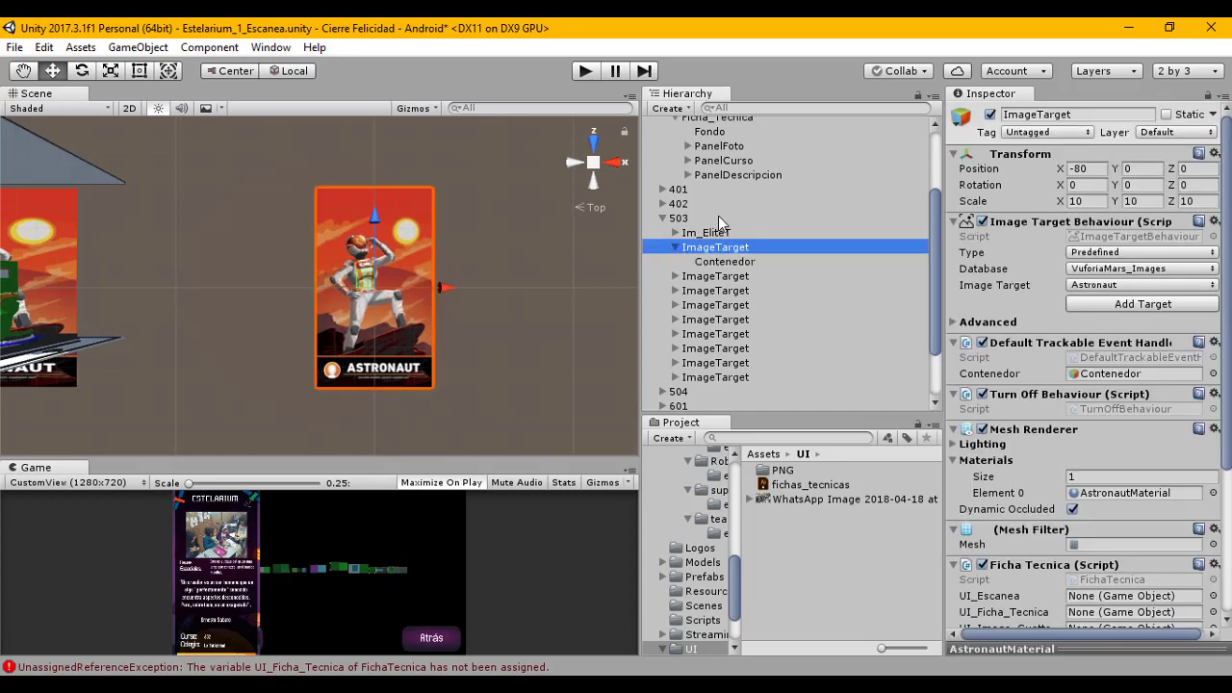
click(722, 262)
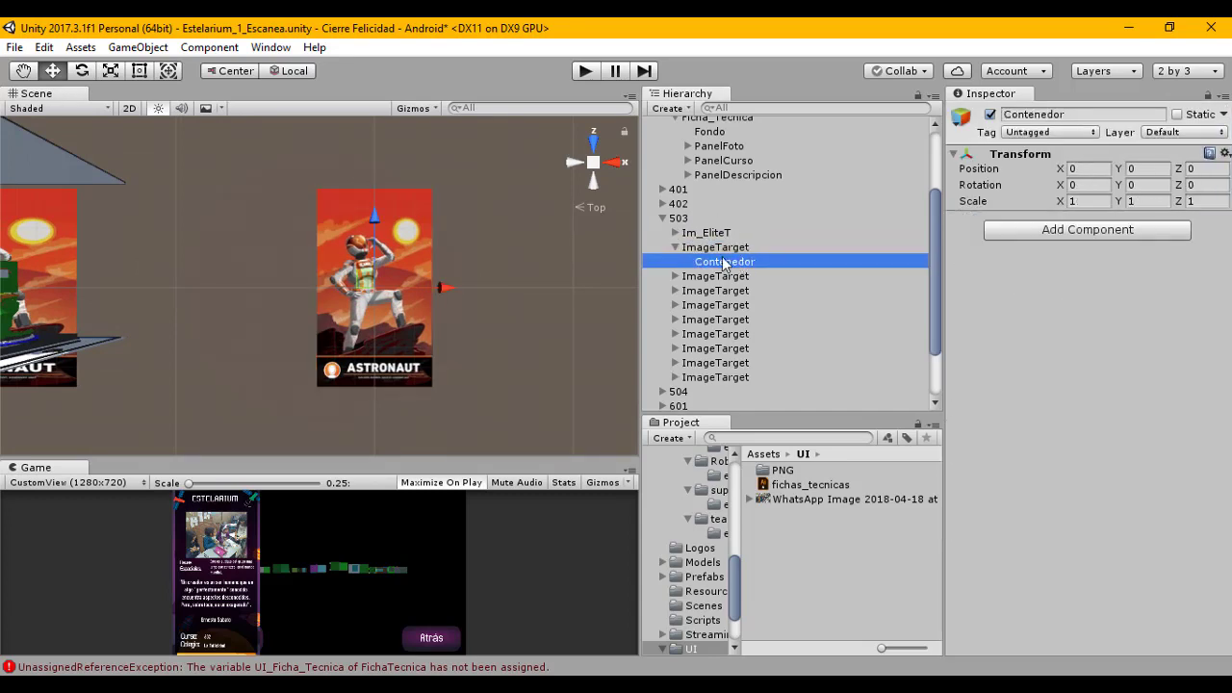
click(714, 248)
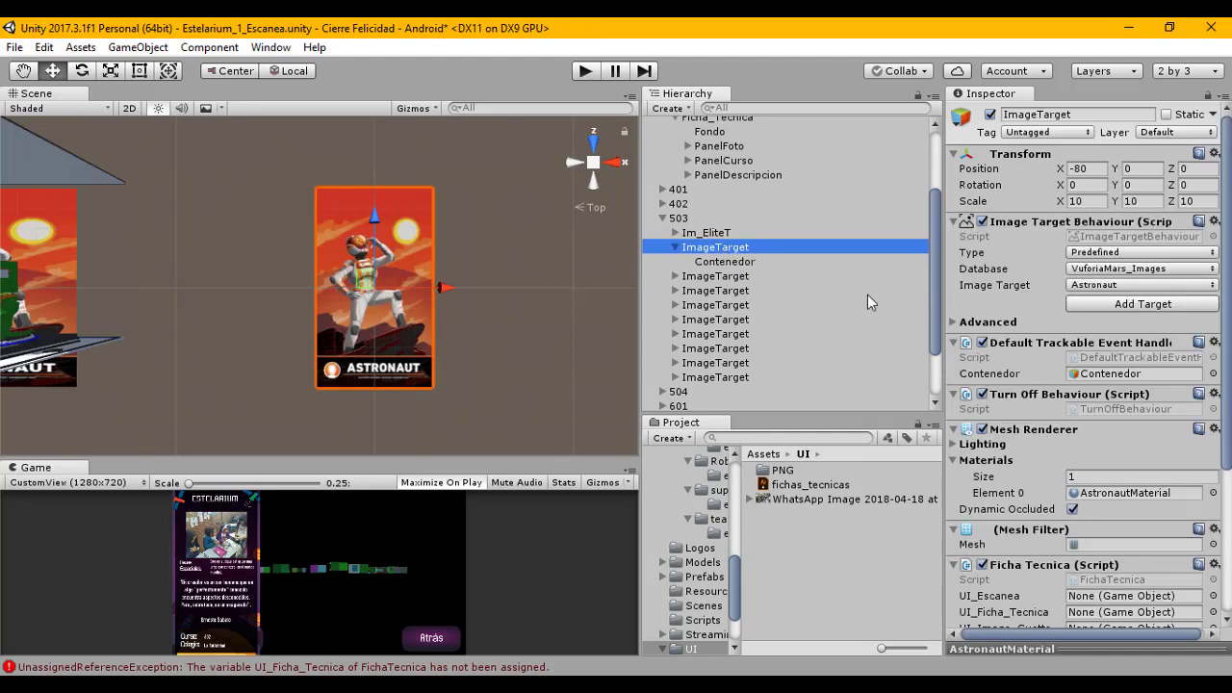
scroll(1032, 351, down, 5)
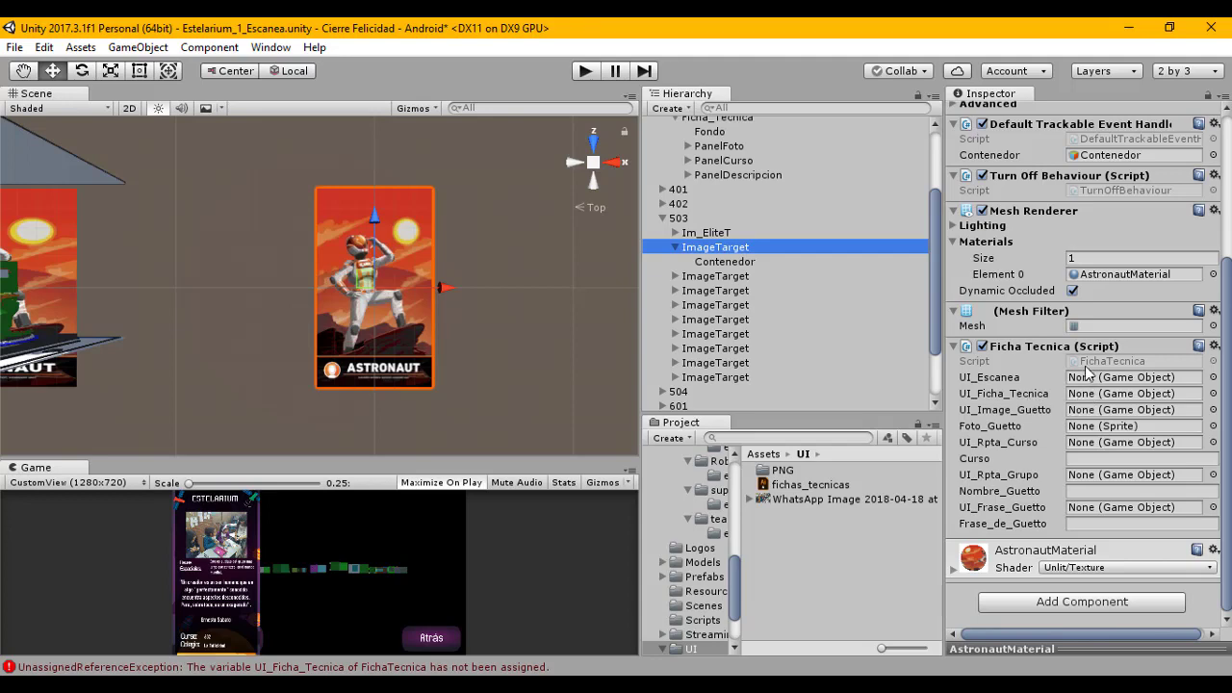
middle_drag(265, 253, 308, 271)
middle_drag(591, 252, 487, 252)
scroll(713, 236, up, 3)
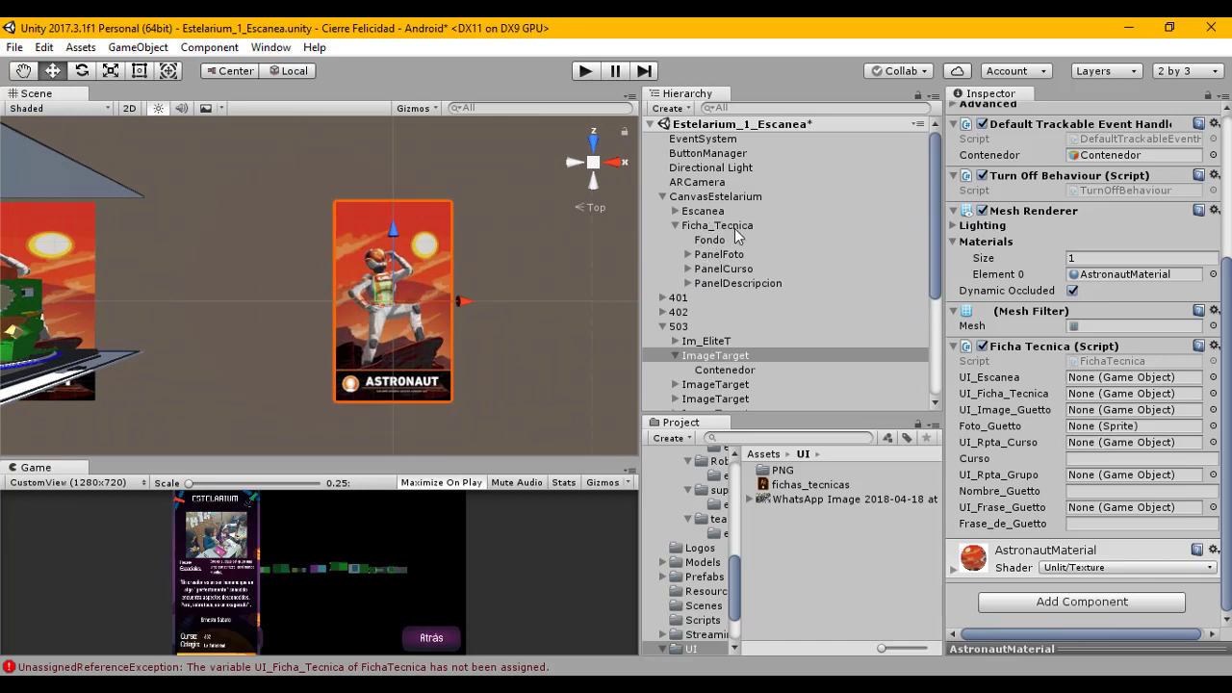
scroll(421, 299, up, 3)
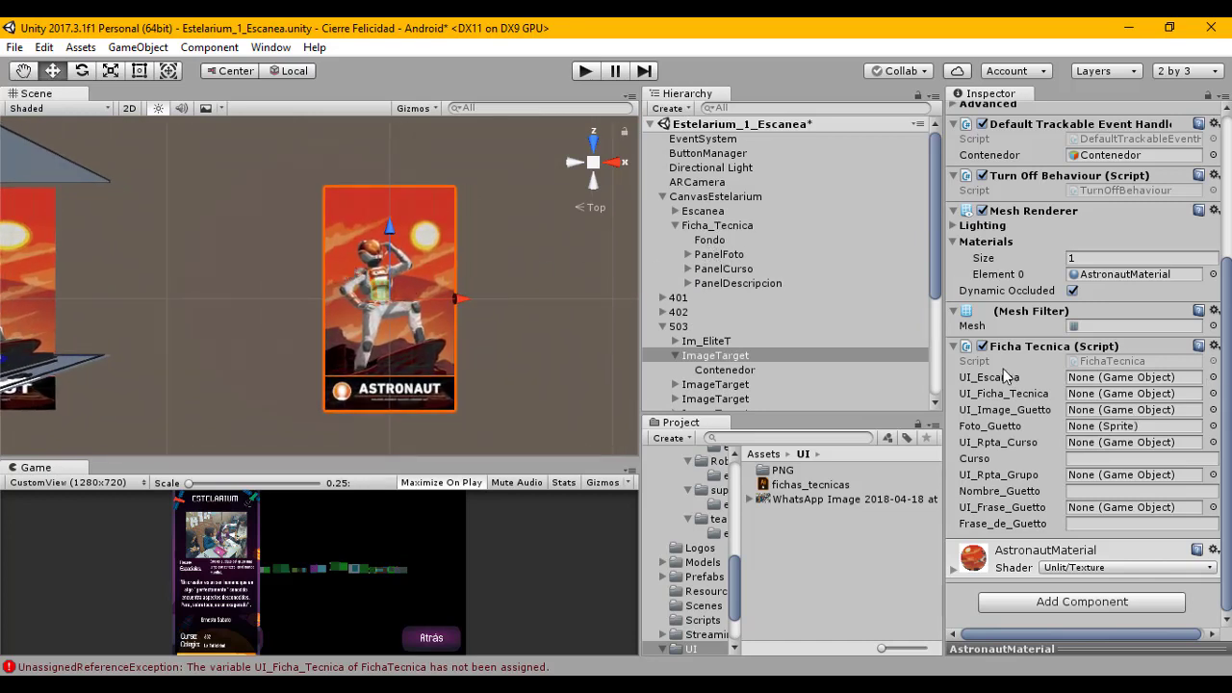
click(938, 376)
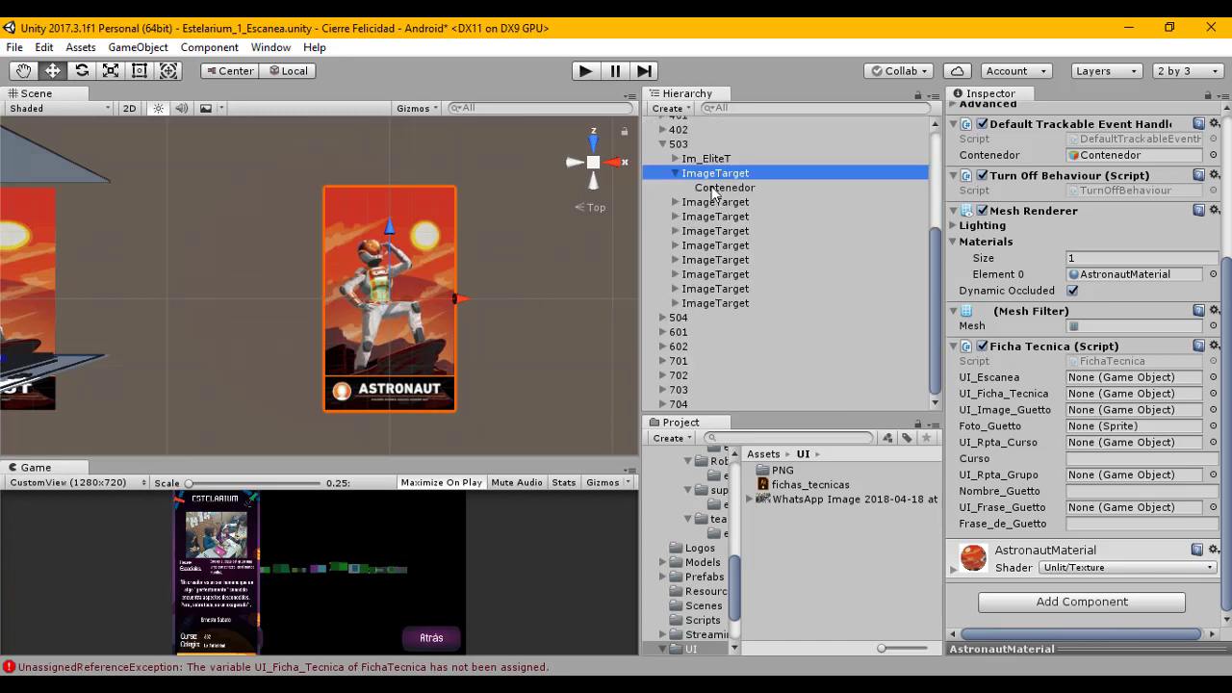
click(677, 175)
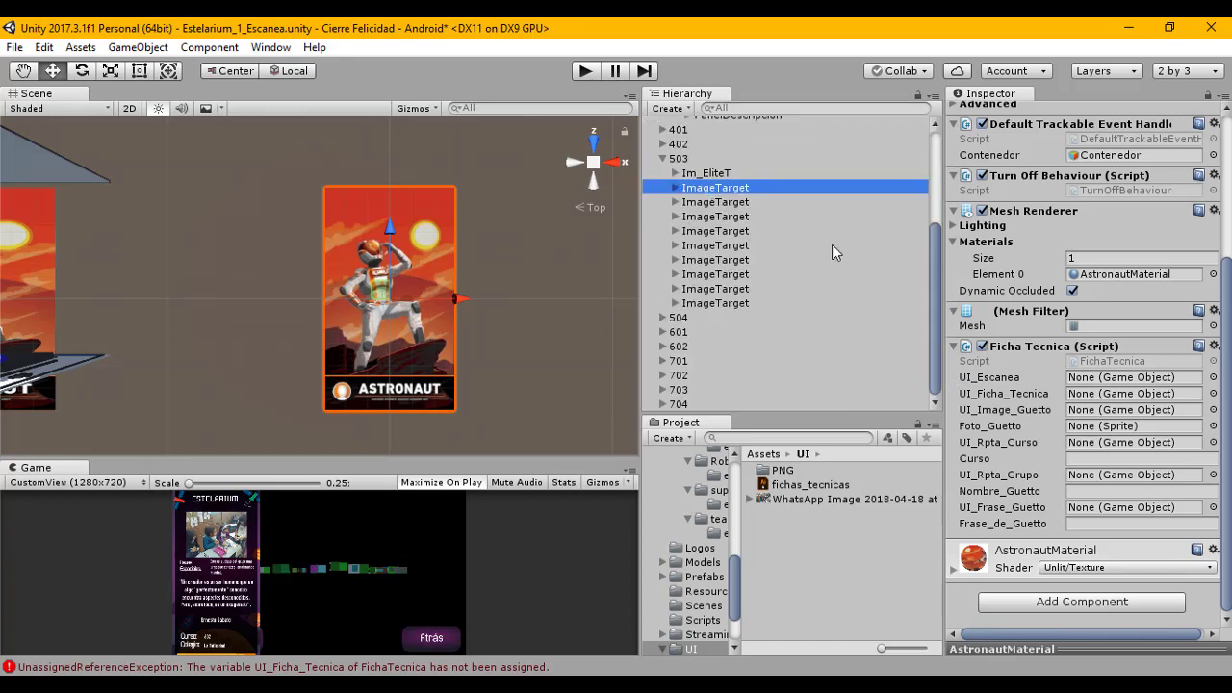
scroll(833, 250, up, 2)
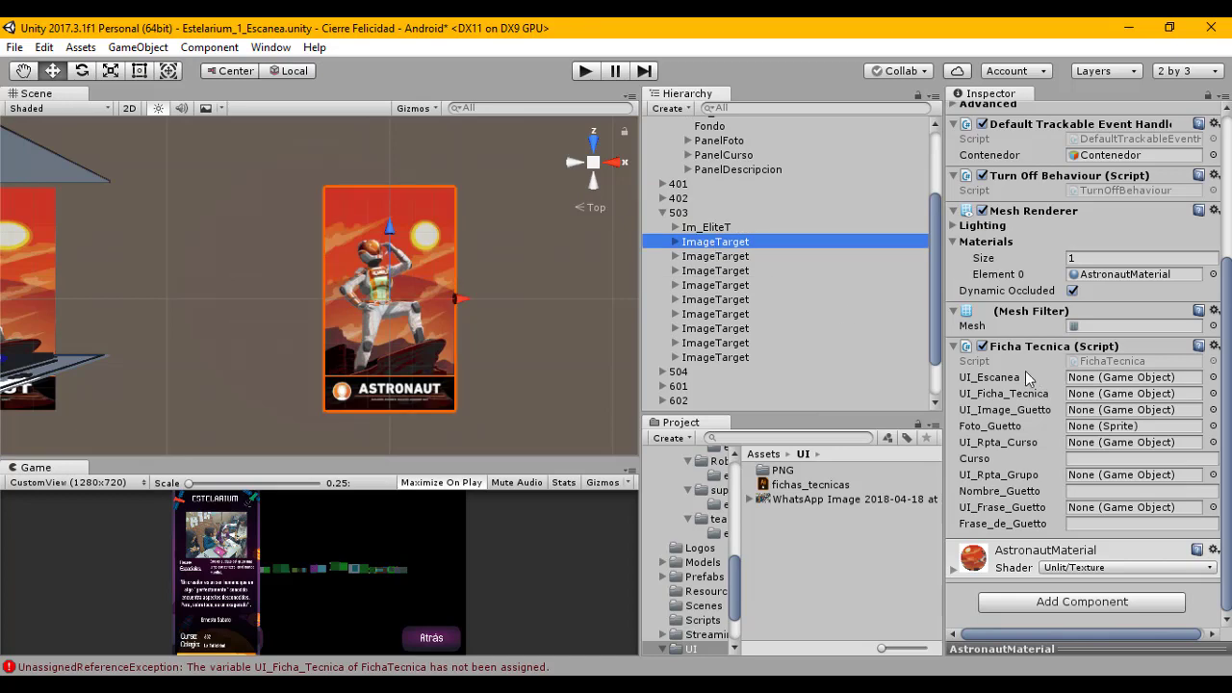
Step: Assign the scene objects Escanea to UI_Escanea and Ficha_Tecnica to UI_Ficha_Tecnica in the ImageTarget's Ficha Tecnica script
click(1213, 378)
text(esca)
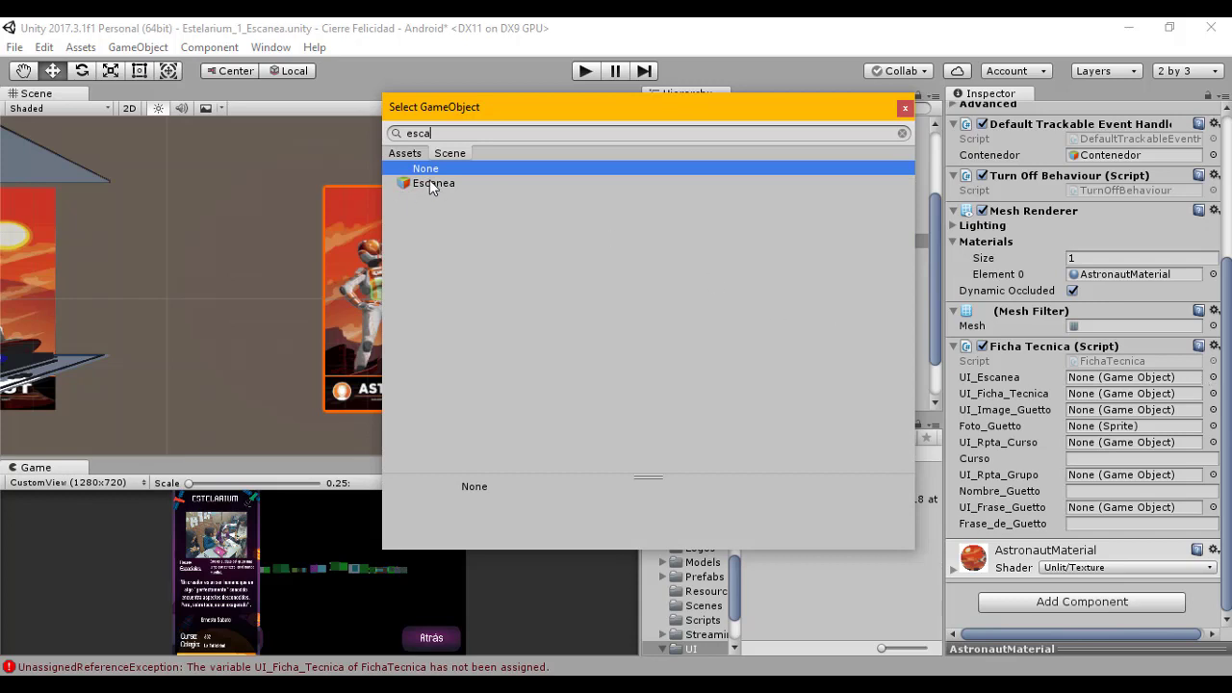
double_click(433, 183)
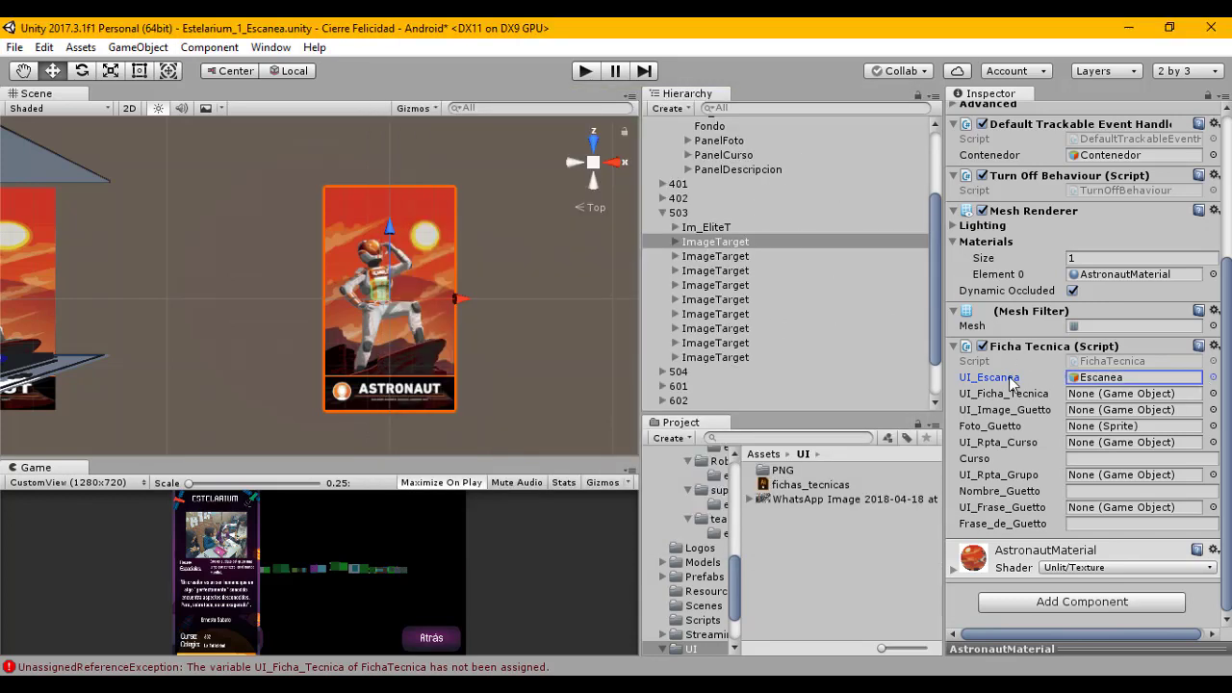
click(1213, 393)
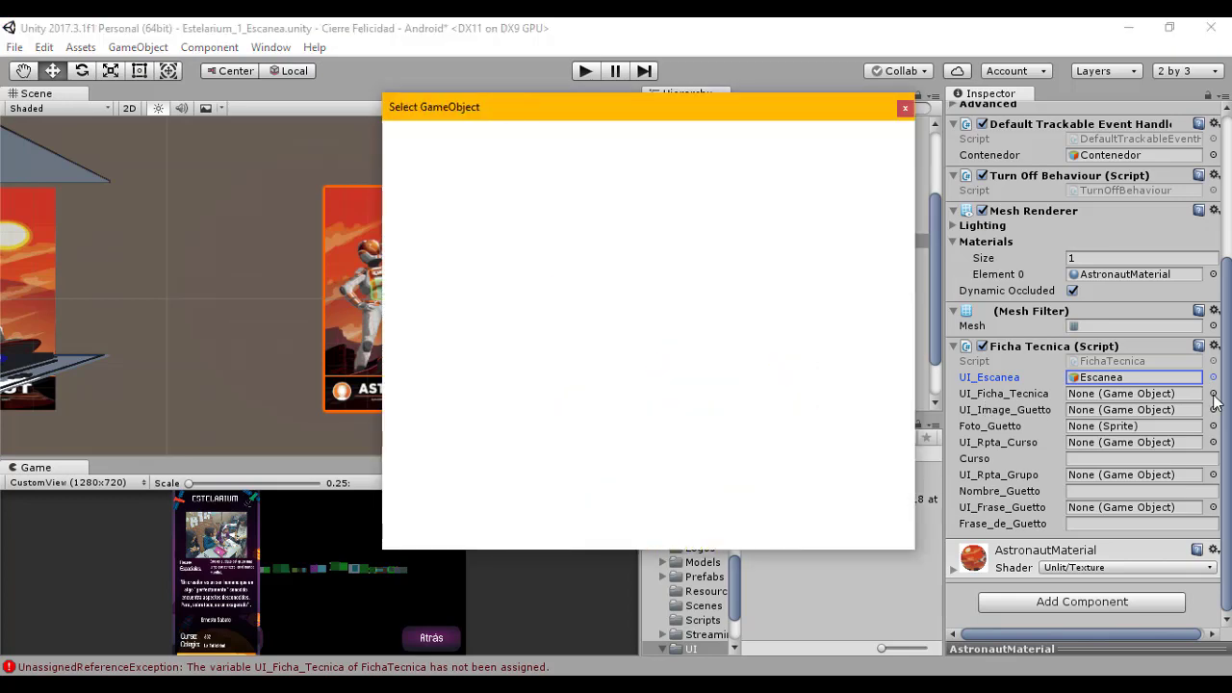
text(fich)
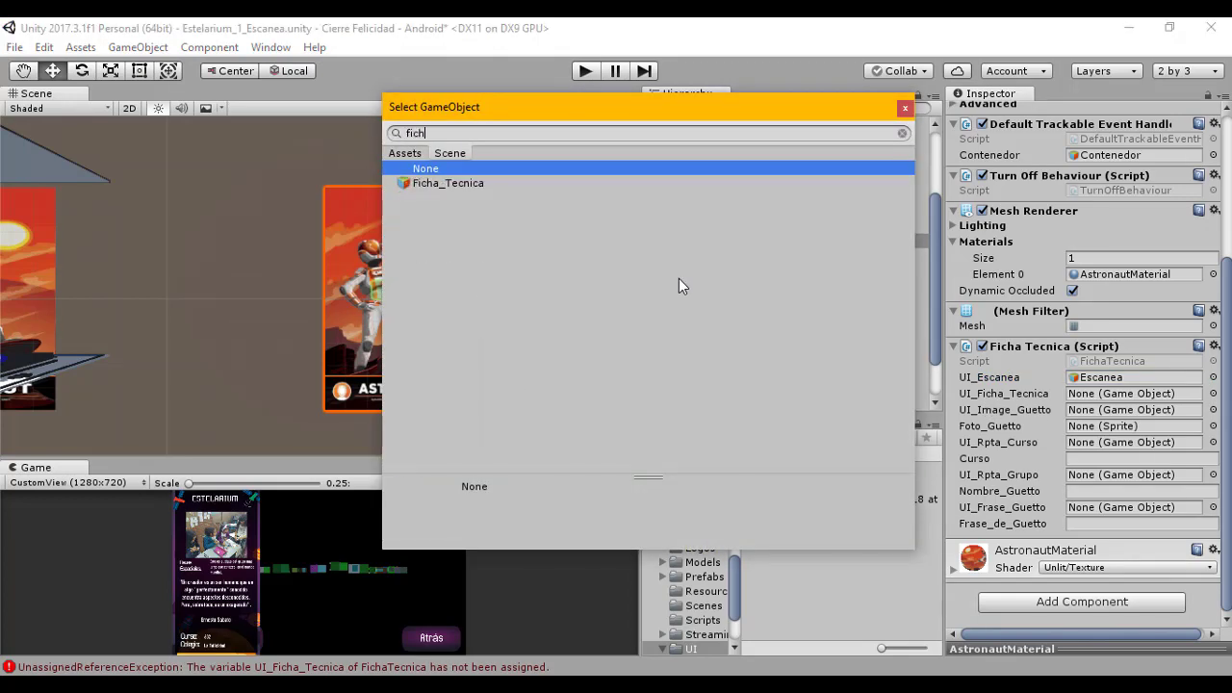
double_click(441, 183)
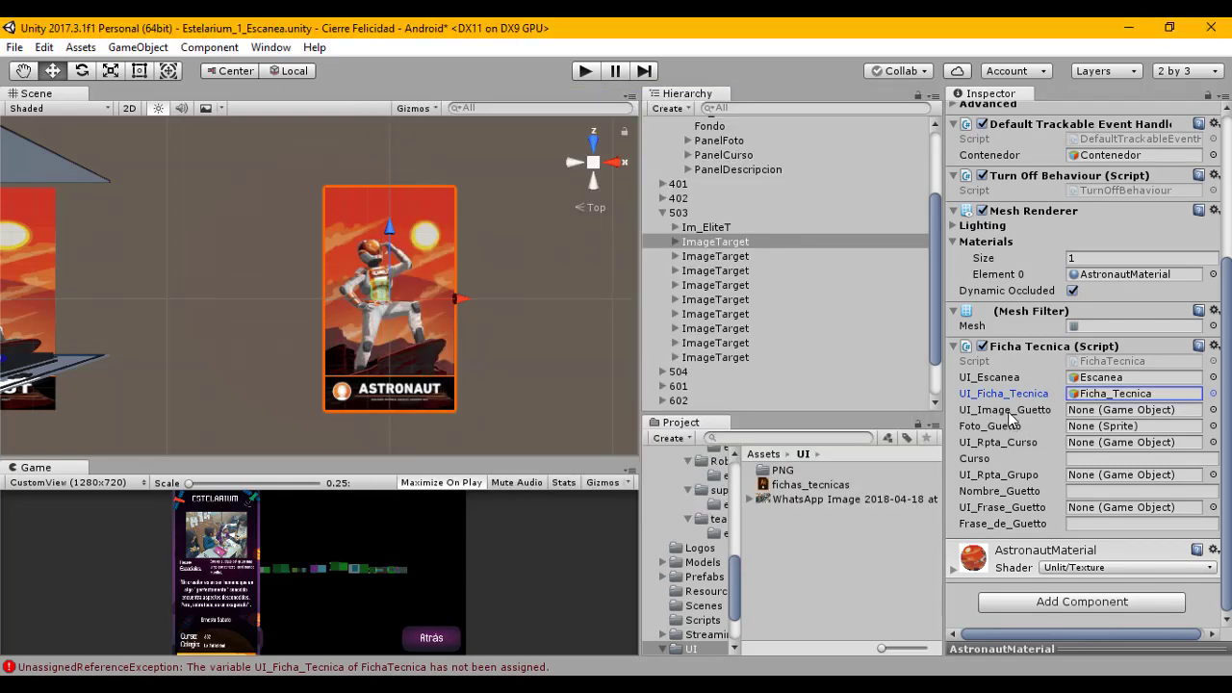
Step: Assign Image_Guetto to UI_Image_Guetto and Rpta_Curso to UI_Rpta_Curso in the same Ficha Tecnica script
click(1213, 410)
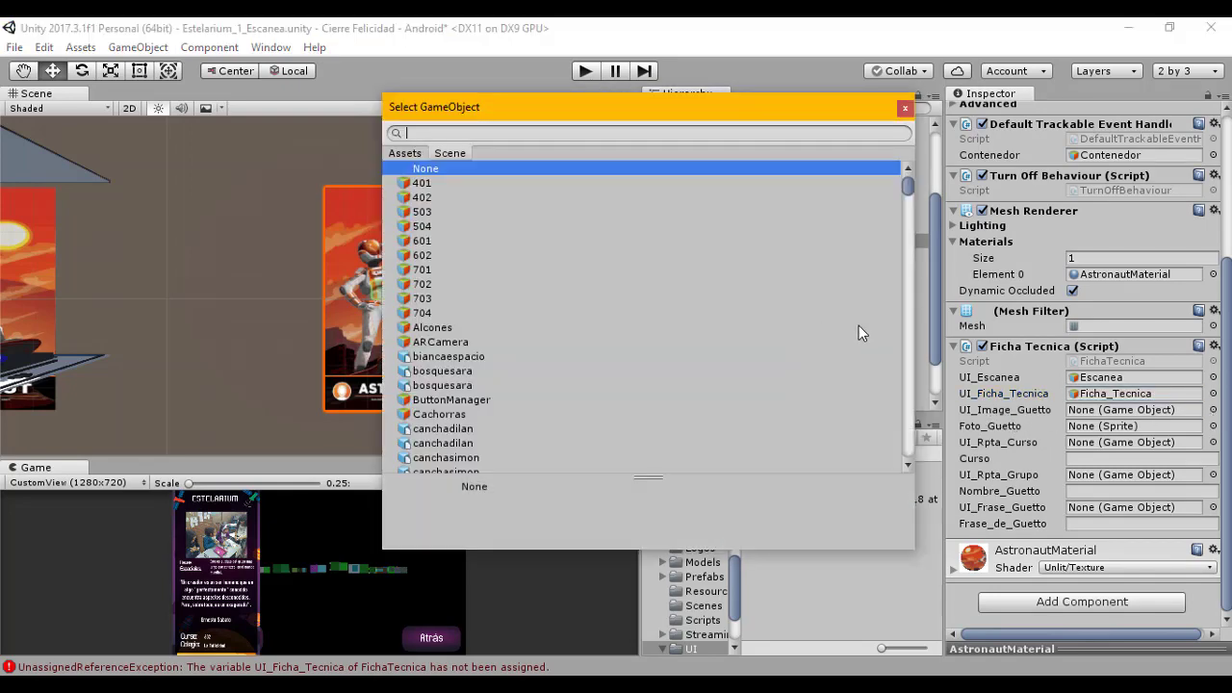
text(ima)
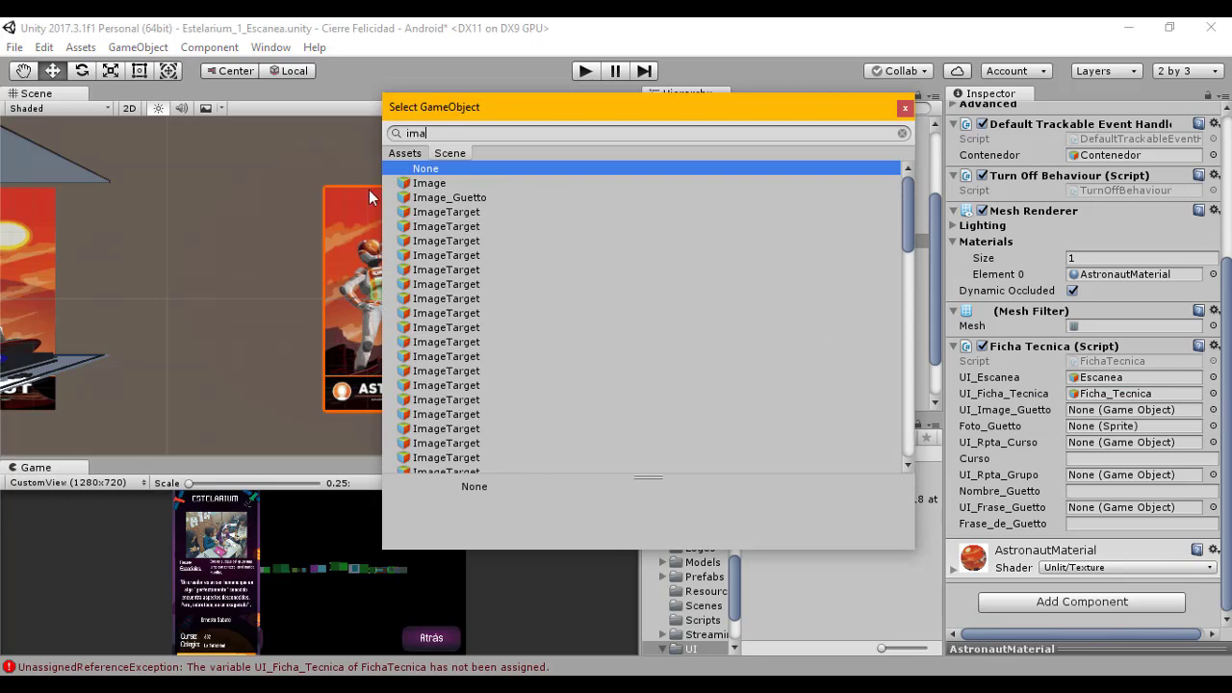
double_click(429, 198)
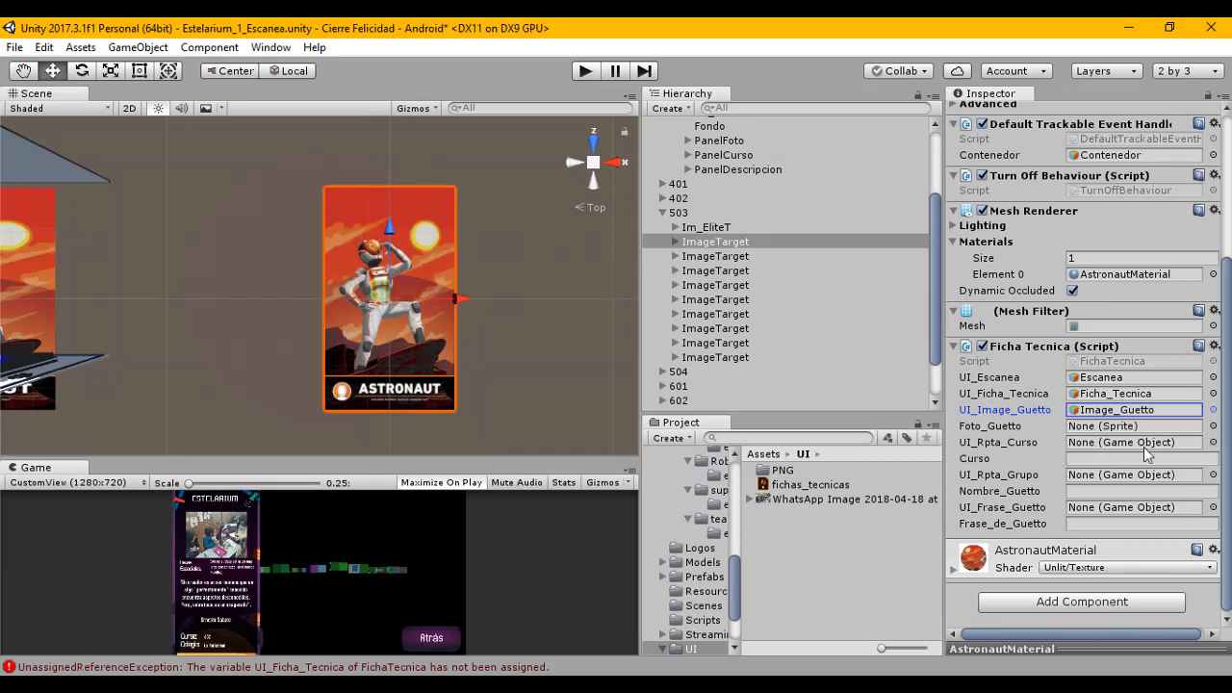
click(1213, 443)
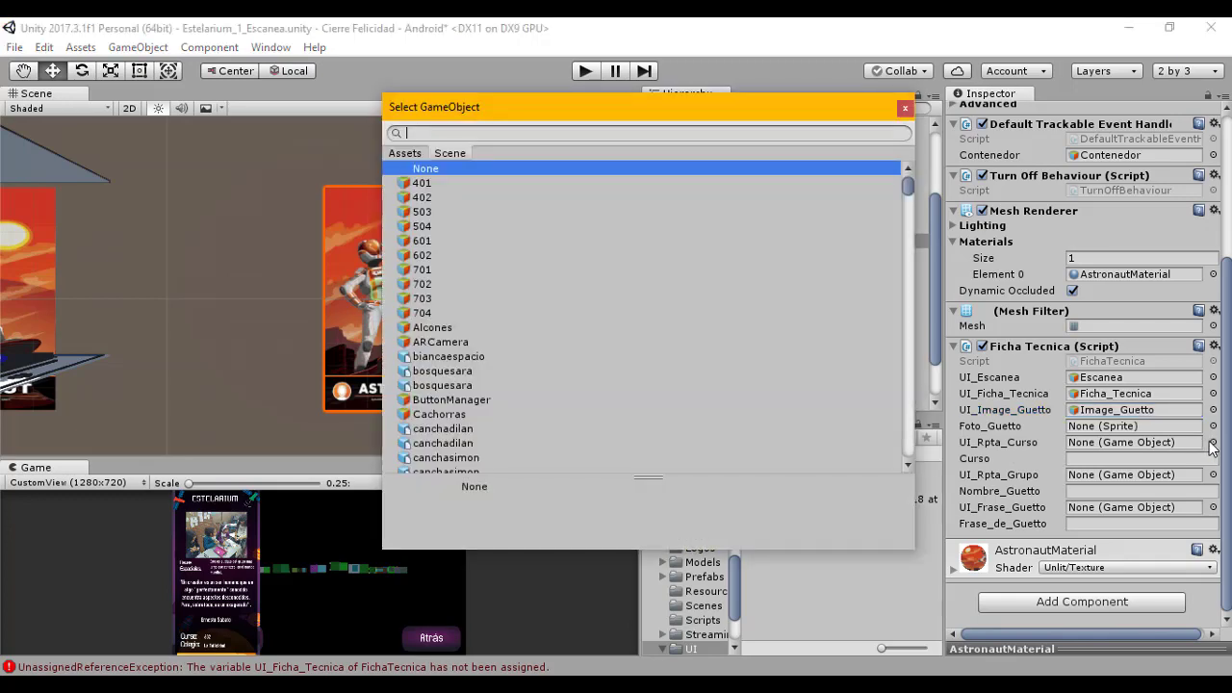
text(rpta)
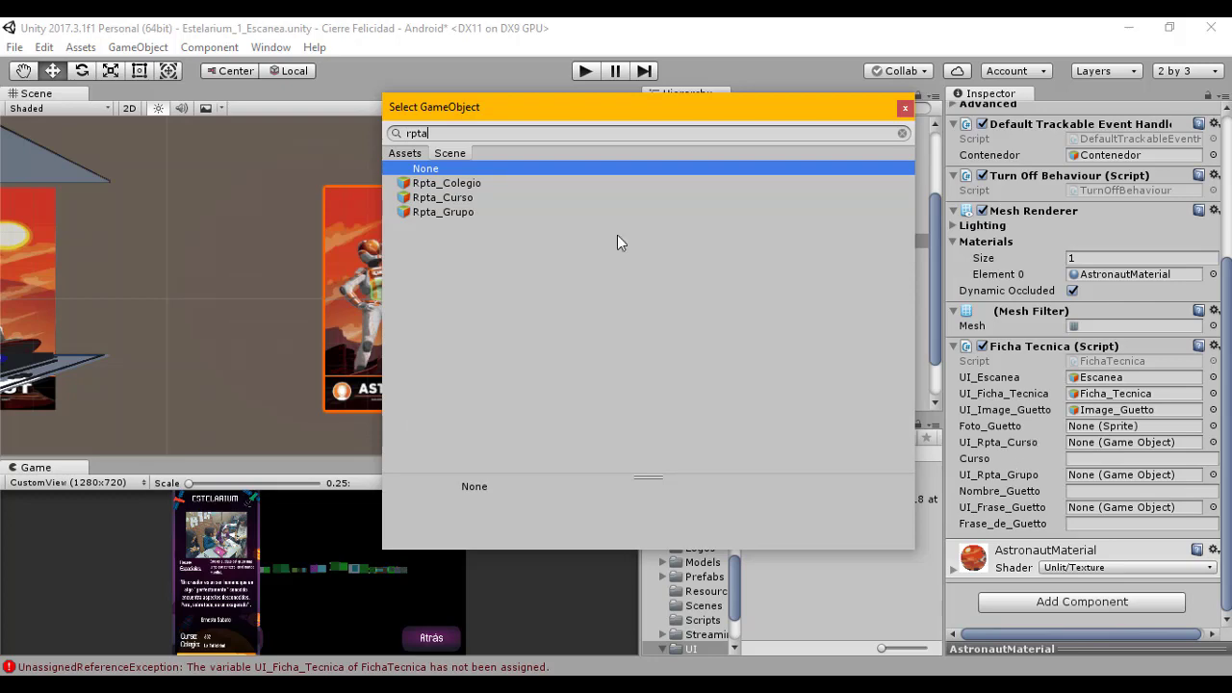
double_click(440, 197)
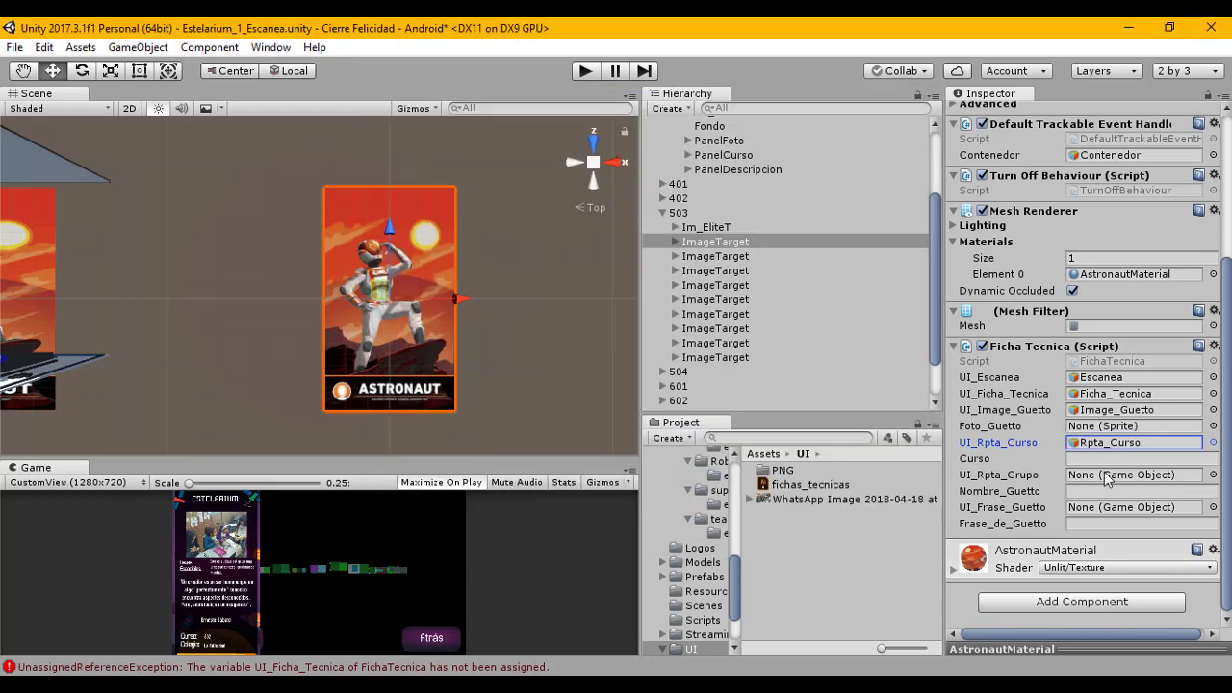
Step: Assign Rpta_Grupo to UI_Rpta_Grupo and Frase_Guetto to UI_Frase_Guetto in the Ficha Tecnica script
click(1214, 475)
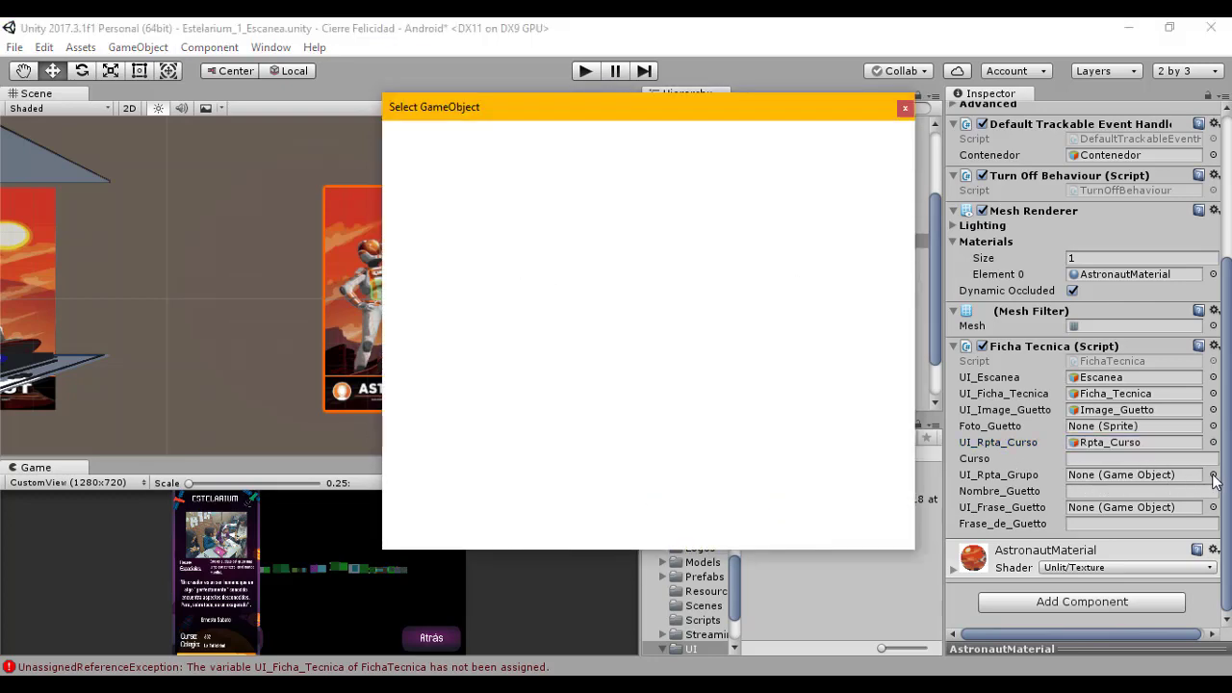
text(rpt)
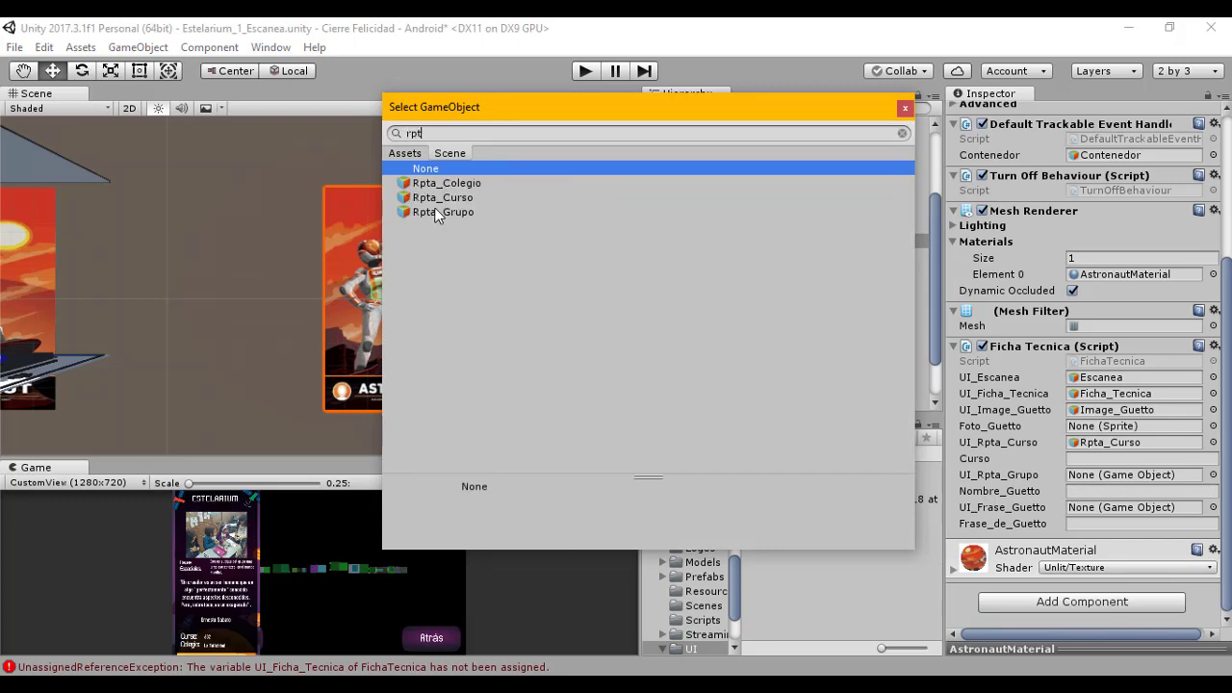
double_click(434, 210)
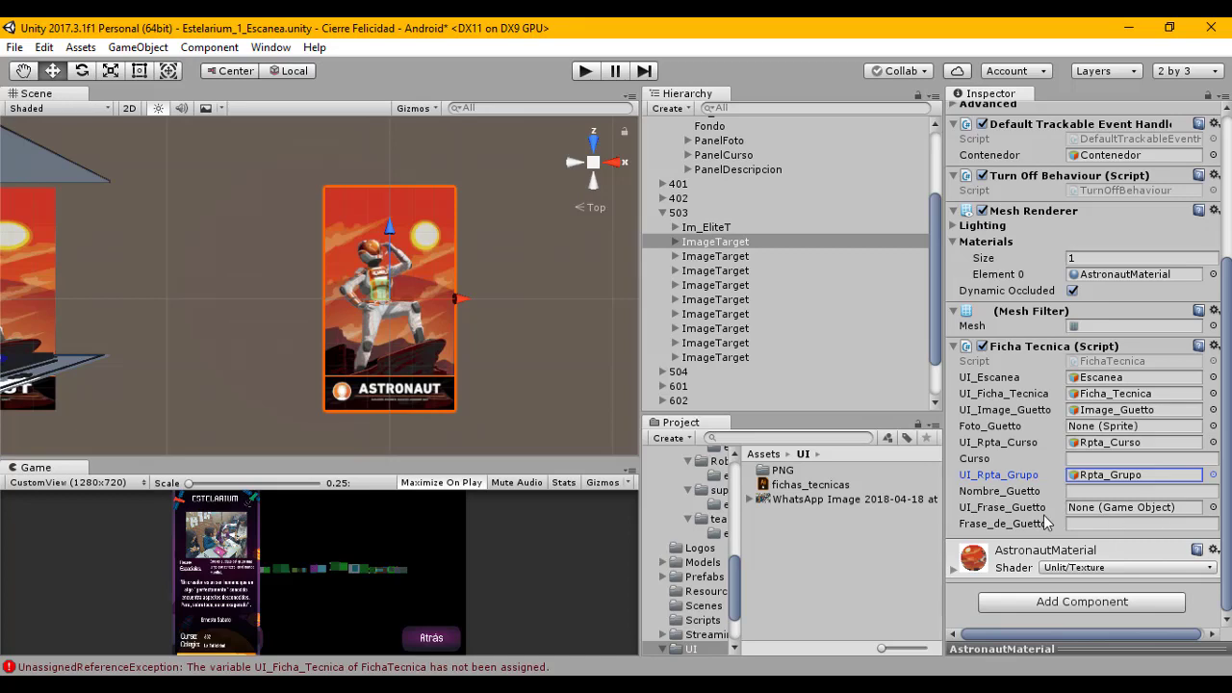
click(1213, 507)
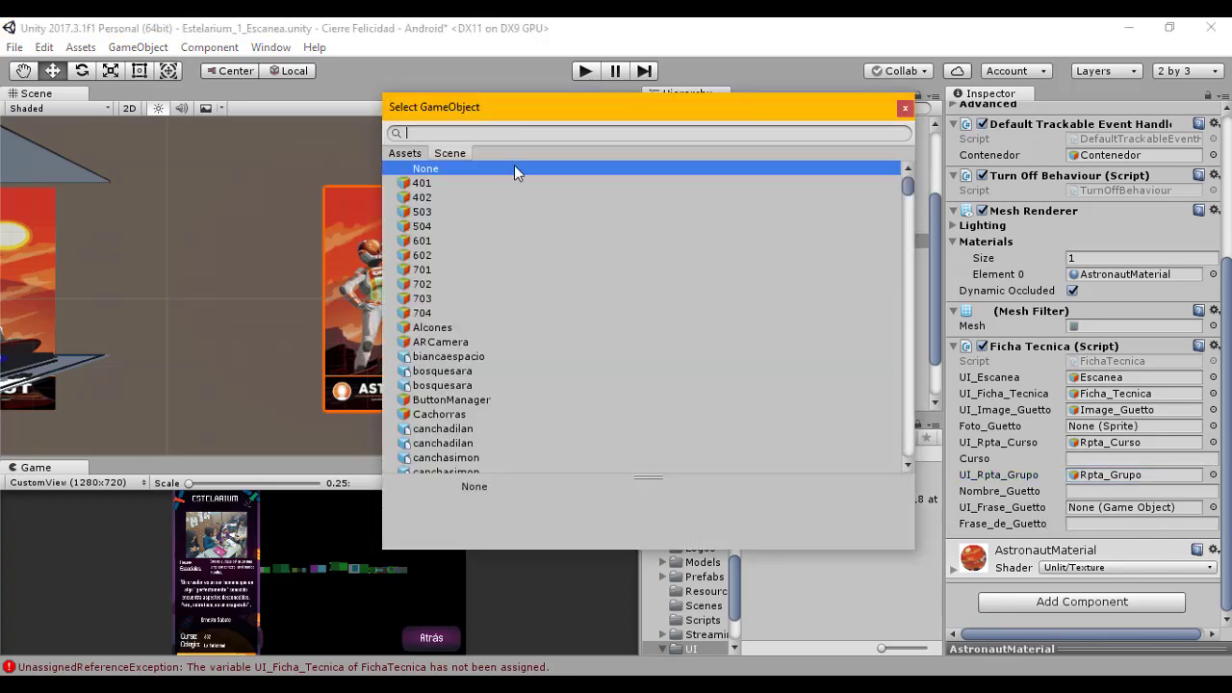
text(fra)
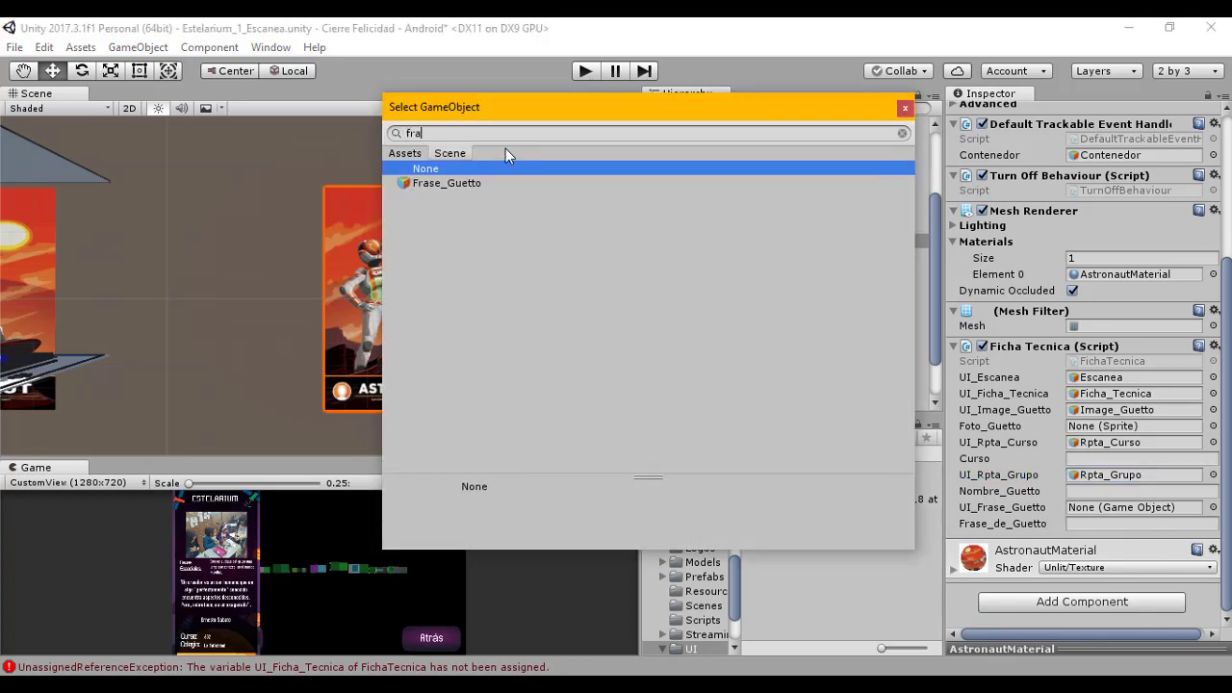
double_click(441, 183)
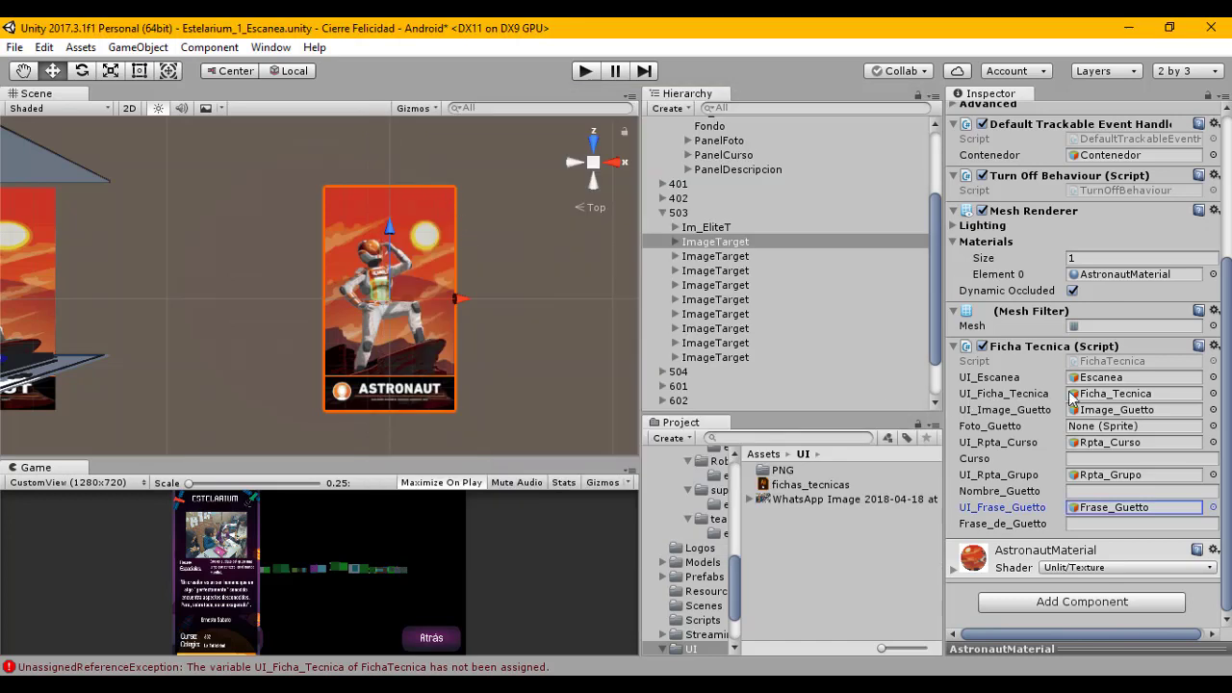
Step: Set the Ficha Tecnica text values: Curso to 701, Nombre_Guetto to Pacos and Frase_de_Guetto to "es no es una frase"
click(1103, 457)
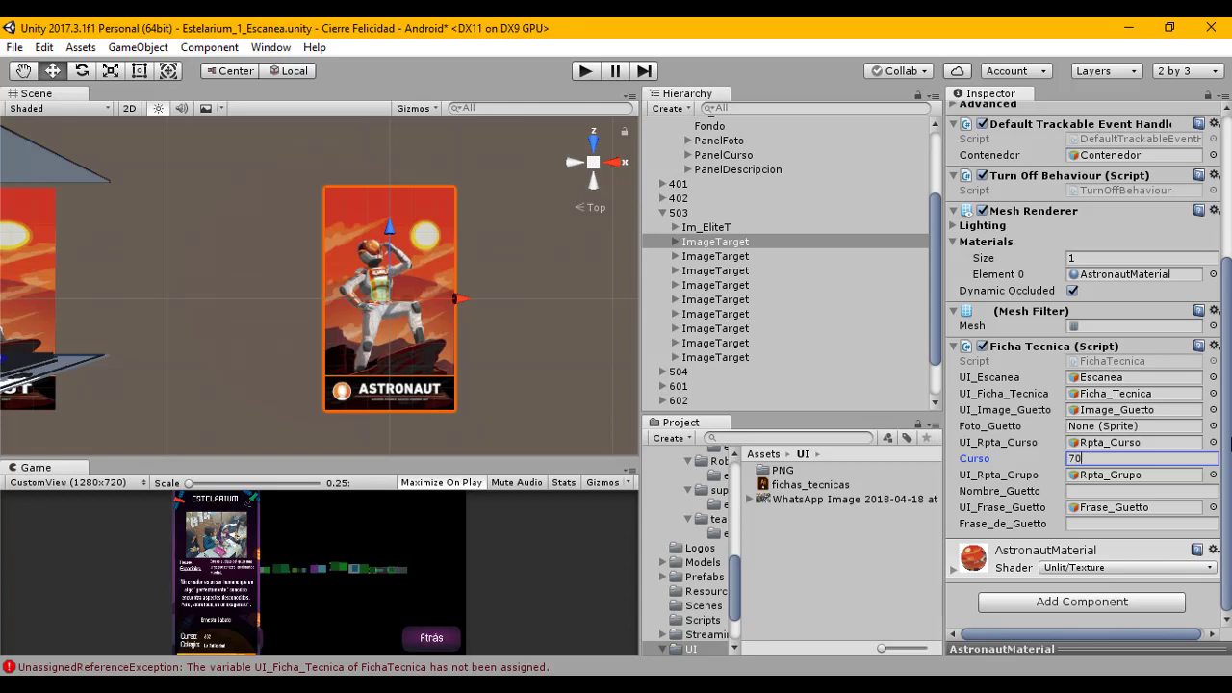
click(1112, 491)
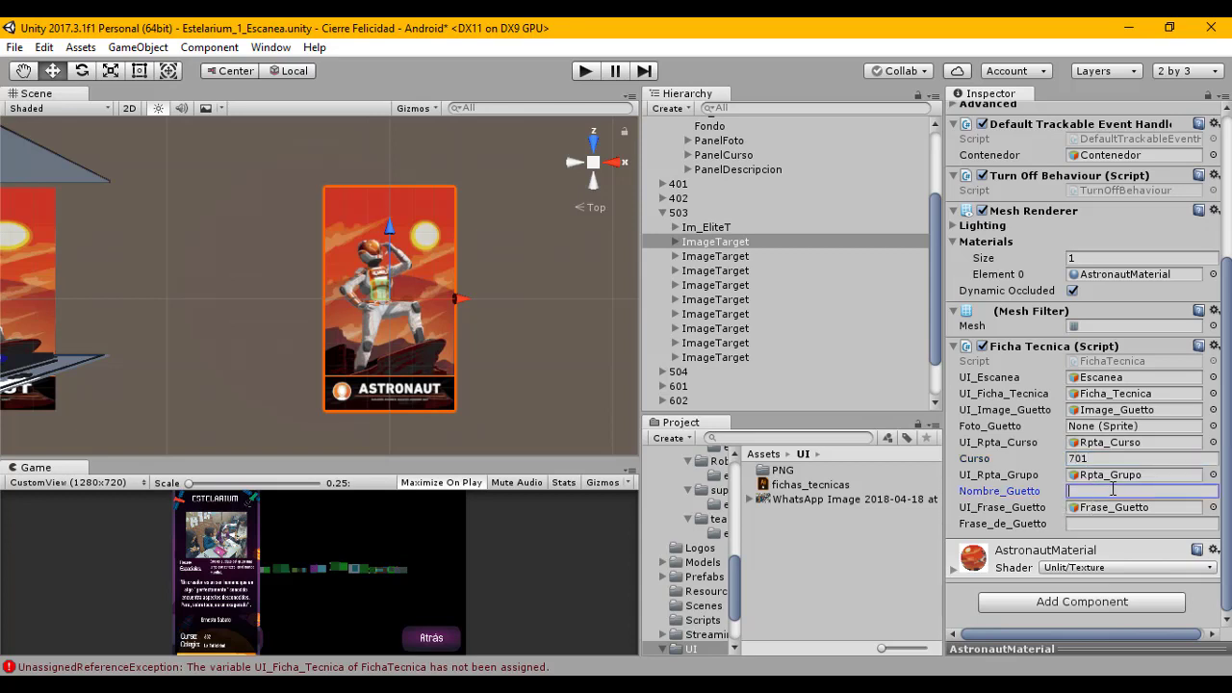
text(Pacos)
click(1099, 526)
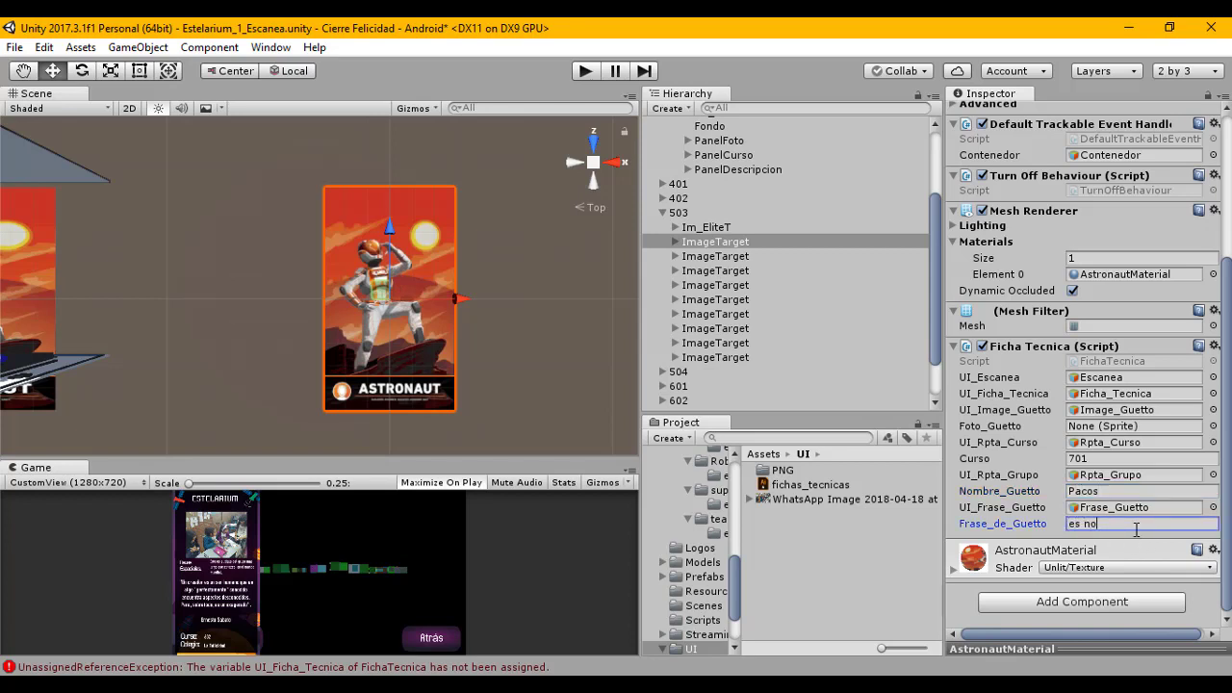
text(es no es un a frase)
Step: Add a 3D Sphere inside the Contenedor of the first ImageTarget under group 503
click(672, 234)
click(672, 241)
click(672, 242)
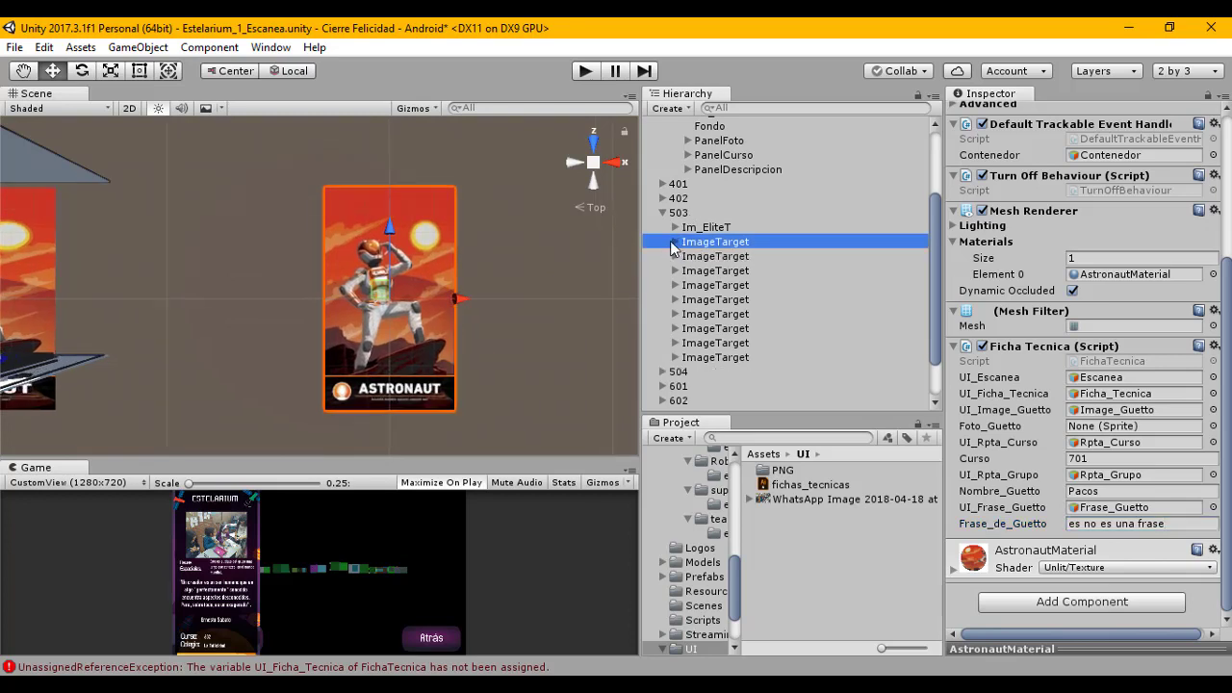
click(673, 242)
click(717, 257)
right_click(717, 262)
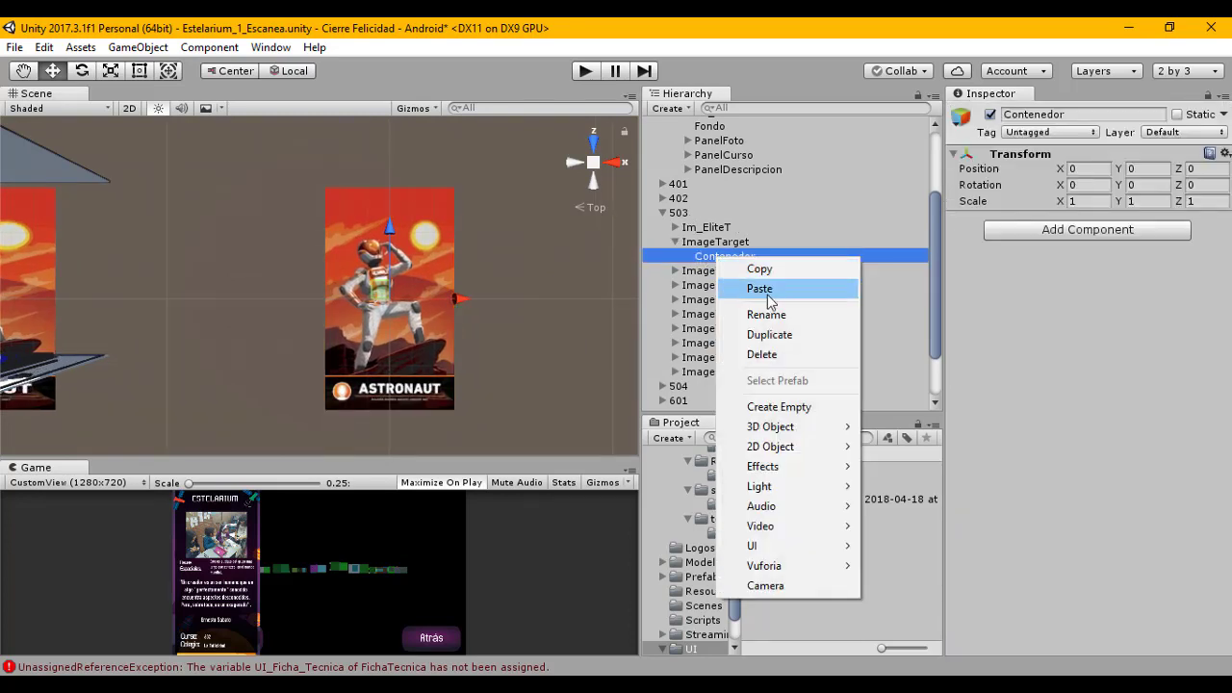
mouse_move(799, 435)
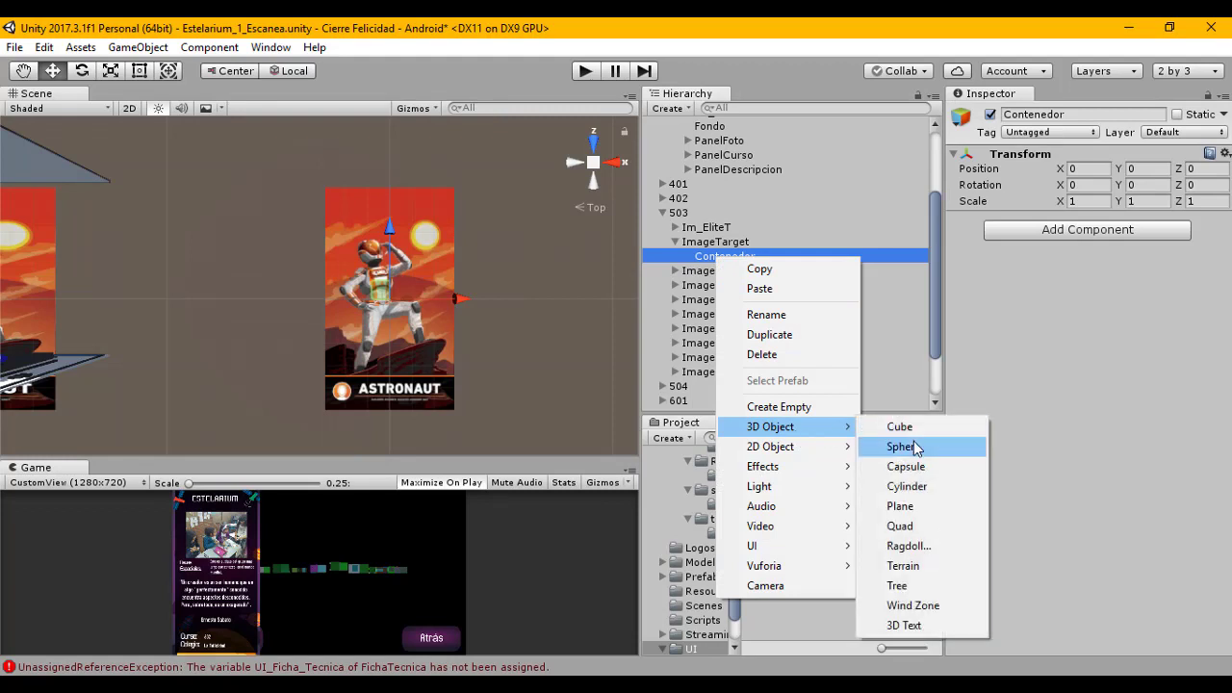
click(905, 447)
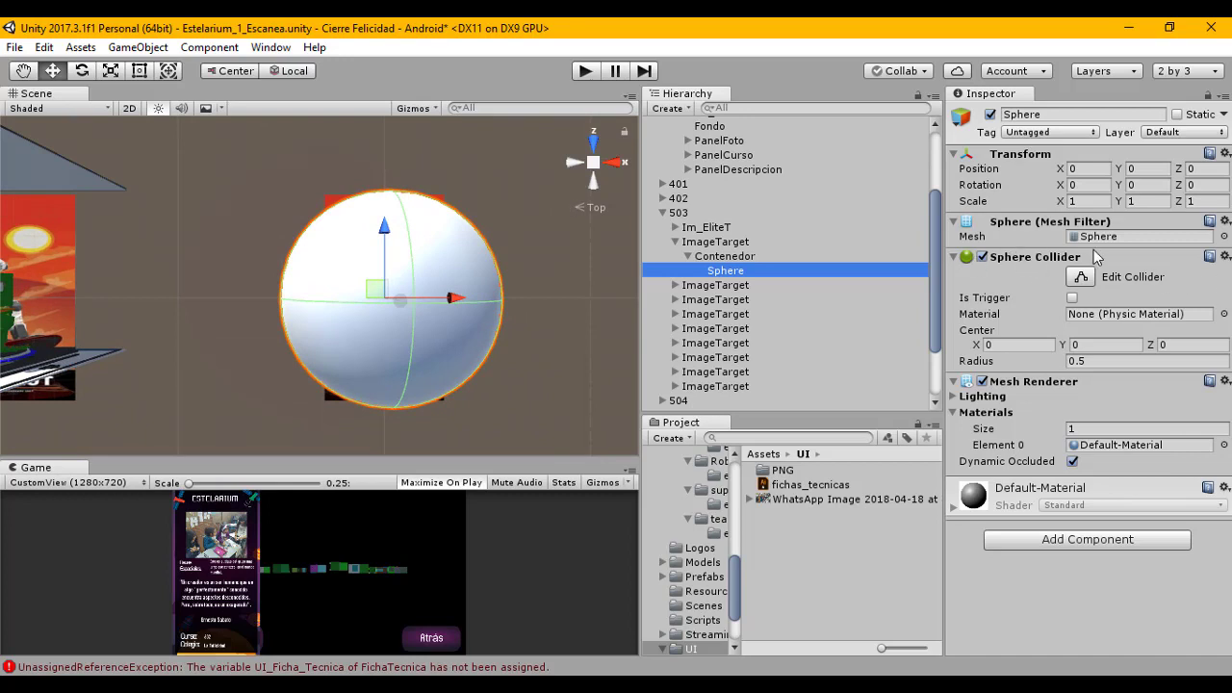
Step: Set the first 503 ImageTarget's database to 401 and its image target to maquinadeguerra
click(701, 242)
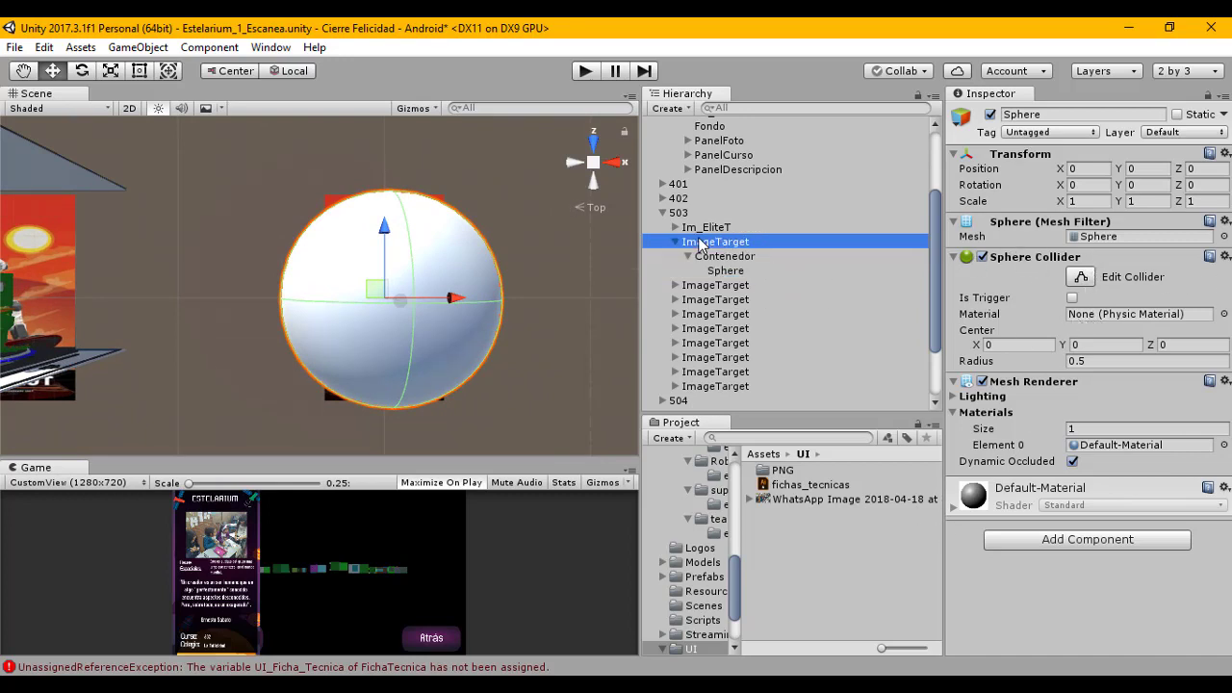
click(1131, 270)
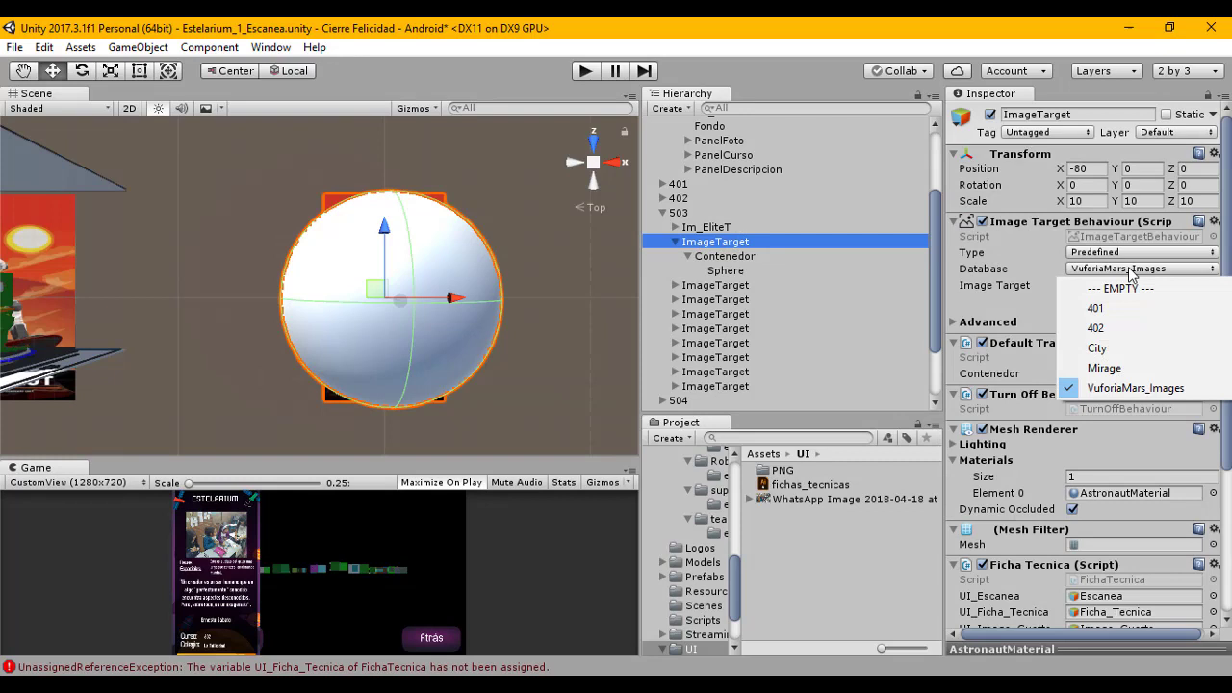
click(1112, 327)
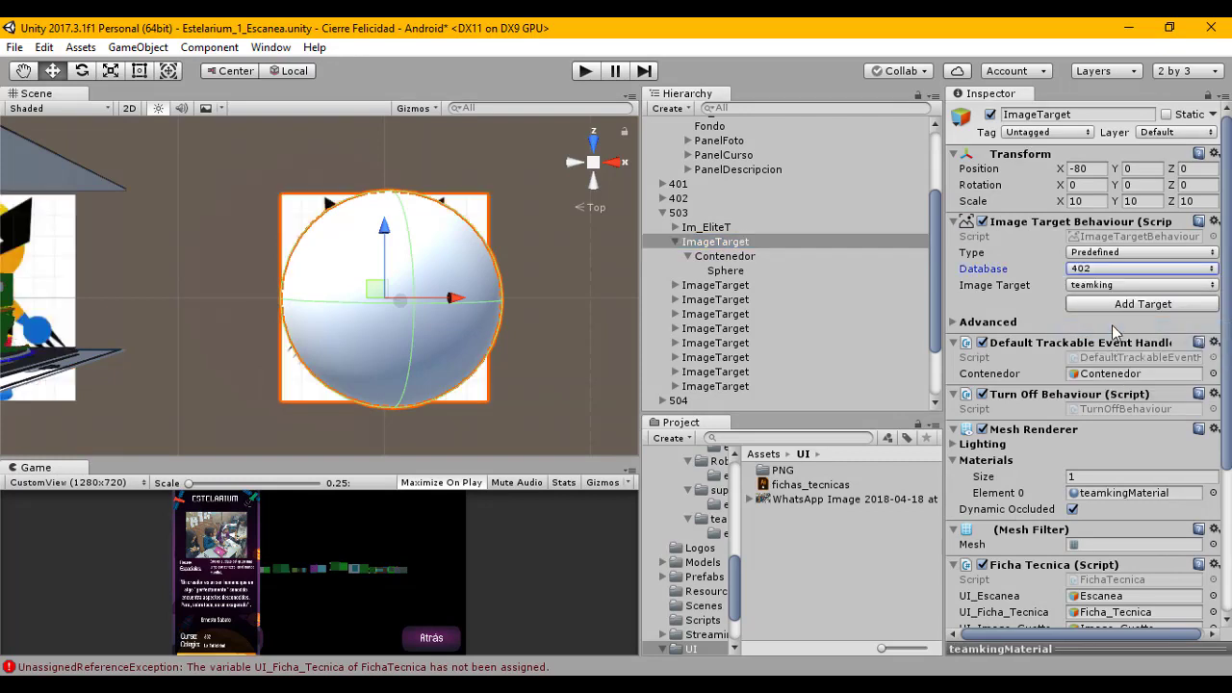
click(1115, 272)
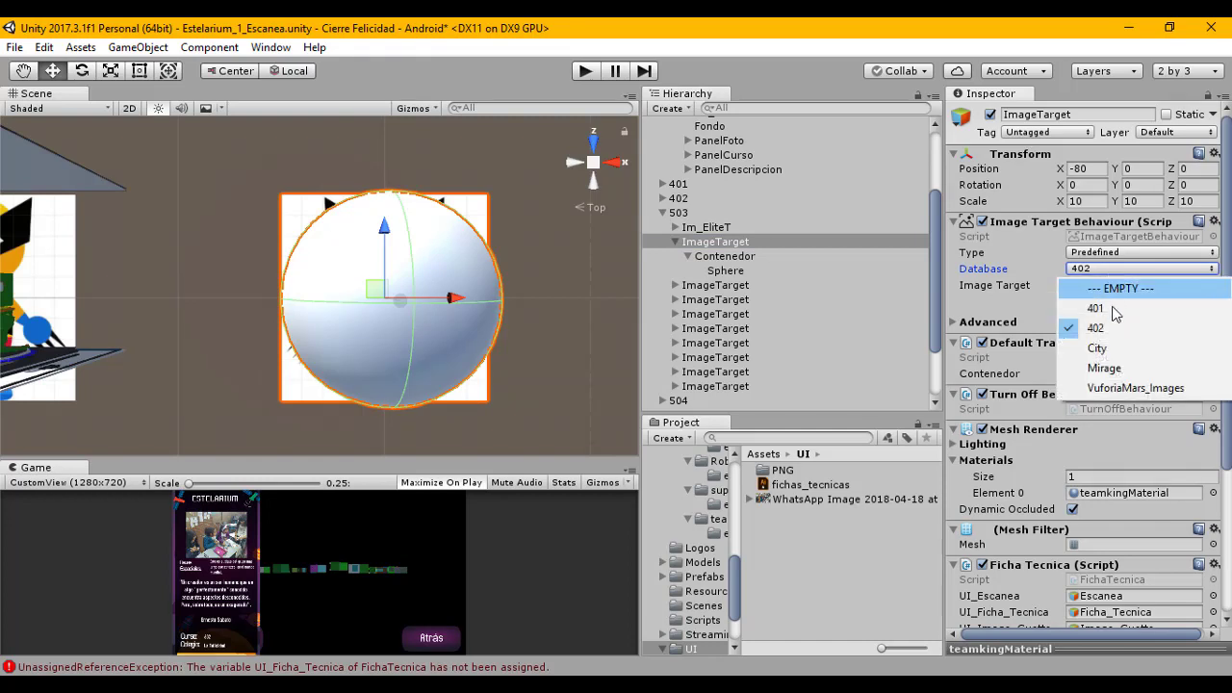
click(1113, 310)
click(1116, 271)
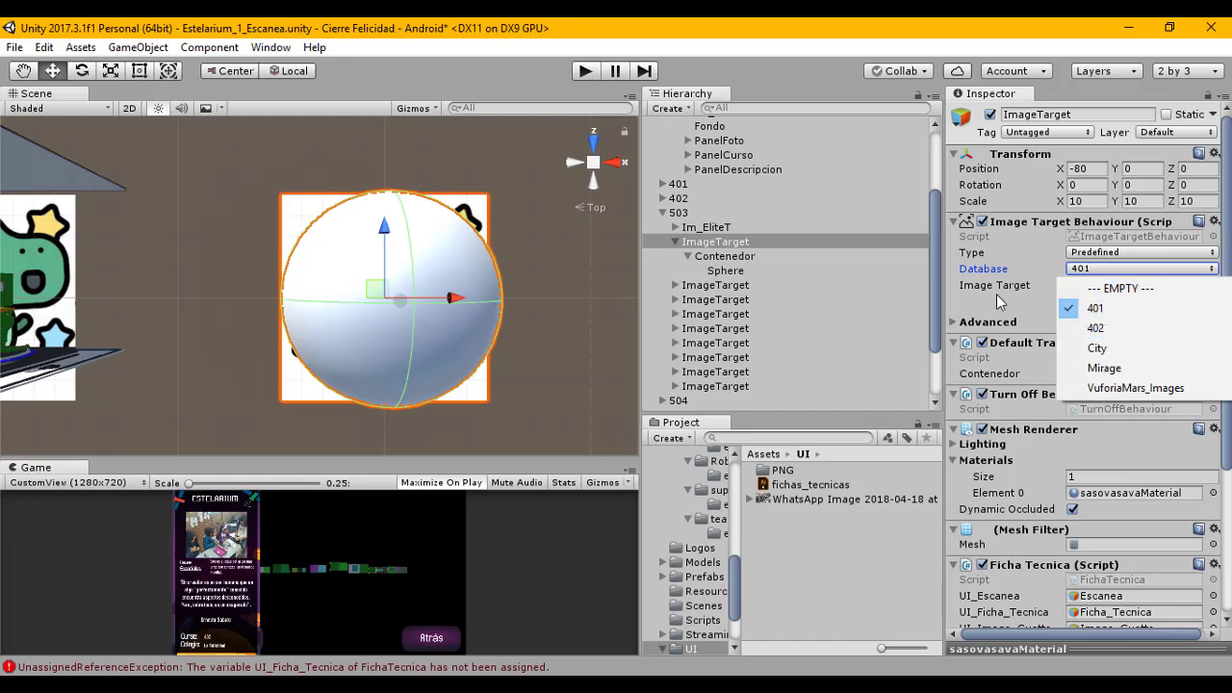
click(1026, 258)
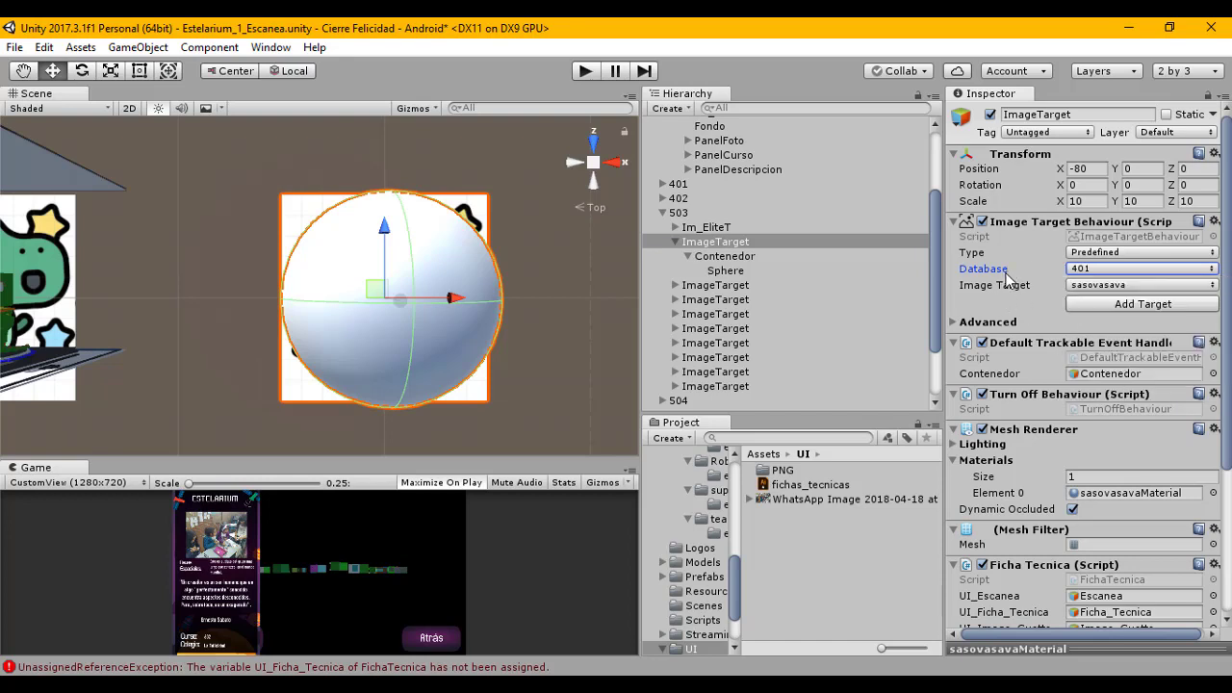
click(1107, 286)
click(1123, 325)
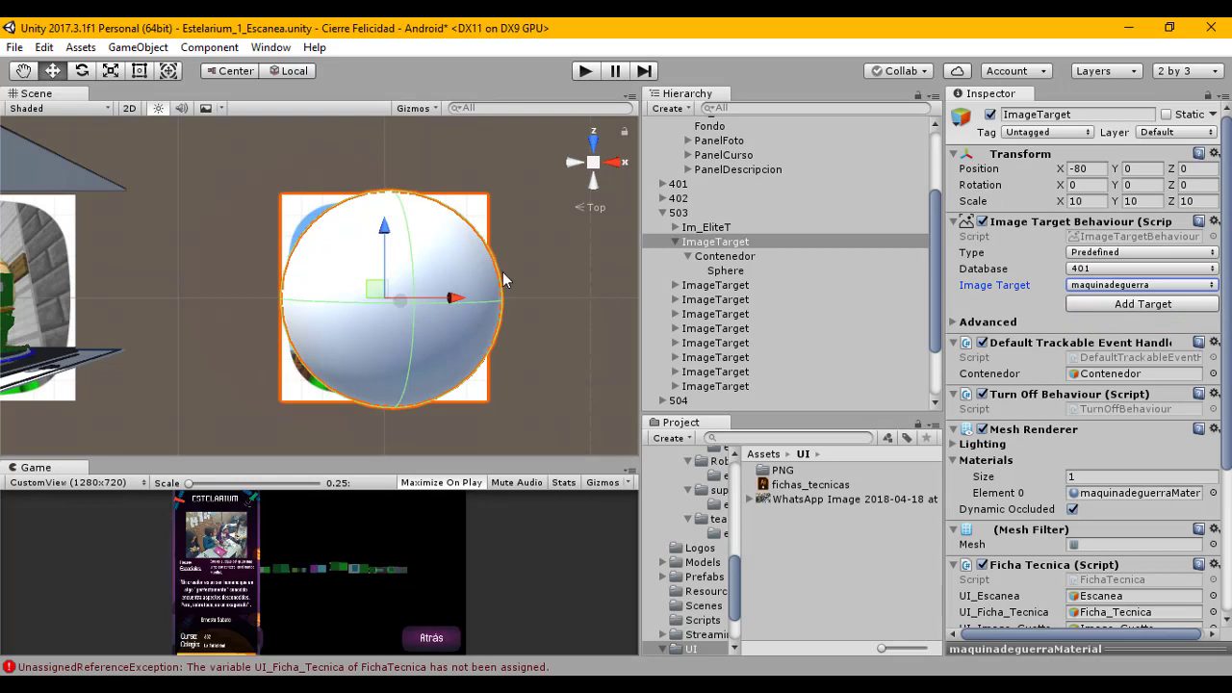
Step: Deactivate the Contenedor to examine the maquinadeguerra marker image without the sphere, and reactivate it
click(724, 256)
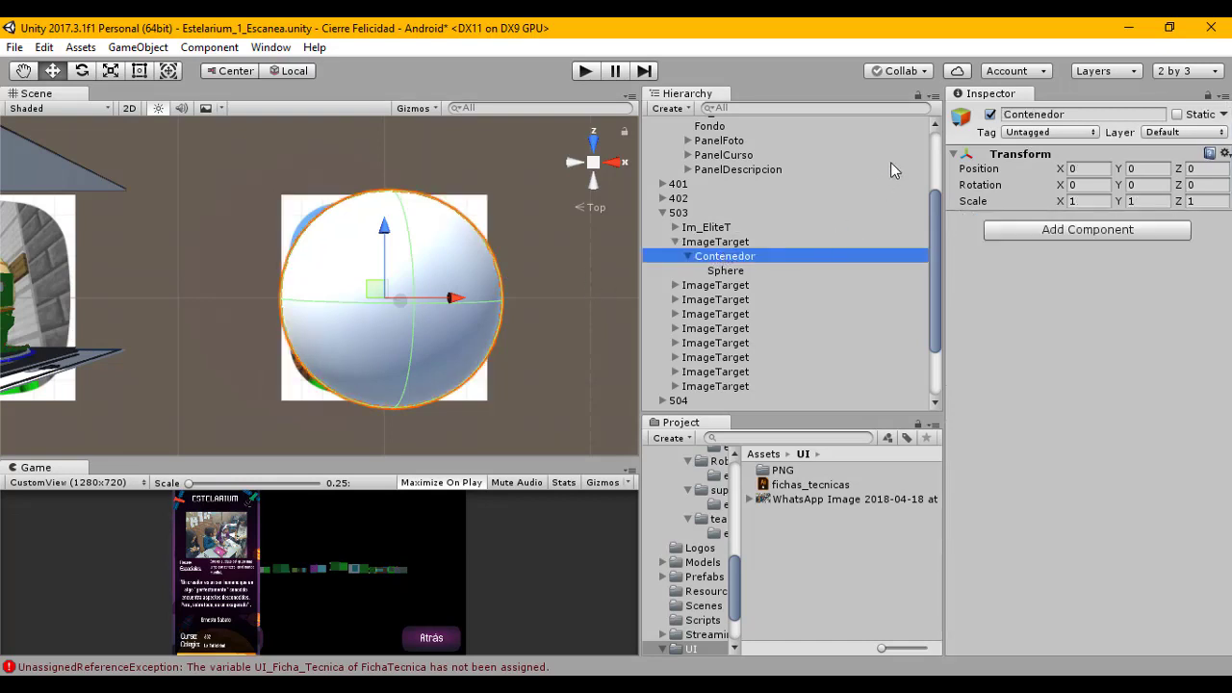
click(990, 114)
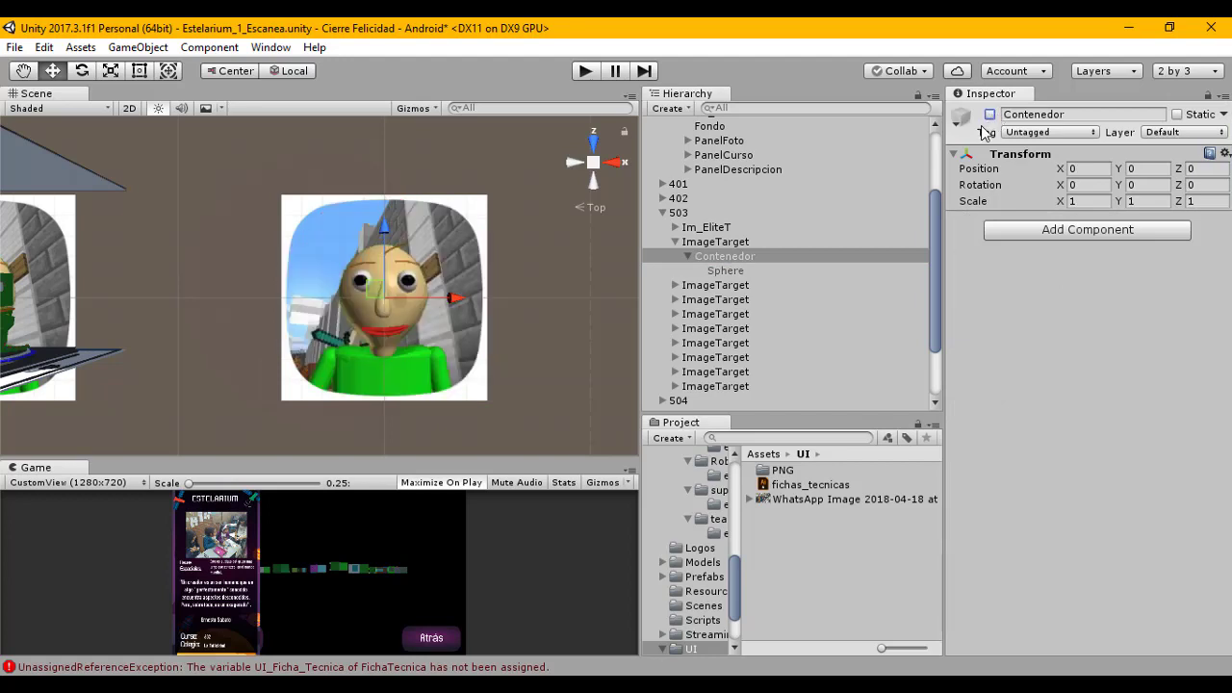
click(716, 242)
click(718, 256)
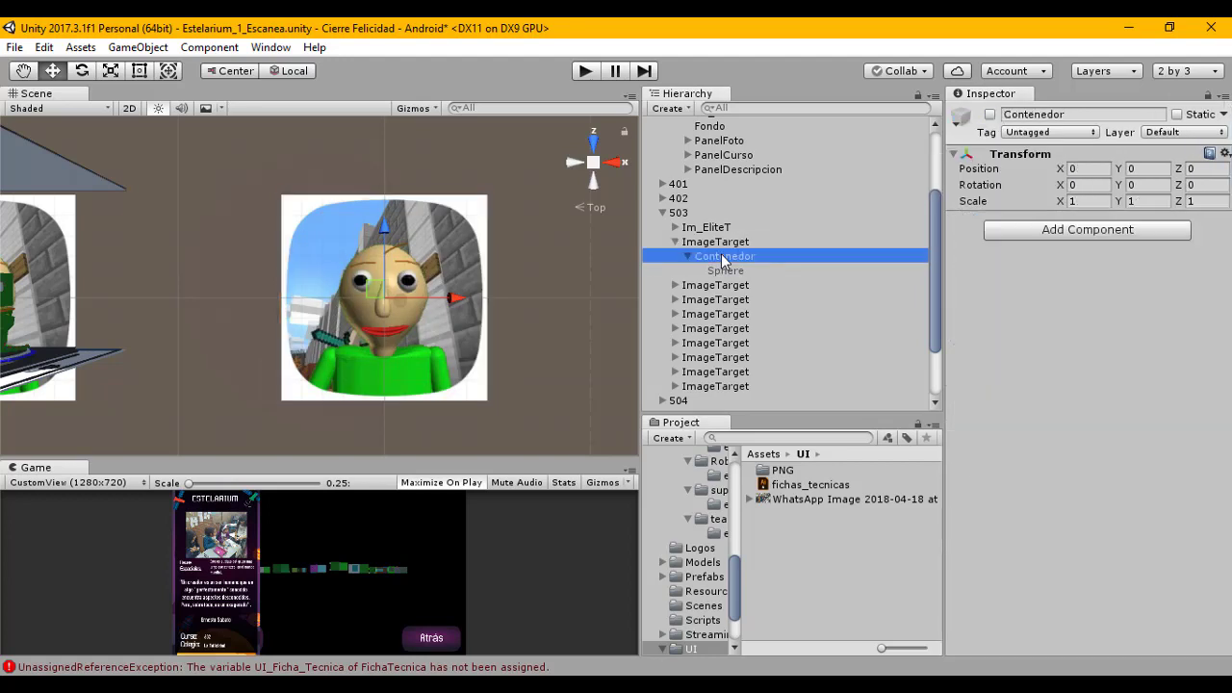
click(724, 243)
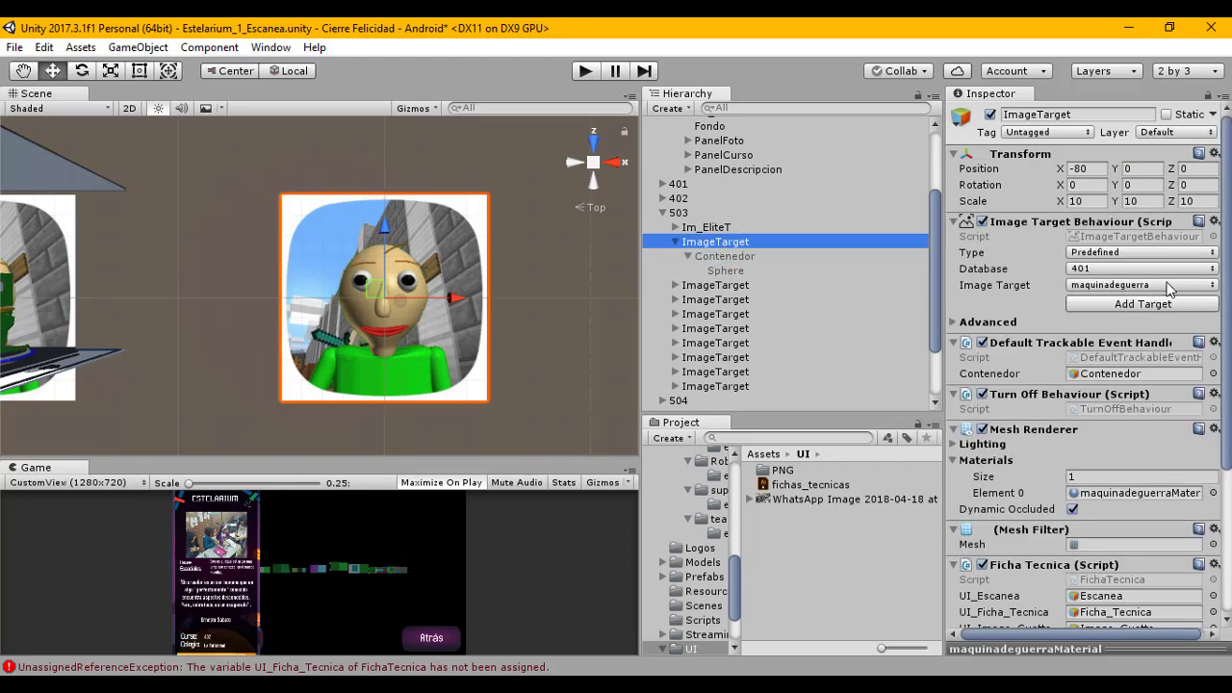
click(569, 296)
scroll(565, 295, up, 5)
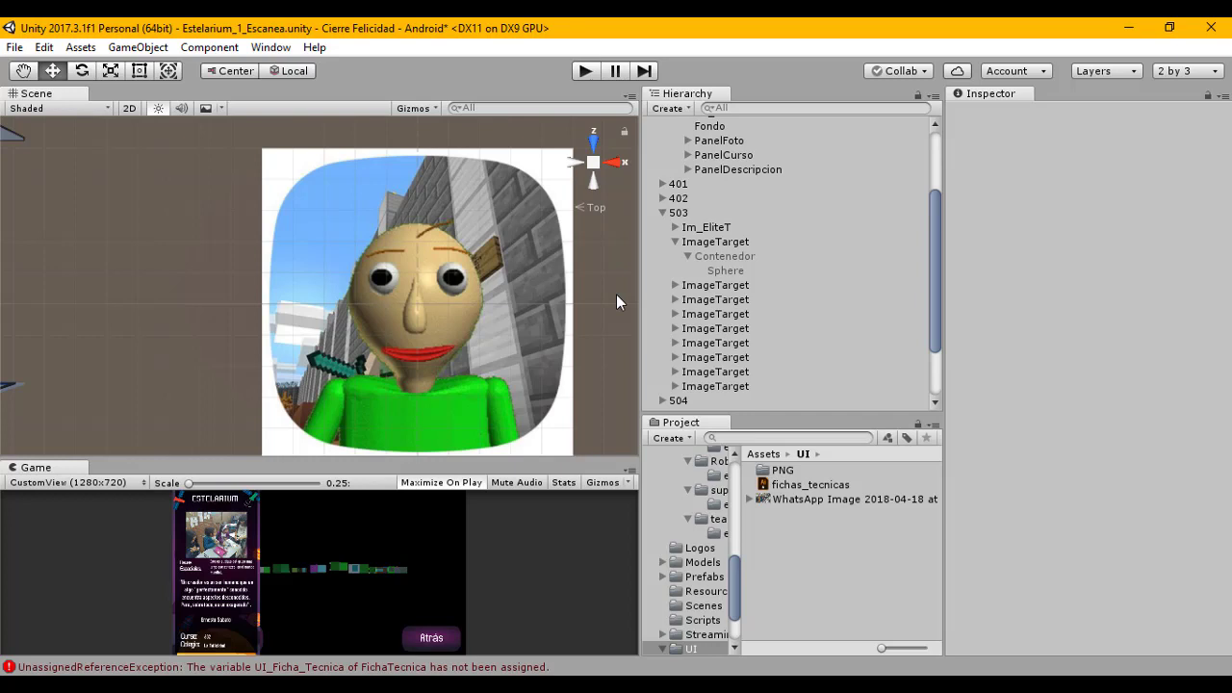
scroll(616, 295, down, 2)
click(717, 255)
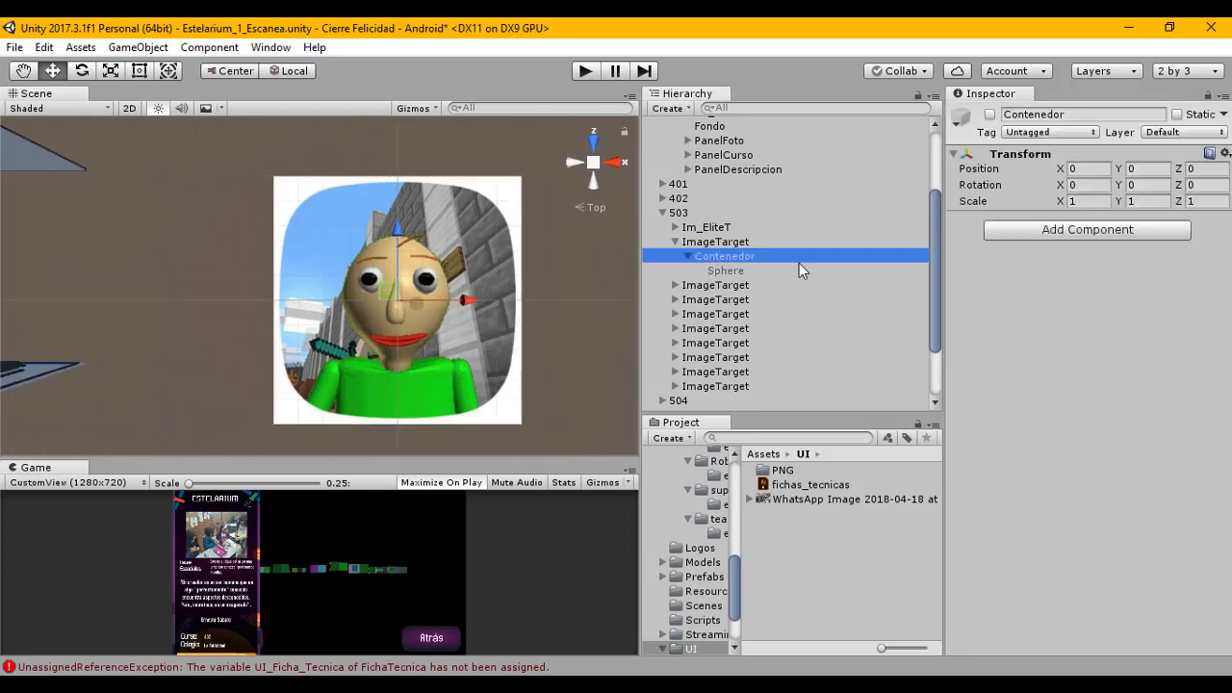
click(990, 114)
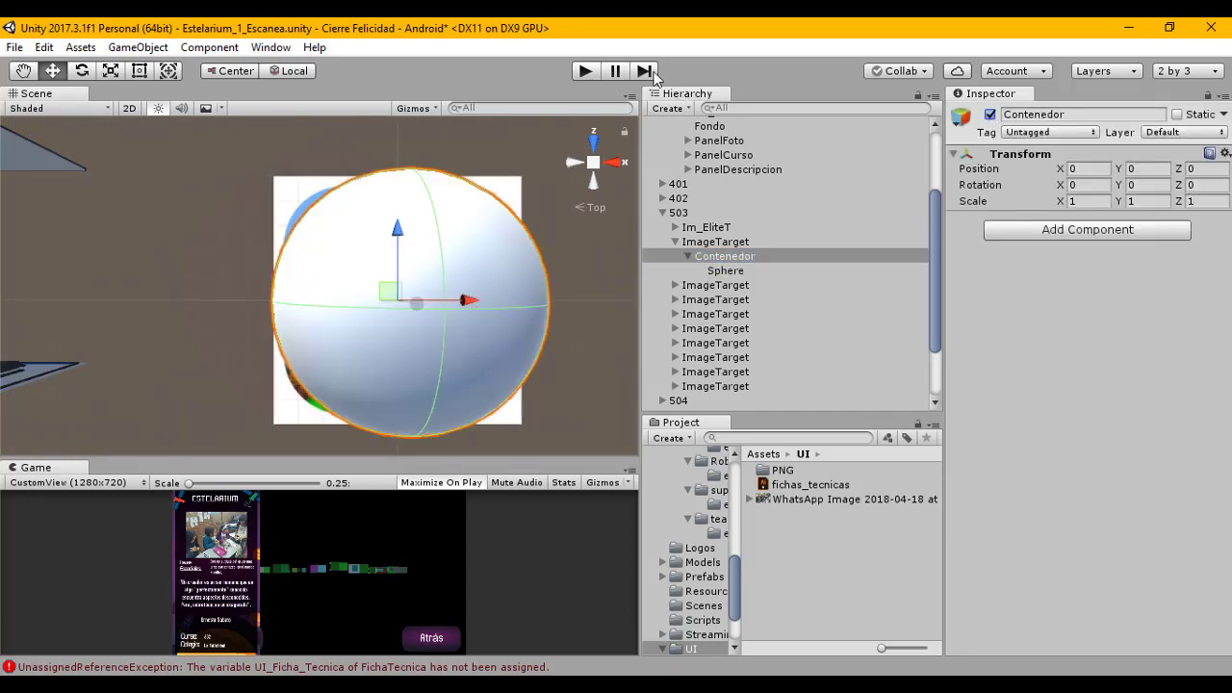
Step: Run the scene to test the maquinadeguerra marker with its sphere and Ficha Tecnica on camera, and stop it
click(586, 71)
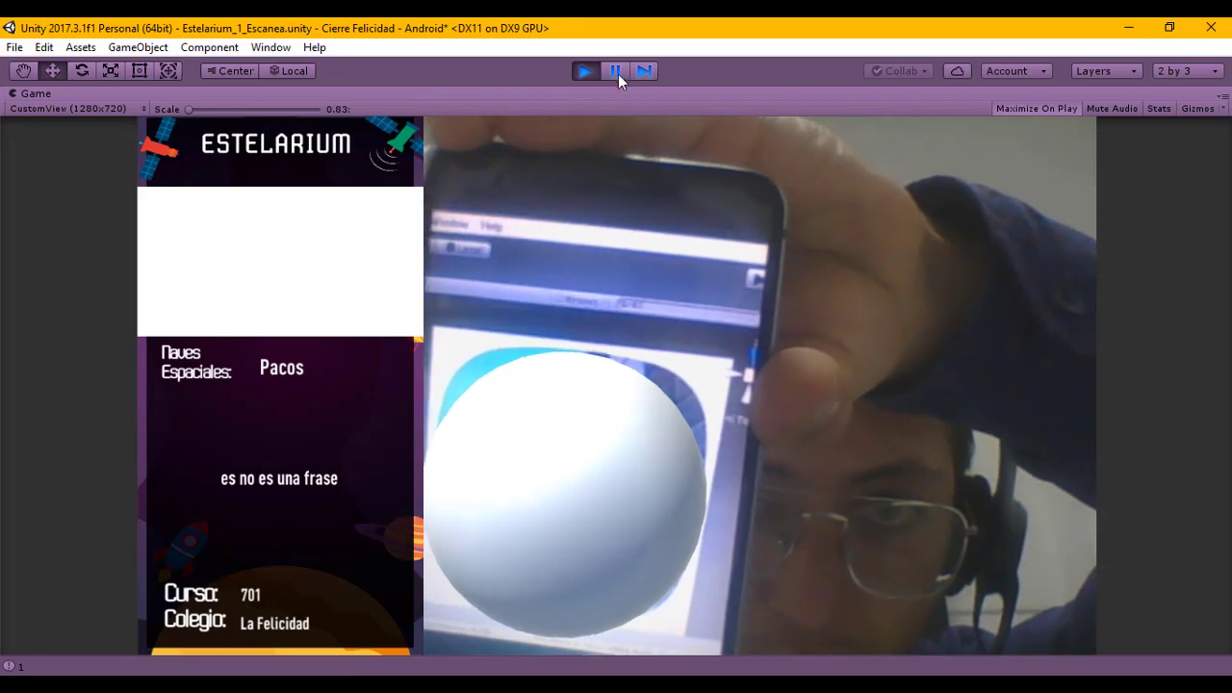
click(584, 72)
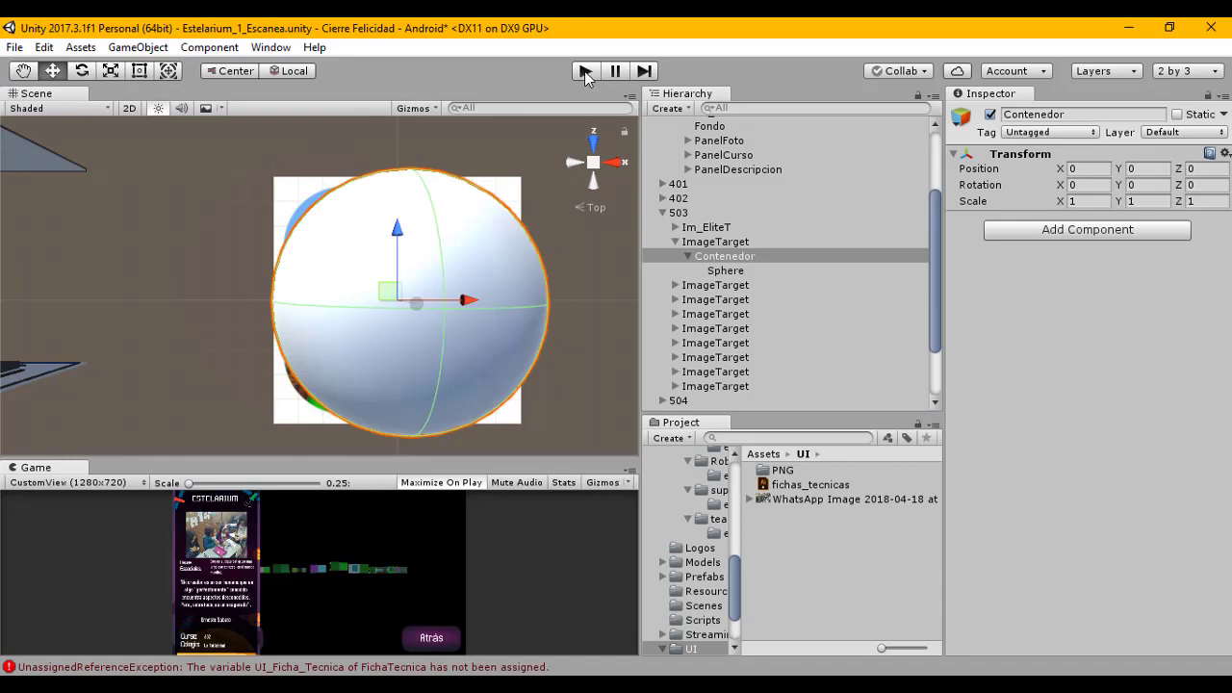
scroll(308, 287, down, 5)
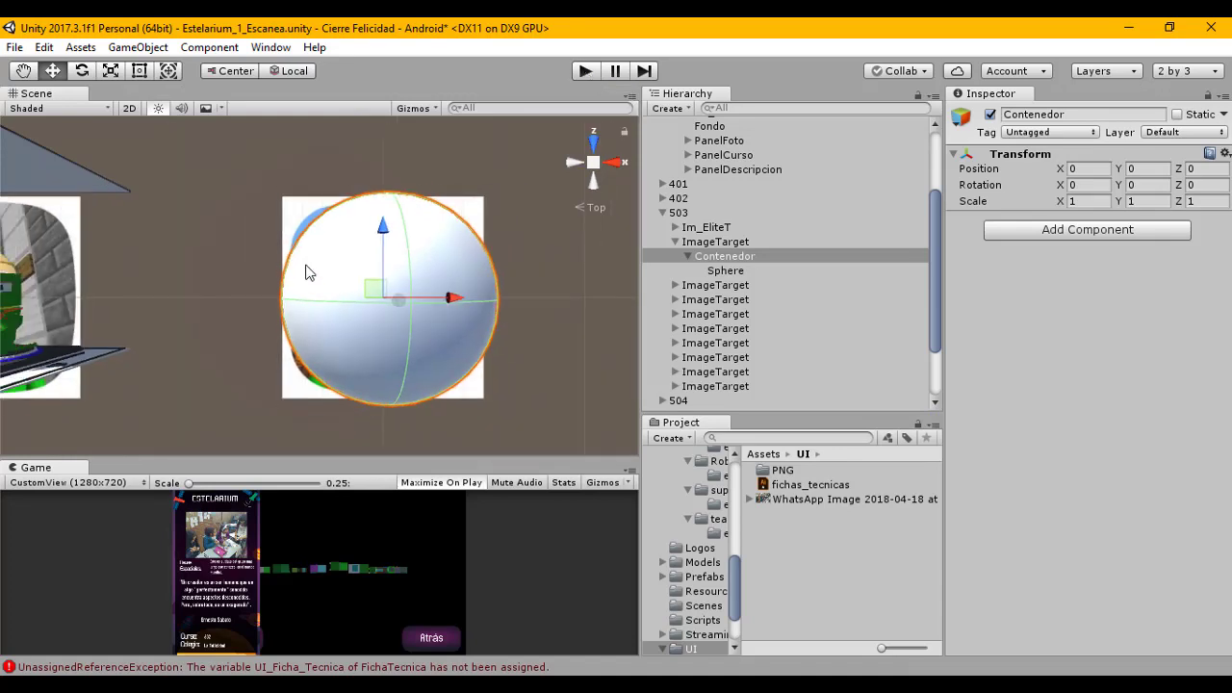
scroll(303, 286, down, 2)
scroll(128, 298, down, 3)
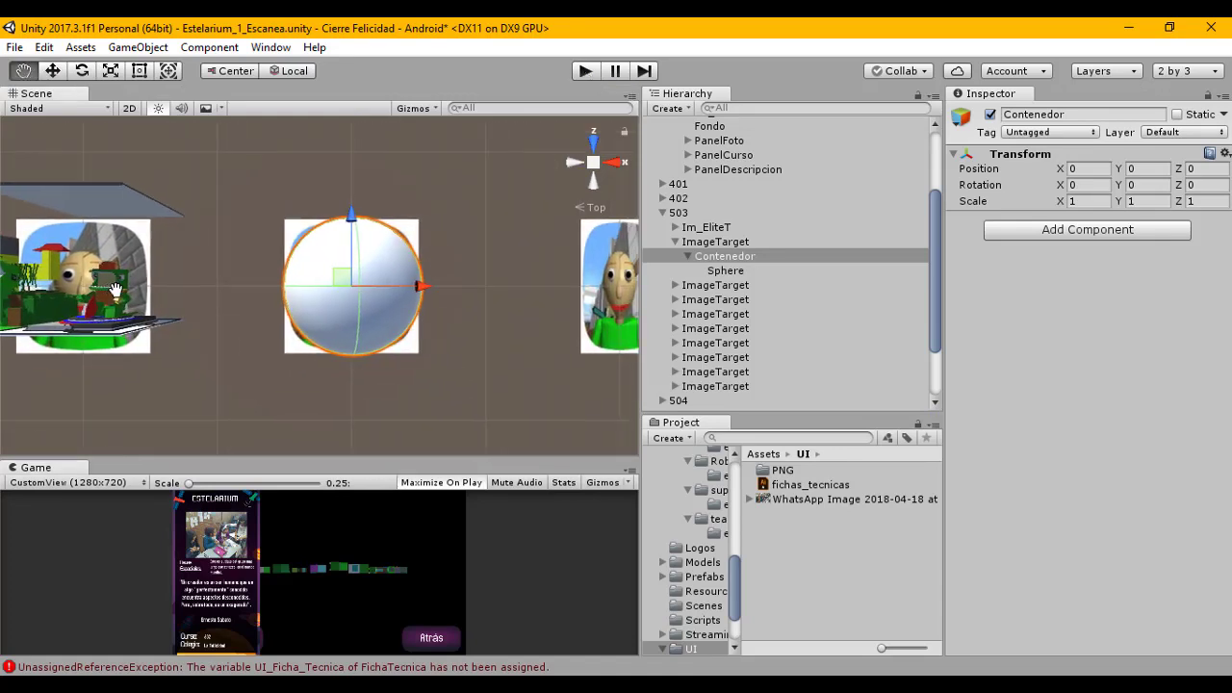